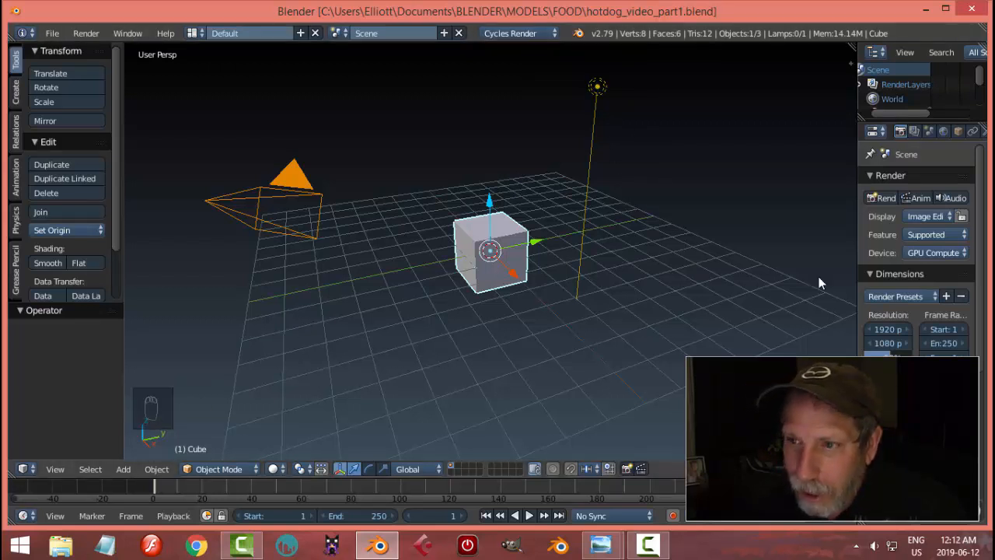
Delete all objects of the default scene, including the cube, camera and lamp.
key("a")
key("a")
key("a")
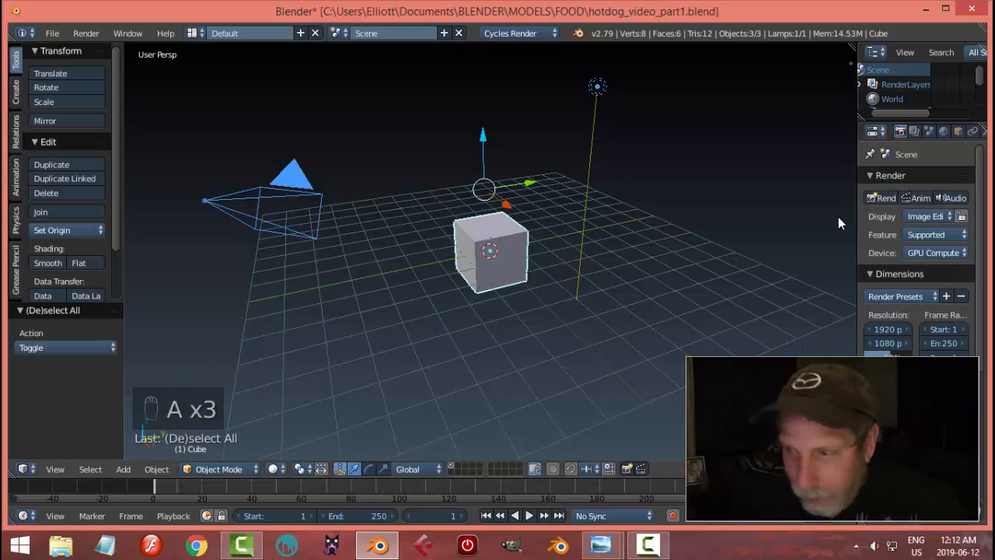
key("x")
left_click(838, 219)
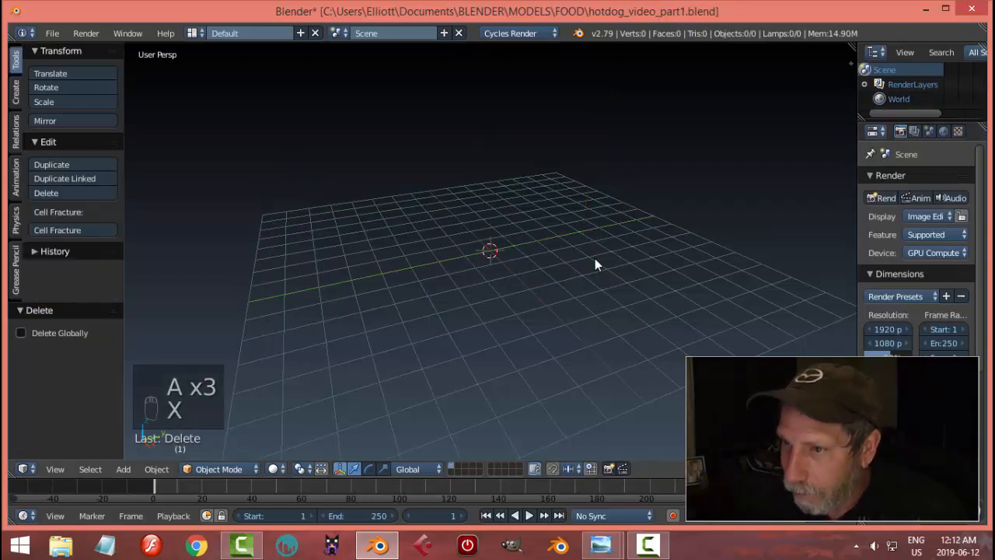
Add a UV sphere with 20 segments and 10 rings.
key("shift+a")
mouse_move(595, 260)
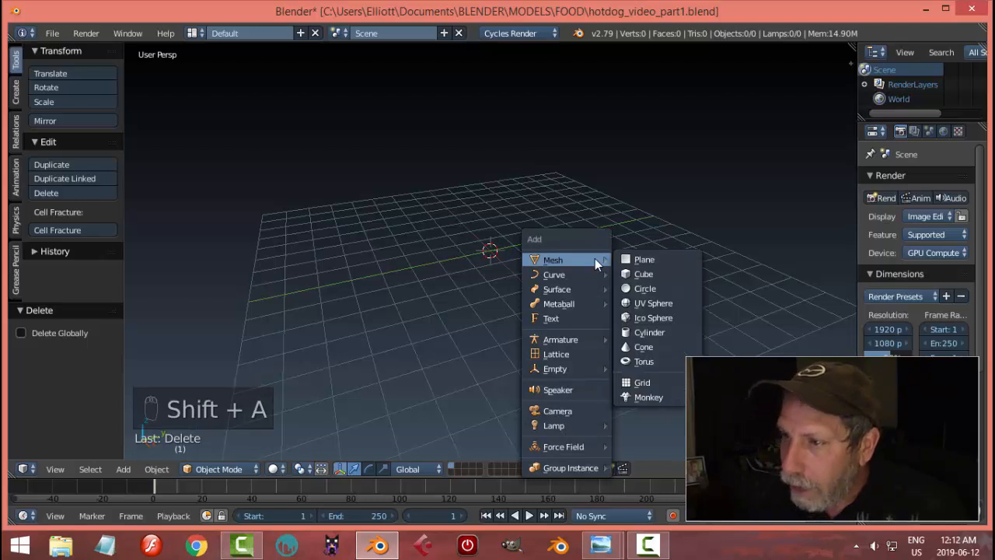
left_click(652, 303)
left_click(48, 346)
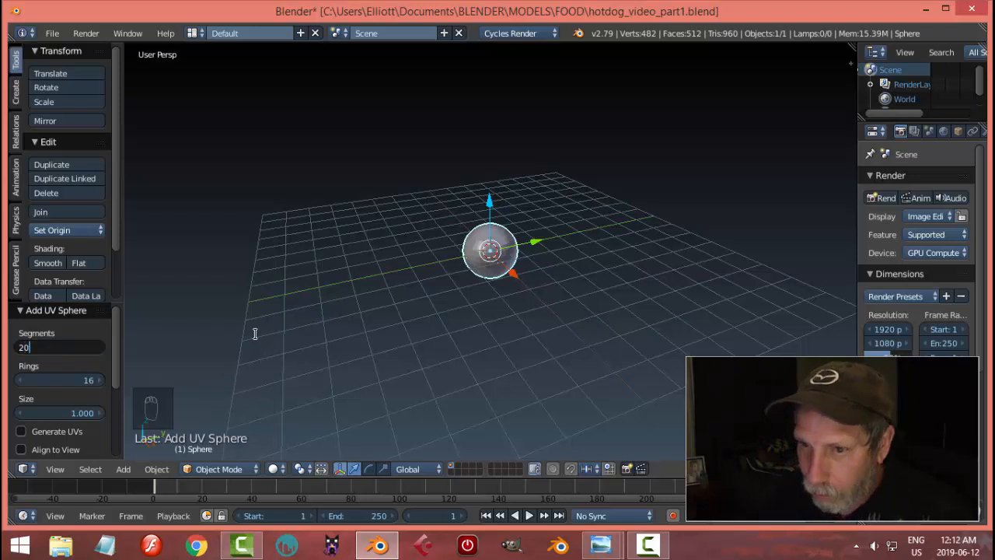
key("Tab")
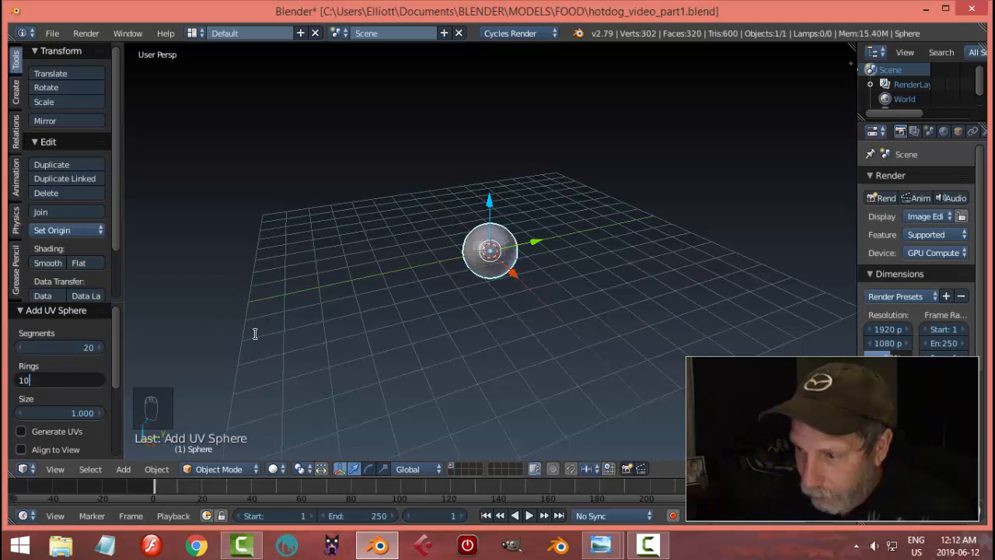
type("10")
key("Return")
Set up the sphere for vertex editing in Edit Mode, in front orthographic view with wireframe shading and nothing selected.
key("KP_1")
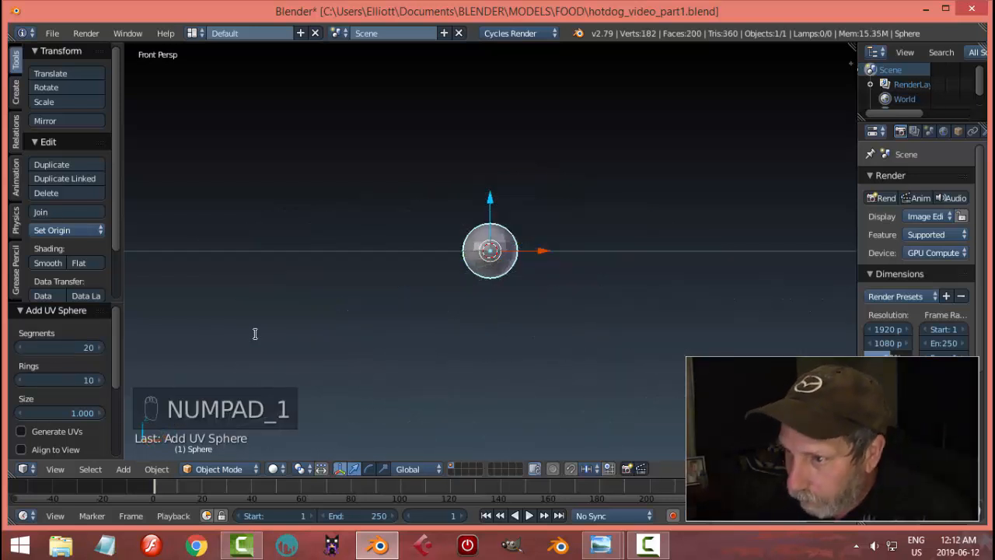
key("KP_5")
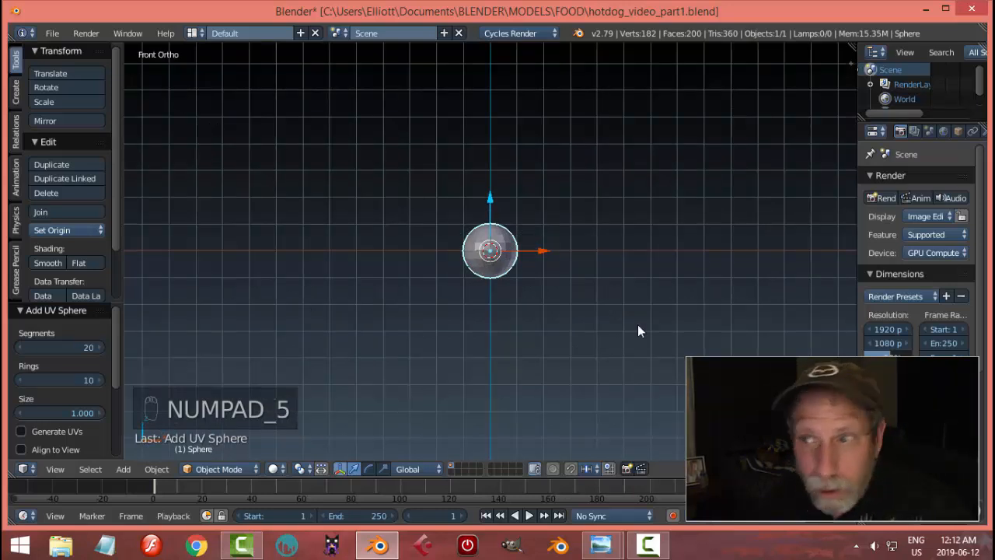
scroll(598, 313, "up", 7)
key("Tab")
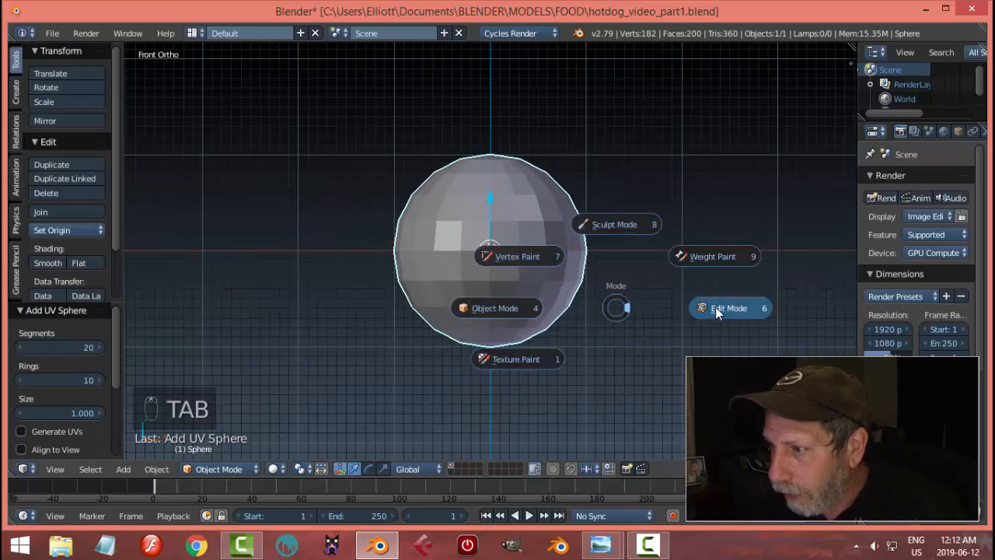
left_click(717, 309)
key("z")
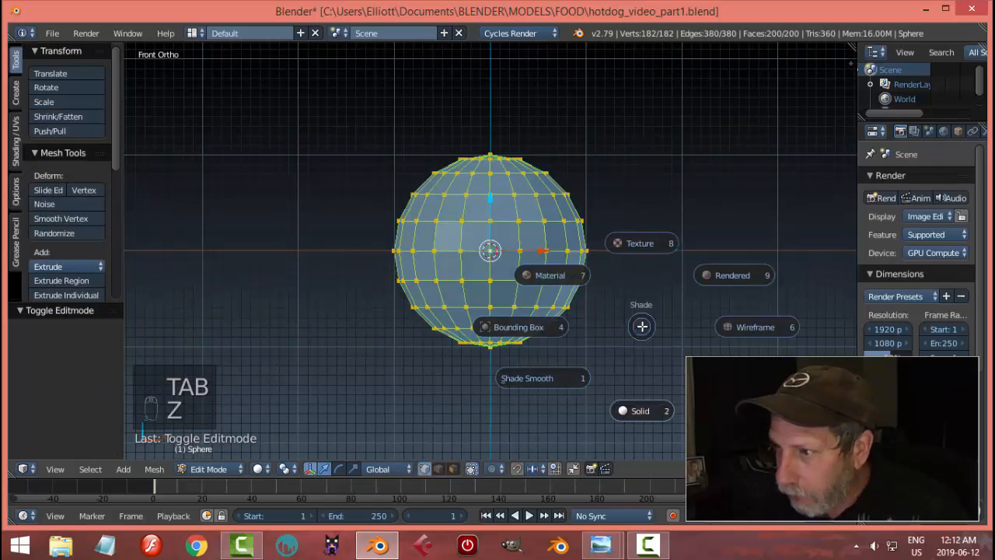
left_click(711, 327)
key("a")
key("ctrl+Tab")
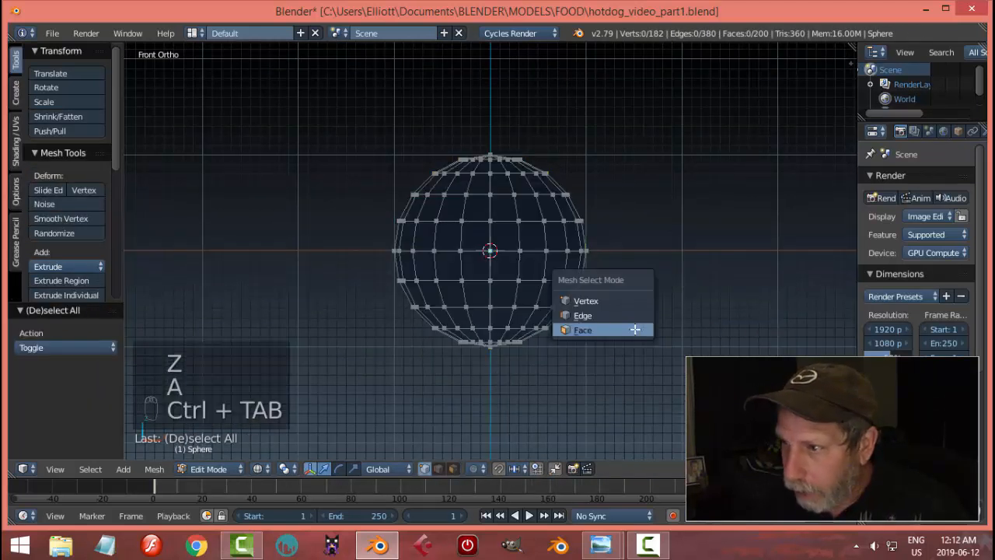
left_click(637, 303)
key("b")
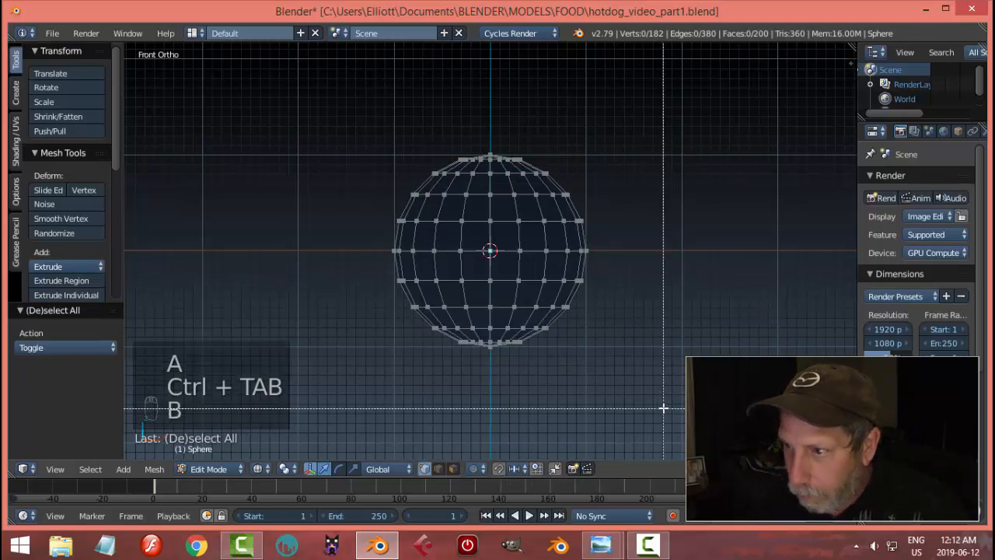
left_click_drag(665, 410, 361, 255)
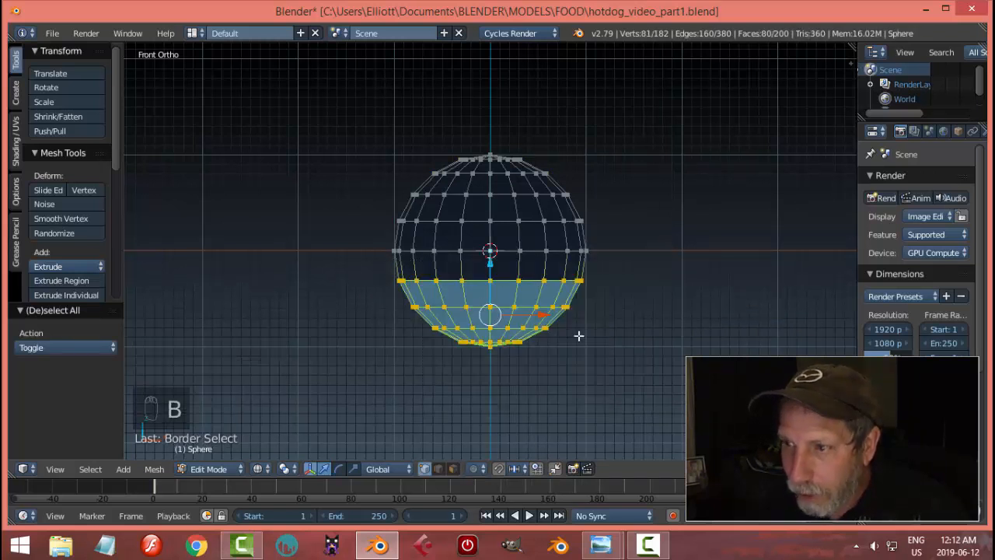
key("a")
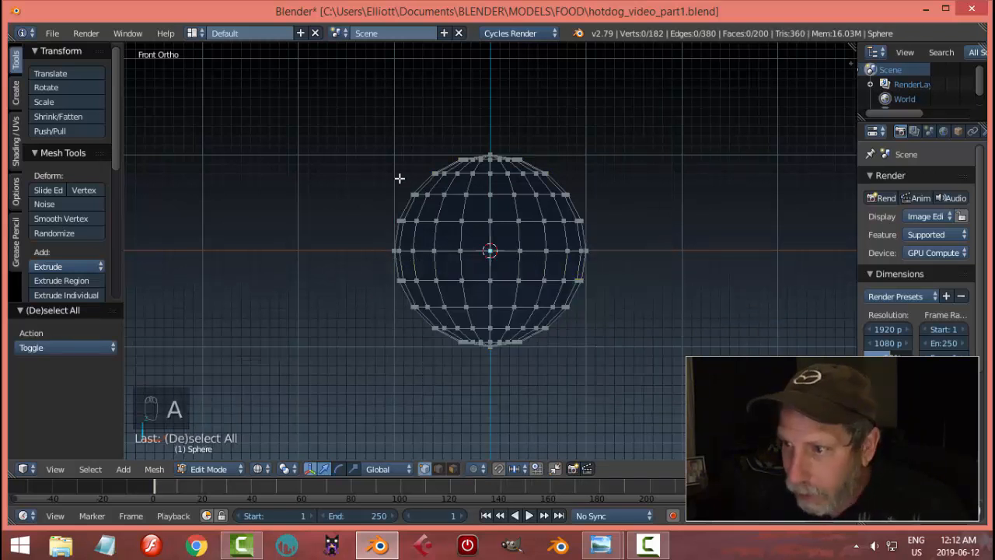
Delete the vertices of the sphere's upper half above the equator, leaving an open bowl shape.
key("b")
left_click_drag(334, 93, 647, 239)
key("x")
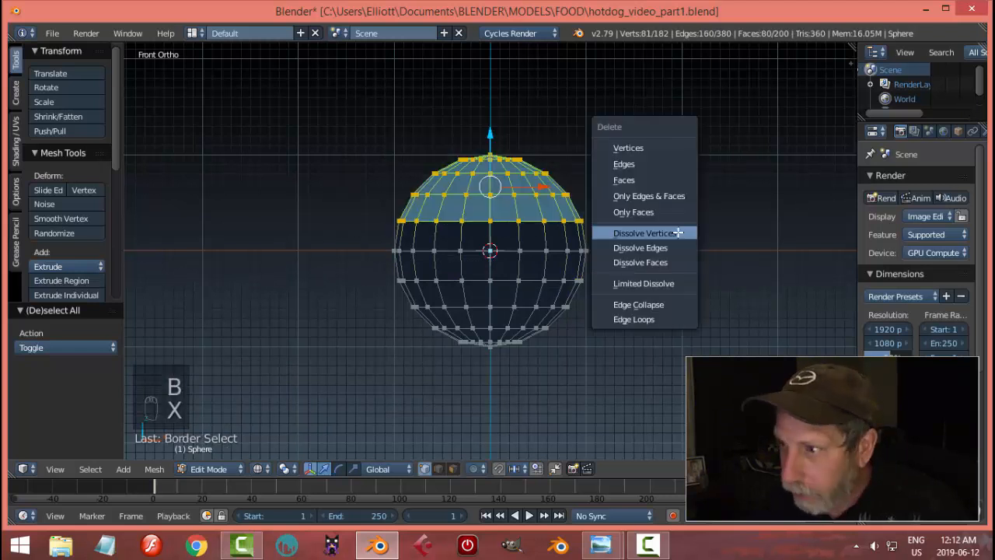
left_click(619, 147)
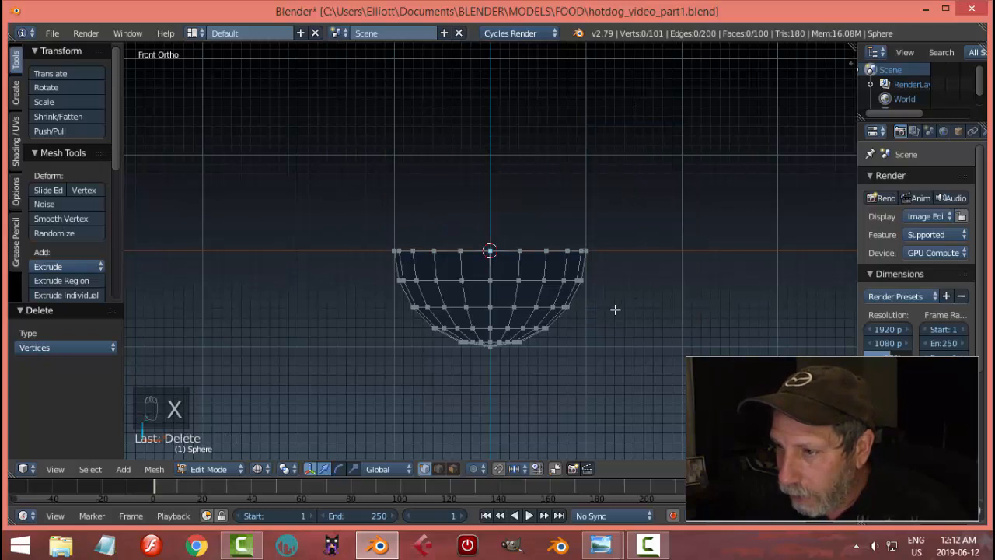
Move the whole half-sphere mesh up about 1.019 along Z so its bottom sits at the origin.
key("a")
key("g")
key("z")
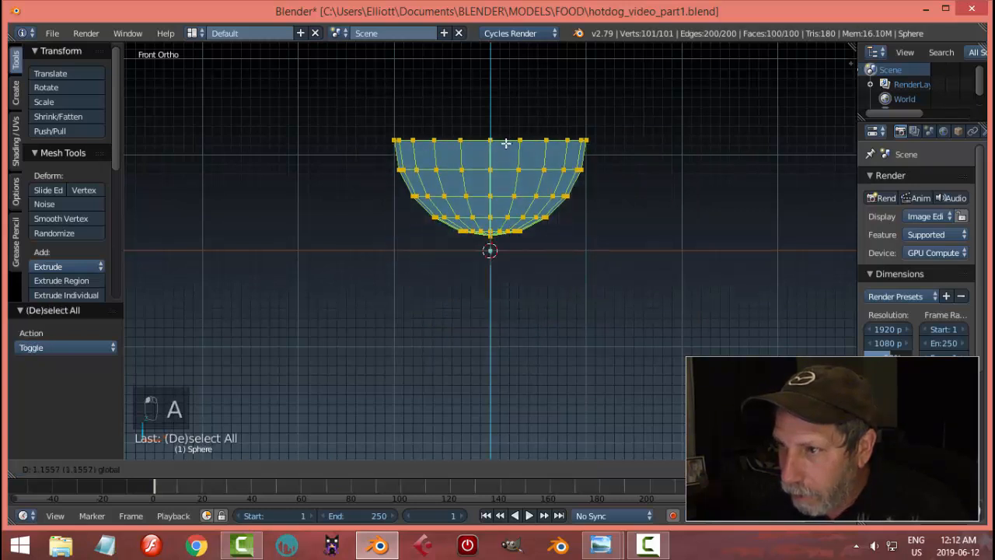
left_click(506, 163)
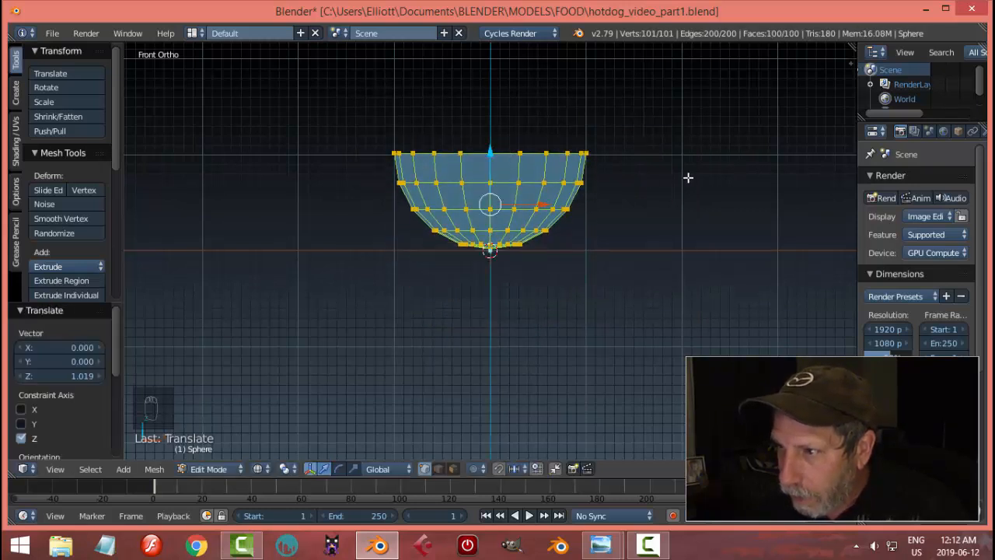
Switch the viewport to solid shading to see the half-sphere at an angle.
middle_click_drag(689, 176, 686, 216)
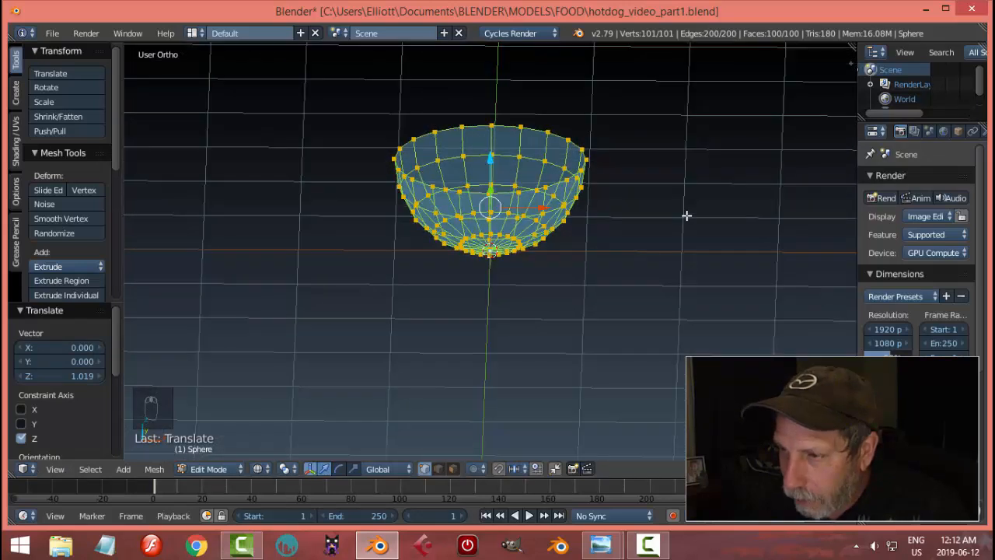
key("z")
left_click(685, 298)
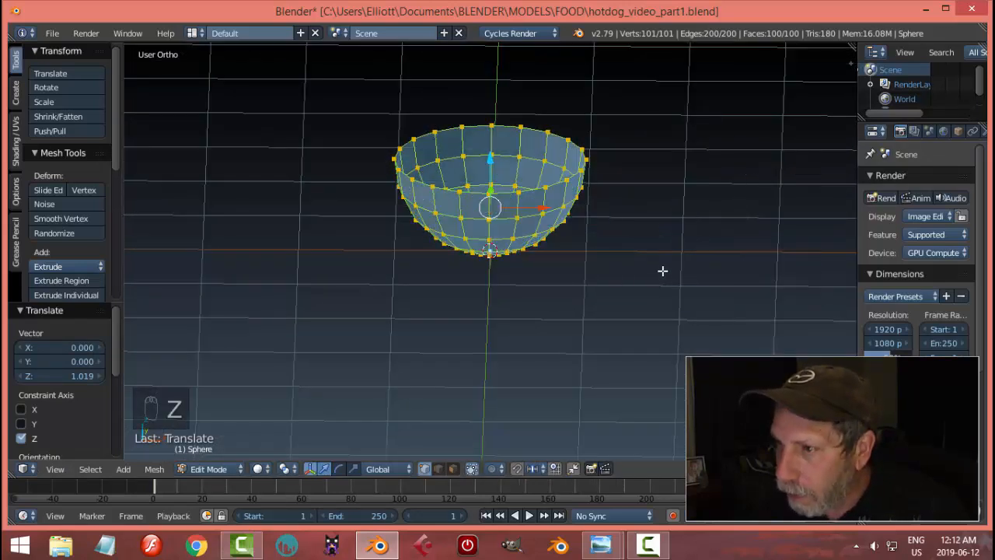
mouse_move(661, 272)
middle_mouse_down()
mouse_move(644, 257)
mouse_move(651, 241)
middle_mouse_up()
scroll(664, 254, "up", 4)
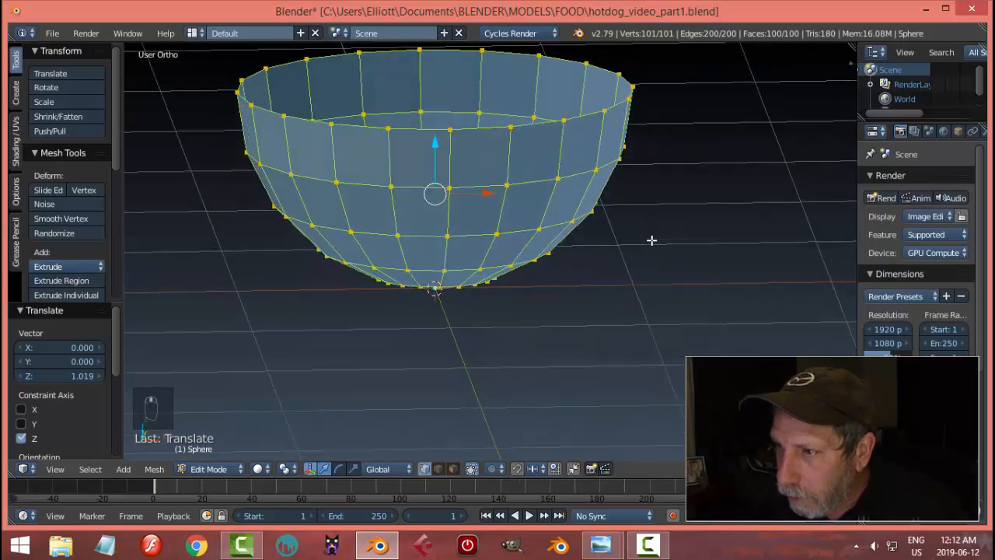
Extrude the open rim's edge loop and raise it slightly along Z to form a narrow band.
key("a")
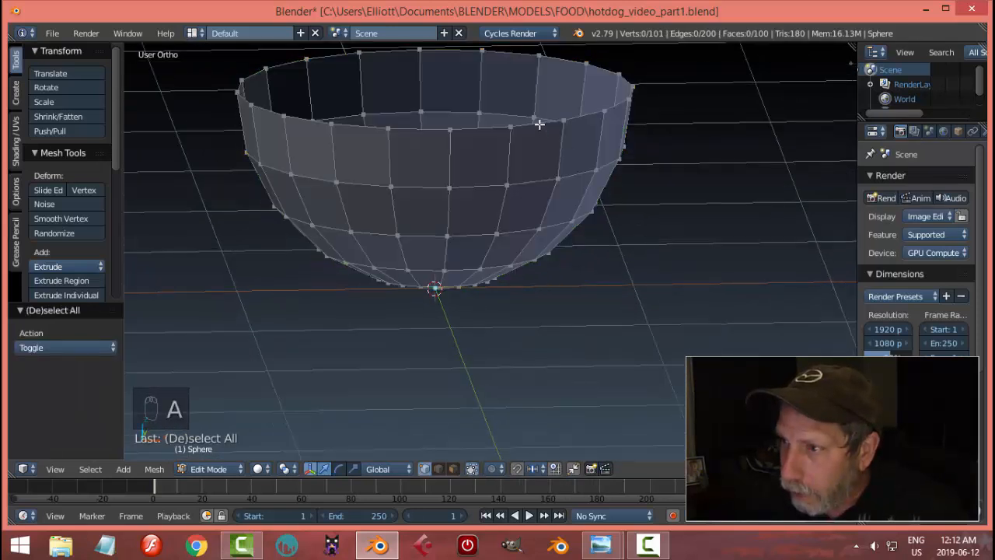
right_click(539, 124, "alt")
key("KP_1")
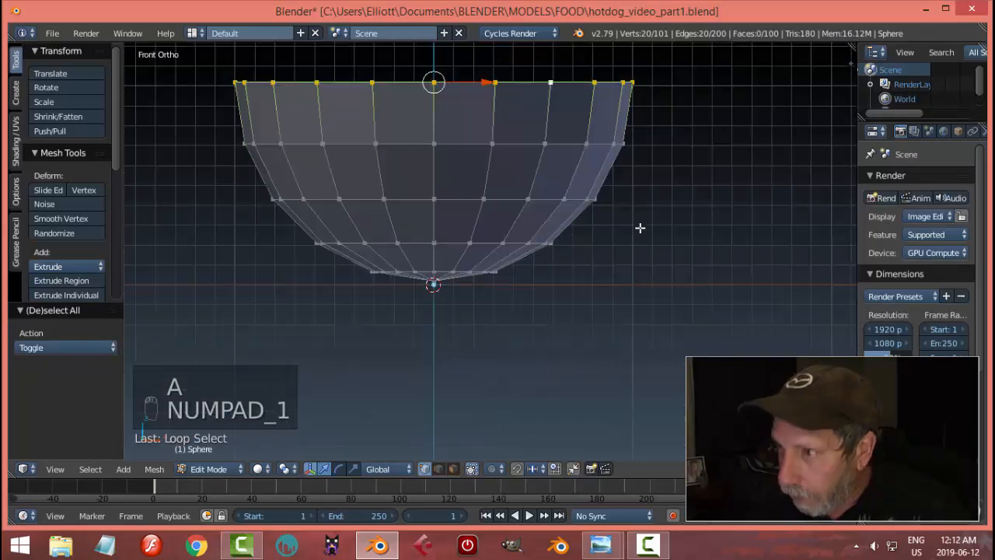
scroll(640, 225, "down", 1)
middle_click_drag(445, 259, 569, 266, "shift")
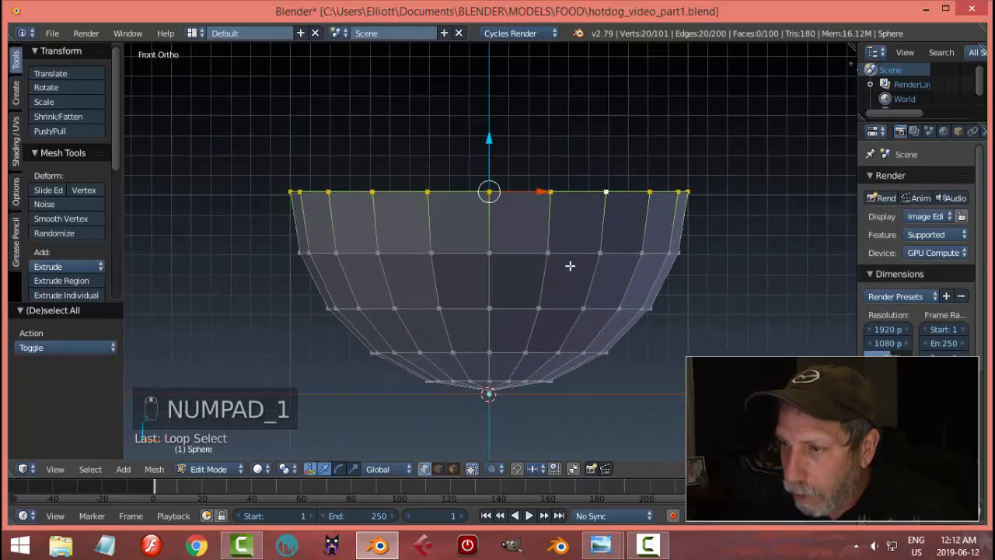
scroll(567, 249, "up", 1)
middle_click_drag(551, 172, 528, 193, "shift")
key("e")
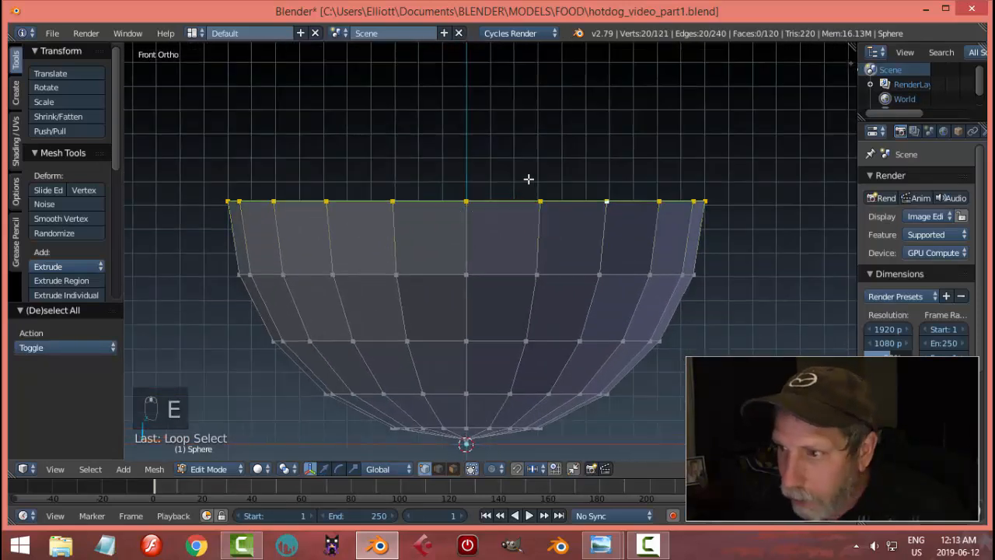
left_click(528, 179)
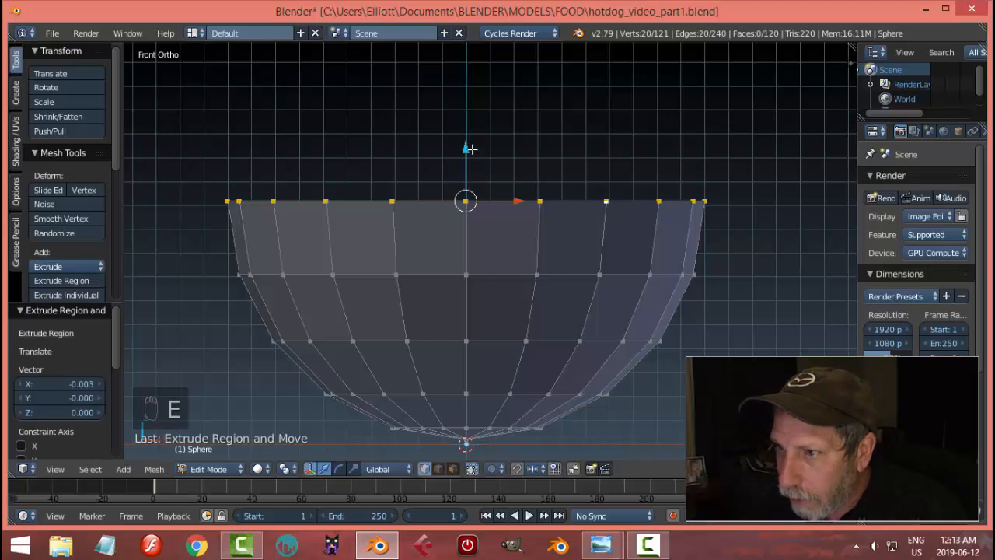
left_click_drag(467, 149, 474, 141)
Extrude the entire bowl mesh in place and Shrink/Fatten it inward by about 0.017 to give the wall thickness.
key("a")
key("a")
key("a")
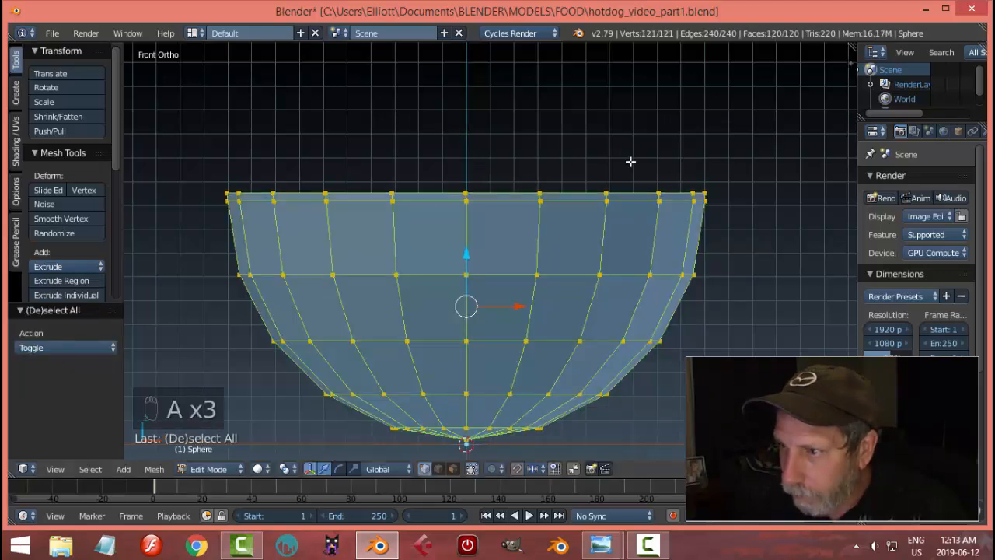
middle_click_drag(631, 160, 651, 209)
scroll(683, 207, "down", 3)
scroll(651, 209, "up", 3)
key("e")
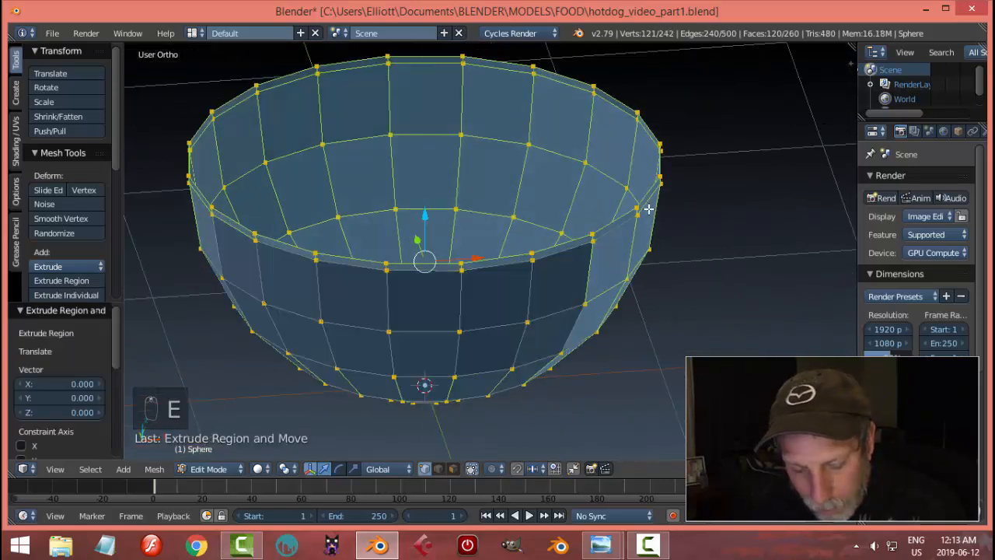
key("alt+s")
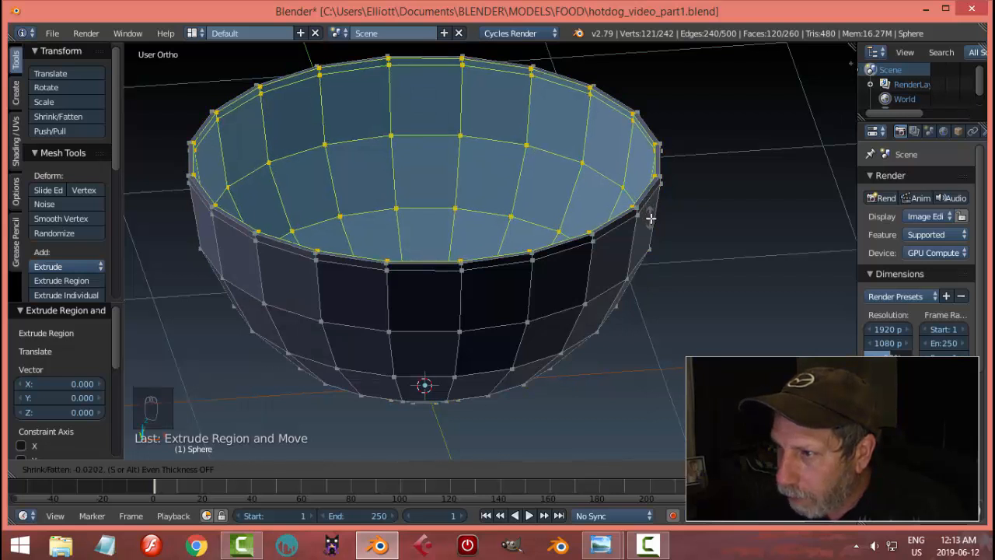
left_click(652, 222)
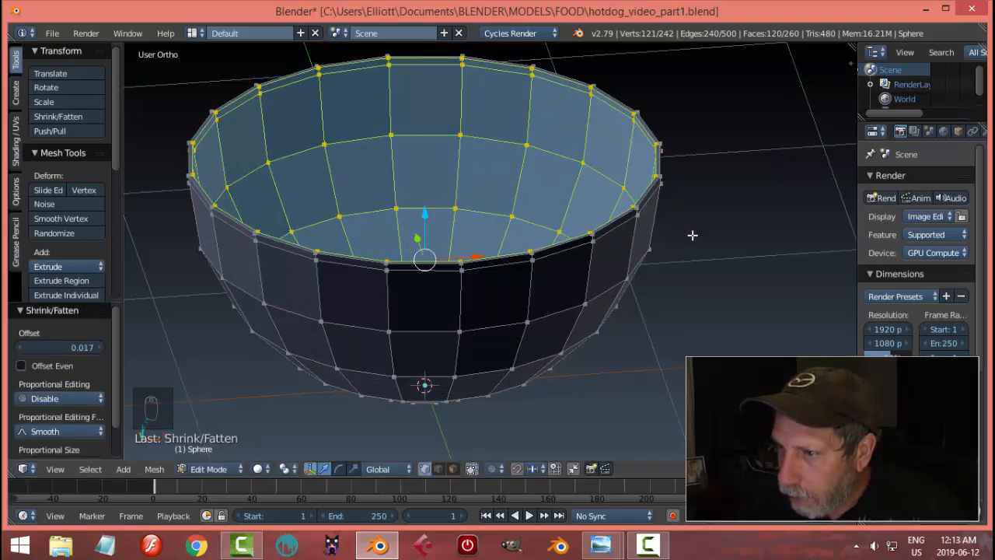
Recalculate the normals of the entire bowl mesh to point outside.
middle_click_drag(679, 258, 576, 235)
key("a")
key("a")
key("a")
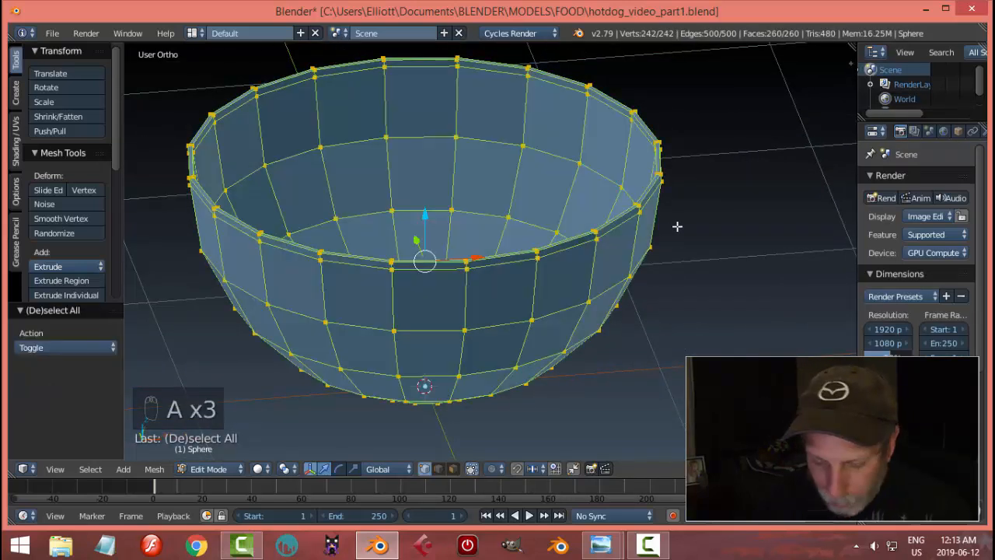
key("ctrl+n")
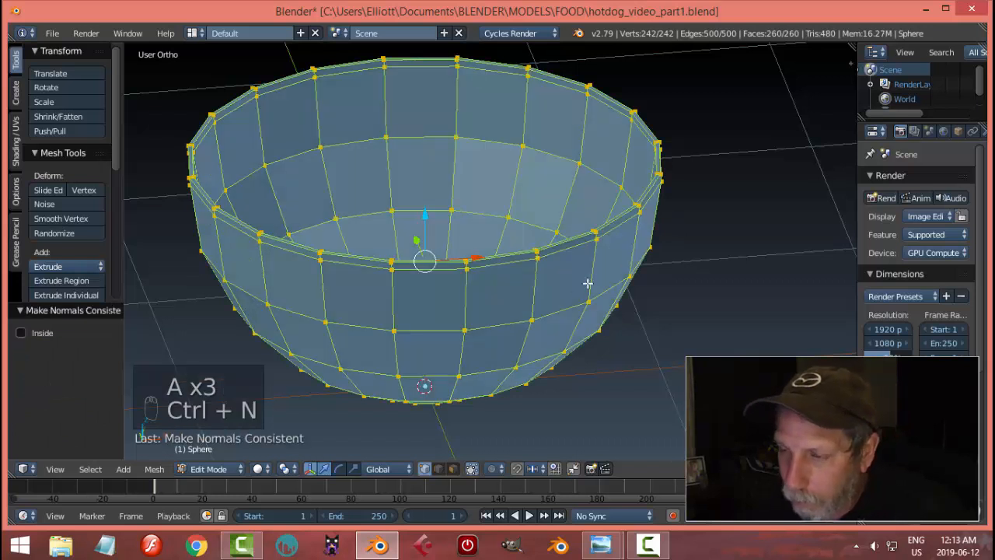
left_click(159, 468)
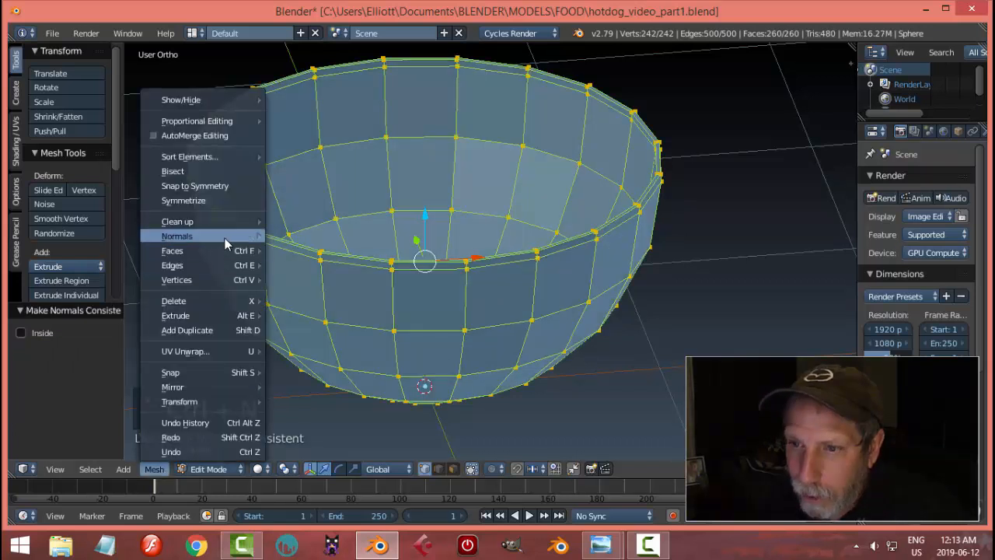
mouse_move(225, 236)
left_click(321, 250)
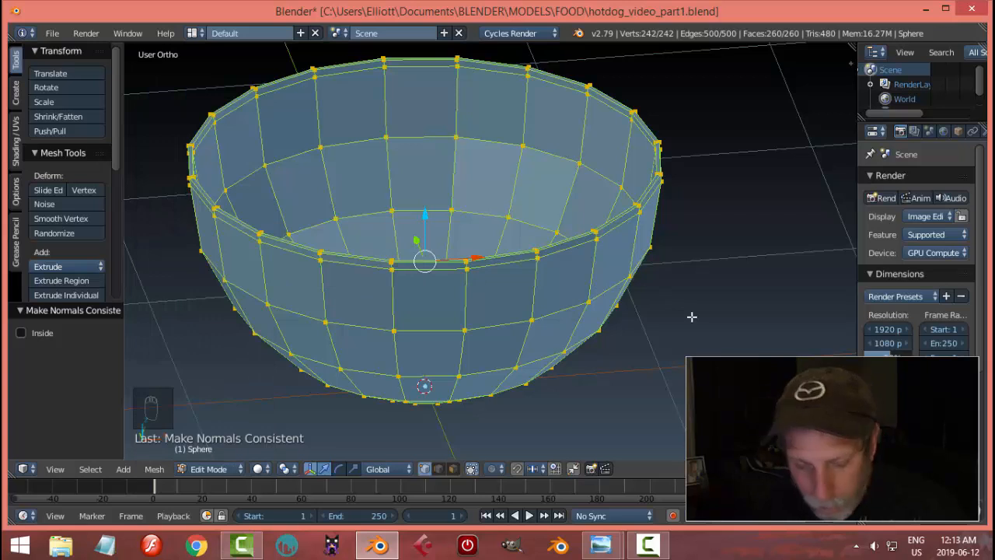
Deselect the mesh and return to Object Mode to inspect the finished bowl.
key("a")
key("Tab")
scroll(696, 303, "down", 2)
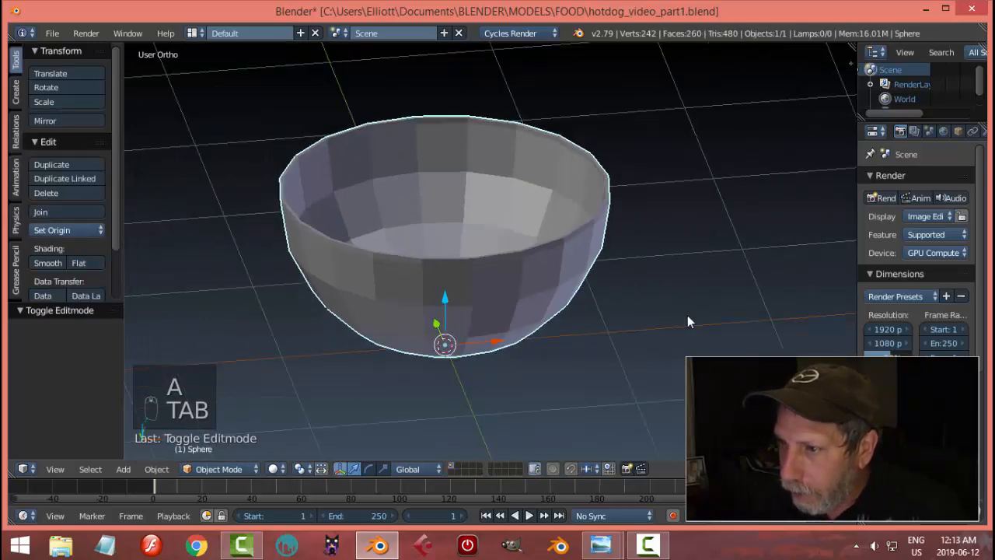
middle_click_drag(688, 315, 715, 248)
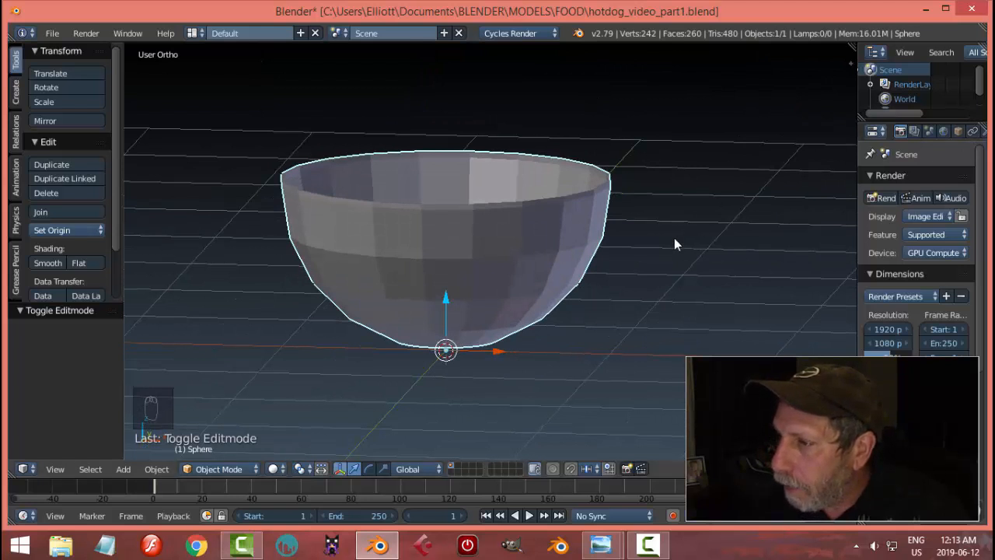
Enter Edit Mode with face selection and select the face loop of the narrow band around the bowl's outer rim.
scroll(675, 244, "up", 1)
scroll(598, 221, "up", 2)
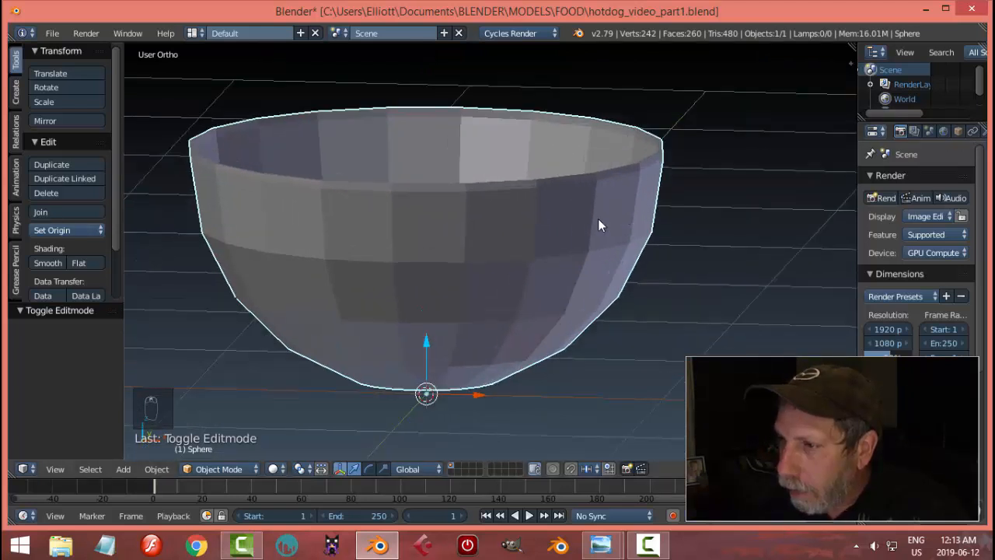
key("Tab")
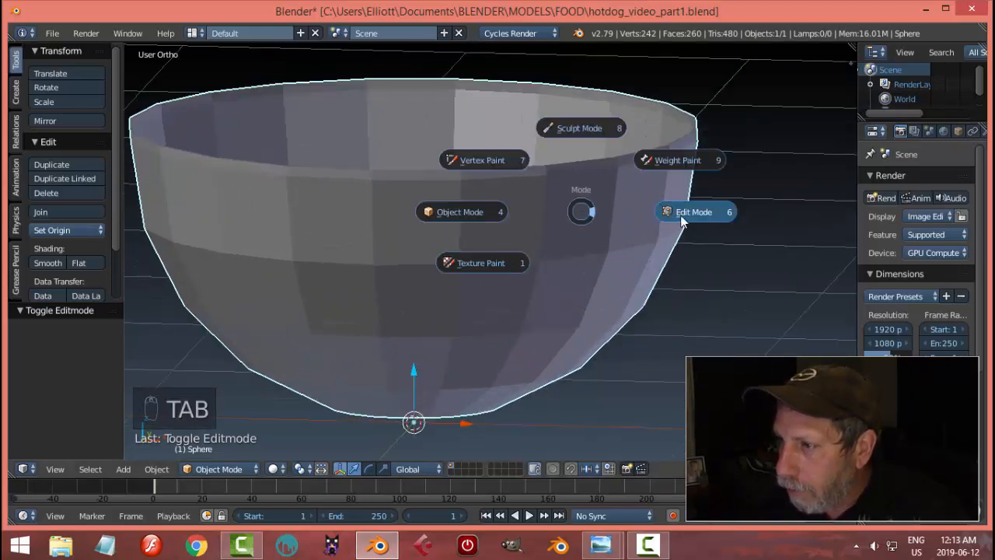
left_click(682, 221)
middle_click_drag(584, 207, 574, 229, "shift")
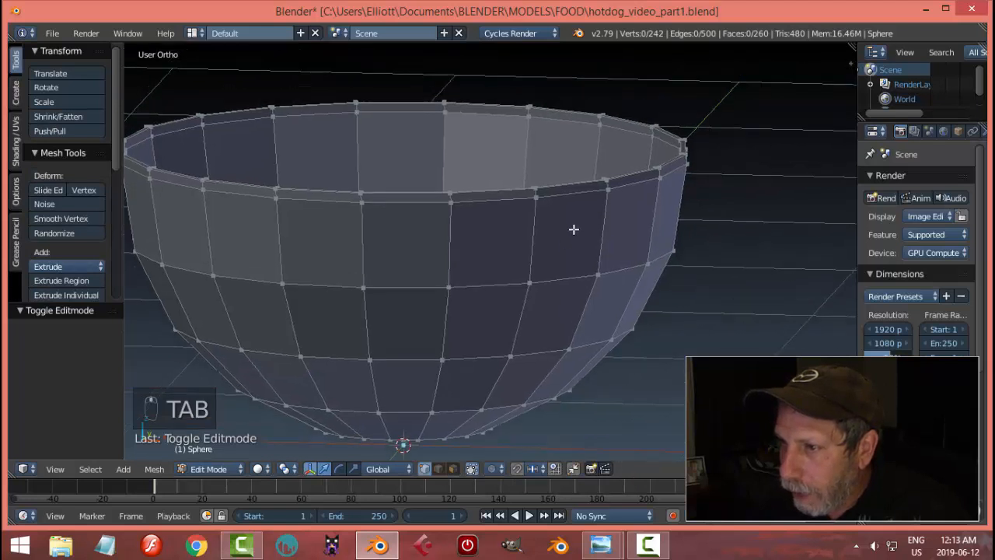
left_click(454, 469)
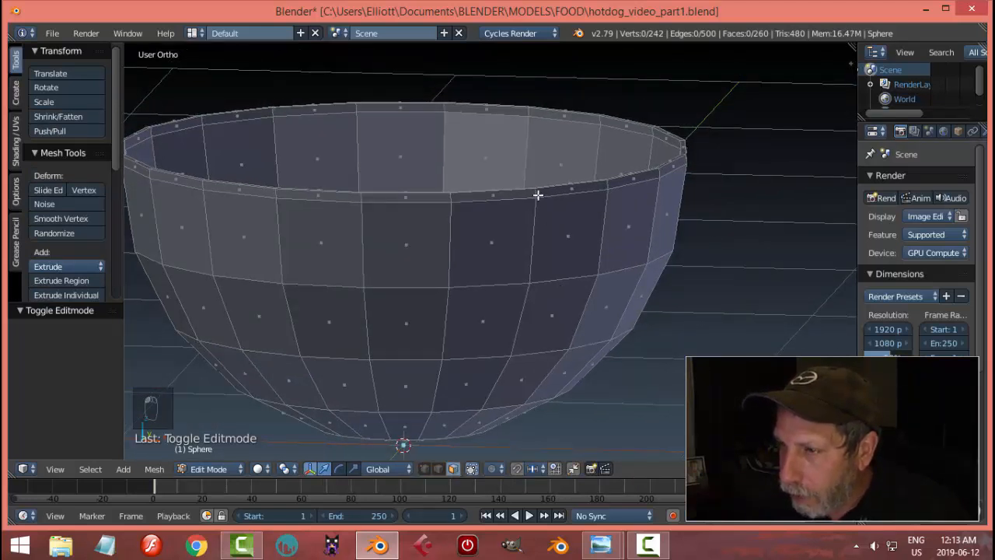
scroll(545, 203, "up", 4)
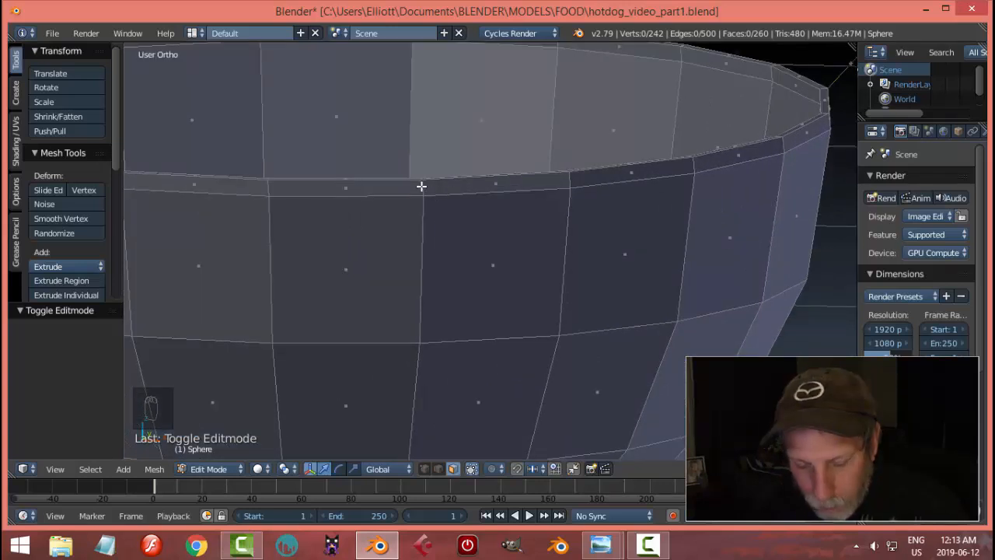
right_click(423, 187, "alt")
scroll(536, 224, "down", 1)
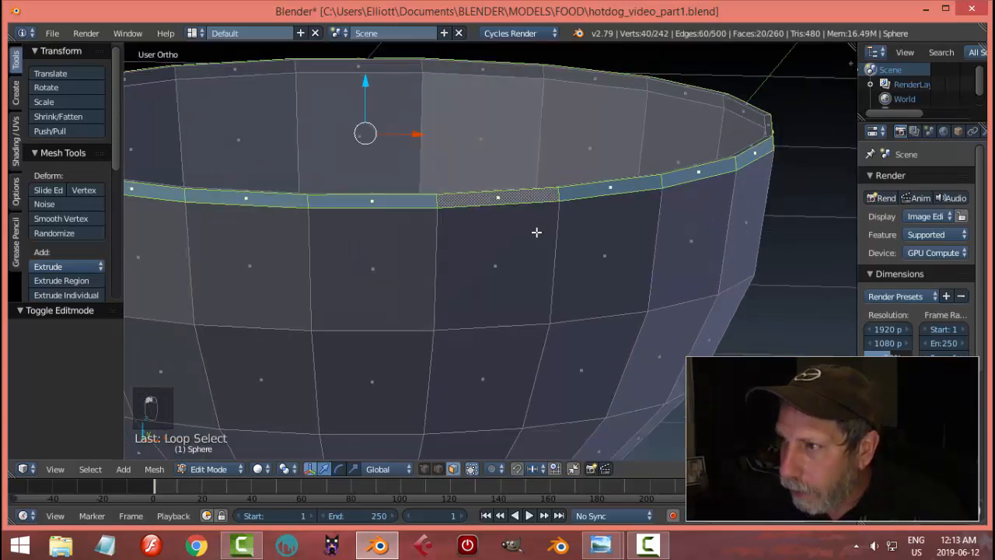
Extrude the selected rim faces in place and Shrink/Fatten them outward by about 0.018 to form a raised lip.
middle_click_drag(535, 231, 547, 245)
middle_click_drag(567, 242, 527, 221, "shift")
middle_click_drag(553, 235, 639, 256)
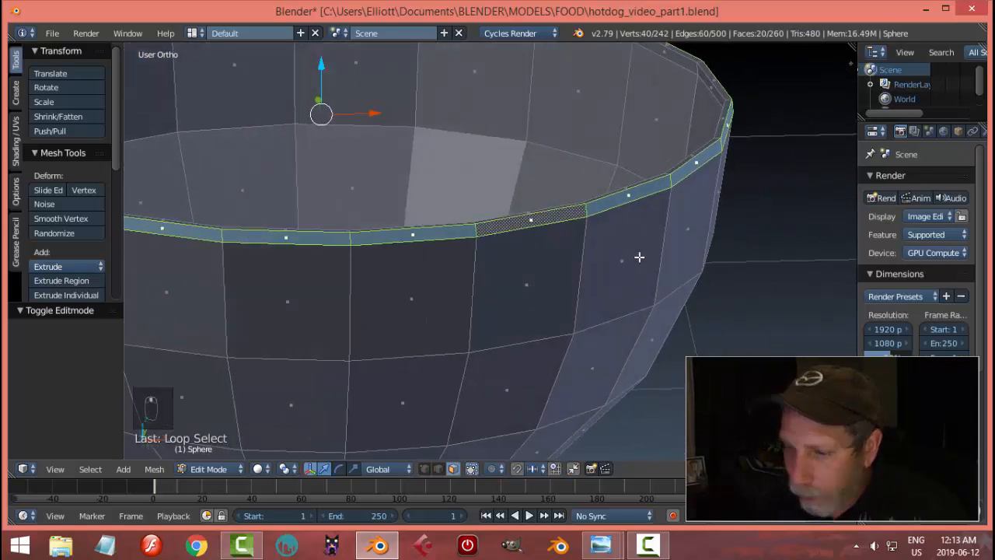
key("e")
key("alt+s")
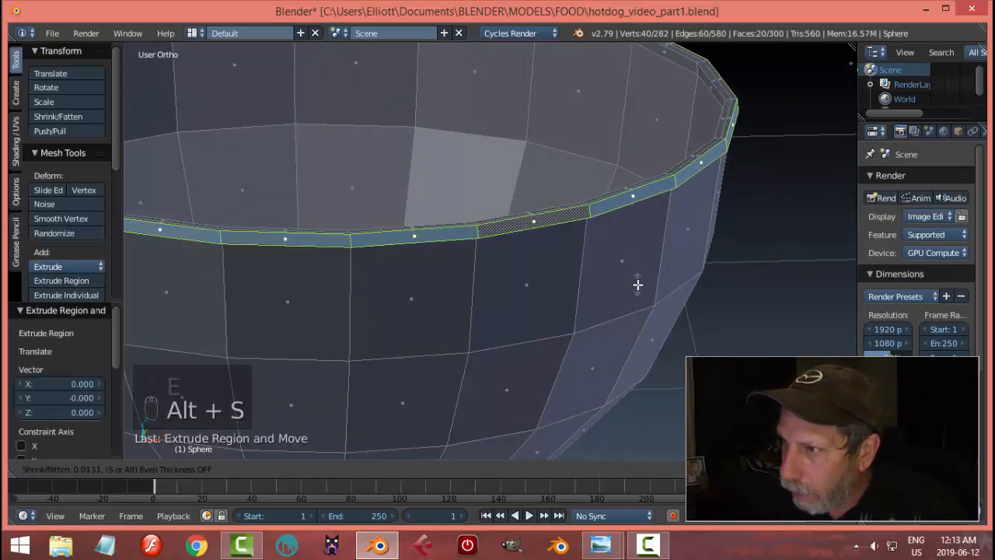
left_click(639, 290)
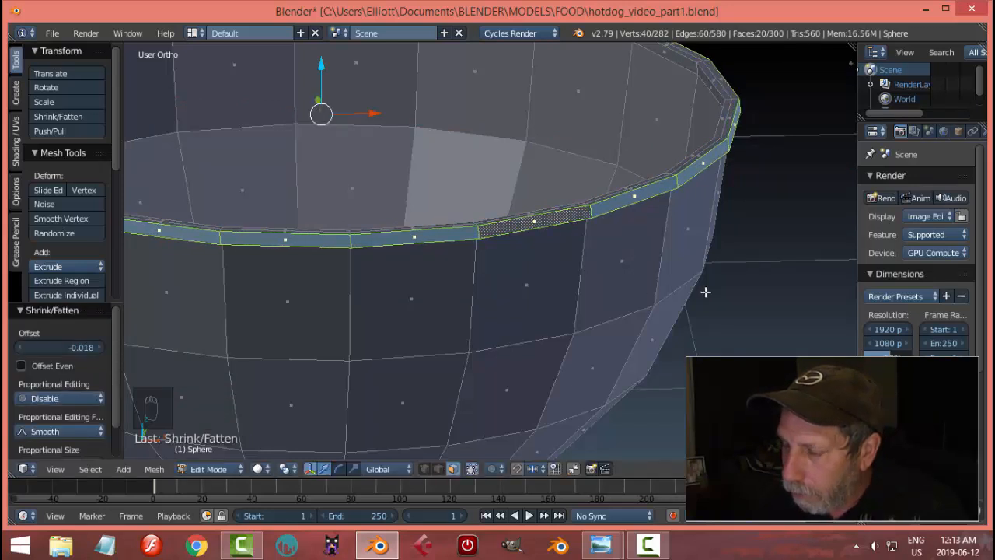
Deselect the rim faces and return to Object Mode to view the bowl with its lip.
key("a")
key("Tab")
left_click(624, 291)
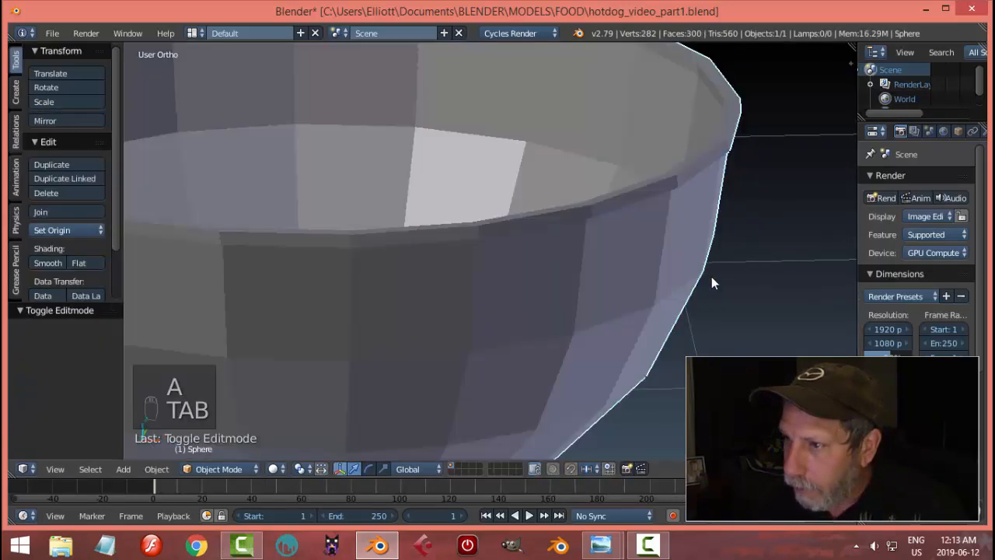
middle_click_drag(690, 295, 698, 267)
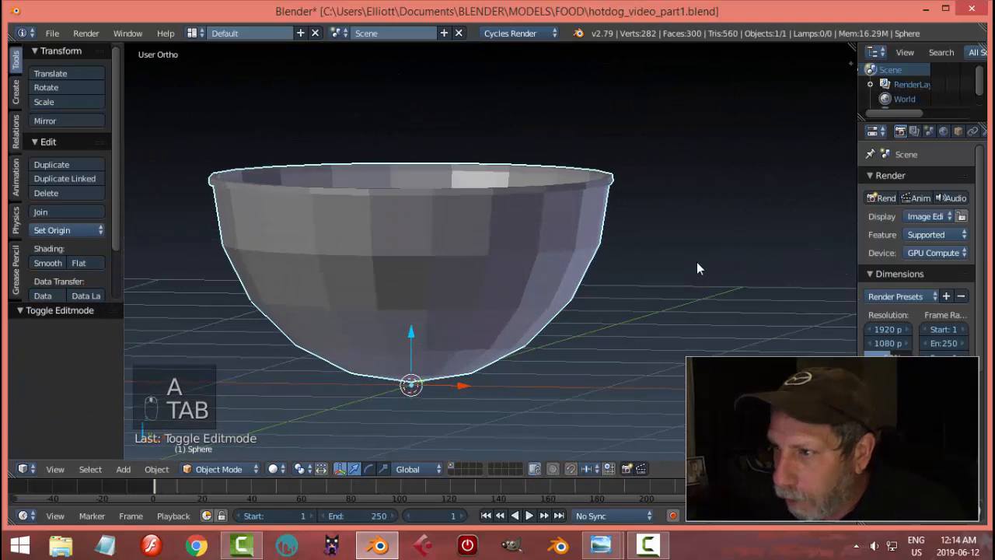
scroll(973, 132, "down", 2)
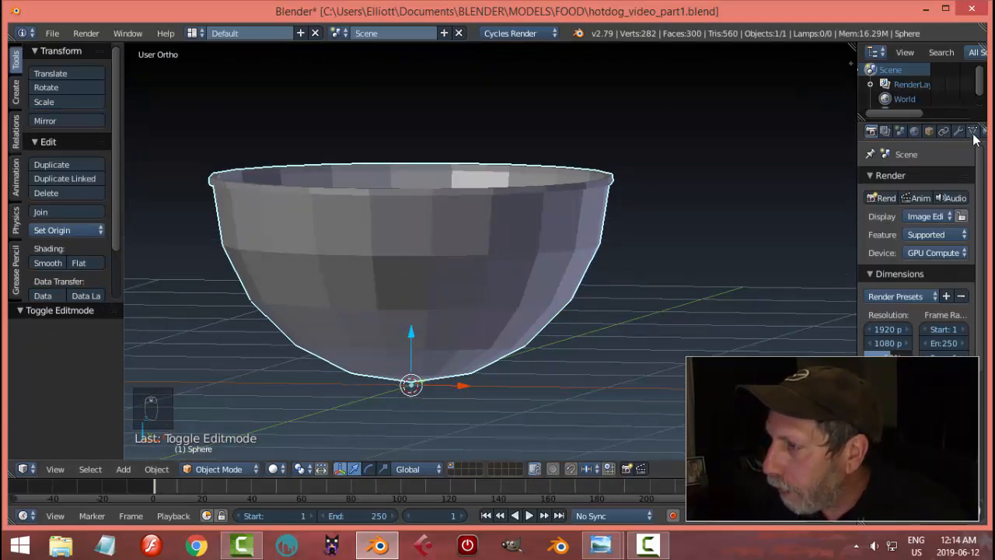
Add a Subdivision Surface modifier with 2 view subdivisions to the bowl and apply smooth shading.
left_click(961, 132)
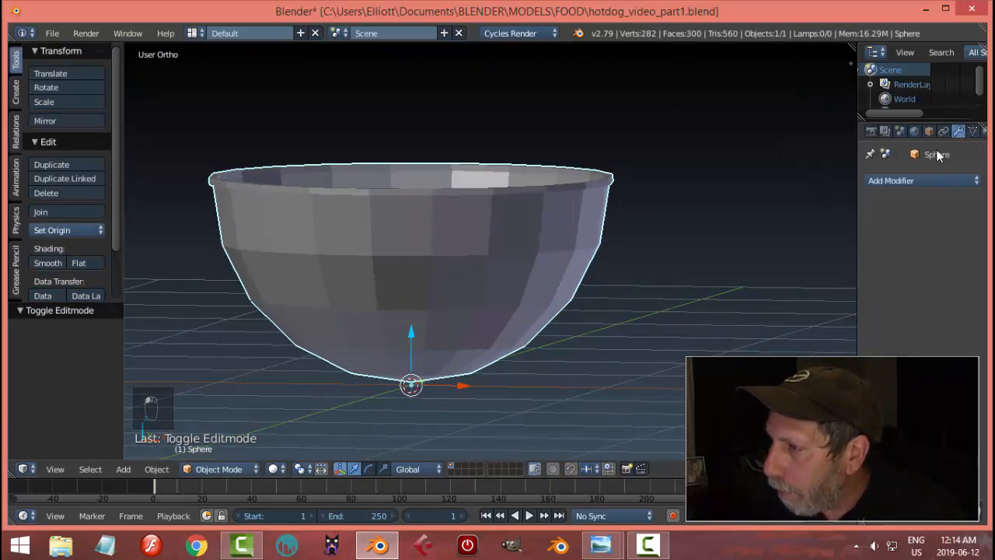
left_click(886, 180)
left_click(676, 422)
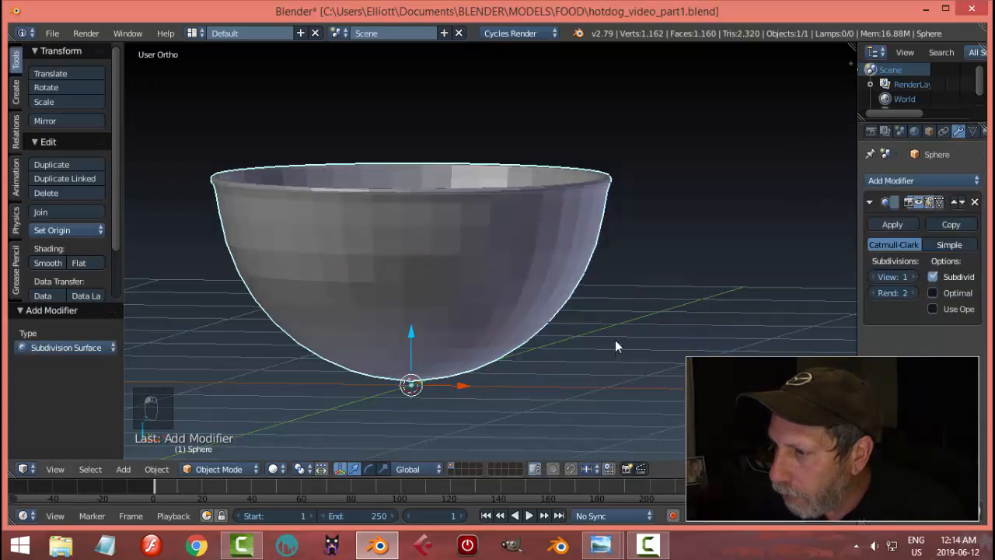
left_click(914, 276)
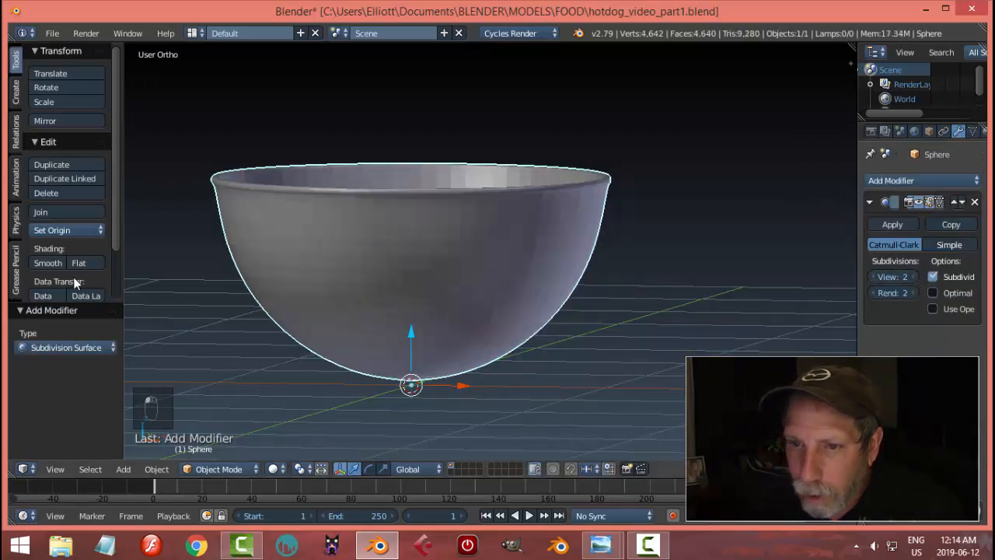
left_click(56, 262)
Scale the bowl along Z to about 0.86 to make it shallower.
middle_click_drag(589, 262, 622, 249)
scroll(616, 274, "down", 1)
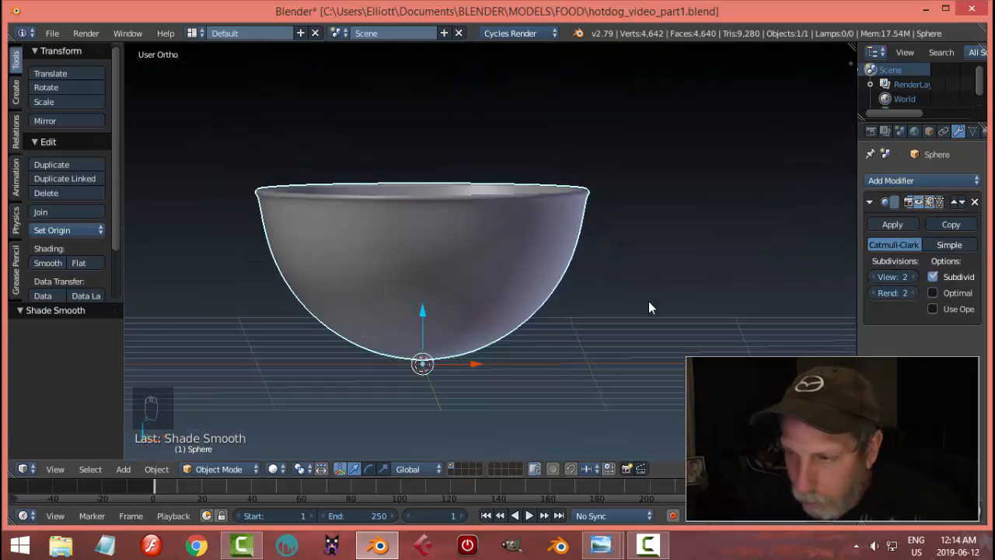
key("s")
key("z")
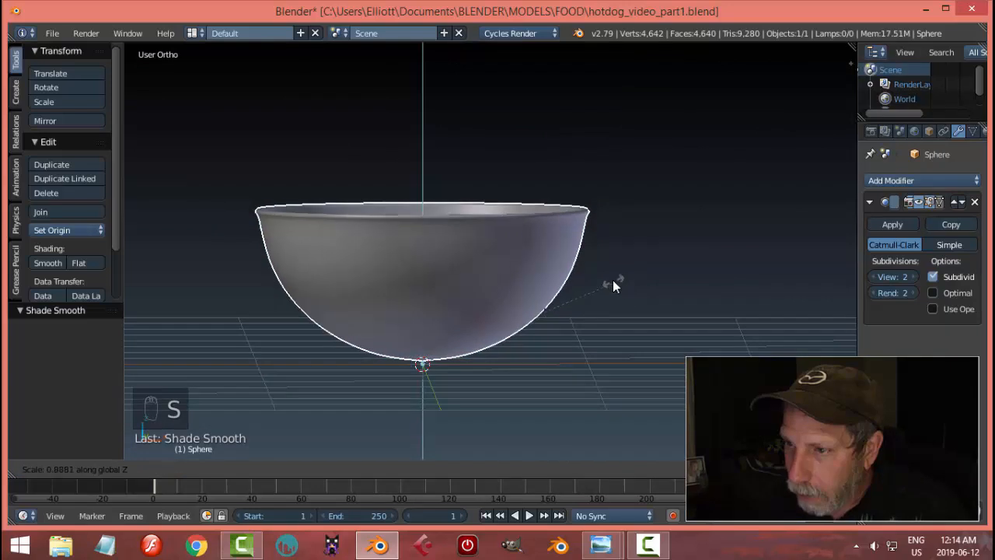
left_click(604, 276)
scroll(650, 258, "down", 2)
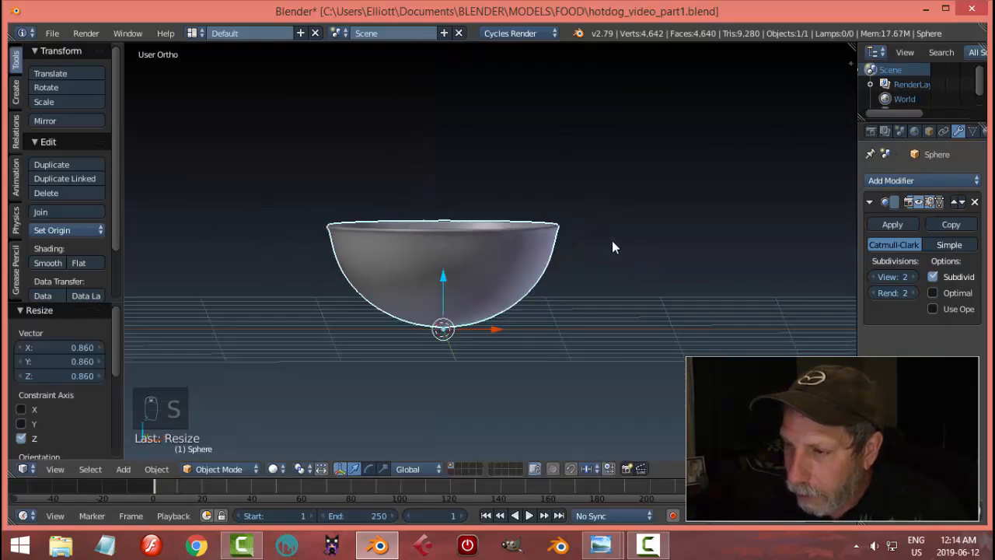
Apply the bowl's scale and check its scale values in the object transform properties.
middle_click_drag(612, 240, 519, 247, "shift")
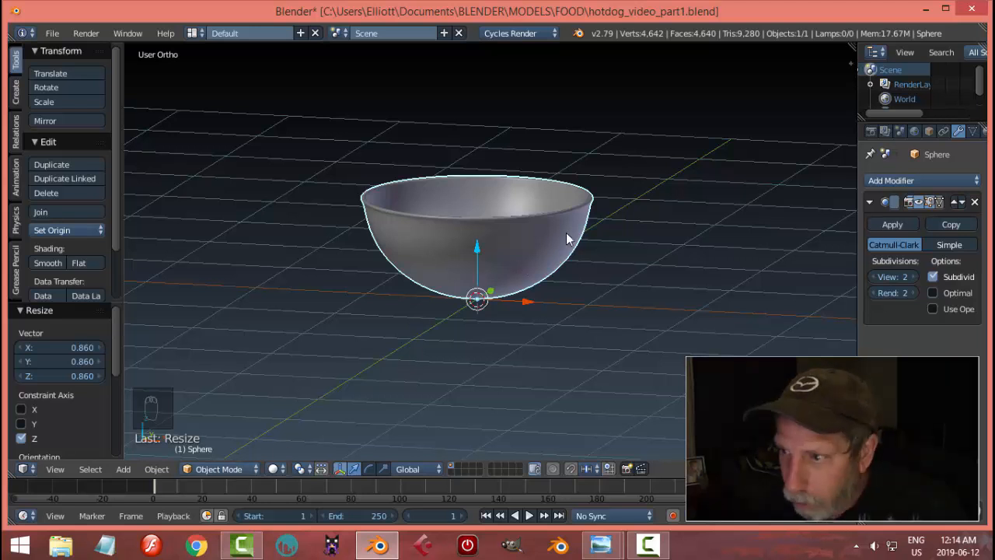
key("ctrl+a")
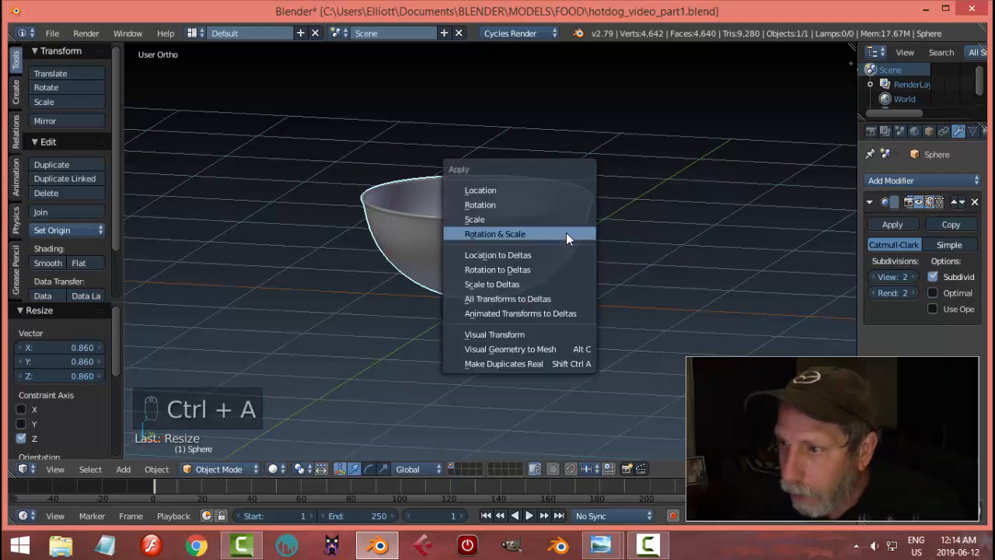
left_click(501, 218)
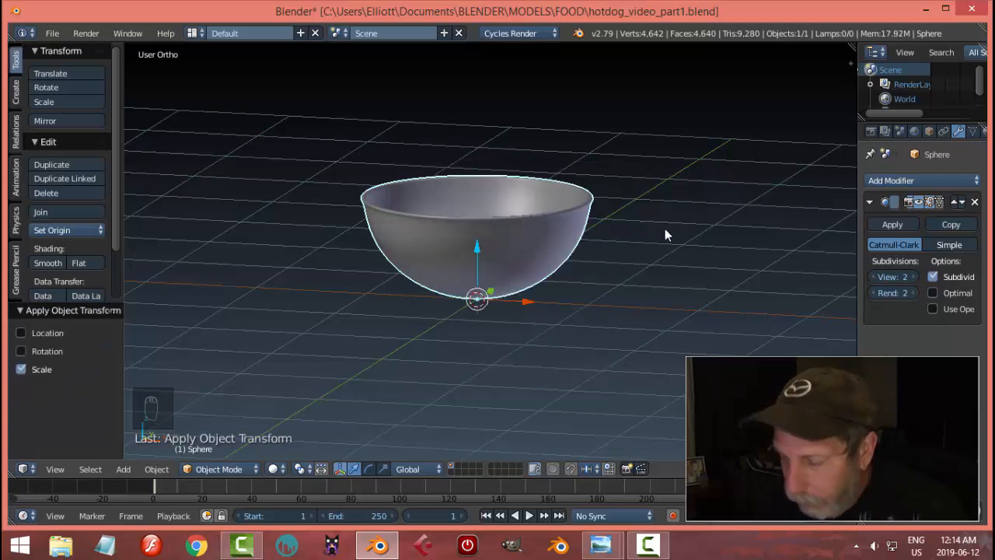
key("n")
scroll(832, 227, "up", 5)
scroll(832, 228, "up", 10)
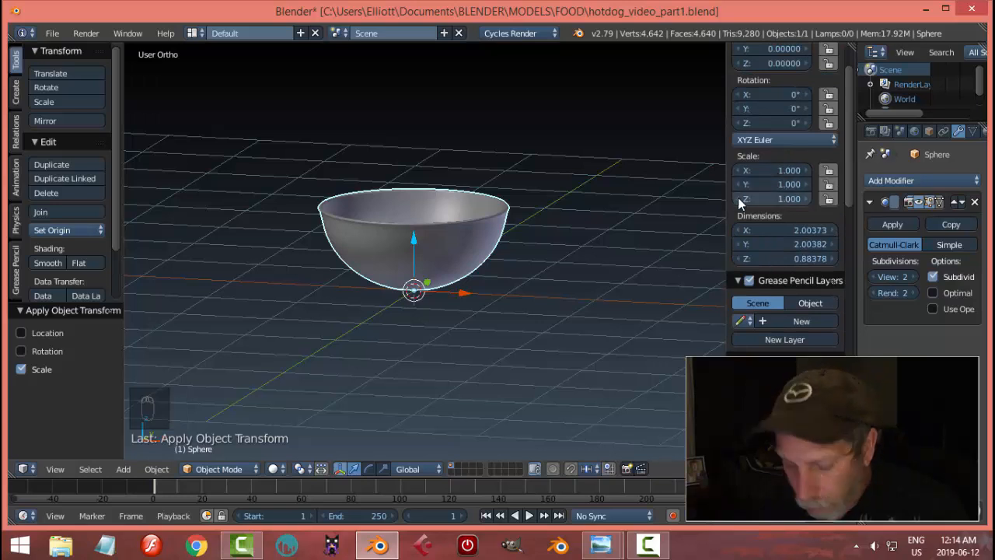
key("n")
In Edit Mode, add a loop cut around the rim's outer lip and slide it close to the lip's lower edge.
mouse_move(636, 247)
middle_mouse_down()
mouse_move(618, 256)
mouse_move(624, 233)
middle_mouse_up()
scroll(624, 233, "up", 5)
middle_click_drag(554, 250, 557, 272)
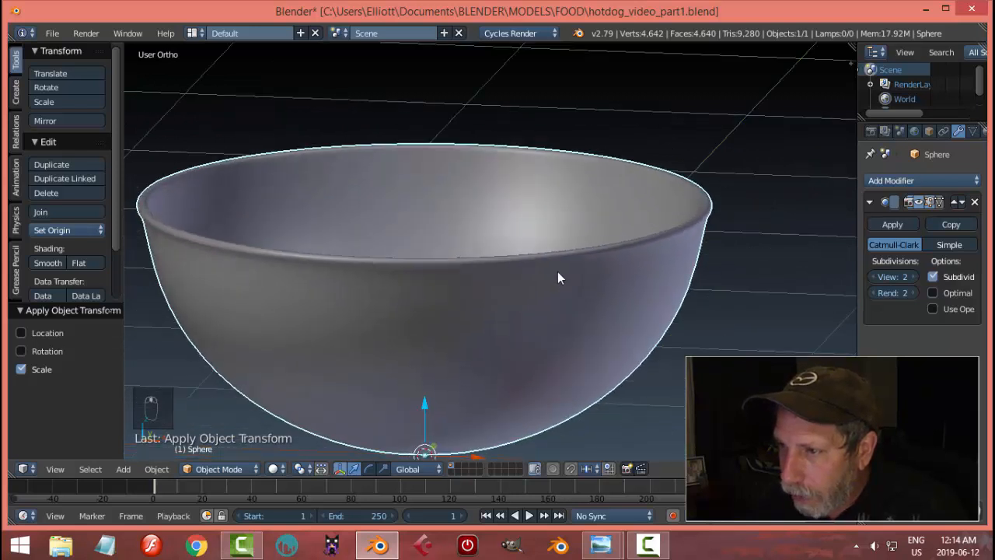
left_click(230, 469)
left_click(217, 436)
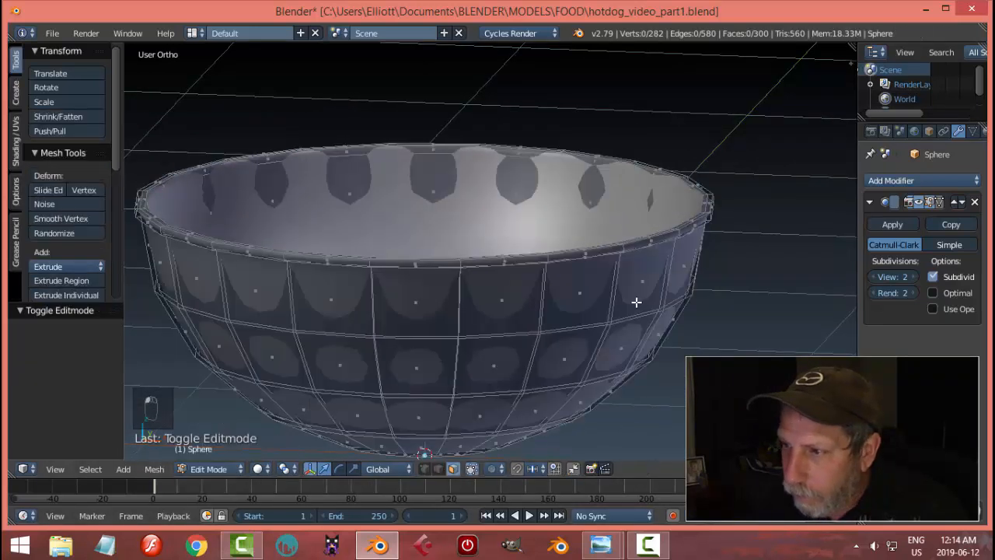
middle_click_drag(638, 300, 637, 284)
scroll(609, 241, "up", 4)
scroll(587, 282, "up", 3)
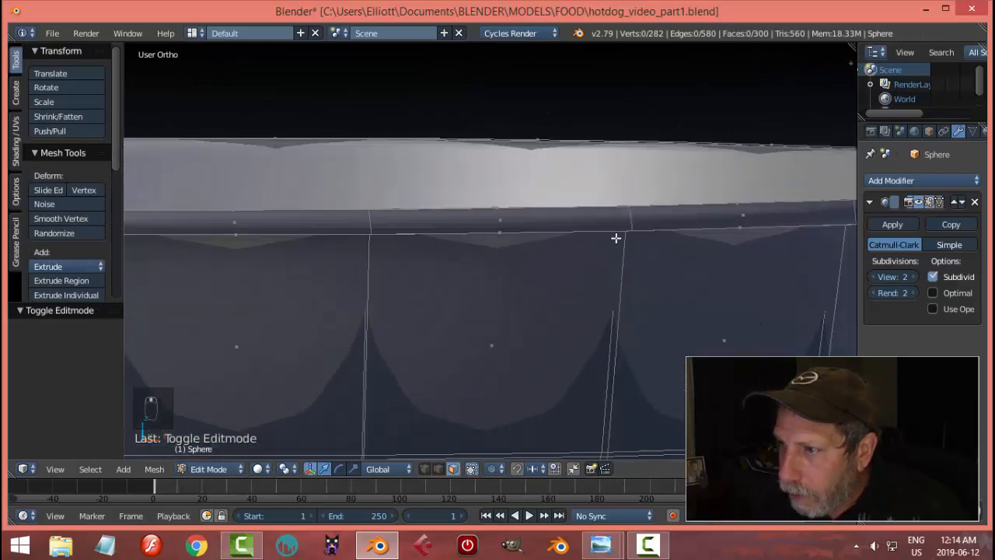
mouse_move(651, 246)
middle_mouse_down()
mouse_move(656, 218)
mouse_move(650, 246)
middle_mouse_up()
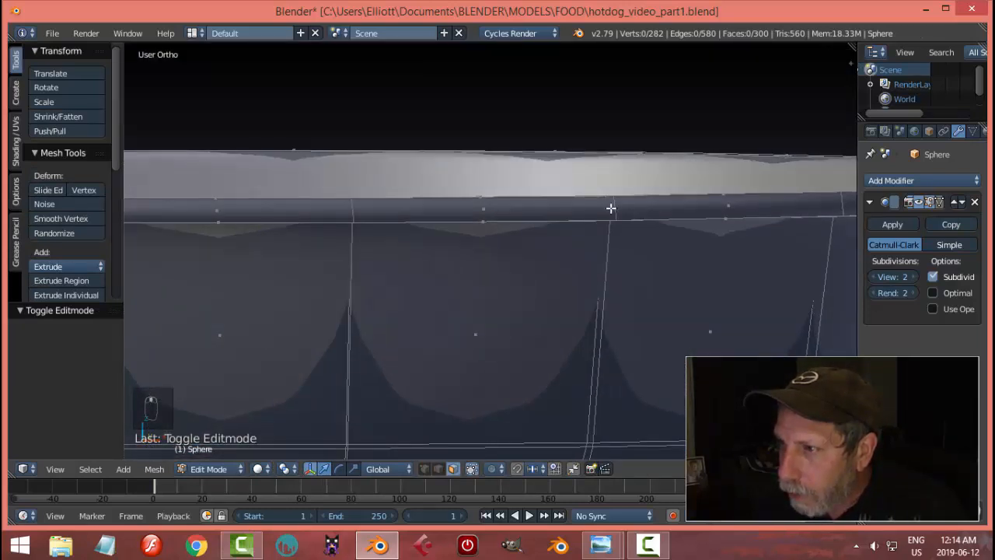
key("ctrl+r")
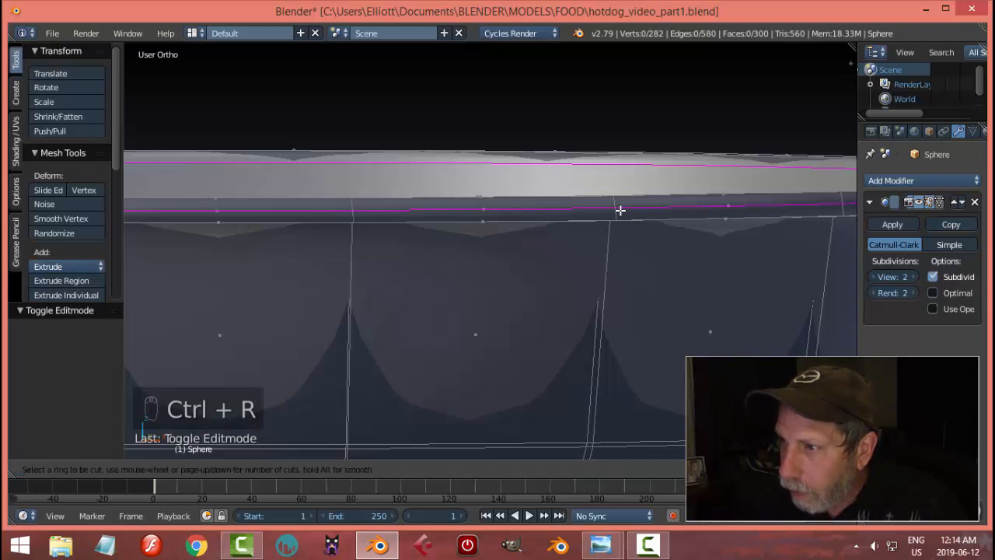
left_click(620, 210)
left_click(621, 220)
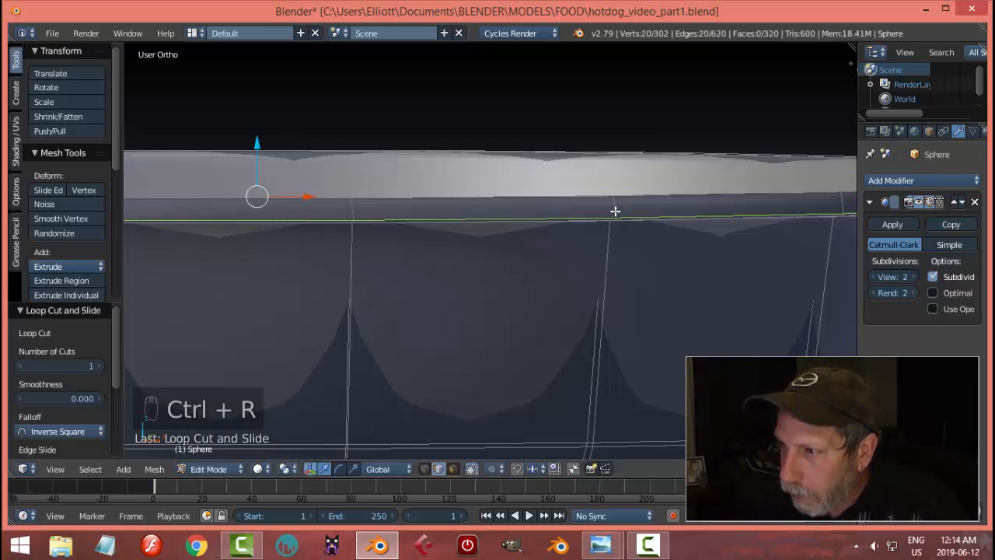
Add a second loop cut around the outer lip, close to its upper edge.
key("ctrl+r")
left_click(615, 207)
left_click(615, 207)
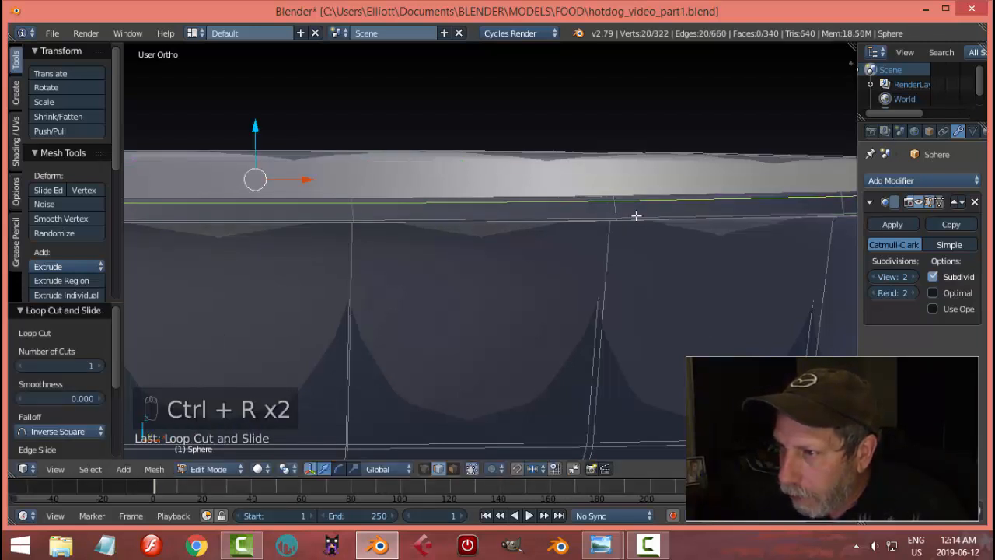
Return to Object Mode and deselect the bowl to inspect the sharpened rim.
key("Tab")
left_click(544, 222)
scroll(681, 219, "down", 5)
key("a")
key("a")
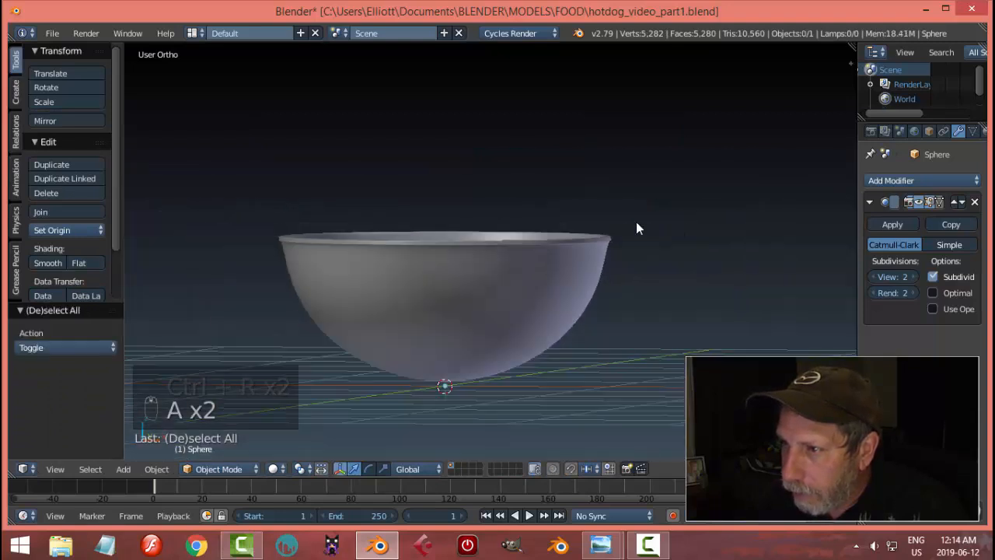
middle_click_drag(638, 225, 656, 275)
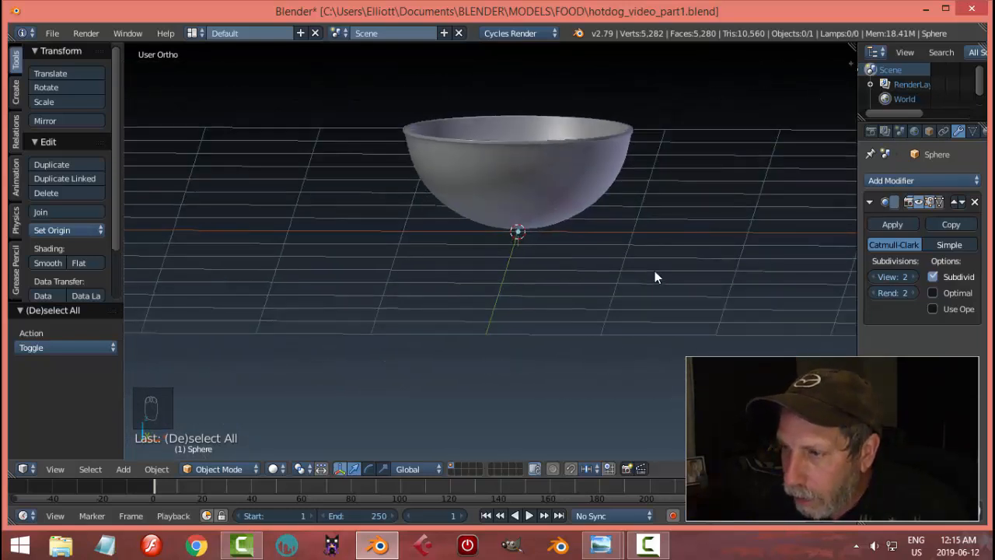
Add a path curve at the bowl's base and rotate it 90° about the Y axis.
key("shift+a")
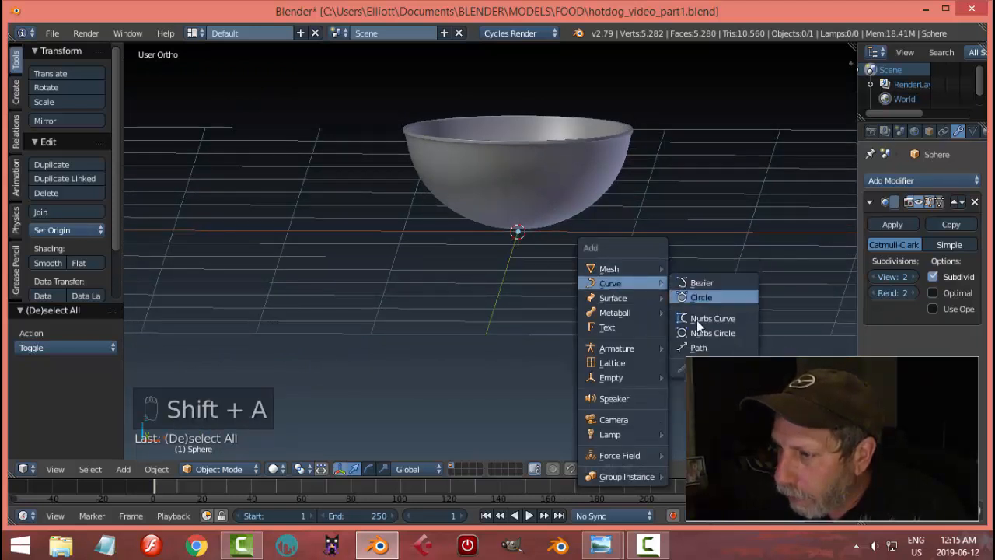
left_click(699, 347)
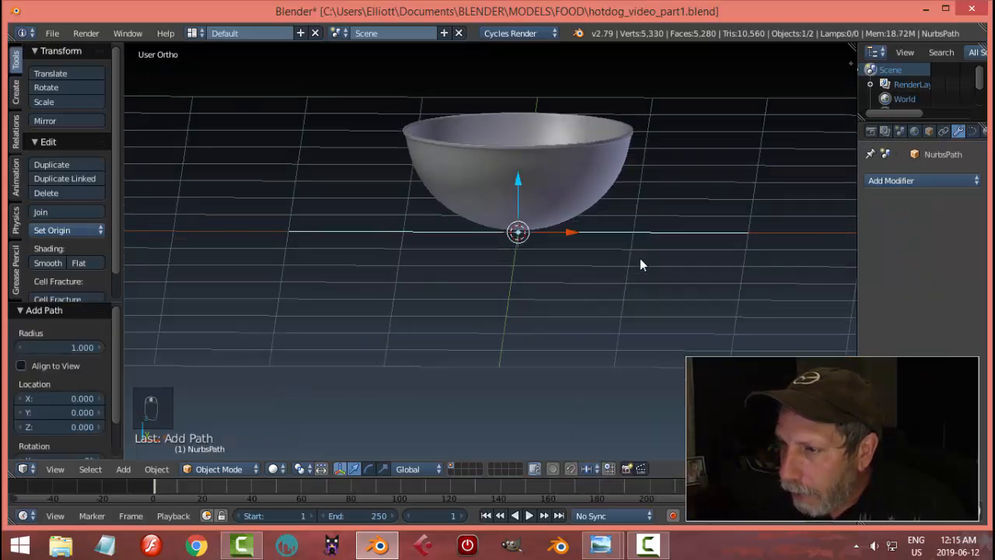
middle_click_drag(640, 265, 601, 264)
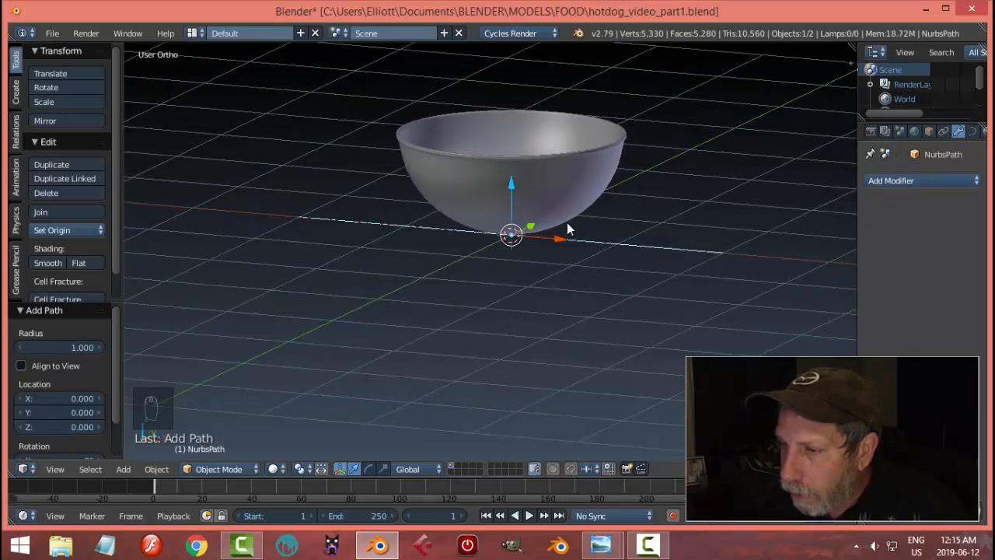
type("r")
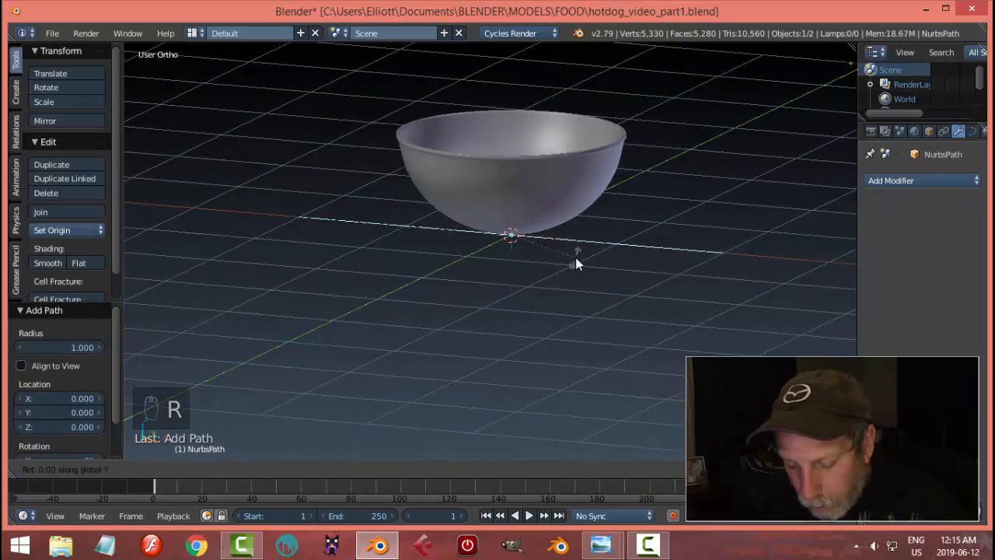
type("y90")
key("Return")
scroll(629, 253, "down", 4)
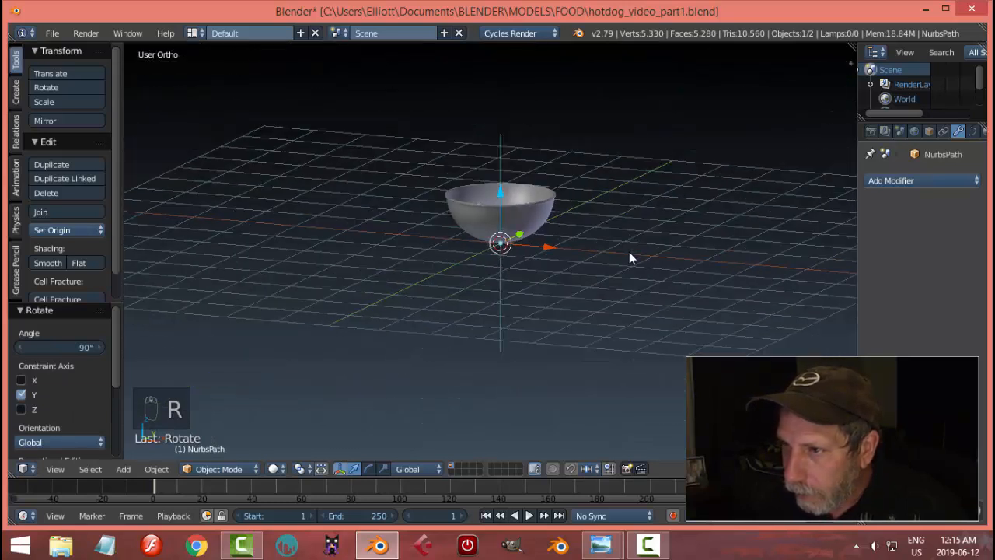
In Edit Mode, delete the two upper control points of the vertical path in front view.
key("Tab")
left_click(731, 253)
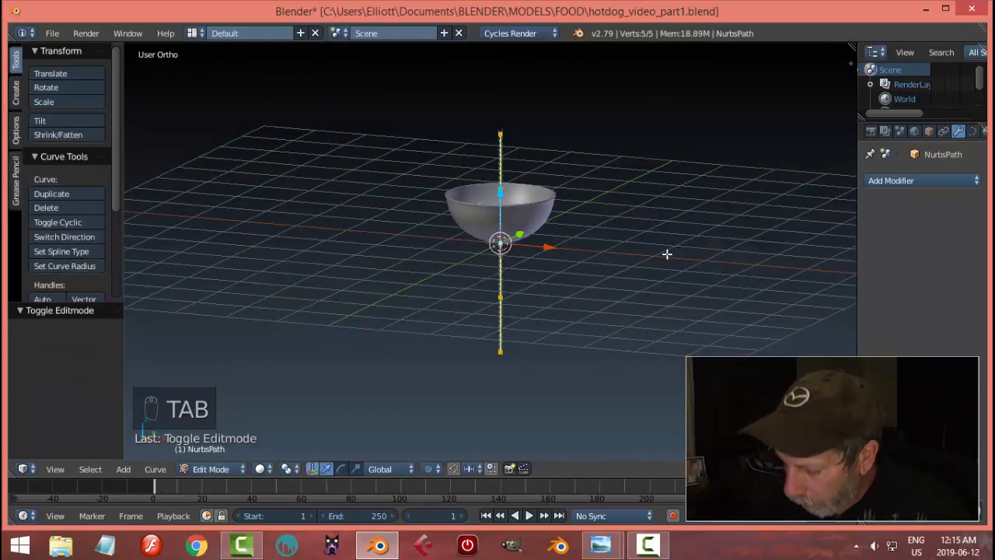
key("KP_1")
scroll(667, 253, "up", 4)
scroll(667, 255, "down", 3)
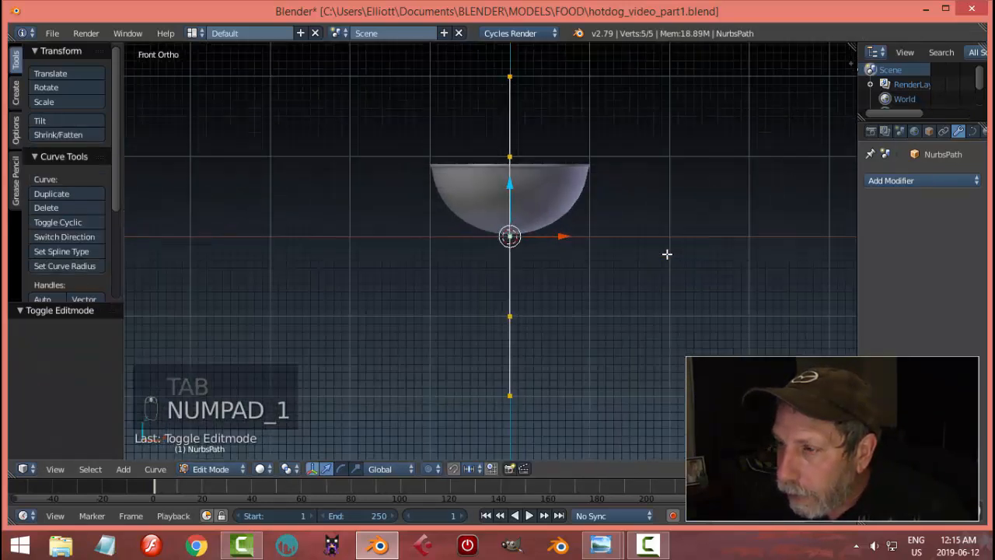
key("a")
key("a")
right_click(512, 85)
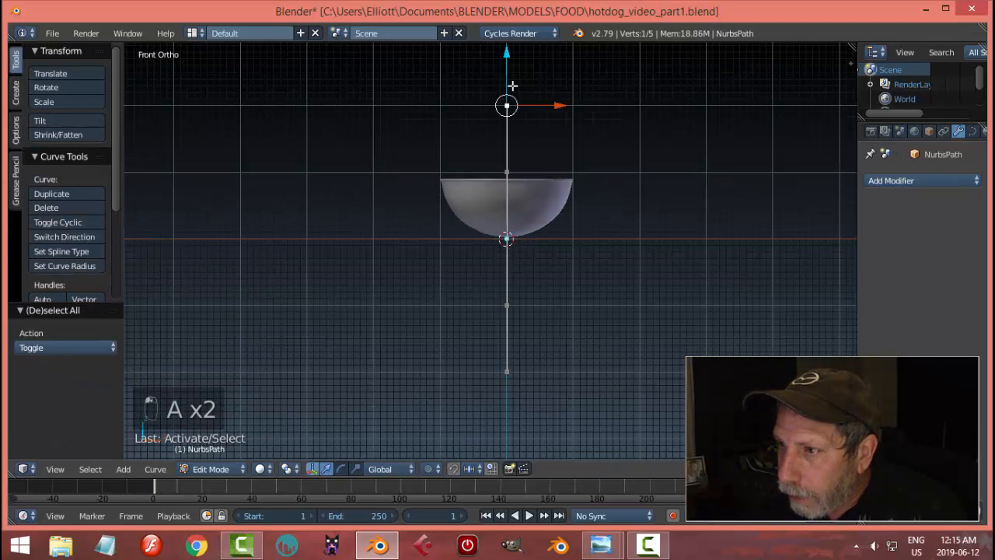
right_click(507, 171, "shift")
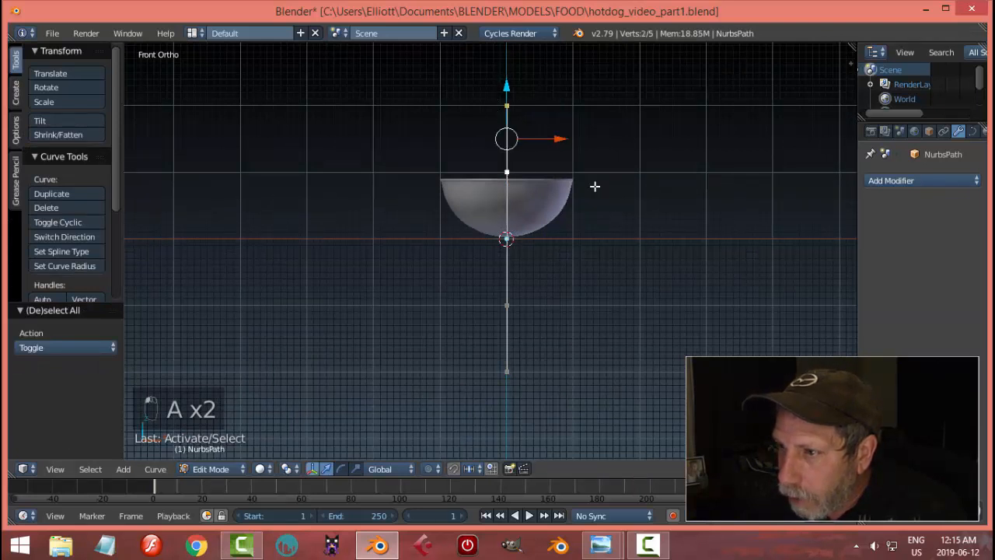
key("x")
left_click(531, 112)
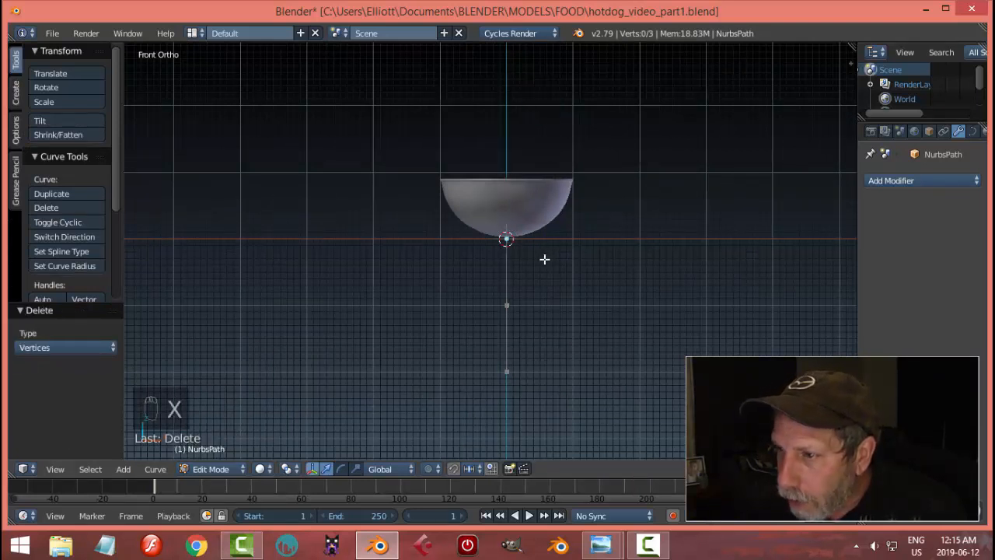
Inspect the shortened path beneath the bowl from an angled view.
key("a")
scroll(561, 275, "up", 4)
scroll(562, 275, "down", 3)
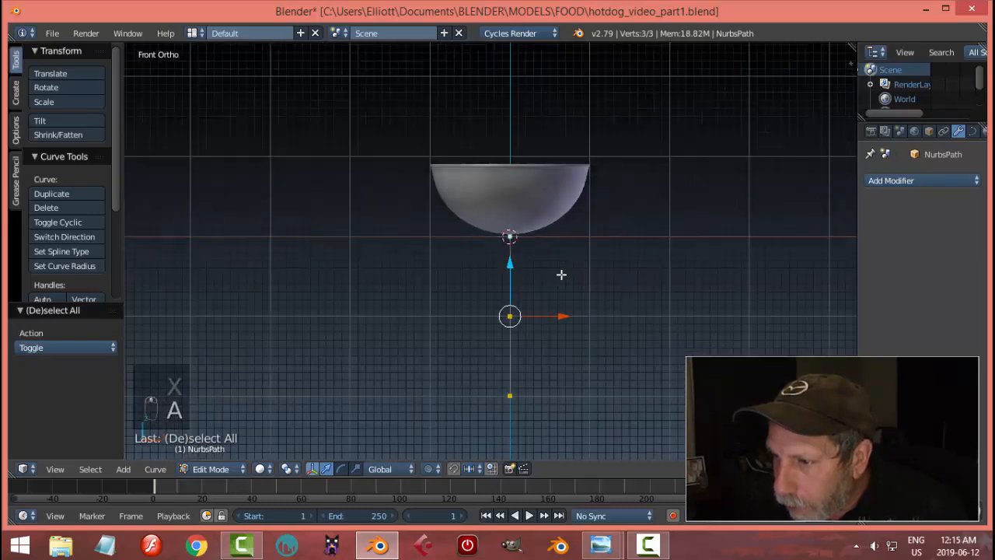
key("a")
middle_click_drag(591, 273, 557, 291)
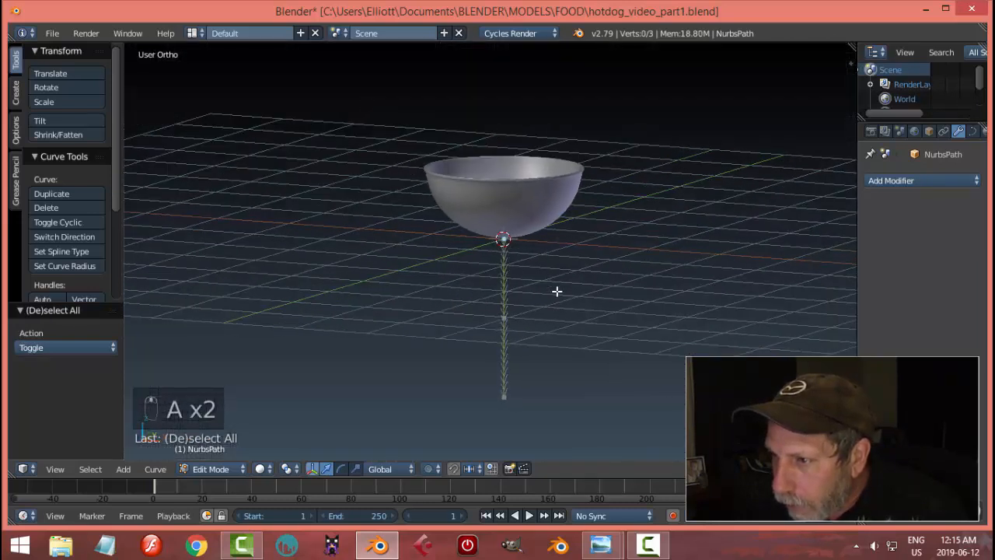
right_click(503, 226)
key("a")
scroll(576, 241, "down", 4)
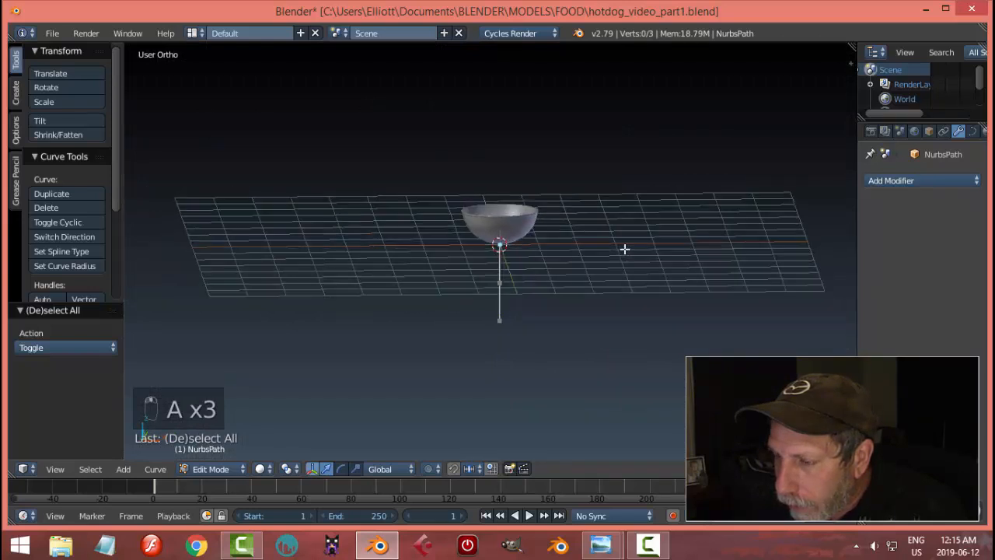
Move the path's two lower control points up about 0.33 along Z, leaving the origin point in place.
scroll(625, 248, "up", 5)
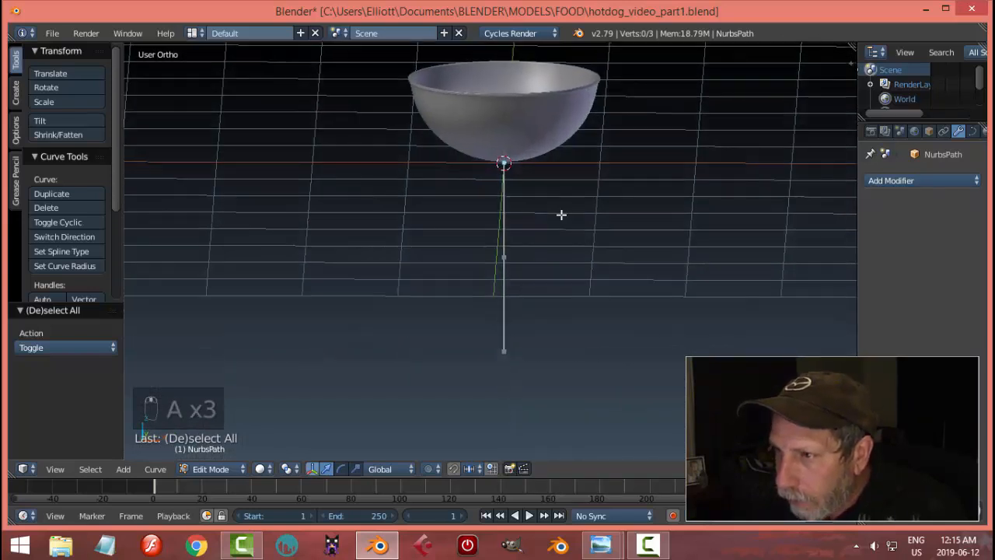
right_click(518, 256)
right_click(503, 357, "shift")
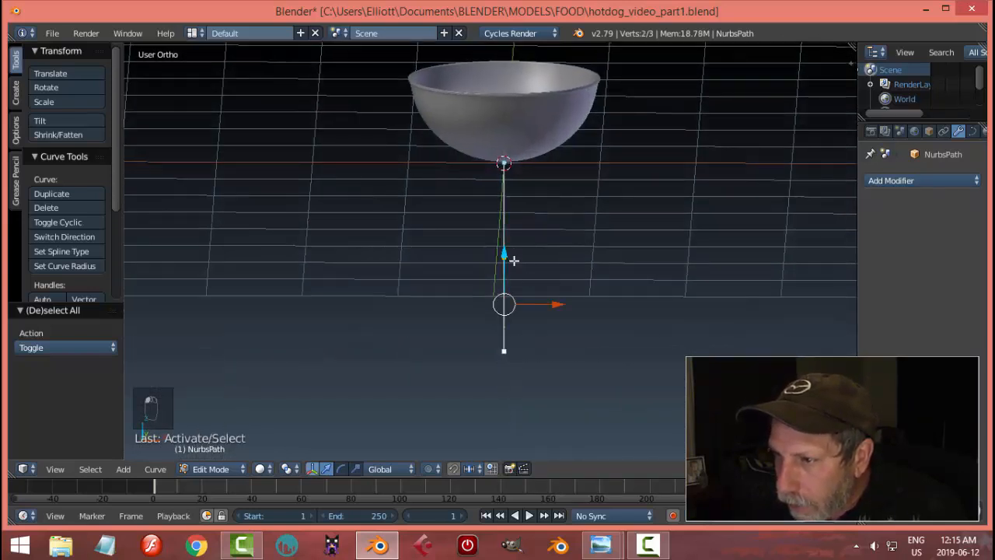
key("g")
key("z")
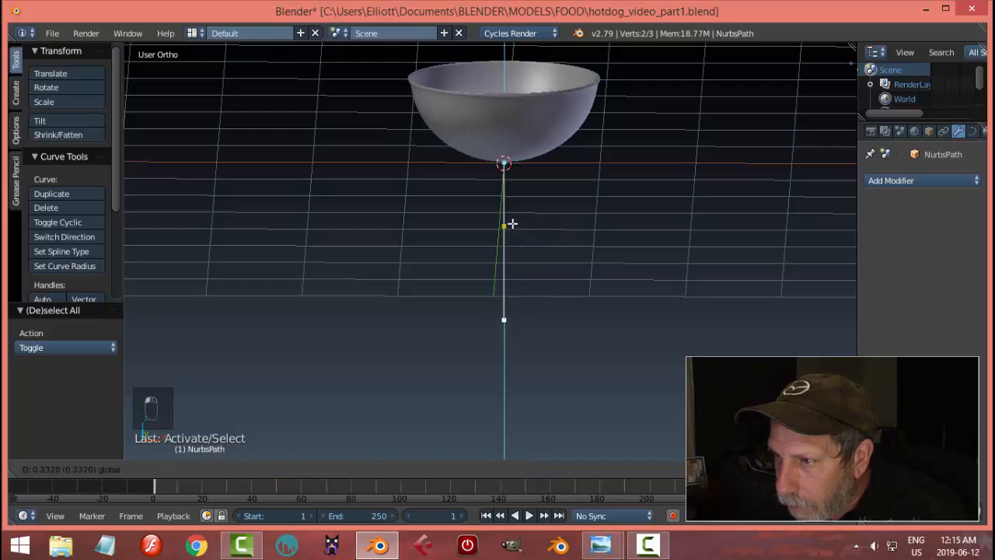
left_click(512, 224)
key("a")
scroll(608, 224, "down", 4)
middle_click_drag(606, 225, 570, 238)
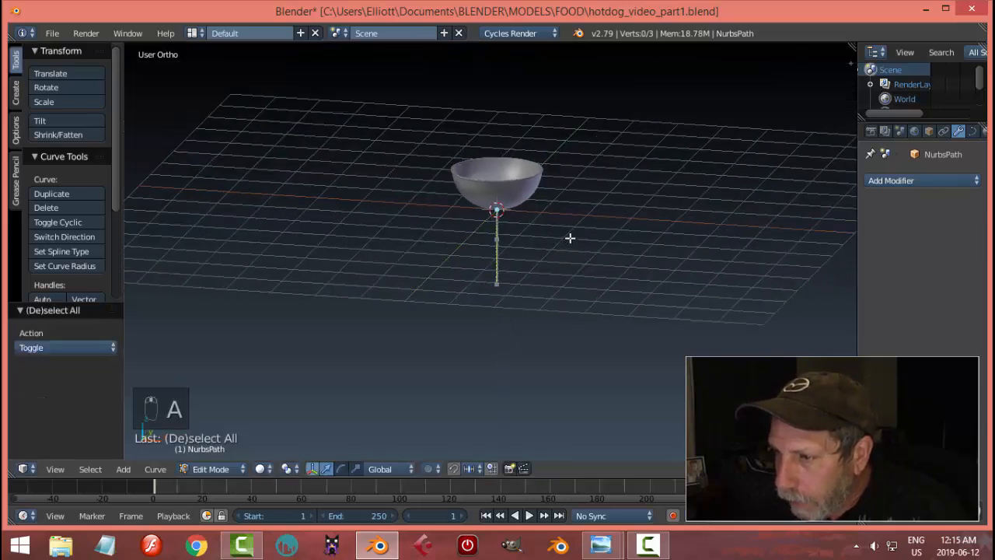
Return to Object Mode and give the path full fill, a bevel depth of about 0.041 and bevel resolution 2.
key("Tab")
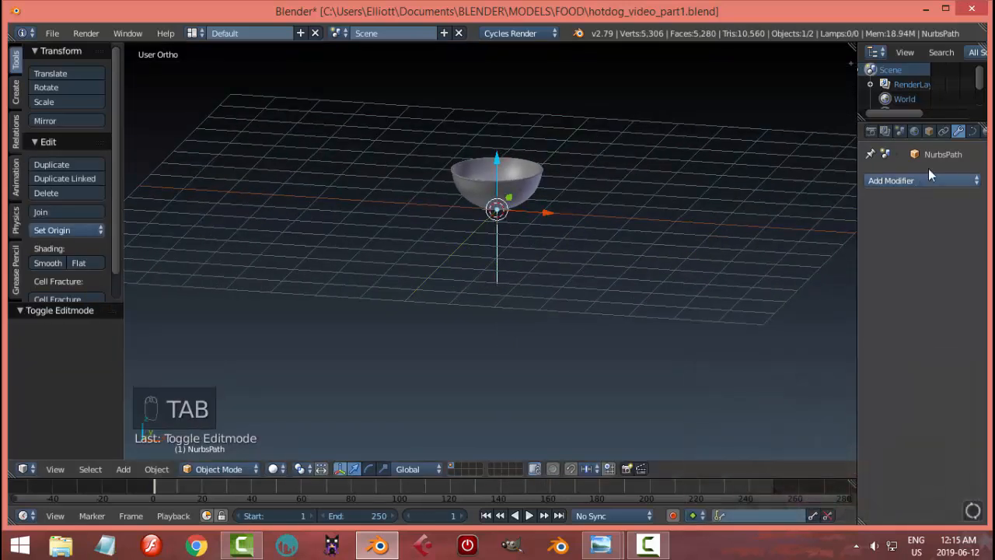
left_click(974, 133)
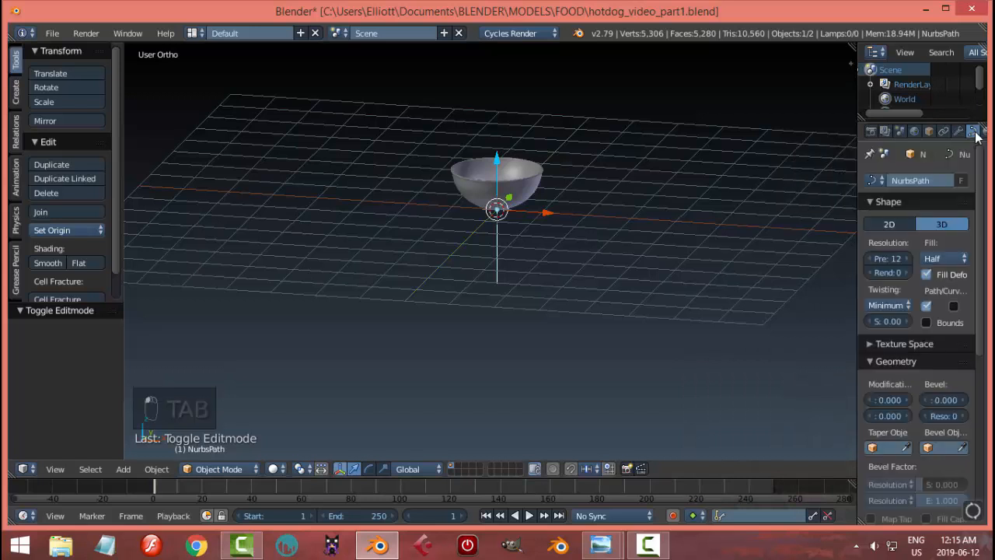
left_click(941, 258)
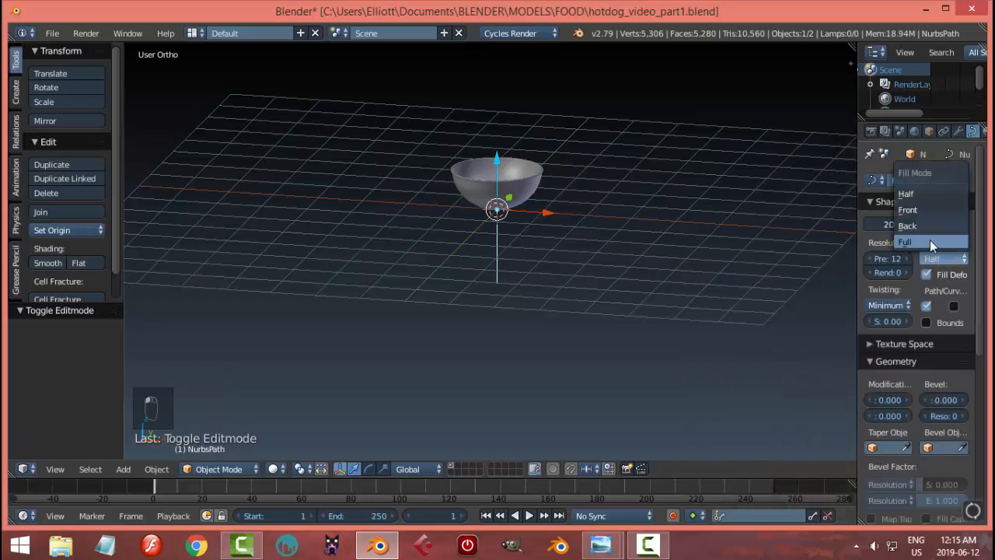
left_click(933, 194)
left_click_drag(939, 401, 945, 401)
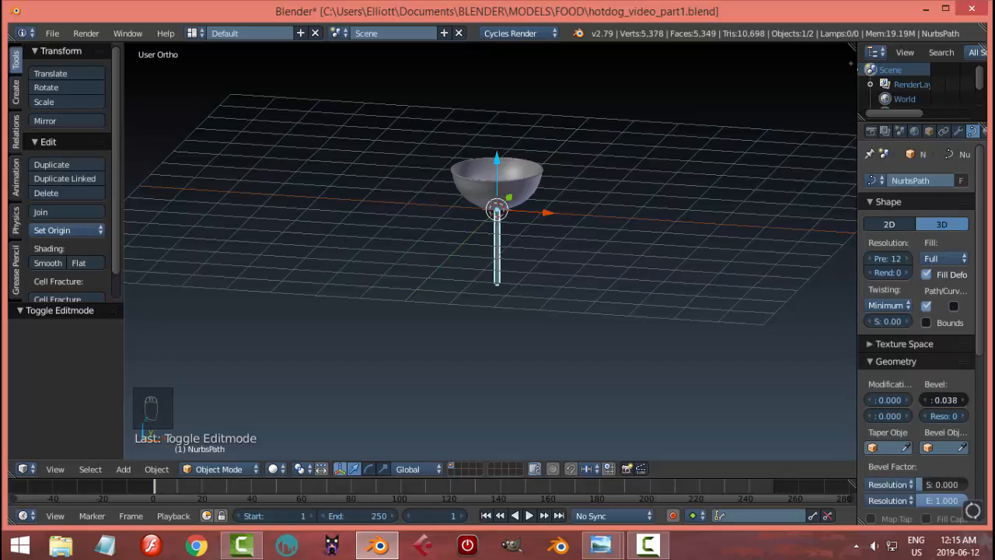
left_click(965, 416)
left_click(965, 416)
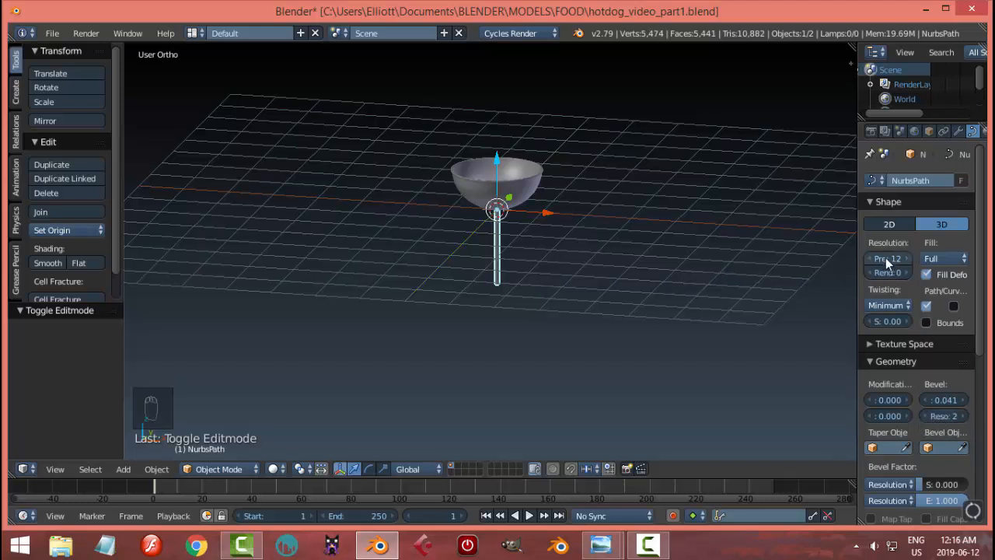
Widen the properties area and set the path's preview resolution to 3.
key("g")
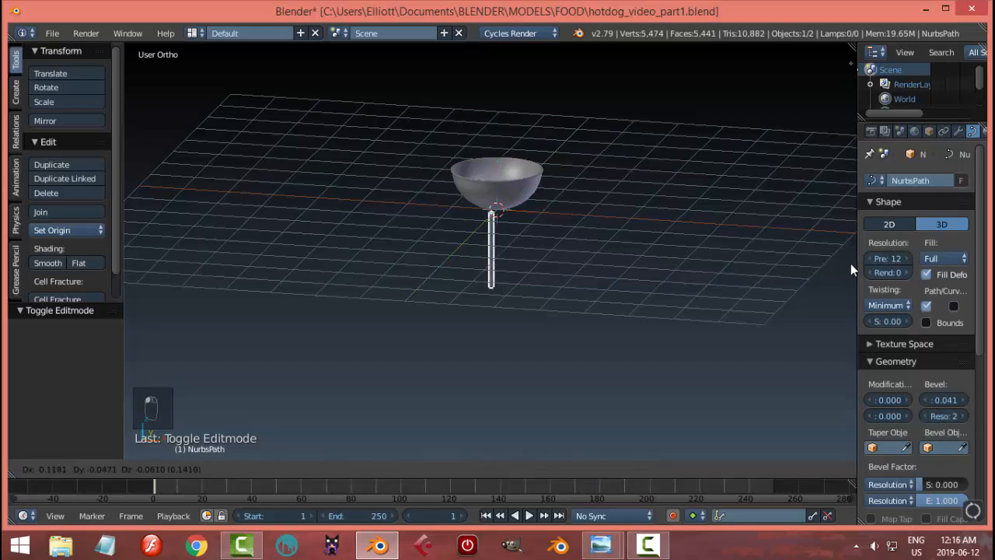
key("Escape")
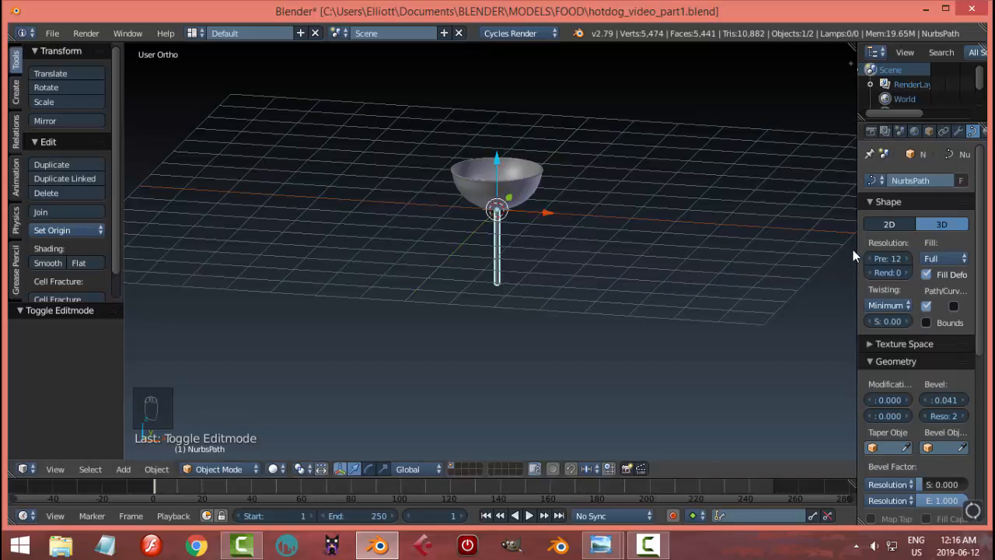
left_click_drag(858, 252, 822, 252)
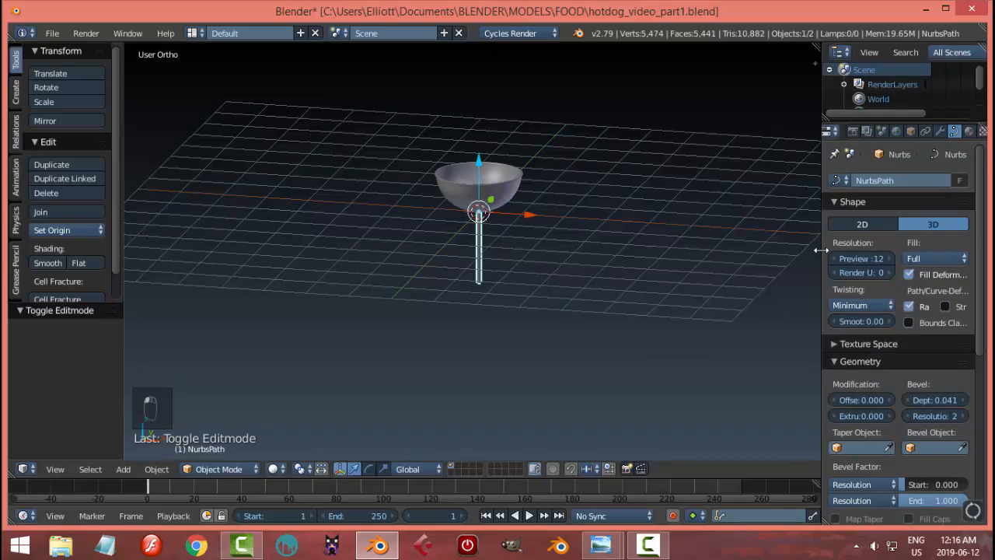
left_click(863, 258)
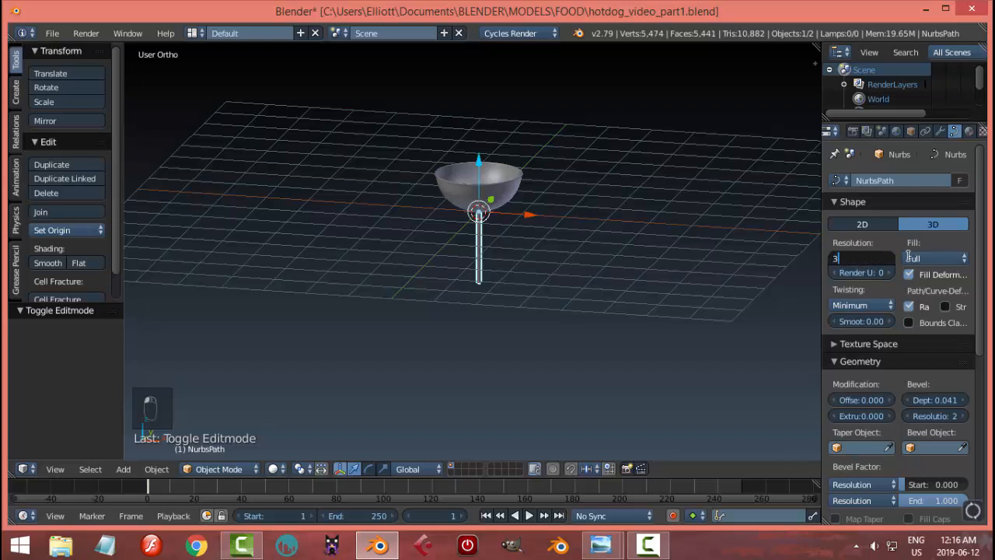
type("3")
key("Return")
scroll(572, 318, "up", 8)
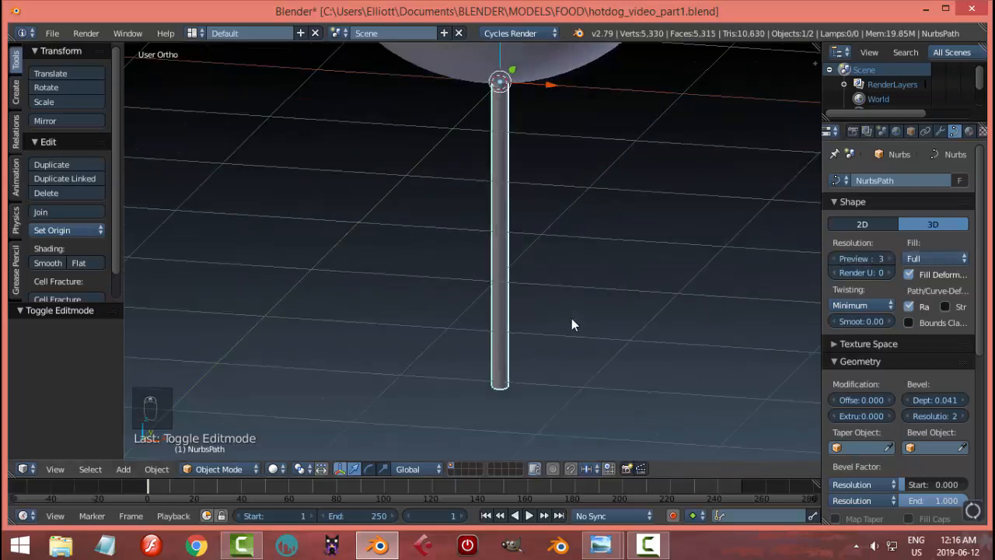
scroll(571, 326, "down", 3)
middle_click_drag(572, 318, 597, 288)
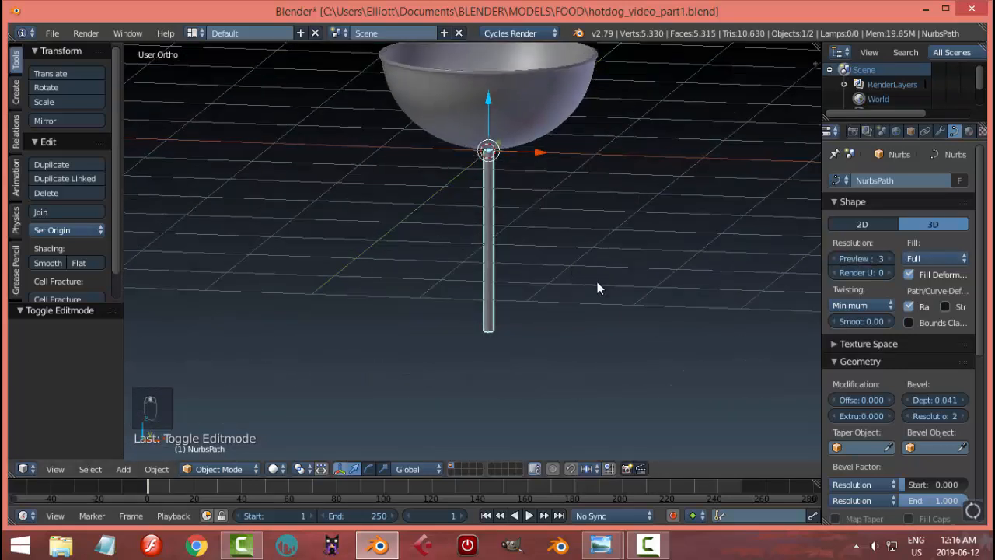
Increase the path's bevel depth to about 0.051 and inspect where the stem meets the bowl.
left_click_drag(935, 399, 945, 400)
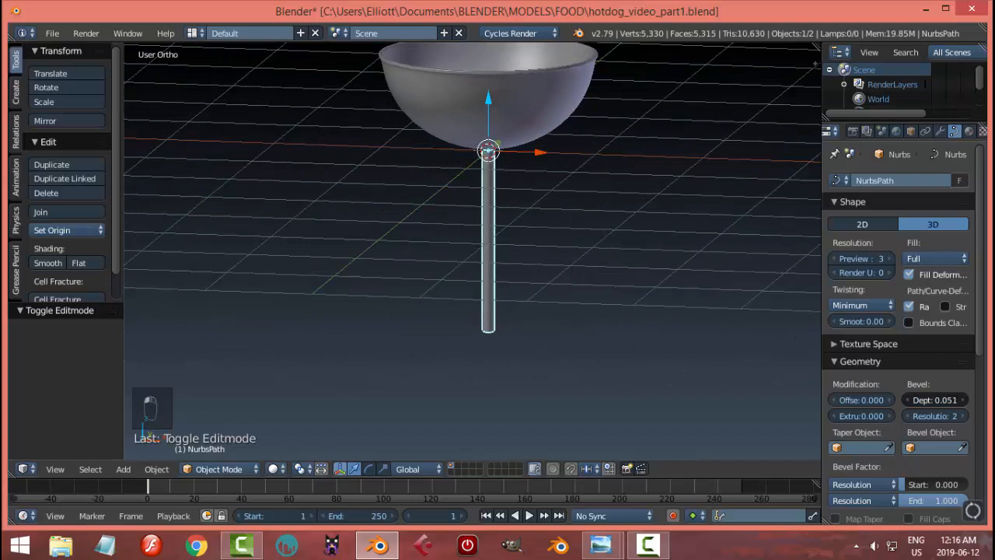
middle_click_drag(622, 264, 565, 270)
scroll(625, 227, "up", 2)
scroll(564, 270, "up", 1)
scroll(566, 274, "up", 2)
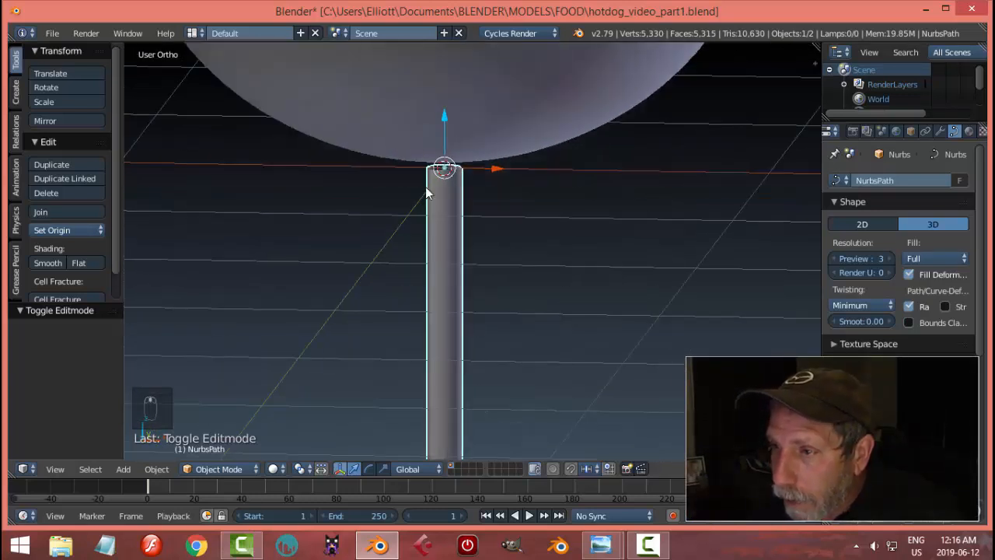
middle_click_drag(550, 218, 564, 251)
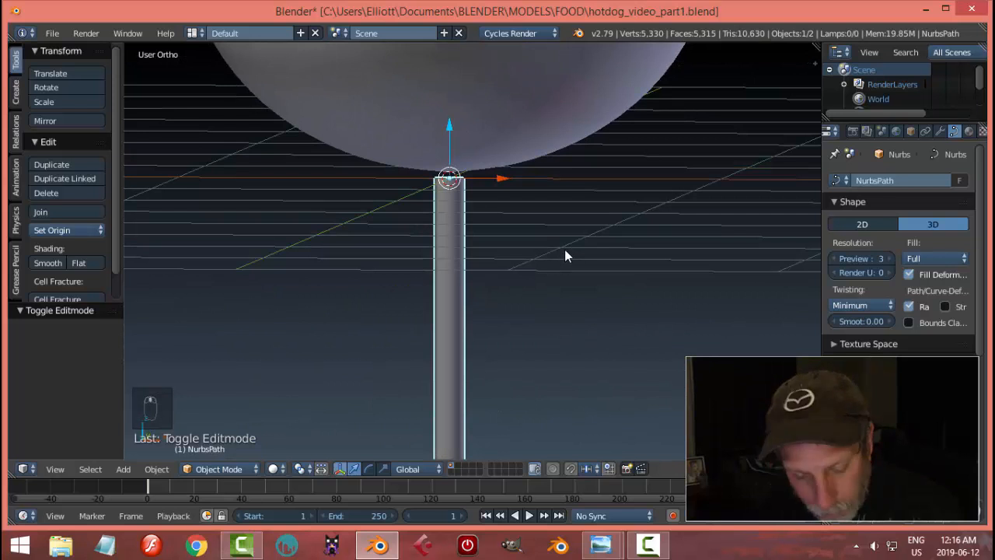
Add a mesh circle with 18 vertices at the bowl's base and enter Edit Mode on it.
key("shift+a")
mouse_move(556, 236)
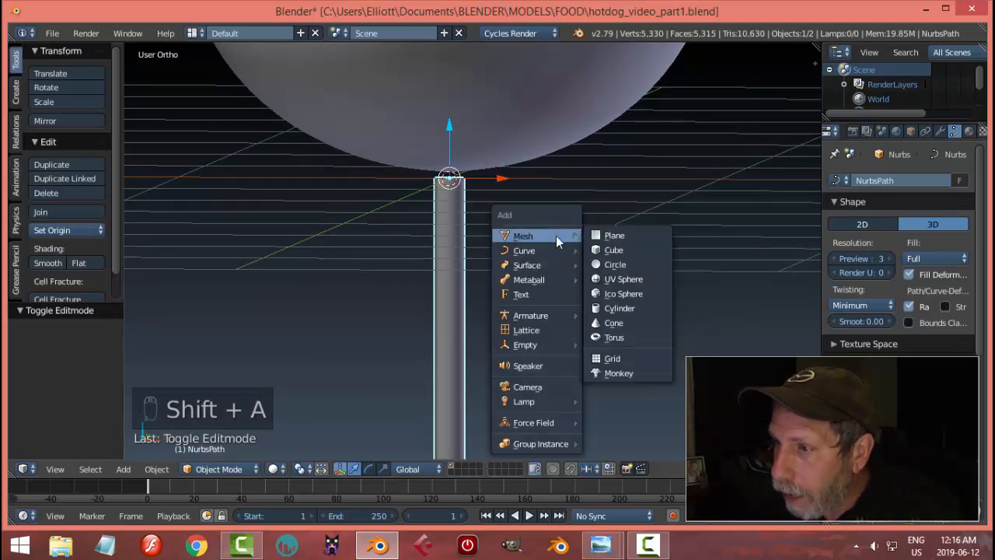
left_click(615, 264)
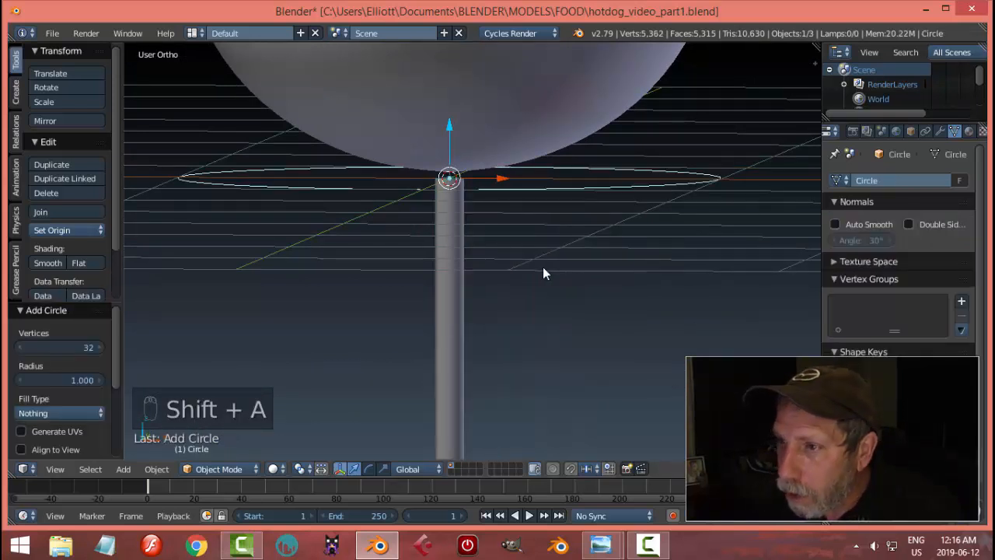
left_click(39, 346)
type("1")
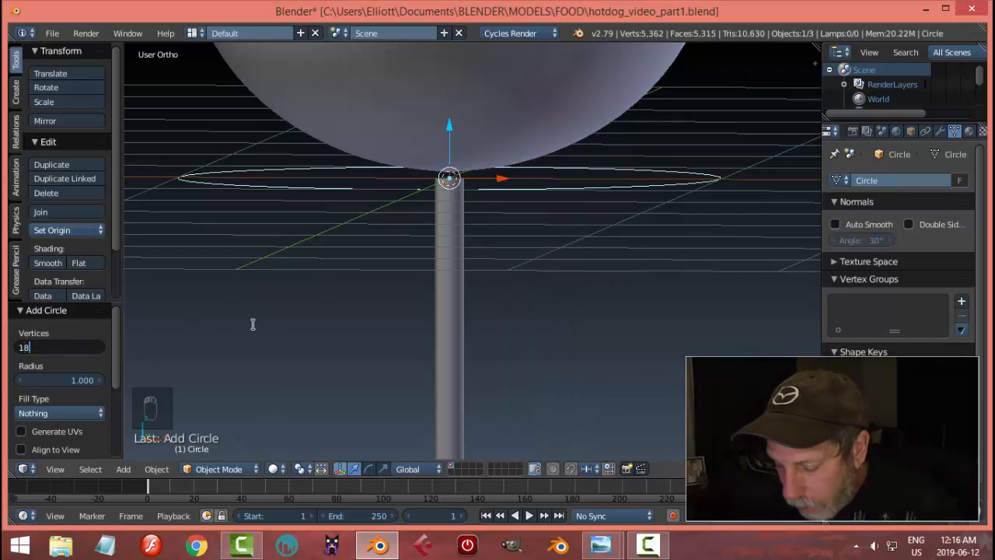
type("8")
key("Return")
key("Tab")
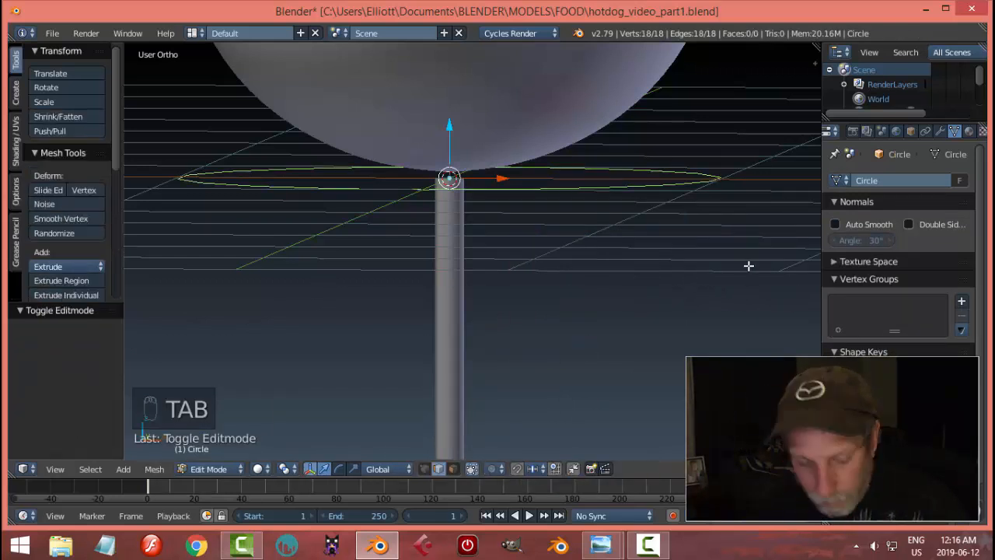
Scale the circle down by about 0.085 and again by 0.792, and lower it about 0.008 around the stem's upper end.
key("s")
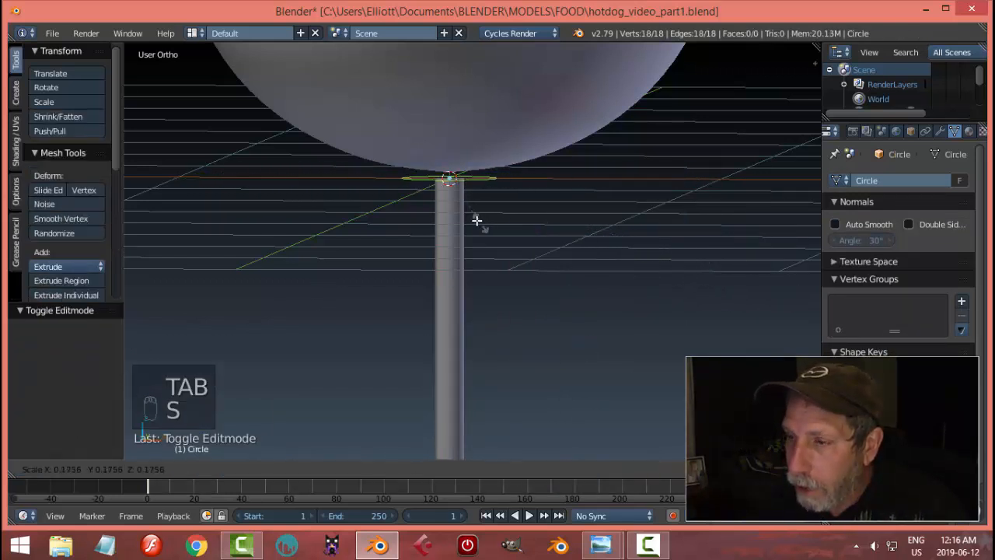
left_click(455, 204)
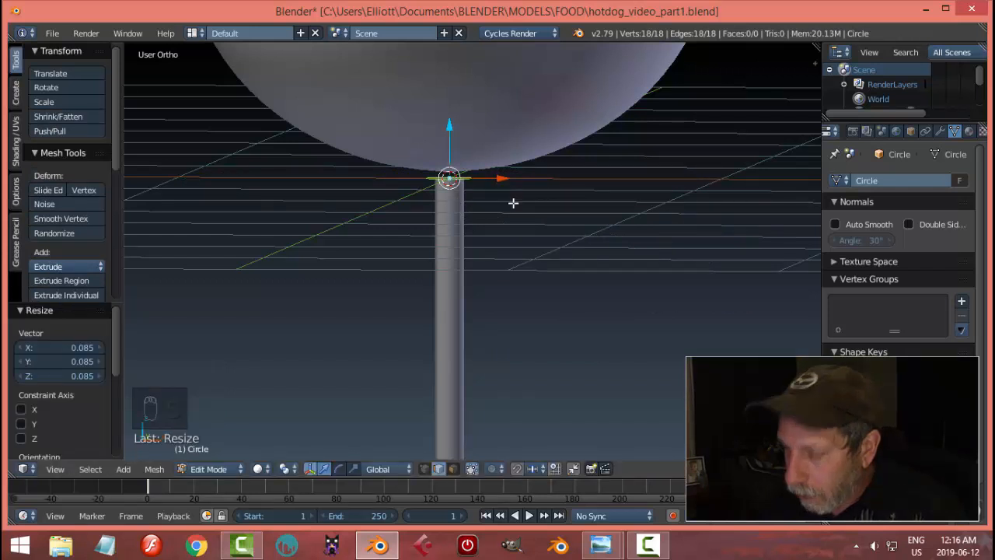
key("KP_Decimal")
middle_click_drag(582, 254, 608, 261)
key("s")
left_click(614, 266)
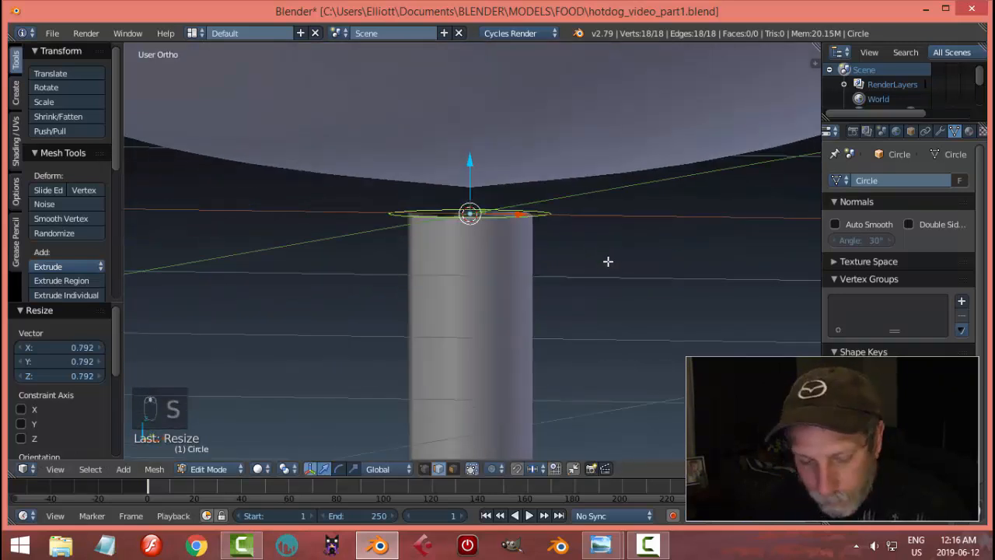
left_click_drag(471, 165, 480, 175)
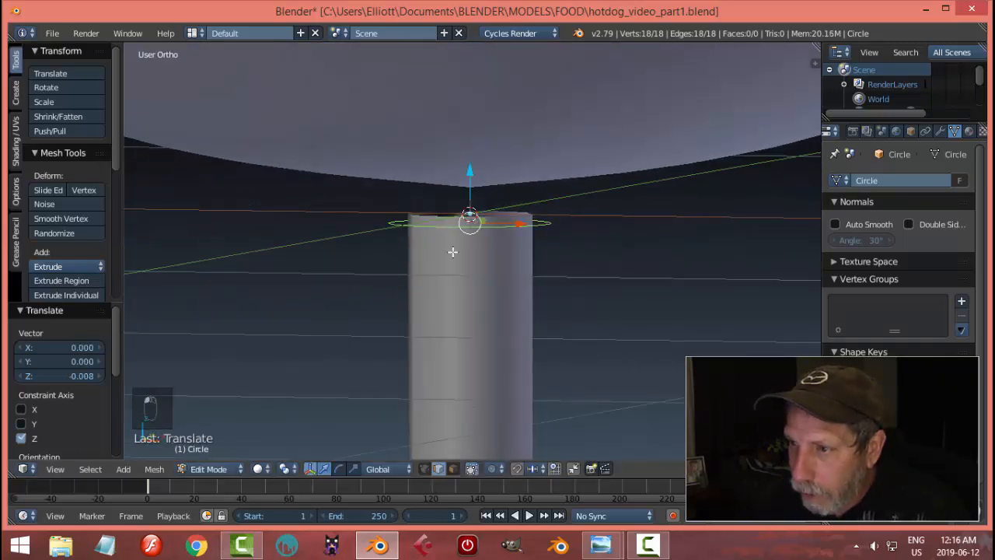
Switch to vertex selection and extrude the ring about 0.038 straight up into the bowl's base.
key("ctrl+Tab")
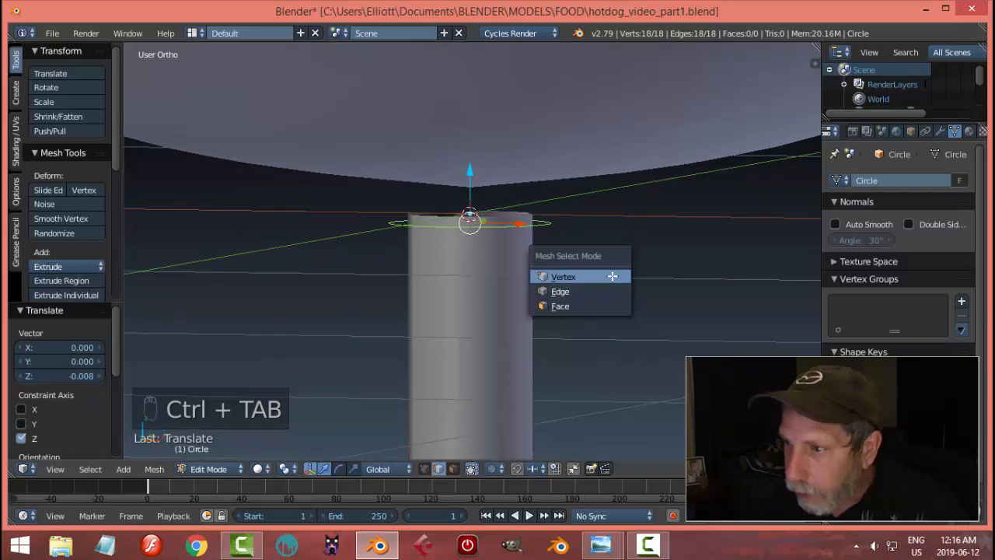
left_click(611, 275)
middle_click_drag(614, 264, 611, 269)
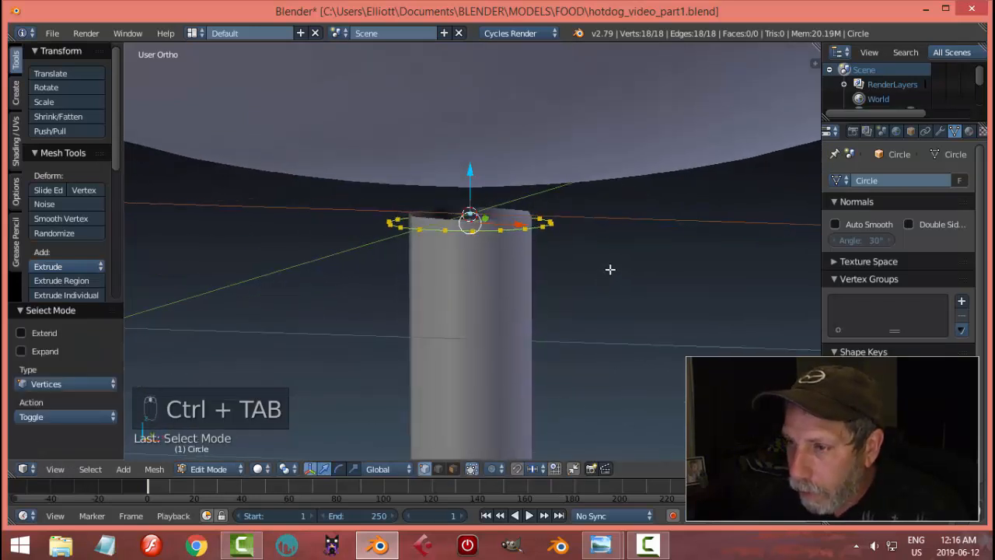
key("e")
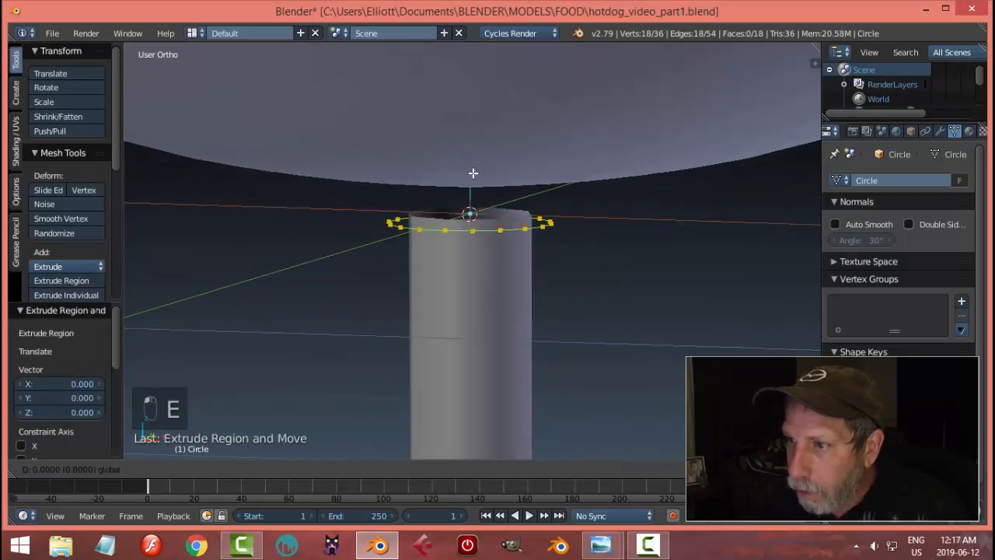
left_click(486, 125)
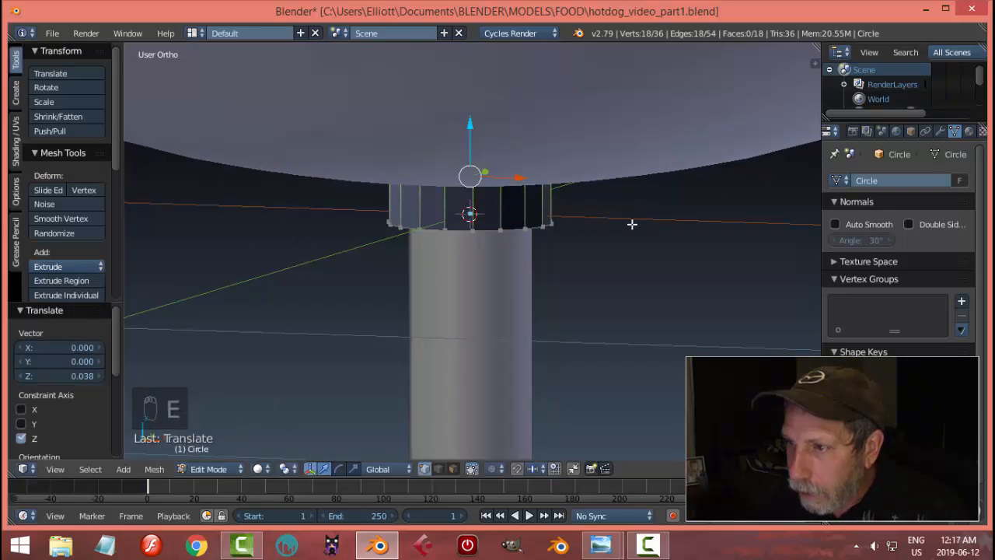
Lower the whole collar around the upper end of the stem and make its normals consistent.
key("a")
key("a")
key("a")
left_click_drag(478, 165, 478, 213)
key("a")
right_click(520, 227, "alt")
middle_click_drag(621, 232, 672, 253)
key("a")
key("a")
key("a")
key("ctrl+n")
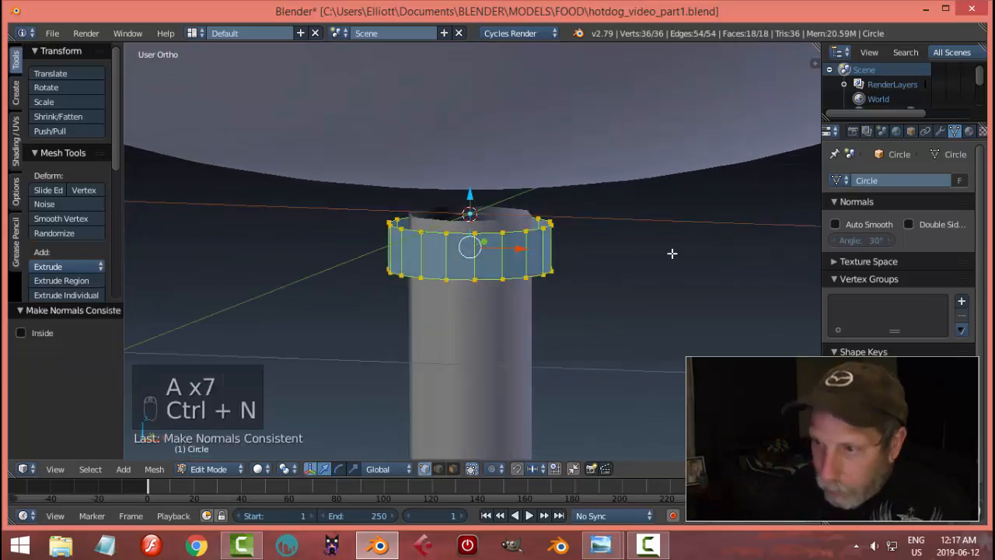
Select the collar's upper edge loop and raise it vertically to the level of the stem's end.
key("a")
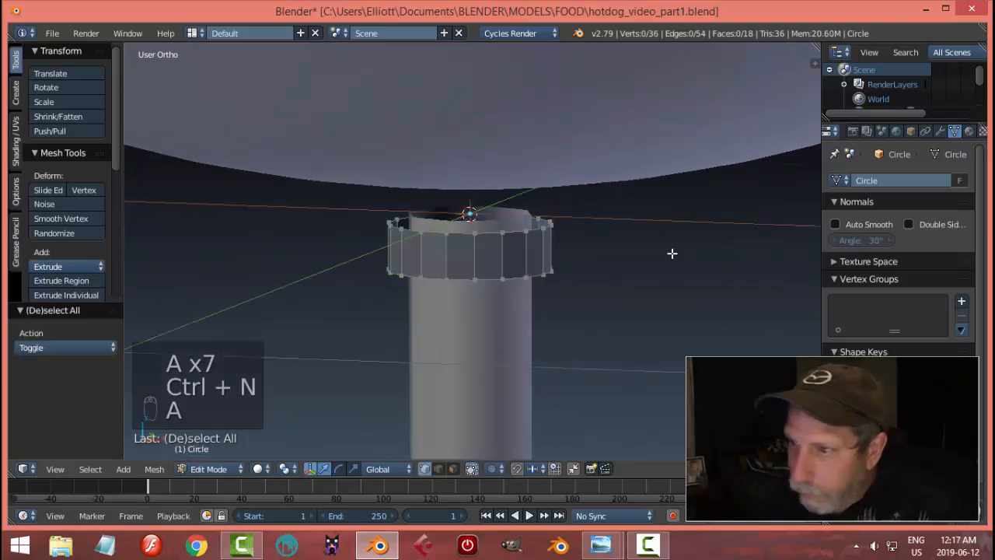
right_click(509, 233, "alt")
middle_click_drag(633, 238, 482, 190)
key("g")
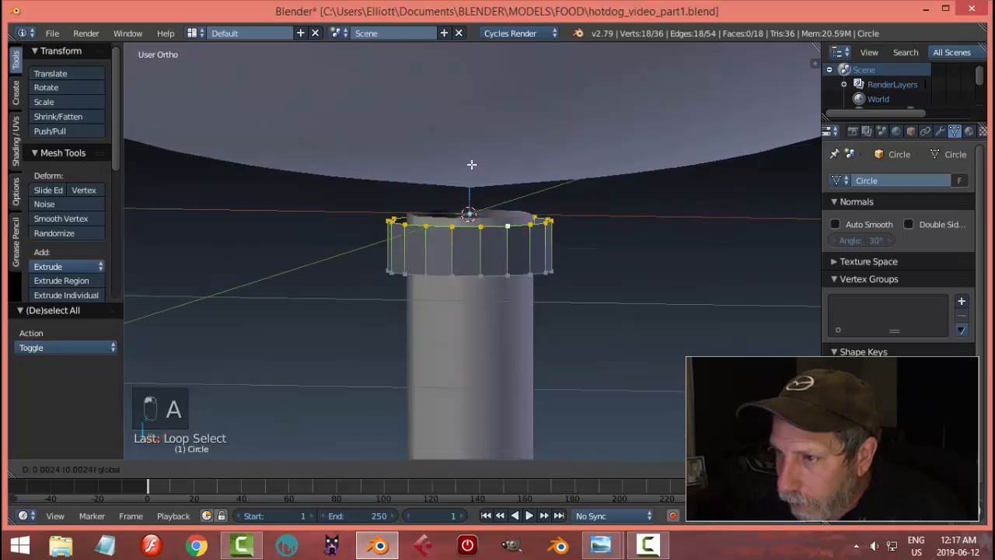
left_click(474, 160)
Extrude the upper loop outward at a scale of about 1.256, and extrude it again about 0.063 up into the bowl.
key("e")
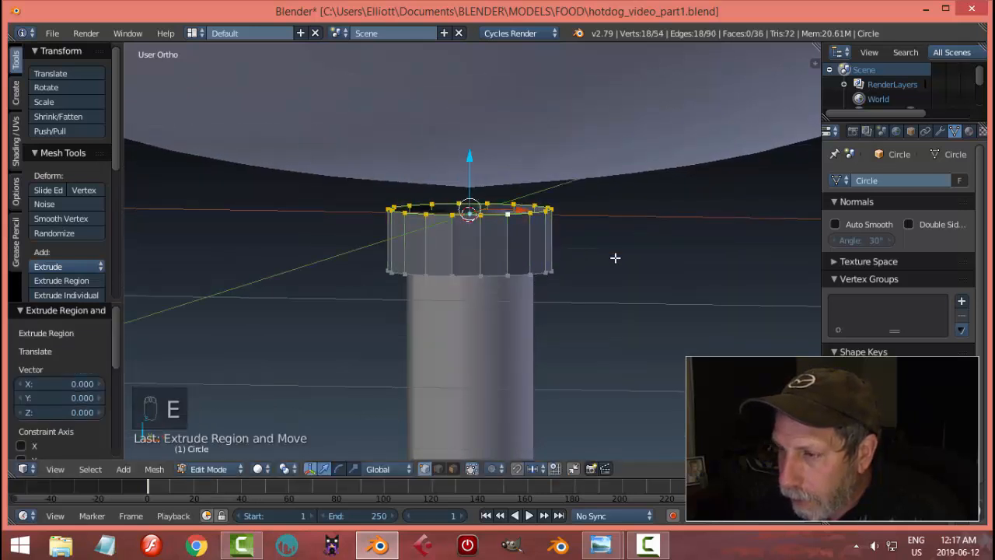
key("s")
left_click(656, 262)
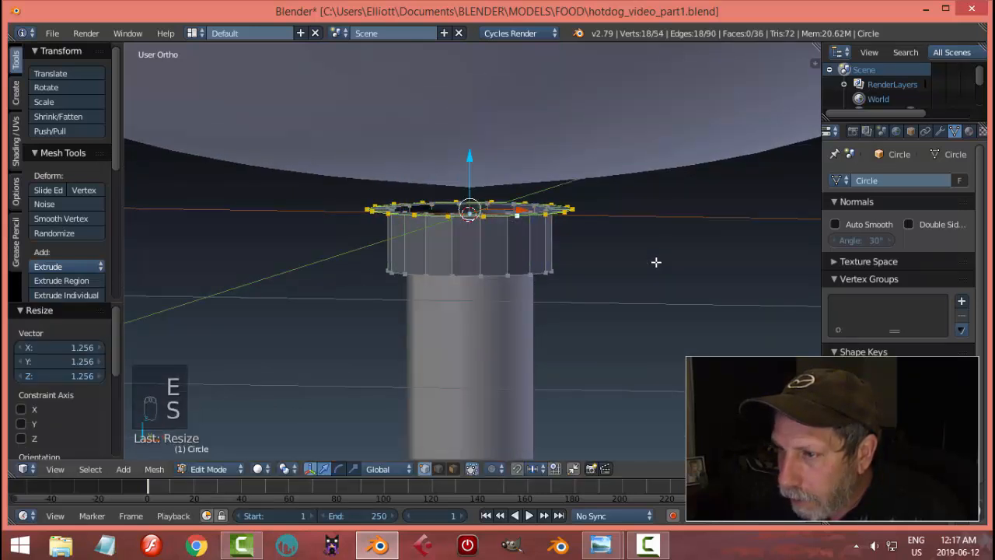
key("e")
left_click(656, 262)
left_click_drag(471, 161, 485, 84)
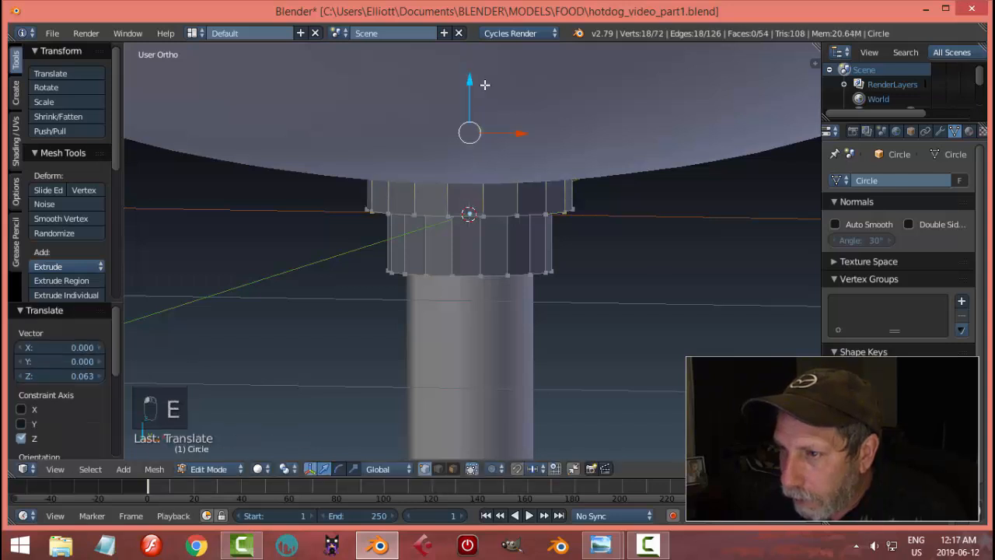
Select the collar's lower edge loop and extrude it inward at a scale of about 0.665 to close the gap around the stem.
key("a")
scroll(596, 231, "down", 5)
mouse_move(596, 231)
middle_mouse_down()
mouse_move(588, 218)
mouse_move(593, 251)
mouse_move(572, 234)
mouse_move(566, 279)
mouse_move(596, 226)
middle_mouse_up()
key("Tab")
scroll(566, 281, "up", 4)
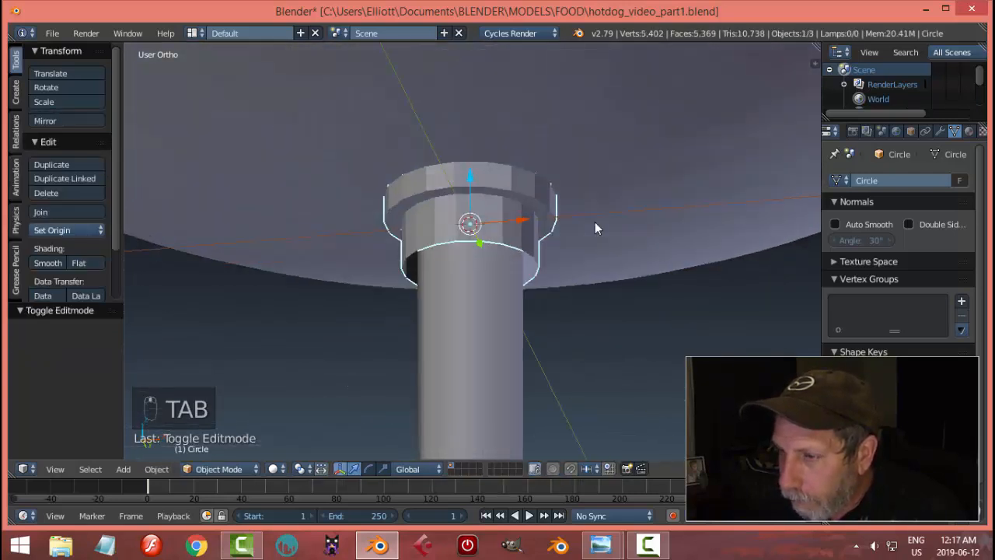
key("Tab")
scroll(619, 244, "up", 3)
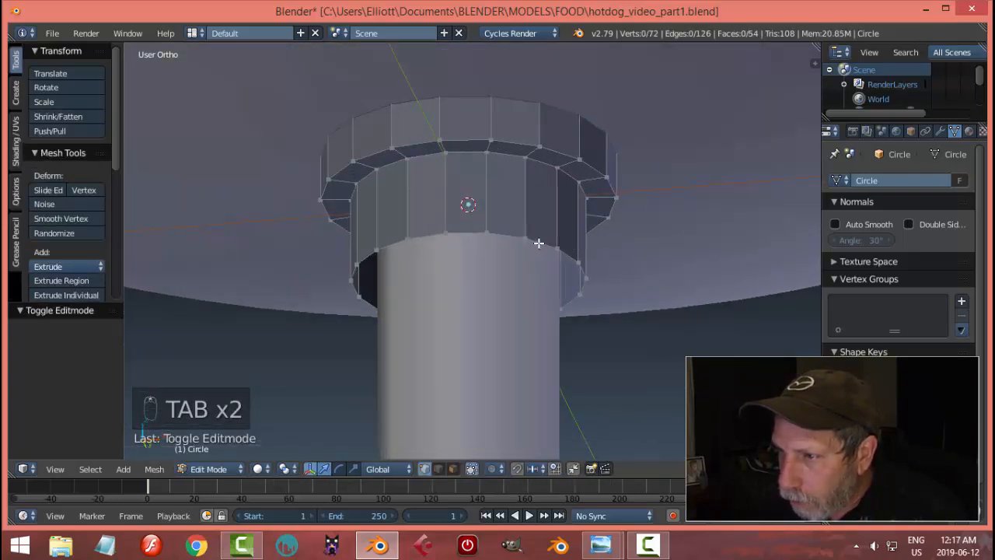
right_click(539, 244, "alt")
middle_click_drag(622, 244, 660, 265)
key("e")
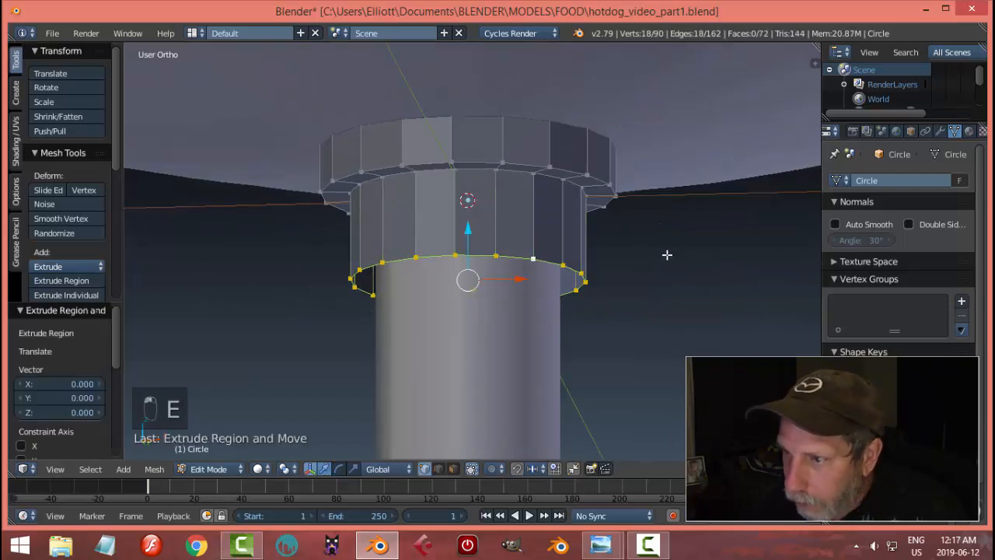
key("s")
left_click(600, 260)
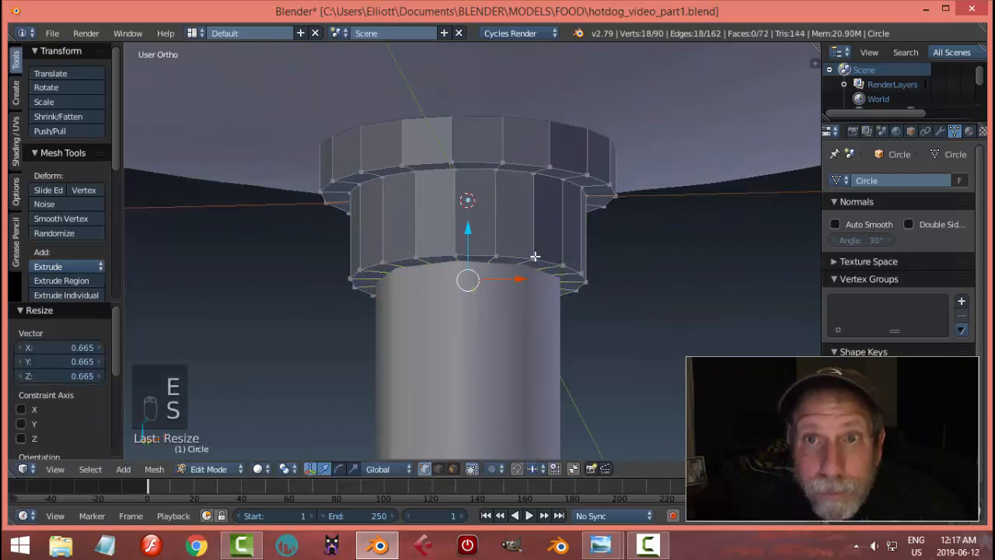
Deselect everything, return to Object Mode and examine the collar between stem and bowl.
mouse_move(645, 293)
middle_mouse_down()
mouse_move(638, 247)
mouse_move(651, 287)
middle_mouse_up()
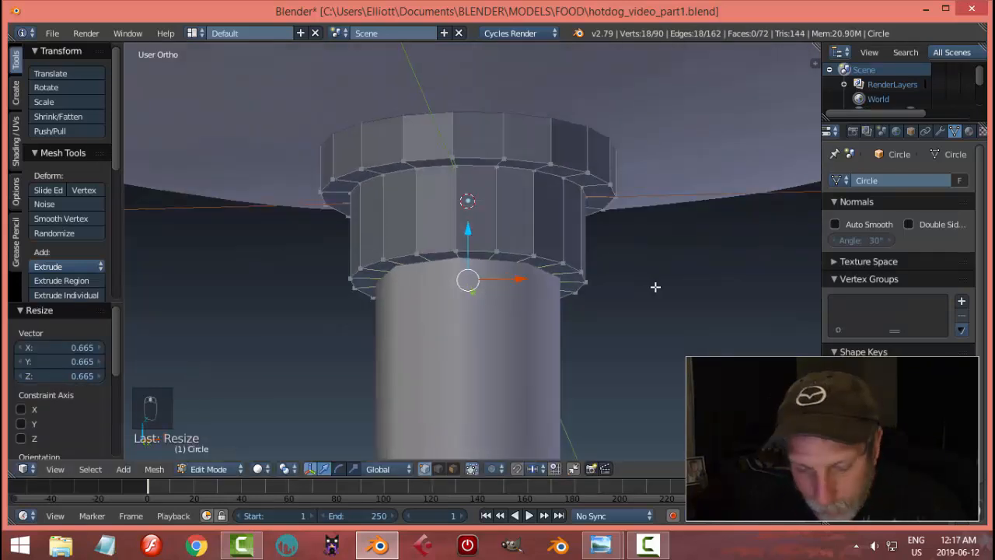
key("a")
key("Tab")
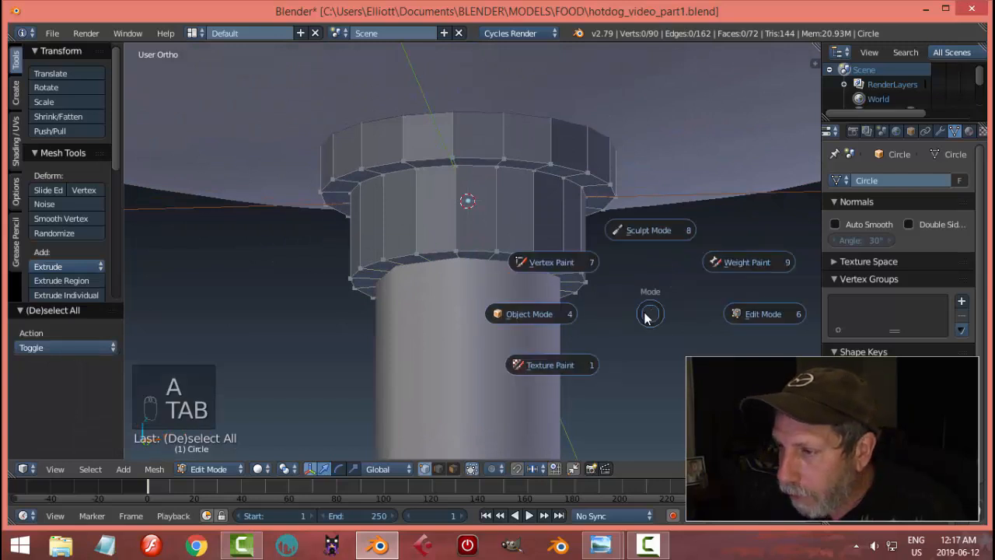
left_click(569, 313)
mouse_move(674, 250)
middle_mouse_down()
mouse_move(696, 244)
mouse_move(658, 251)
middle_mouse_up()
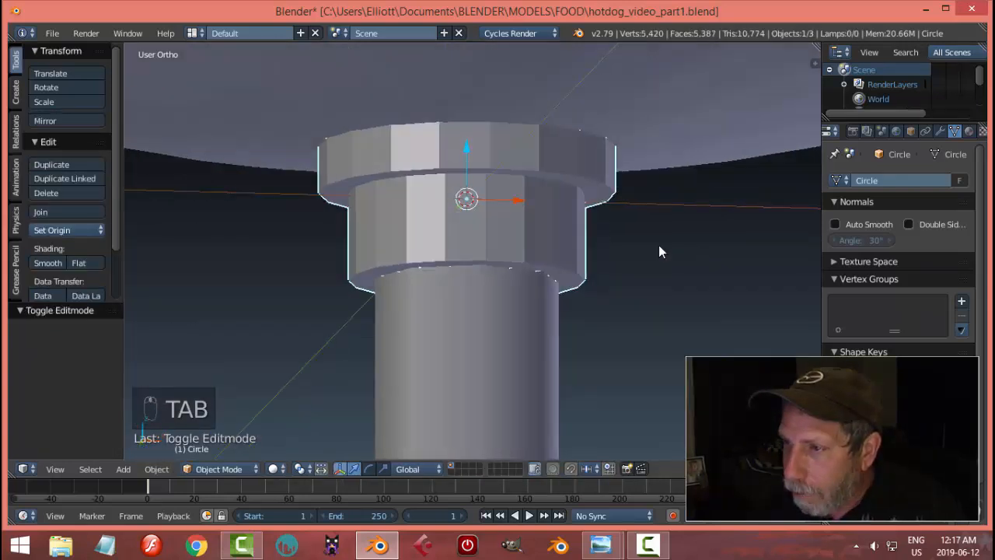
middle_click_drag(570, 205, 596, 211)
In Edit Mode with edge selection, bevel the lower outer loops of both collar tiers with 2 segments and an offset of about 0.0036.
key("Tab")
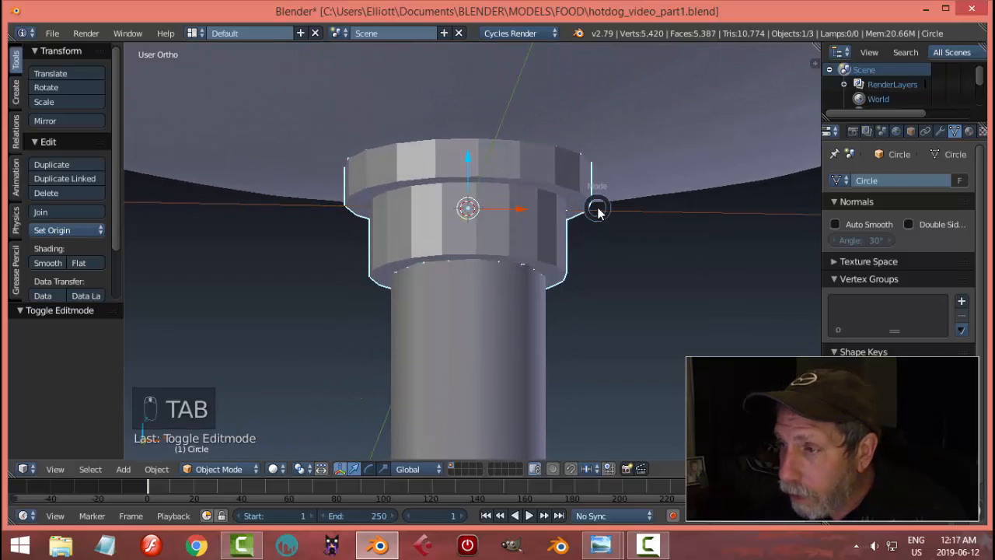
left_click(696, 210)
key("ctrl+Tab")
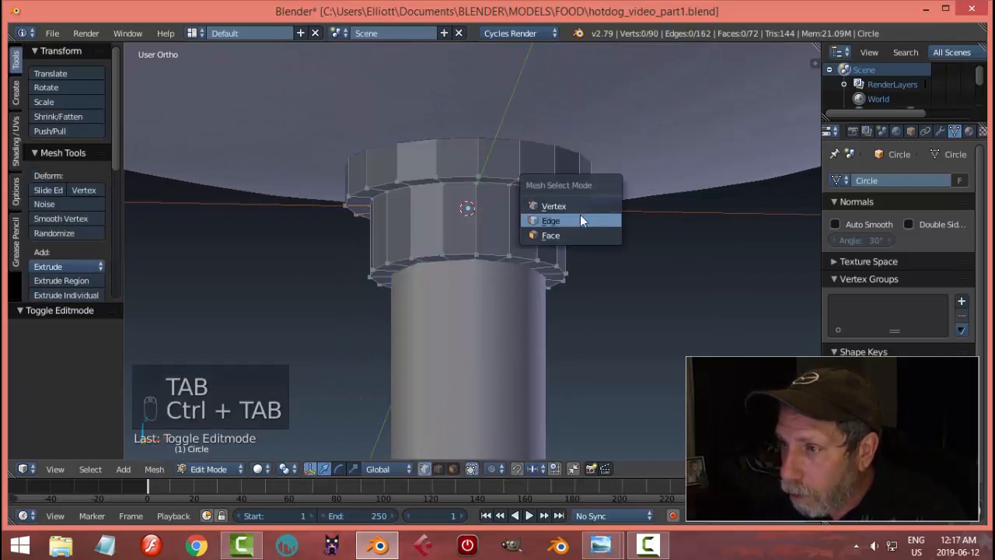
left_click(580, 217)
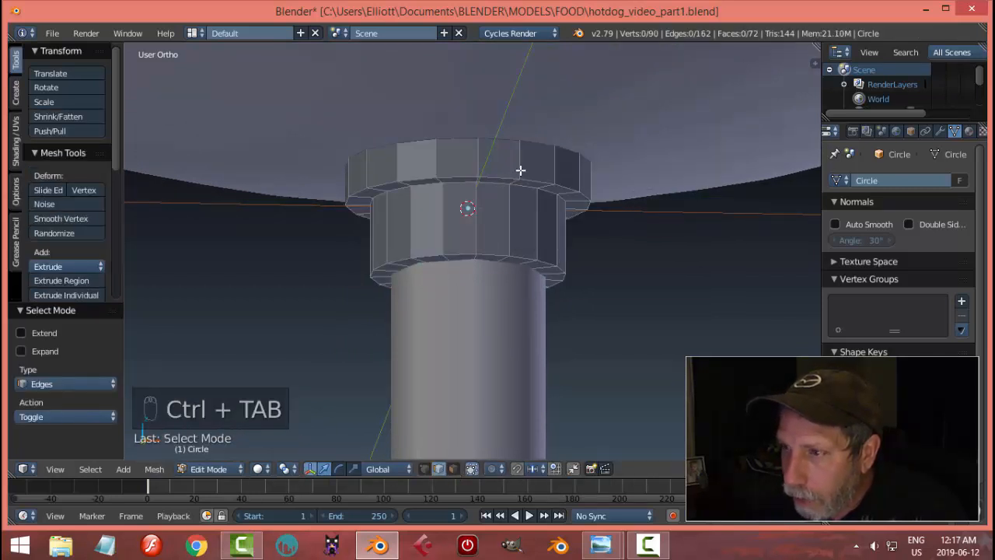
right_click(503, 177, "alt")
right_click(487, 256, "alt+shift")
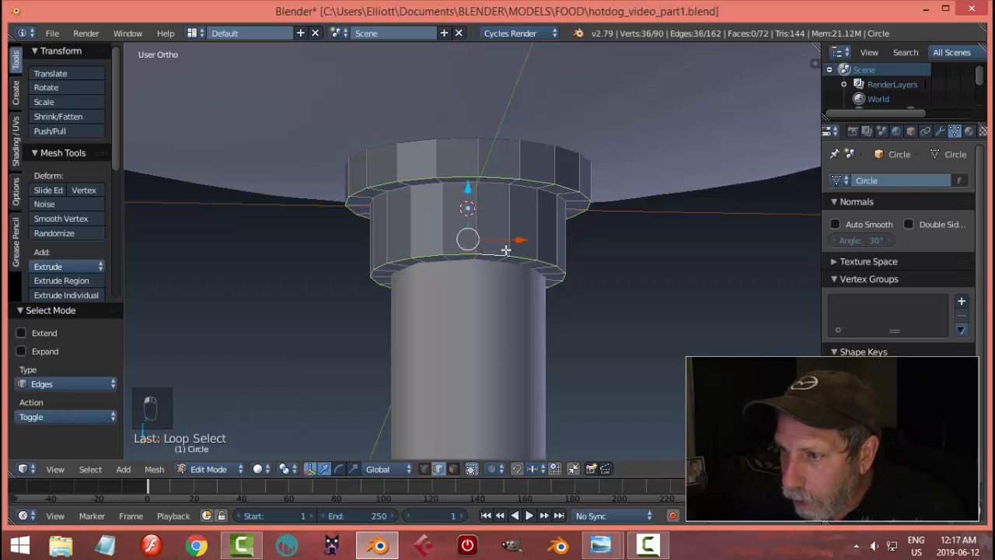
middle_click_drag(610, 255, 641, 204)
key("ctrl+b")
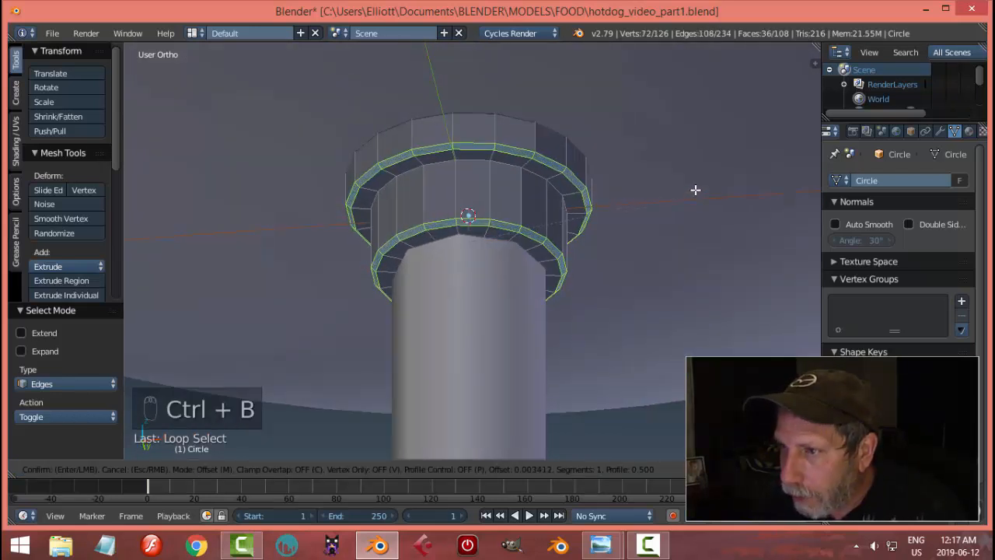
scroll(695, 190, "up", 1)
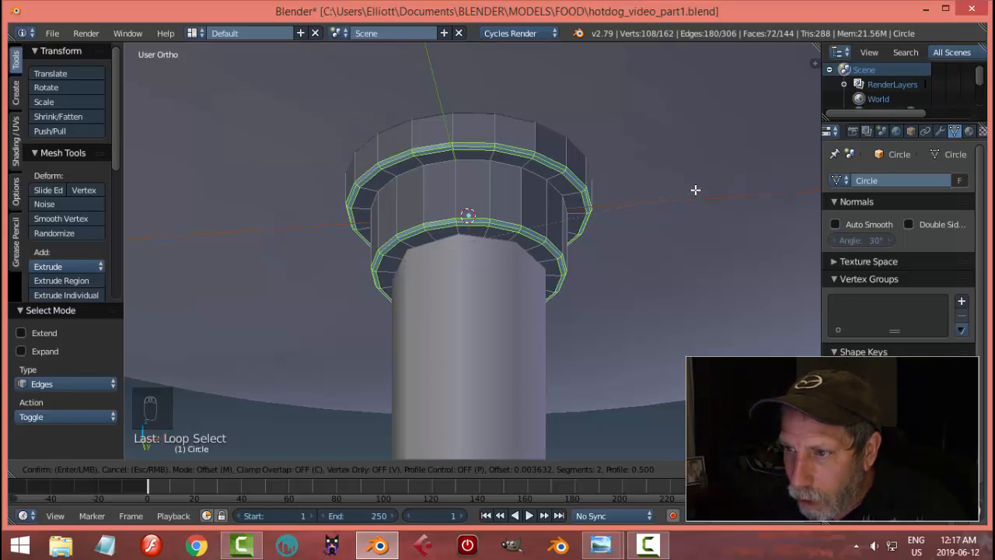
left_click(695, 190)
Return to Object Mode, add a Subdivision Surface modifier to the collar and shade it smooth.
key("a")
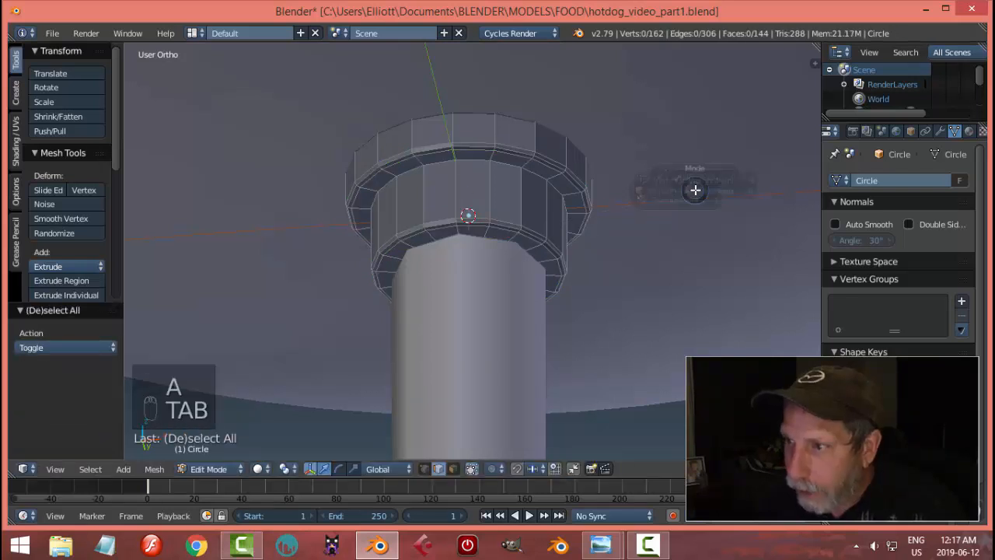
key("Tab")
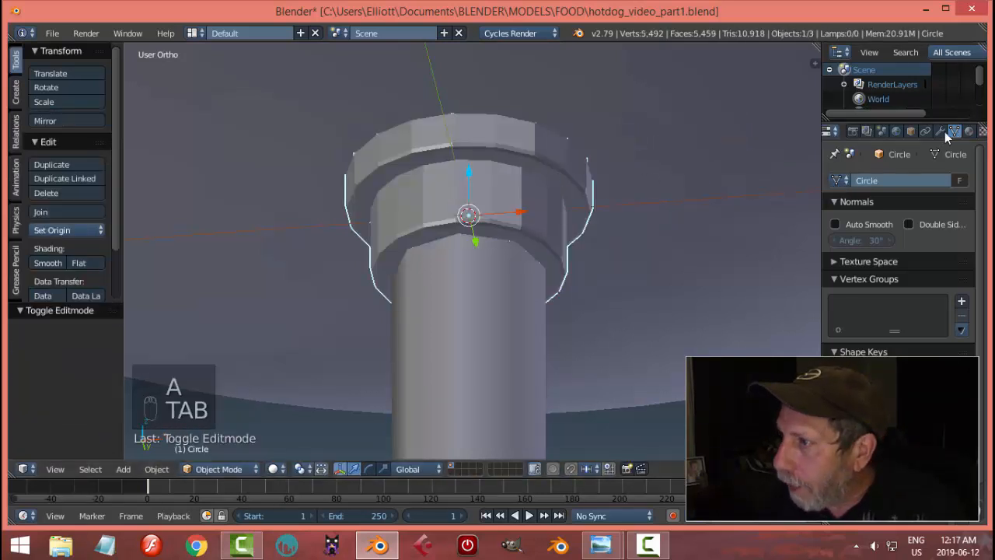
left_click(943, 131)
left_click(879, 179)
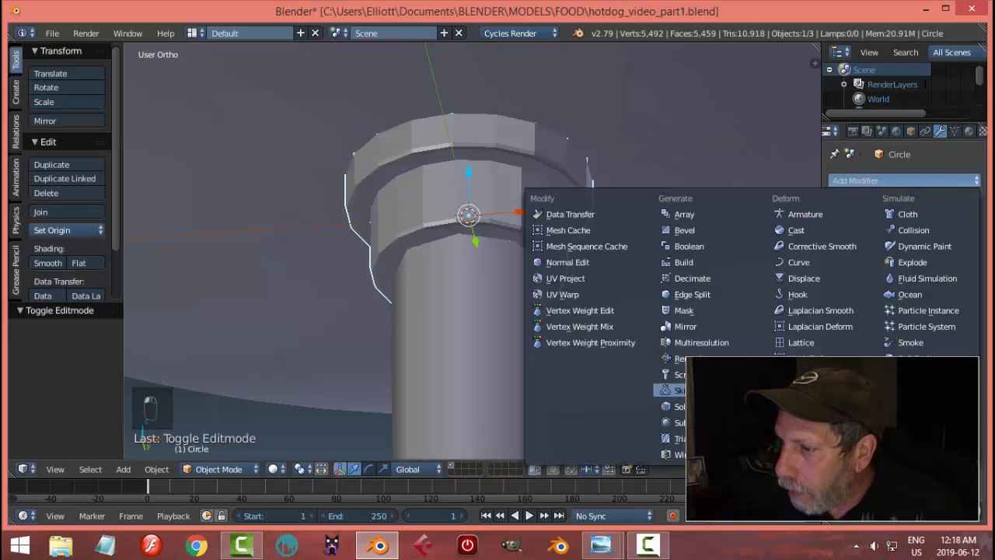
left_click(671, 422)
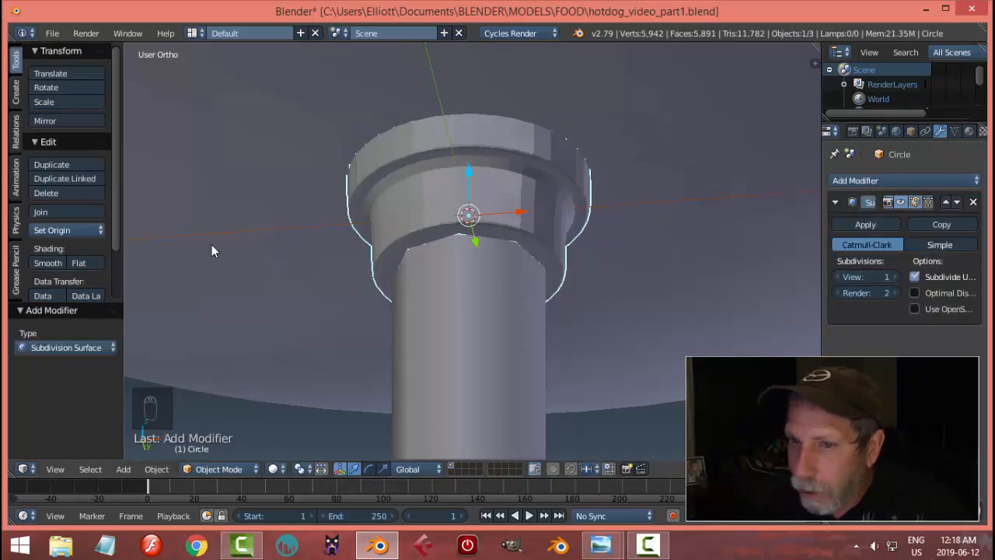
left_click(45, 265)
scroll(610, 176, "down", 5)
key("a")
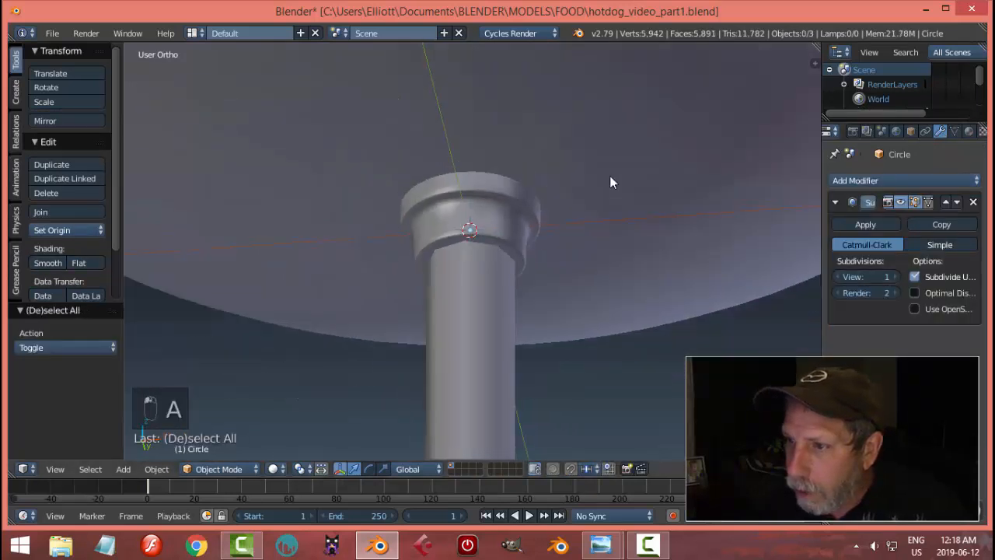
In Edit Mode, add an edge loop around the collar's lower tier close beneath the upper tier, and return to Object Mode with everything deselected.
middle_click_drag(550, 248, 550, 211)
scroll(555, 213, "up", 5)
right_click(549, 211)
key("Tab")
left_click(653, 211)
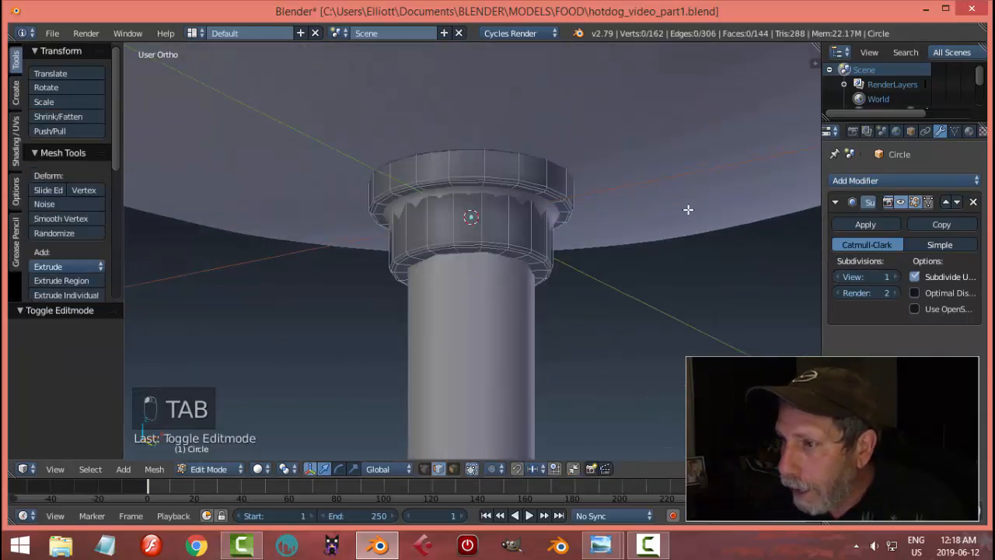
middle_click_drag(524, 226, 558, 203)
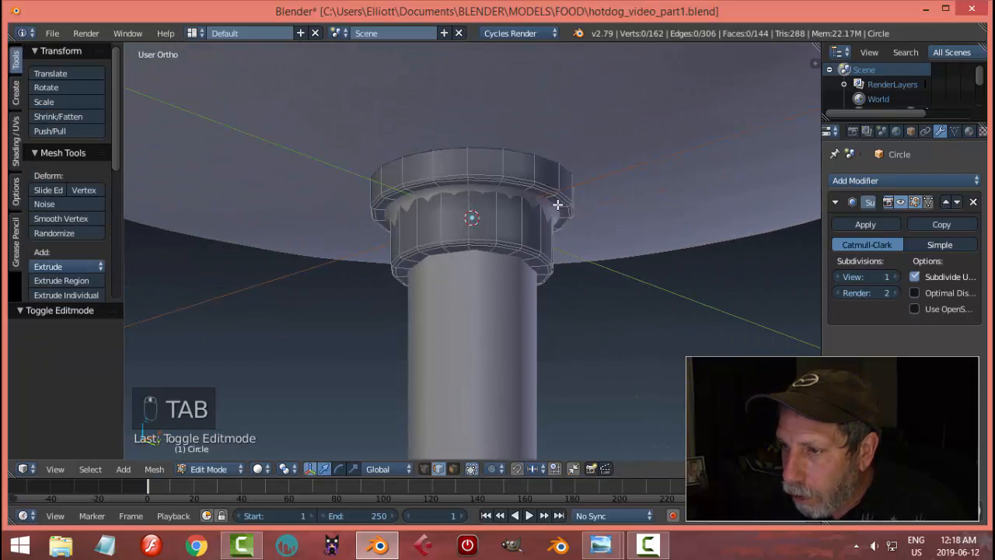
key("ctrl+r")
left_click(518, 217)
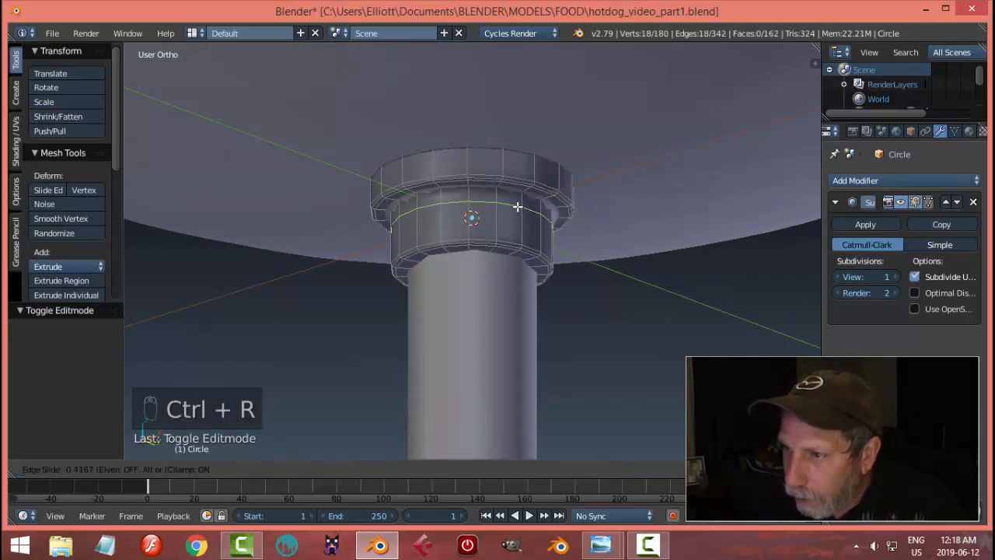
left_click(571, 200)
key("a")
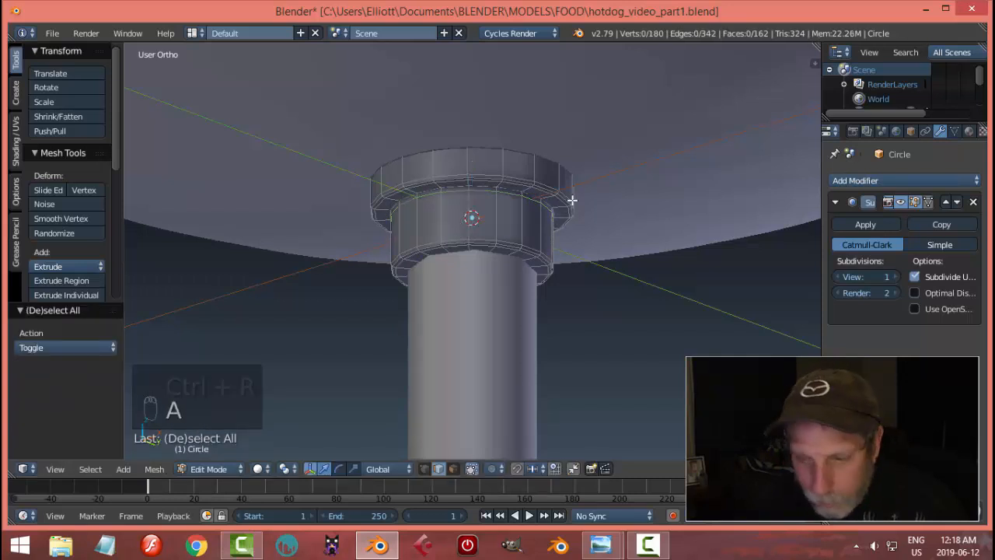
key("Tab")
left_click(490, 201)
scroll(615, 170, "down", 5)
key("a")
Select the stem path, enter Edit Mode and snap the 3D cursor to its lowest control point.
middle_click_drag(615, 170, 581, 238)
scroll(589, 235, "down", 2)
scroll(584, 246, "down", 2)
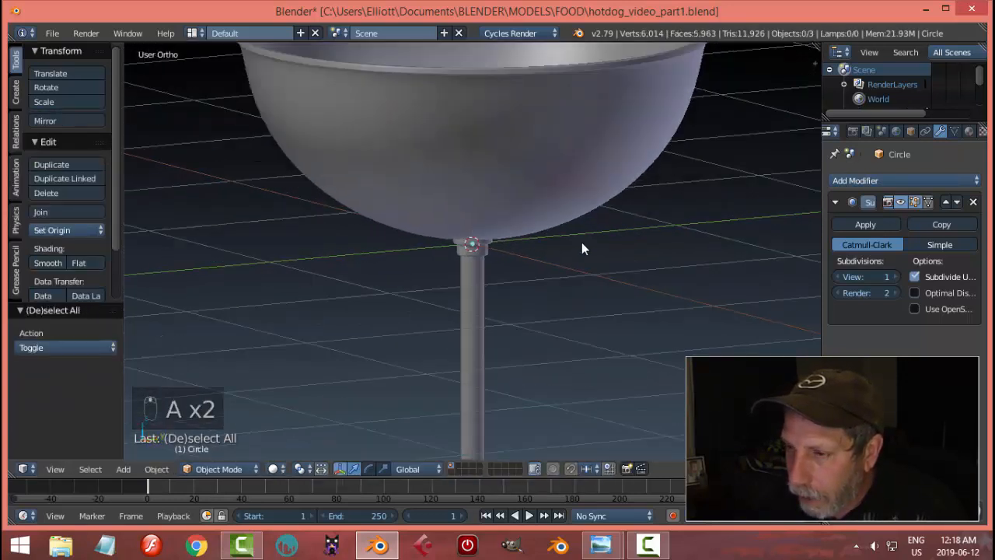
middle_click_drag(576, 292, 561, 124, "shift")
right_click(464, 293)
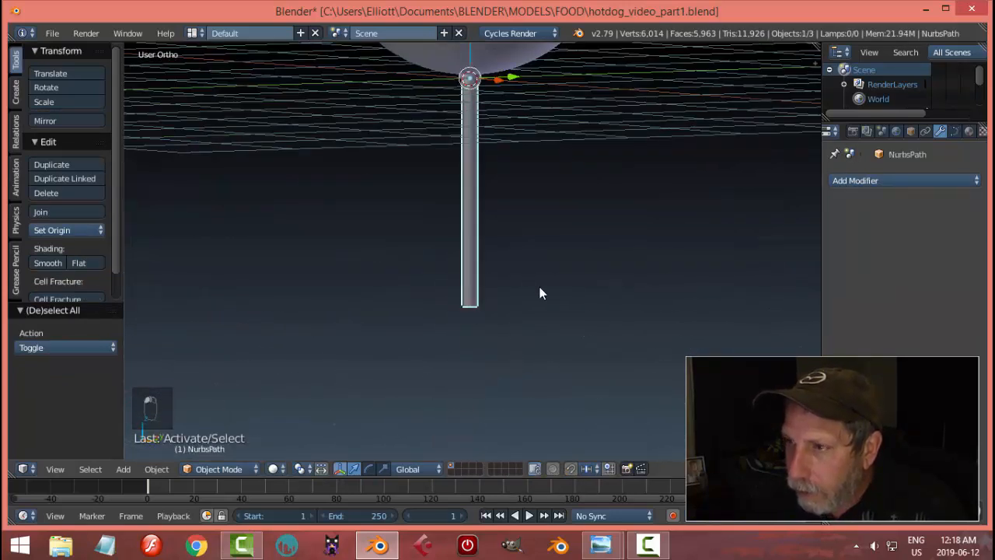
key("Tab")
left_click(626, 288)
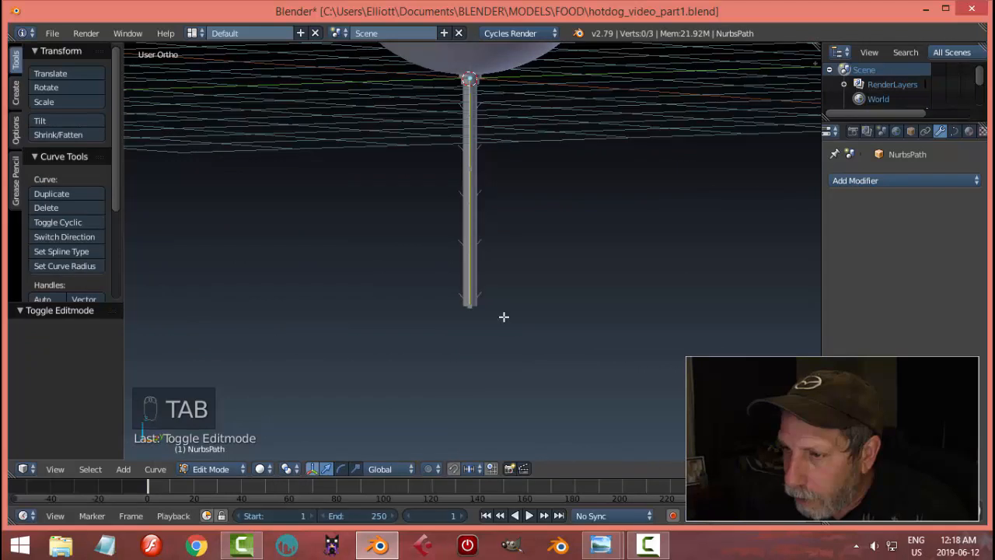
right_click(470, 306)
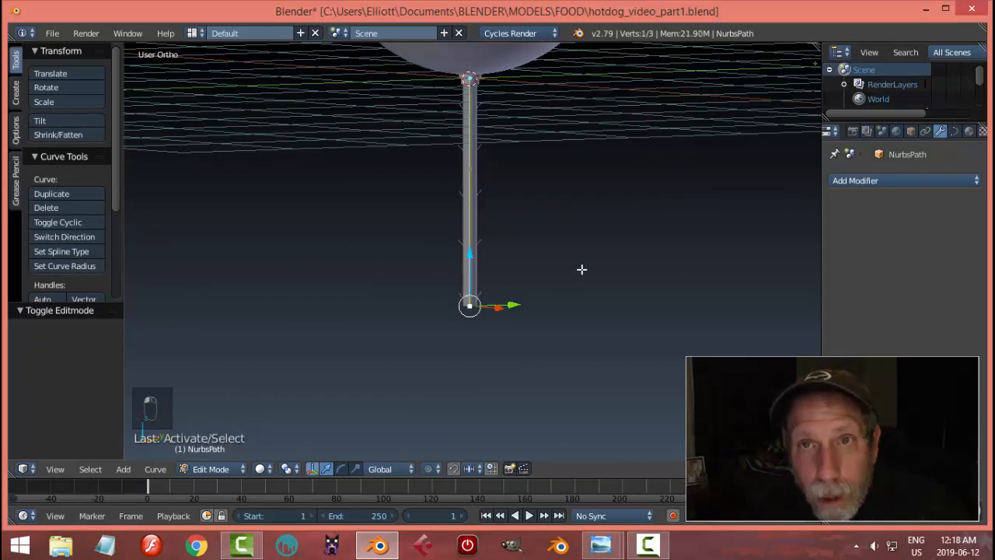
key("shift+s")
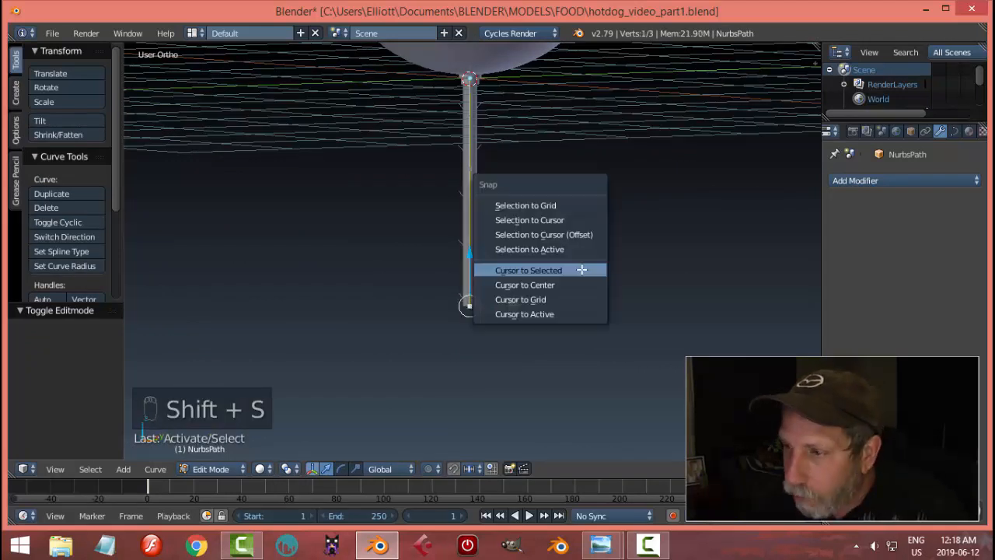
left_click(581, 270)
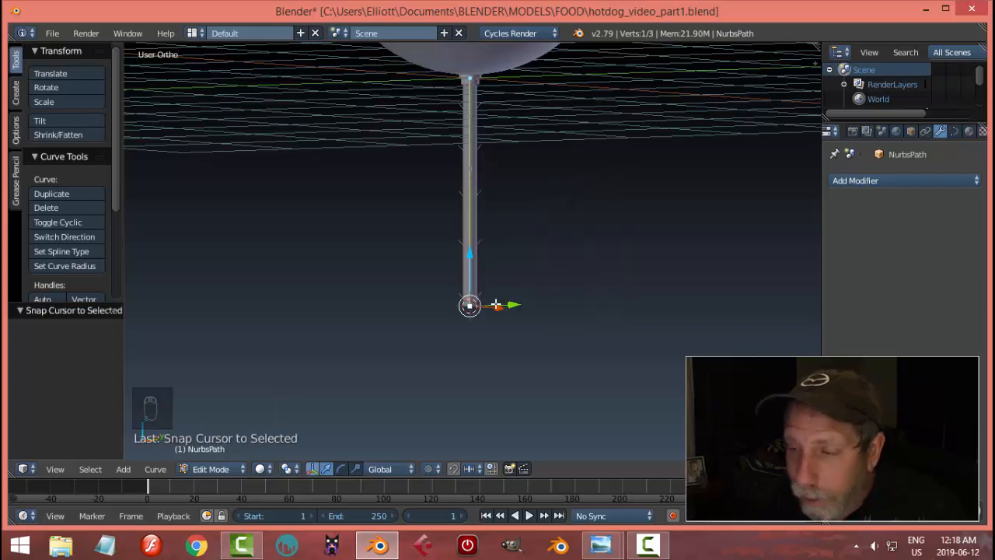
Return to Object Mode and add an 18-vertex mesh circle with radius 1.000 at the stem's lower end.
key("Tab")
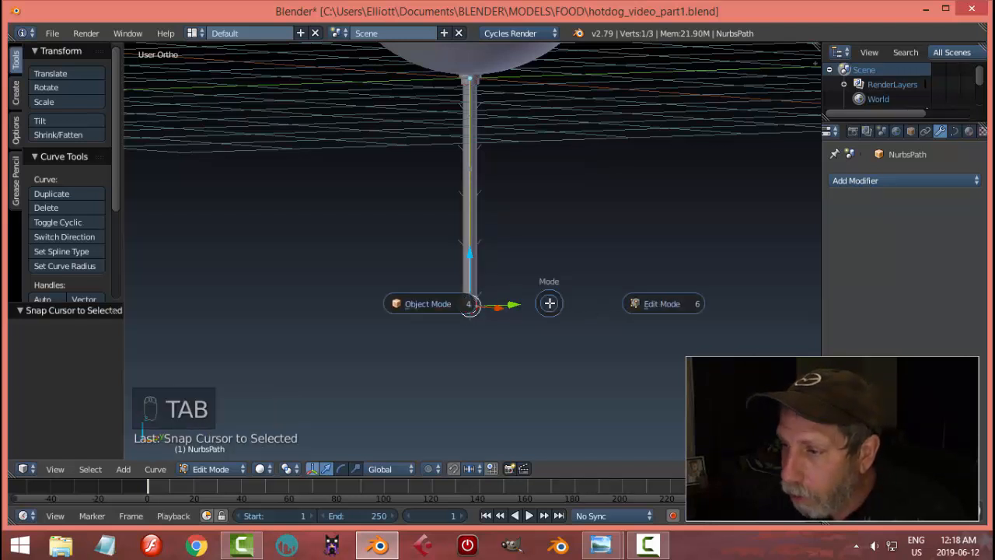
key("Tab")
left_click(448, 327)
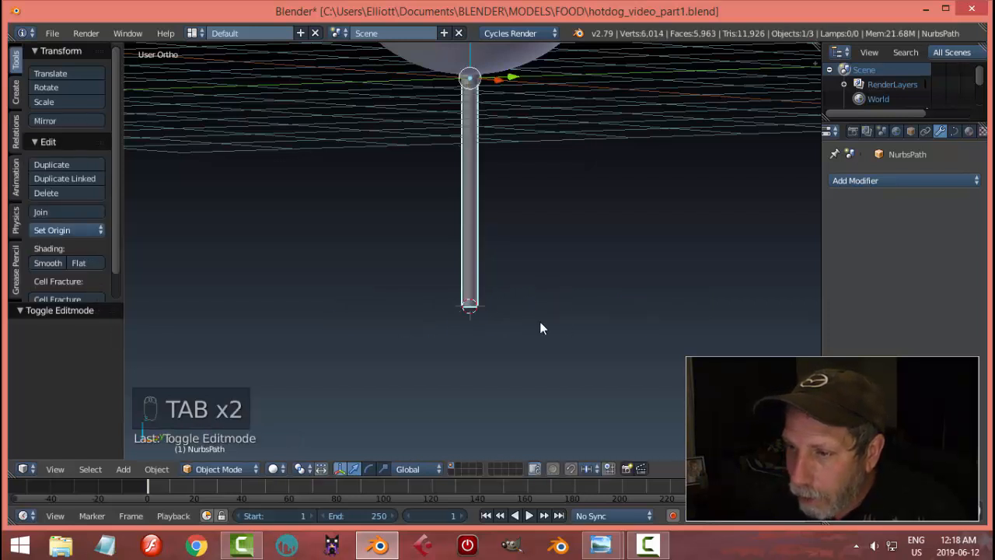
key("shift+a")
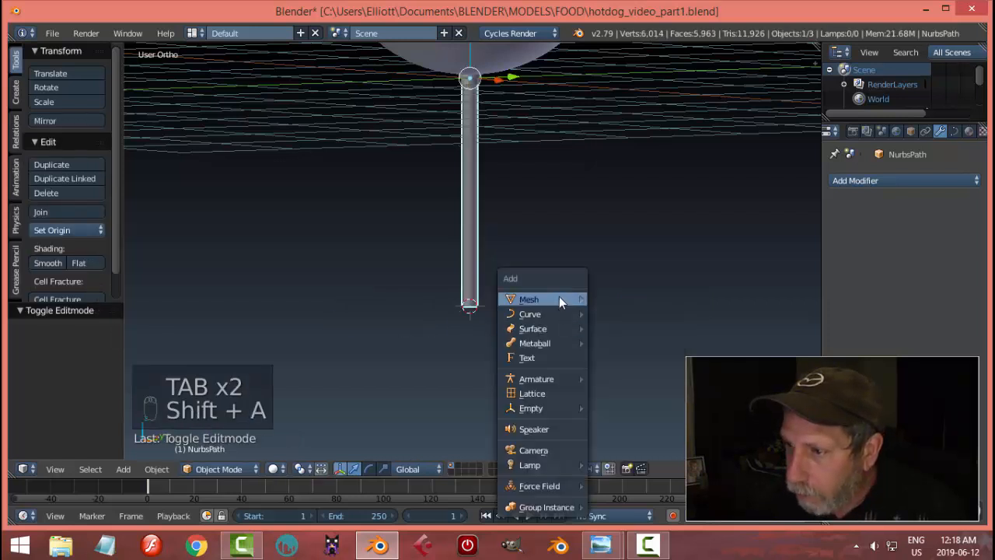
mouse_move(559, 299)
left_click(614, 328)
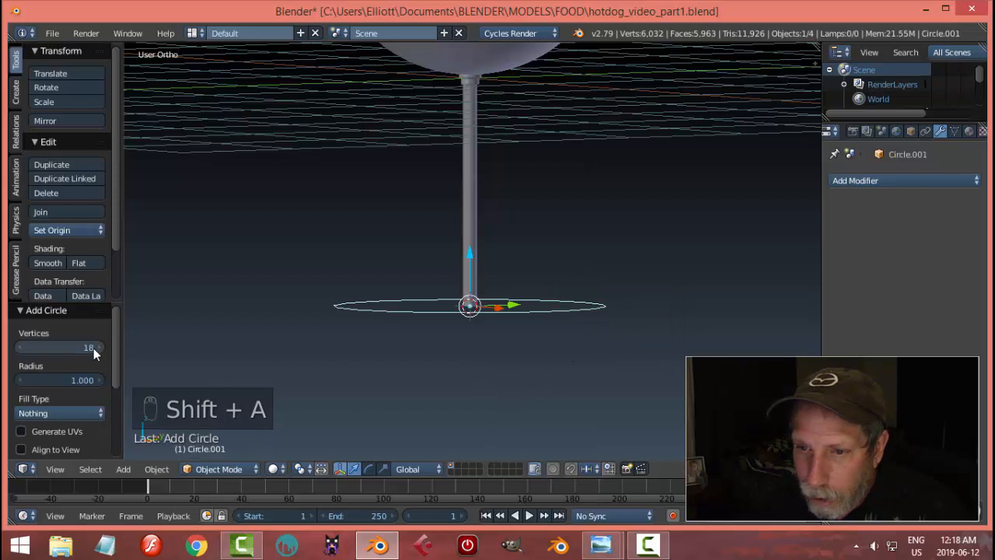
In Edit Mode, scale the circle by about 0.092 and again by 0.668 to fit just outside the stem, and raise it about 0.02.
key("Tab")
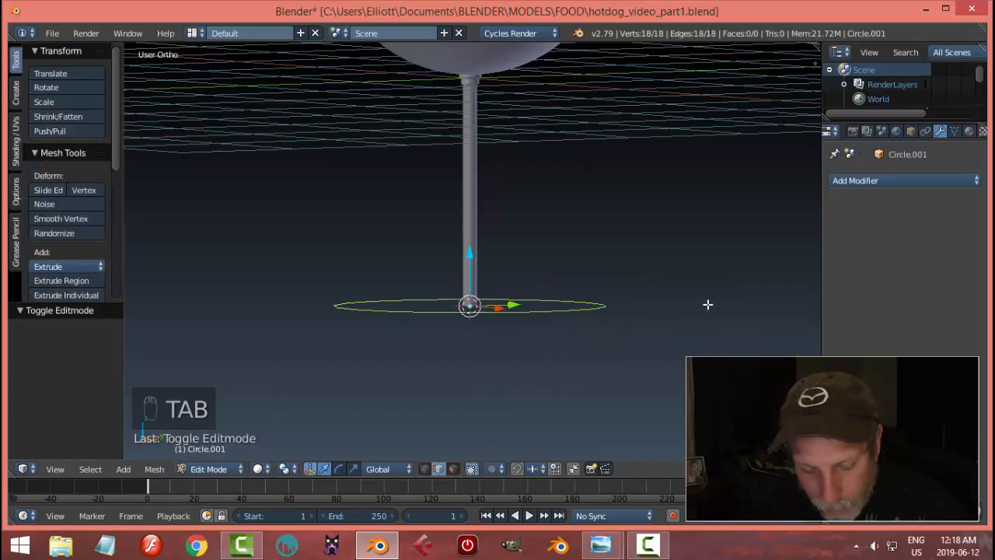
key("s")
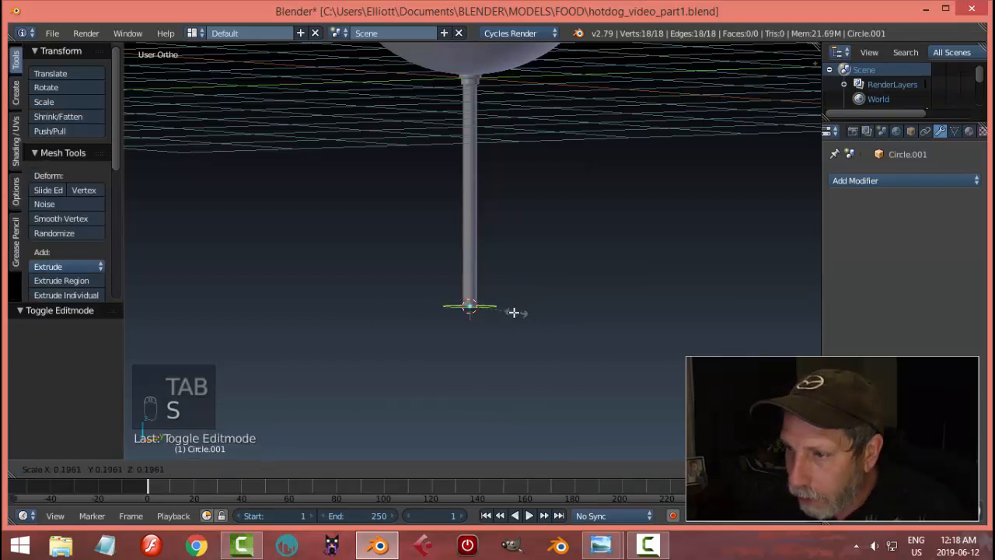
left_click(491, 312)
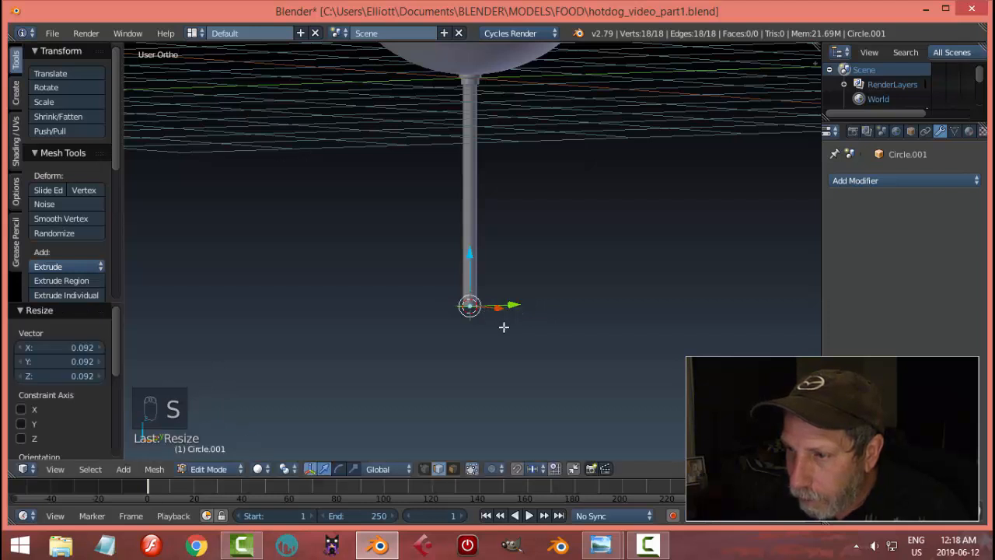
scroll(549, 278, "up", 5)
middle_click_drag(619, 210, 593, 320, "shift")
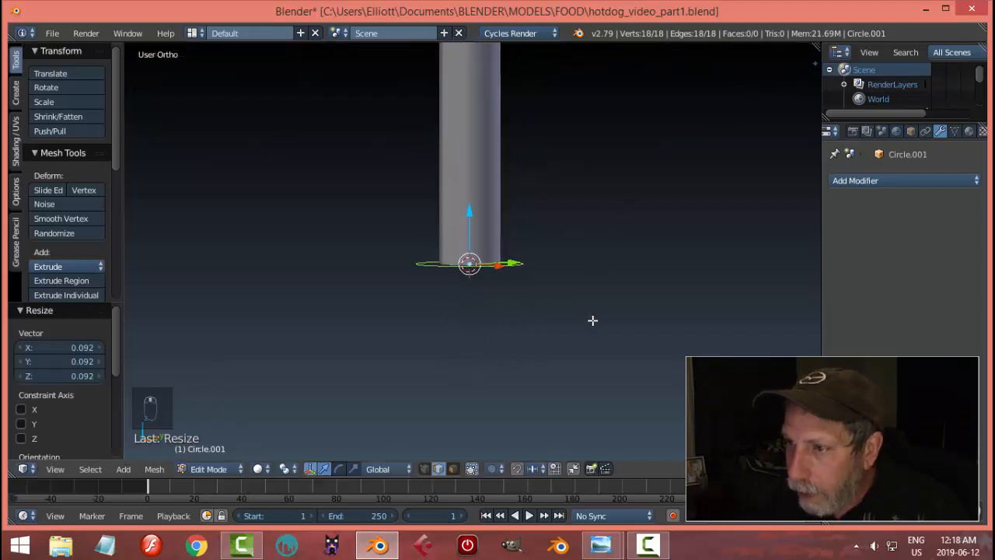
key("KP_Decimal")
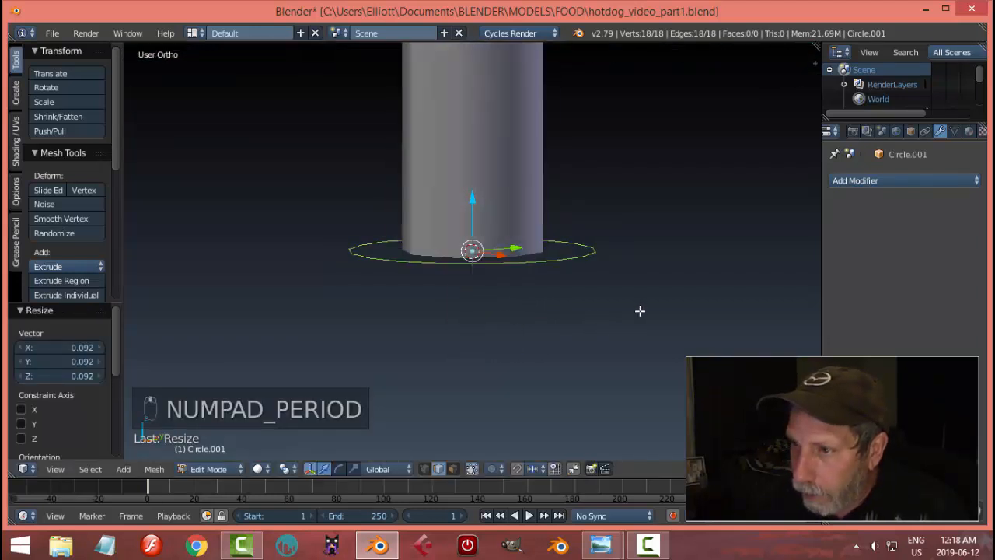
key("s")
left_click(599, 255)
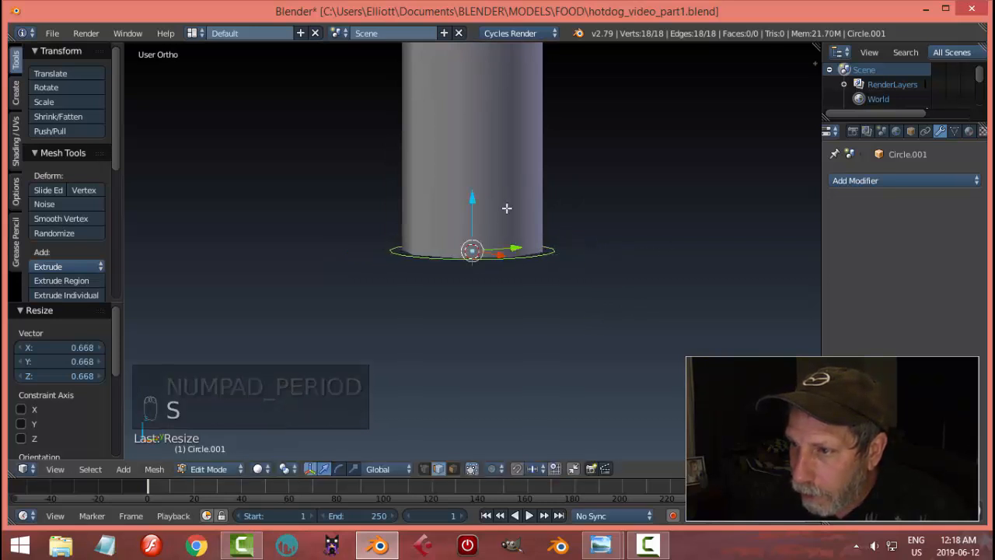
left_click_drag(474, 198, 483, 173)
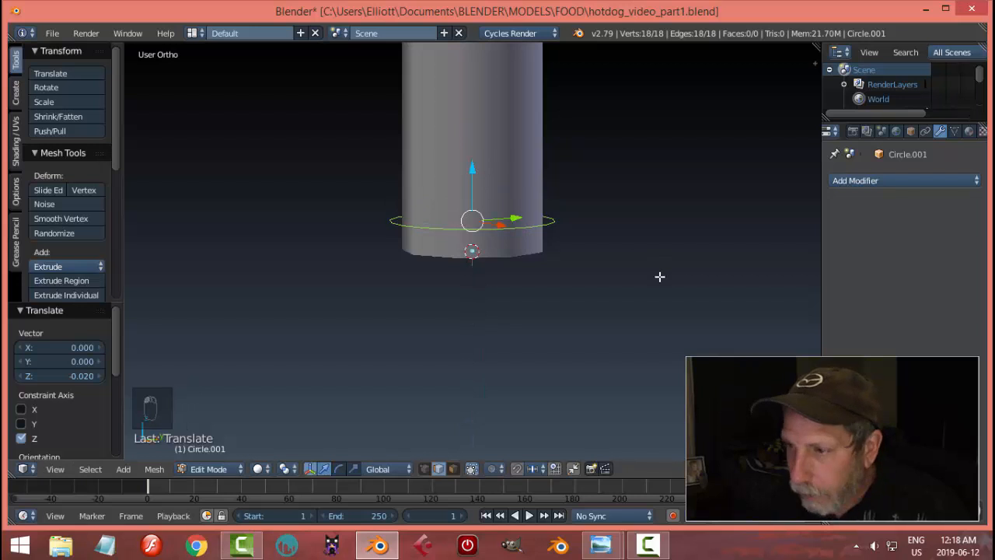
Extrude the circle's edges straight down about 0.066 past the stem's end and recalculate all the normals to face outward.
key("ctrl+Tab")
left_click(660, 277)
key("e")
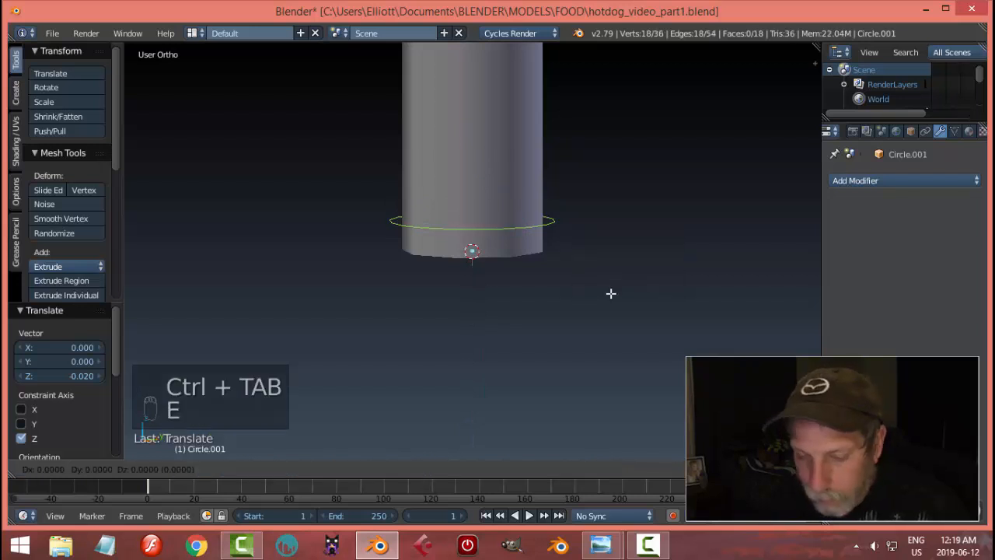
right_click(612, 293)
key("e")
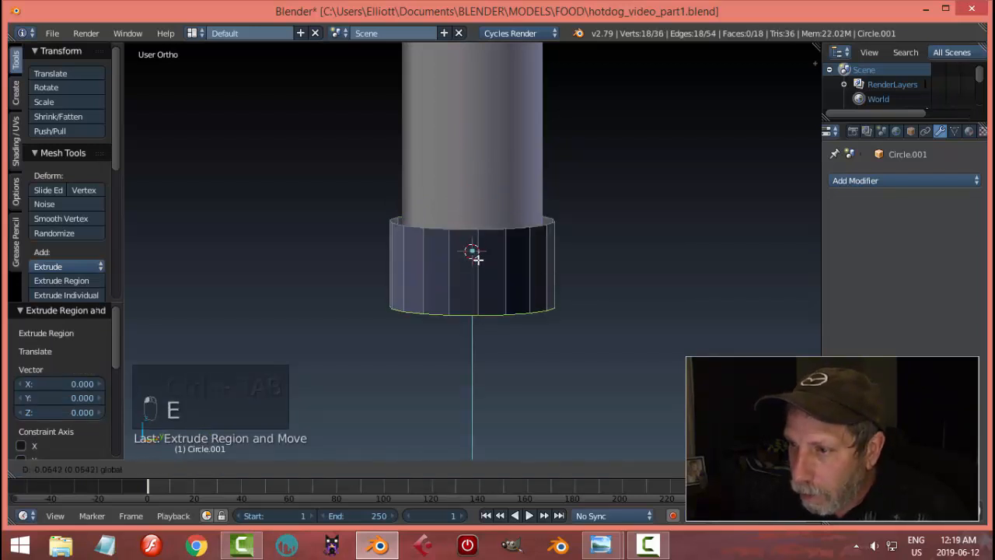
left_click(477, 260)
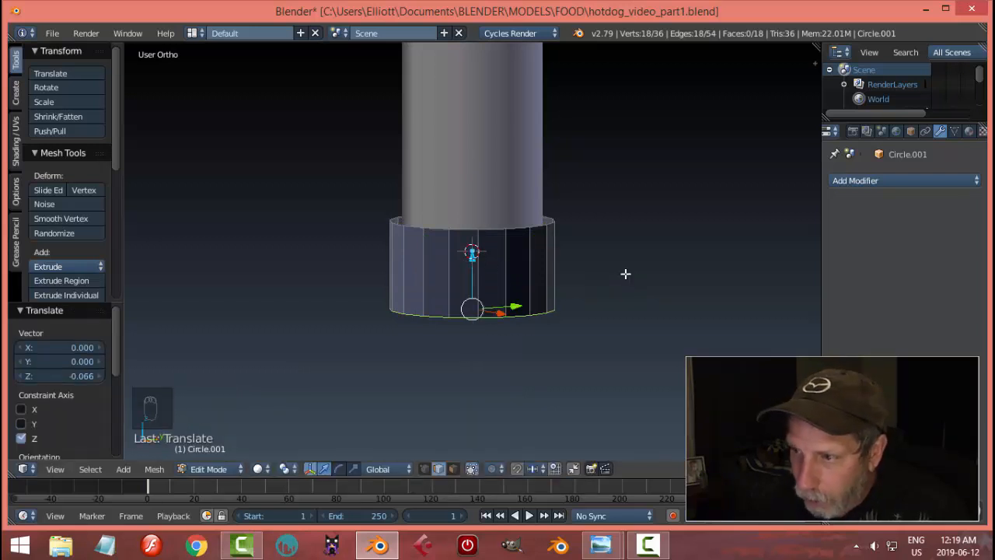
key("a")
key("a")
key("a")
key("ctrl+n")
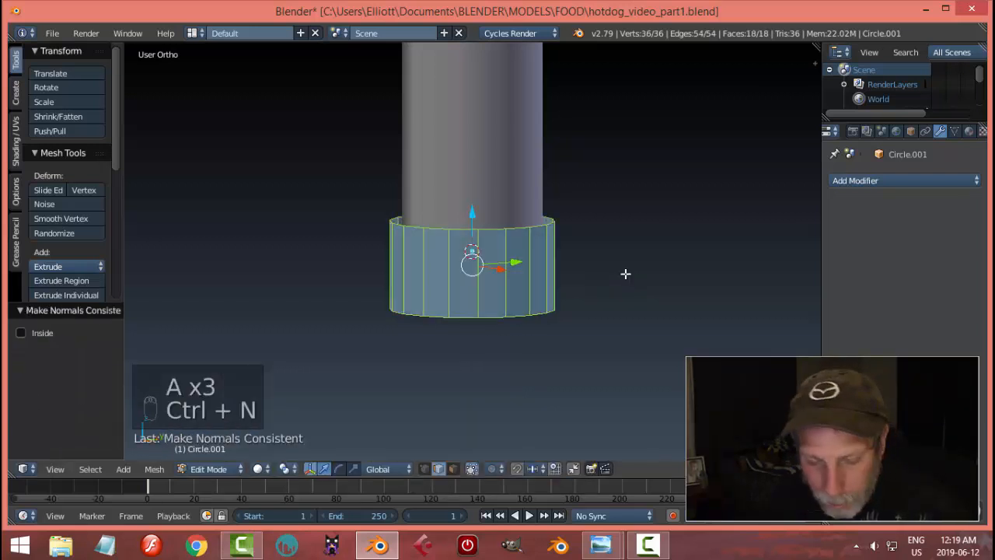
key("a")
Select the end cap's upper edge loop and extrude it inward by scaling to close the gap around the stem.
right_click(522, 225, "alt")
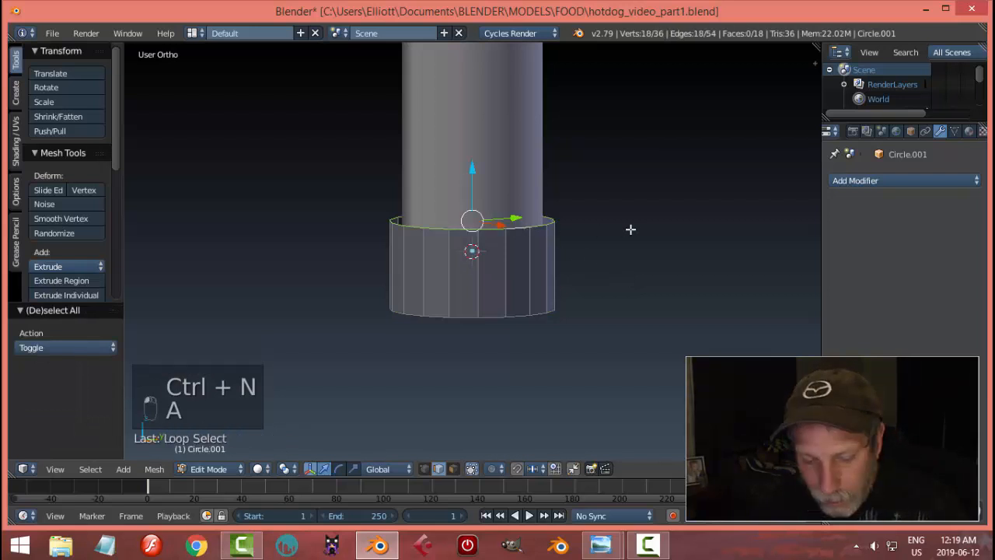
key("e")
right_click(631, 228)
key("s")
left_click(595, 225)
key("a")
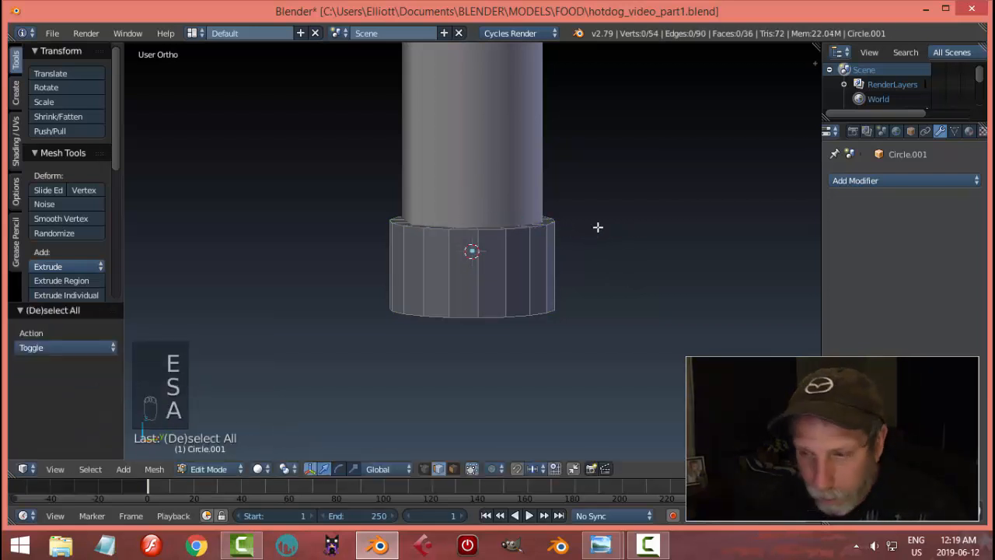
Select the end cap's lower edge loop and extrude it inward at a scale of about 0.710.
middle_click_drag(595, 225, 649, 260)
right_click(488, 276, "alt")
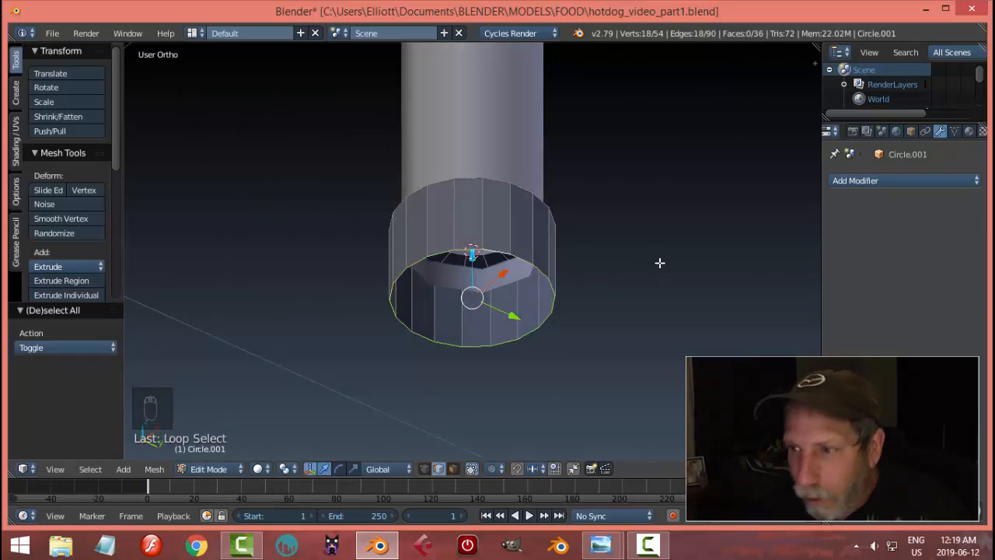
key("e")
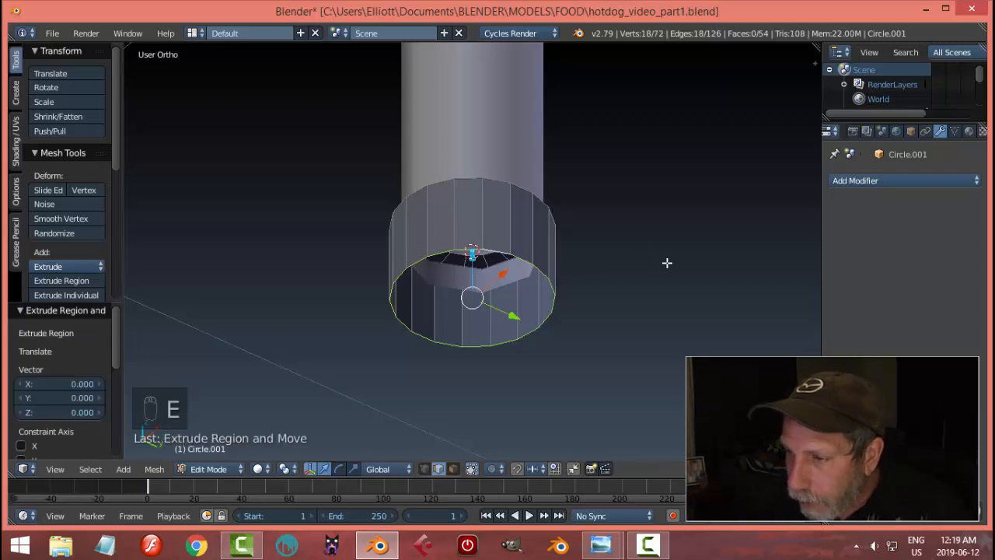
key("s")
left_click(611, 280)
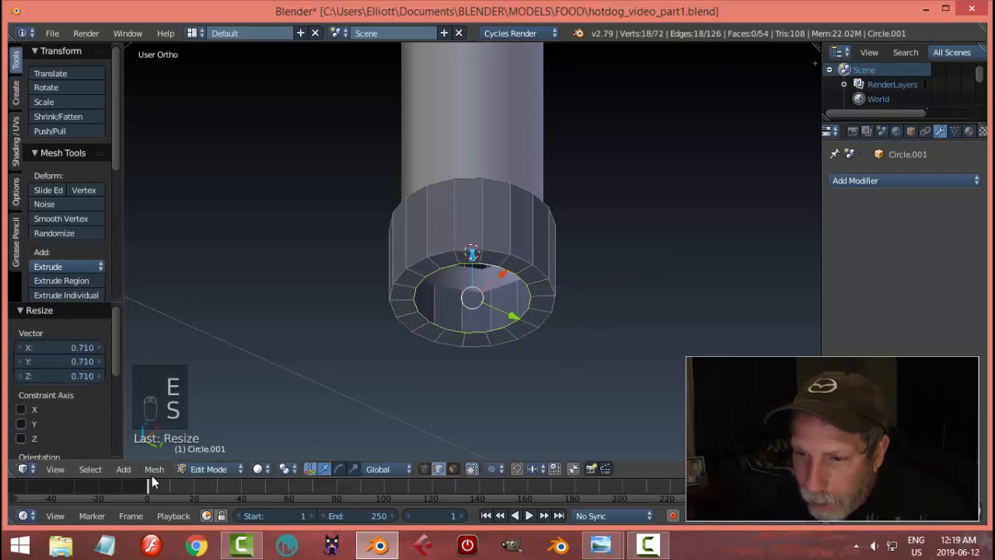
Close the opening in the end cap's underside with Grid Fill using a span of 2, and deselect everything.
left_click(149, 471)
mouse_move(190, 252)
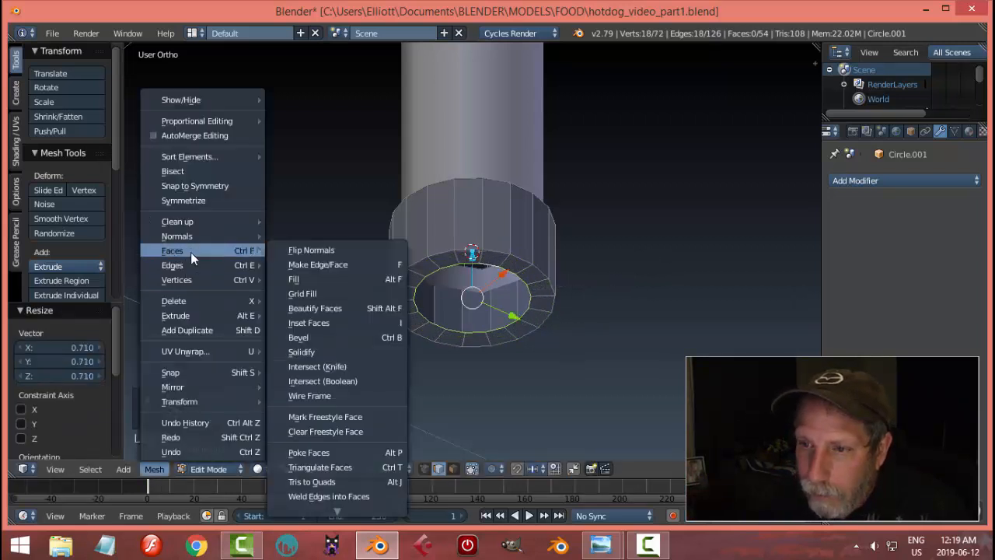
left_click(309, 293)
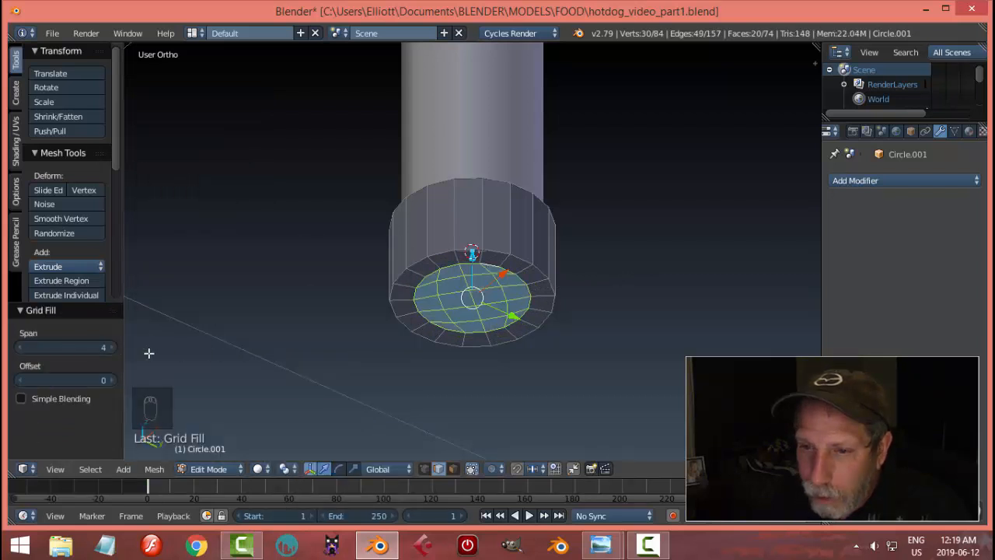
left_click(81, 348)
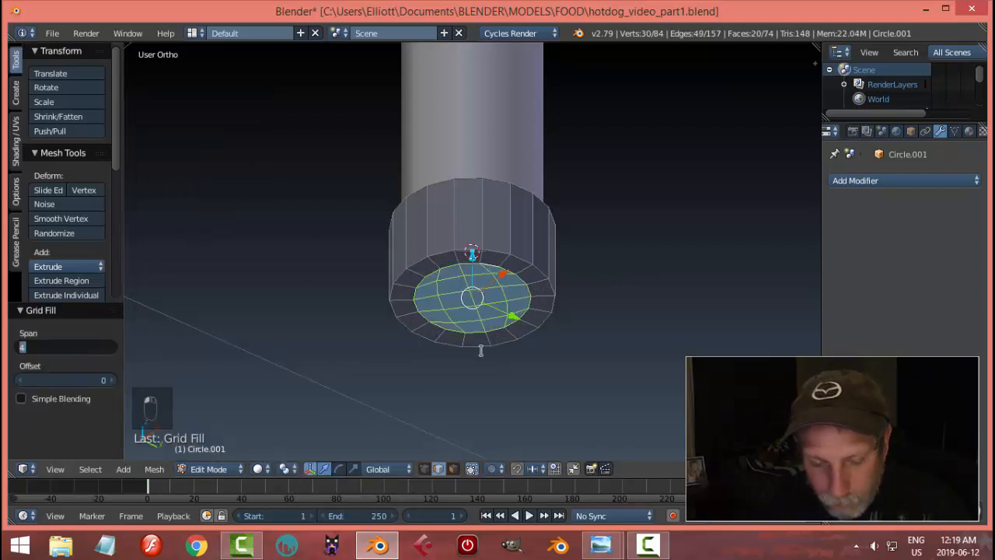
type("2")
key("Return")
key("a")
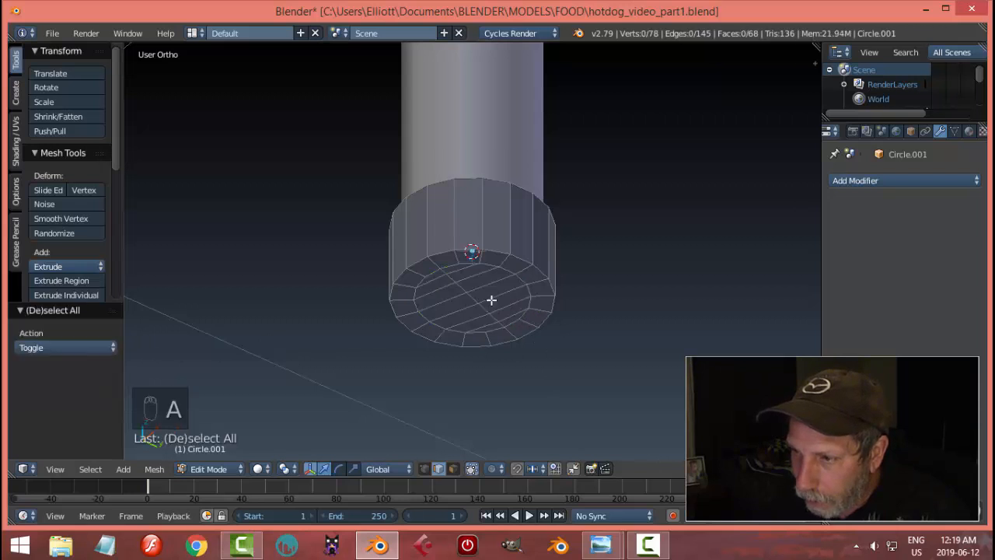
Bevel the end cap's upper and lower outer edge loops by 0.005 with 2 segments, and return to Object Mode.
middle_click_drag(490, 300, 568, 322)
scroll(535, 304, "up", 3)
right_click(535, 305, "alt")
right_click(518, 218, "alt+shift")
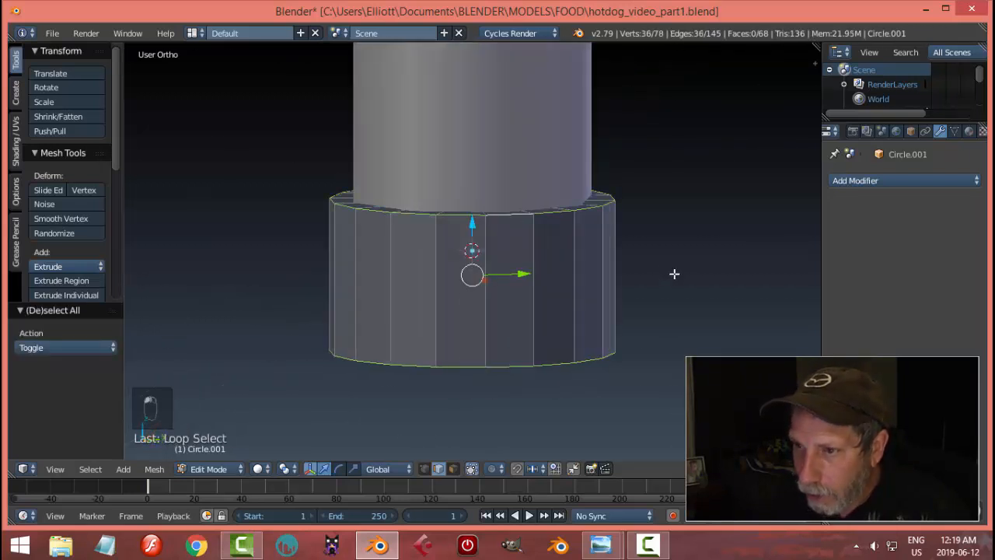
middle_click_drag(672, 271, 667, 276)
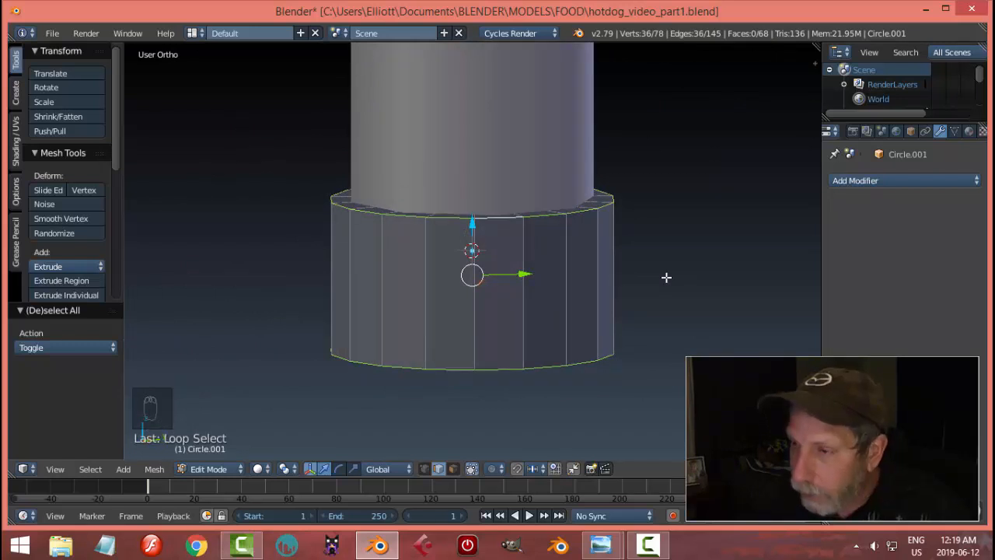
key("ctrl+b")
left_click(682, 271)
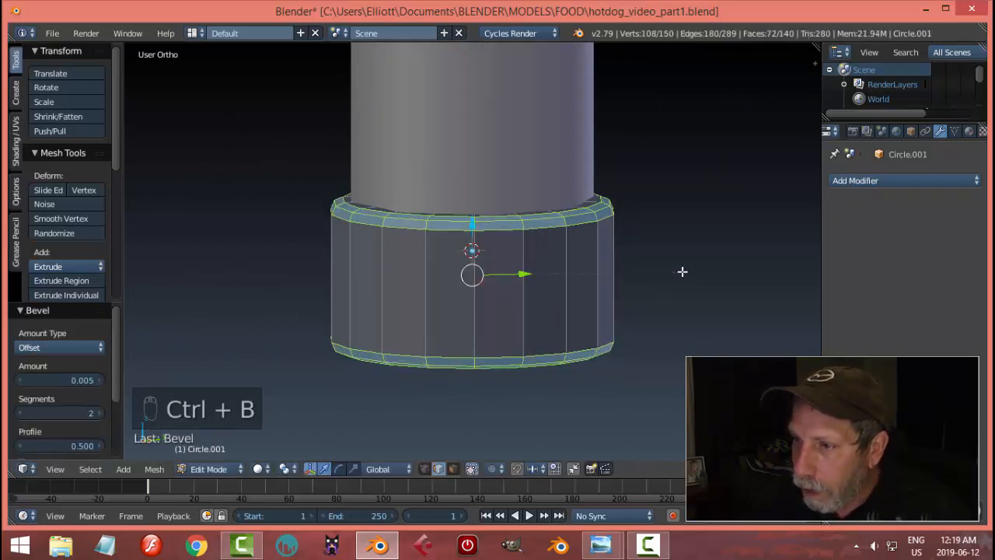
key("a")
key("Tab")
Add a Subdivision Surface modifier to the end cap, shade it smooth, and deselect it.
left_click(904, 177)
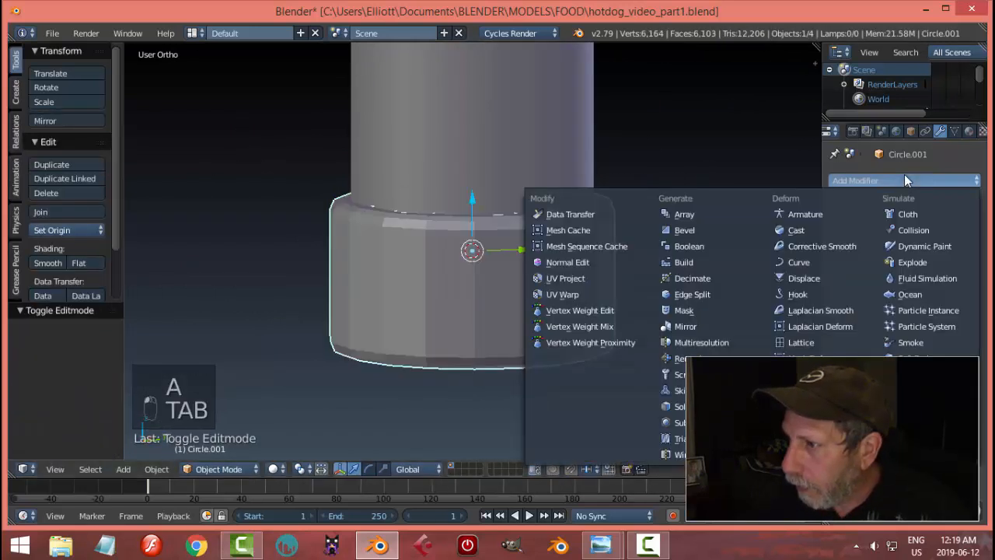
left_click(680, 422)
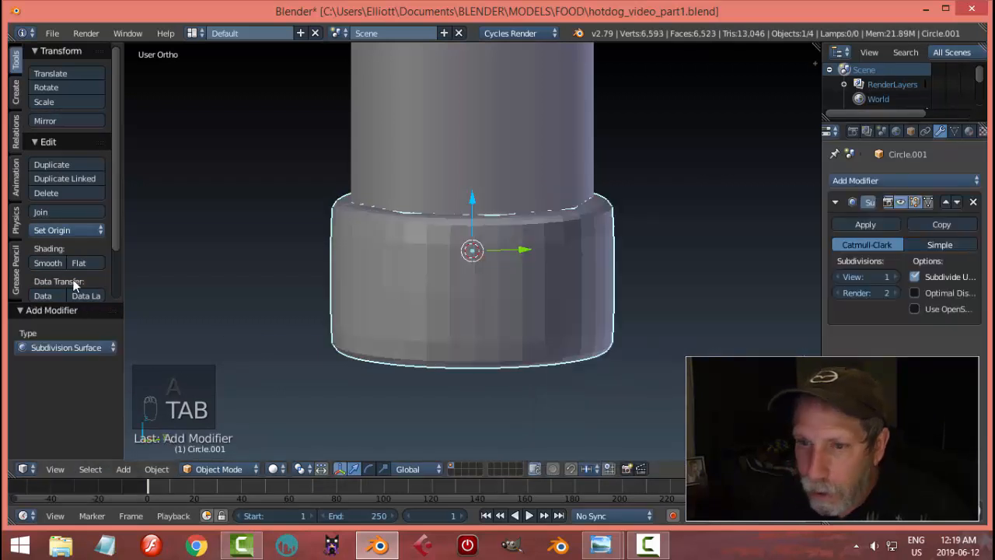
left_click(49, 263)
key("a")
scroll(606, 247, "down", 3)
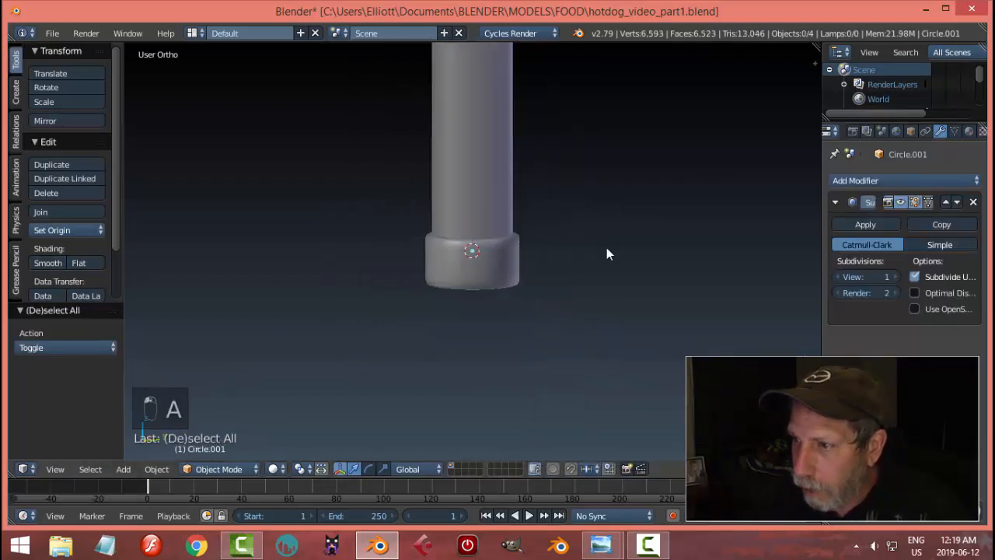
Put the collar, stem and end cap in a new group and lower them together about 0.023 along Z.
middle_click_drag(565, 285, 509, 179)
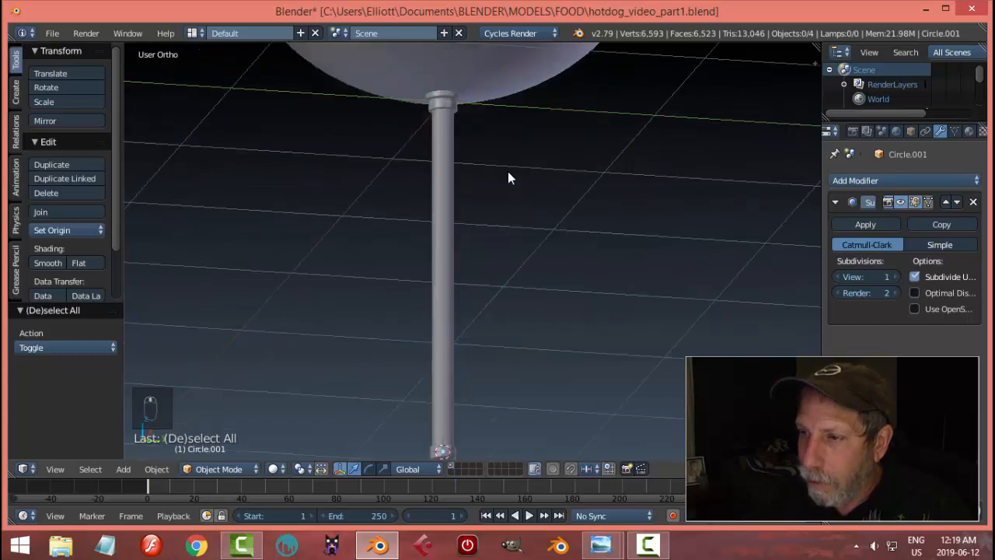
right_click(447, 101)
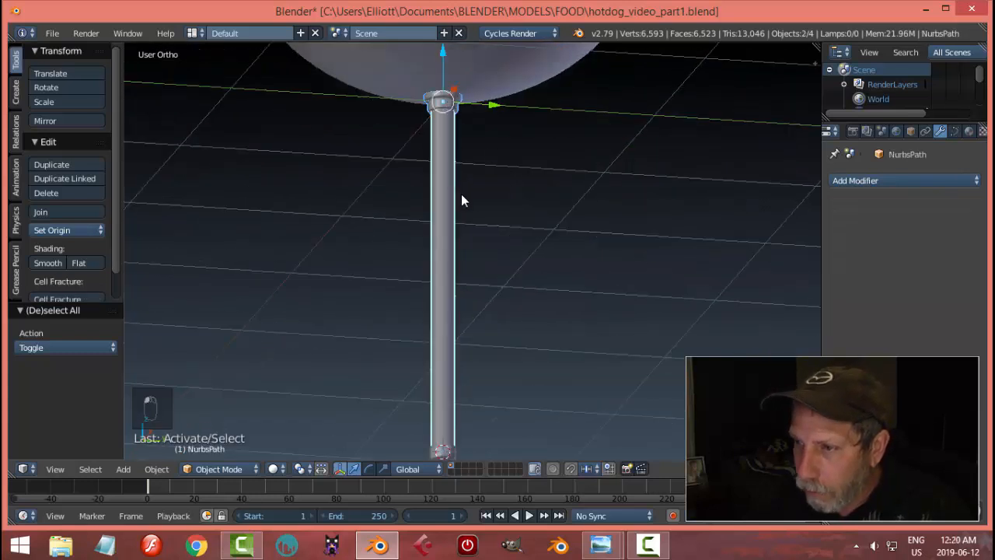
scroll(545, 288, "down", 2)
middle_click_drag(525, 378, 552, 268, "shift")
scroll(552, 269, "up", 3)
right_click(502, 307, "shift")
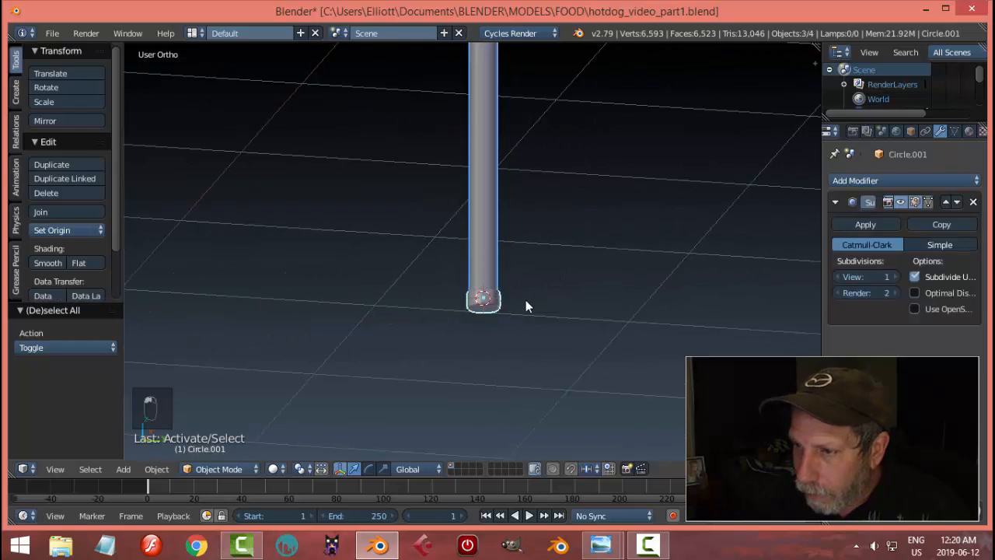
key("ctrl+g")
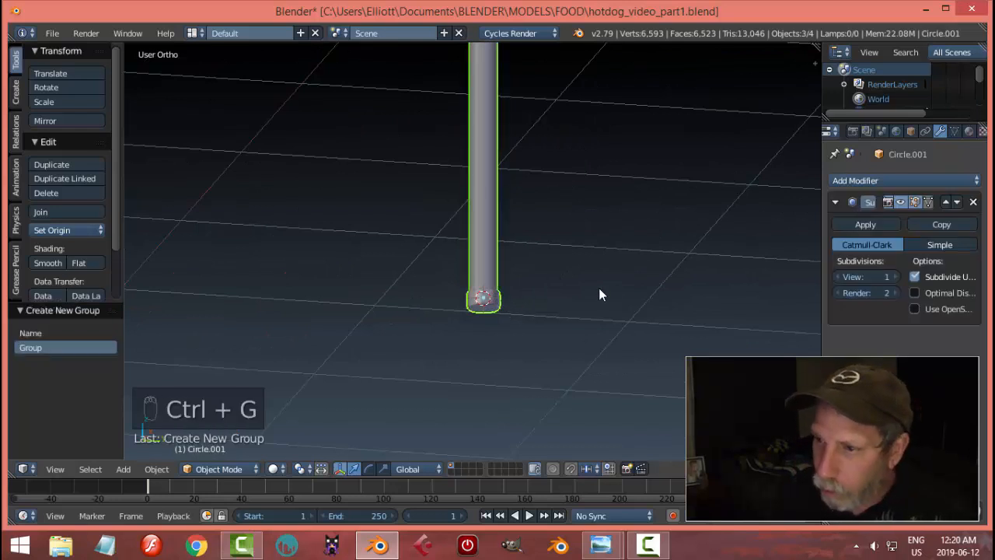
middle_click_drag(583, 219, 510, 184)
left_click_drag(490, 135, 490, 140)
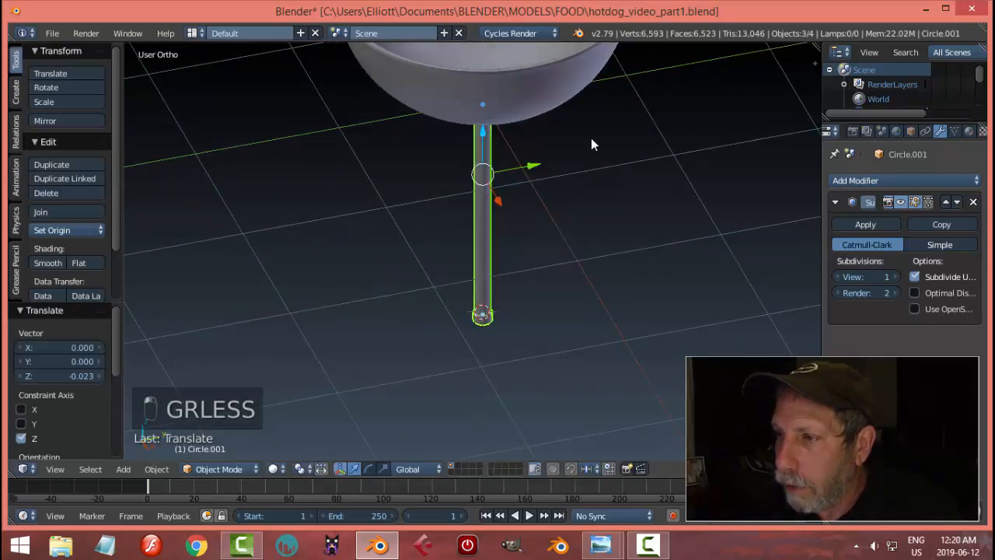
Rotate the grouped leg parts about 16.2° around the global Y axis in front view.
middle_click_drag(591, 142, 588, 208)
key("KP_1")
key("less")
key("less")
key("less")
key("less")
key("KP_1")
key("less")
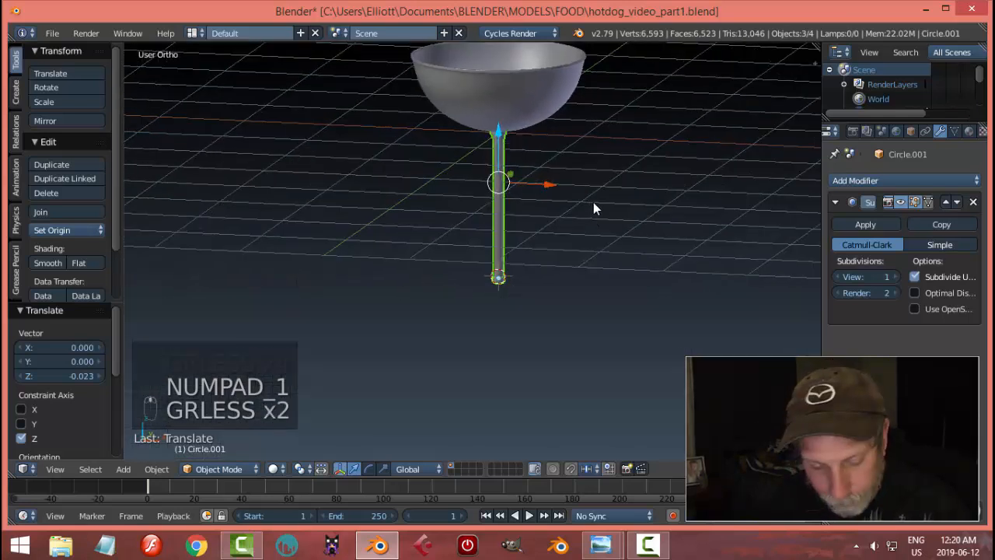
key("KP_1")
scroll(577, 233, "up", 3)
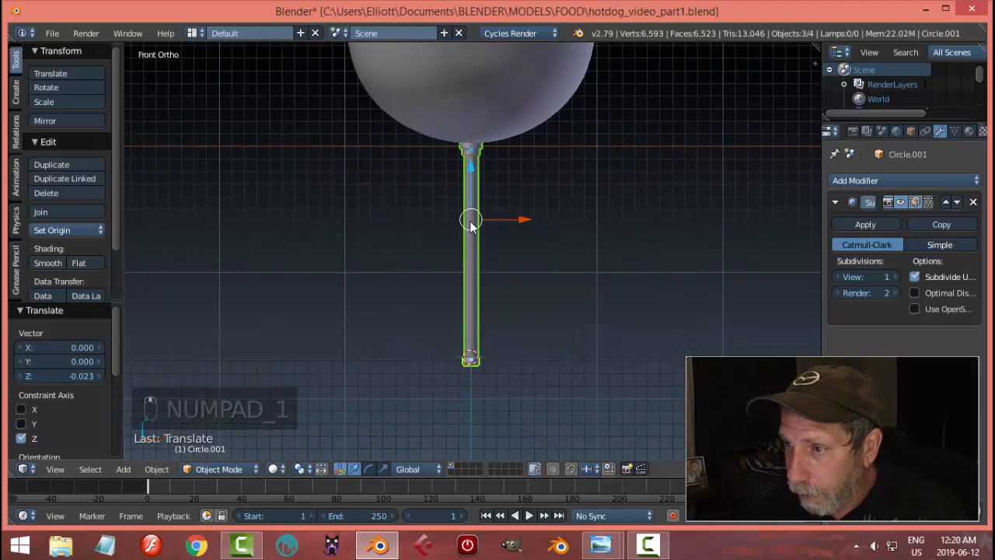
key("r")
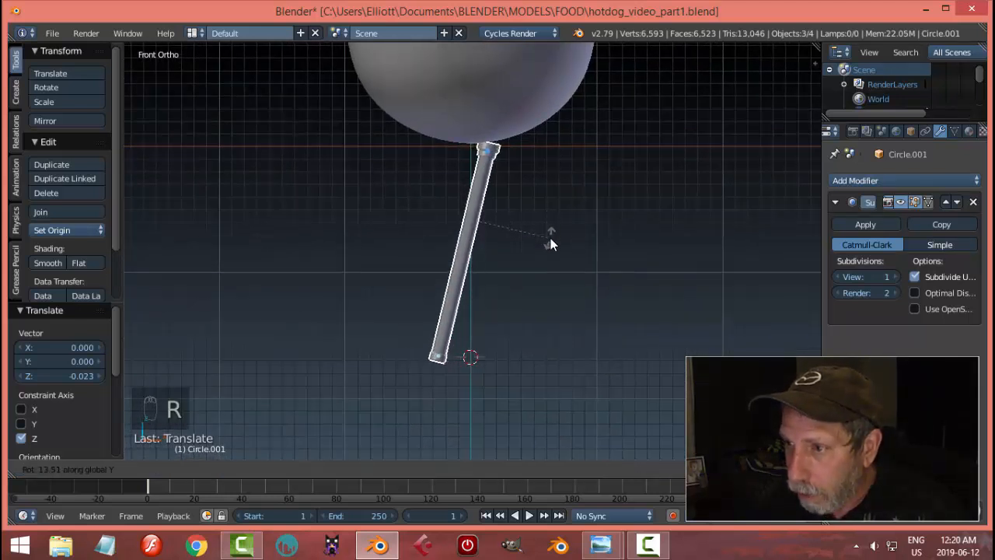
left_click(551, 245)
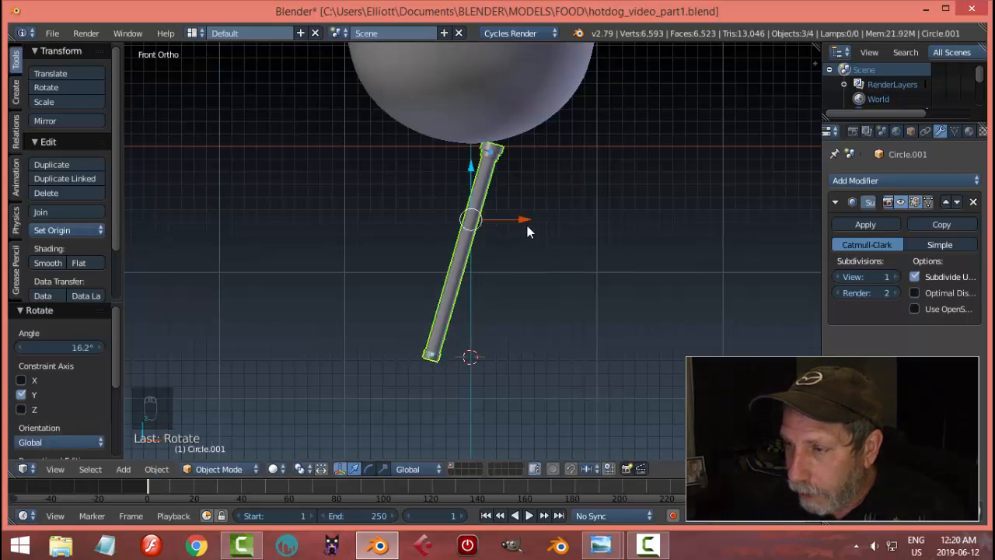
Move the tilted leg about -0.428 along X and raise it about 0.052 along Z to meet the bowl, and deselect it.
key("g")
key("x")
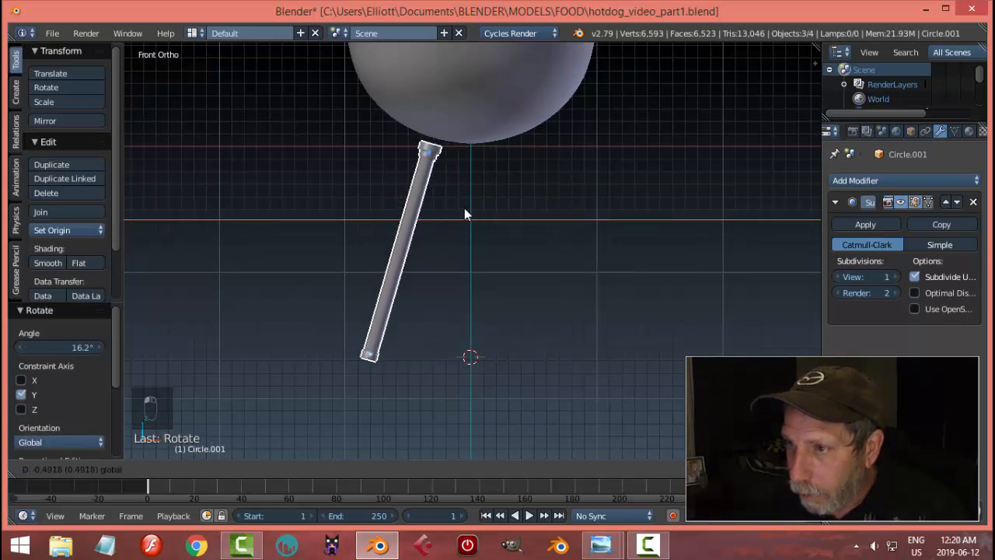
left_click(444, 216)
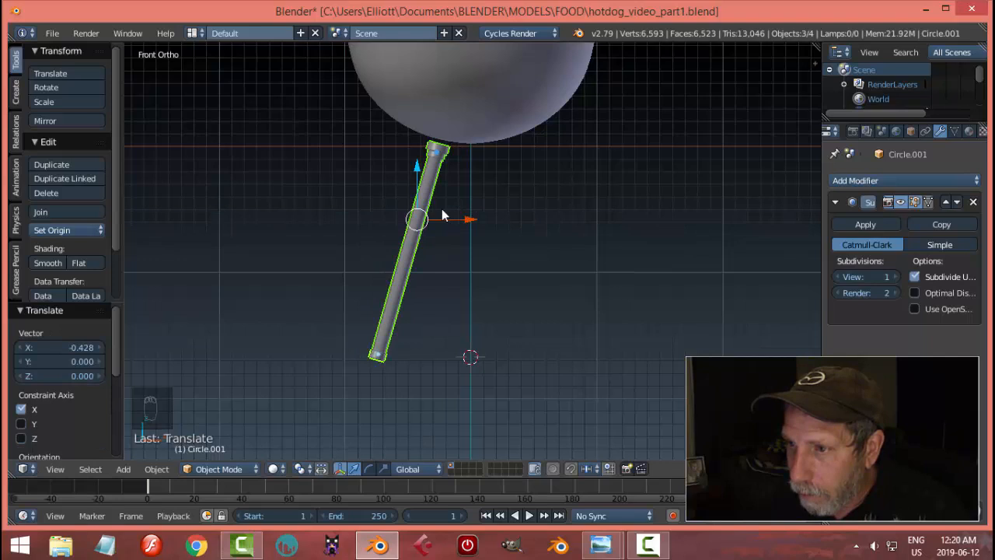
key("g")
key("z")
left_click(424, 158)
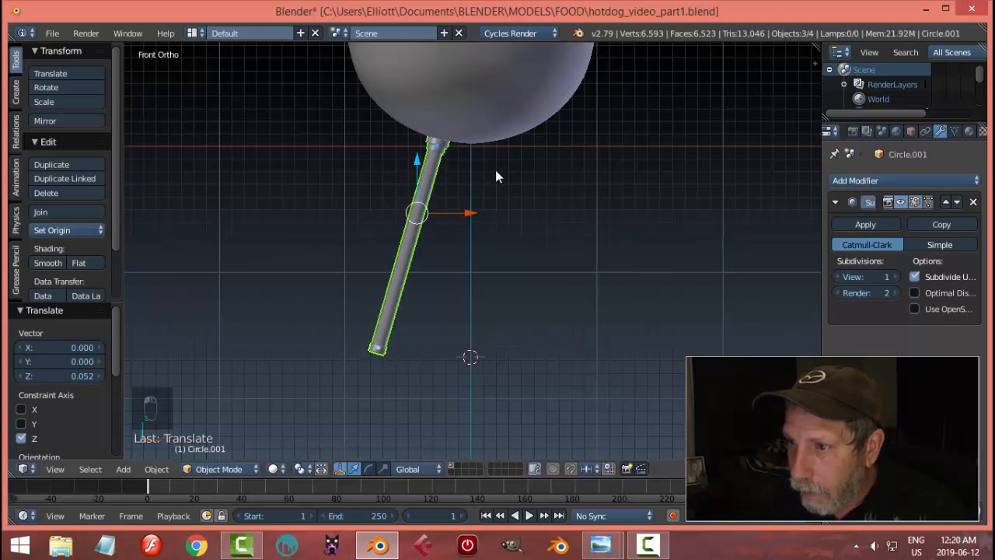
key("a")
Raise only the stem about 0.016 along Z into the collar in front view, and deselect it.
middle_click_drag(543, 172, 453, 182)
right_click(449, 176)
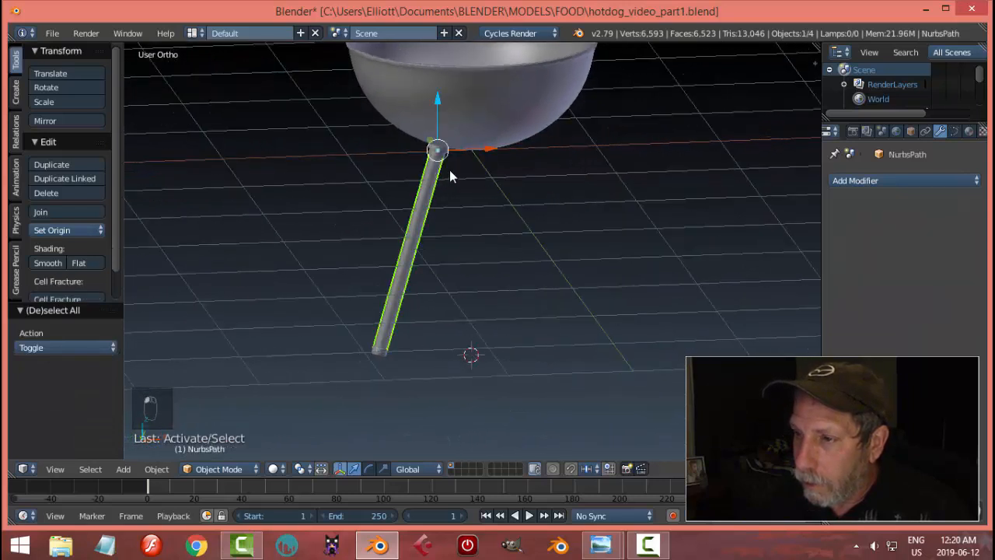
key("KP_1")
scroll(553, 172, "up", 2)
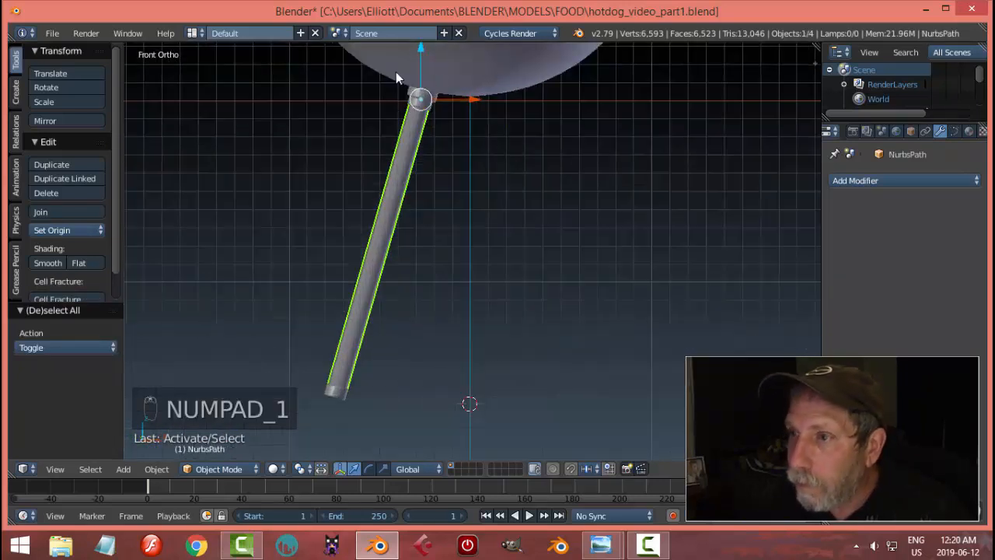
middle_click_drag(453, 117, 461, 216, "shift")
scroll(461, 214, "up", 2)
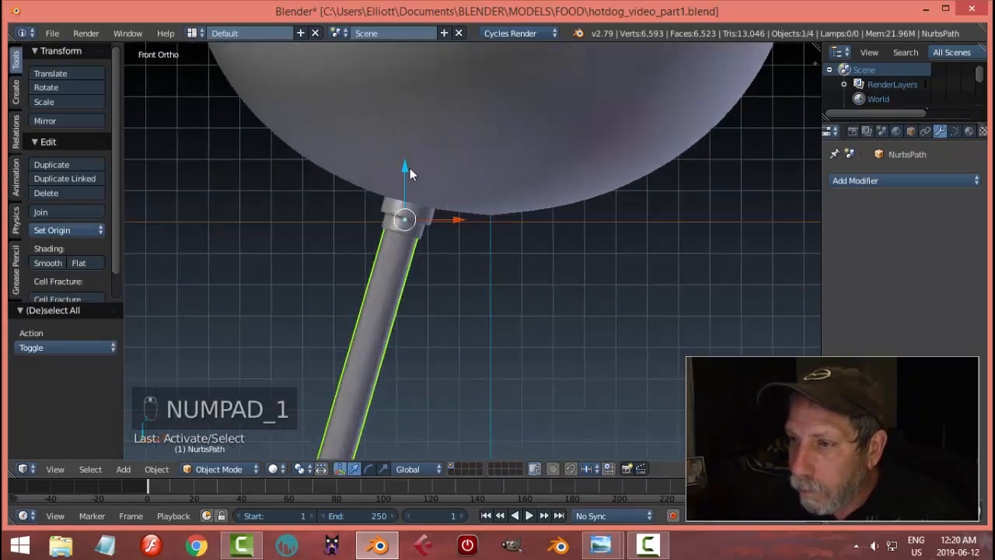
left_click_drag(410, 168, 404, 161)
key("Escape")
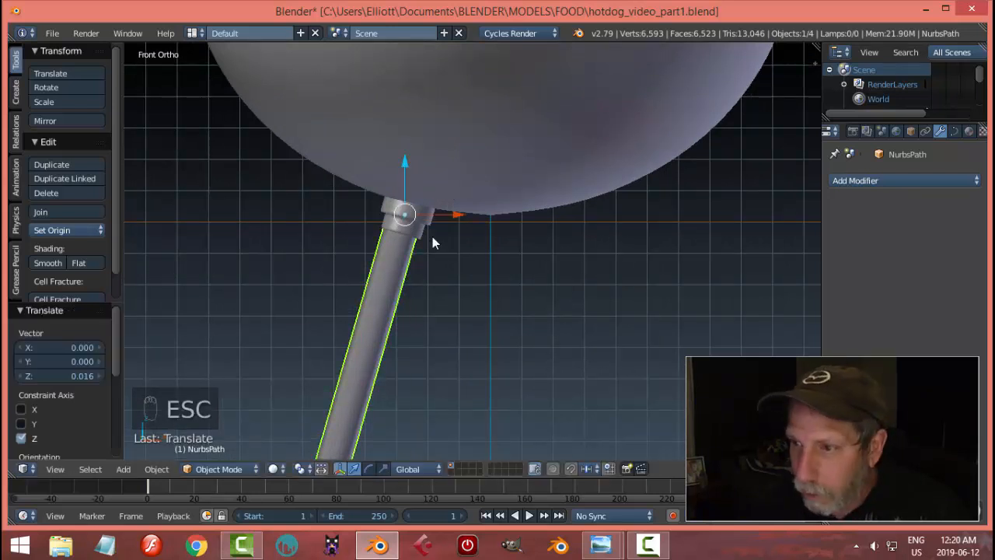
key("a")
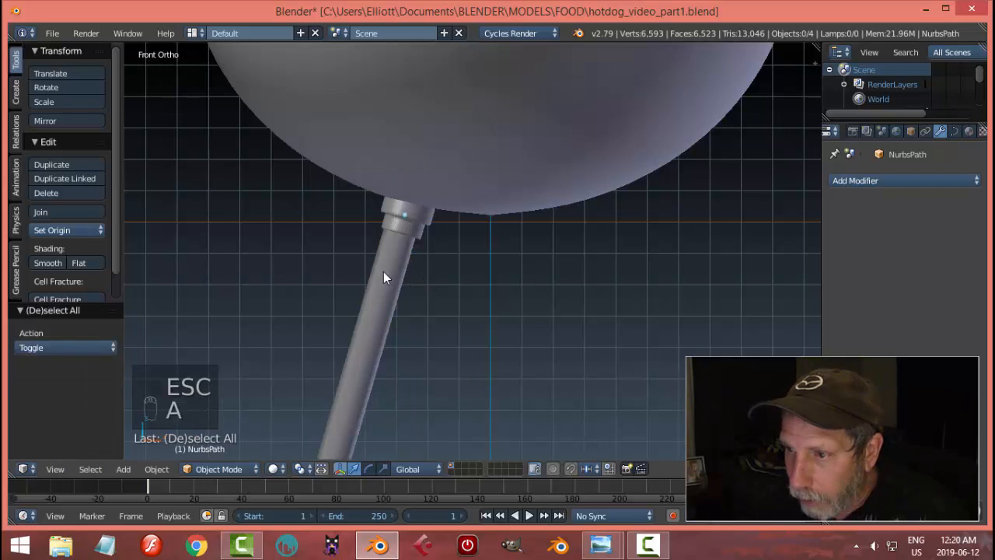
Select all members of the stem's group, raise them about 0.002 along Z, and deselect everything.
right_click(392, 264)
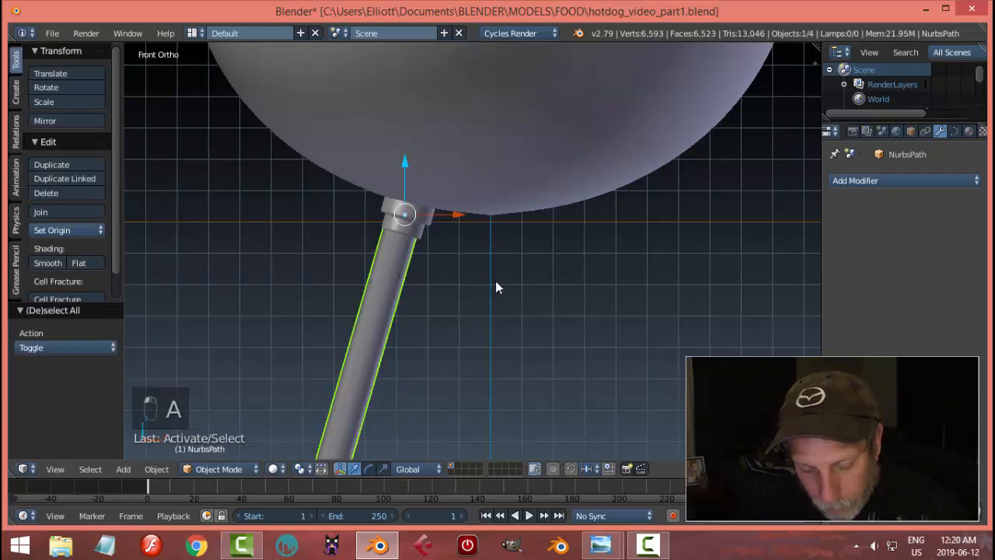
key("shift+g")
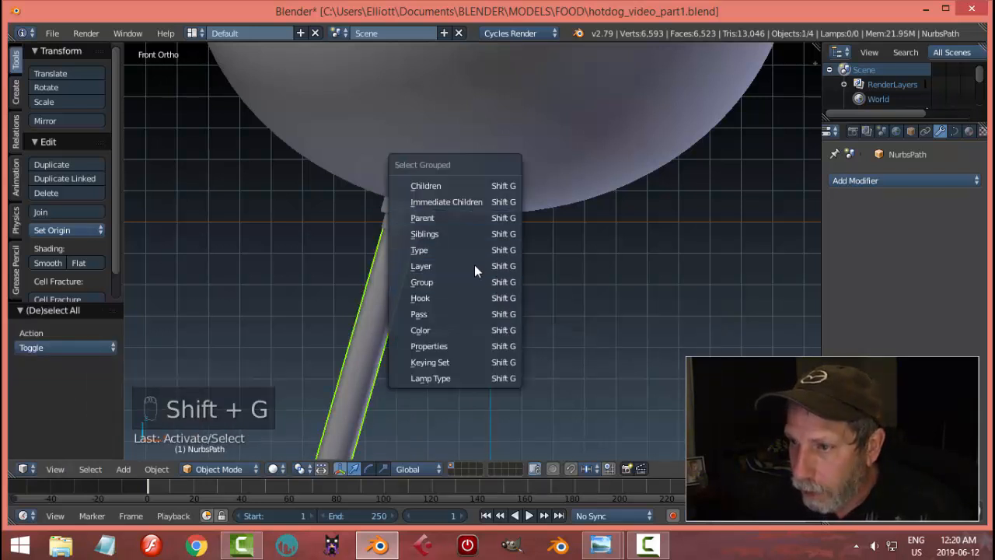
left_click(471, 282)
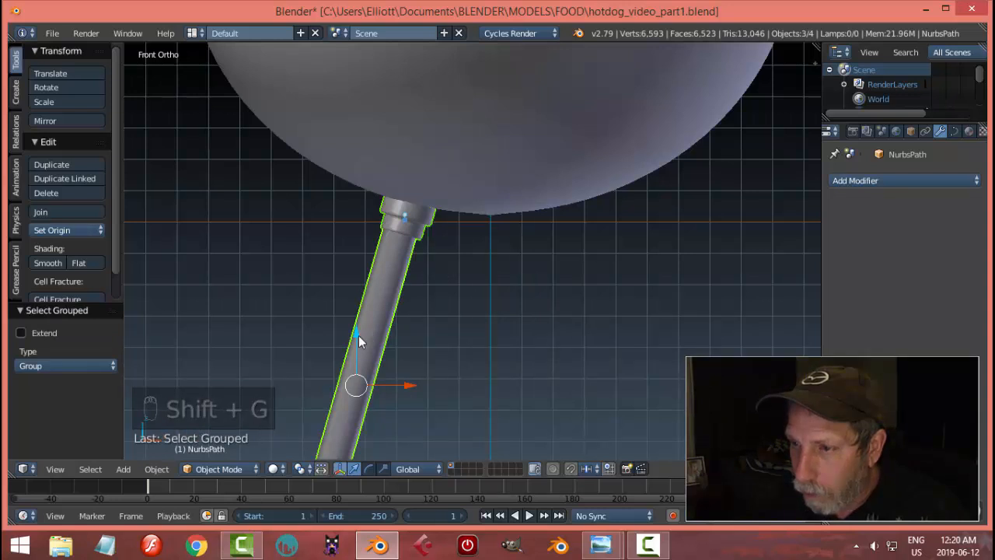
left_click_drag(358, 336, 355, 335)
scroll(474, 326, "down", 5)
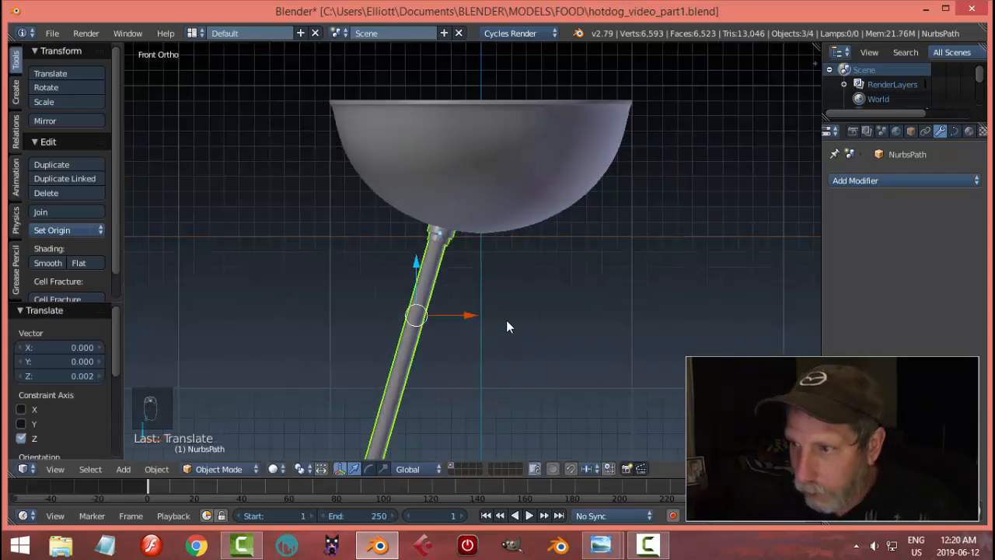
key("a")
Snap the 3D cursor to the bowl's origin and set the pivot point to 3D Cursor.
mouse_move(538, 311)
middle_mouse_down()
mouse_move(551, 297)
mouse_move(528, 311)
mouse_move(533, 317)
middle_mouse_up()
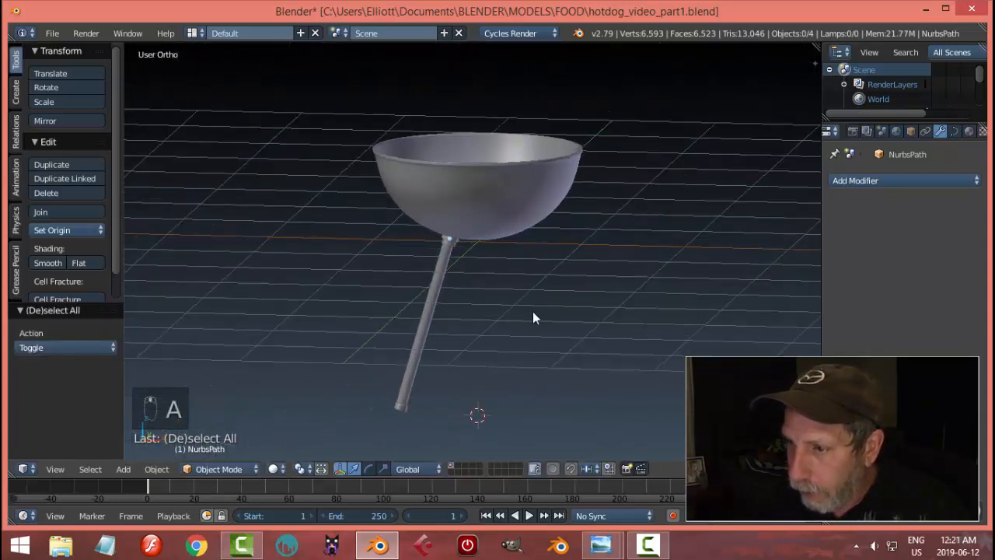
right_click(502, 218)
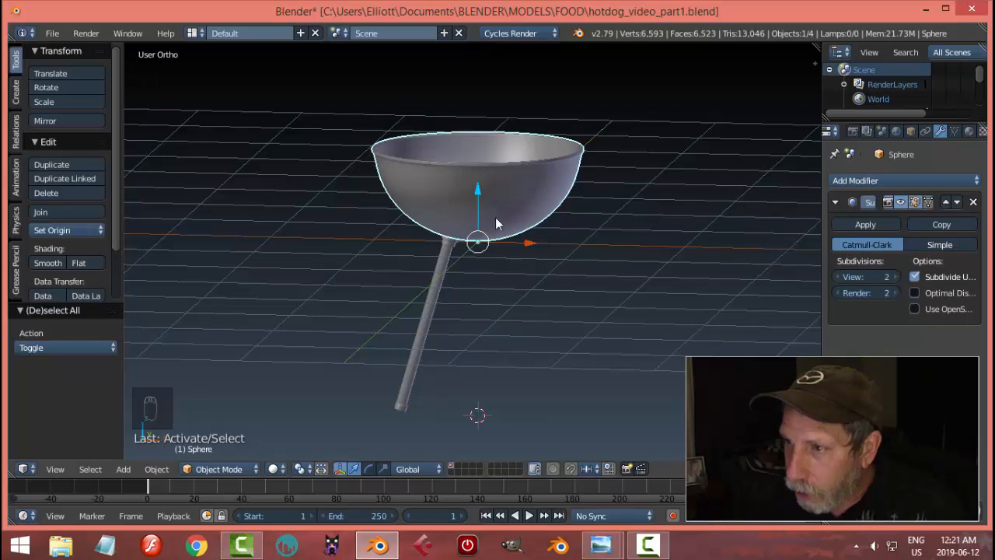
key("shift+s")
left_click(576, 237)
middle_click_drag(584, 294, 497, 233)
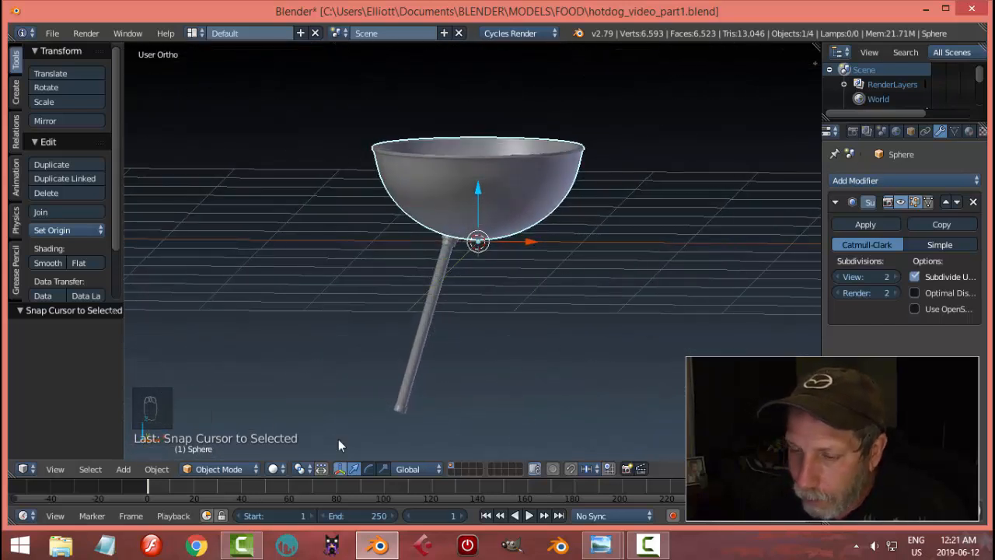
left_click(308, 470)
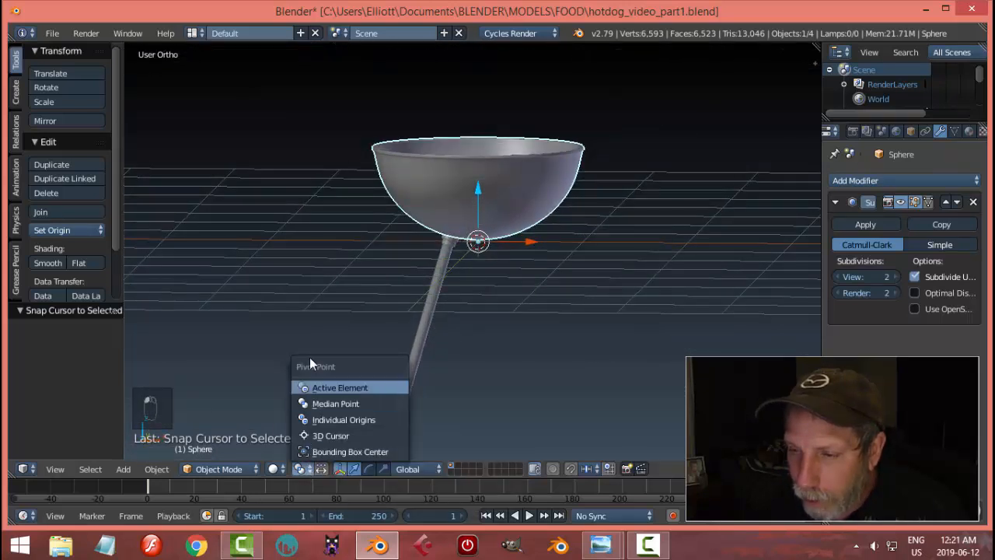
left_click(308, 437)
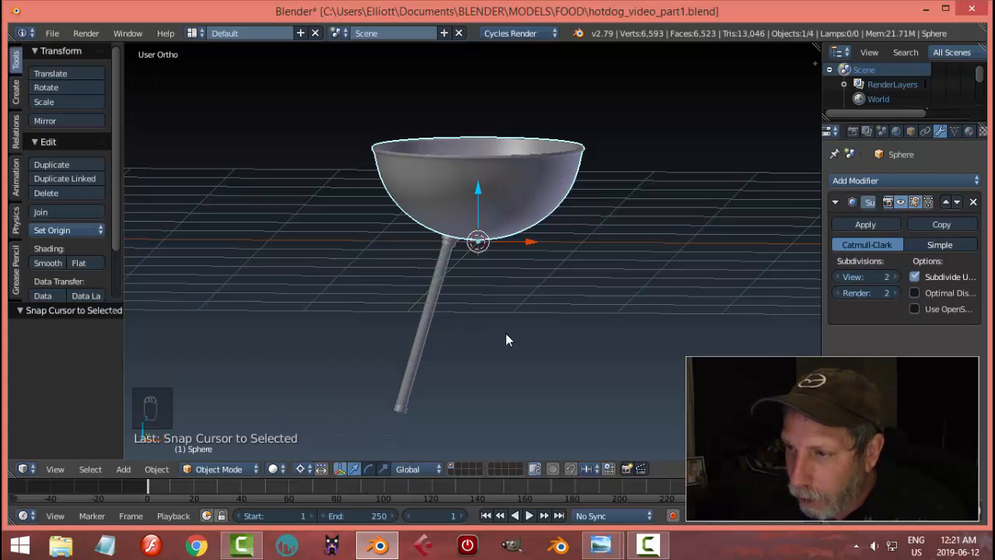
Select all members of the tilted leg's group, duplicate them in place, and rotate the copy 90° about the global Z axis.
middle_click_drag(525, 312, 497, 296)
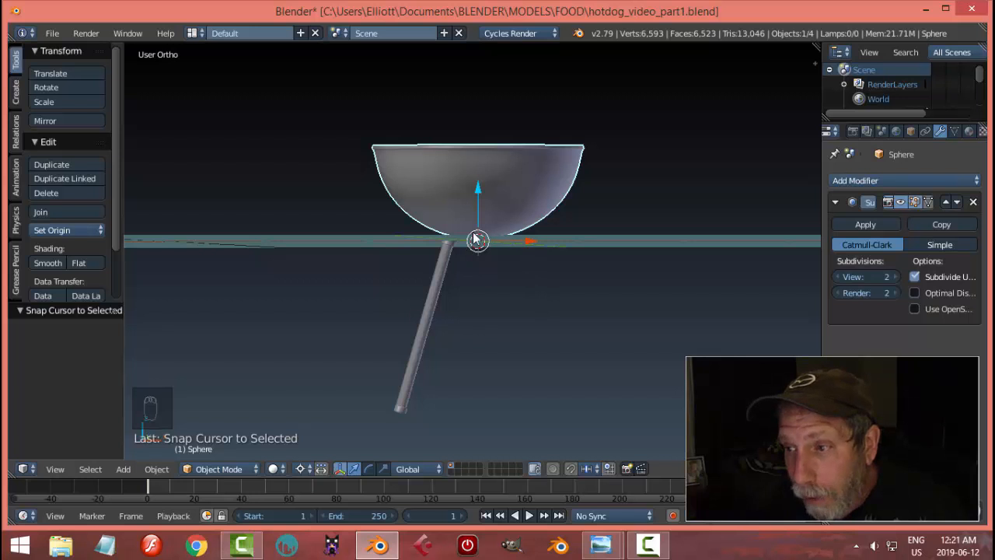
right_click(440, 281)
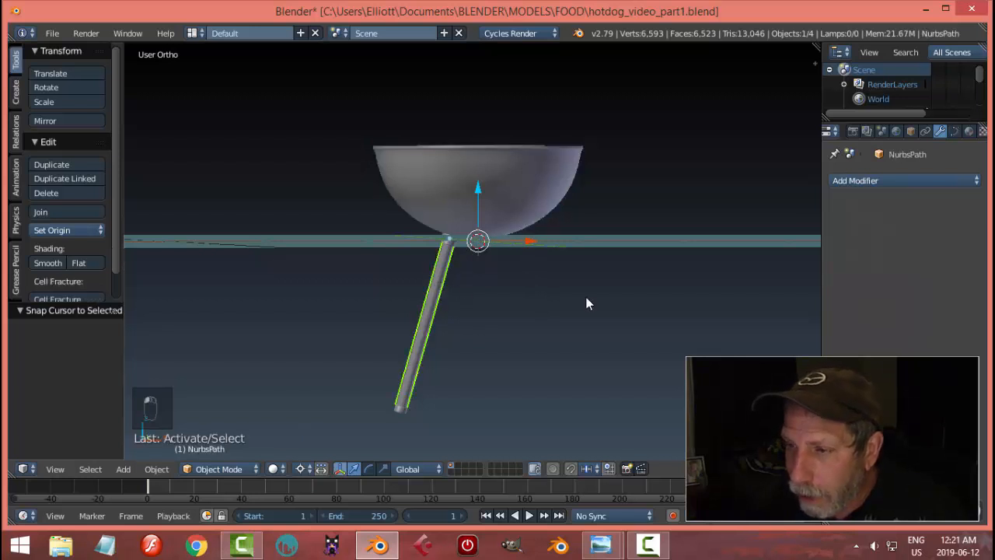
key("shift+g")
left_click(586, 302)
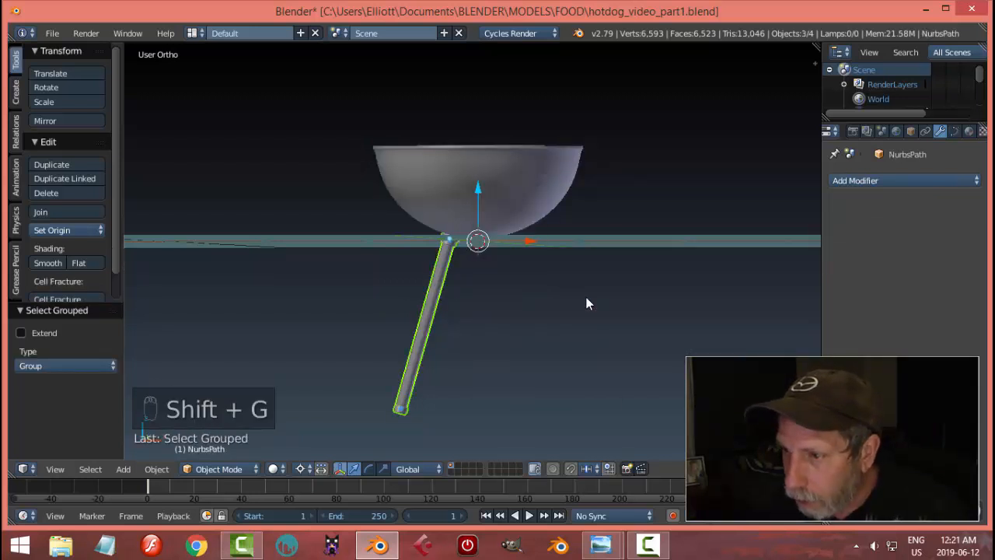
scroll(573, 318, "up", 1)
scroll(573, 318, "up", 3)
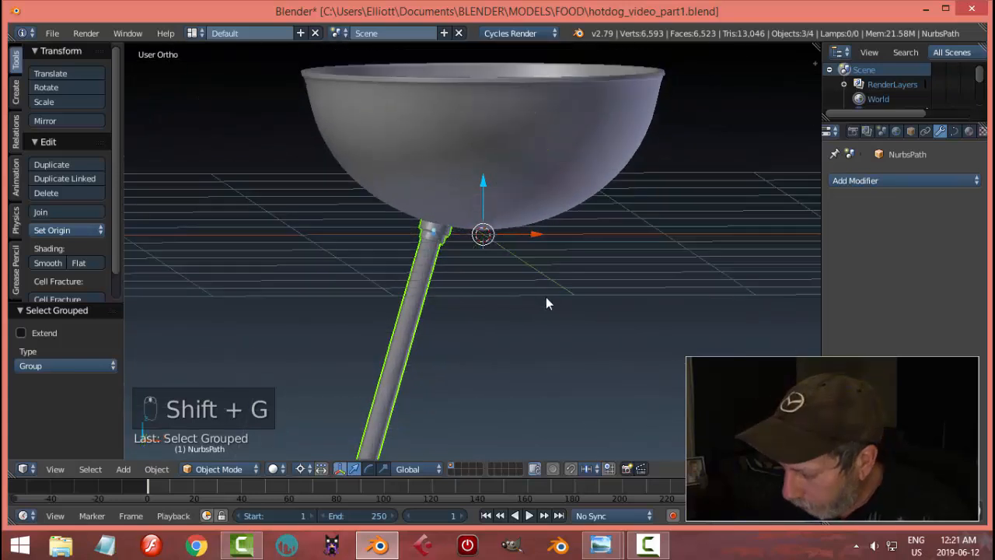
key("KP_1")
scroll(546, 303, "down", 3)
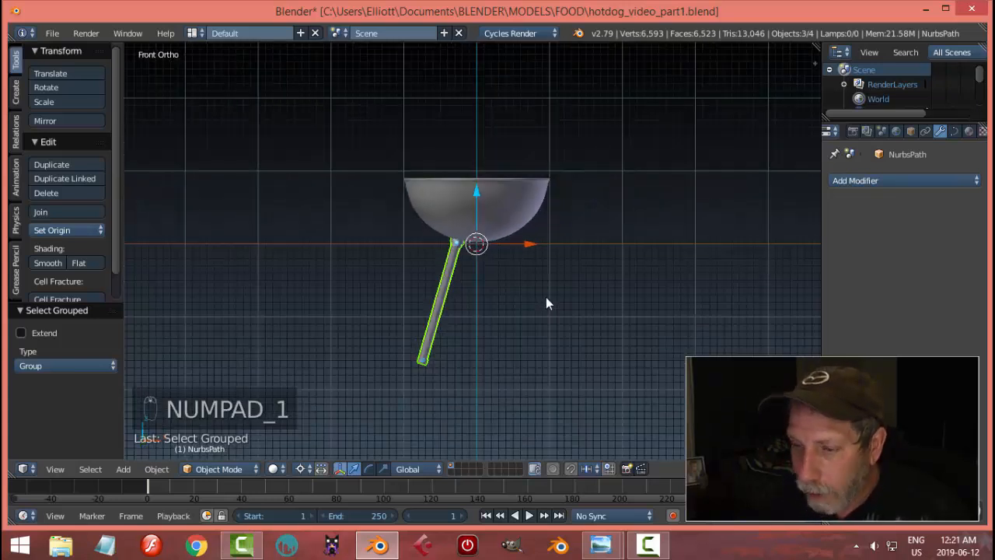
key("shift+d")
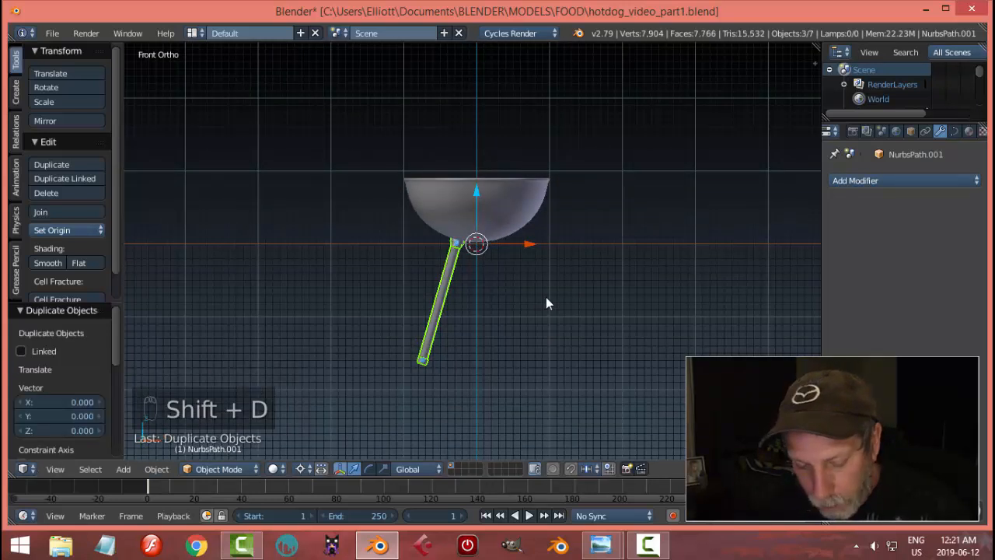
key("r")
type("z")
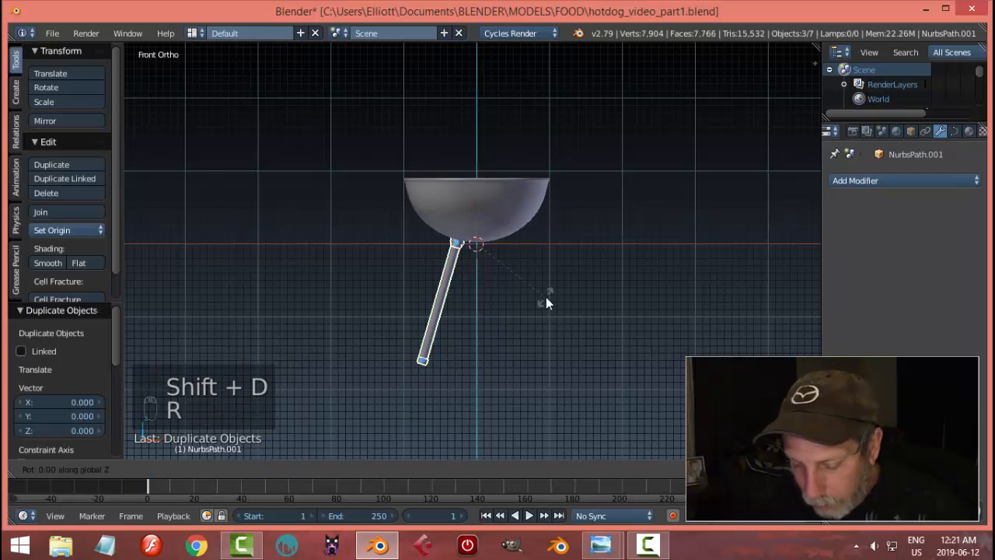
type("90")
key("Return")
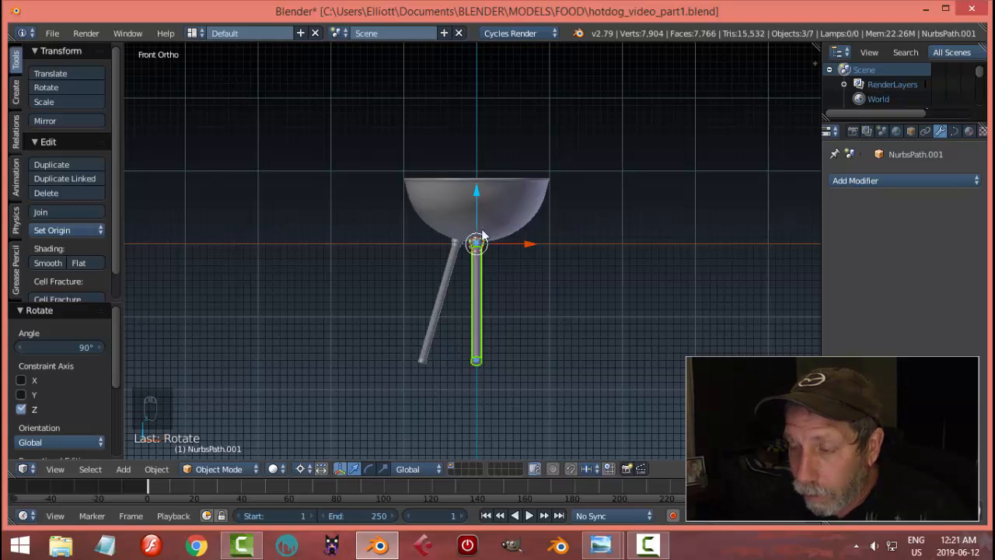
Duplicate the second leg in place and rotate the new copy 90° about the global Z axis.
middle_click_drag(574, 288, 528, 316)
key("KP_1")
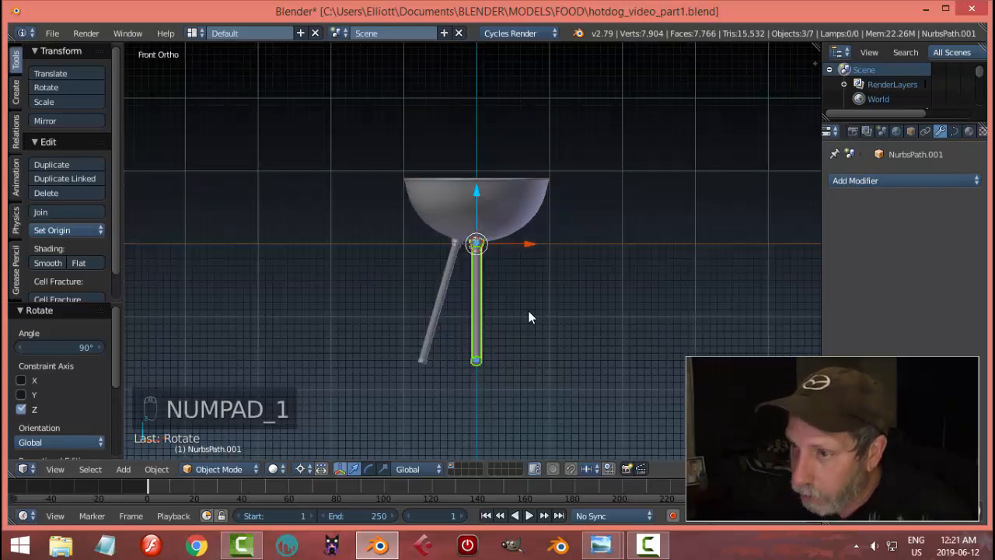
key("shift+d")
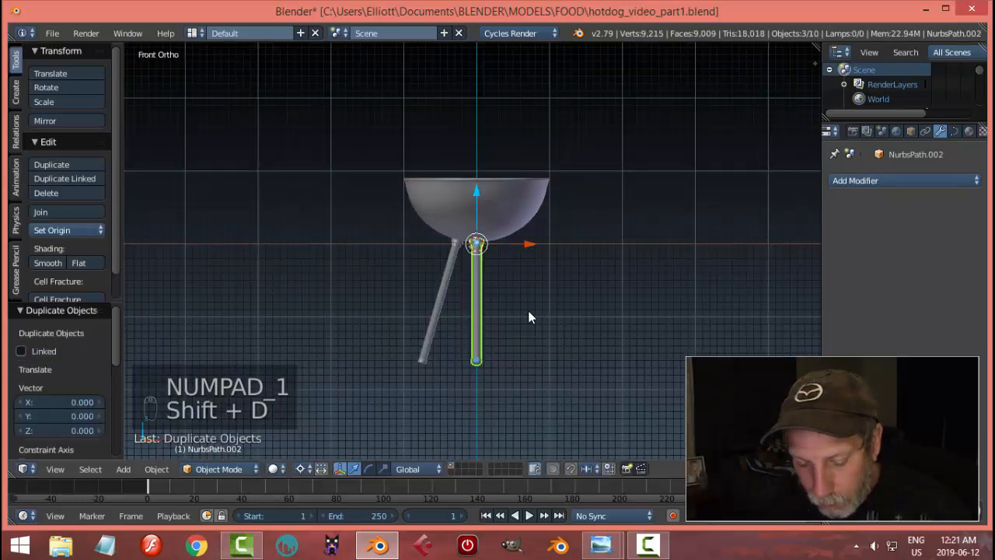
type("rz90")
key("Return")
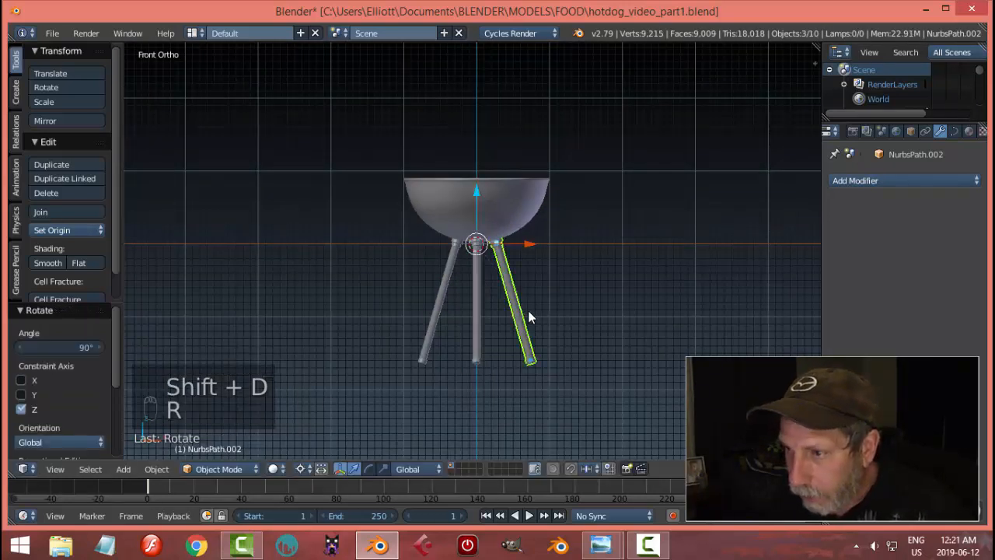
Create the fourth leg by duplicating the third and rotating it 90° about Z, deselect everything, and inspect the leg arrangement.
key("shift+d")
type("r")
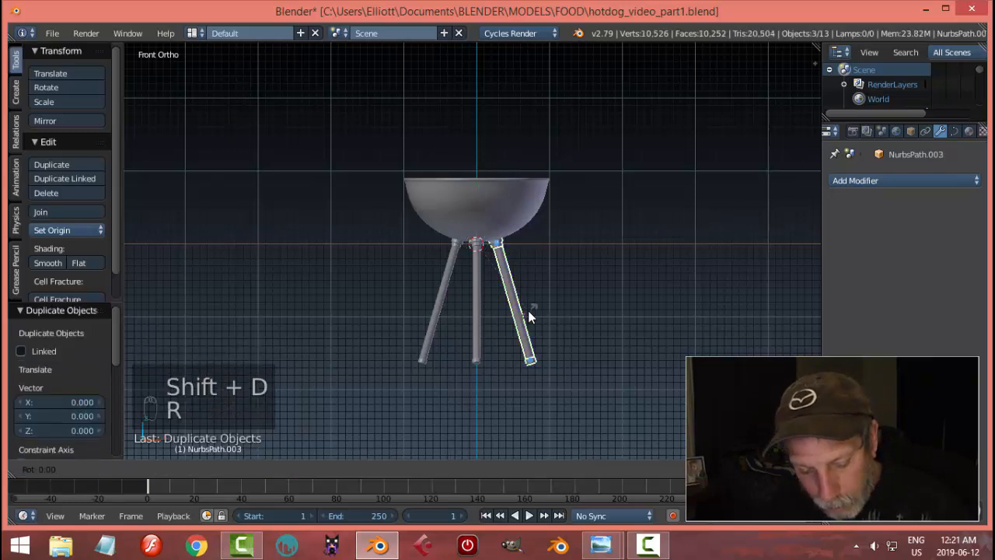
type("z90")
key("Return")
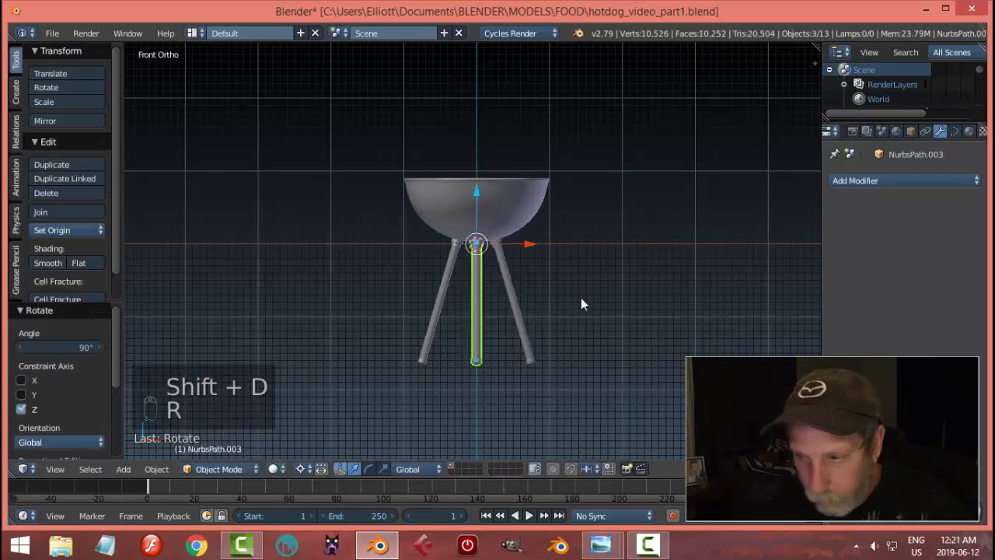
key("a")
scroll(589, 292, "down", 3)
middle_click_drag(596, 278, 427, 294)
scroll(514, 317, "up", 4)
scroll(514, 316, "up", 3)
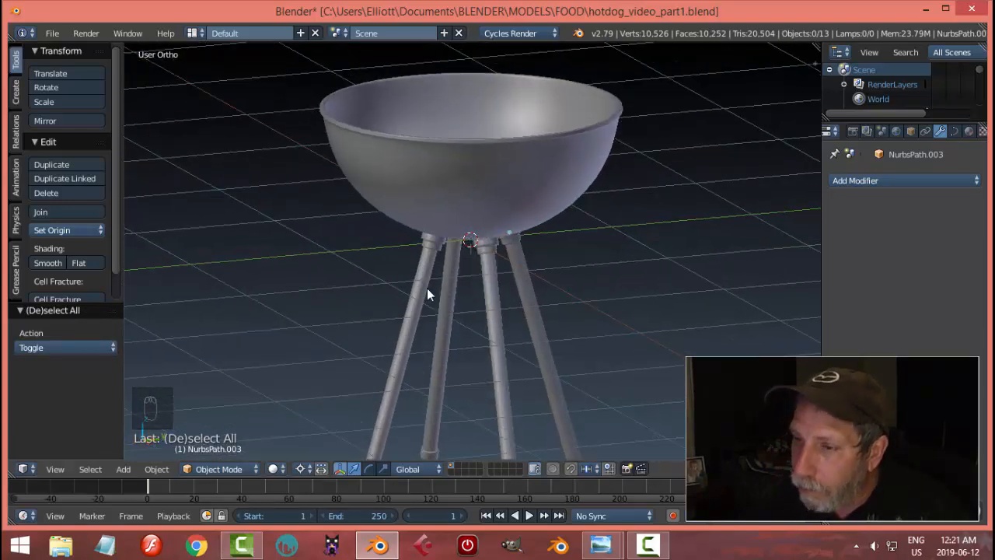
Undo the leg copies and rotations back to the first unrotated duplicate.
key("ctrl+z")
key("ctrl+z")
key("ctrl+z")
key("ctrl+z")
key("ctrl+z")
key("ctrl+z")
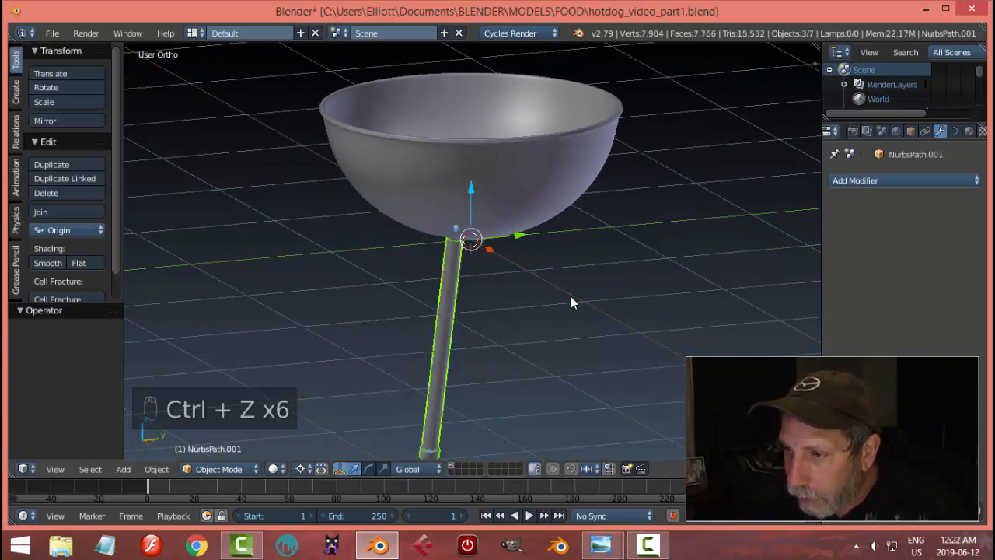
Move the duplicate leg about -0.109 along Y, undo that move, and delete the duplicate.
left_click_drag(524, 236, 510, 238)
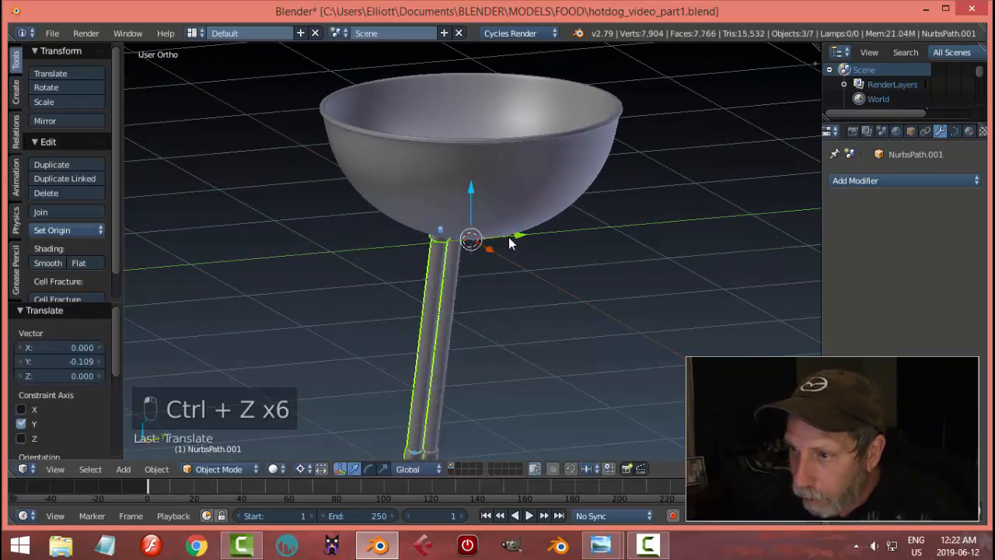
key("ctrl+z")
key("x")
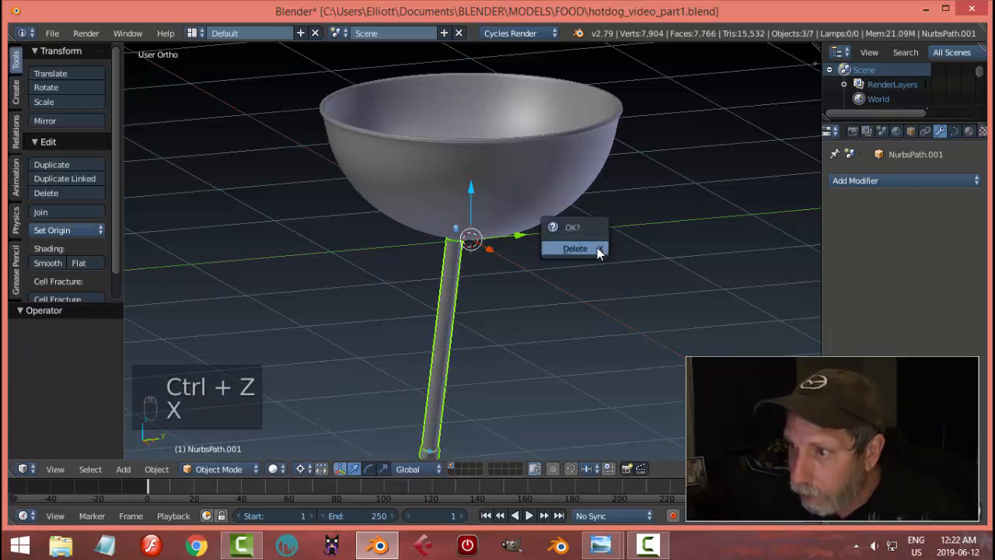
left_click(598, 250)
right_click(459, 280)
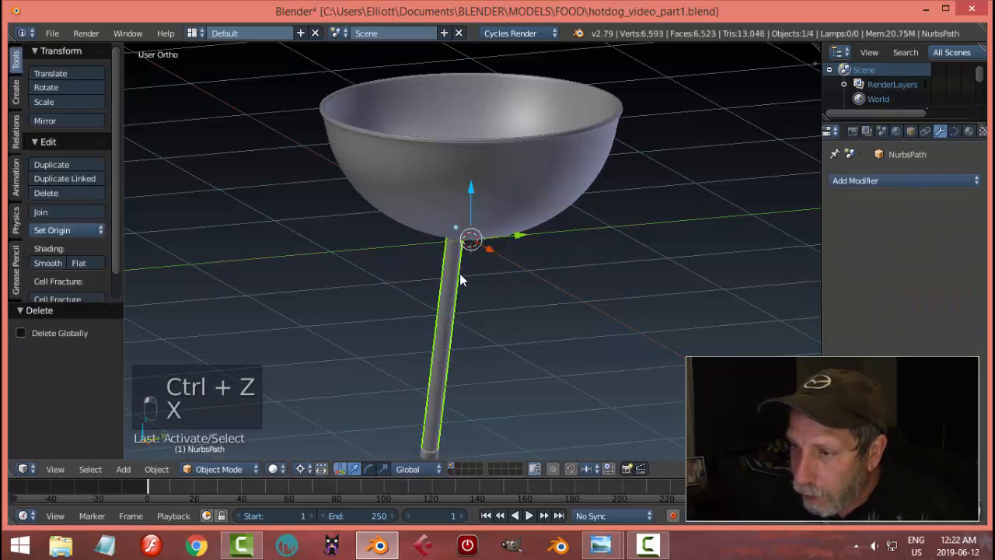
key("shift+d")
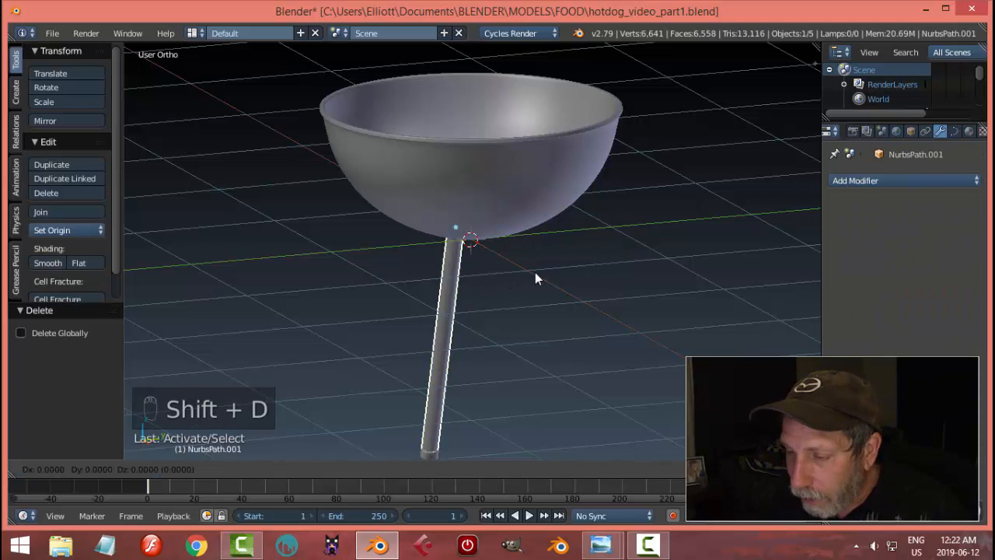
right_click(535, 273)
key("ctrl+z")
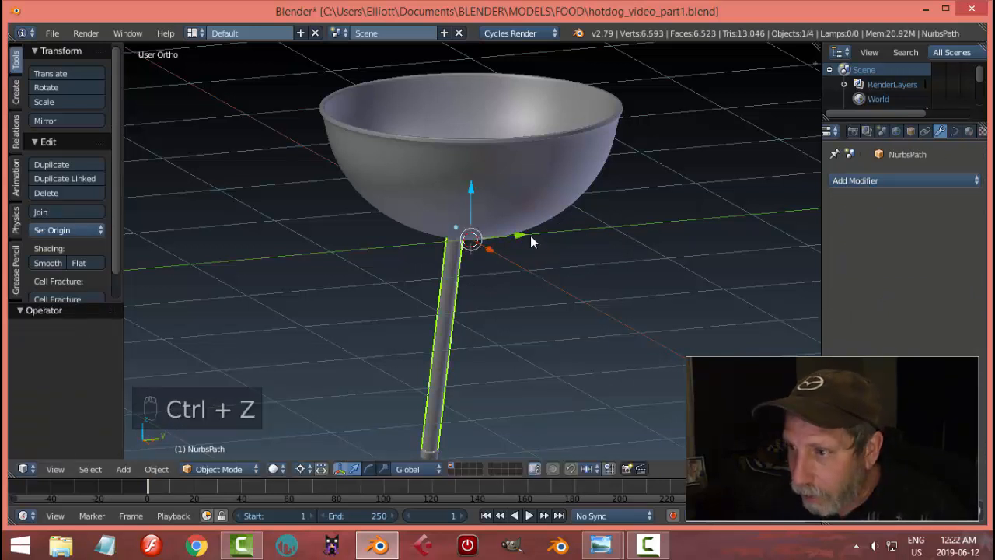
key("g")
left_click(494, 243)
key("ctrl+z")
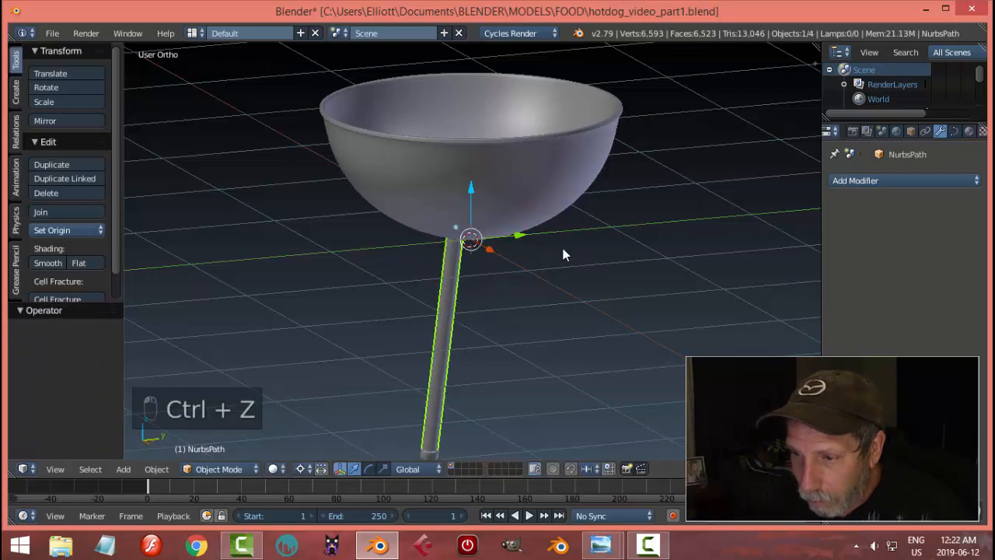
Select all members of the leg's group and rotate them about the global Y axis so the leg splays further outward.
key("shift+g")
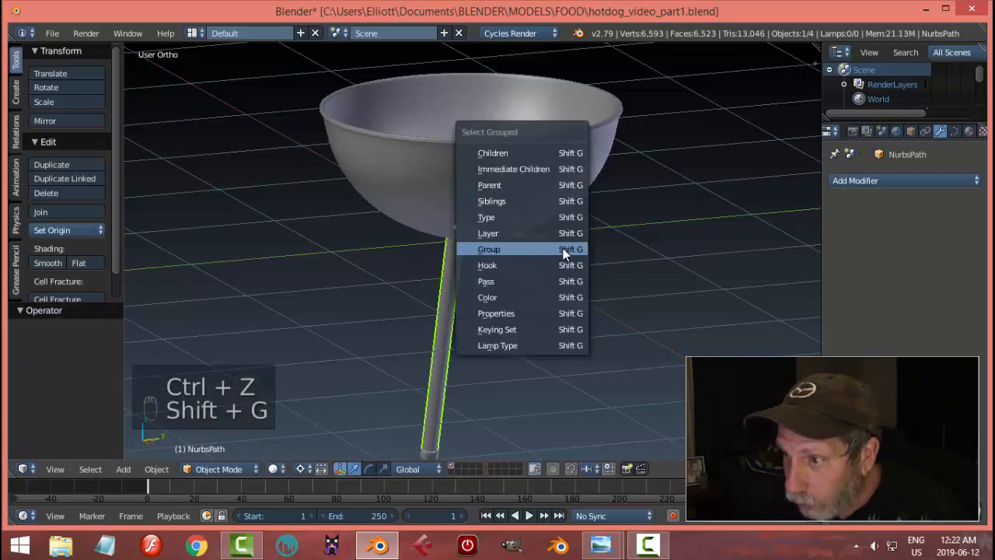
left_click(563, 250)
key("KP_1")
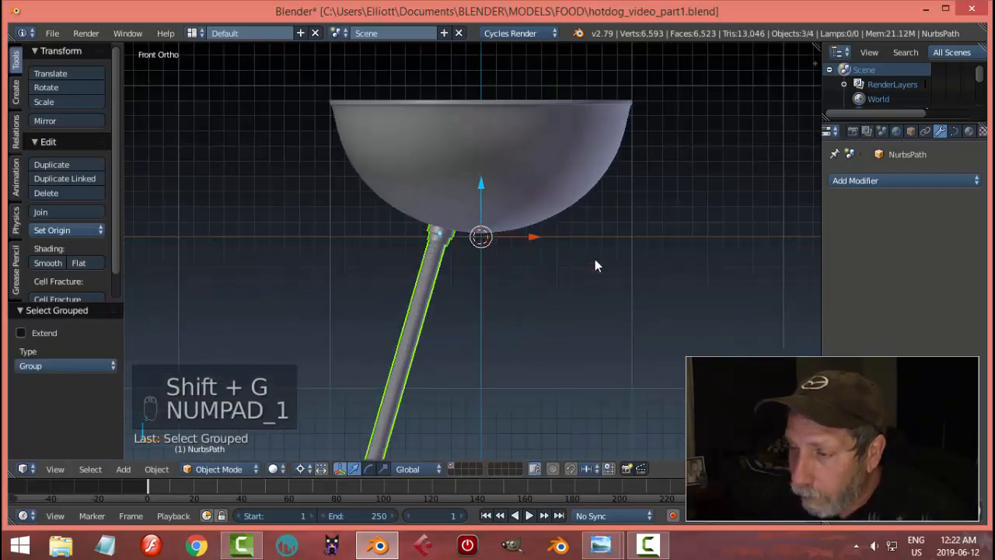
middle_click_drag(545, 286, 598, 242, "shift")
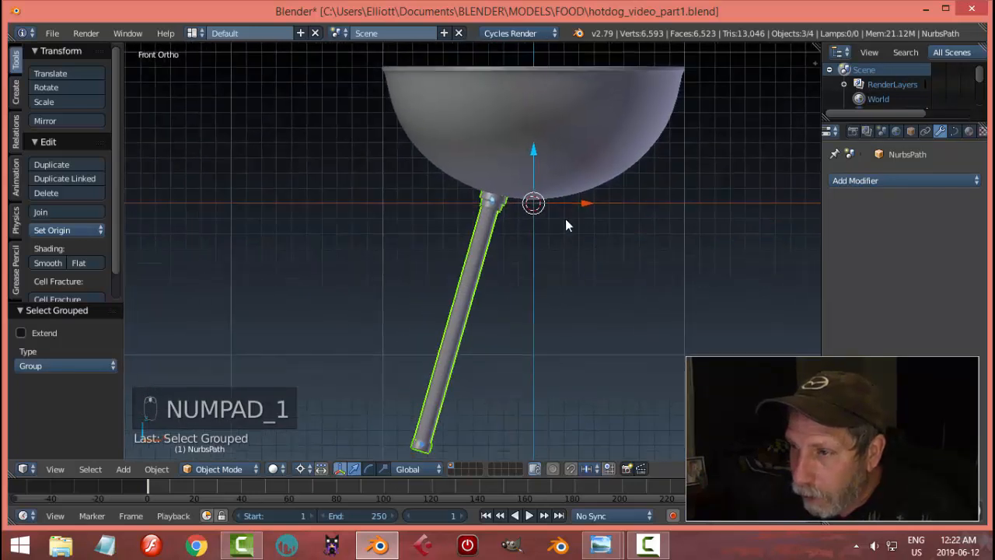
key("r")
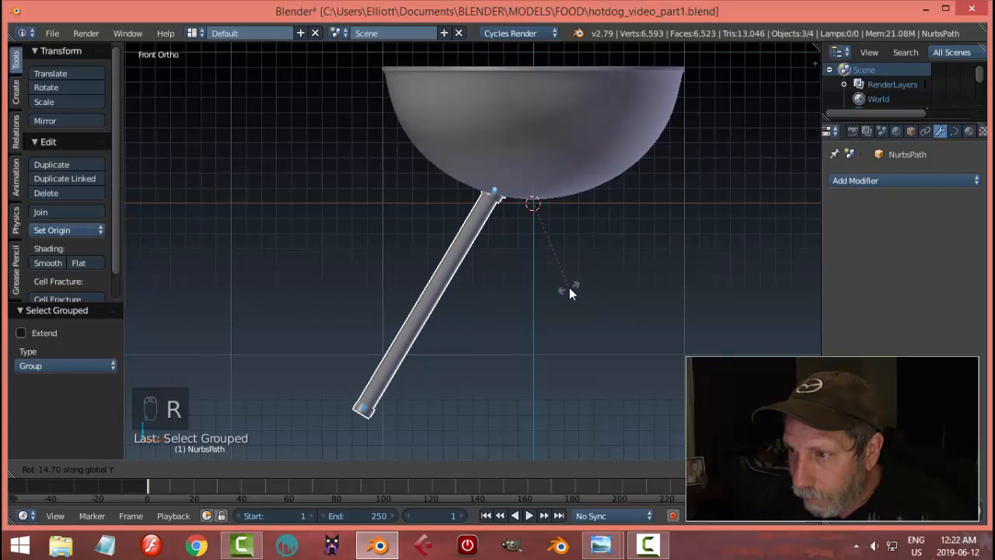
left_click(566, 281)
Lower the leg about 0.072 along Z, shift it outward along negative X, and raise it about 0.048 to meet the bowl.
left_click_drag(538, 150, 541, 167)
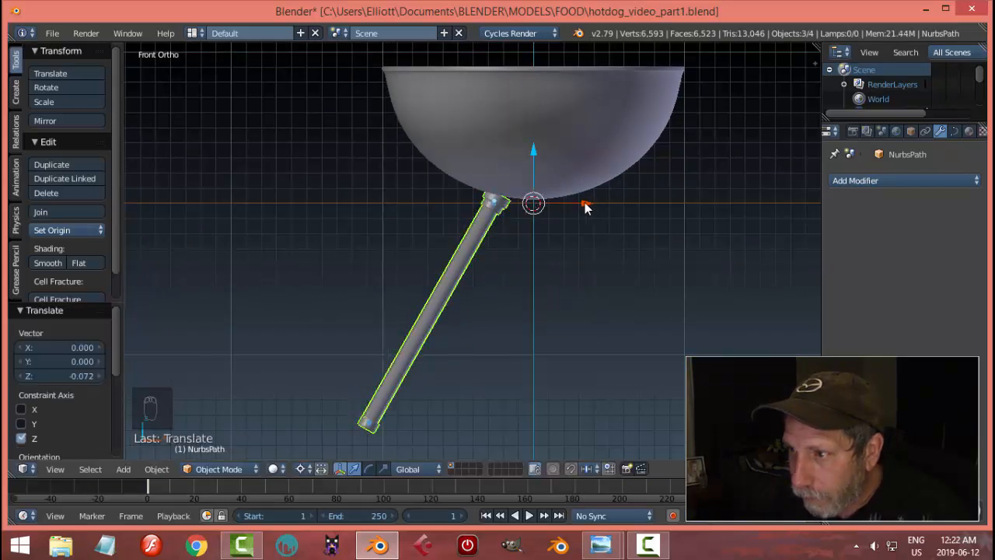
left_click_drag(587, 208, 566, 207)
left_click_drag(532, 153, 532, 145)
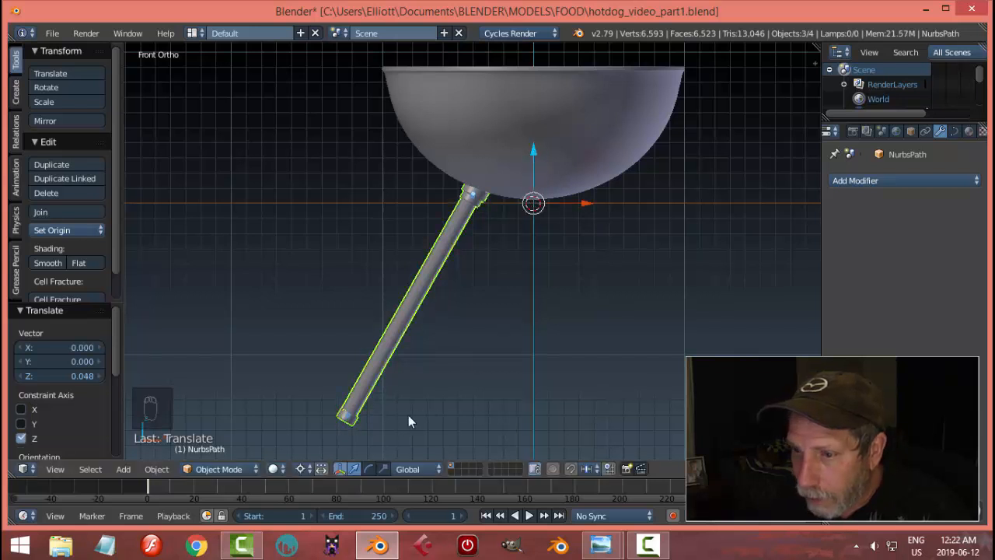
Rotate the leg about -6.54° around the global Y axis and raise it about 0.067 along Z against the bowl.
key("r")
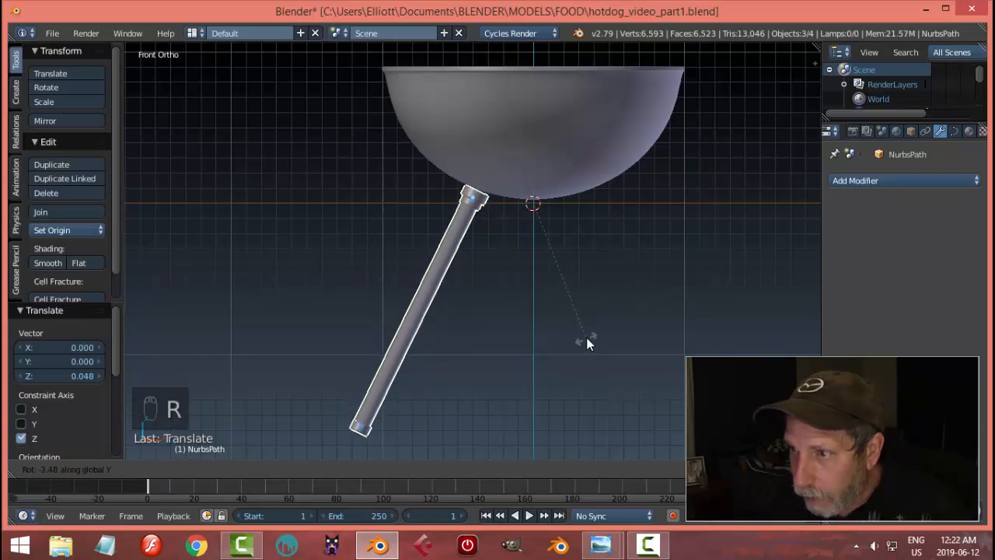
left_click(589, 329)
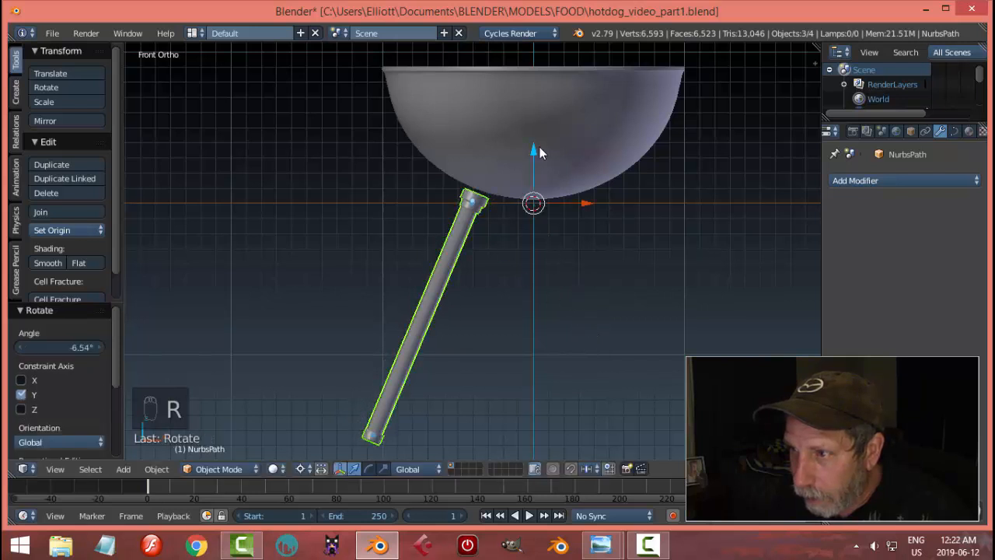
left_click_drag(542, 153, 539, 137)
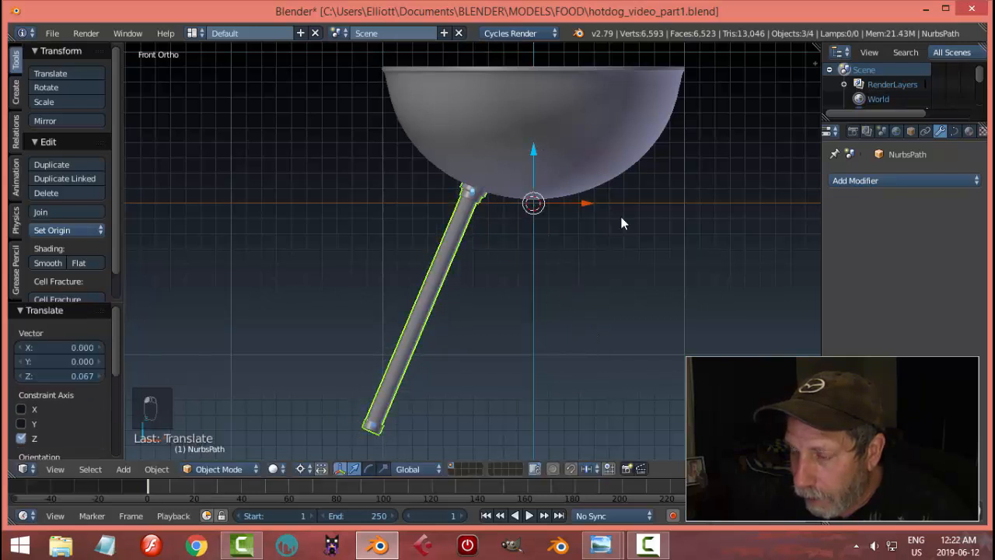
Duplicate the repositioned leg in place and rotate the copy 90° about the global Z axis around the 3D cursor.
key("KP_1")
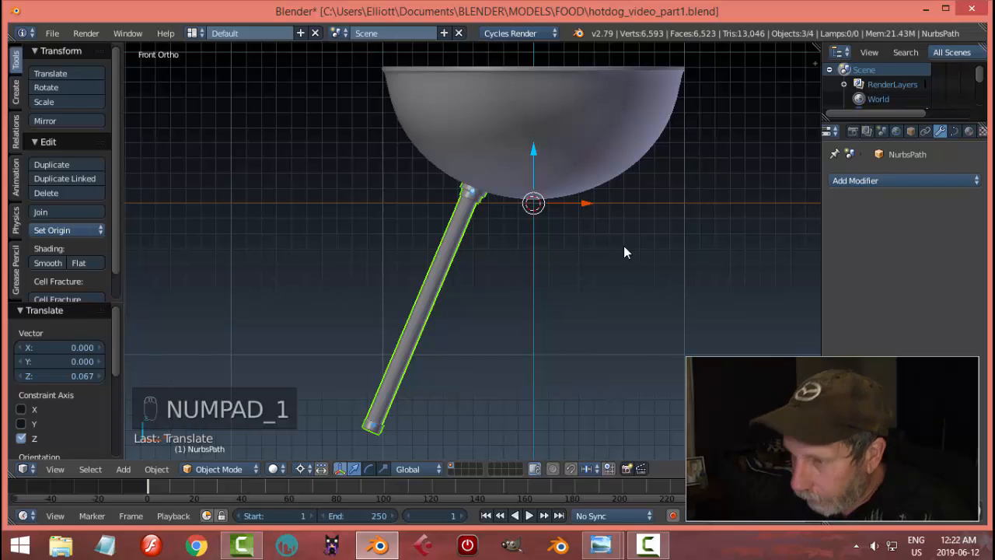
middle_click_drag(602, 266, 534, 267, "shift")
key("shift+d")
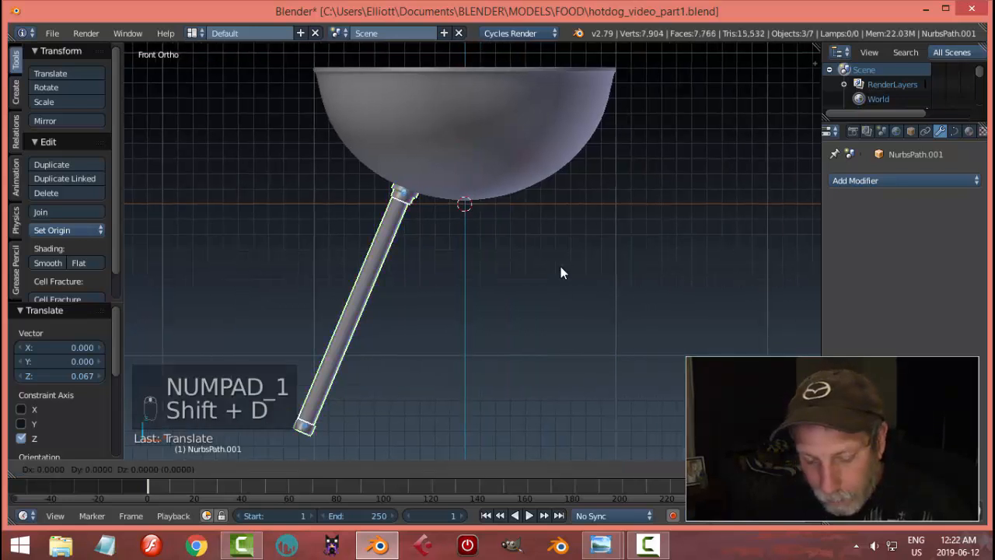
key("r")
type("z")
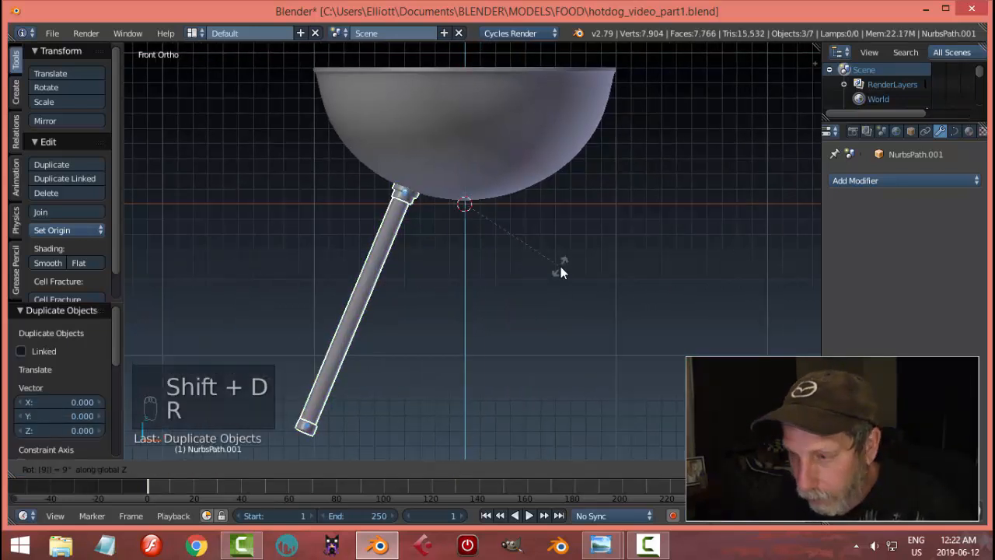
type("90")
key("Return")
Create the third leg by duplicating the second in place and rotating it another 90° about the global Z axis.
key("shift+d")
type("r")
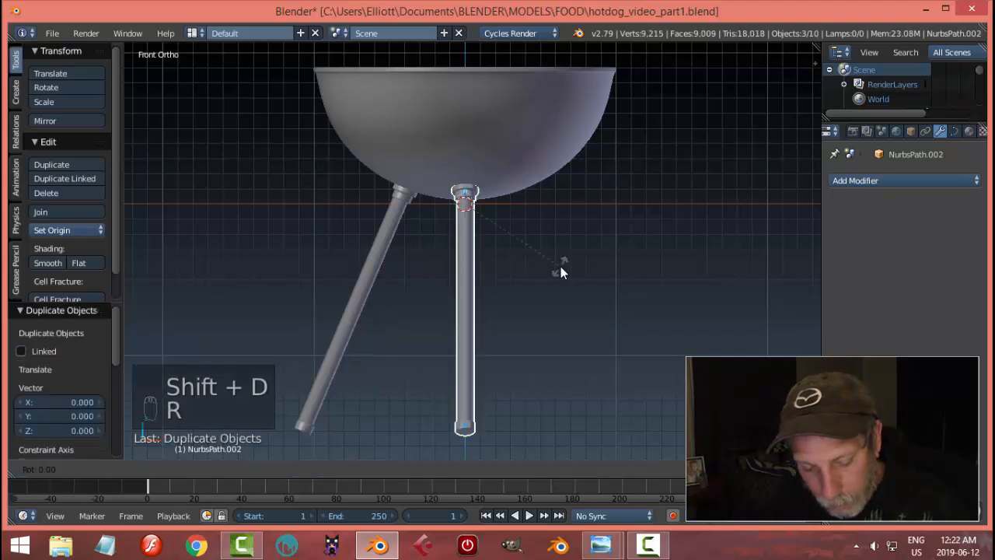
type("z90")
key("Return")
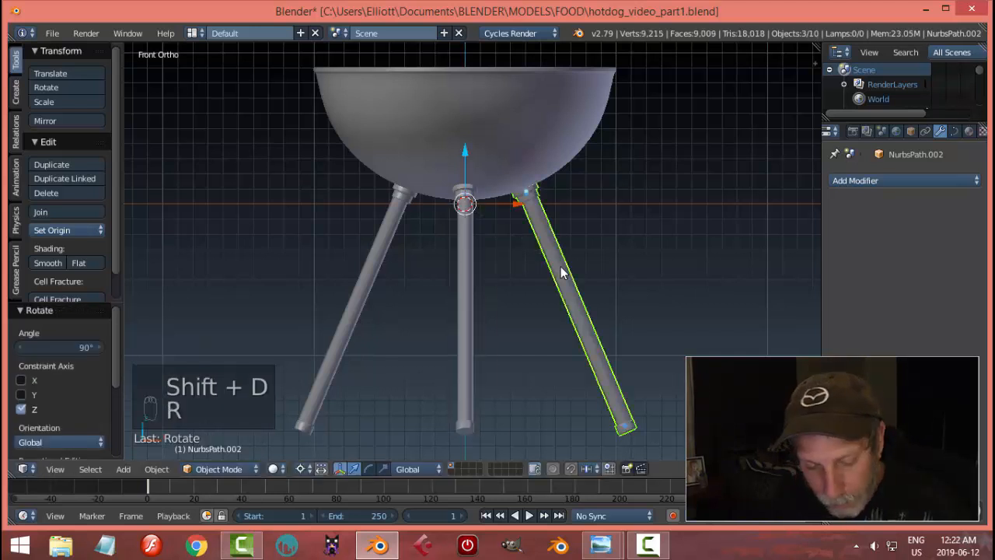
Create the fourth leg by duplicating the third in place and rotating it 90° about the global Z axis.
key("shift+d")
type("rz90")
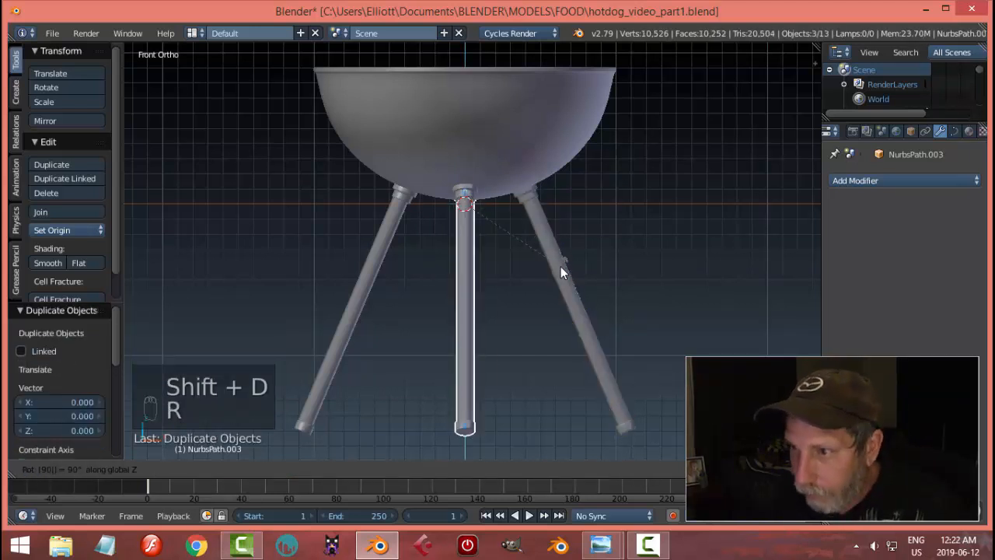
key("Return")
key("a")
middle_click_drag(607, 253, 566, 254)
scroll(568, 268, "up", 2)
With the pivot point set to Median Point, add an 18-vertex circle under the bowl and lower it about 0.455 along Z.
left_click(303, 469)
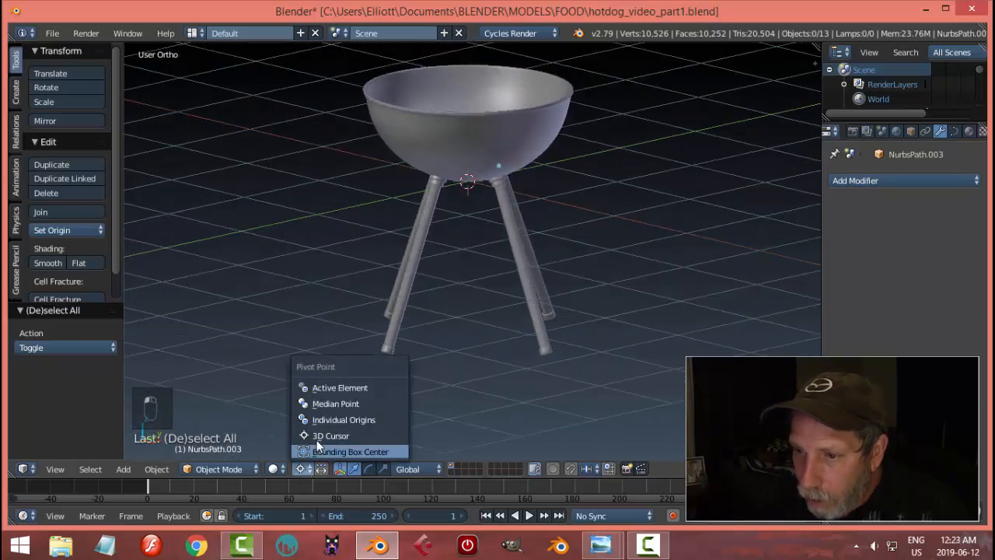
left_click(326, 406)
middle_click_drag(559, 311, 553, 309)
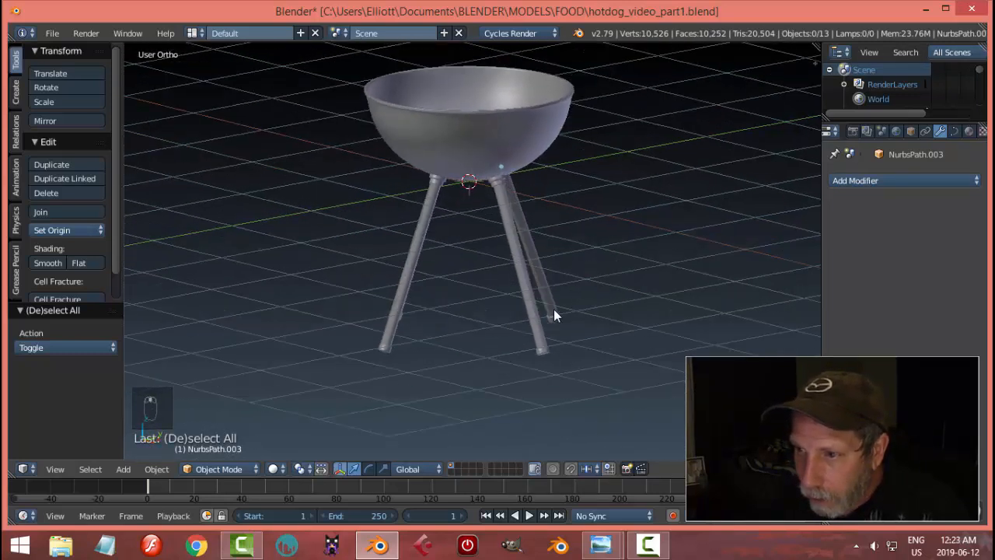
key("shift+a")
mouse_move(553, 308)
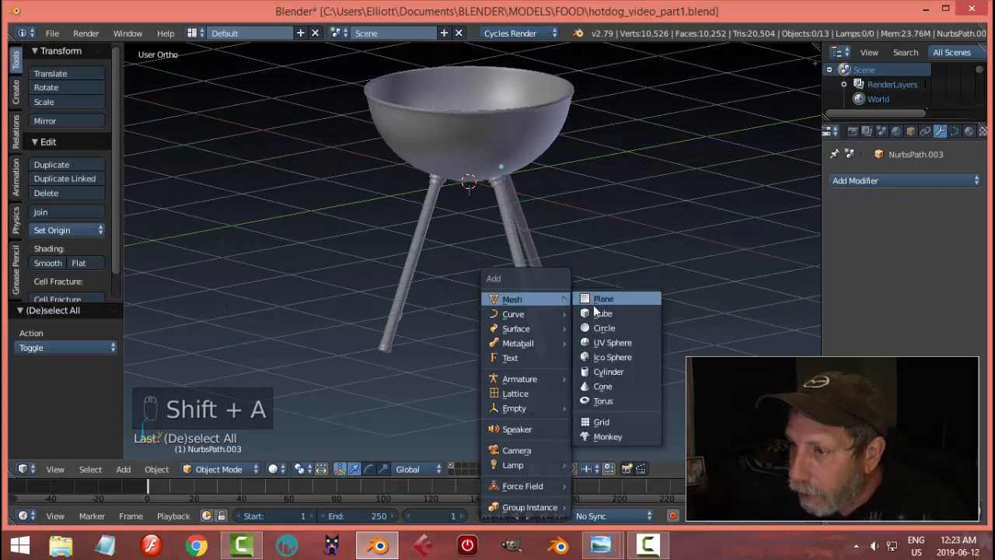
left_click(604, 327)
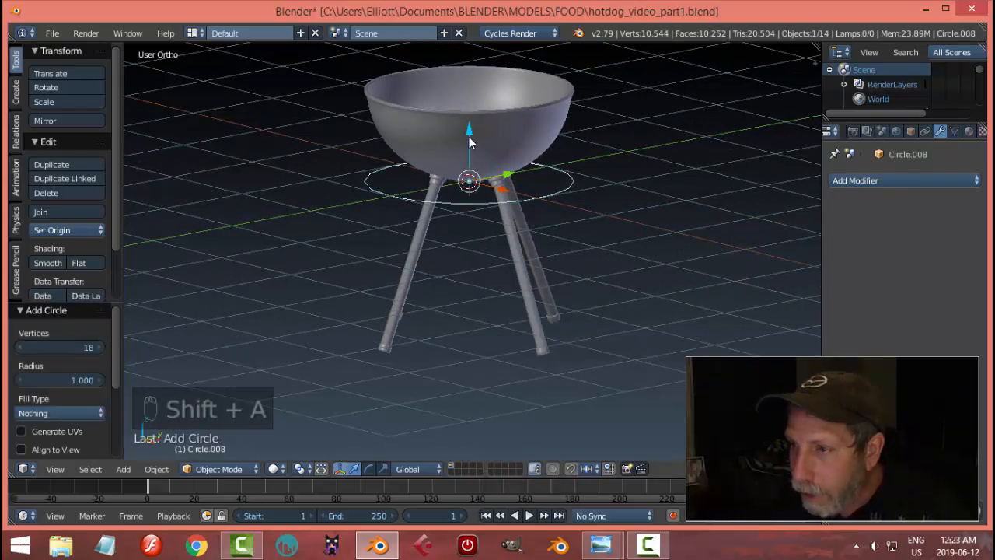
left_click_drag(468, 137, 478, 185)
In Edit Mode, scale the circle by about 0.462 and again by about 1.337 so it spans between the four legs.
key("Tab")
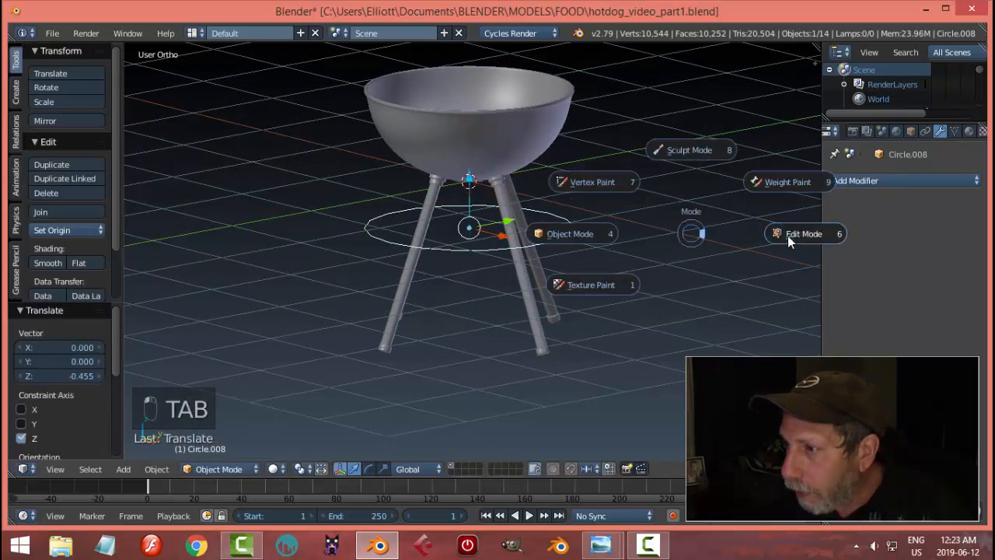
left_click(788, 236)
key("s")
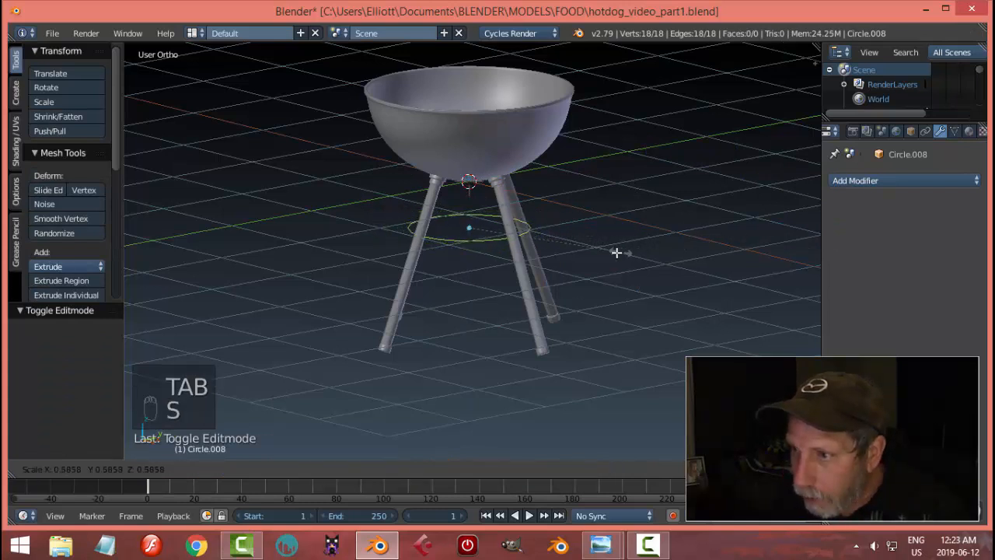
left_click(584, 257)
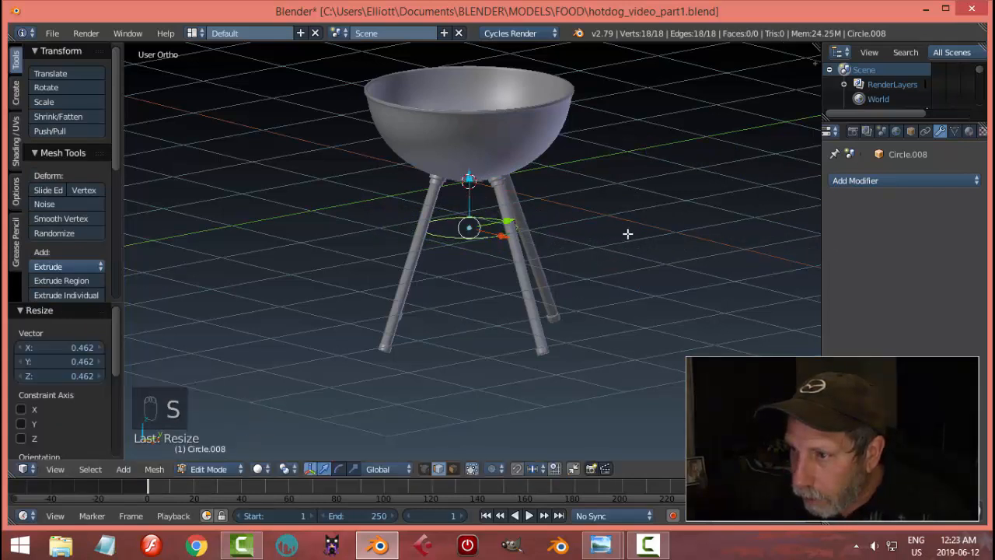
mouse_move(629, 231)
middle_mouse_down()
mouse_move(568, 239)
mouse_move(620, 229)
middle_mouse_up()
key("s")
left_click(599, 246)
scroll(597, 253, "up", 3)
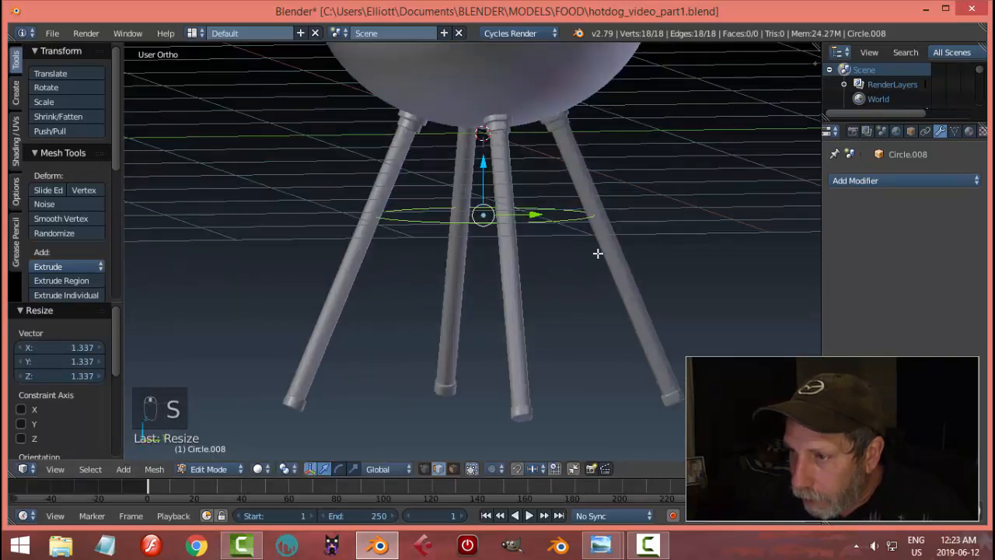
Extrude the circle's edges in Edge select mode and move them down about 0.065 along Z to form a band.
key("KP_1")
scroll(599, 253, "up", 2)
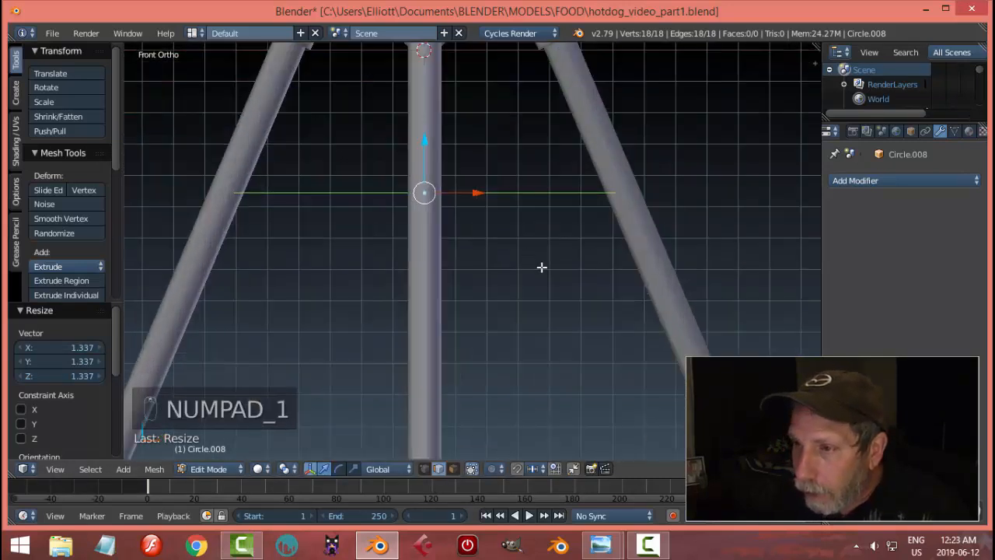
middle_click_drag(542, 267, 576, 302, "shift")
key("ctrl+Tab")
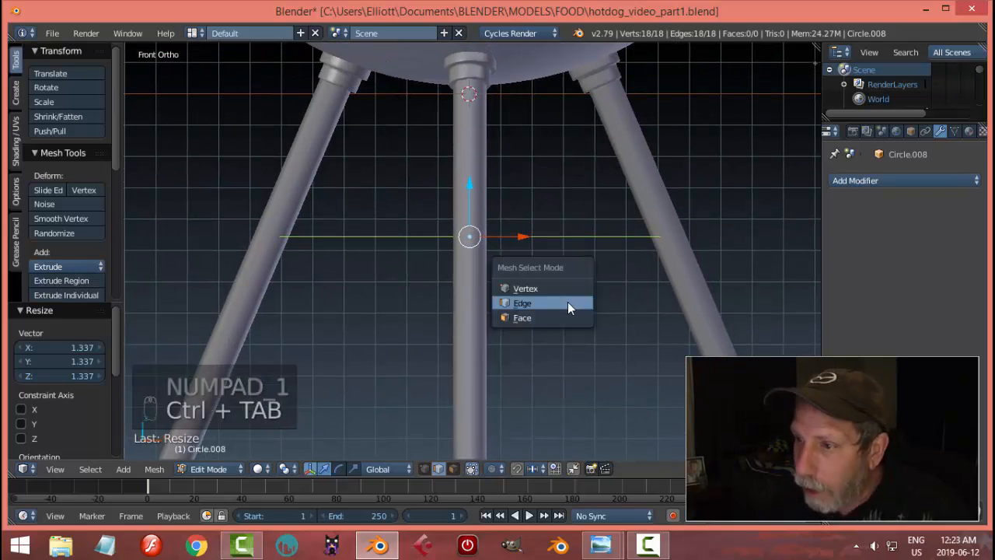
left_click(568, 302)
key("e")
right_click(564, 293)
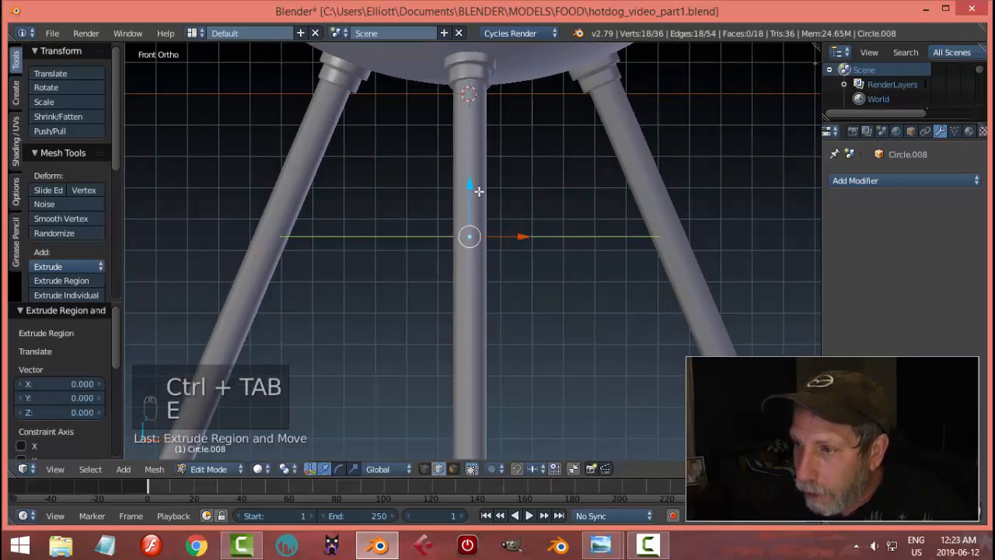
left_click_drag(473, 186, 475, 207)
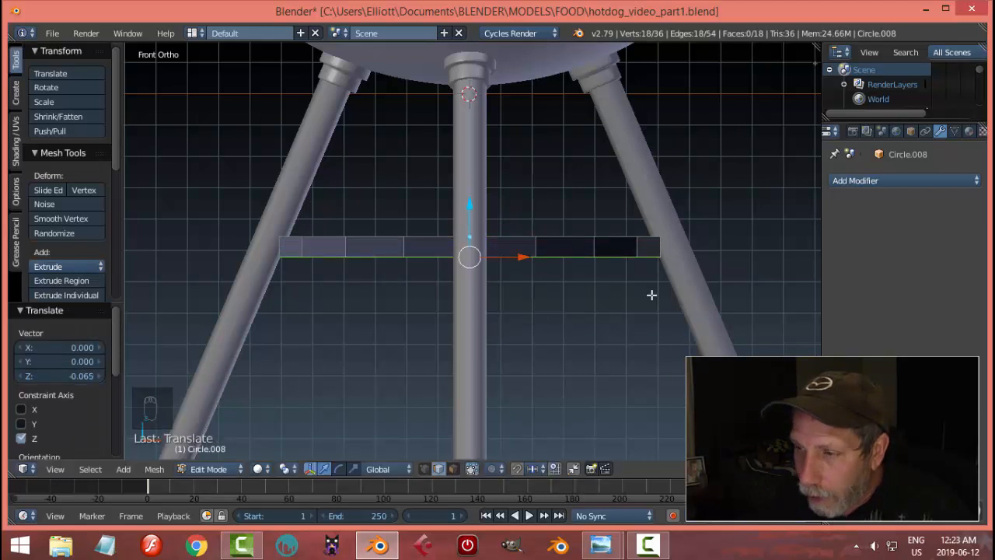
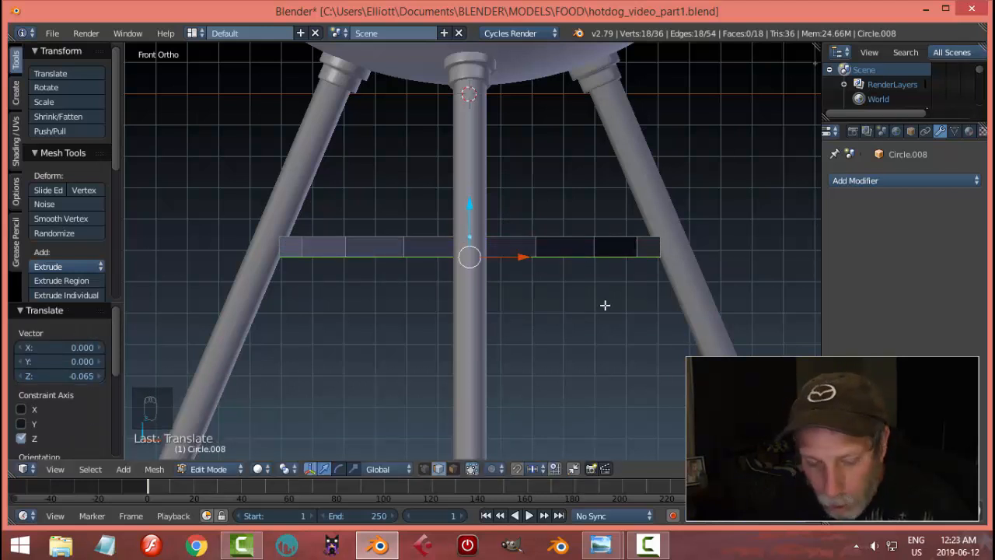
Select the whole band and recalculate its normals to face outward.
key("a")
key("a")
key("a")
key("ctrl+n")
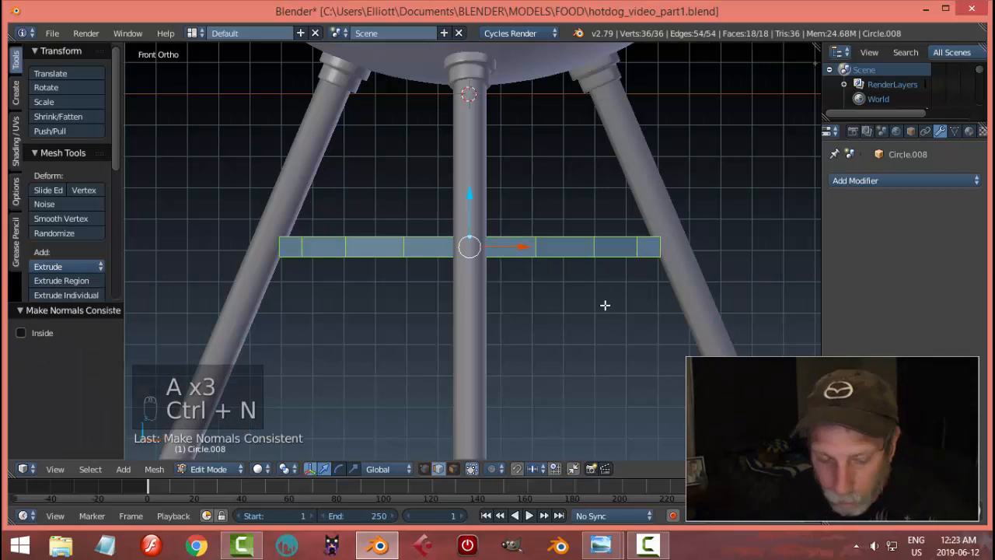
key("a")
Extrude all of the band's faces and offset them inward with Shrink/Fatten by about 0.046 to give the ring thickness.
middle_click_drag(611, 306, 734, 321)
key("a")
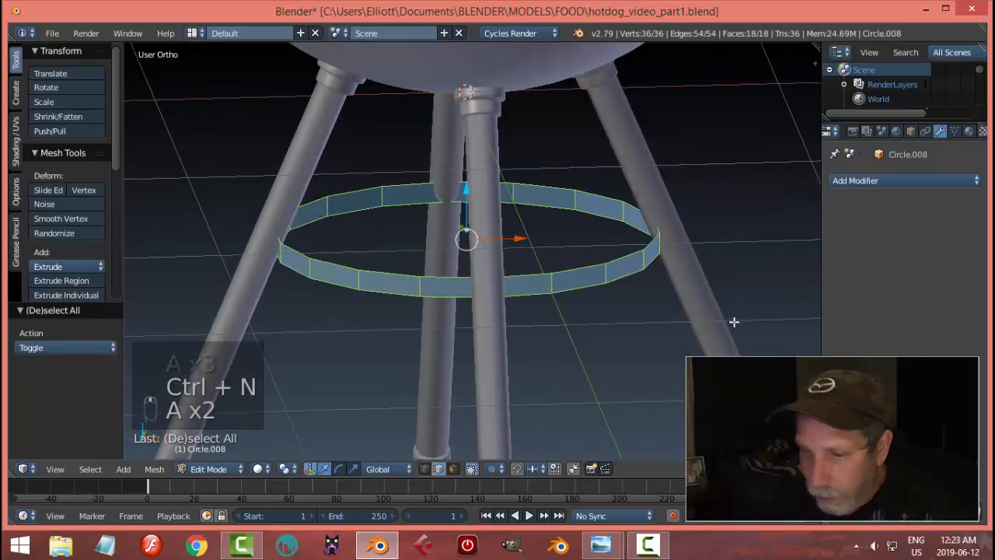
key("e")
key("alt+s")
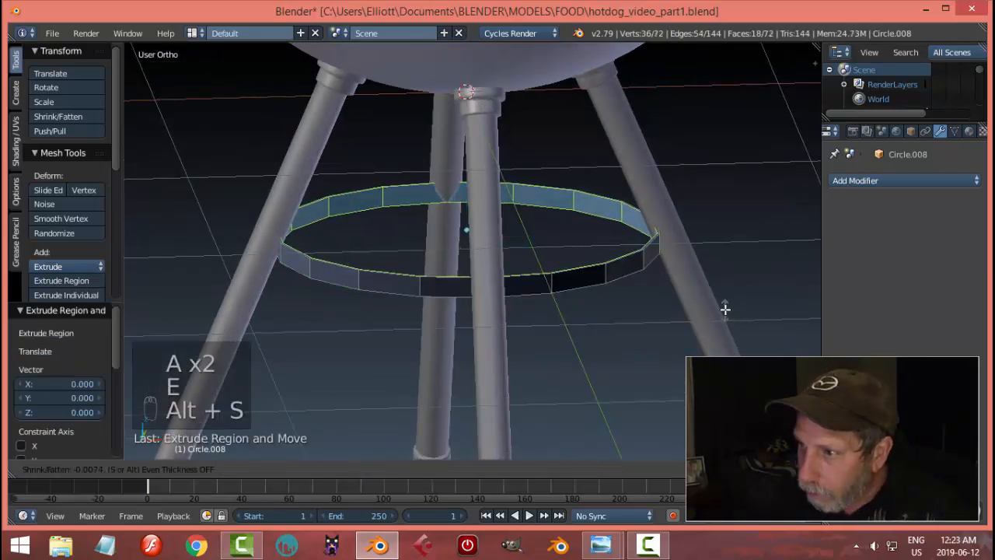
left_click(712, 251)
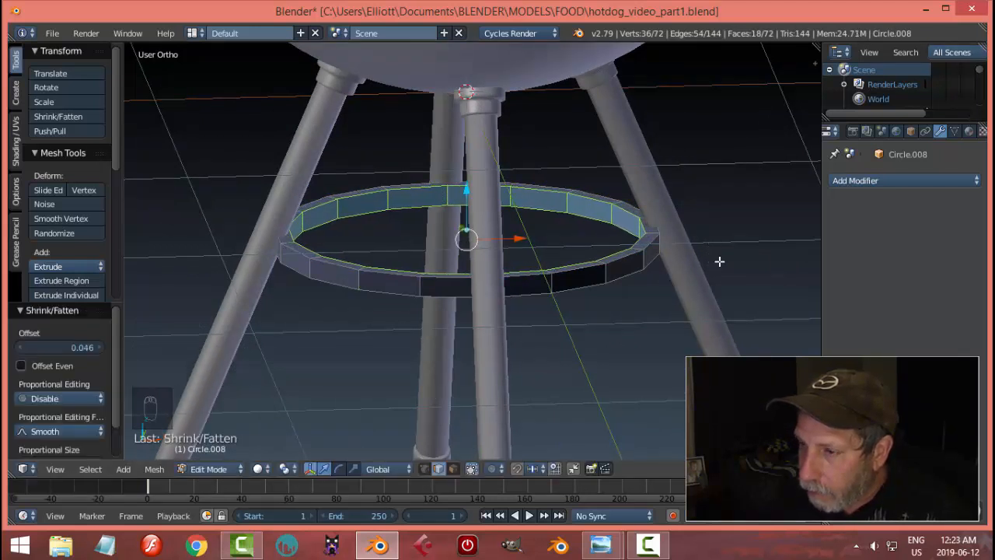
Recalculate the normals of the entire thickened ring to point outward.
key("a")
key("a")
key("a")
key("ctrl+n")
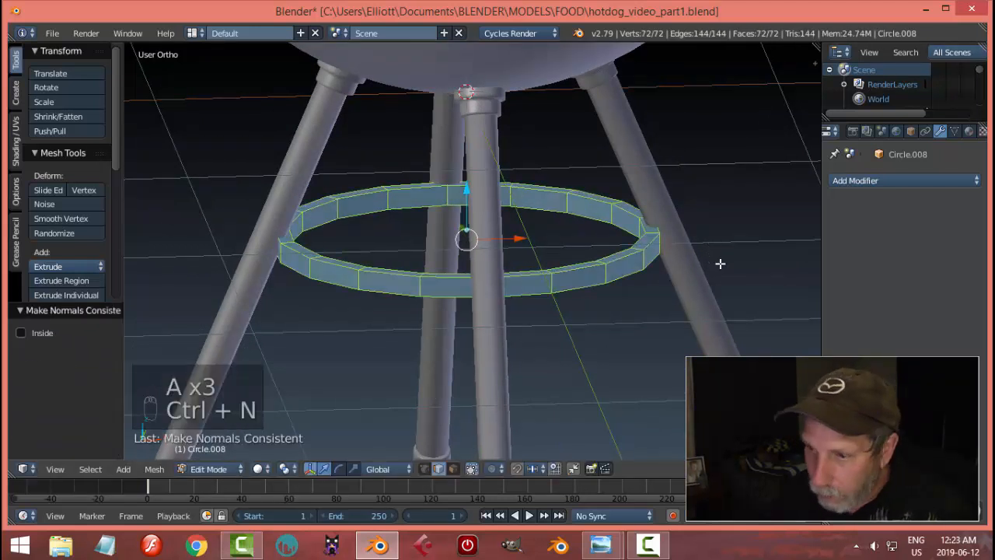
key("a")
Select the ring's four circular edge loops and bevel them by about 0.013 with 2 segments.
scroll(701, 272, "up", 2)
right_click(689, 263, "alt")
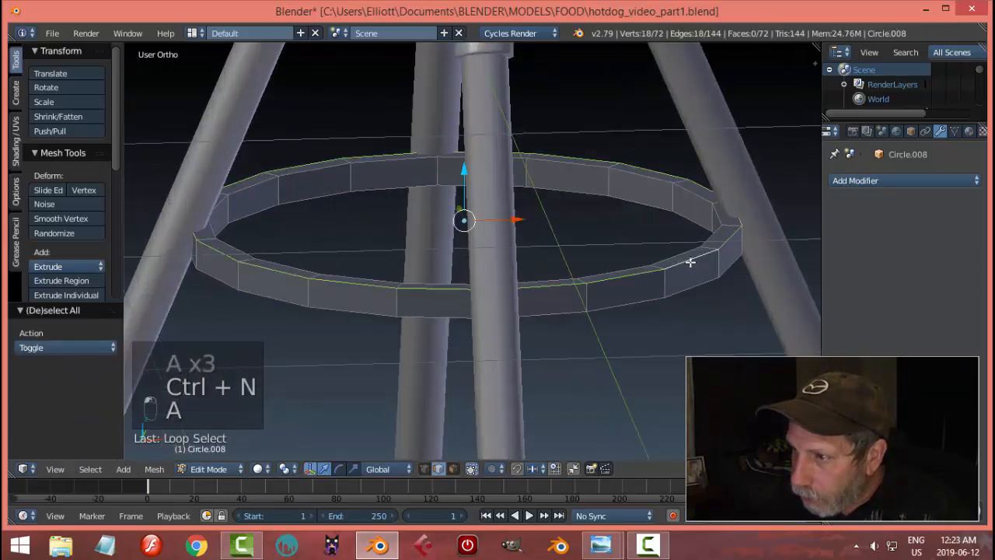
right_click(657, 205, "alt+shift")
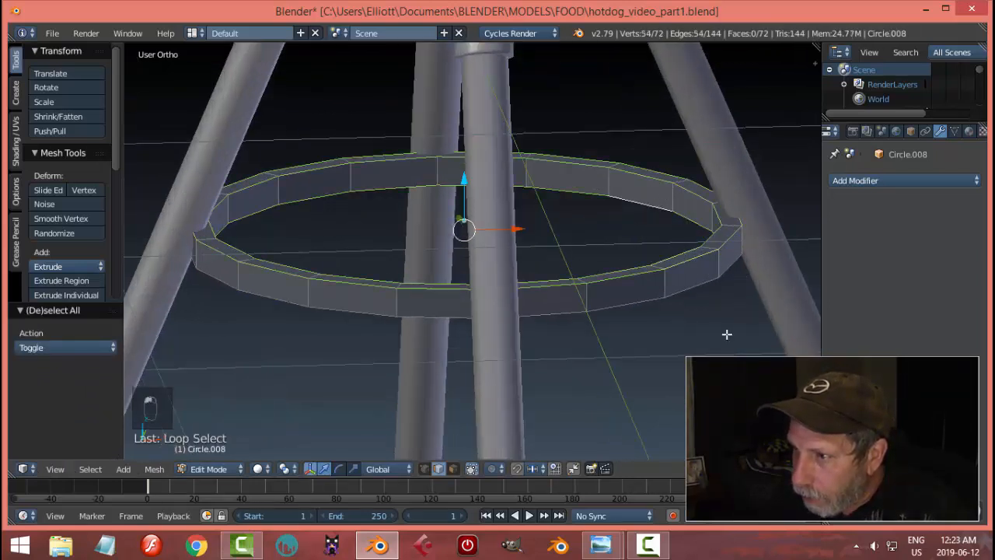
mouse_move(724, 334)
middle_mouse_down()
mouse_move(688, 267)
mouse_move(704, 327)
mouse_move(726, 349)
middle_mouse_up()
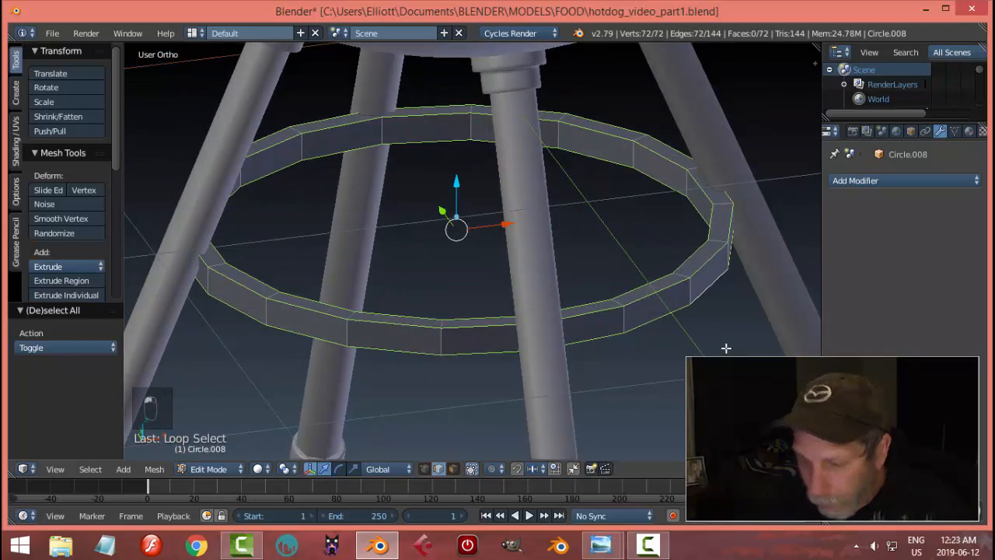
key("ctrl+b")
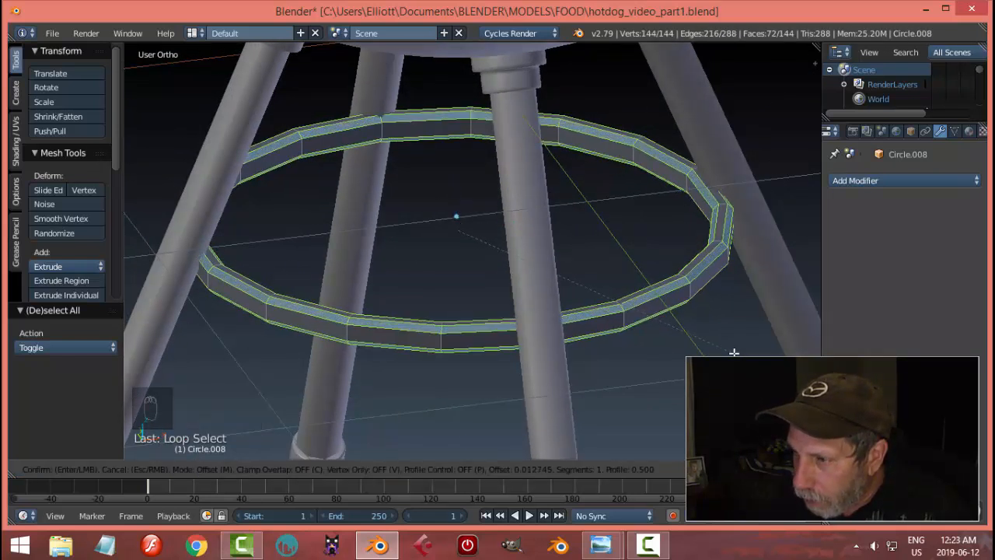
left_click(734, 352)
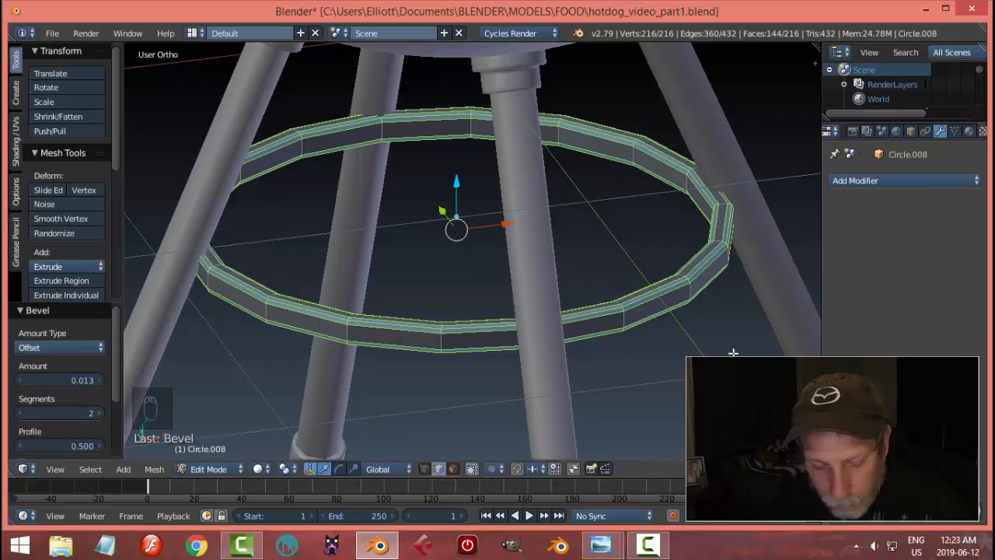
key("a")
Return to Object Mode and give the ring a Subdivision Surface modifier and smooth shading.
key("Tab")
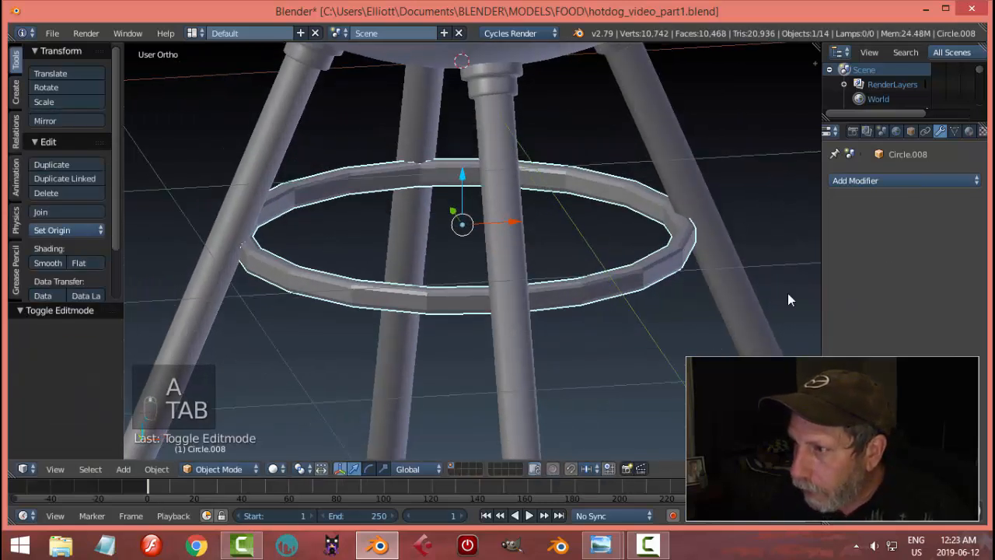
left_click(888, 181)
left_click(671, 422)
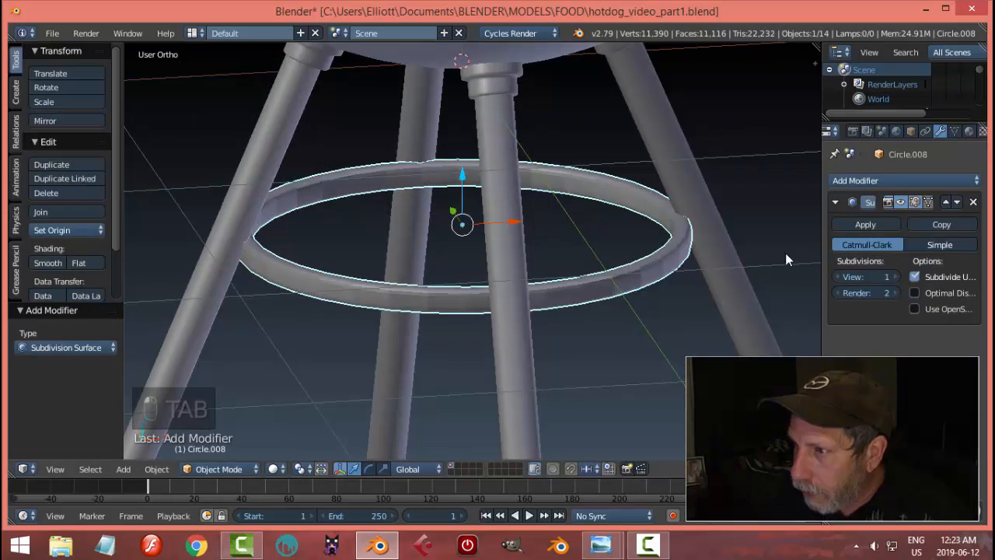
left_click(51, 263)
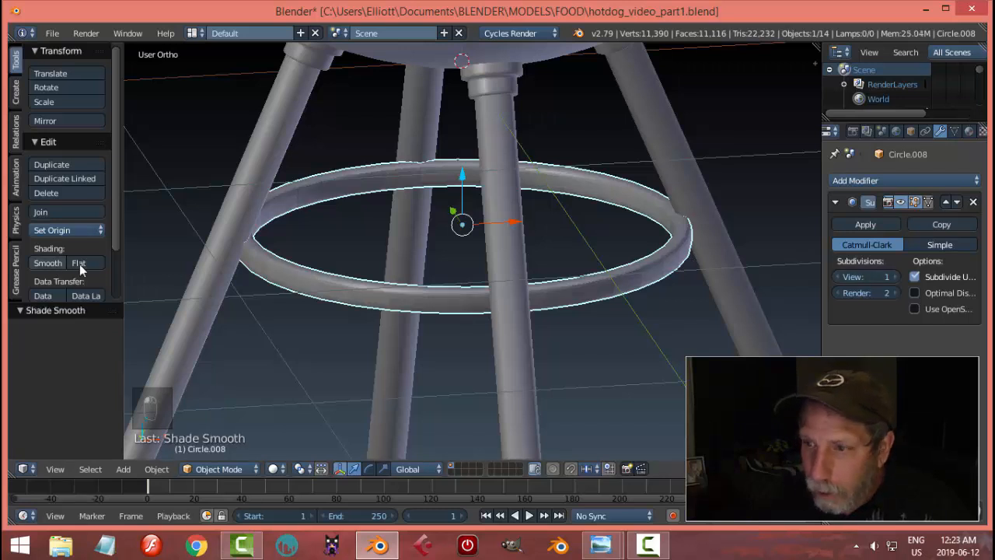
Scale the support ring between the legs along the Z axis only to adjust its height.
key("a")
mouse_move(687, 294)
middle_mouse_down()
mouse_move(642, 301)
mouse_move(622, 253)
mouse_move(640, 269)
mouse_move(566, 298)
mouse_move(542, 270)
mouse_move(565, 286)
mouse_move(557, 297)
mouse_move(503, 285)
mouse_move(552, 252)
mouse_move(582, 282)
mouse_move(670, 273)
mouse_move(669, 281)
mouse_move(533, 249)
mouse_move(533, 280)
middle_mouse_up()
right_click(542, 269)
key("s")
key("z")
left_click(567, 297)
key("a")
Save the model over the existing hotdog_video_part1.blend file.
scroll(667, 280, "down", 4)
key("ctrl+s")
left_click(533, 280)
Open the bowl in Edit Mode and turn off its Subdivision Surface display while editing.
middle_click_drag(645, 249, 505, 157)
right_click(505, 158)
middle_click_drag(599, 223, 550, 227)
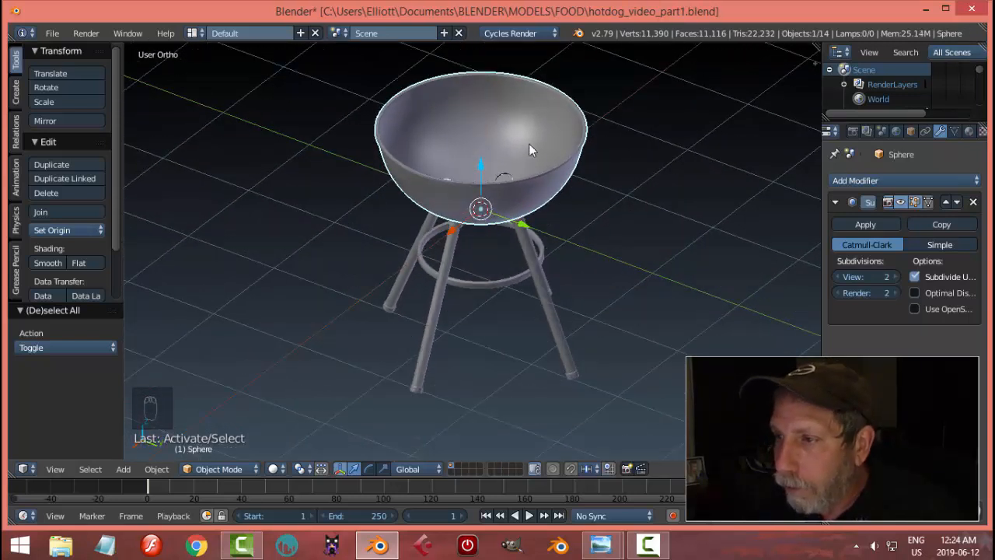
middle_click_drag(487, 143, 551, 194)
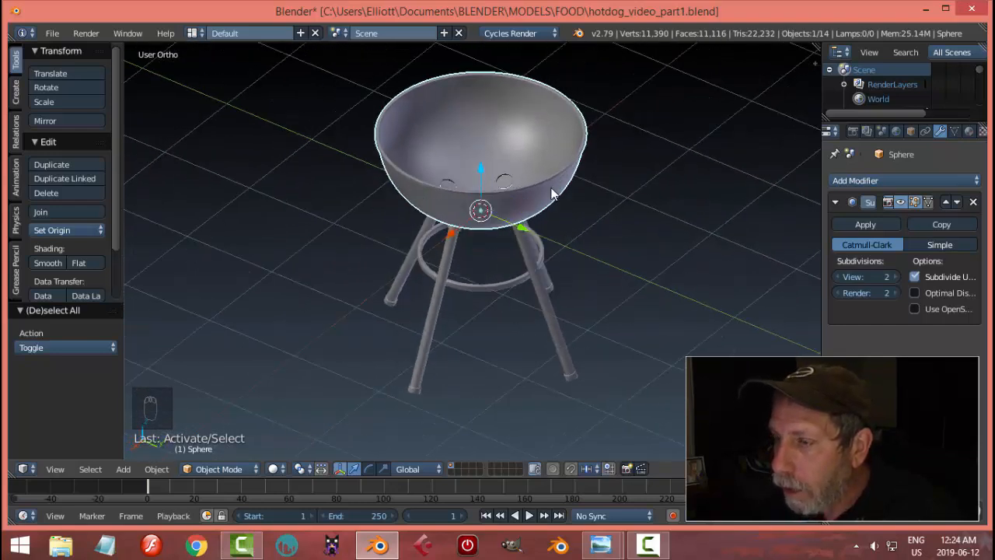
key("Tab")
left_click(659, 187)
scroll(520, 183, "up", 2)
middle_click_drag(515, 143, 541, 157)
left_click(899, 204)
middle_click_drag(815, 194, 674, 167)
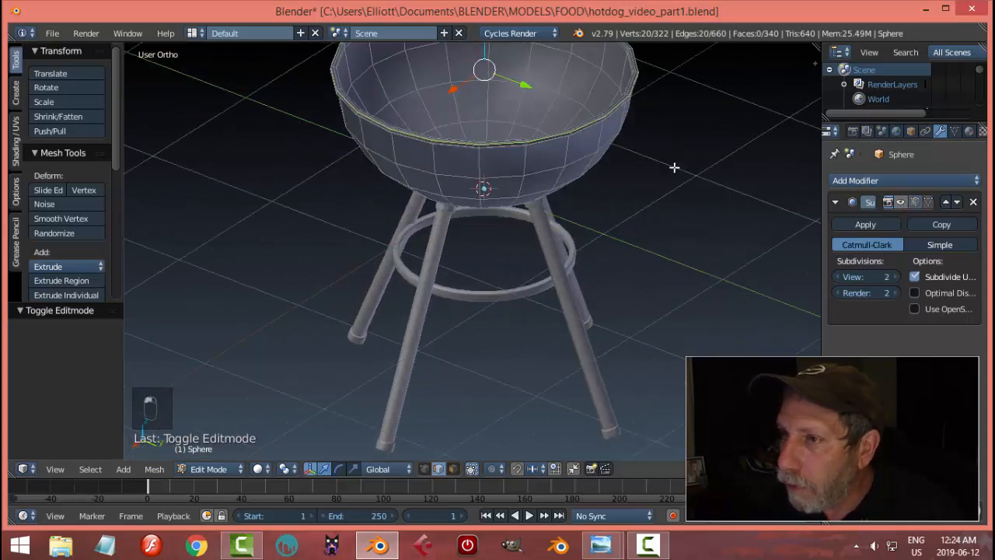
Select a horizontal edge loop partway up the bowl's inside, duplicate it in place and raise the copy about 0.172 along Z.
key("a")
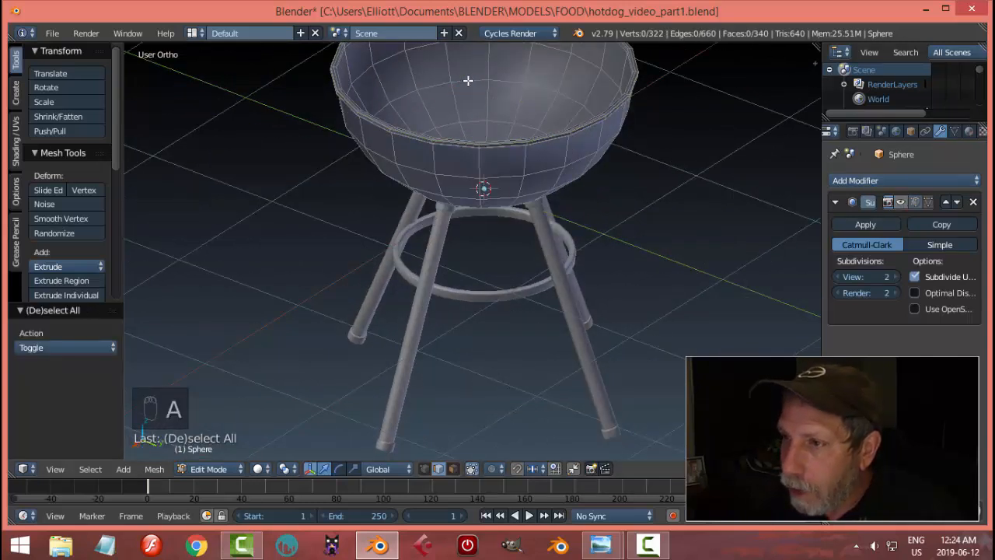
right_click(469, 81, "alt")
middle_click_drag(504, 146, 394, 201)
scroll(508, 127, "down", 2)
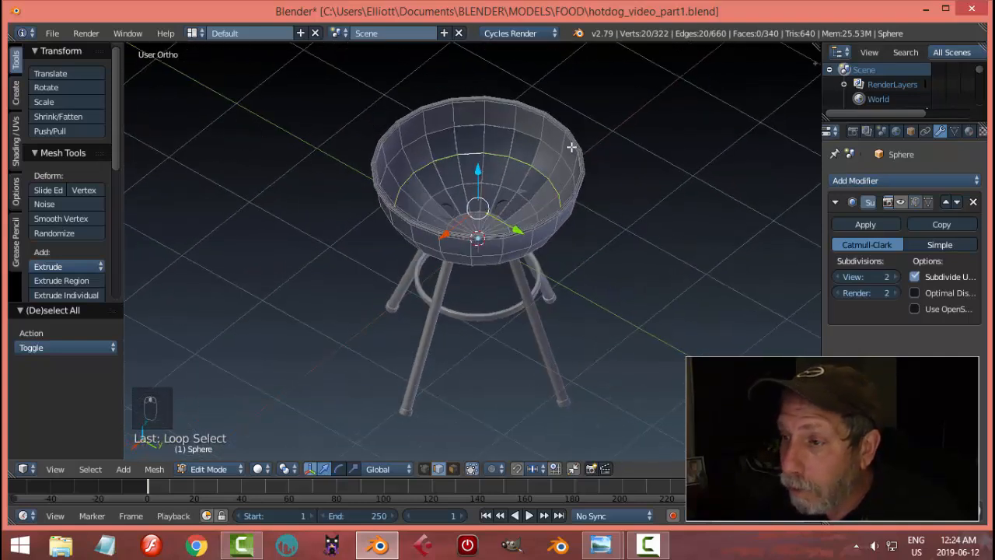
middle_click_drag(639, 214, 561, 186)
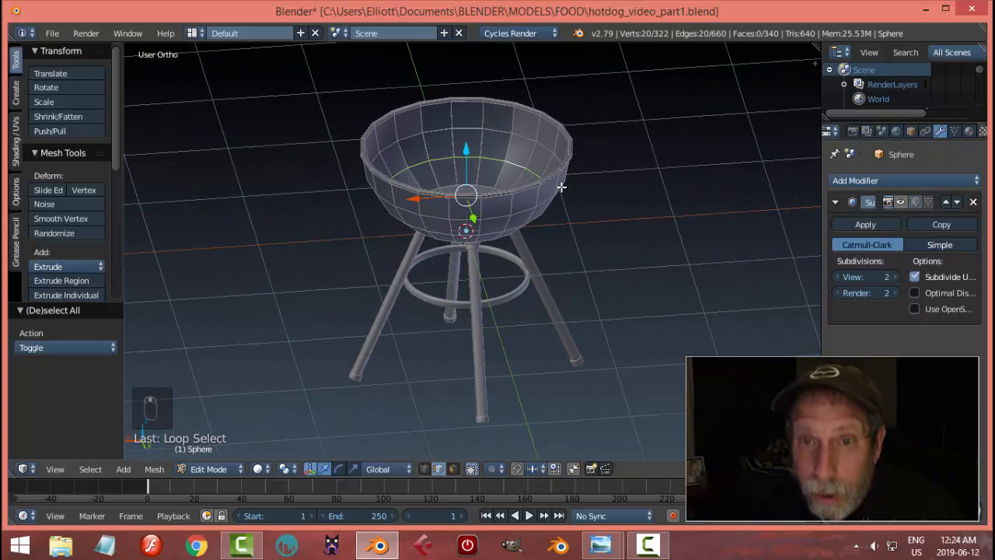
key("shift+d")
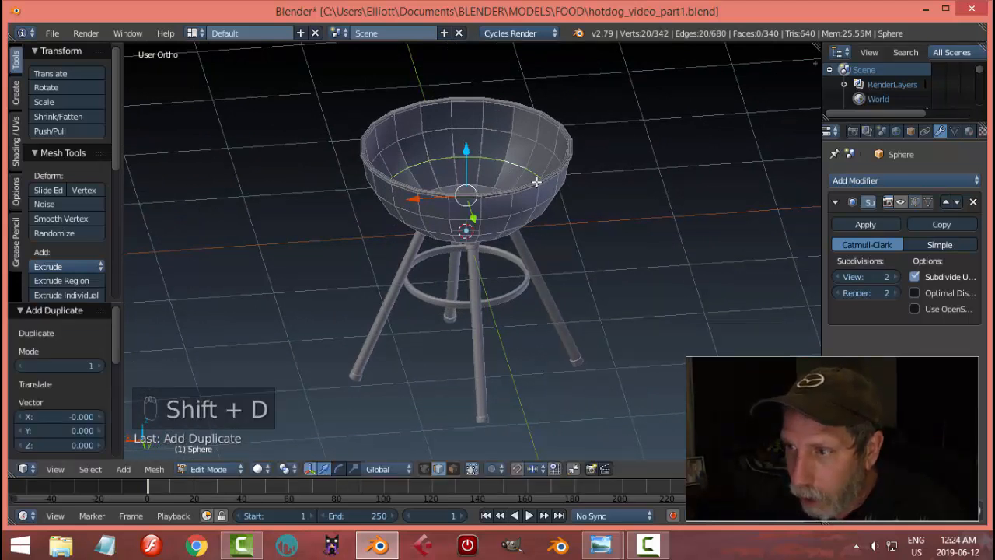
left_click(488, 140)
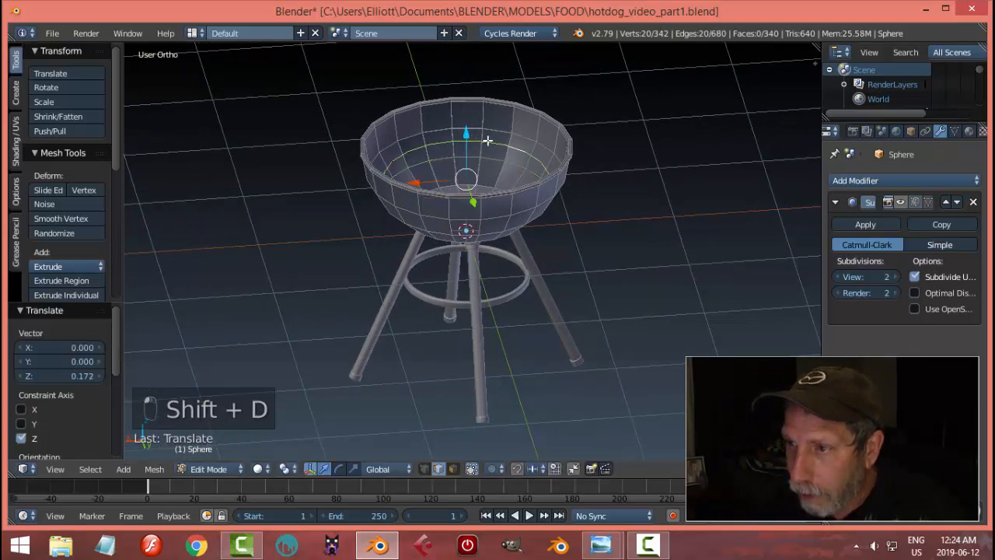
Separate the duplicated edge loop from the bowl as its own object and set its origin to its geometry.
key("p")
left_click(591, 155)
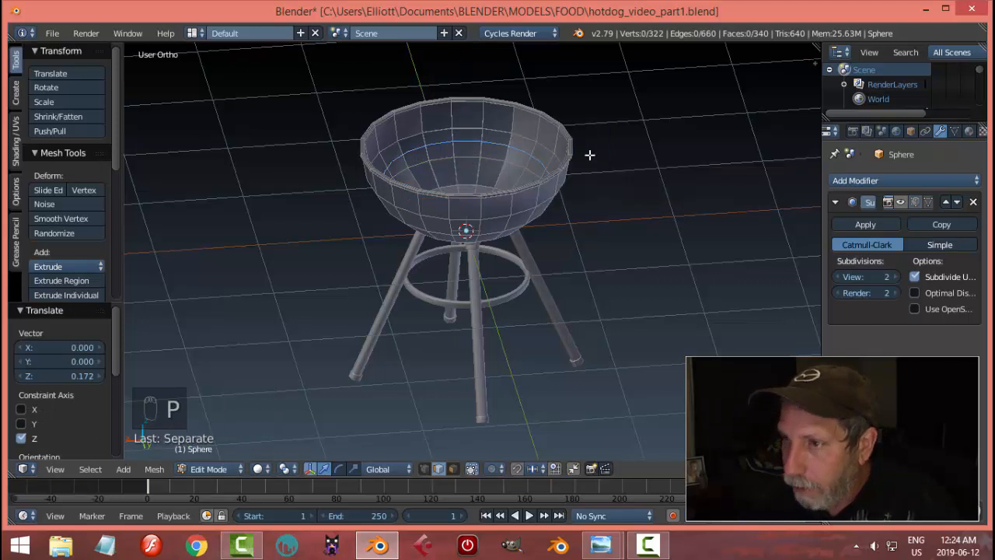
key("Tab")
left_click(501, 160)
right_click(497, 147)
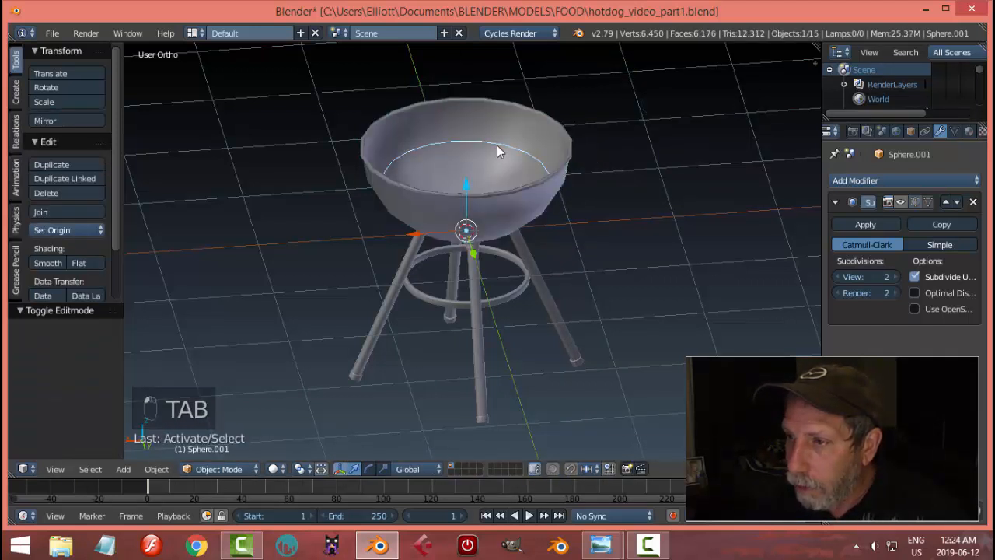
left_click(63, 233)
left_click(117, 262)
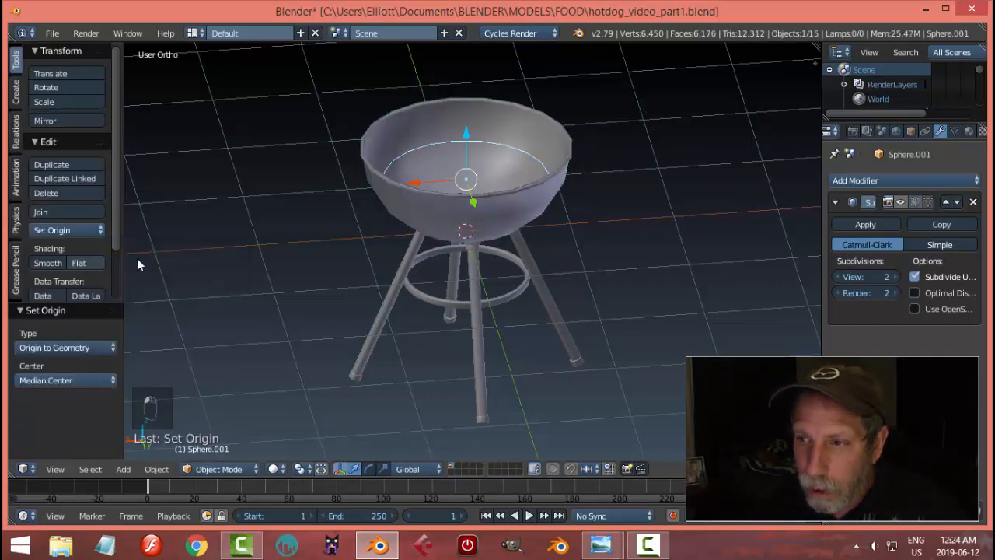
Fill the separated loop with a single face and raise it about 0.032 along Z inside the bowl.
middle_click_drag(389, 257, 506, 166)
key("Tab")
key("a")
key("a")
key("f")
left_click_drag(461, 139, 461, 134)
Scale the filled face up by about 1.16 so its edge reaches the bowl's inner wall.
key("s")
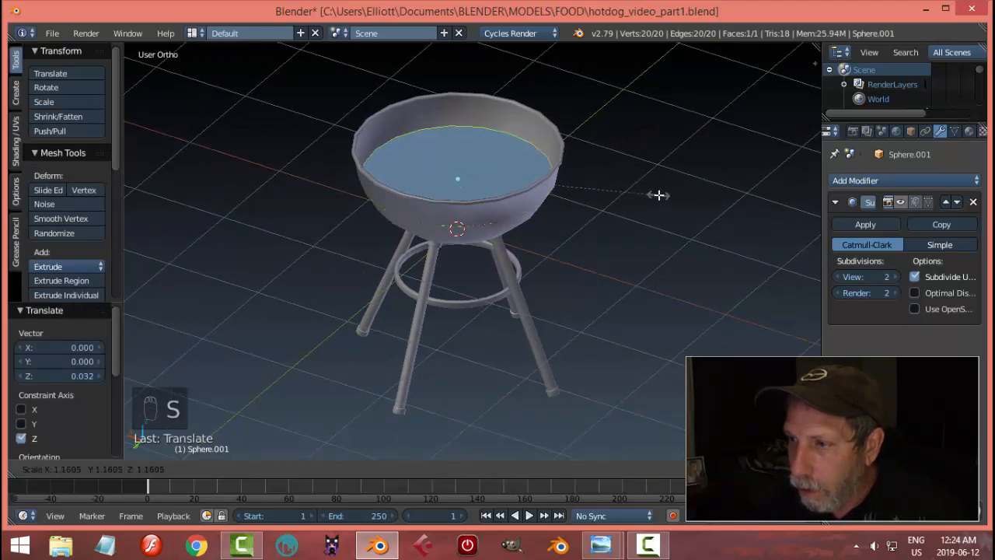
left_click(656, 196)
key("a")
scroll(589, 194, "down", 3)
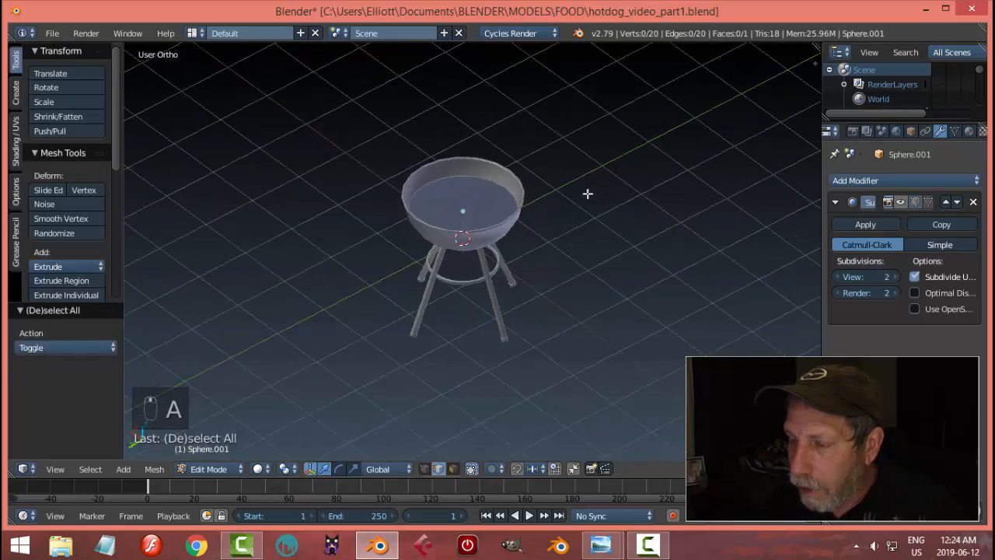
Return the inner disc to Object Mode and remove its Subdivision Surface modifier.
key("Tab")
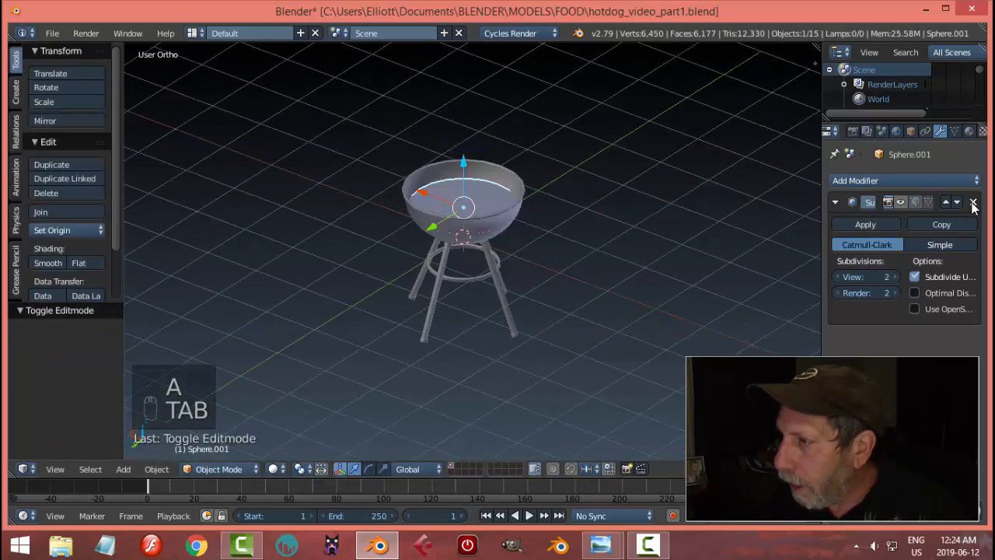
left_click(973, 203)
scroll(496, 241, "down", 2)
key("a")
scroll(529, 264, "down", 1)
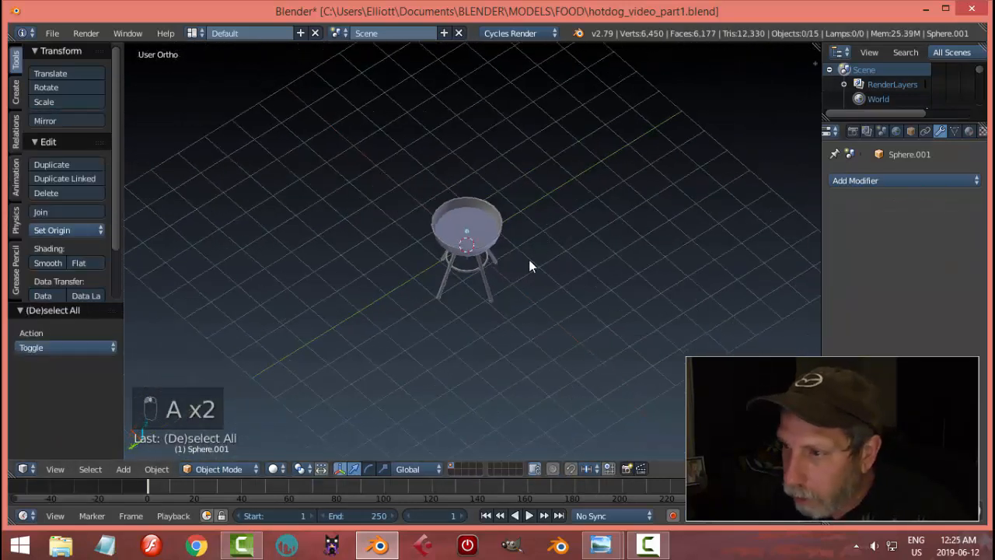
Select the bowl and turn its Subdivision Surface viewport display back on.
mouse_move(528, 266)
middle_mouse_down()
mouse_move(557, 185)
mouse_move(522, 267)
middle_mouse_up()
scroll(517, 262, "up", 6)
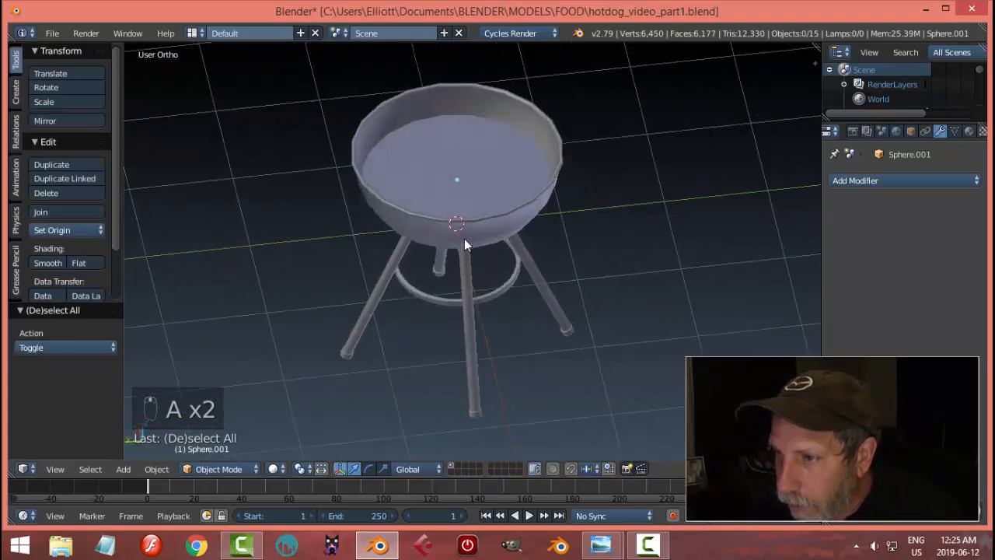
middle_click_drag(465, 239, 498, 213)
right_click(530, 194)
left_click(901, 203)
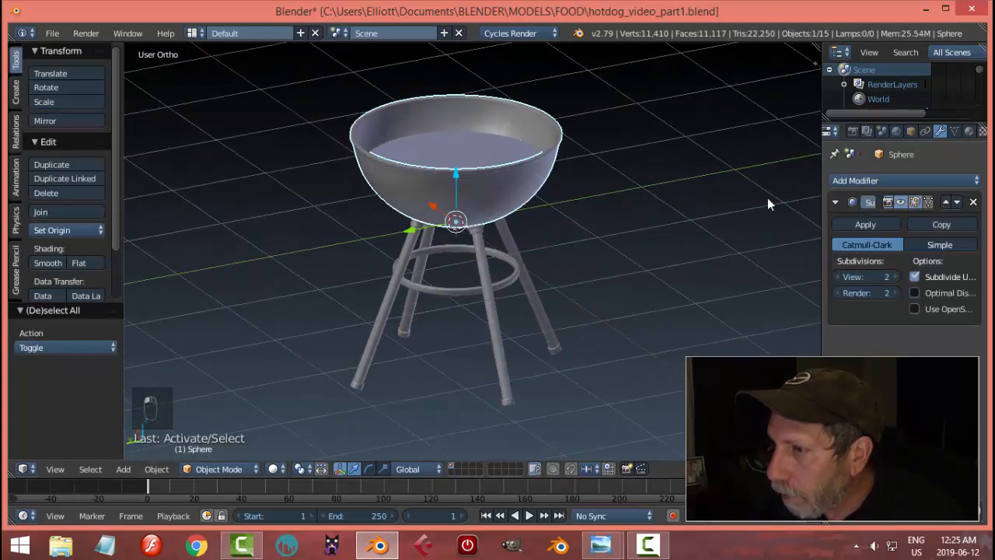
Select the inner disc and scale it to about 0.981 so it does not poke through the bowl.
key("a")
middle_click_drag(584, 178, 545, 229)
right_click(465, 194)
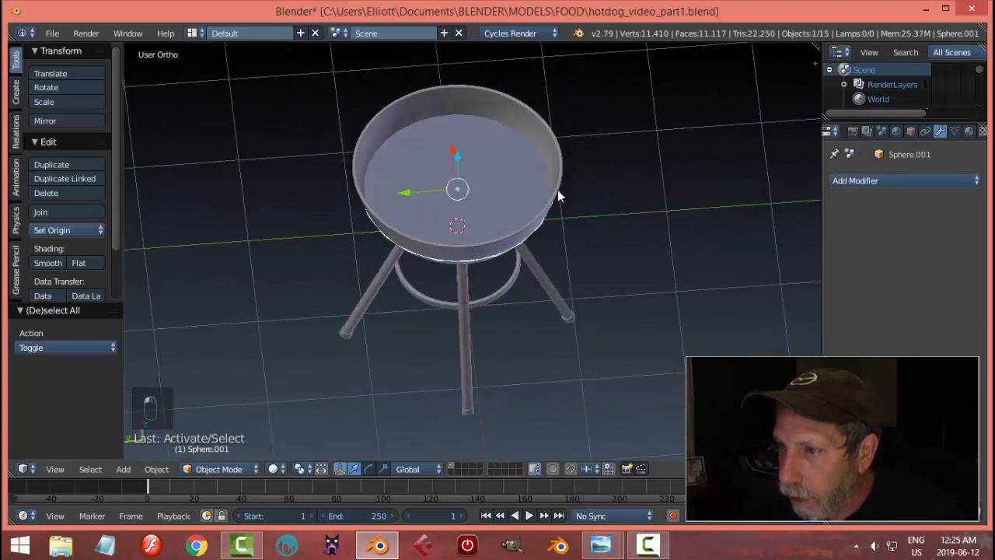
right_click(490, 142)
middle_click_drag(635, 200, 629, 177)
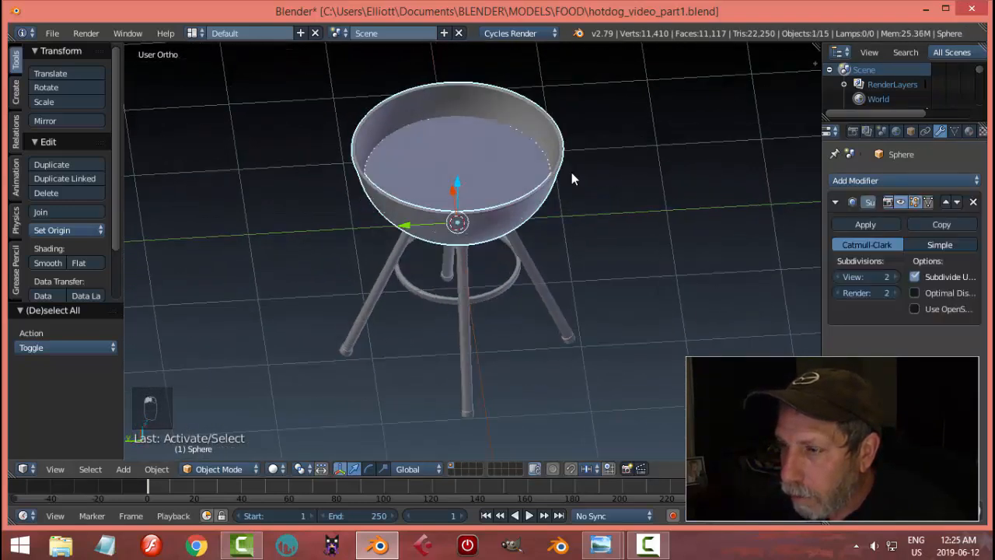
key("a")
right_click(501, 150)
key("s")
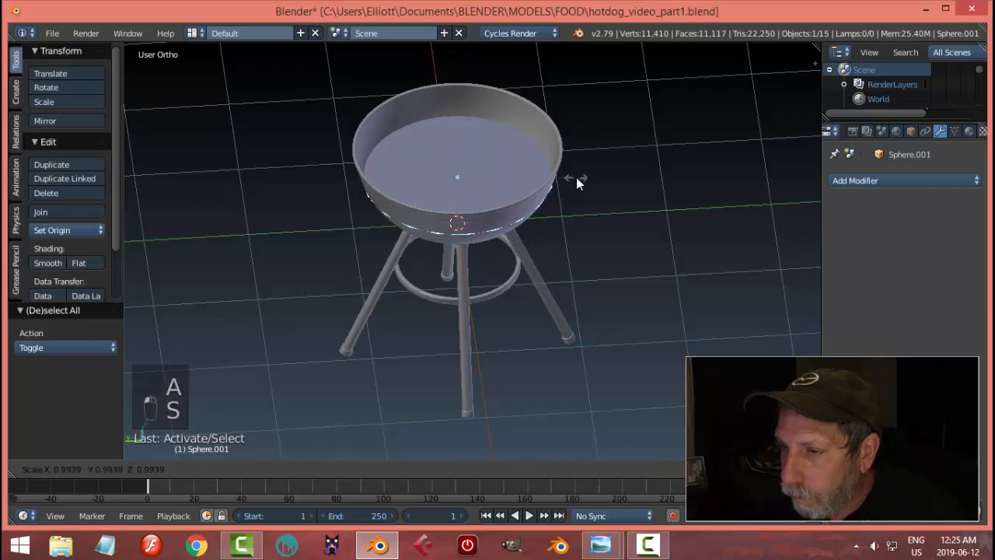
left_click(561, 180)
key("s")
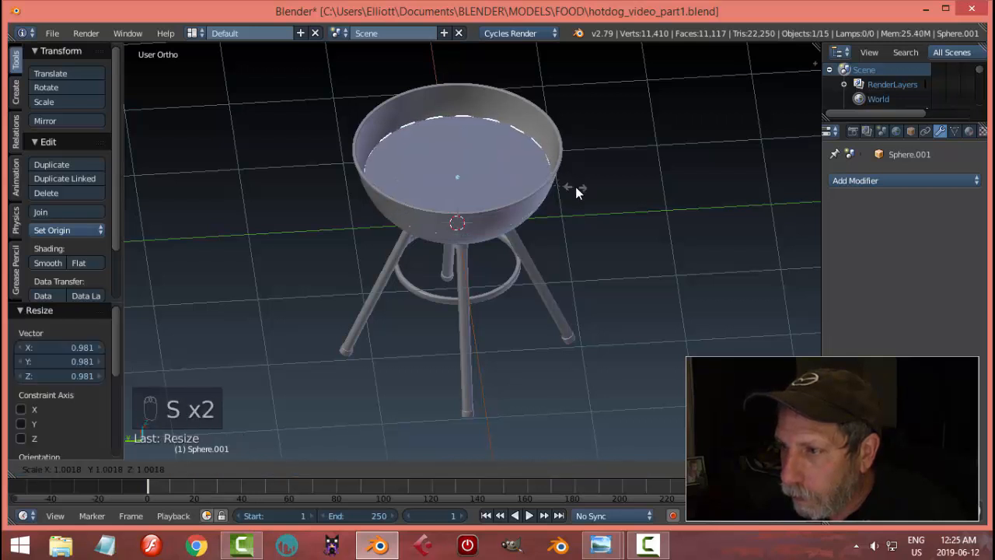
key("Escape")
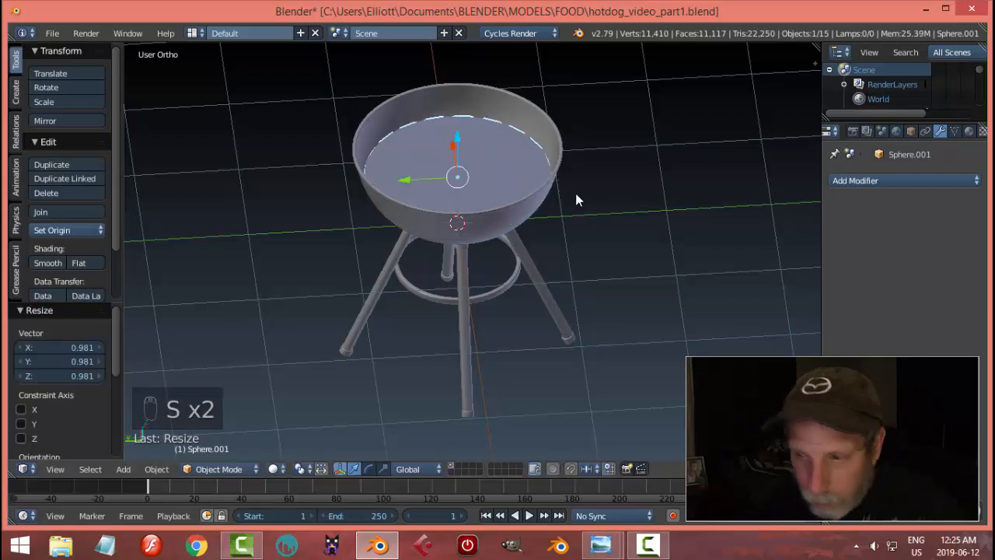
Deselect everything and save the model over the existing hotdog_video_part1.blend file.
key("a")
scroll(575, 202, "down", 3)
middle_click_drag(573, 226, 532, 235)
key("ctrl+s")
left_click(548, 256)
middle_click_drag(584, 230, 516, 268)
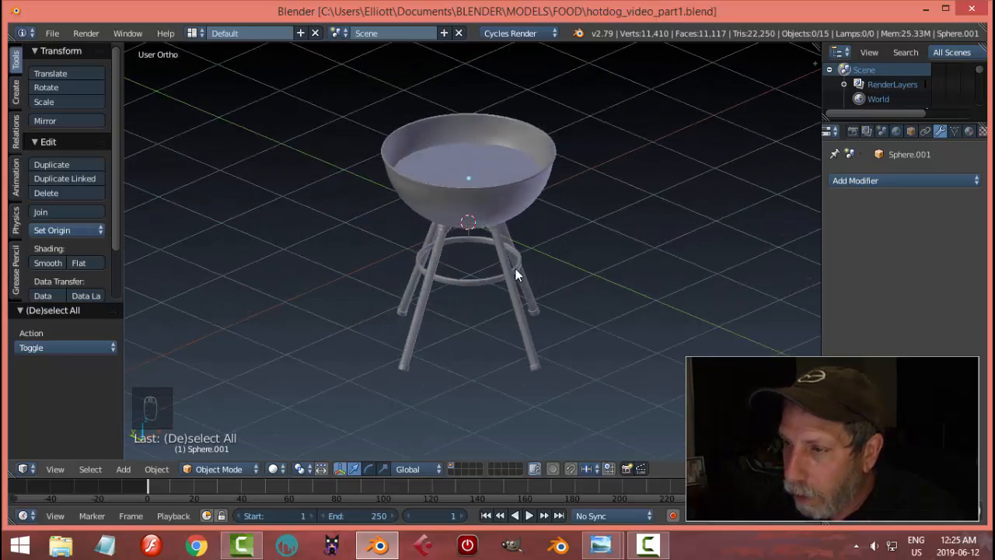
Set the bowl's origin to its geometry and snap the 3D cursor to the selected bowl.
middle_click_drag(528, 204, 556, 264)
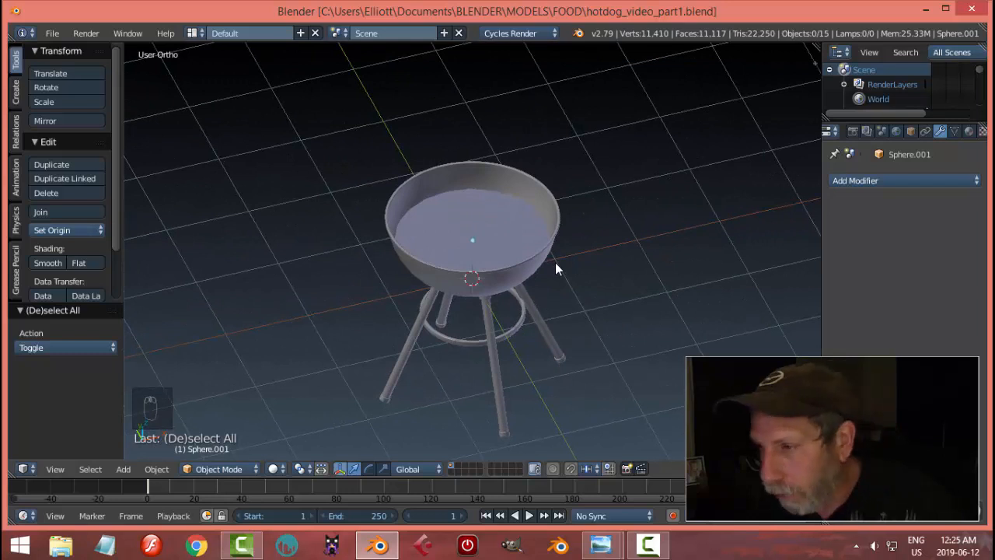
right_click(555, 262)
key("a")
right_click(539, 187)
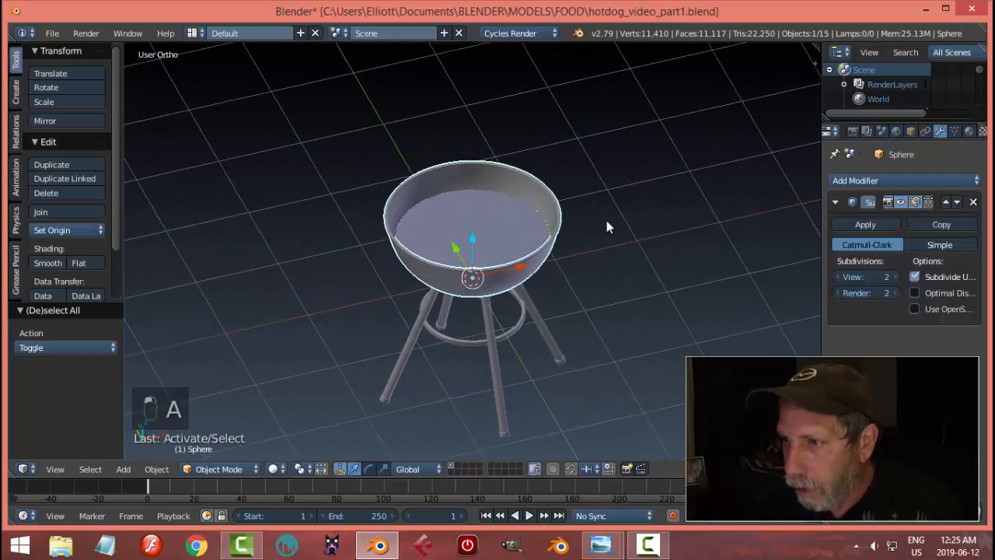
middle_click_drag(606, 223, 610, 200)
left_click(49, 227)
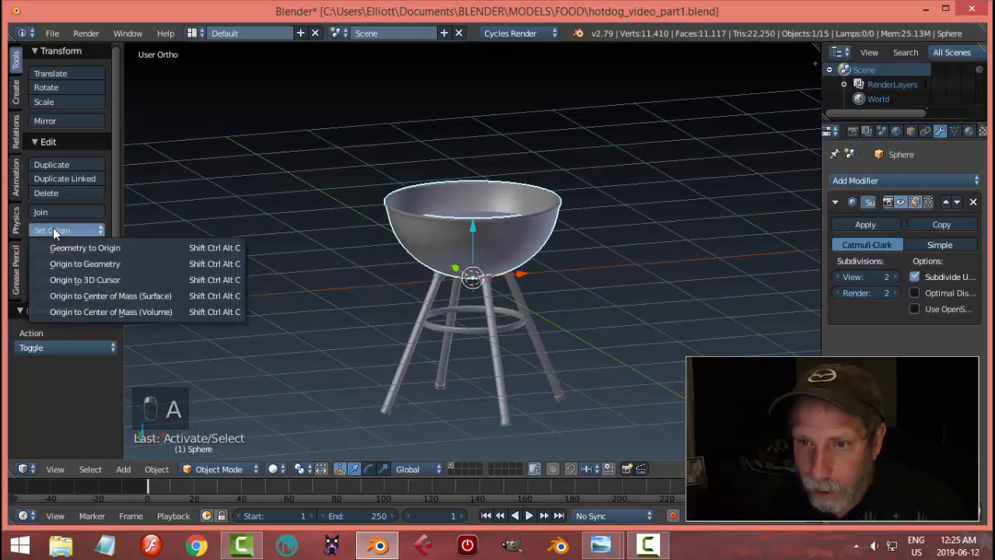
left_click(75, 261)
middle_click_drag(459, 234, 478, 251)
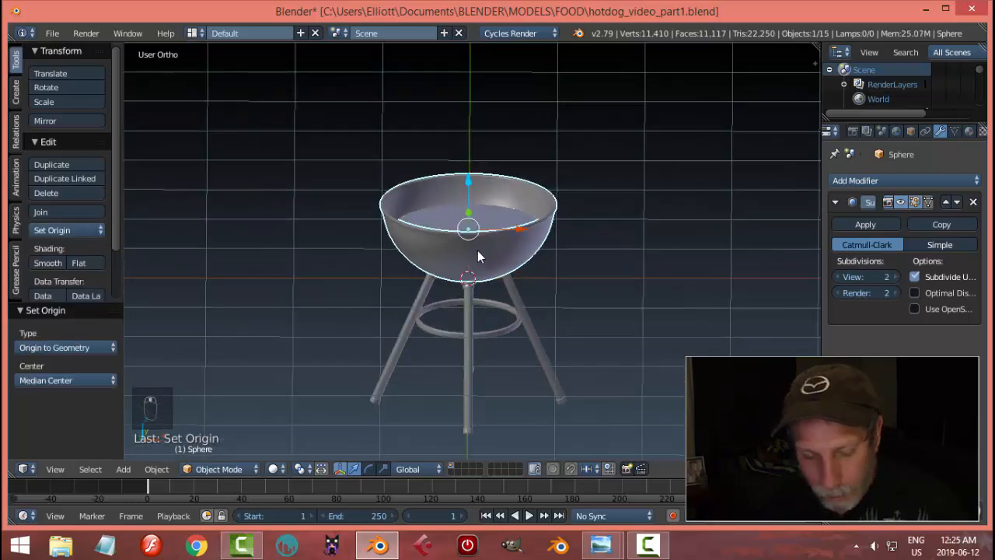
key("shift+s")
left_click(478, 252)
middle_click_drag(562, 256, 536, 255)
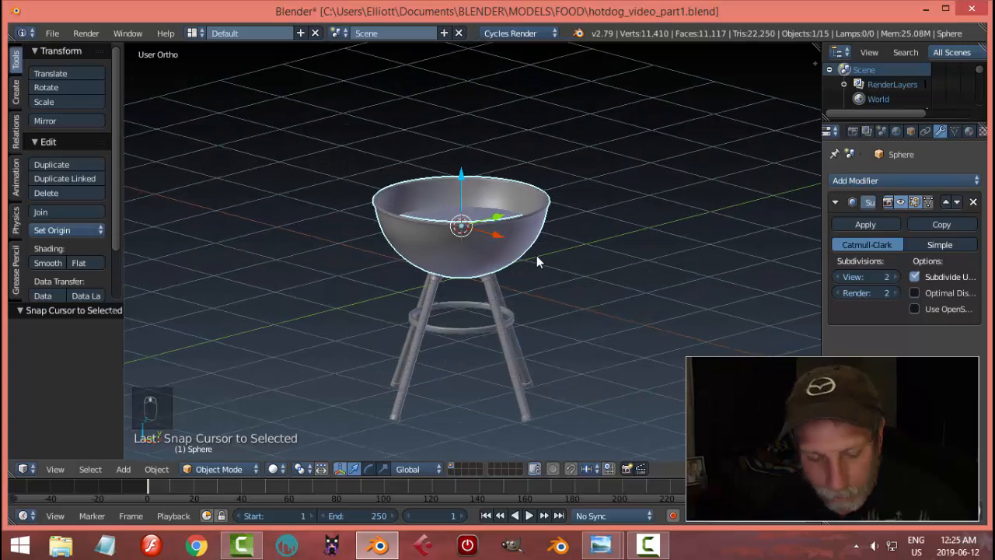
Add a Bezier circle at the 3D cursor and raise it about 0.326 along Z to the bowl's rim.
key("shift+a")
mouse_move(536, 255)
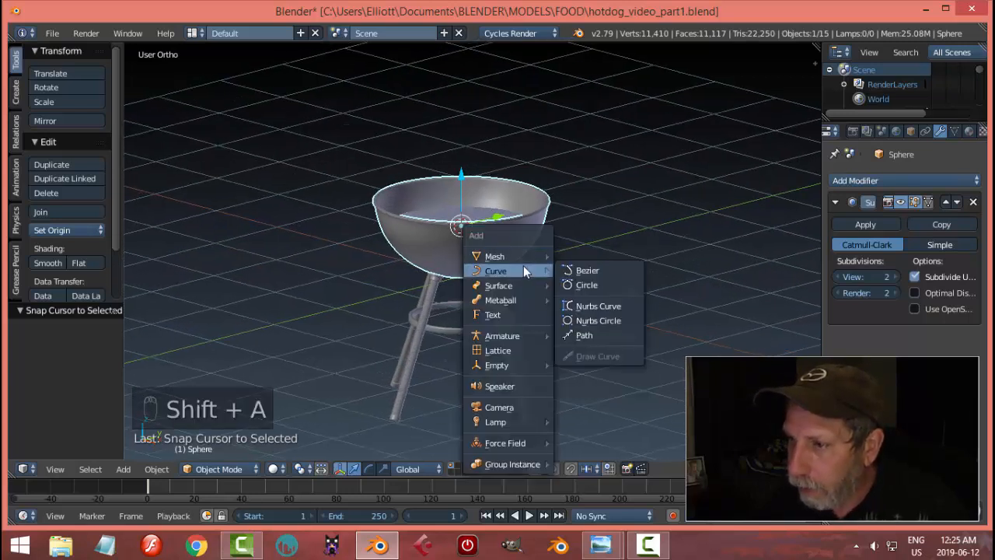
left_click(571, 283)
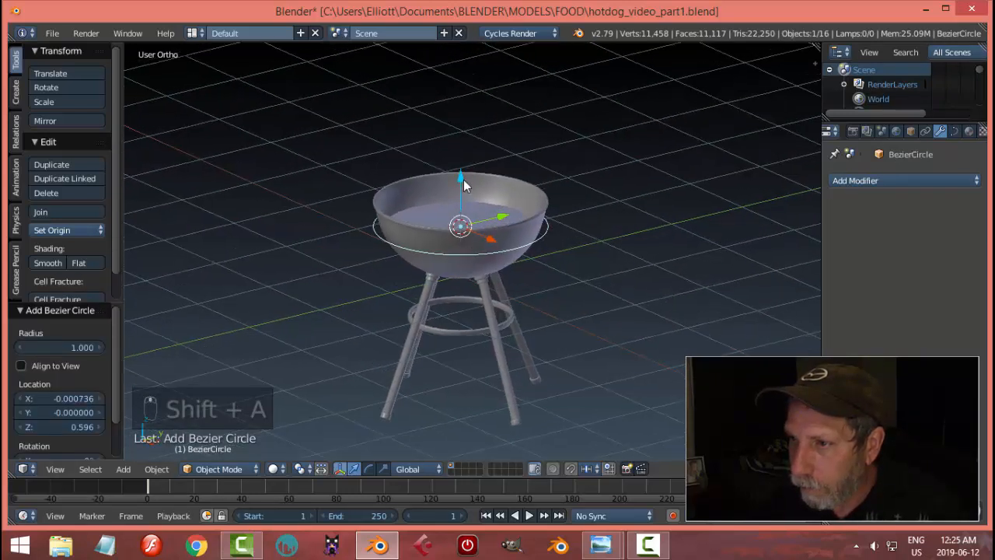
left_click_drag(463, 180, 472, 160)
Scale the Bezier circle down to about 0.973 so it lies just inside the bowl's rim.
key("s")
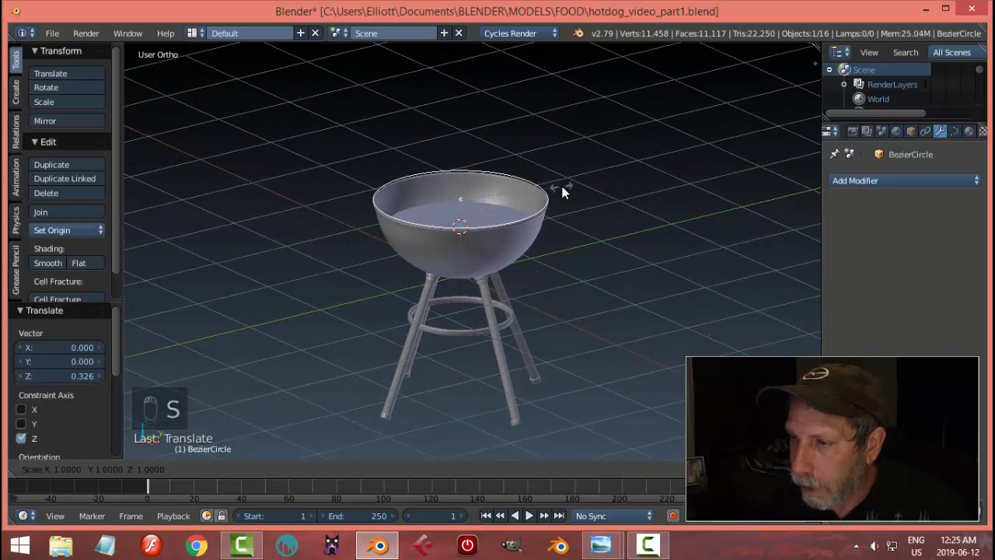
left_click(560, 187)
middle_click_drag(590, 207, 611, 224)
key("s")
left_click(567, 228)
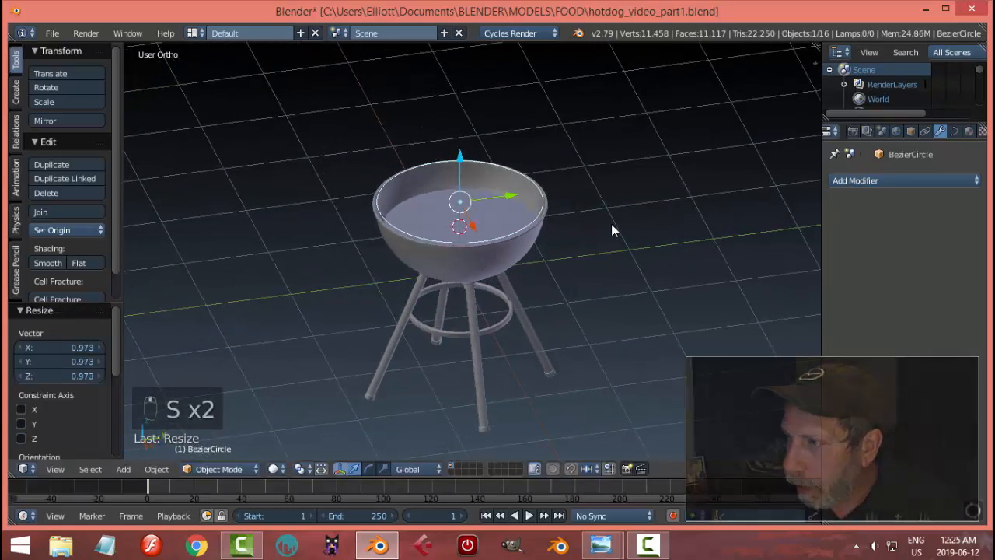
Give the Bezier circle thickness with Full fill, a bevel depth of about 0.023 and a bevel resolution of 2.
left_click(953, 131)
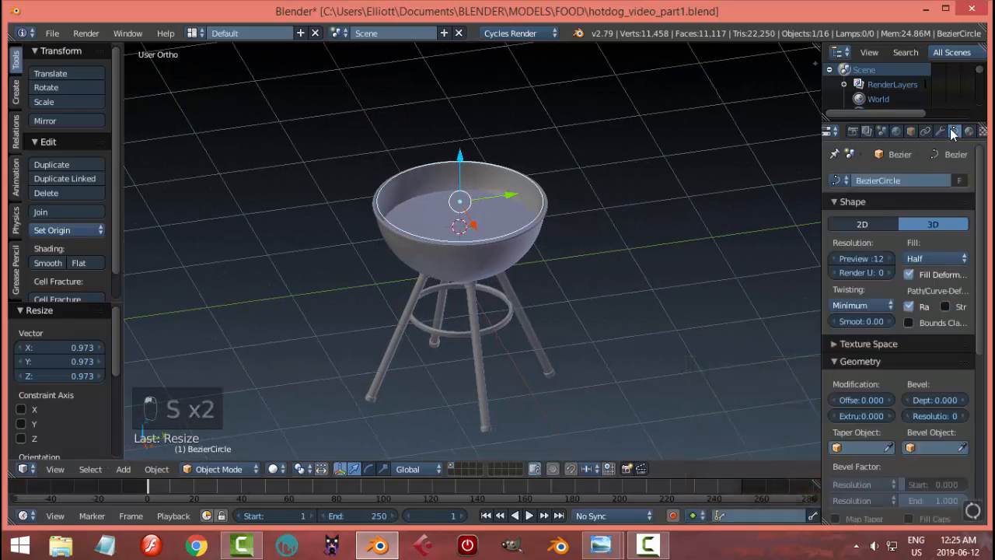
left_click(932, 258)
left_click(929, 210)
left_click_drag(945, 404, 958, 403)
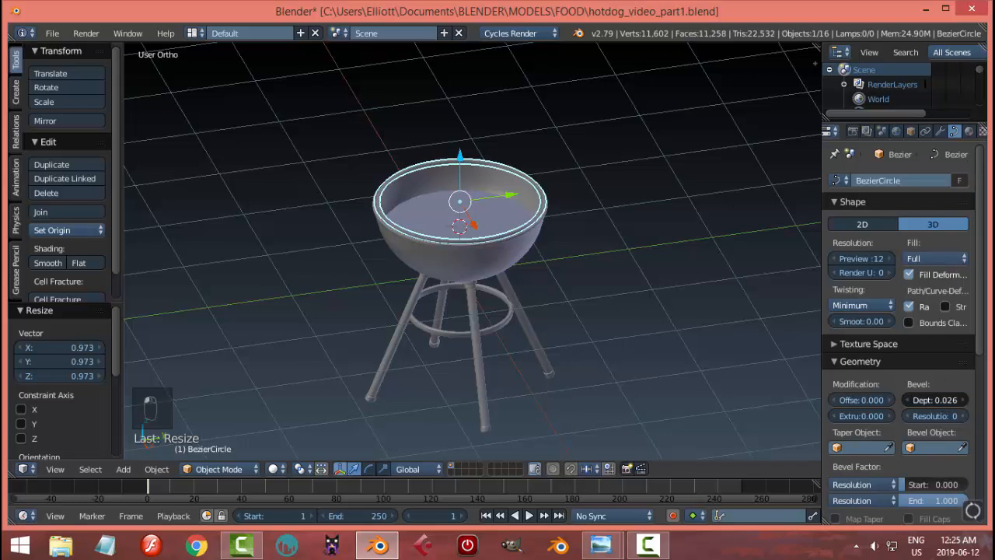
left_click(964, 417)
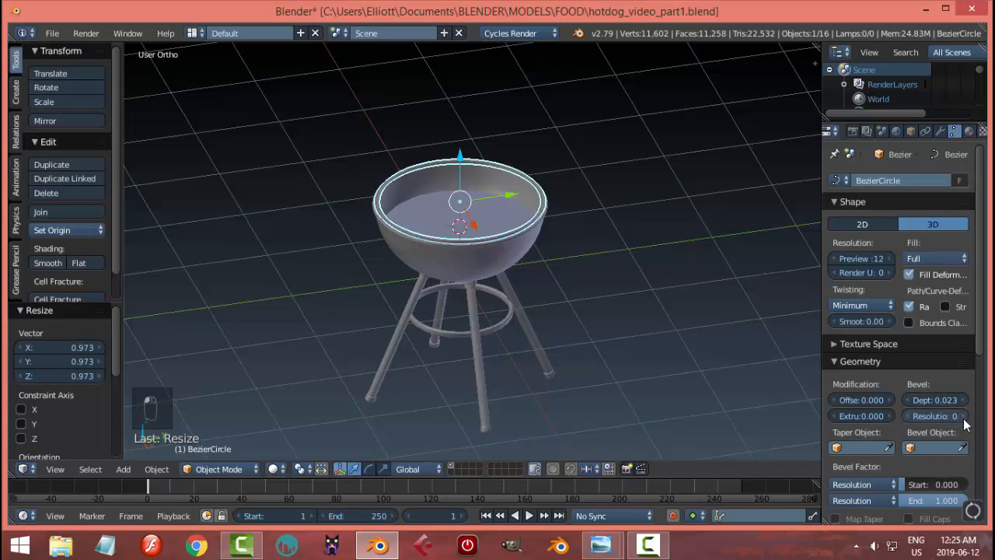
Set the Bezier circle's preview resolution to 4.
left_click(866, 260)
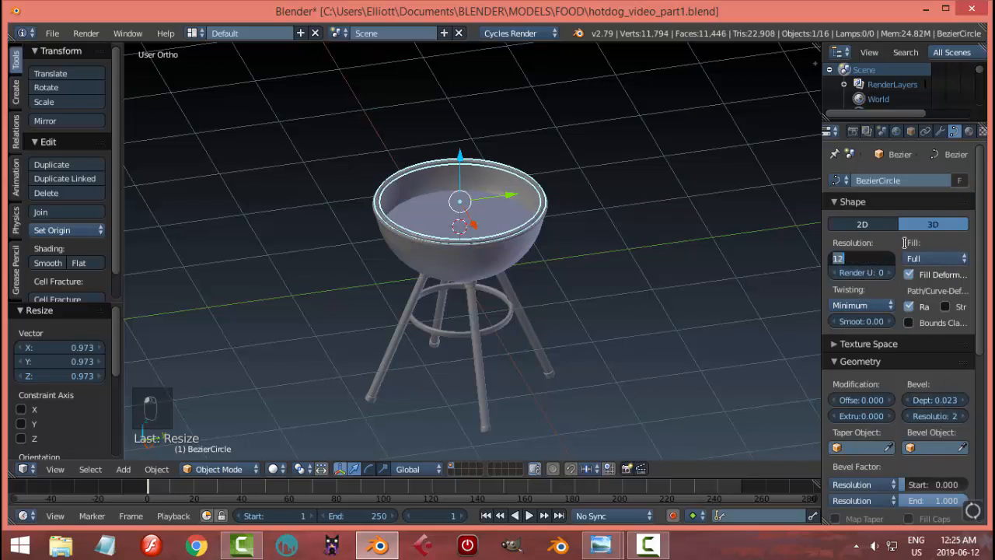
type("4")
key("Return")
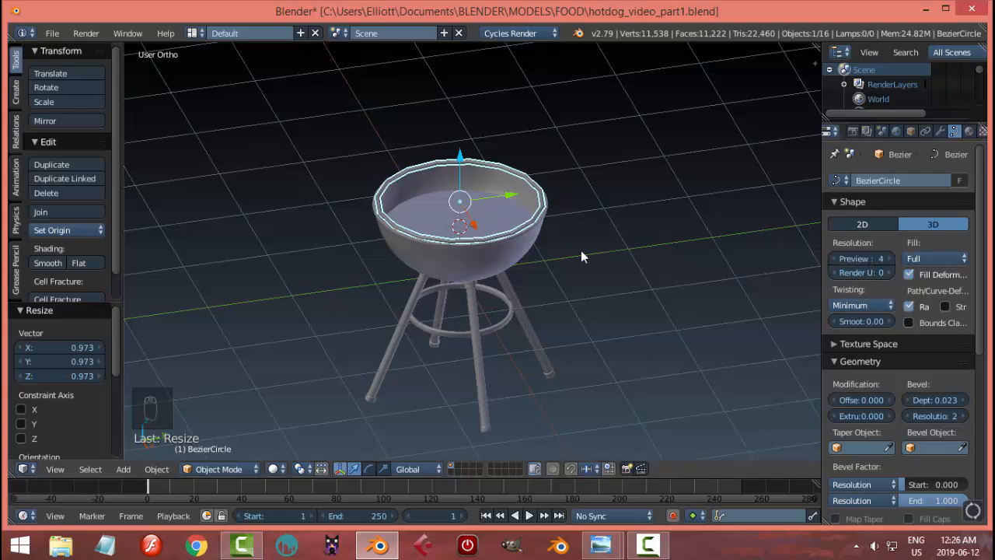
Apply smooth shading to the Bezier circle and set its preview resolution to 12.
scroll(581, 252, "up", 3)
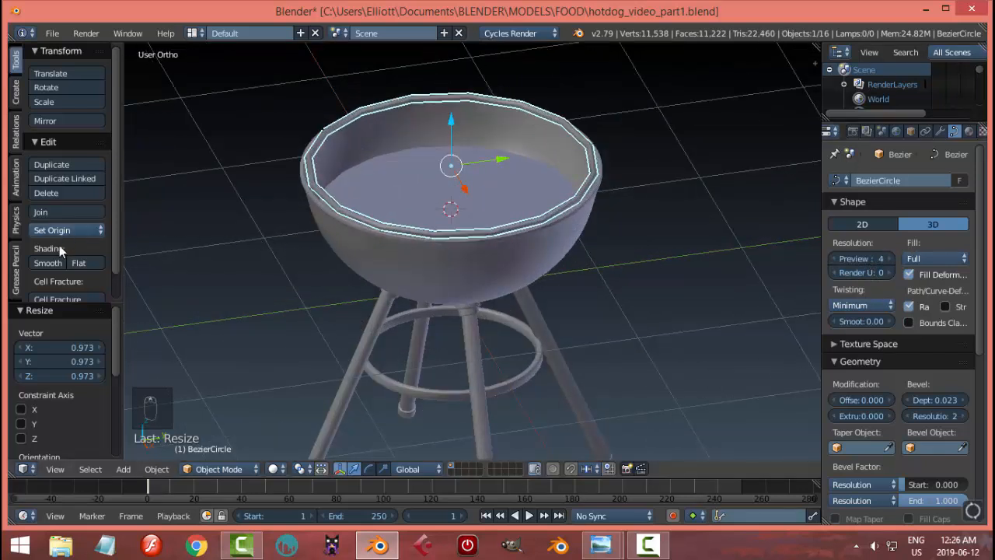
left_click(52, 263)
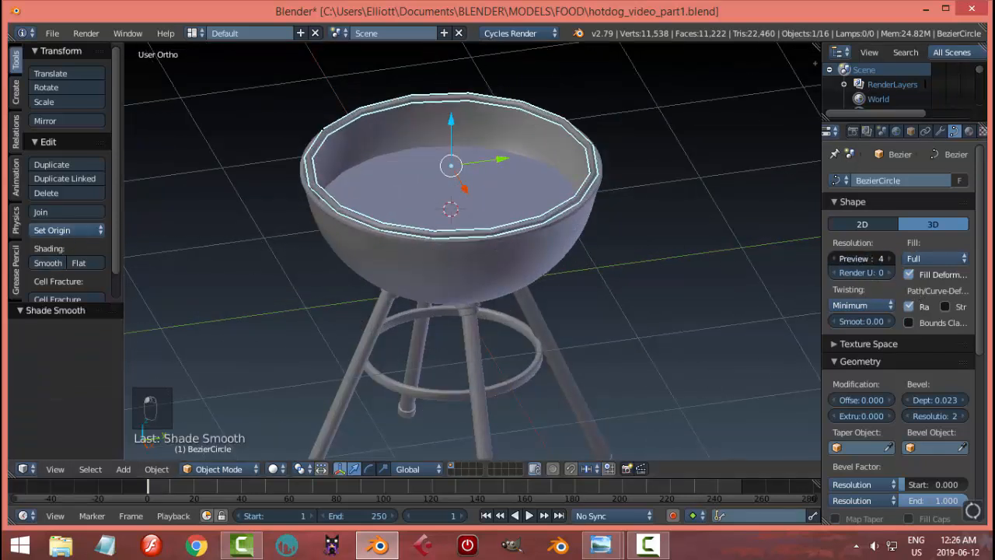
type("12")
key("Return")
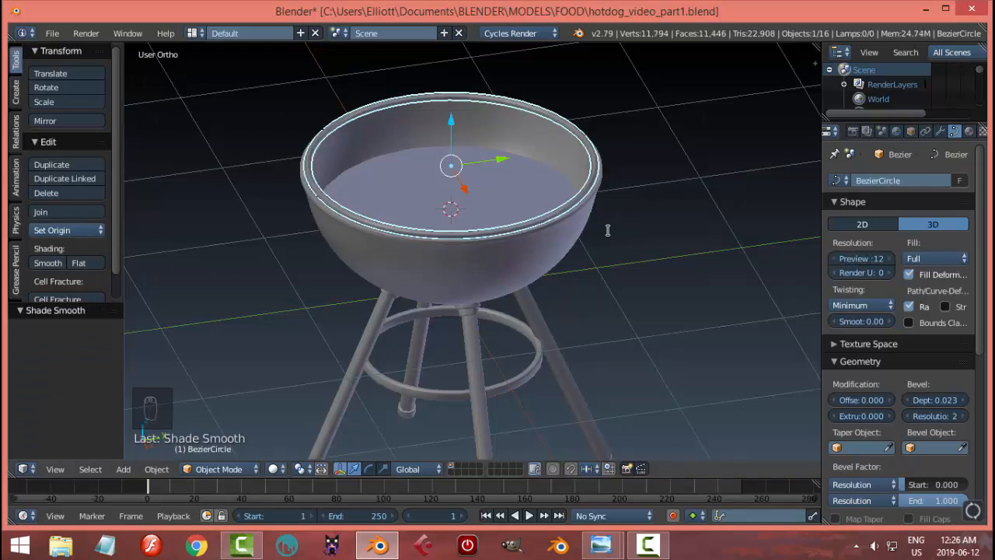
Select the Bezier ring on the rim and lower it about 0.092 along Z into the bowl.
key("a")
scroll(600, 211, "down", 2)
middle_click_drag(598, 210, 475, 128)
scroll(486, 246, "up", 2)
right_click(318, 210)
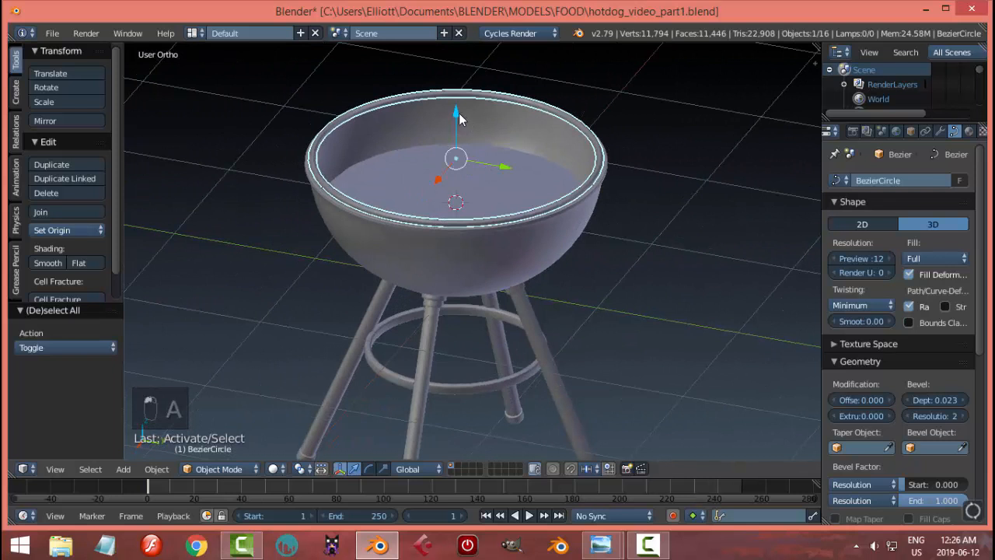
left_click_drag(458, 117, 462, 126)
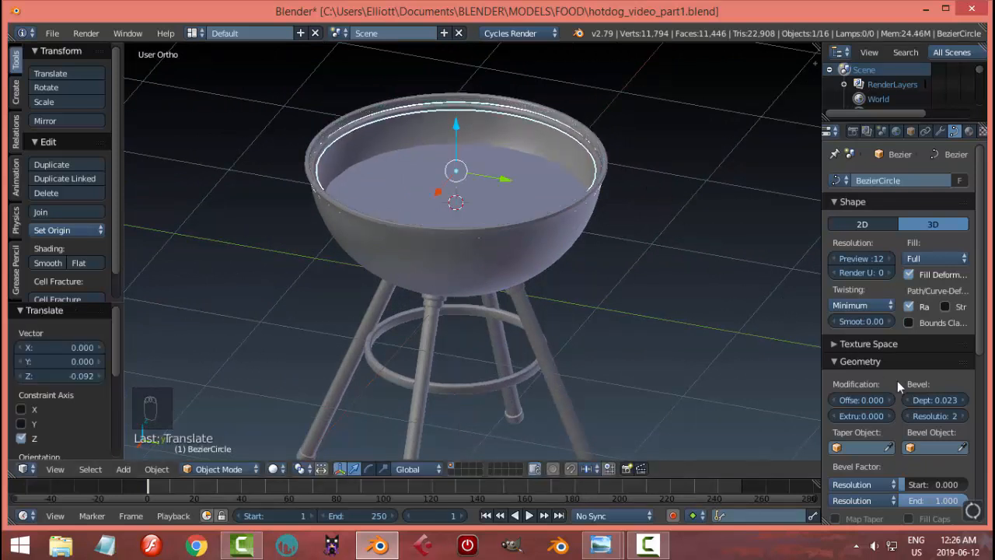
Thin the Bezier ring slightly by reducing its bevel depth, and deselect it.
left_click_drag(935, 400, 924, 400)
key("a")
middle_click_drag(674, 296, 763, 233)
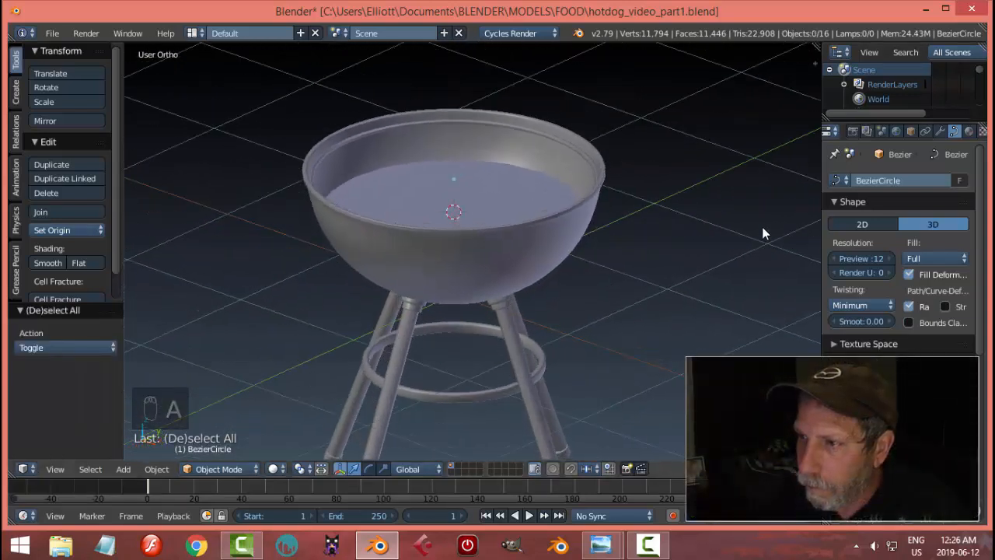
Inspect the fit of the Bezier ring inside the bowl from several angles.
scroll(758, 230, "up", 3)
middle_click_drag(692, 245, 750, 222)
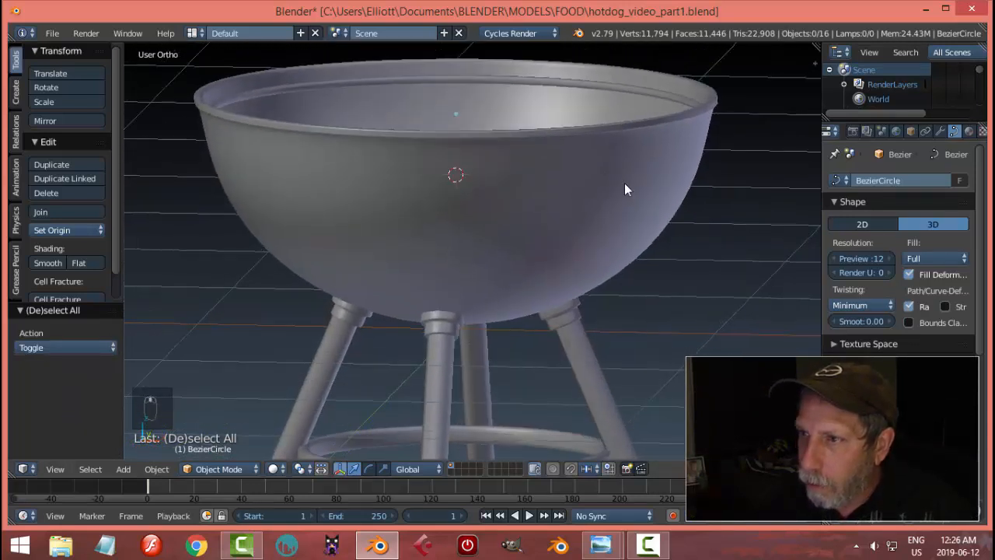
middle_click_drag(624, 189, 544, 183)
right_click(619, 92)
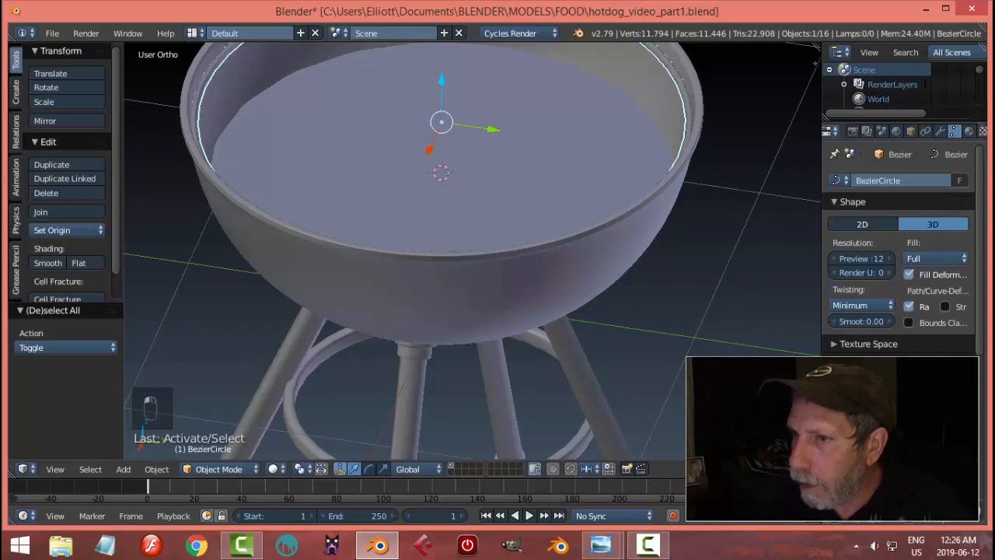
key("a")
scroll(569, 275, "down", 2)
middle_click_drag(569, 275, 554, 257)
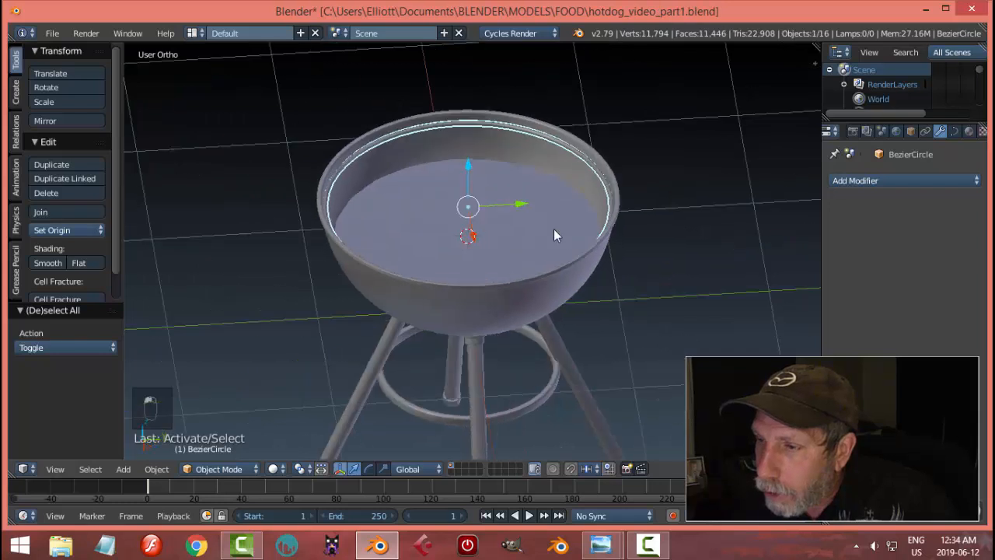
Snap the 3D cursor to the Bezier ring's centre and add a Path curve there.
middle_click_drag(554, 230, 600, 200)
key("shift+s")
left_click(585, 211)
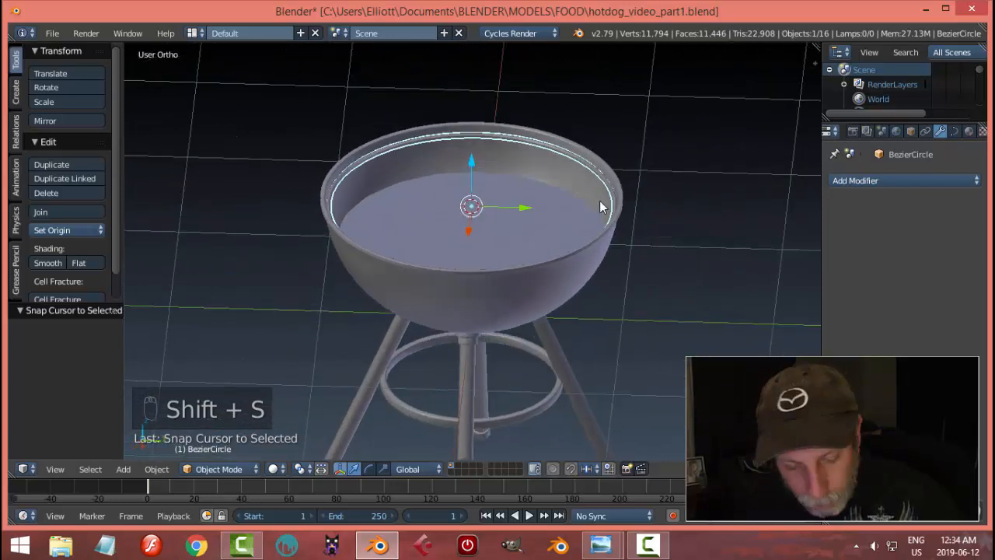
key("shift+a")
mouse_move(600, 201)
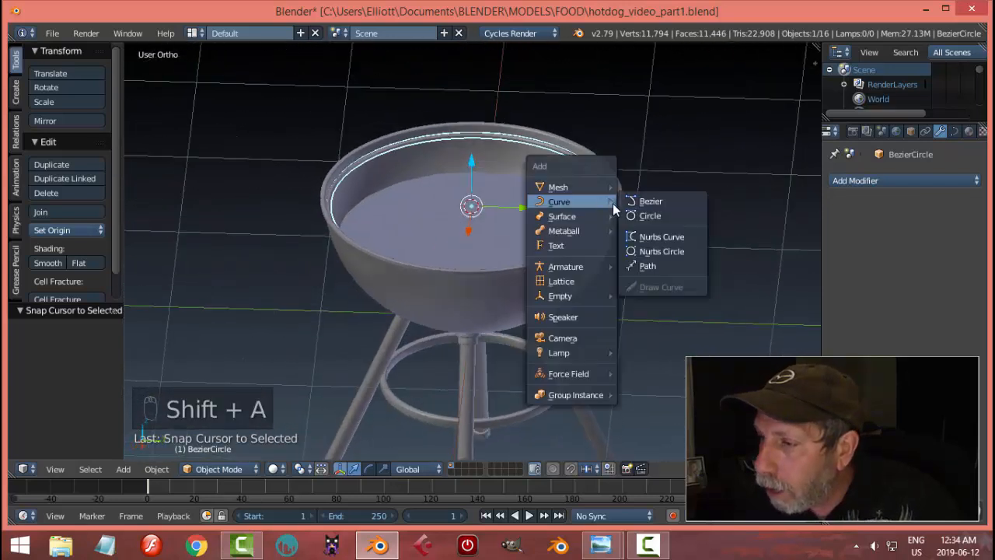
left_click(646, 266)
middle_click_drag(646, 221, 529, 217)
Shorten the path along X so it slightly overhangs the bowl, and move it about -0.903 along Y to the bowl's edge.
key("Tab")
left_click(731, 216)
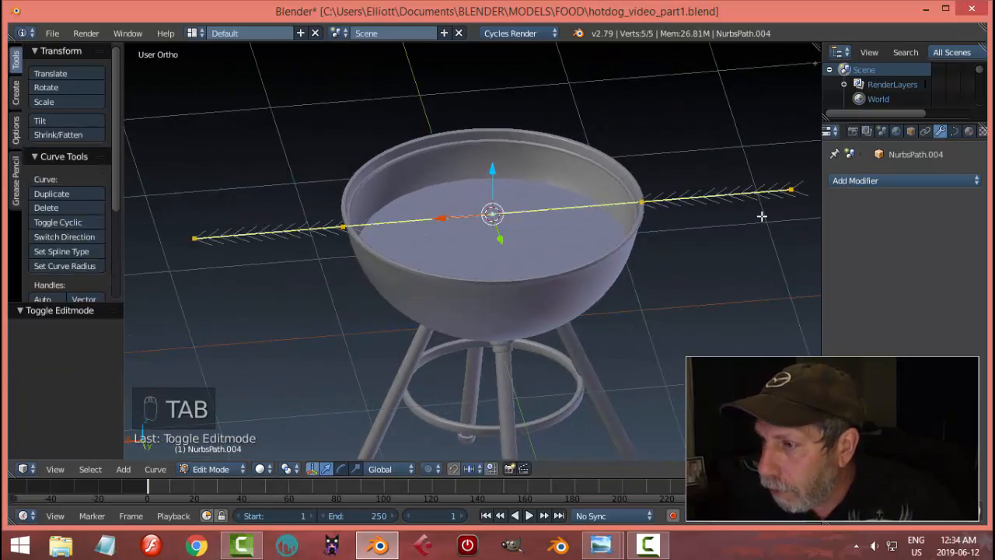
key("s")
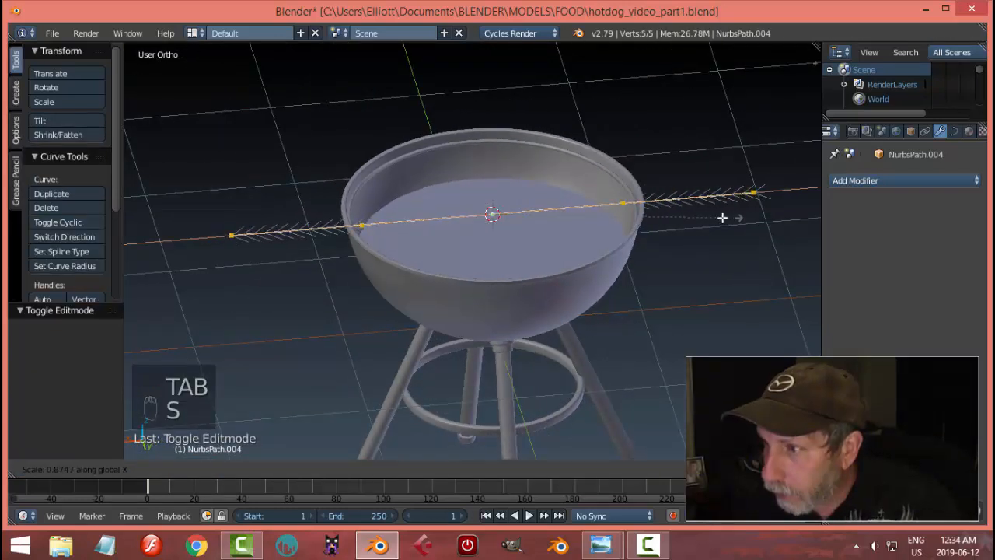
left_click(660, 220)
key("Tab")
left_click(529, 223)
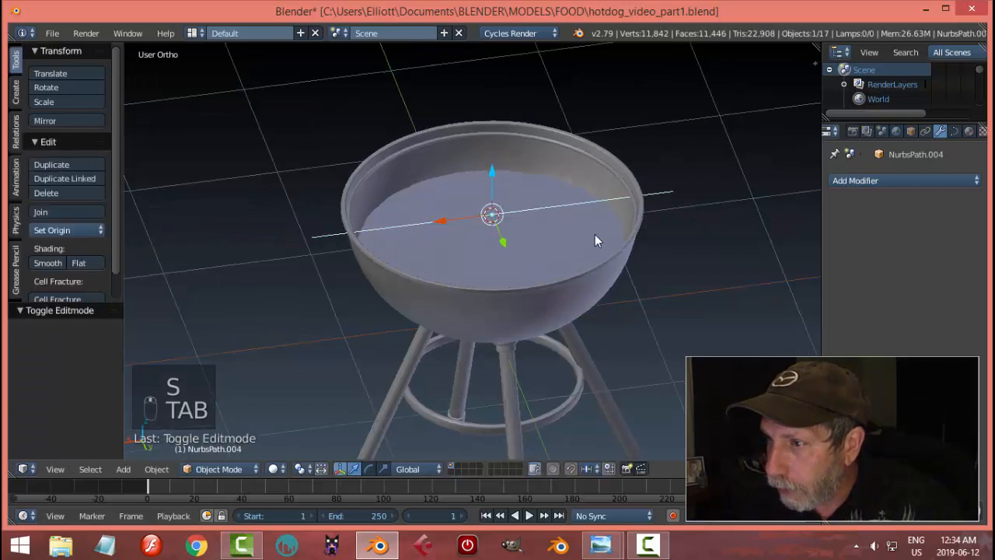
middle_click_drag(595, 234, 549, 239)
left_click_drag(521, 211, 384, 215)
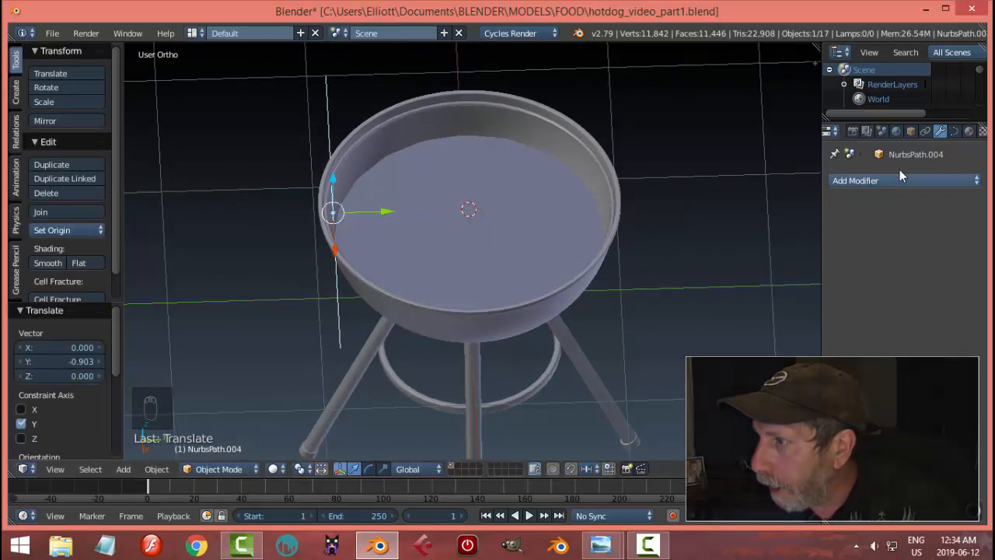
Give the path Full fill, preview resolution 3, bevel depth 0.004 and bevel resolution 2 to form a thin rod.
left_click(954, 130)
left_click(933, 259)
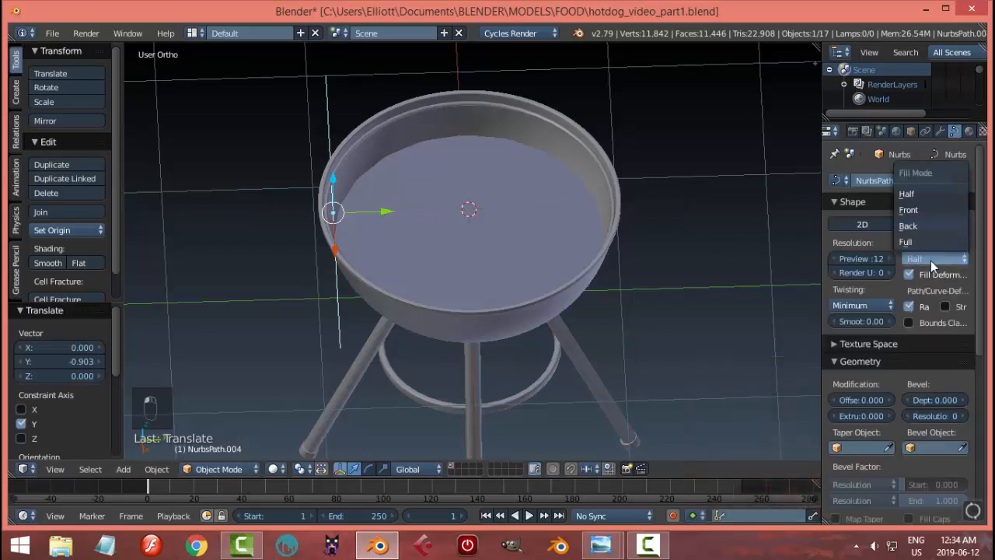
left_click(906, 250)
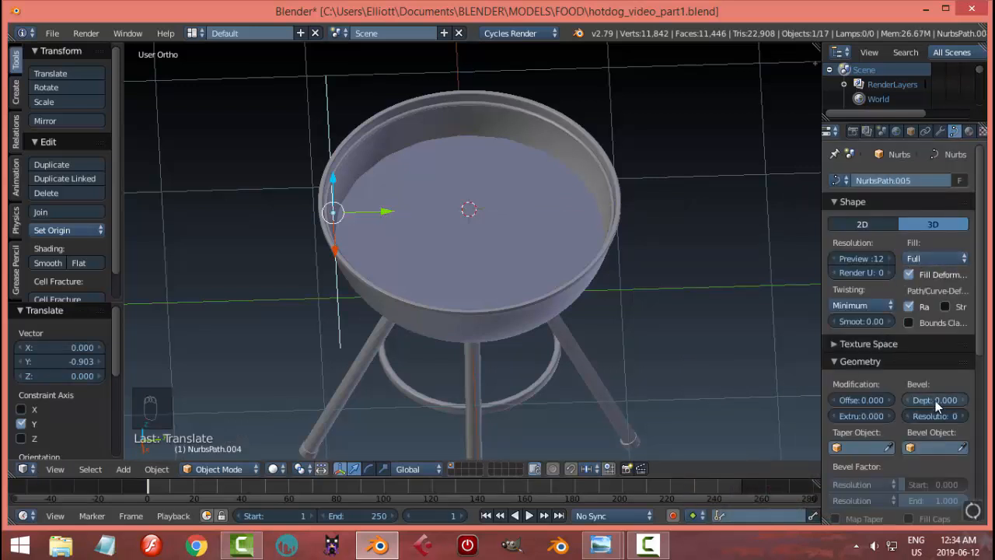
left_click_drag(935, 400, 942, 401)
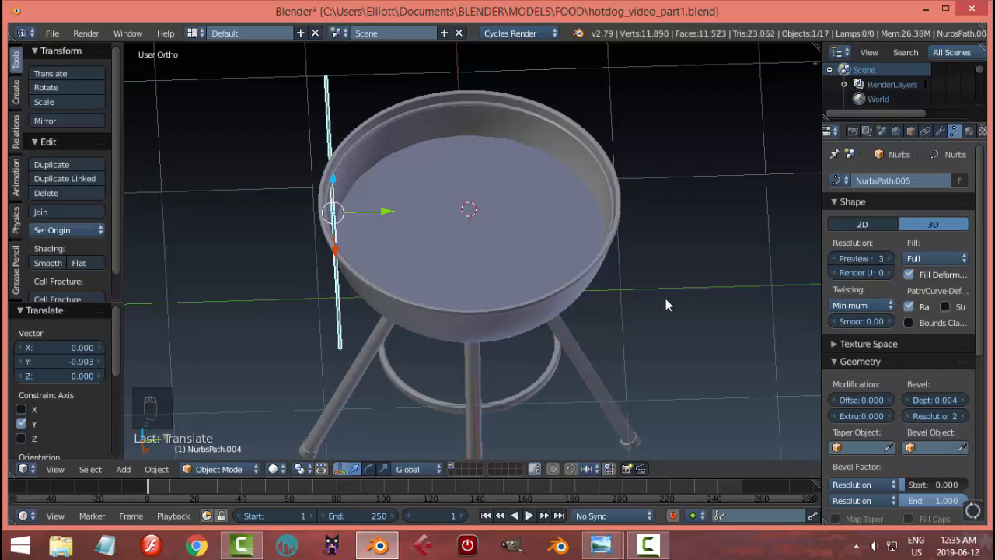
Add an Array modifier to the rod with a relative offset of 0 in X and 10 in Y.
middle_click_drag(518, 259, 451, 230)
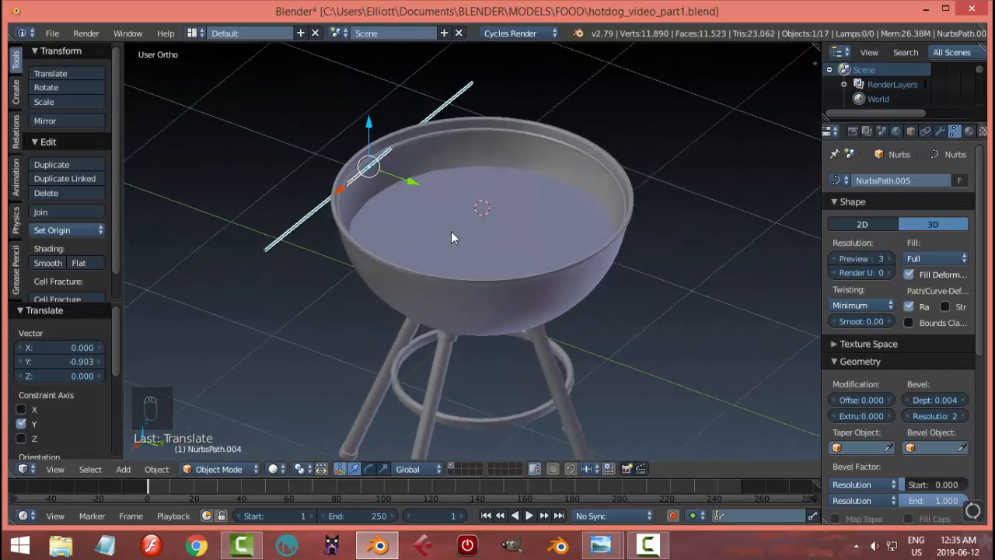
left_click(941, 132)
left_click(868, 178)
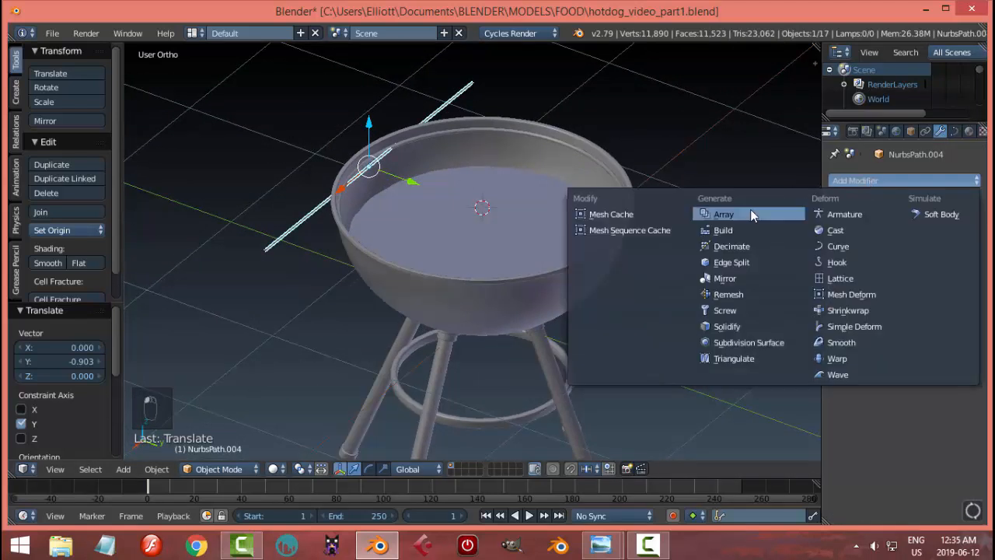
left_click(751, 210)
mouse_move(942, 312)
left_mouse_down()
mouse_move(973, 312)
mouse_move(944, 313)
left_mouse_up()
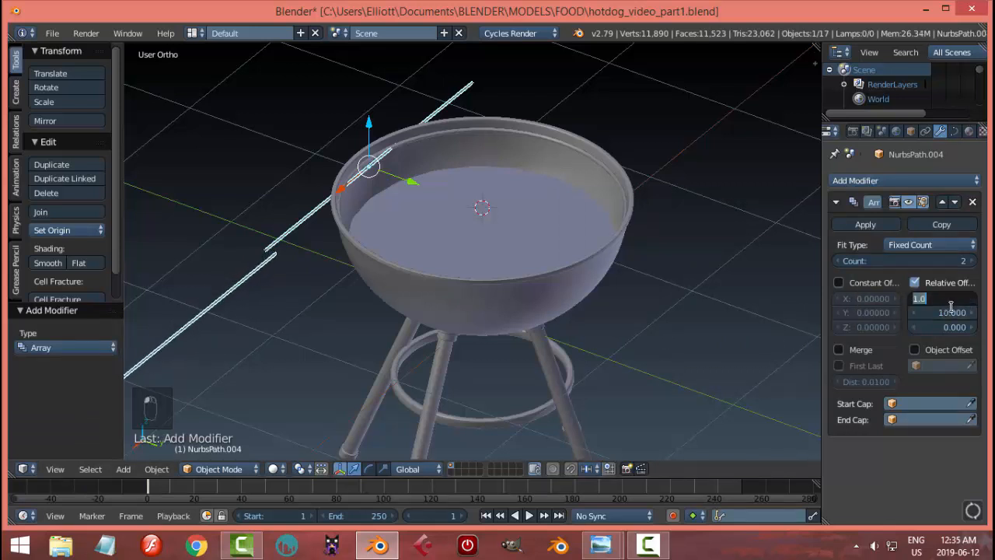
key("Return")
middle_click_drag(522, 247, 575, 282)
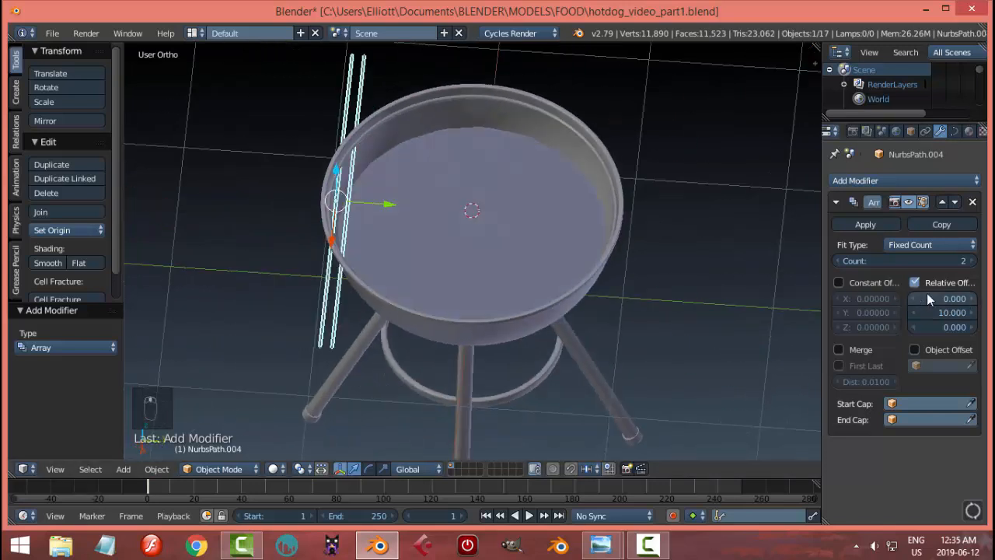
Raise the array count to 24 so the rods span the bowl, and nudge them slightly along Y.
left_click_drag(903, 261, 960, 261)
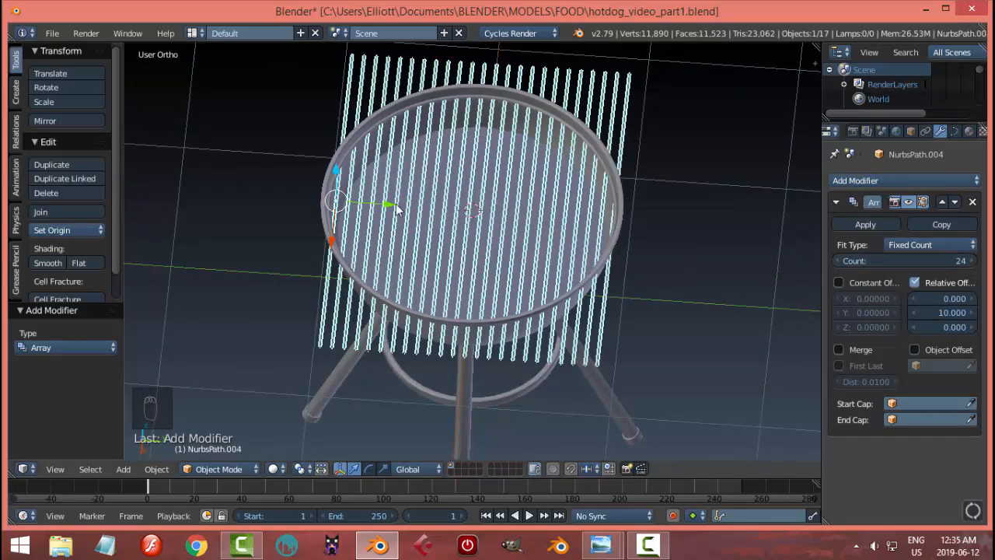
left_click_drag(396, 207, 394, 210)
middle_click_drag(521, 222, 486, 236)
key("a")
Select the rod array and thicken the rods by setting the bevel depth to 0.005.
scroll(673, 219, "up", 2)
right_click(673, 218)
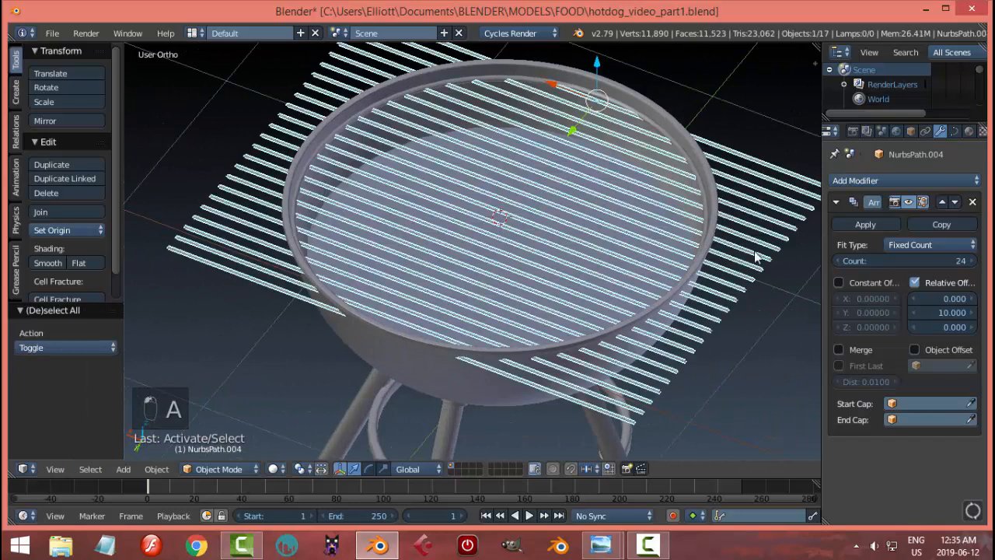
left_click(954, 133)
left_click(965, 401)
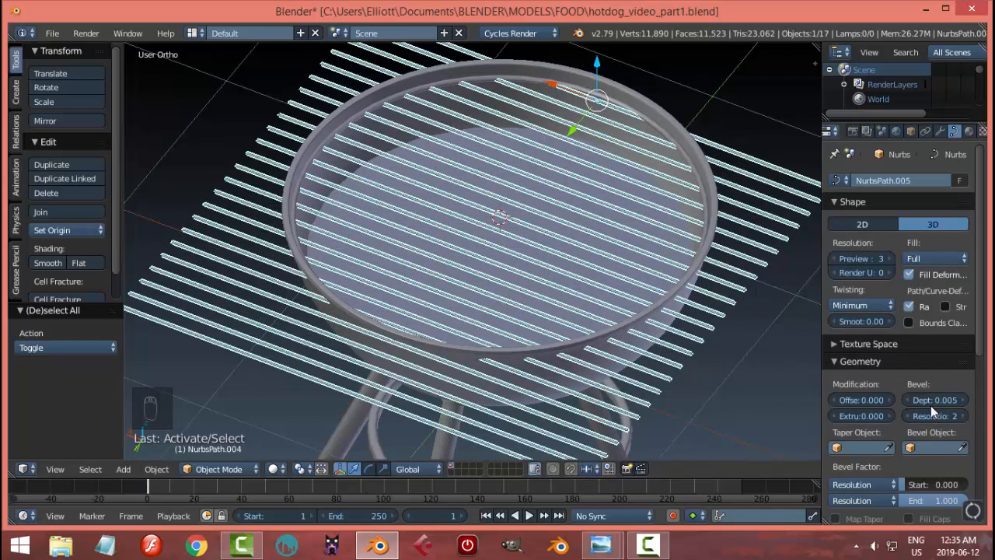
Tighten the rod spacing by setting the array's relative Y offset to 8.1, and deselect the rods.
left_click(940, 132)
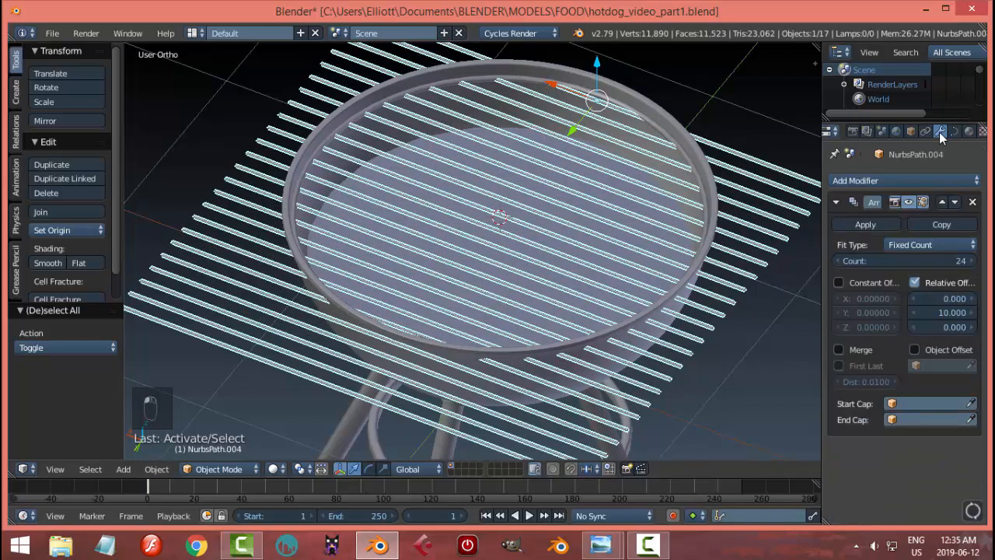
left_click_drag(915, 320, 896, 318)
key("a")
Select the rod array and convert it from a curve to a mesh.
middle_click_drag(609, 259, 445, 247)
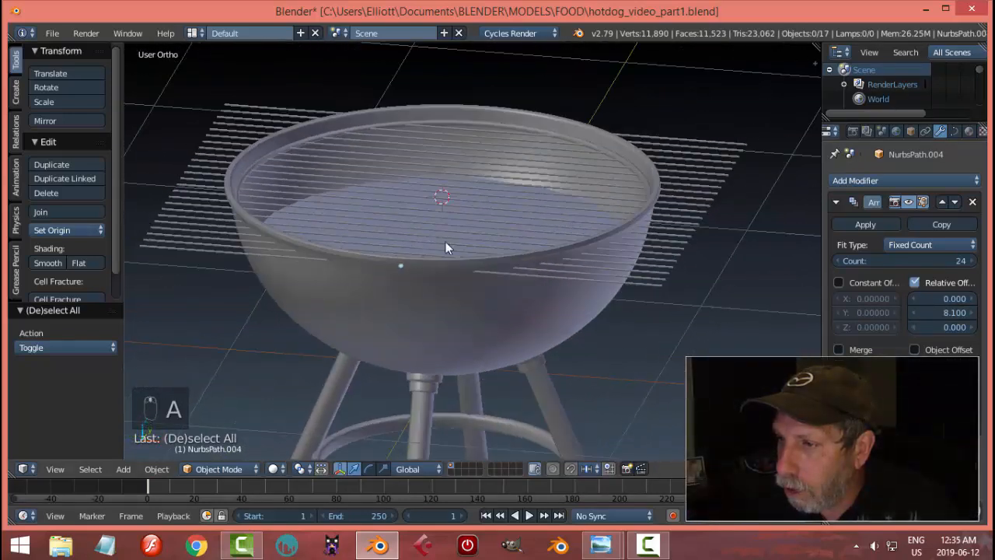
right_click(648, 260)
middle_click_drag(647, 259, 659, 329)
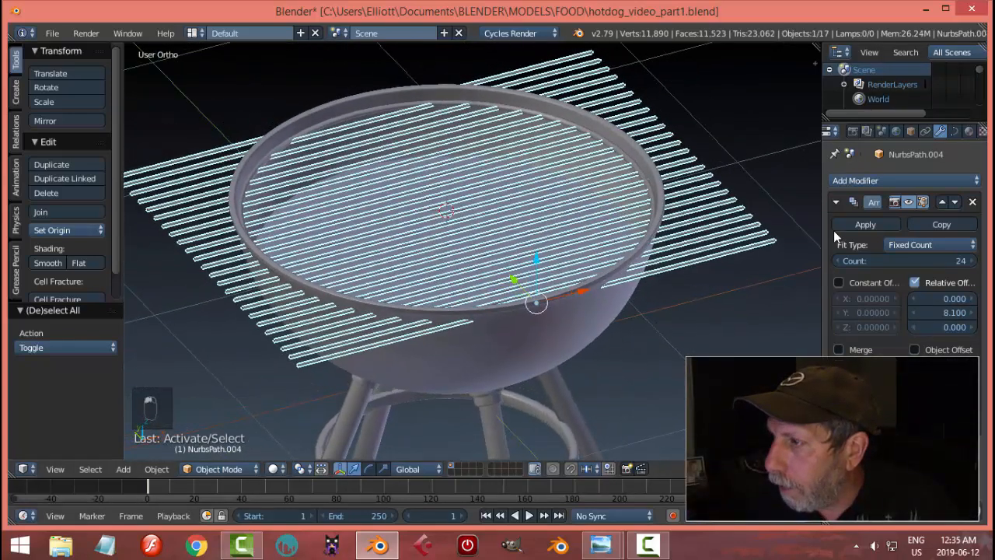
middle_click_drag(644, 263, 583, 282)
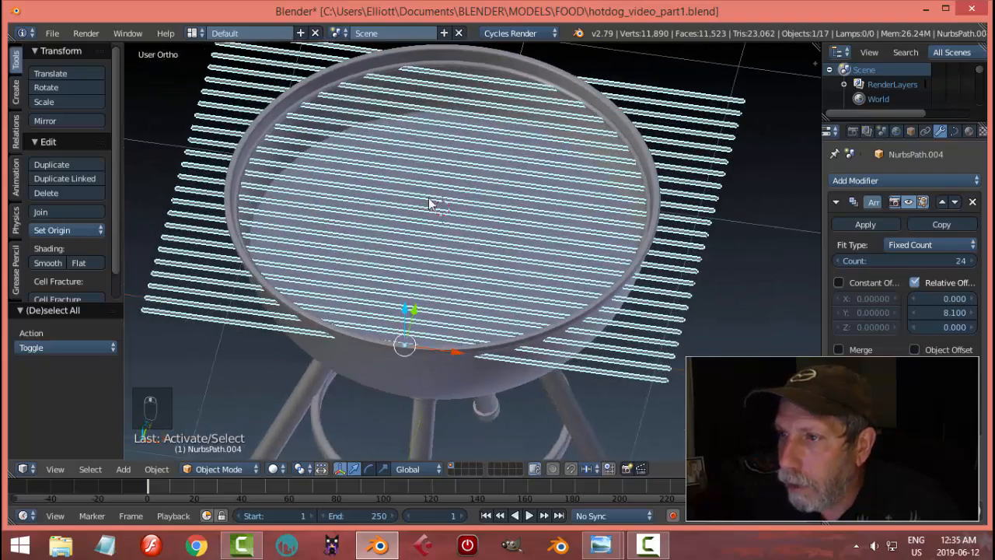
key("a")
middle_click_drag(430, 202, 390, 214)
right_click(578, 232)
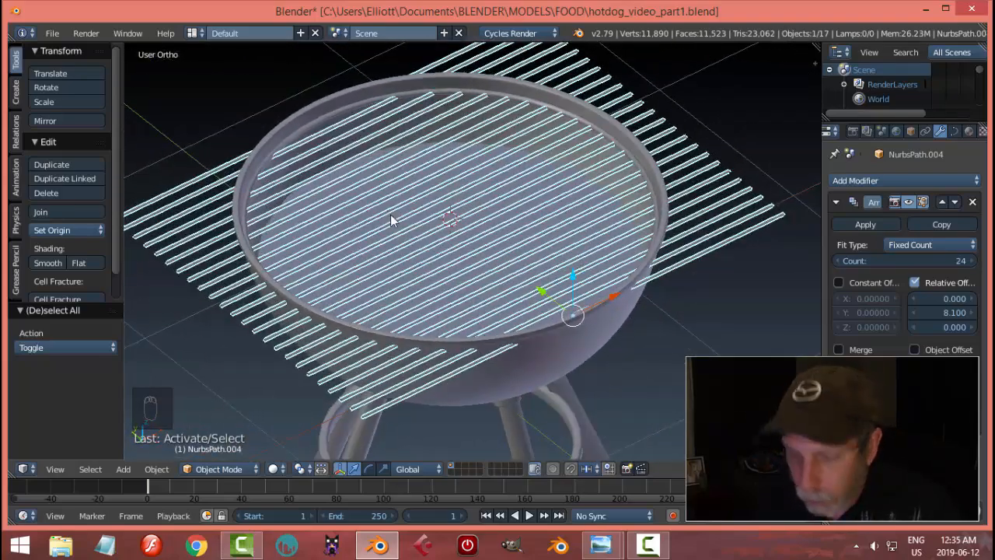
key("alt+c")
left_click(390, 215)
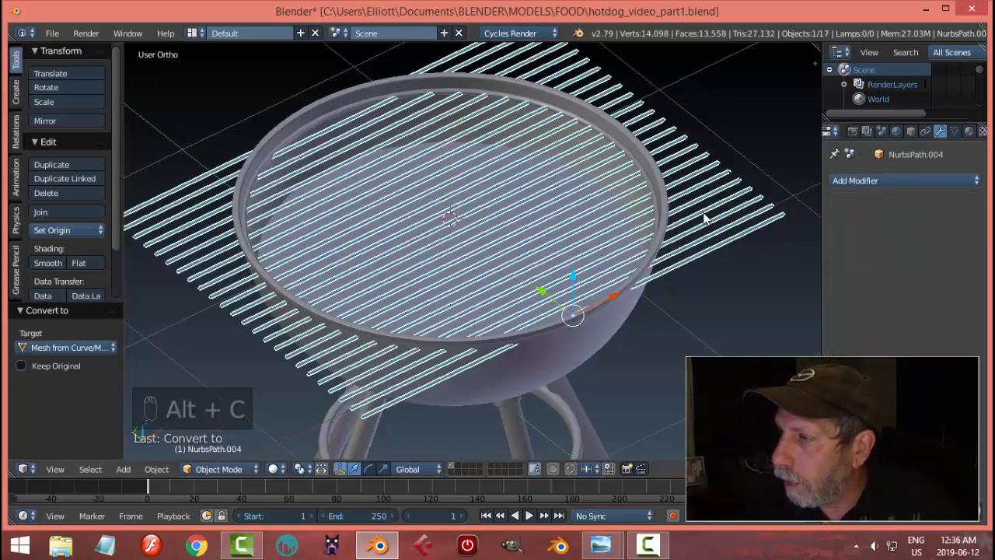
Examine the converted rods' mesh geometry up close in Edit Mode, and return to Object Mode.
middle_click_drag(665, 240, 581, 236)
key("Tab")
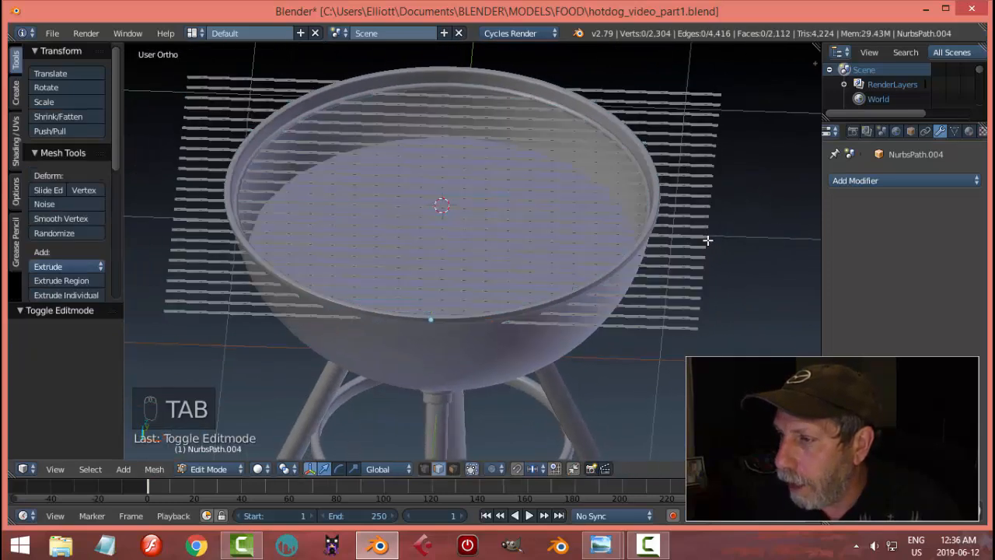
key("a")
key("a")
scroll(737, 352, "up", 3)
scroll(567, 303, "up", 8)
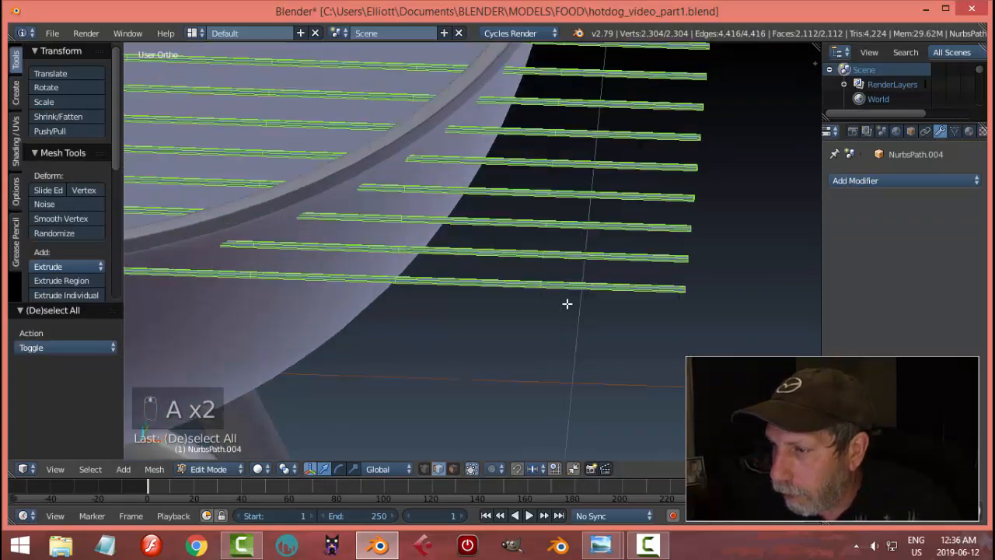
scroll(567, 302, "down", 8)
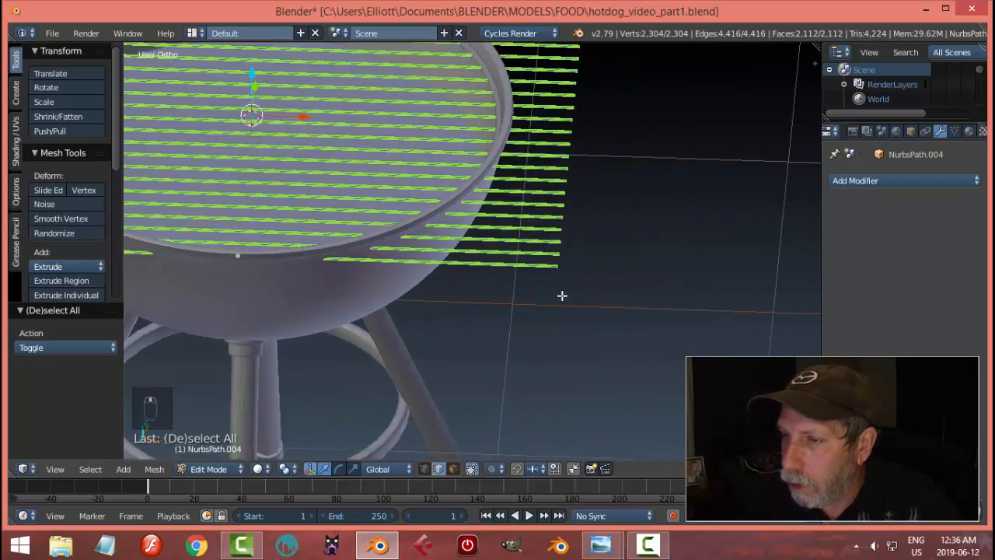
key("Tab")
key("a")
Select the inner rim edge loop of the bowl in Edit Mode.
middle_click_drag(465, 290, 541, 164)
right_click(535, 145)
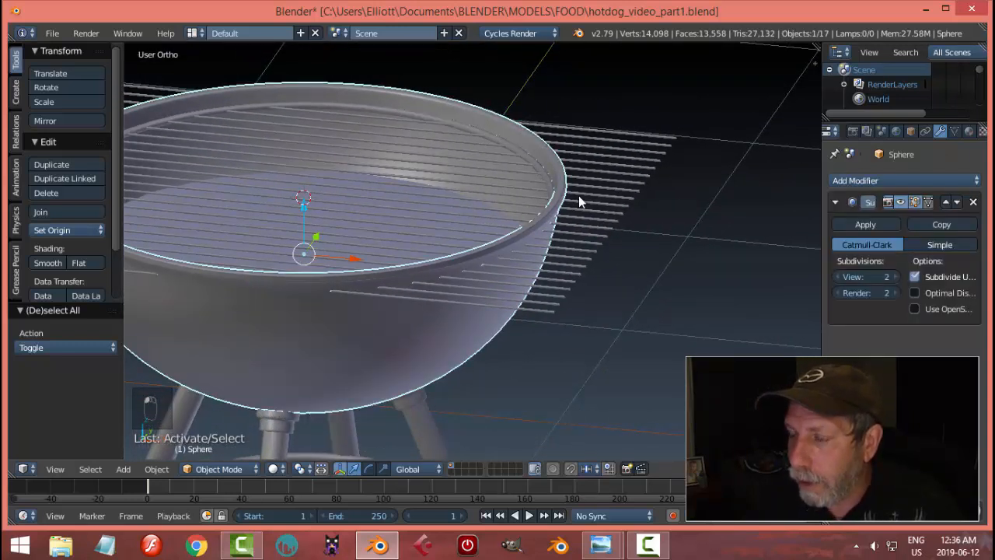
key("Tab")
left_click(654, 200)
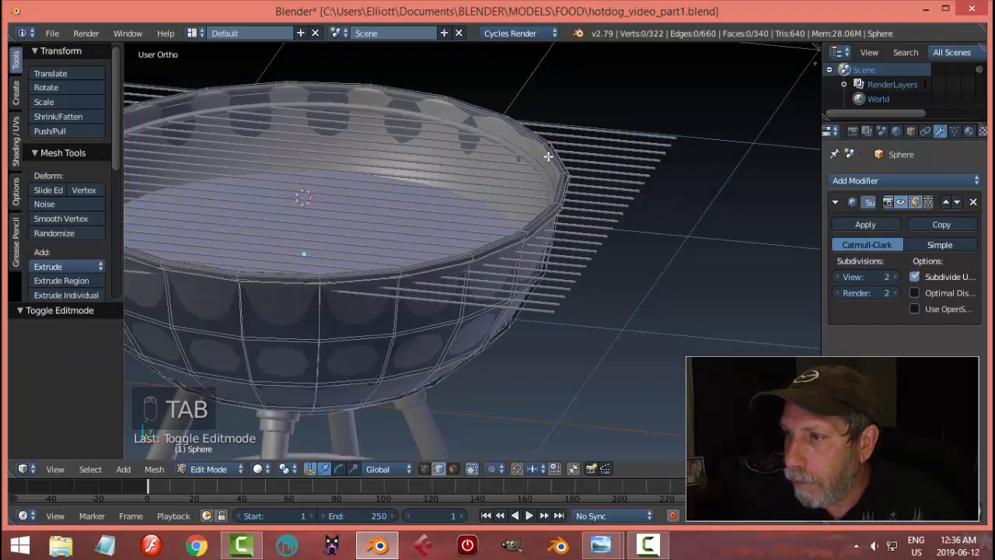
scroll(549, 156, "up", 2)
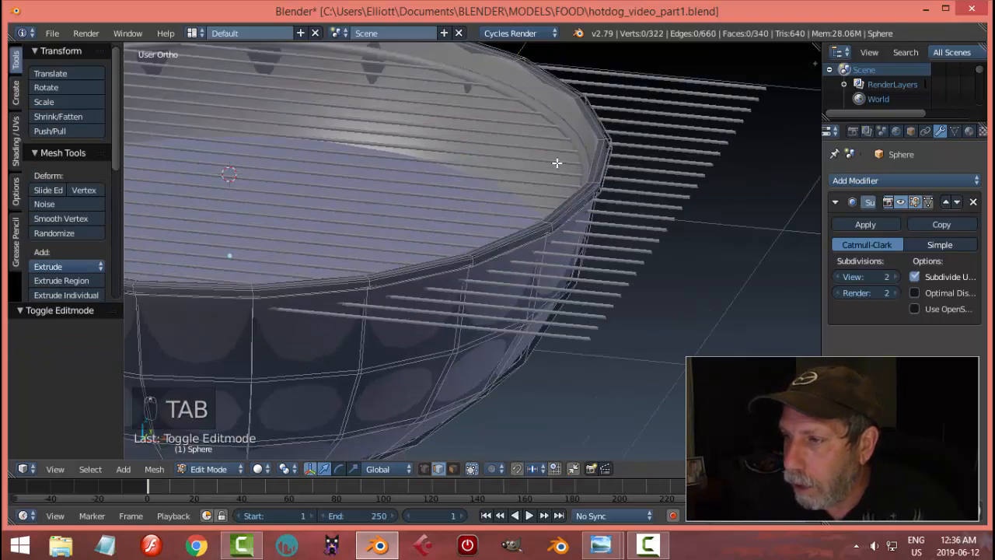
right_click(588, 121, "alt")
scroll(588, 124, "down", 3)
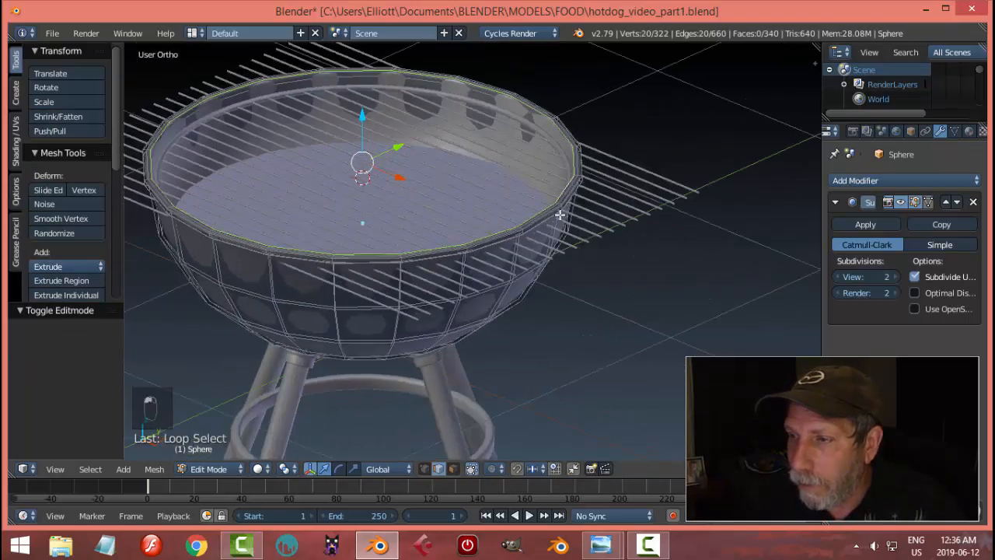
Duplicate the rim edge loop in place, separate it into its own object and select that object.
middle_click_drag(588, 140, 585, 202)
key("shift+d")
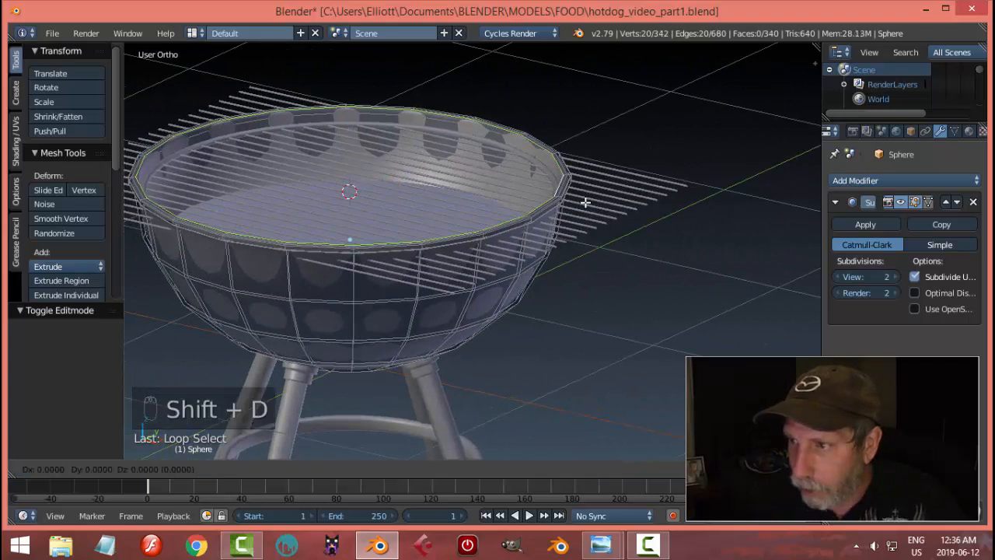
right_click(586, 202)
key("p")
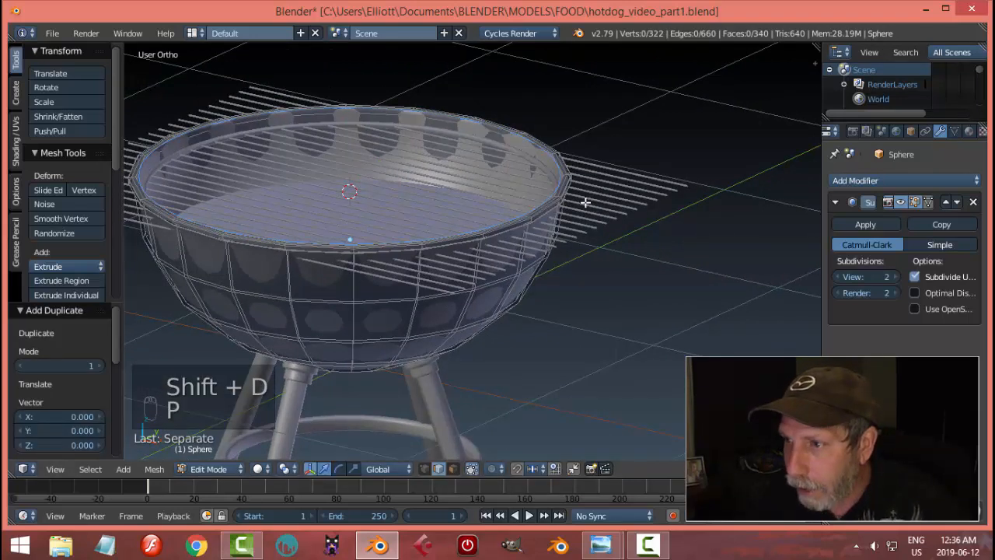
key("Tab")
left_click(521, 209)
right_click(557, 204)
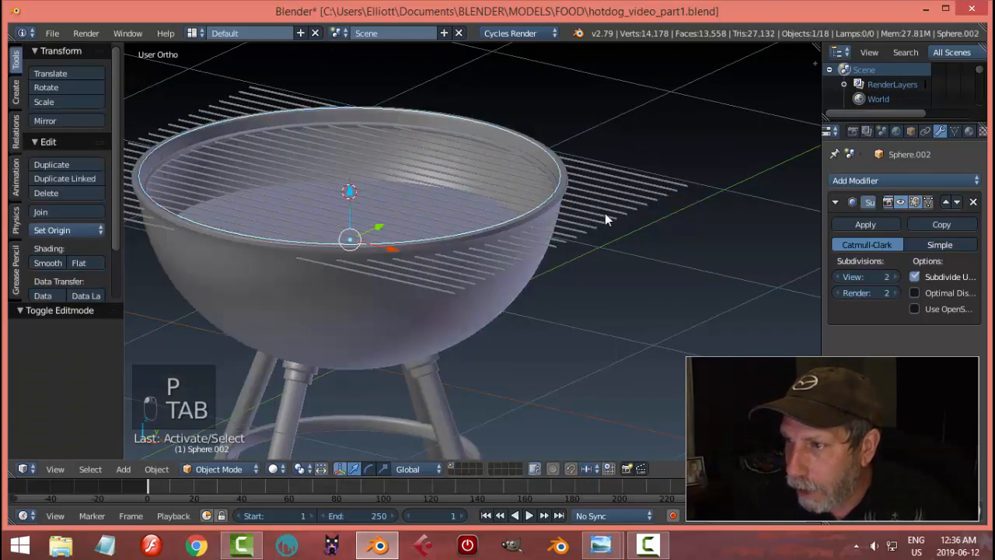
Remove the Subdivision Surface modifier from the separated rim loop and fill the loop with a single face.
left_click(973, 202)
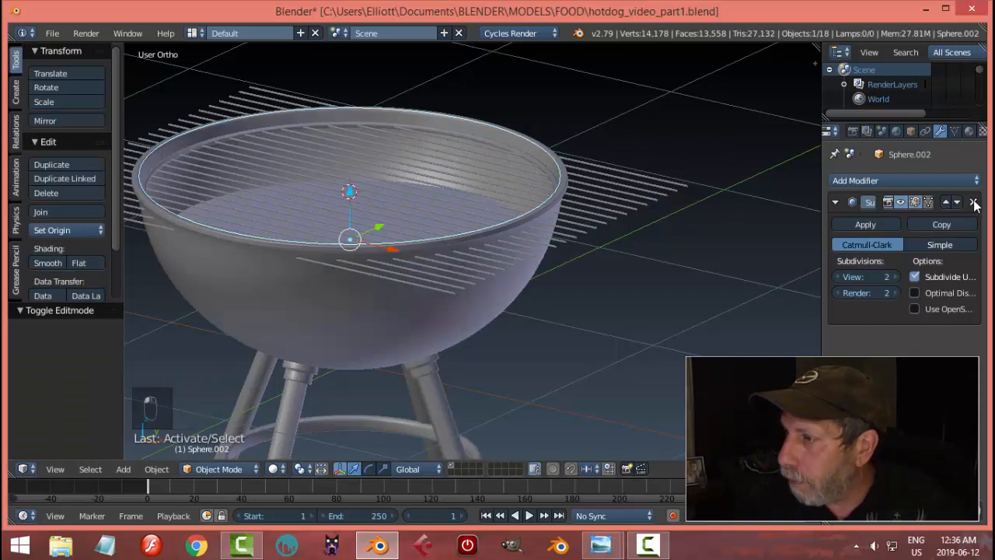
key("Tab")
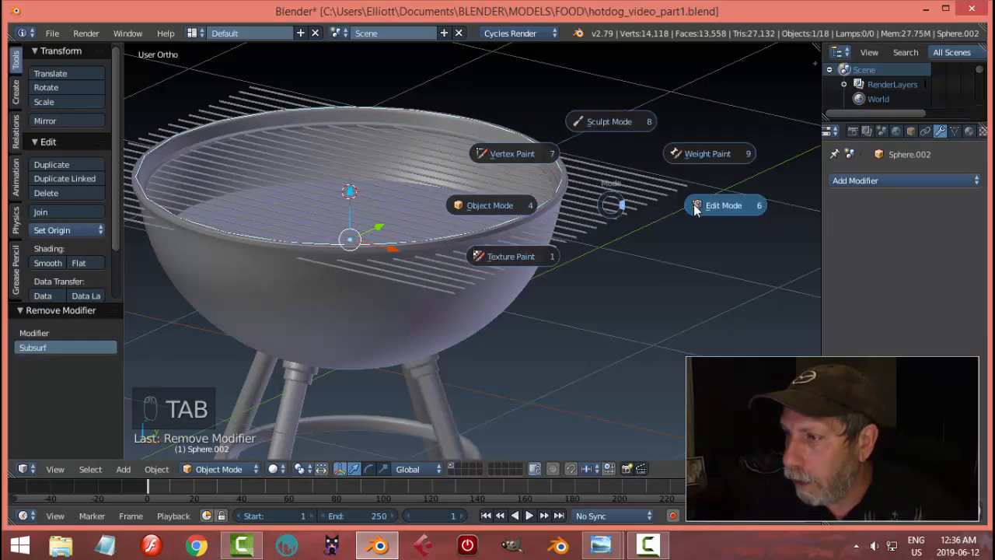
left_click(692, 204)
key("a")
key("a")
key("f")
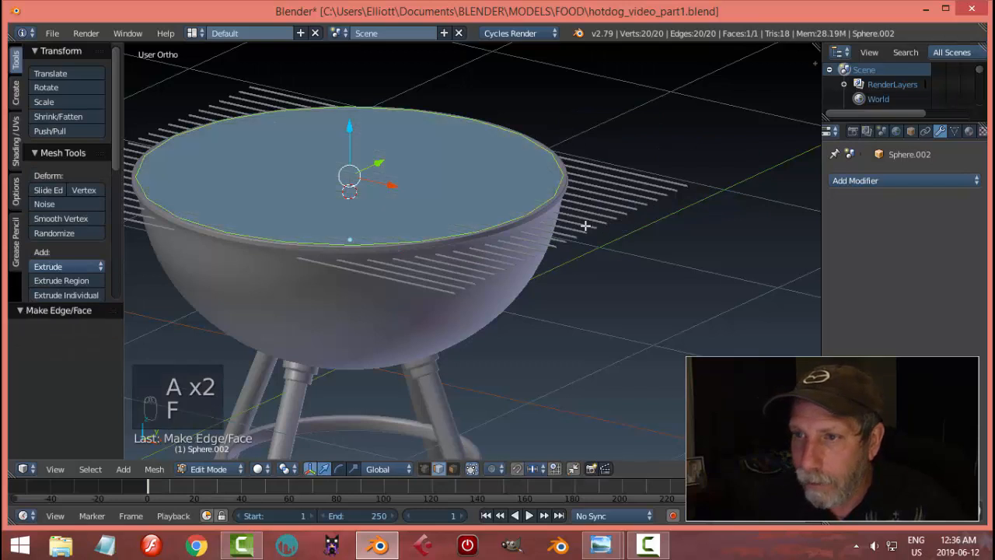
Extrude the filled rim face downward by about 0.186, past the level of the rods.
scroll(544, 221, "down", 4)
middle_click_drag(535, 219, 531, 211)
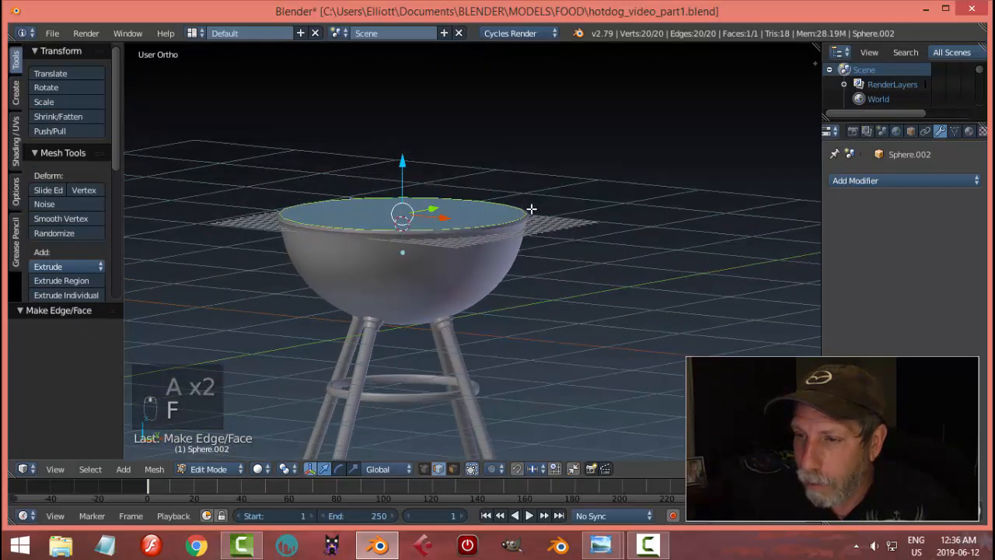
middle_click_drag(452, 213, 467, 206)
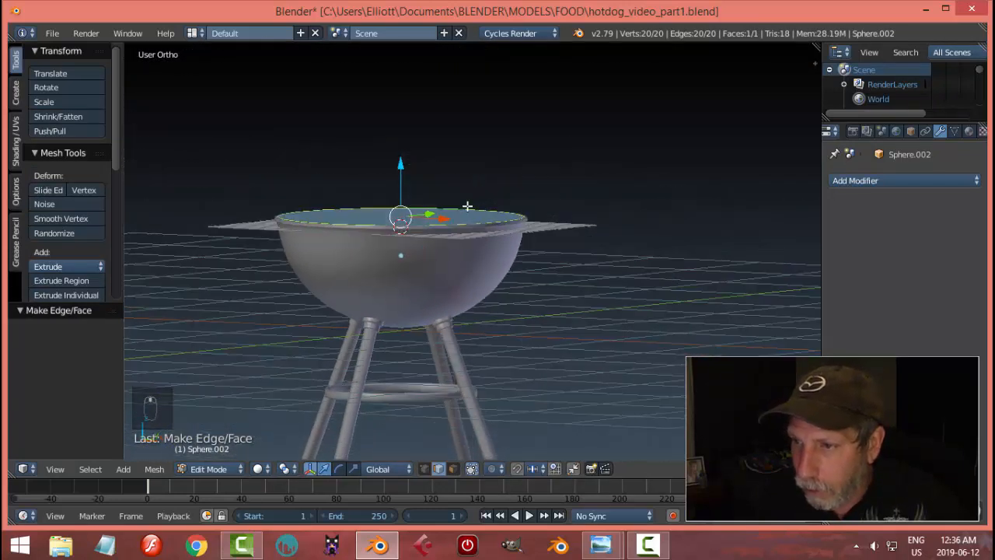
key("e")
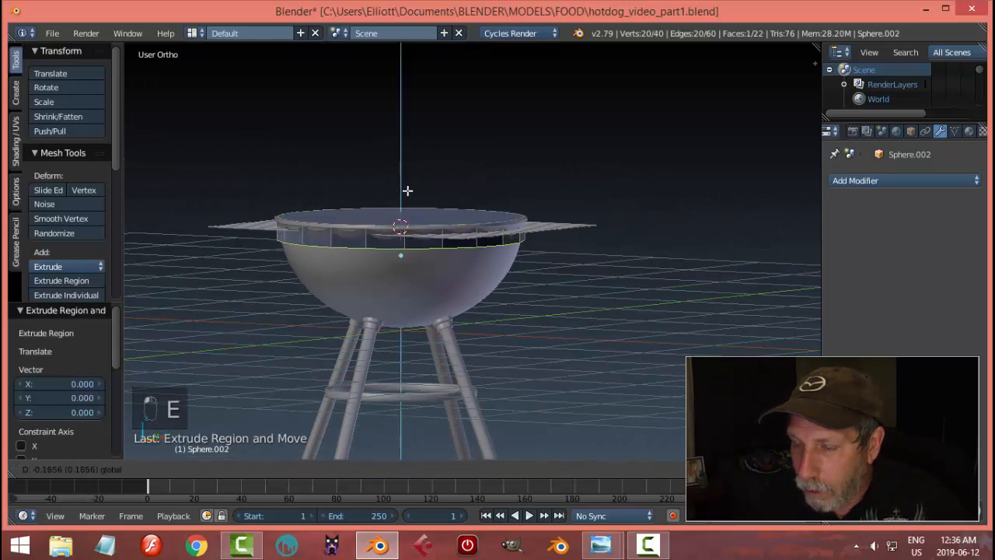
left_click(406, 190)
scroll(531, 225, "up", 4)
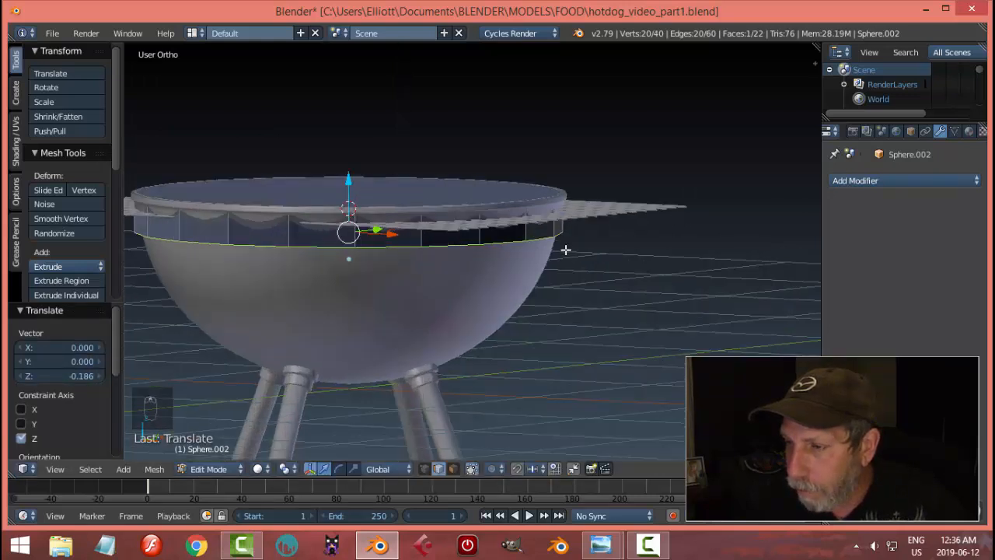
Recalculate the normals of the whole extruded disc to face outward, and return to Object Mode.
key("a")
key("a")
key("a")
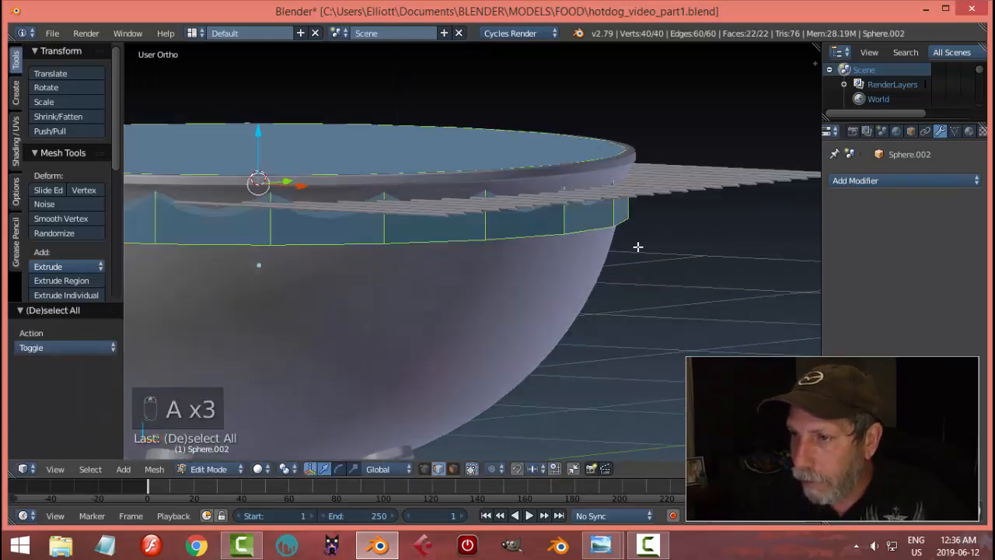
key("ctrl+n")
key("Tab")
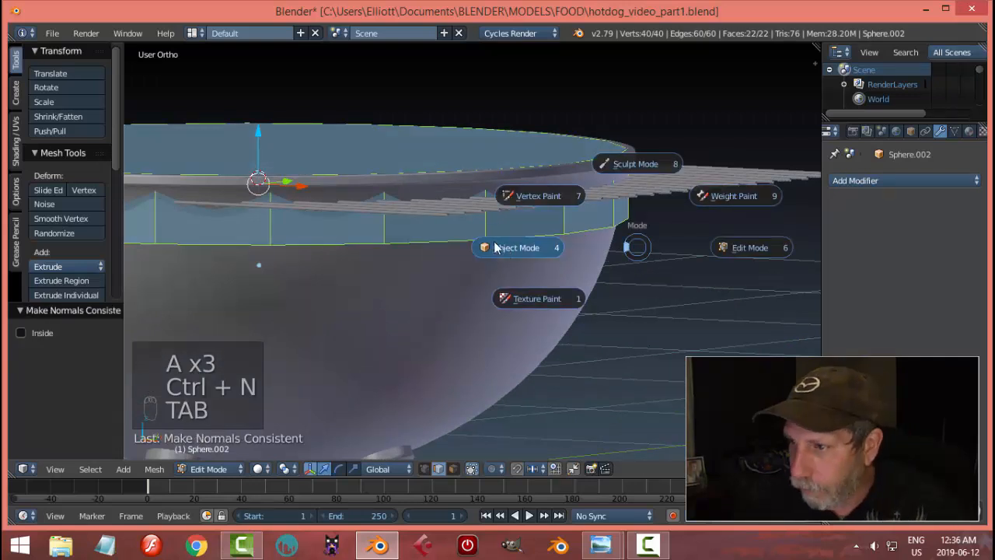
left_click(496, 247)
key("a")
middle_click_drag(622, 242, 671, 239)
Add a Boolean modifier to the disc, set to Intersect with the rod array as its object, and apply it.
right_click(503, 132)
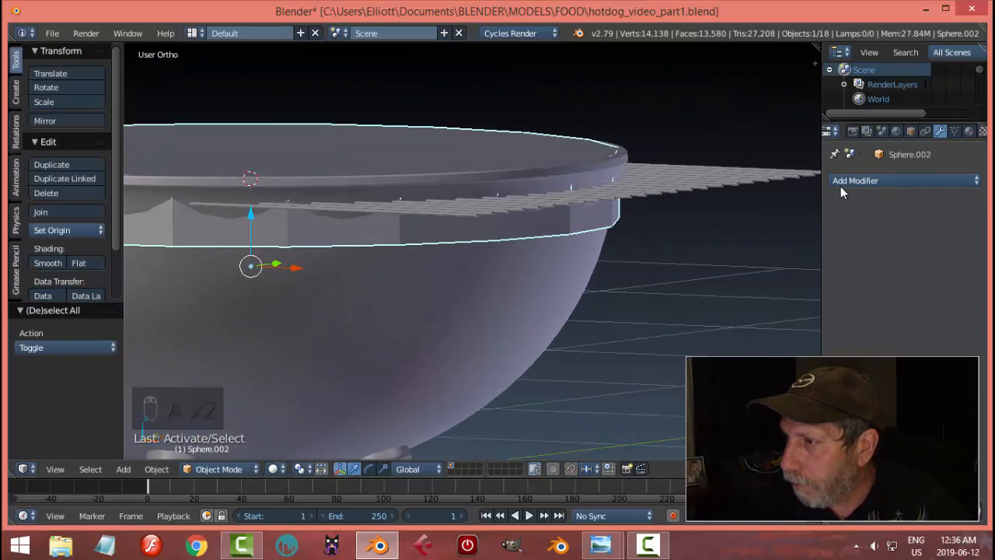
left_click(850, 181)
left_click(704, 246)
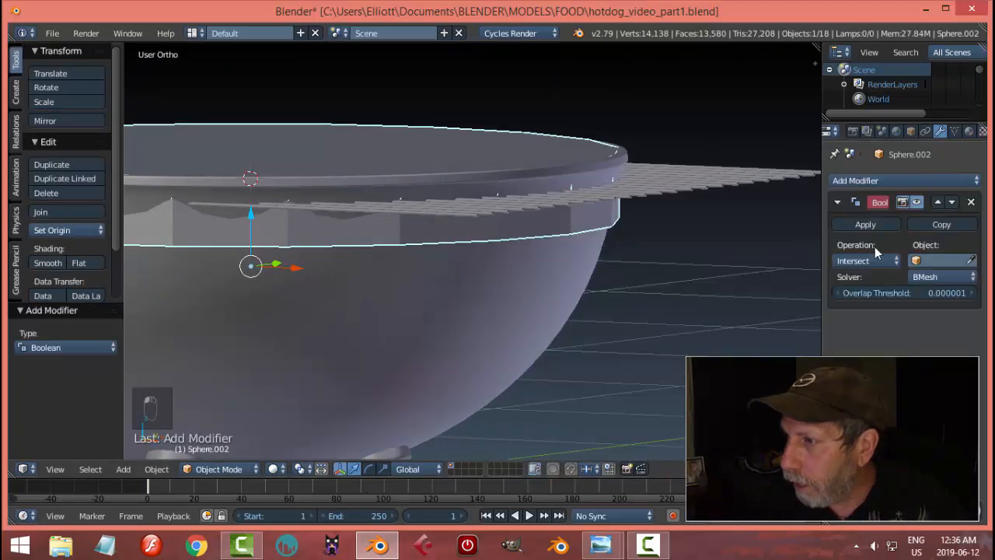
left_click(972, 261)
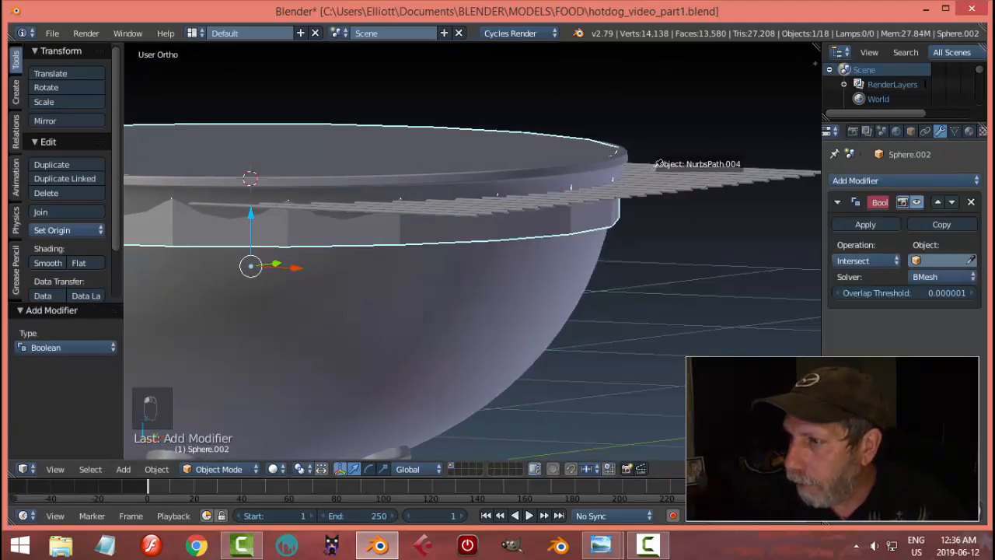
left_click(652, 171)
middle_click_drag(685, 276, 667, 287)
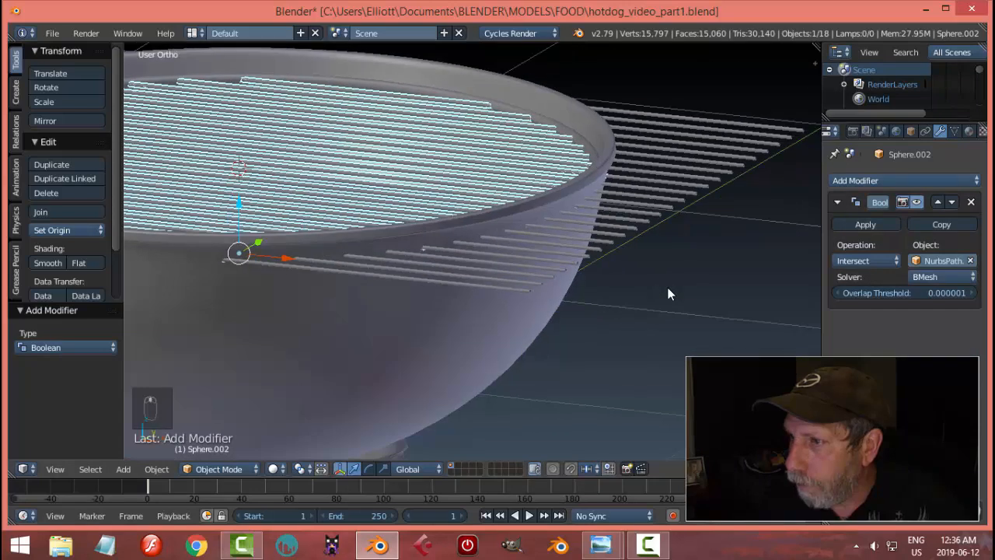
left_click(844, 225)
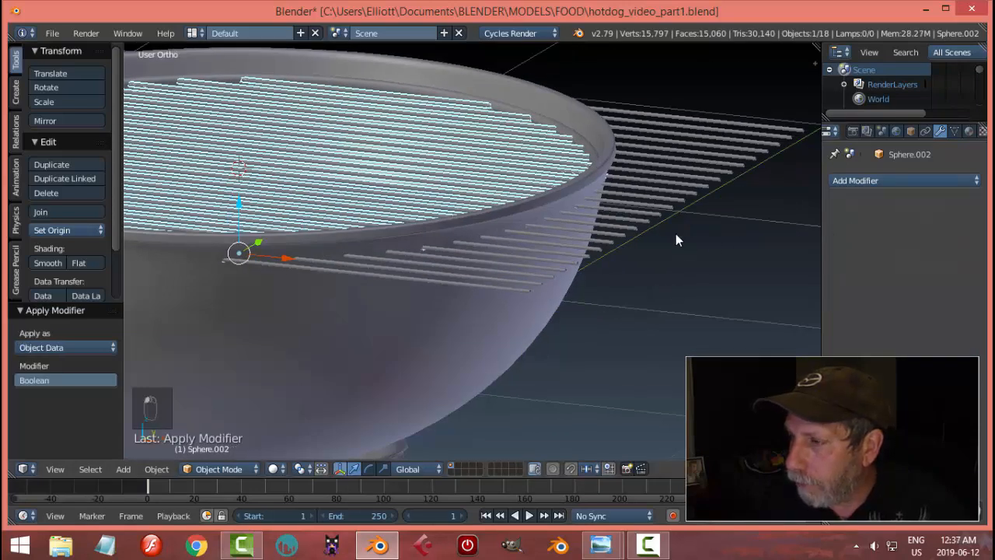
Delete the original rod array that extends beyond the bowl.
right_click(657, 200)
key("x")
left_click(656, 195)
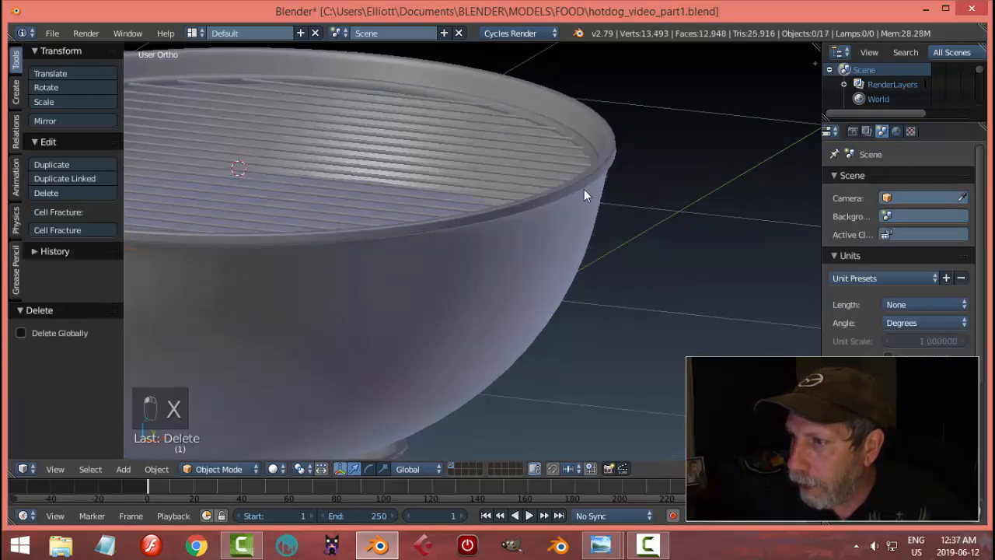
Select the trimmed grate rods and raise them slightly along Z inside the bowl.
right_click(549, 167)
middle_click_drag(566, 212, 533, 235)
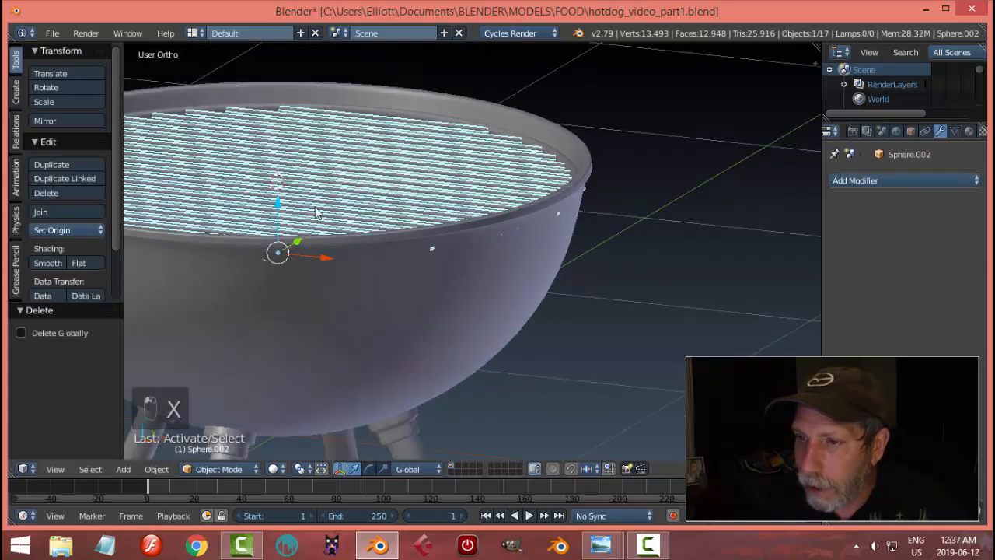
left_click_drag(276, 202, 275, 192)
key("a")
middle_click_drag(485, 205, 564, 253)
scroll(435, 249, "up", 2)
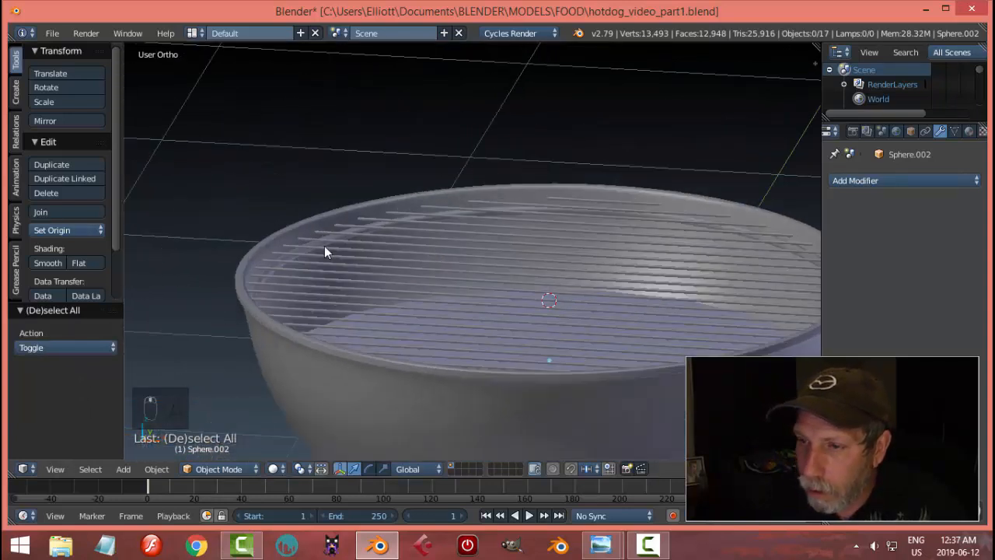
Raise the circular grate ring slightly along Z to meet the ends of the trimmed rods, and deselect it.
scroll(319, 251, "up", 4)
right_click(282, 201)
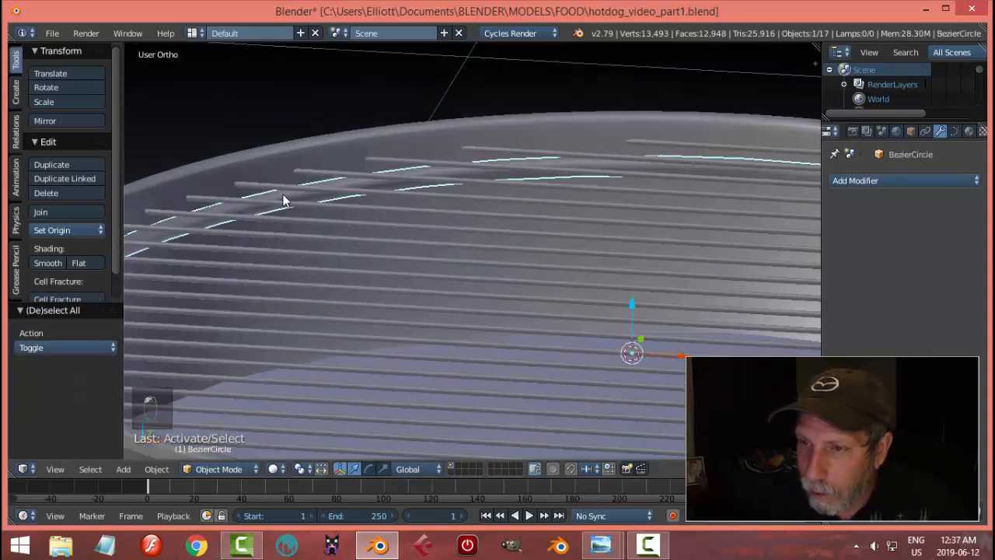
key("g")
key("z")
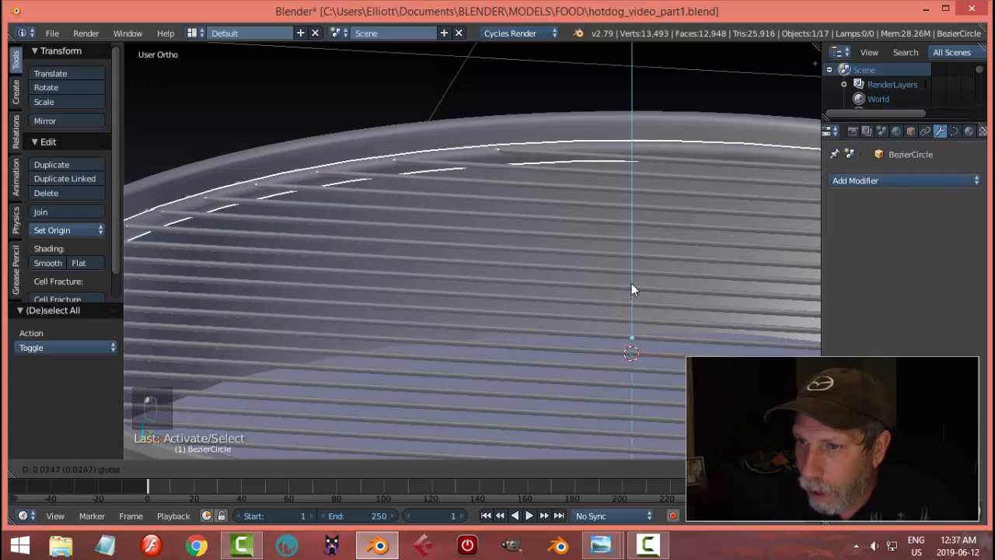
left_click(632, 277)
key("a")
scroll(607, 286, "down", 4)
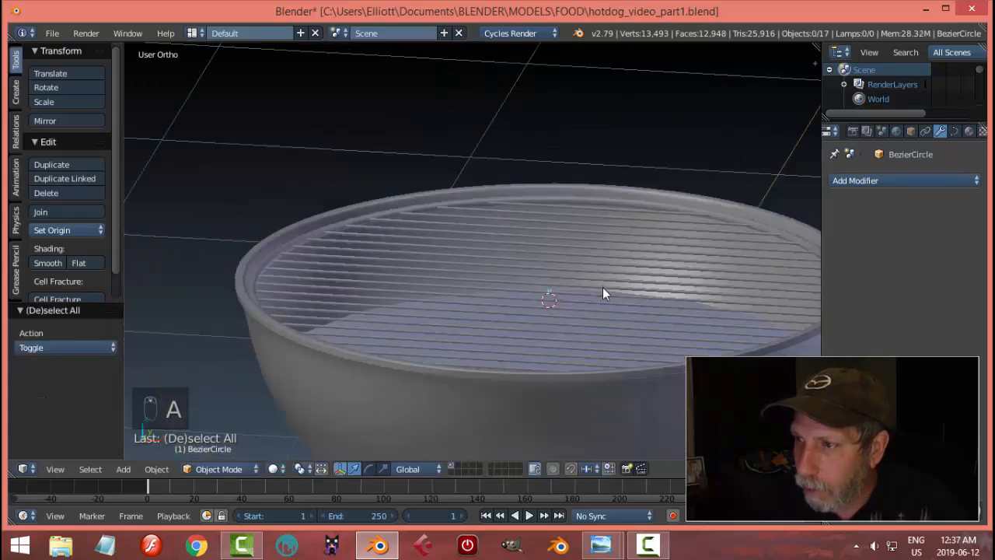
Scale the round ring around the grill grate very slightly to fit the bowl's inner rim and save the file.
middle_click_drag(602, 287, 371, 285)
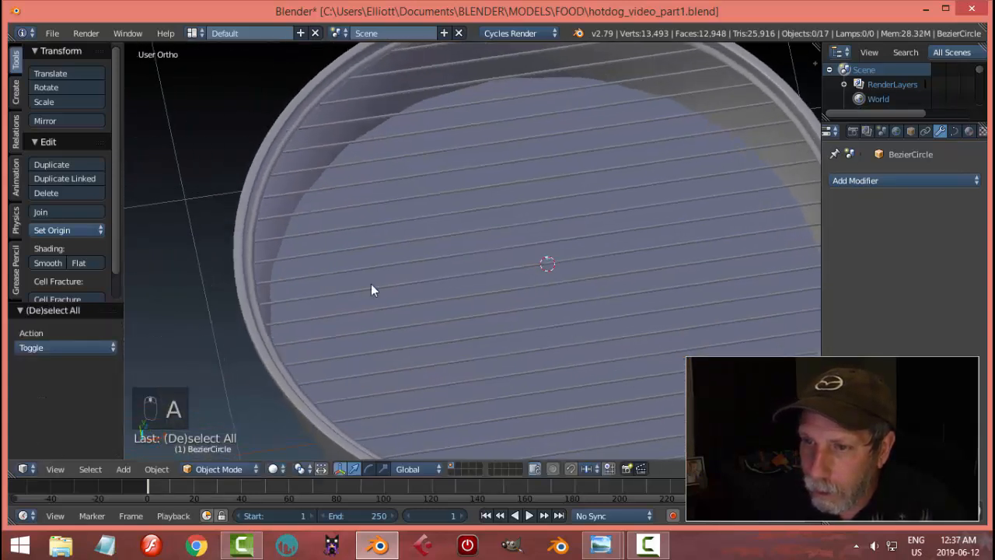
right_click(248, 247)
key("s")
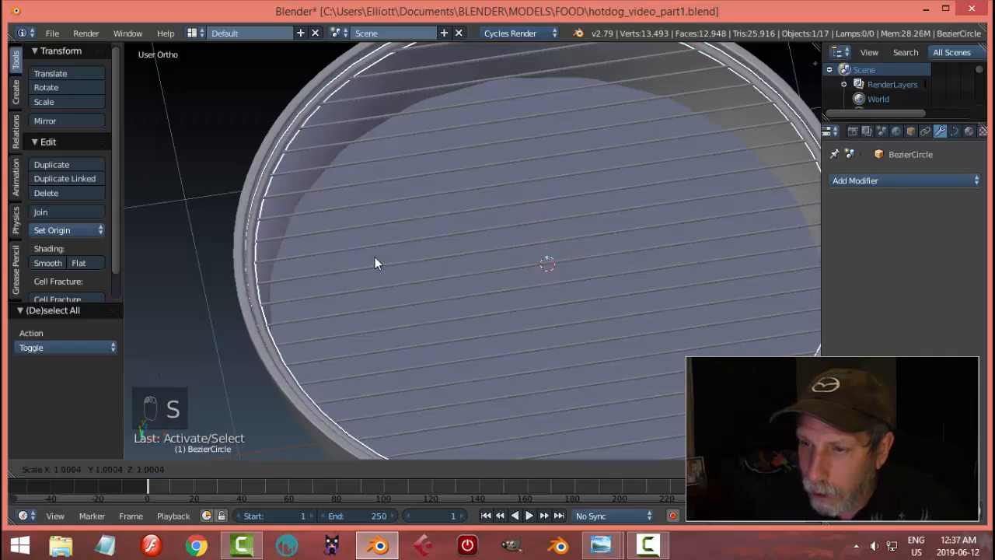
left_click(376, 259)
key("a")
scroll(583, 281, "down", 4)
middle_click_drag(596, 285, 386, 237)
key("ctrl+s")
left_click(386, 237)
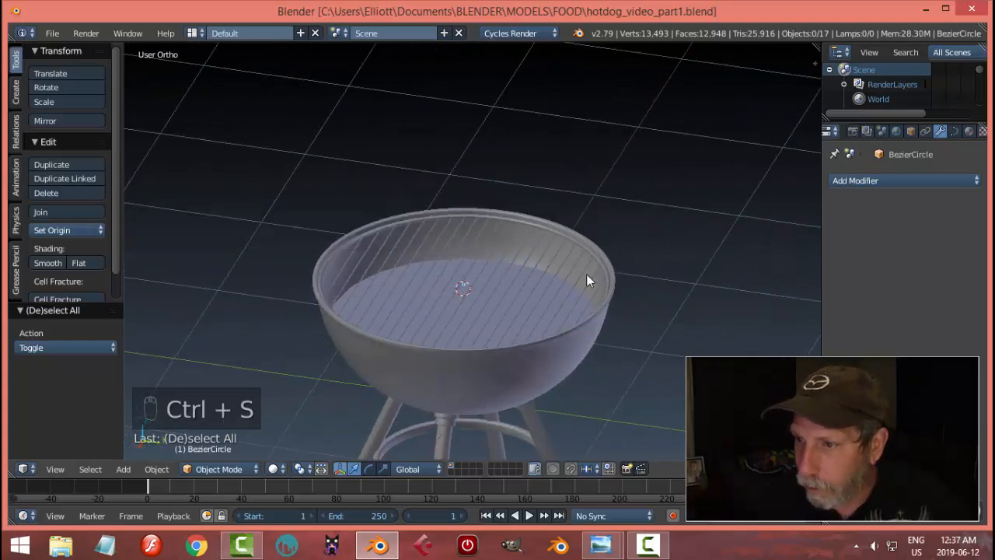
Add a path curve at the centre of the grill grate and rotate it 90° about the Z axis.
middle_click_drag(586, 274, 493, 266)
right_click(453, 266)
key("shift+a")
mouse_move(493, 266)
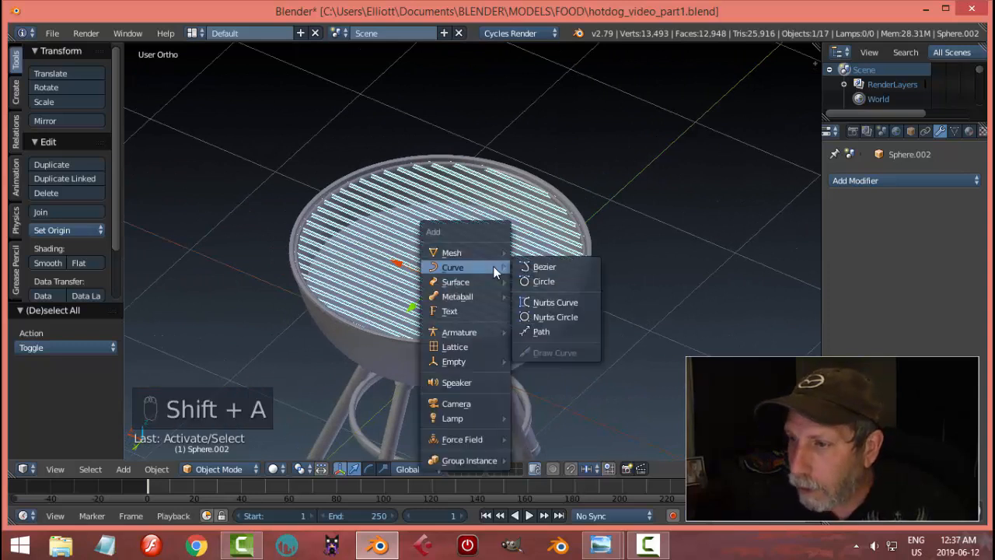
left_click(544, 333)
middle_click_drag(548, 334, 523, 276)
type("rz")
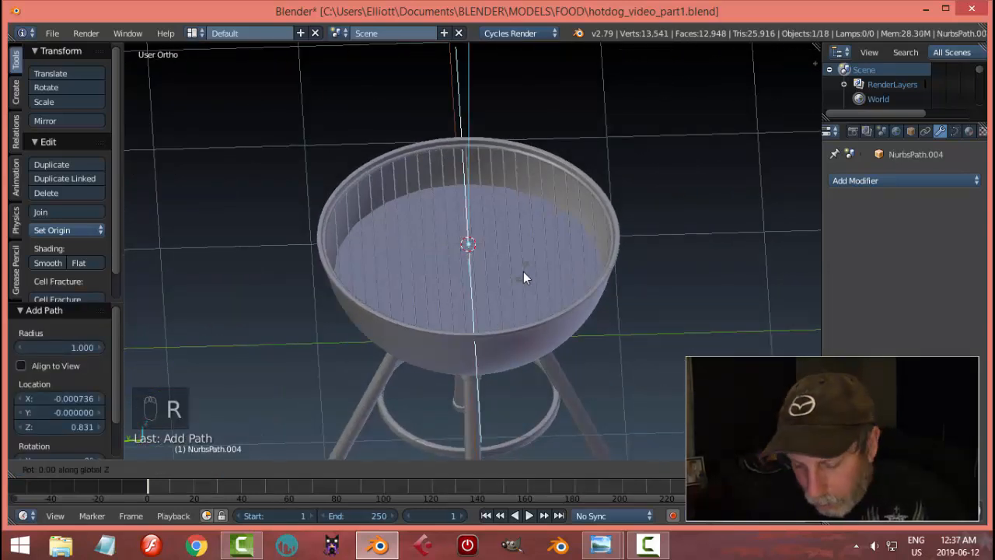
type("90")
key("Return")
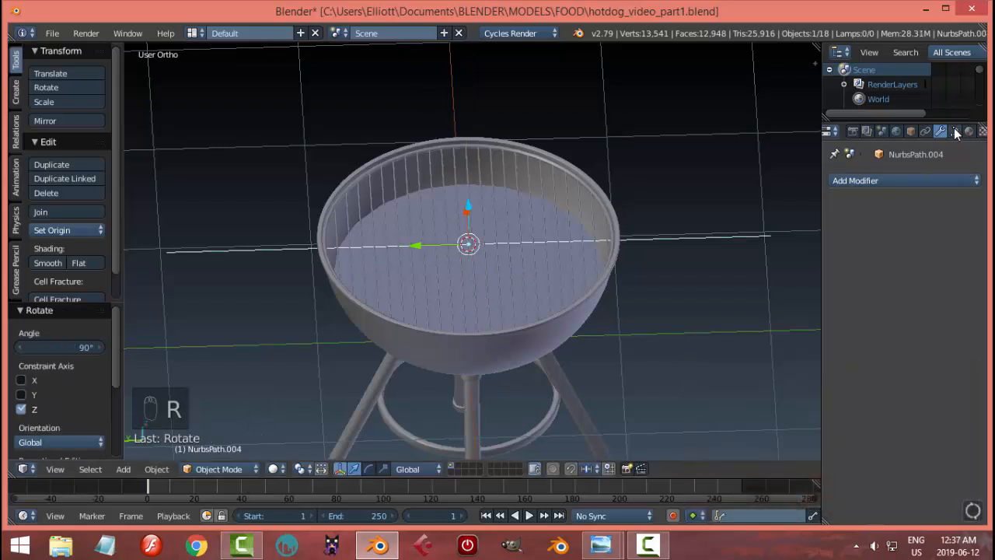
Give the new path a thin round thickness with a bevel depth of 0.004.
left_click(955, 132)
left_click(943, 258)
left_click(934, 242)
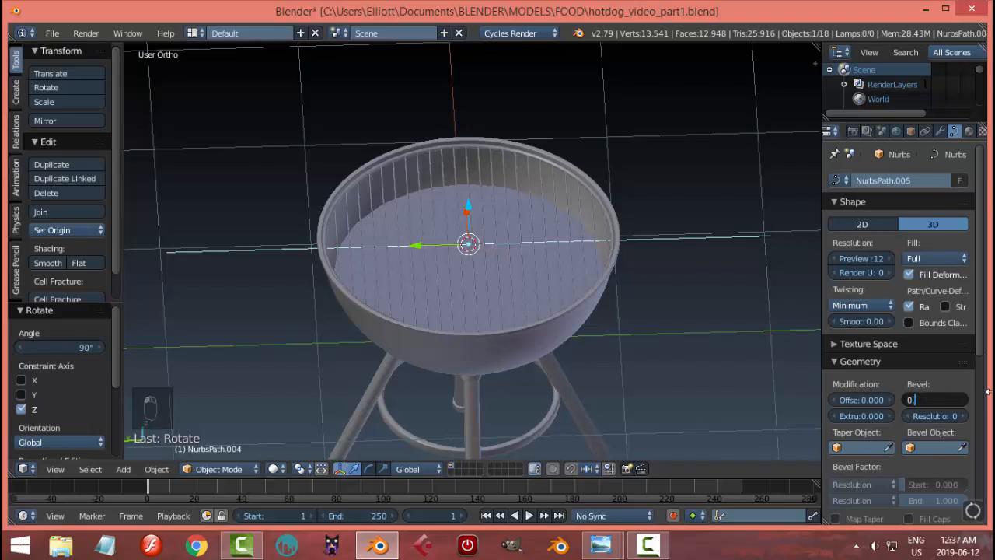
type("0.04")
key("Return")
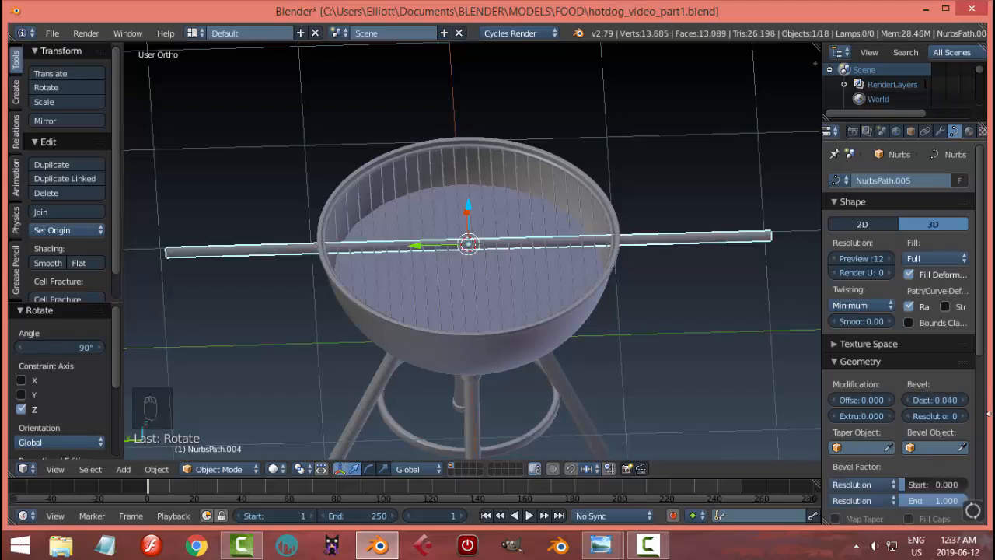
left_click(935, 400)
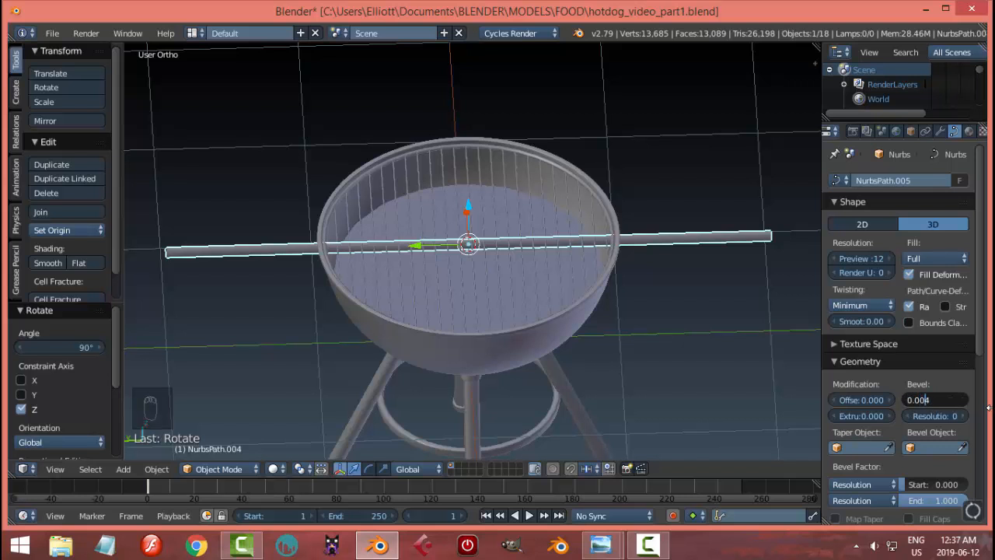
type("0.004")
key("Return")
Set the path's bevel resolution to 2 and its preview resolution to 4.
left_click(964, 416)
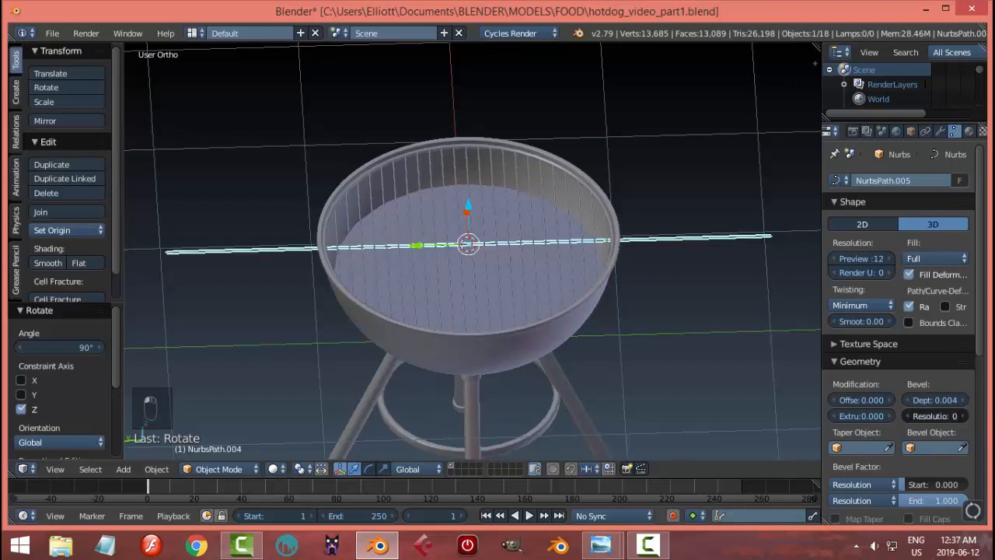
left_click(964, 416)
left_click(881, 257)
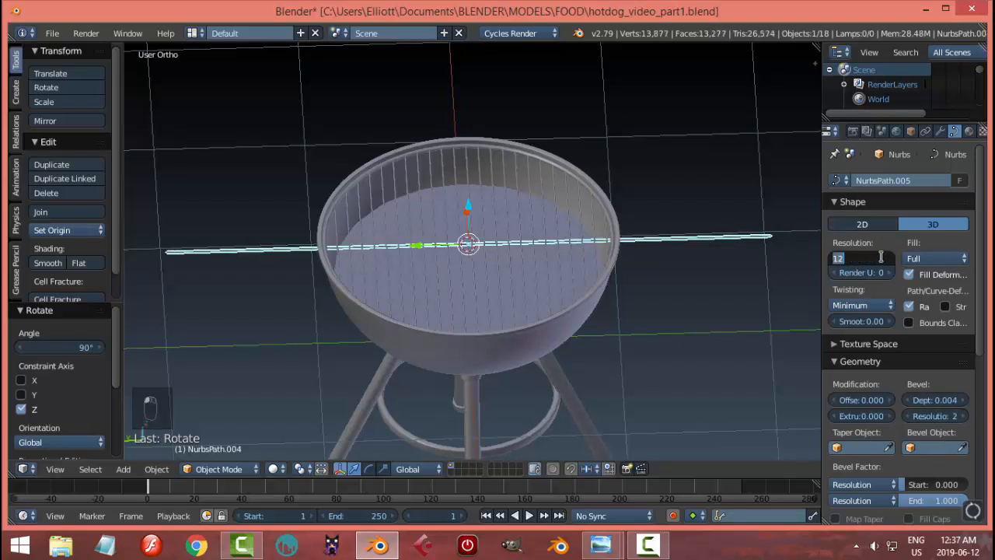
type("4")
key("Return")
key("a")
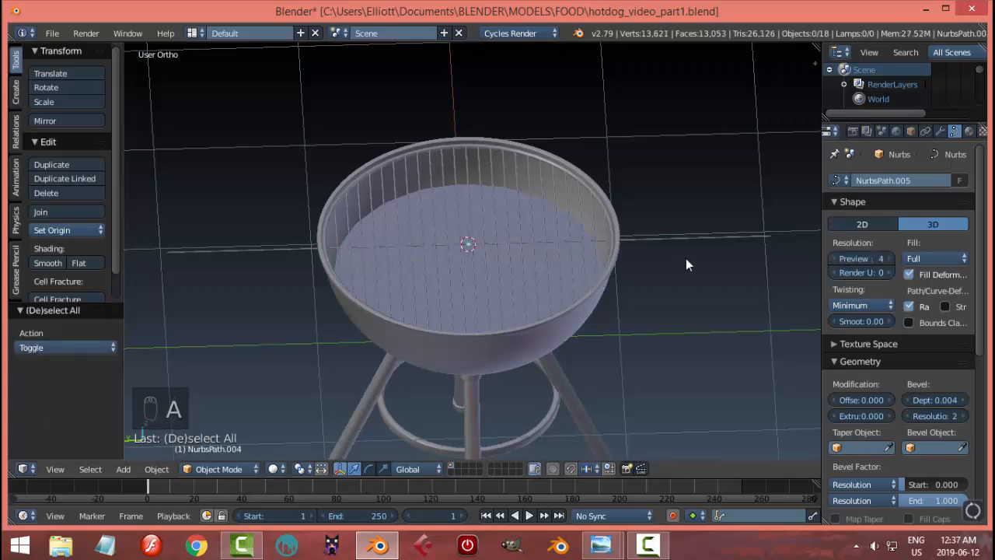
Edit the crossbar path and delete two of its five control points to shorten it to the bowl's width.
middle_click_drag(689, 262, 643, 281)
scroll(589, 281, "up", 2)
right_click(647, 299)
scroll(661, 355, "down", 4)
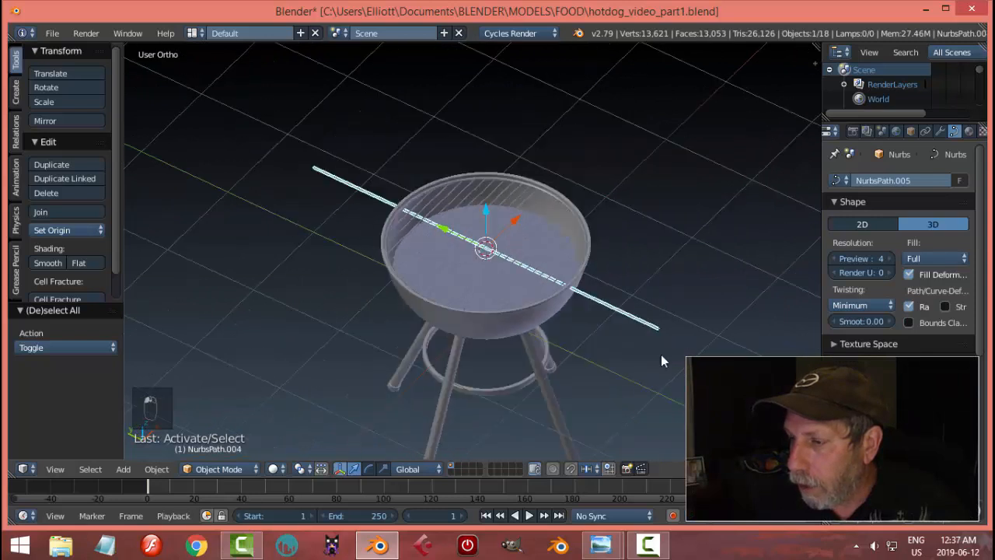
middle_click_drag(660, 354, 707, 353)
key("Tab")
scroll(724, 334, "up", 2)
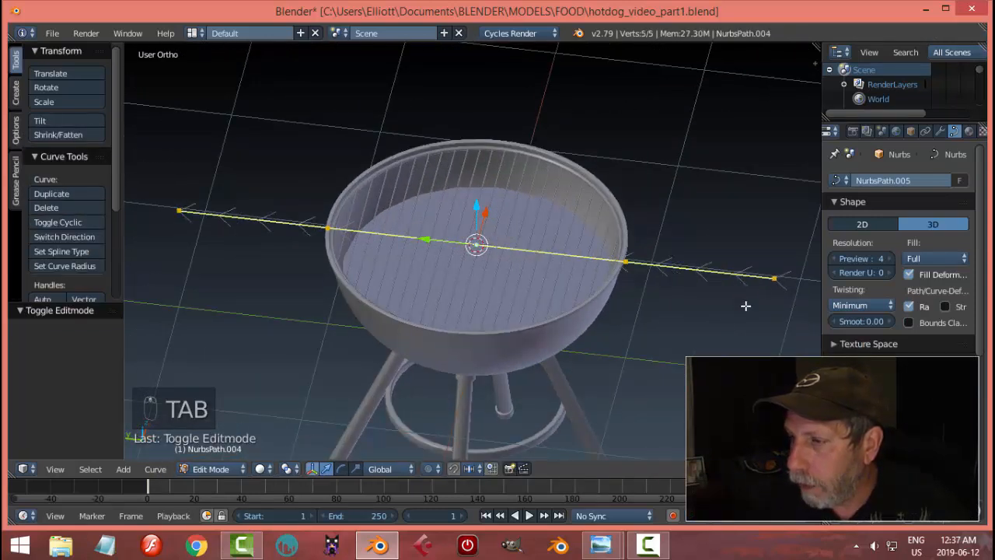
right_click(753, 299)
right_click(180, 209, "shift")
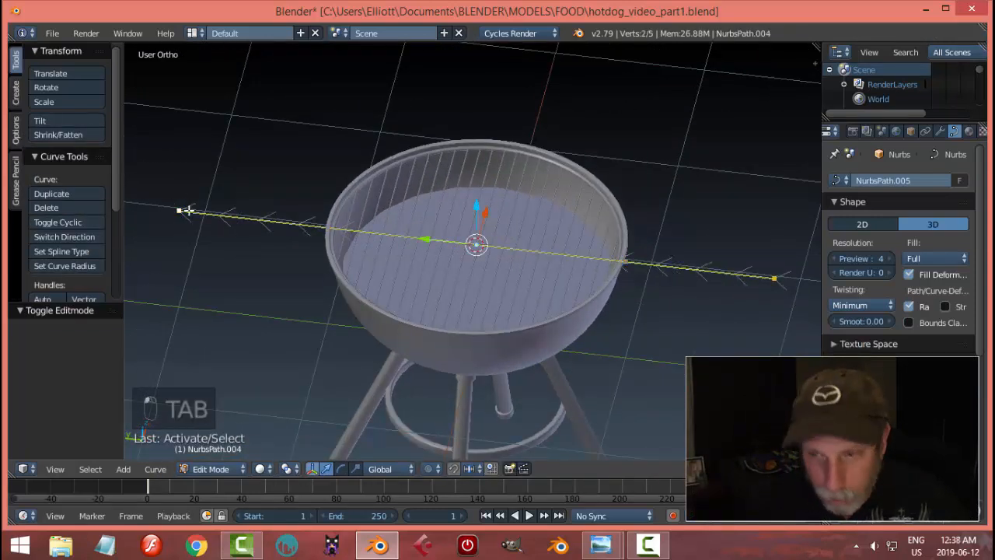
key("x")
left_click(224, 225)
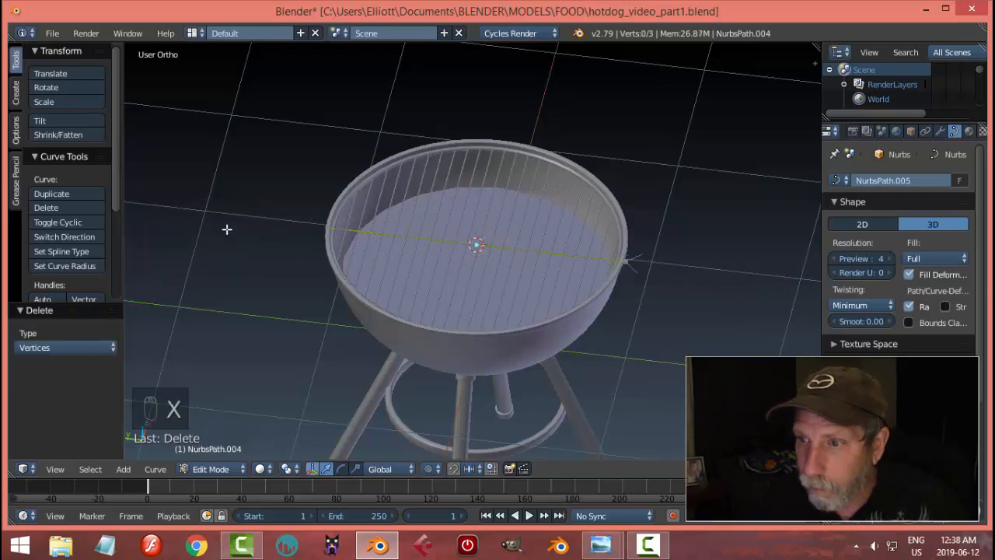
Move the path's end point on the negative Y side inward by about 0.046 along Y.
middle_click_drag(656, 304, 631, 283)
right_click(644, 286)
left_click_drag(582, 279, 575, 275)
middle_click_drag(629, 304, 674, 315)
scroll(676, 293, "up", 2)
middle_click_drag(692, 213, 562, 311, "shift")
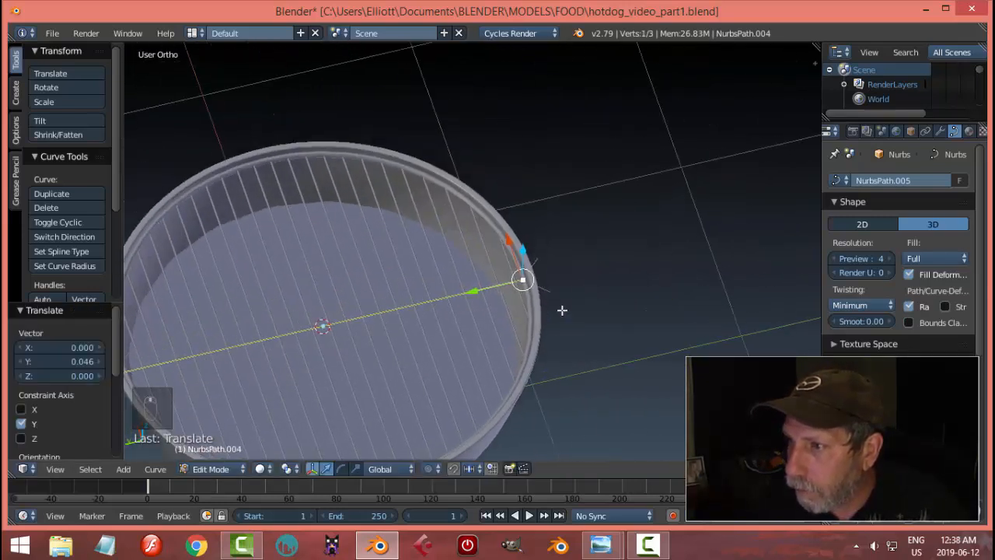
Pull the path's opposite end point inward along Y to meet the grate's ring.
scroll(562, 311, "up", 3)
scroll(544, 315, "down", 4)
middle_click_drag(368, 326, 593, 232, "shift")
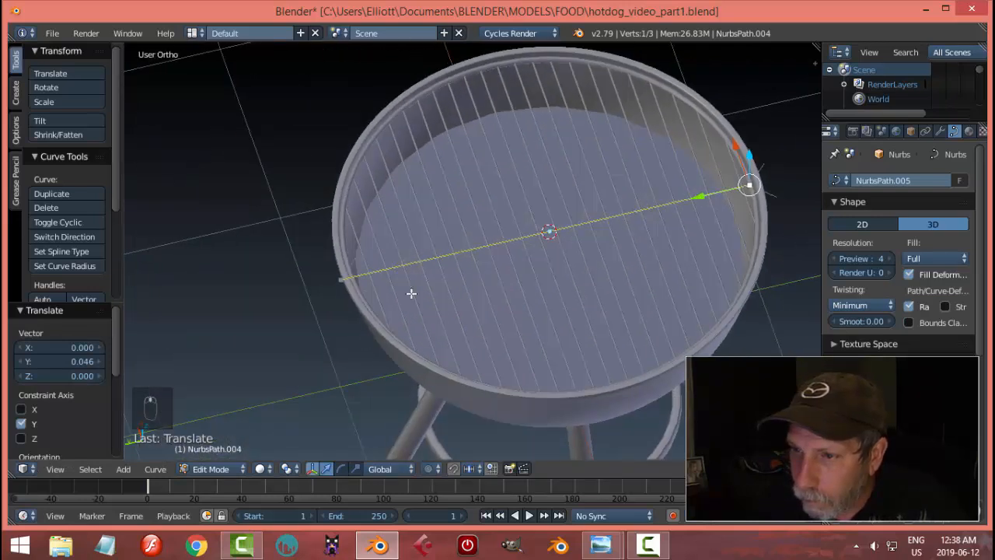
scroll(412, 293, "up", 3)
right_click(242, 300)
left_click_drag(202, 306, 202, 307)
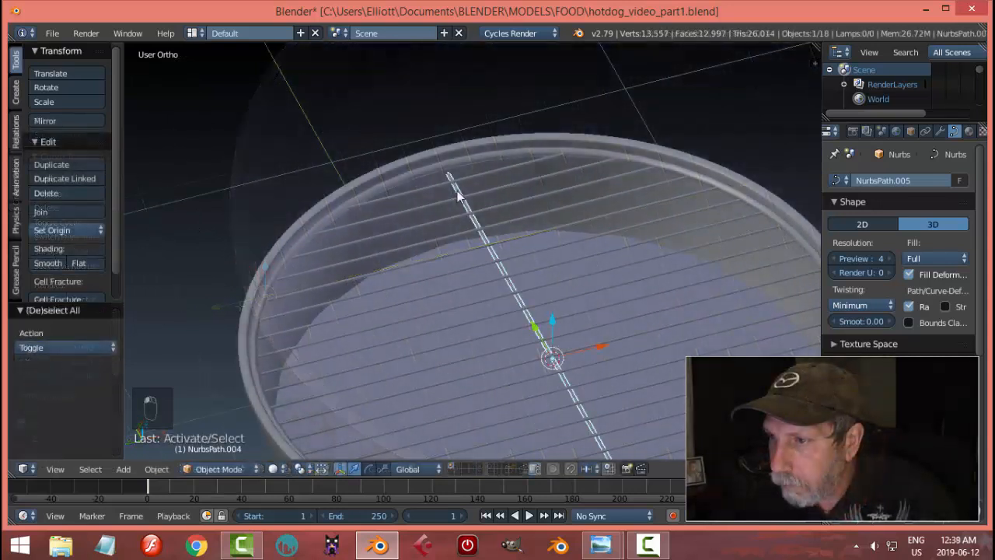
Extend the crossbar's end point on the positive Y side by about 0.031 along Y toward the ring.
key("Tab")
left_click(565, 191)
right_click(449, 160)
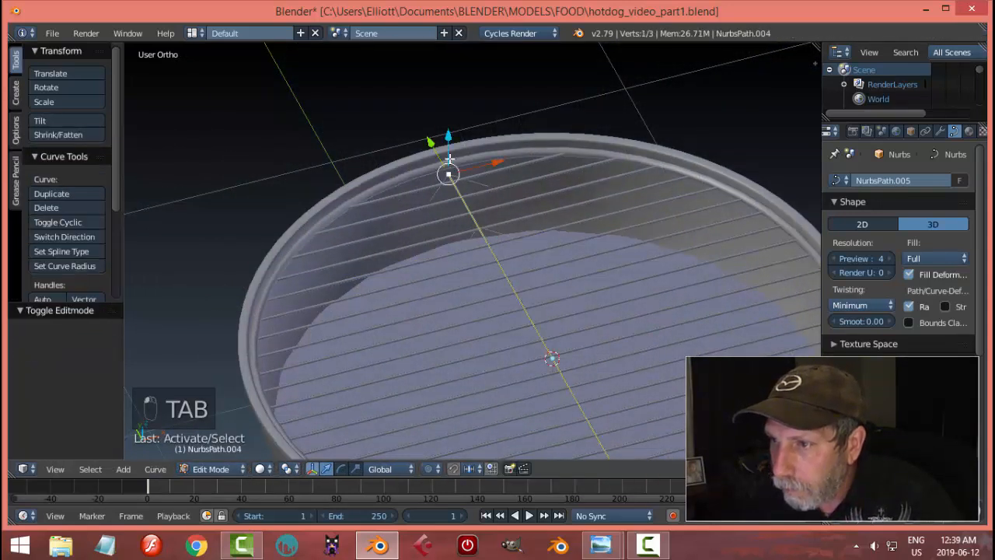
left_click_drag(430, 143, 428, 142)
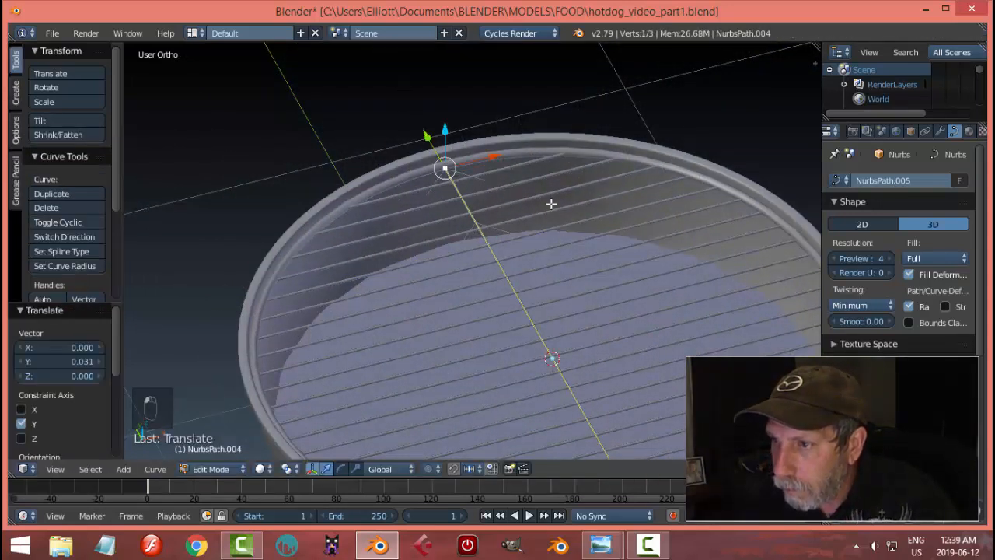
key("Tab")
left_click(411, 210)
key("a")
key("a")
scroll(504, 215, "down", 2)
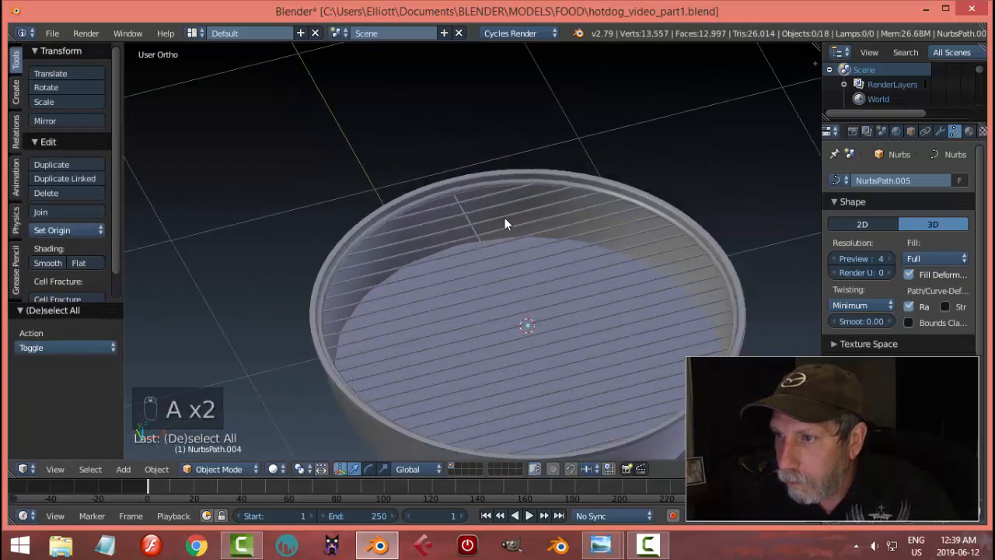
middle_click_drag(504, 218, 522, 247)
scroll(521, 248, "up", 5)
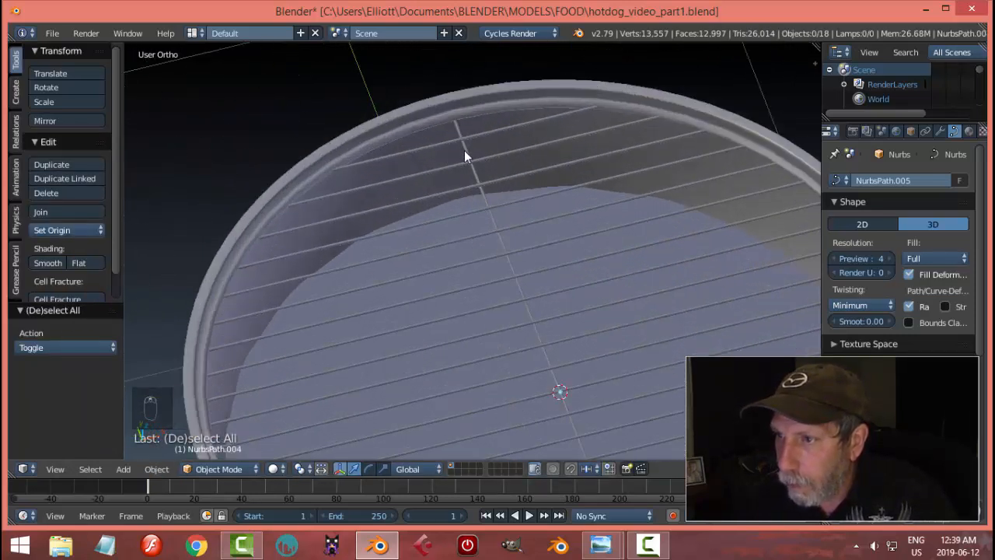
right_click(464, 150)
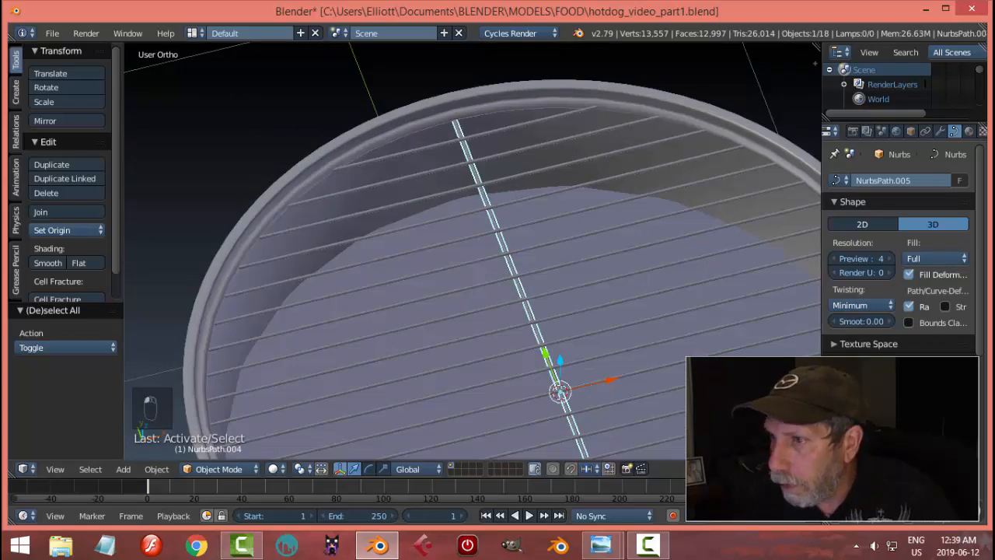
key("s")
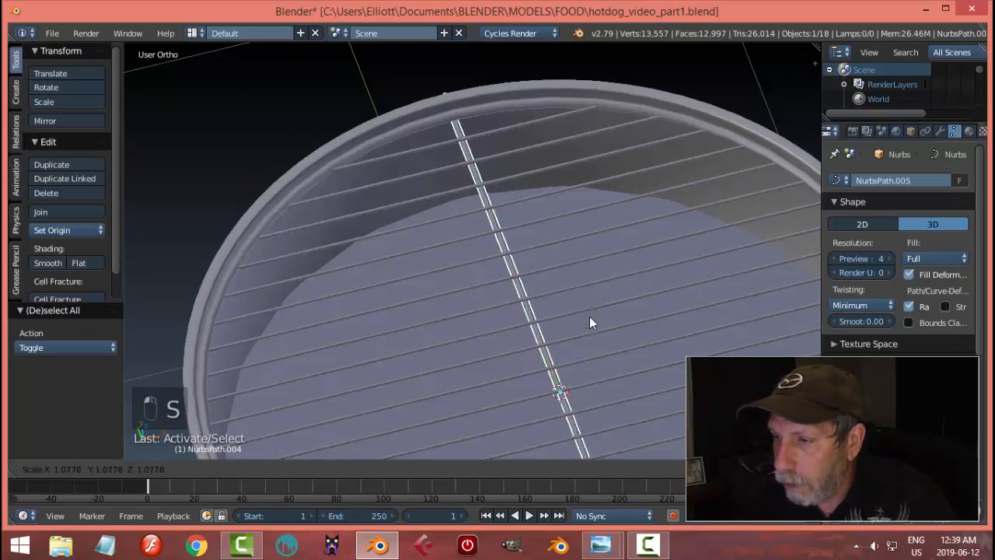
right_click(589, 317)
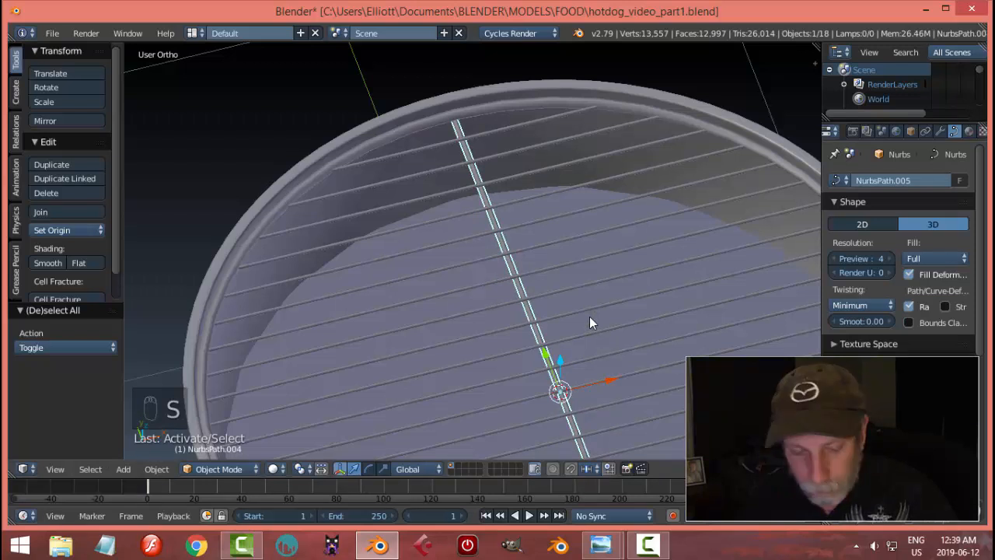
key("a")
Lower the crossbar by about 0.0024 along Z so it sits just beneath the grate bars.
middle_click_drag(590, 317, 661, 310)
scroll(658, 322, "up", 5)
scroll(766, 335, "up", 2)
middle_click_drag(766, 335, 389, 284, "shift")
scroll(392, 272, "up", 3)
right_click(392, 272)
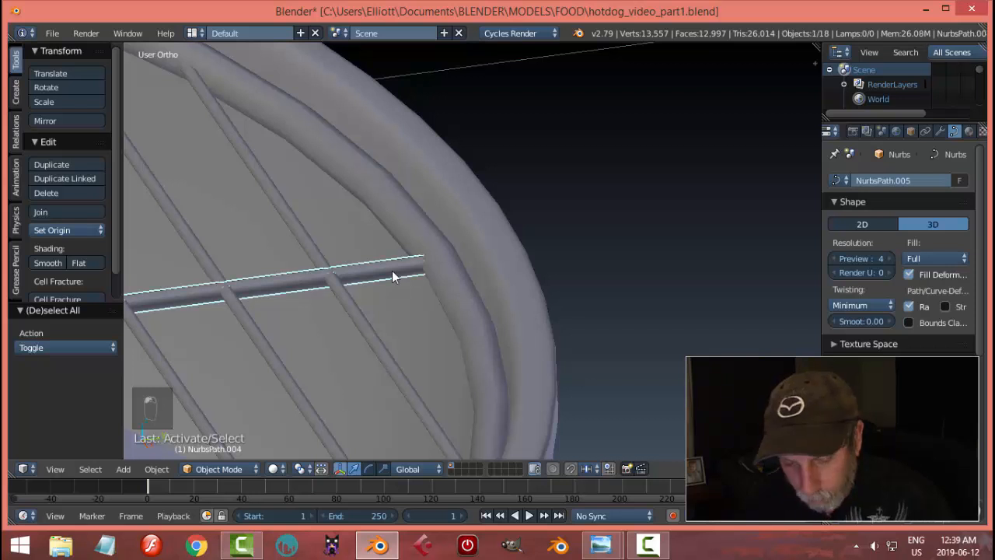
key("g")
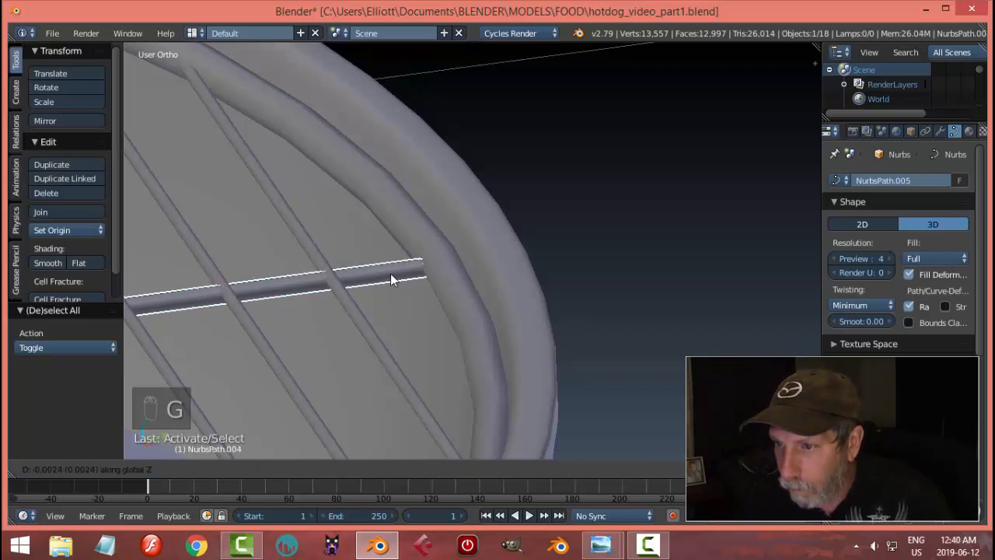
left_click(390, 275)
key("a")
right_click(419, 268)
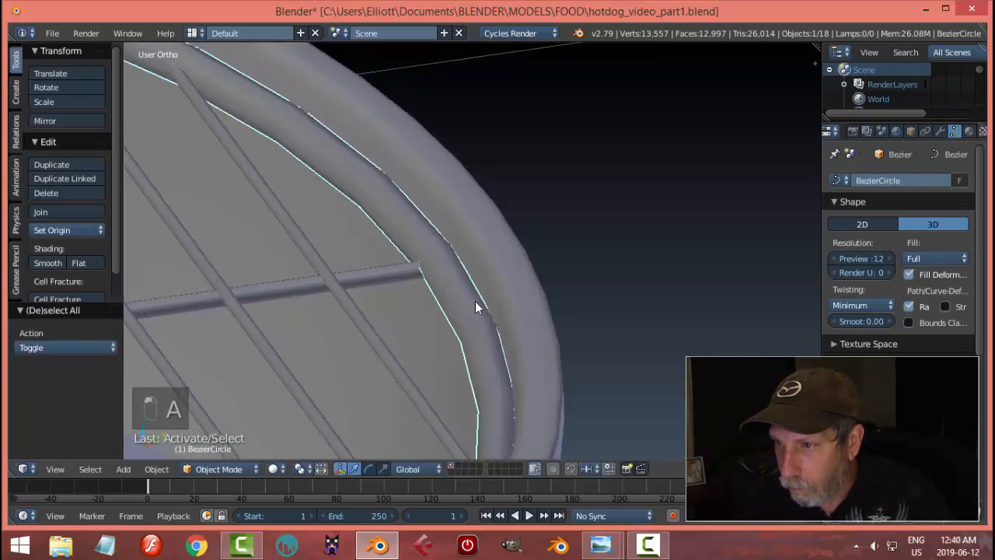
middle_click_drag(475, 301, 507, 283)
key("Tab")
left_click(588, 292)
middle_click_drag(588, 293, 564, 290)
key("Tab")
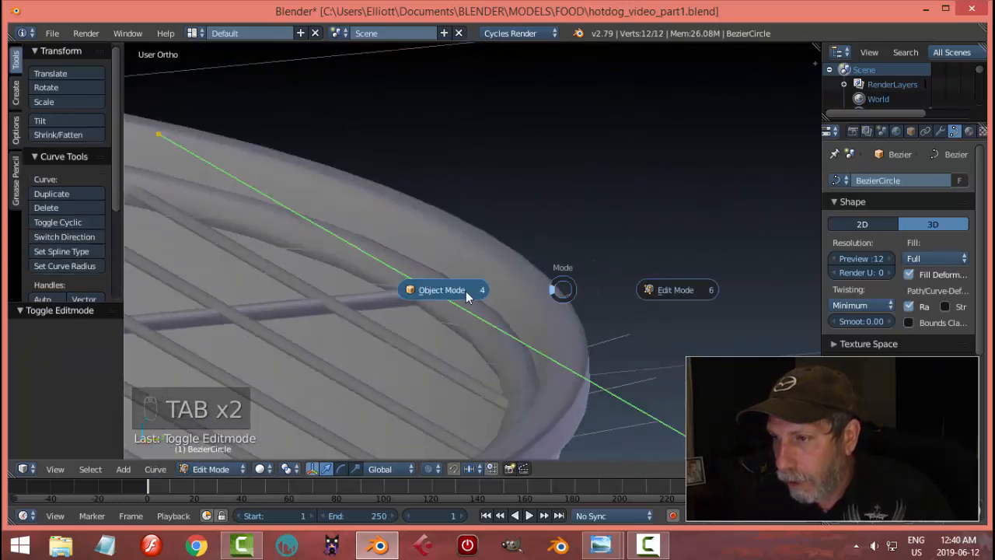
left_click(464, 291)
right_click(469, 286)
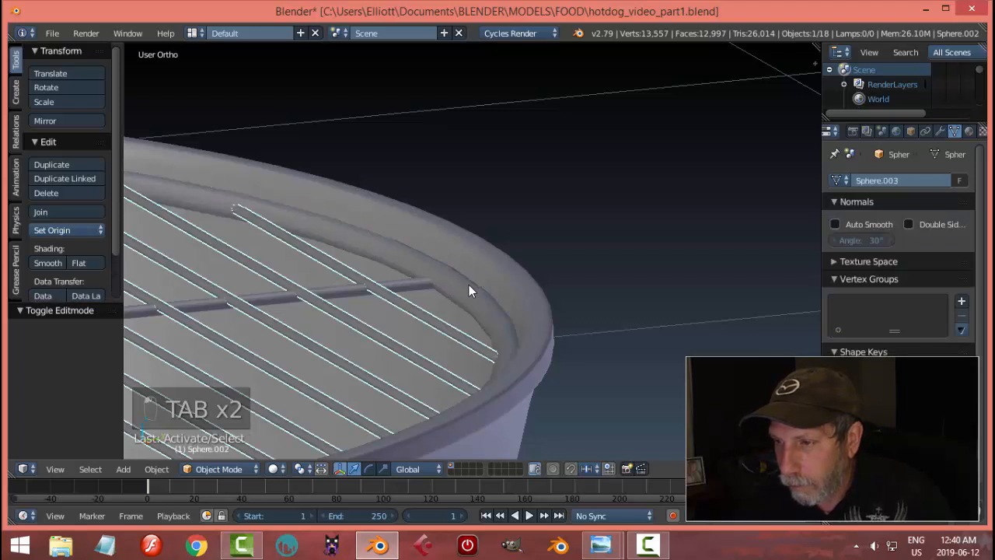
Shift the round ring around the grate slightly along Z and save the file.
right_click(459, 285)
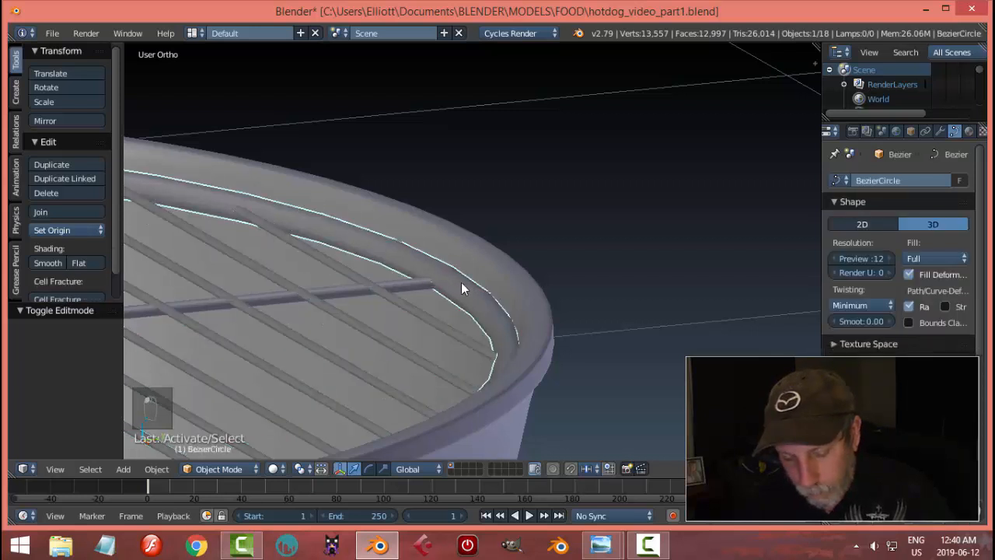
key("g")
key("z")
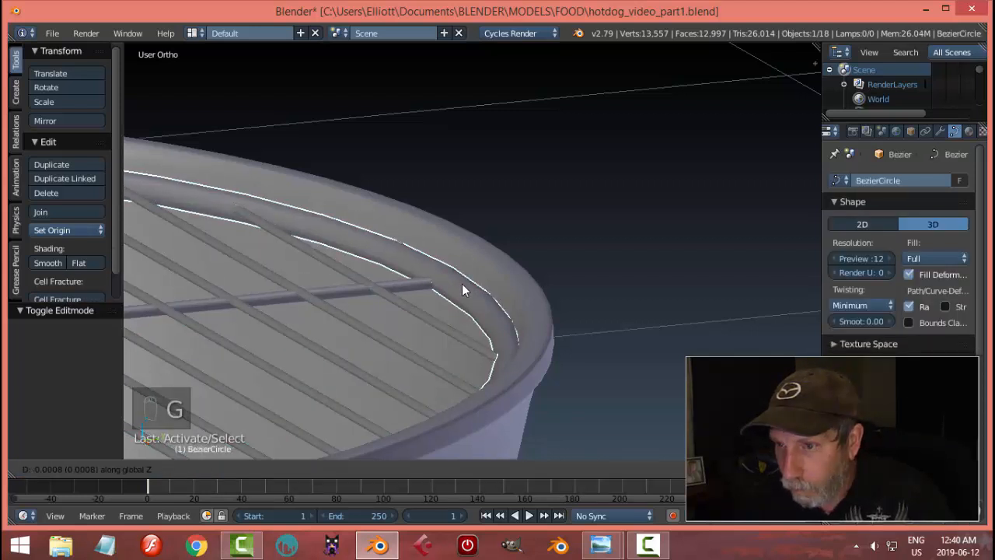
left_click(474, 283)
key("a")
scroll(505, 281, "down", 8)
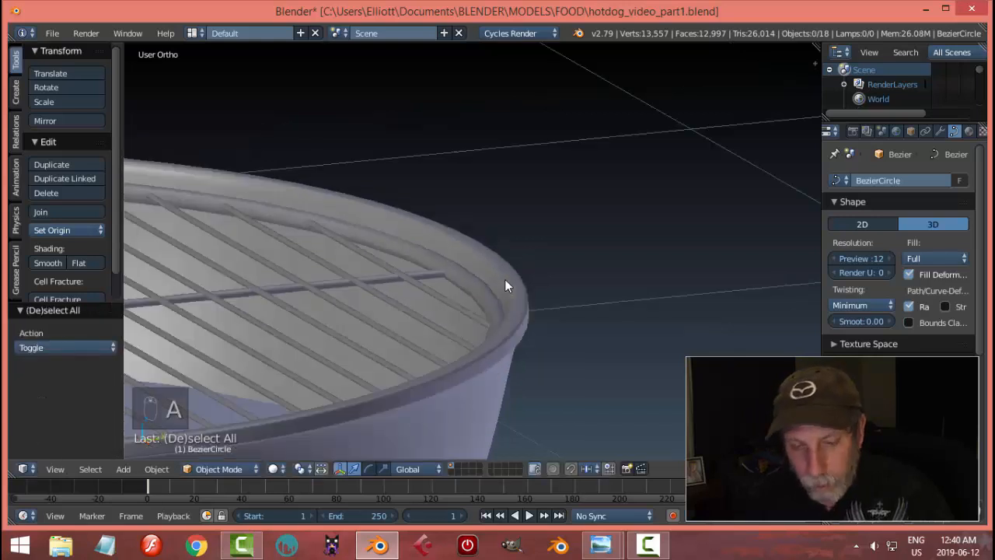
middle_click_drag(455, 325, 521, 291)
key("ctrl+s")
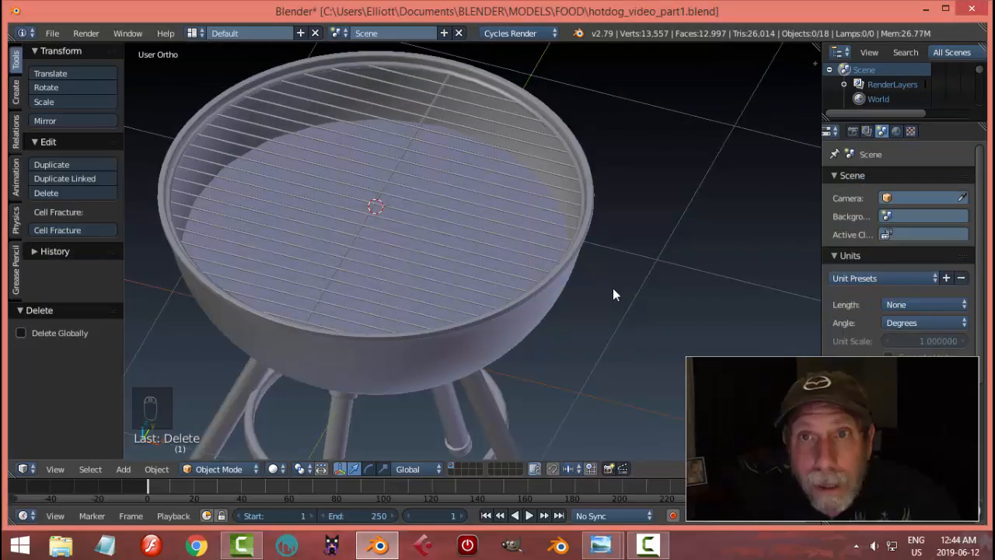
Add a plane at the grate's centre and merge all its vertices at the centre into a single vertex.
middle_click_drag(613, 294, 579, 283)
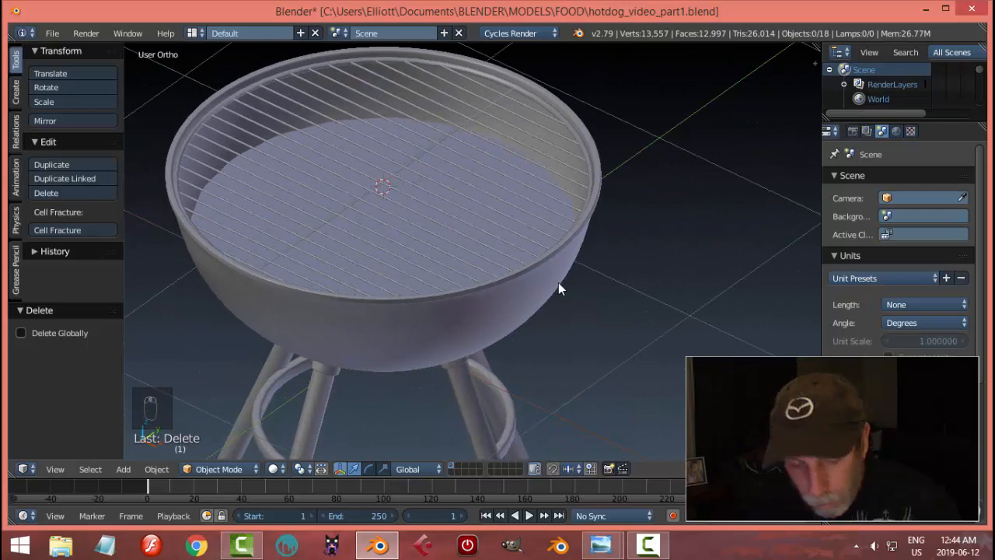
key("shift+a")
mouse_move(558, 282)
left_click(598, 284)
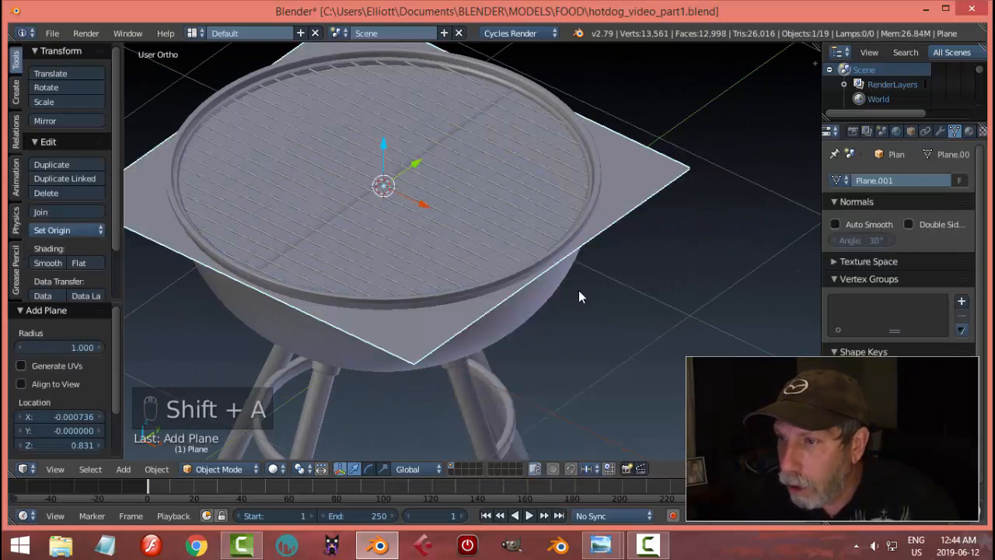
middle_click_drag(579, 292, 605, 281)
key("Tab")
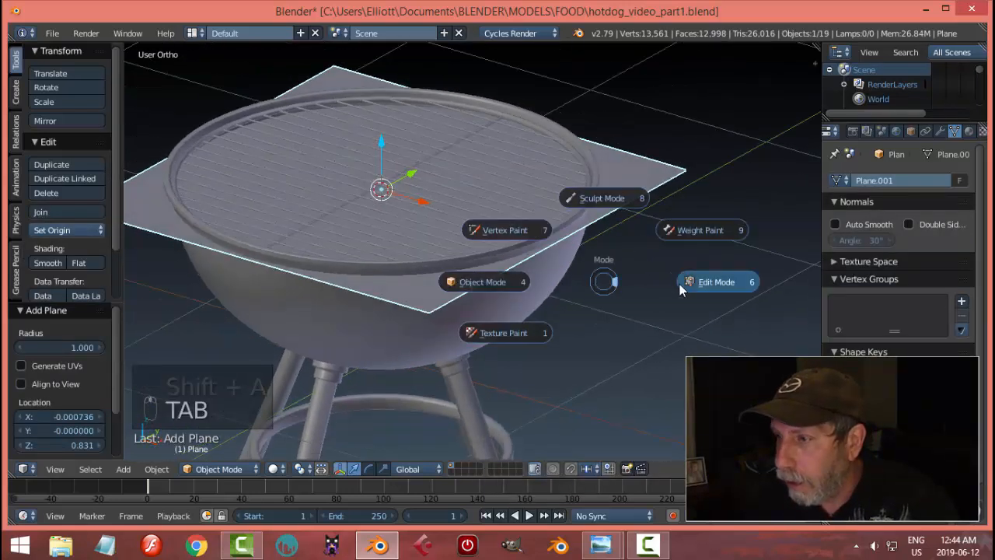
left_click(680, 284)
key("ctrl+Tab")
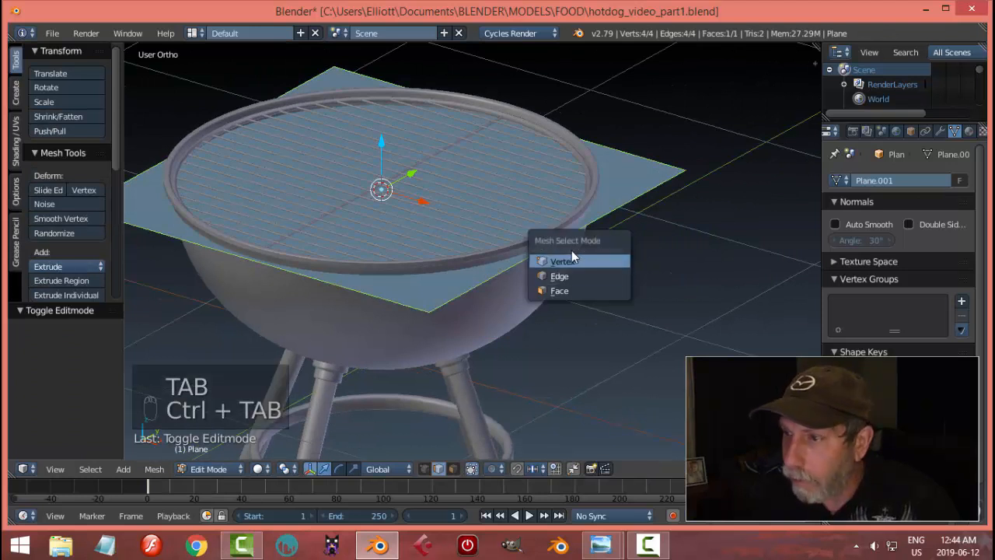
left_click(571, 258)
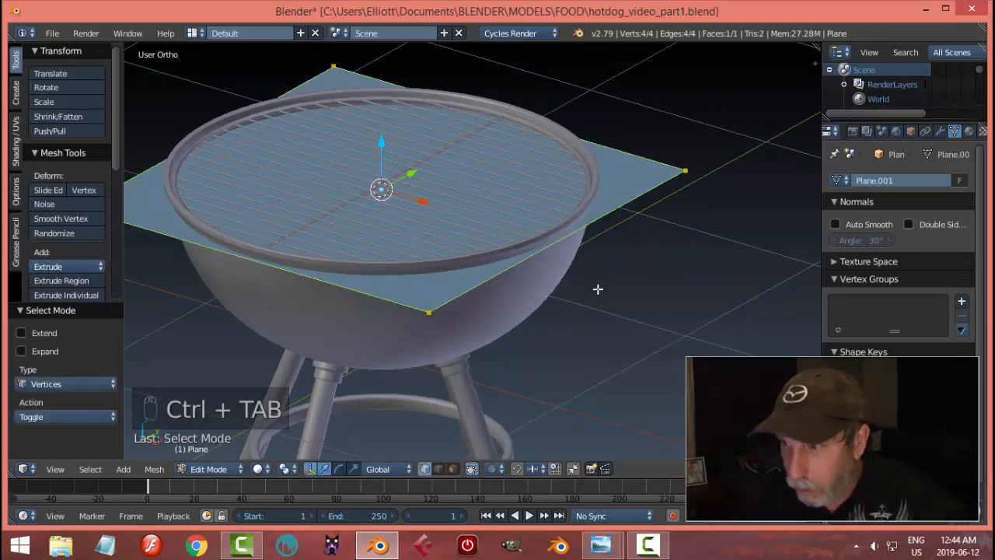
key("alt+m")
left_click(597, 287)
Move the merged vertex about 1.057 along X, just outside the bowl's rim.
key("g")
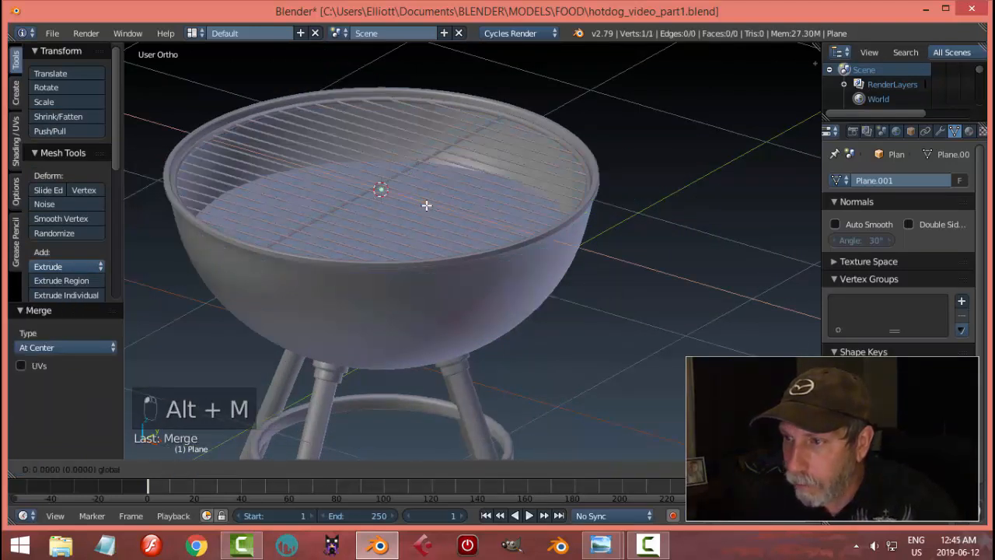
left_click(602, 284)
middle_click_drag(601, 284, 600, 308)
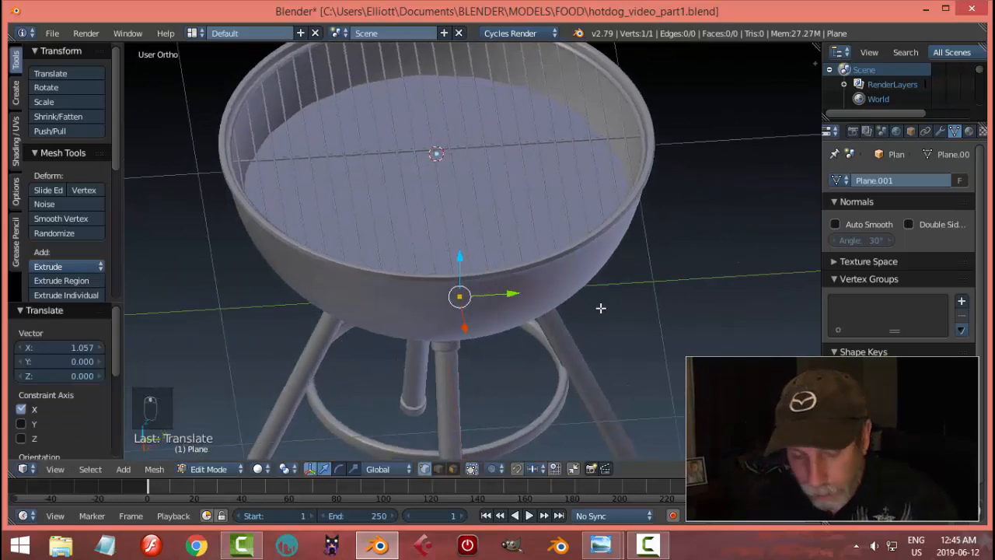
Extrude the vertex about 0.458 along Y to form a straight edge beside the bowl.
key("e")
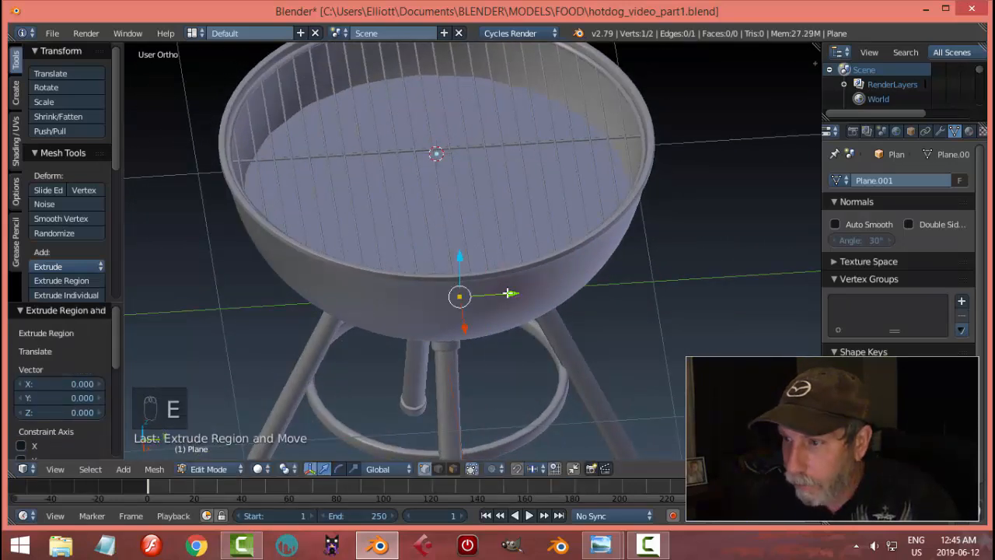
left_click_drag(507, 293, 557, 298)
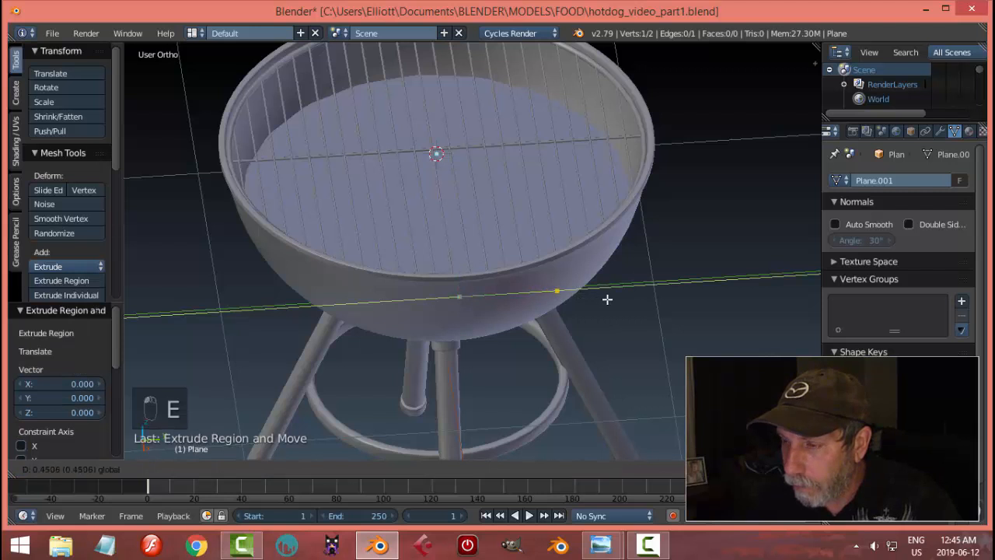
left_click(610, 305)
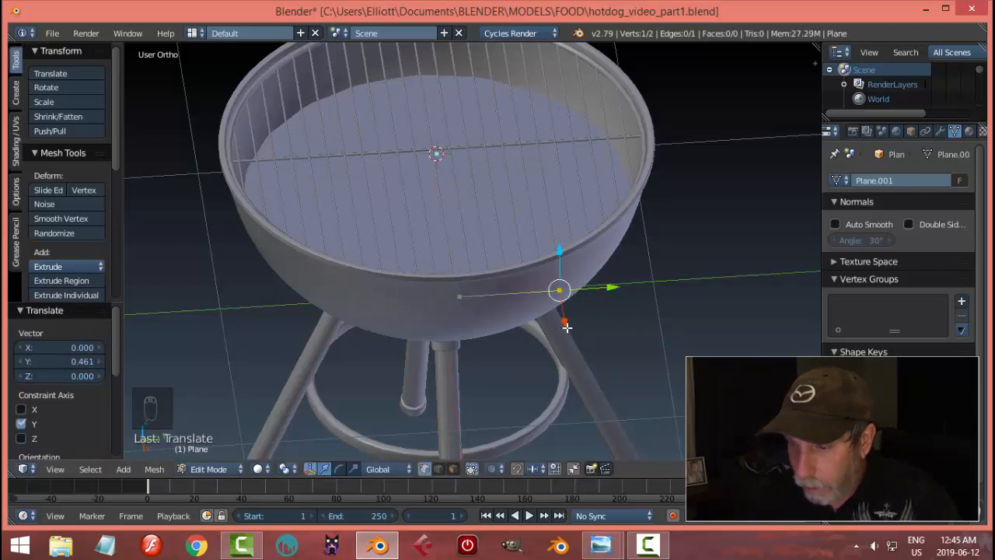
key("ctrl+z")
left_click_drag(512, 297, 612, 302)
Move the whole edge about -0.228 along Y to centre it on the X axis in the top view.
key("KP_7")
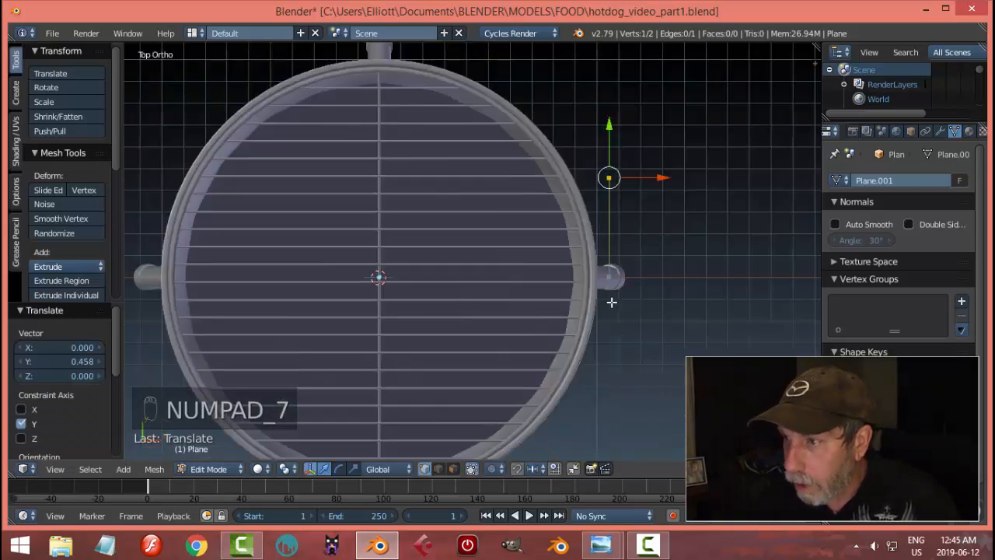
key("a")
key("a")
key("a")
key("a")
left_click_drag(610, 179, 618, 228)
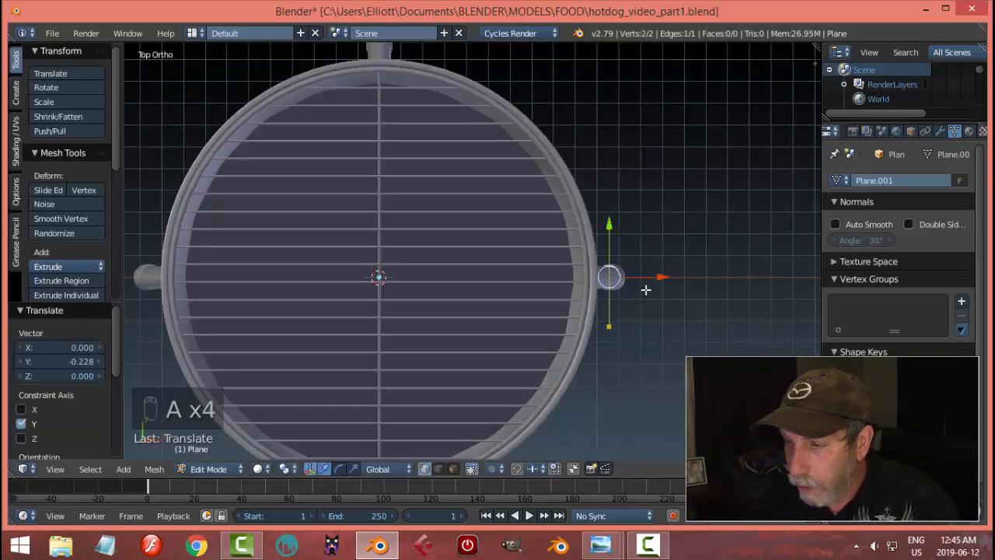
Extrude the edge about -0.218 along X so that it reaches into the bowl's rim.
key("a")
right_click(614, 226)
right_click(610, 328, "shift")
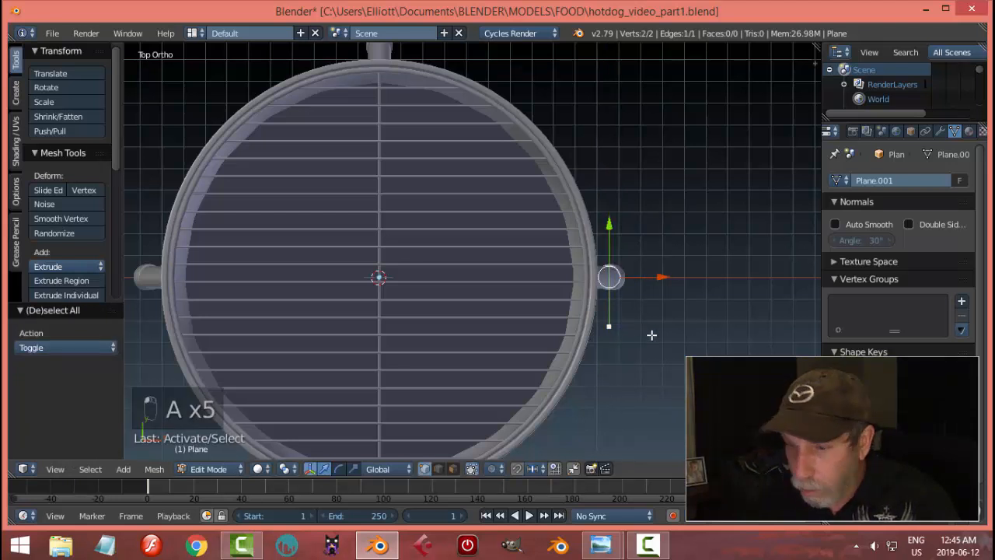
key("e")
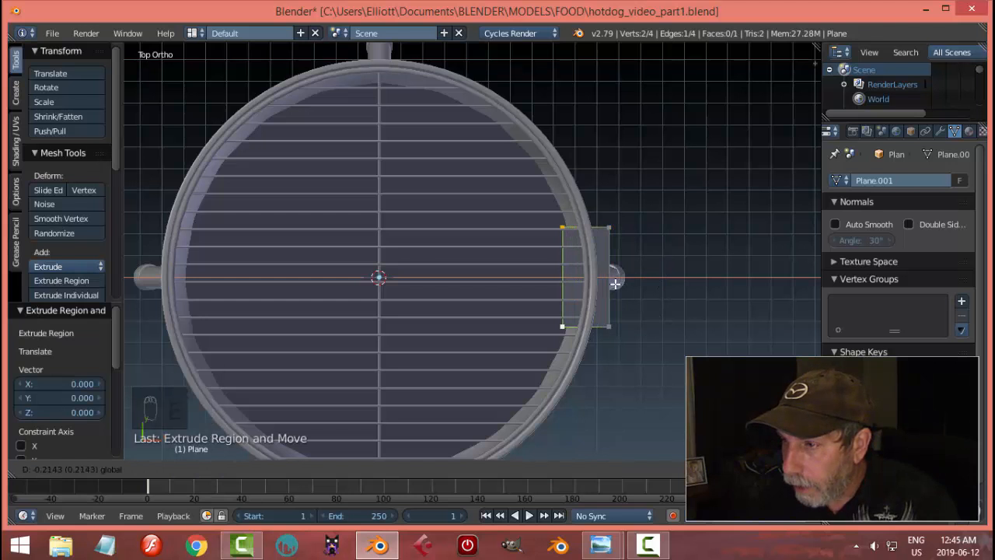
left_click(615, 283)
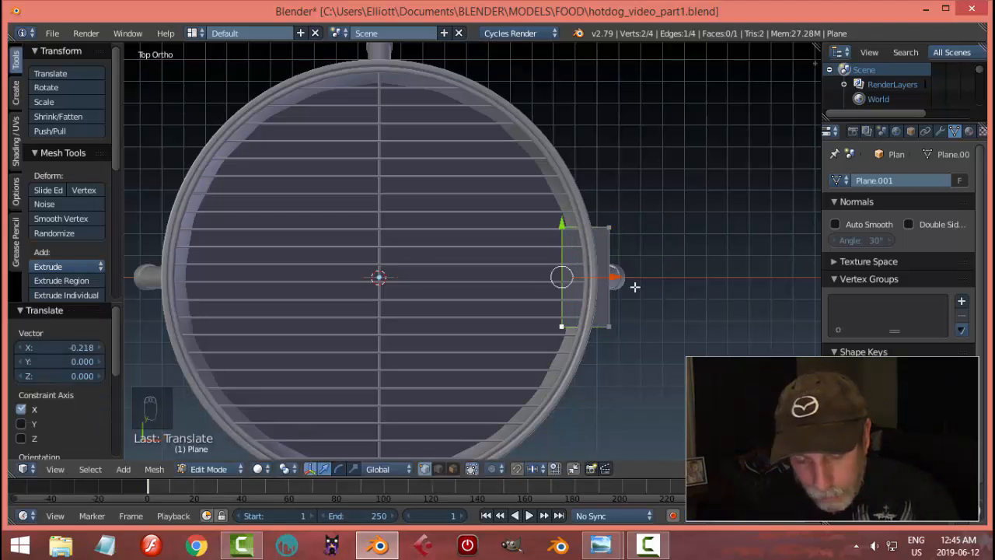
Delete only the inner edge and the face, leaving an open U-shaped handle outline.
key("x")
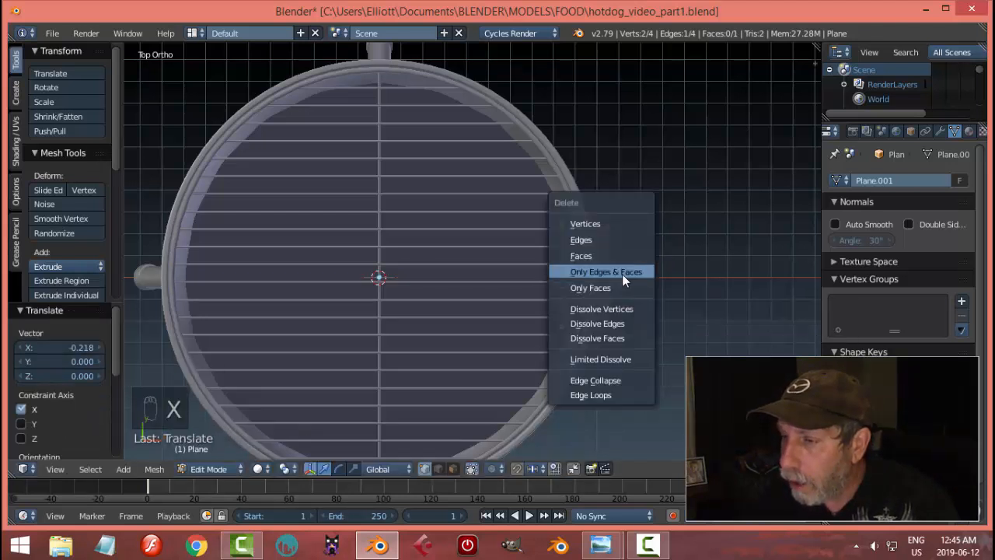
left_click(622, 274)
key("a")
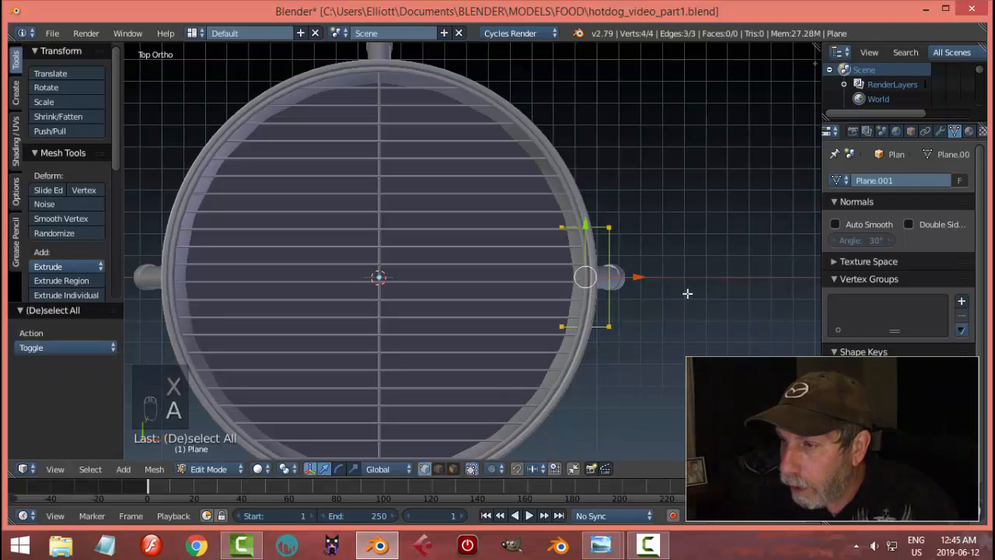
Round the outline's two outer corners with a vertex bevel, offset about 0.041 with 2 segments.
key("a")
right_click(609, 227)
right_click(619, 324, "shift")
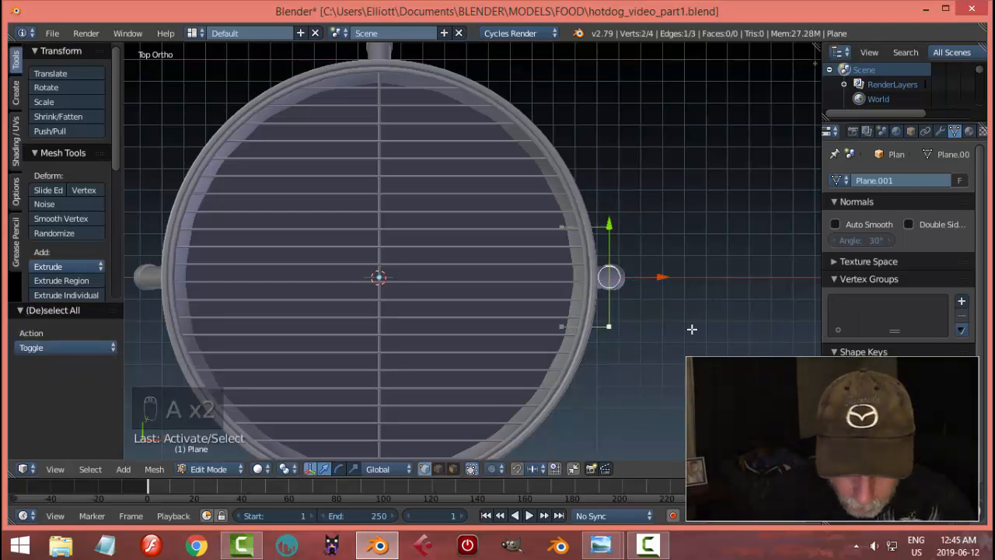
key("ctrl+shift+b")
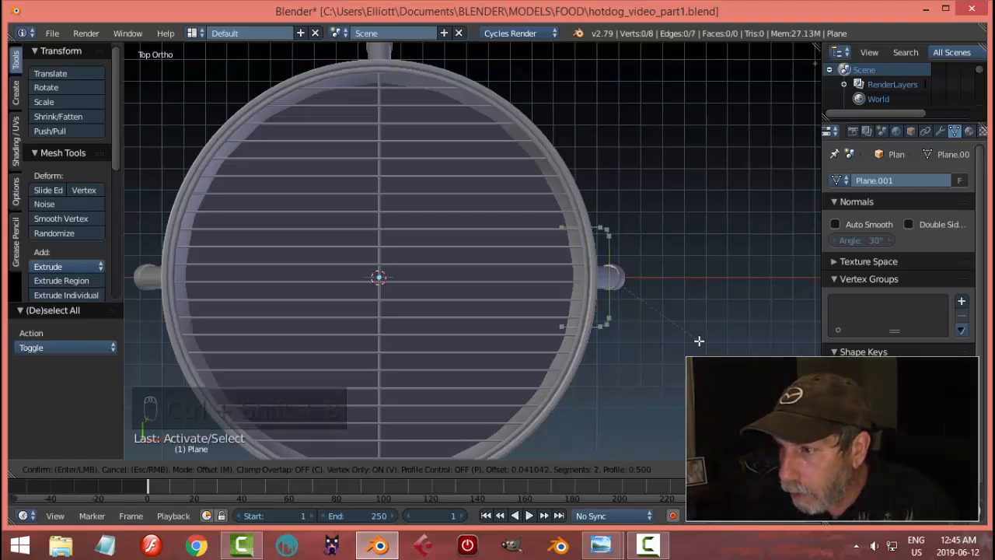
scroll(699, 341, "up", 1)
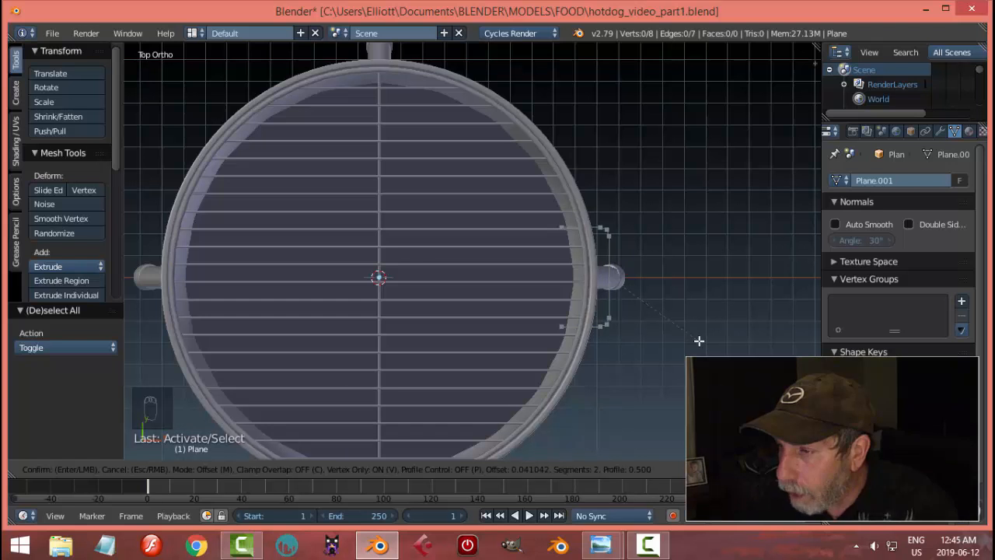
left_click(699, 340)
Move the whole handle outline about 0.097 outward along X.
key("a")
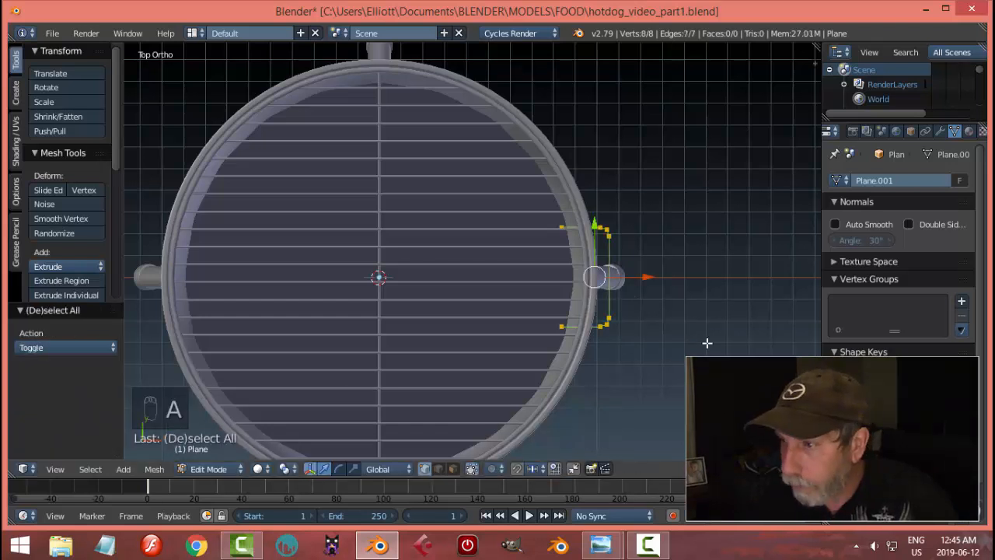
left_click_drag(653, 283, 675, 284)
middle_click_drag(675, 284, 564, 253)
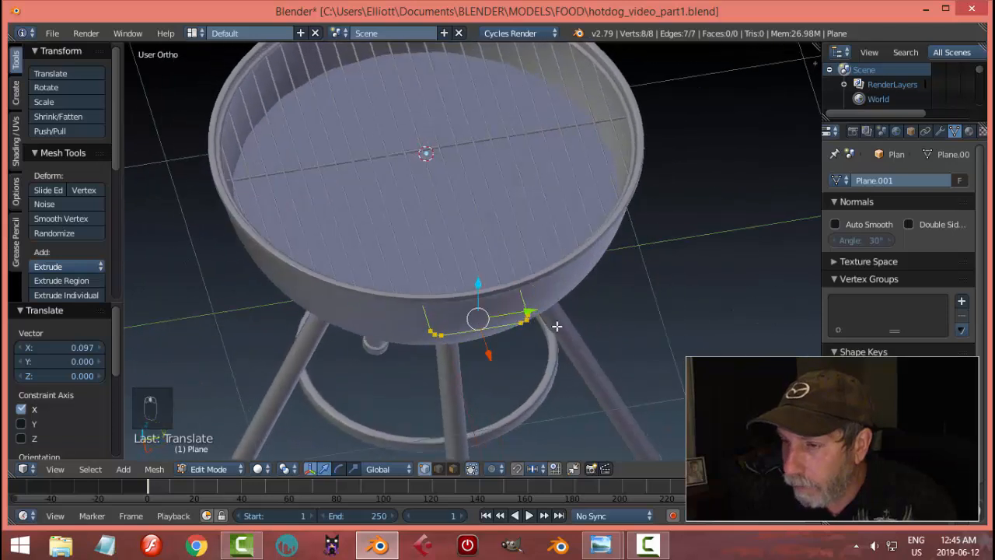
Return to Object Mode and convert the handle outline from a mesh to a curve.
key("Tab")
left_click(476, 333)
middle_click_drag(583, 323, 640, 317)
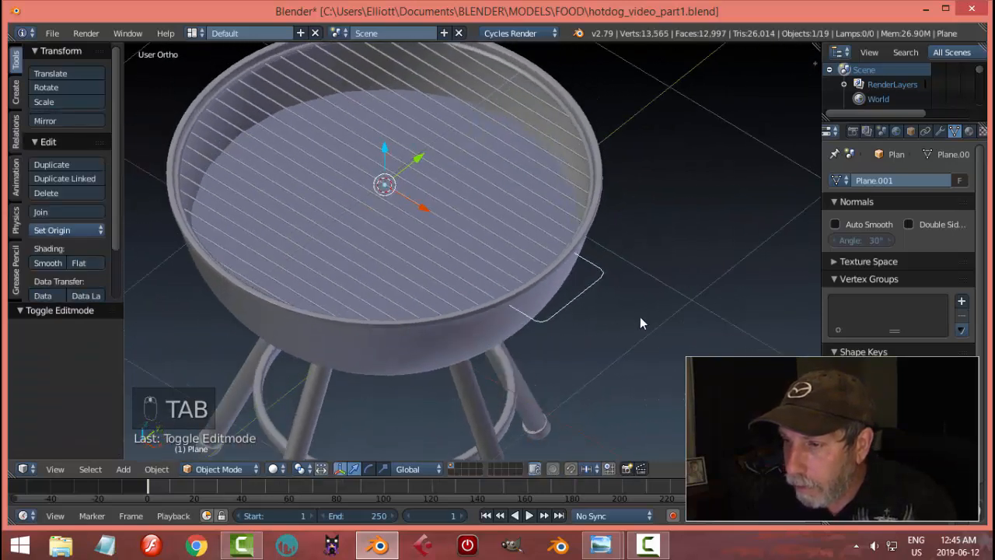
key("alt+c")
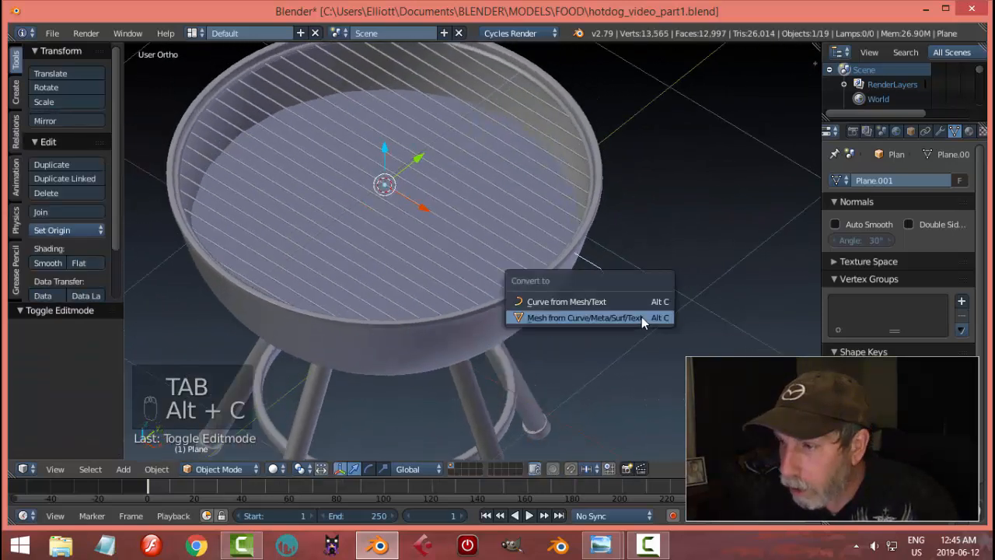
left_click(584, 303)
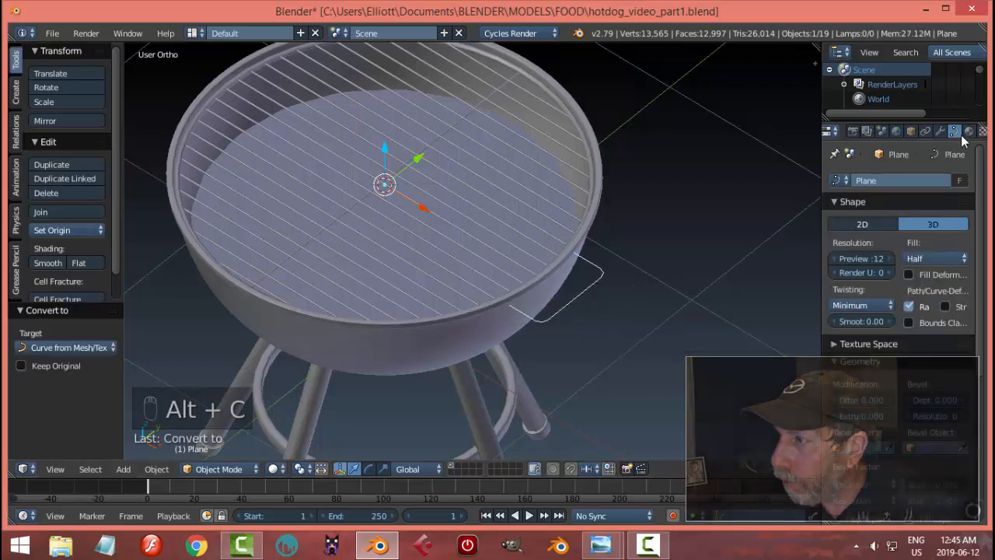
Thicken the handle curve with Full fill, bevel depth 0.035 and bevel resolution 2, and set its preview resolution to 4.
left_click(933, 259)
left_click(927, 241)
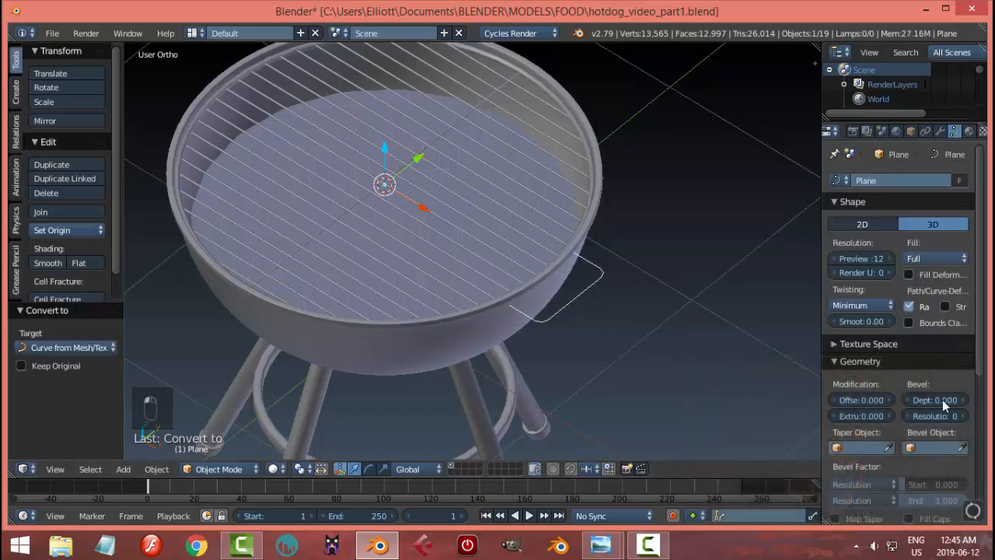
left_click_drag(932, 398, 942, 398)
left_click_drag(935, 400, 958, 415)
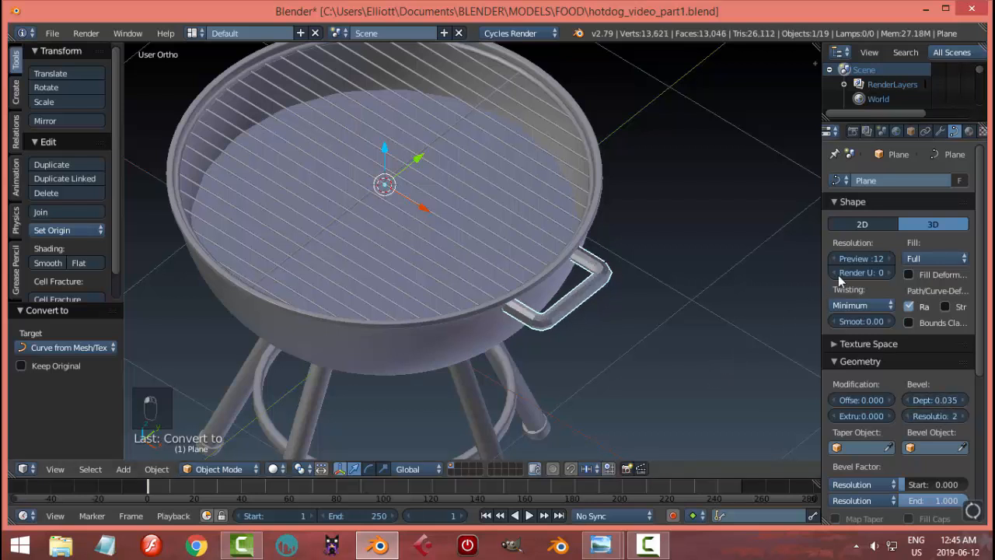
left_click(860, 258)
type("4")
key("Return")
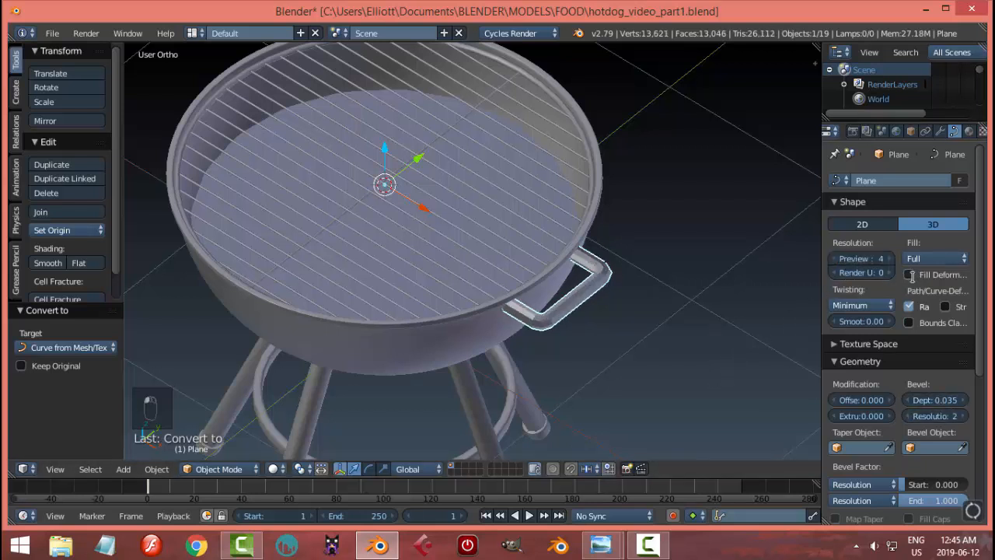
Shade the handle smooth and set its origin to its geometry.
left_click(47, 263)
mouse_move(583, 275)
middle_mouse_down()
mouse_move(645, 304)
mouse_move(683, 293)
middle_mouse_up()
key("a")
right_click(635, 264)
middle_click_drag(635, 264, 670, 267)
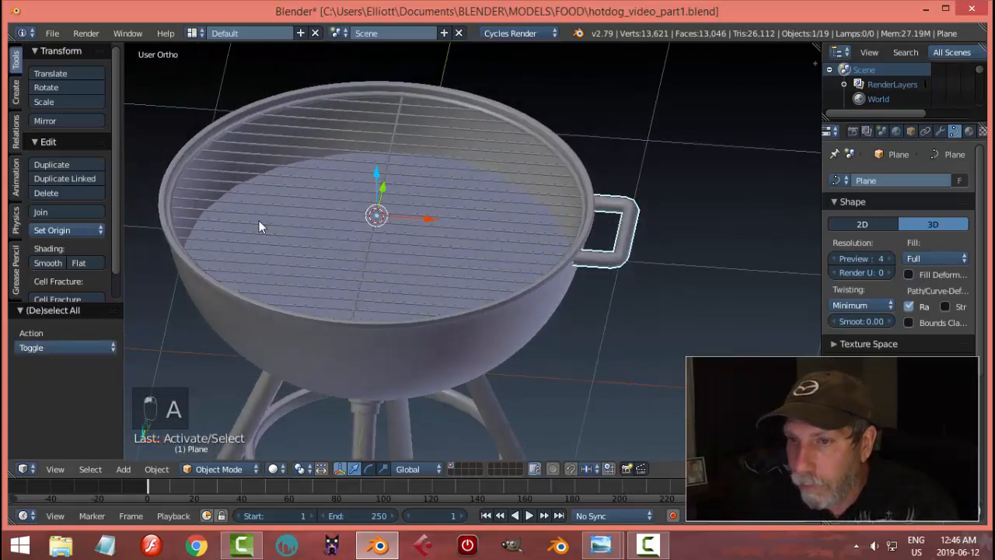
left_click(67, 230)
left_click(129, 264)
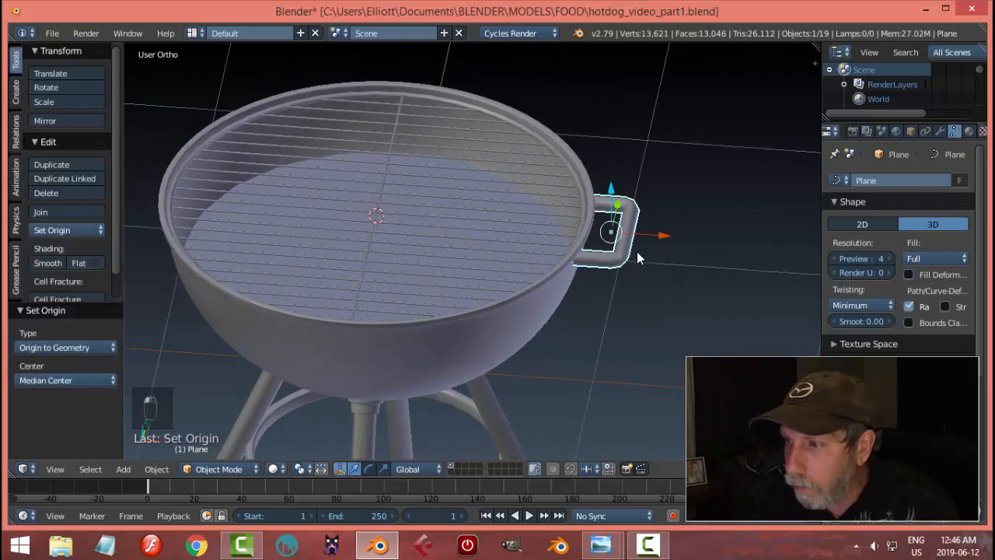
Lower the handle along Z to just below the bowl's rim and shift it about -0.006 along X.
left_click_drag(612, 189, 650, 238)
middle_click_drag(650, 238, 644, 263)
scroll(653, 270, "up", 2)
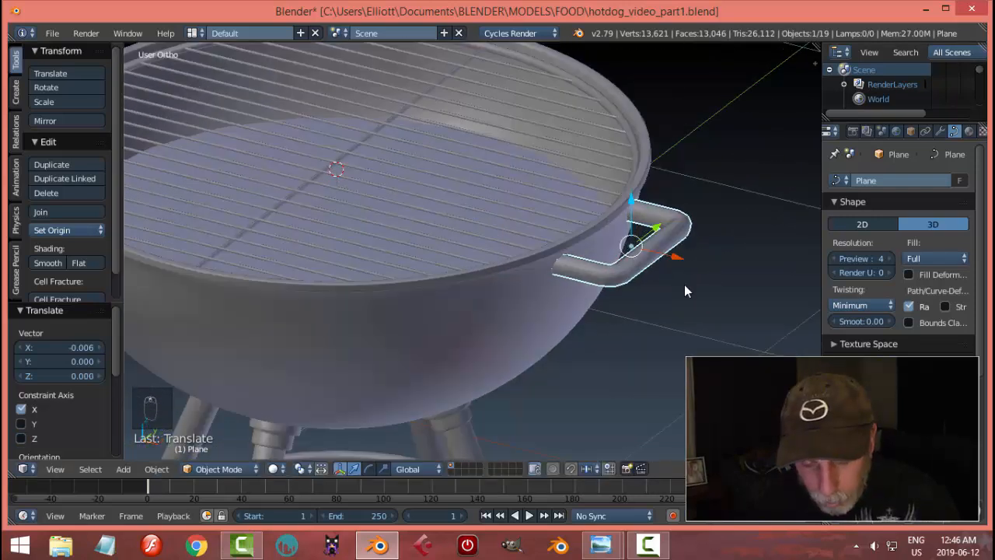
Convert the handle curve to a mesh and open it for editing in face select mode.
key("alt+c")
left_click(651, 304)
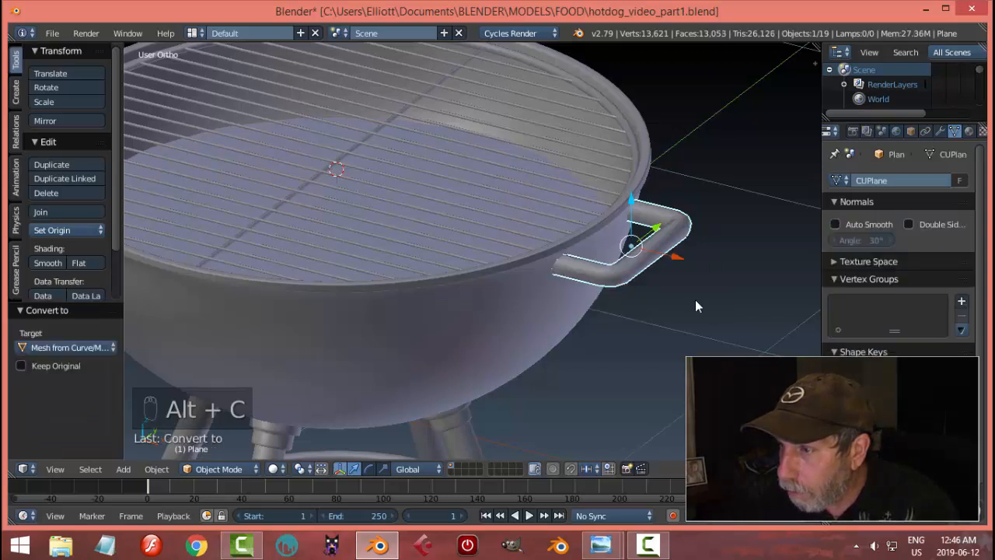
key("Tab")
left_click(775, 301)
middle_click_drag(774, 301, 651, 305)
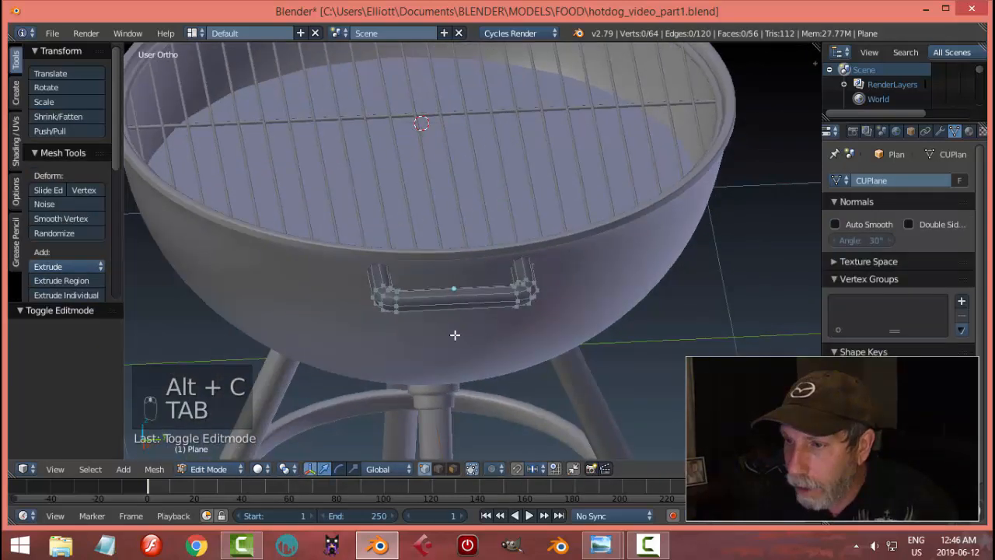
key("ctrl+Tab")
left_click(424, 363)
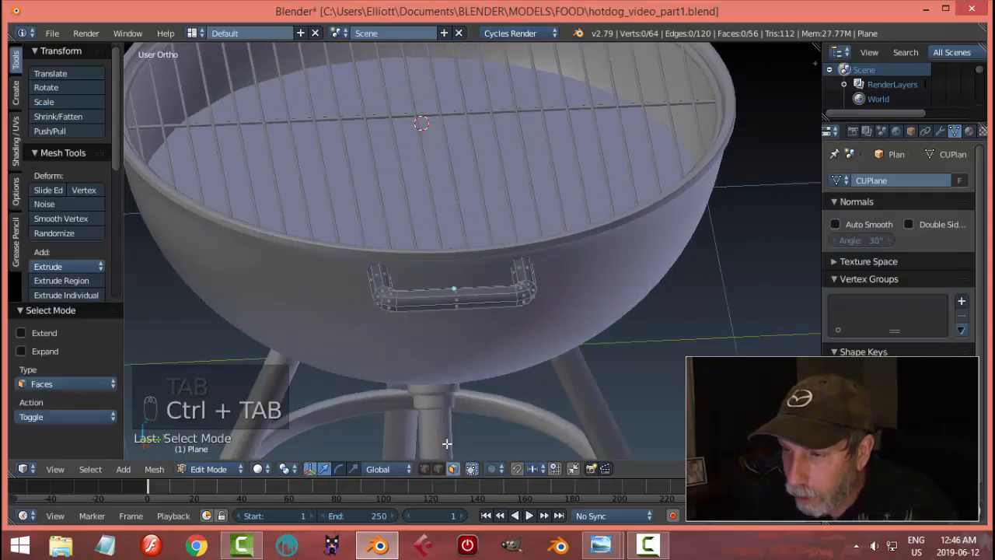
Extrude the ring of faces along the handle's straight section in place and fatten it with an offset of about -0.007.
right_click(442, 298, "alt")
scroll(511, 327, "up", 3)
middle_click_drag(510, 326, 595, 329)
key("e")
right_click(595, 329)
key("alt+s")
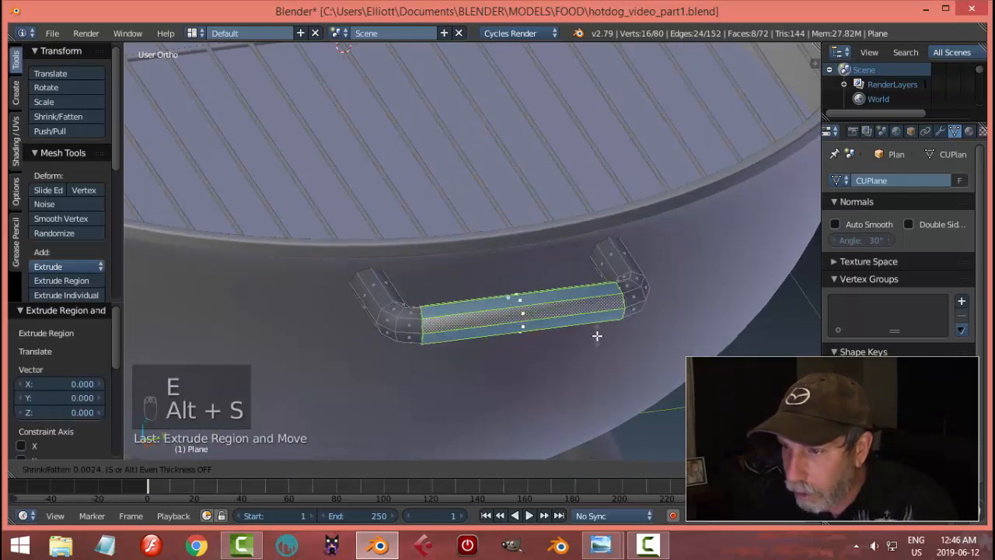
left_click(601, 347)
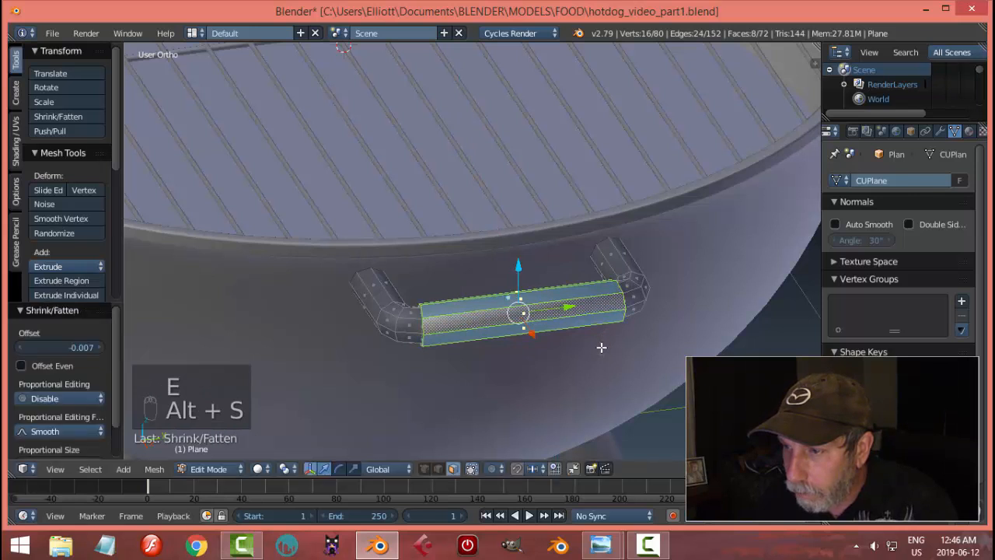
key("Tab")
left_click(578, 337)
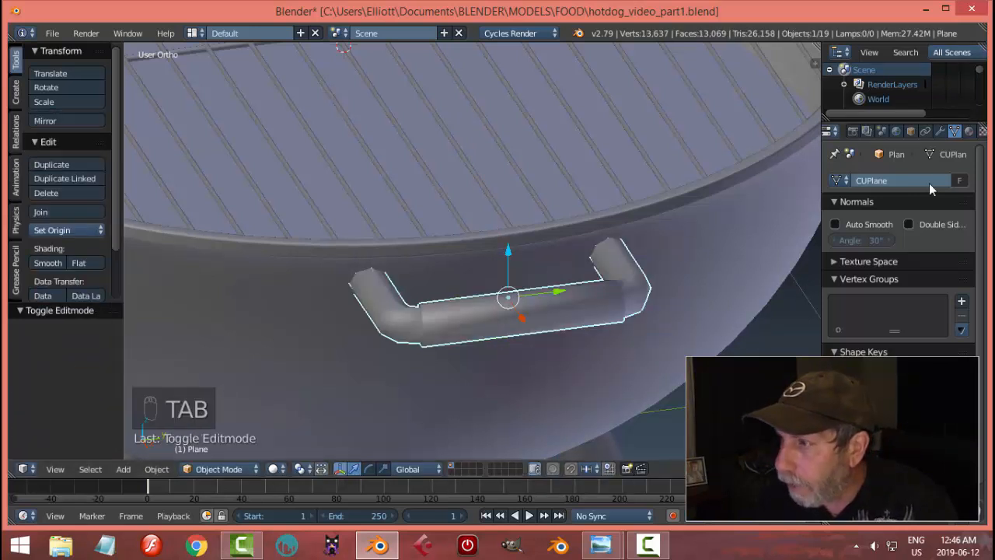
Add a Subdivision Surface modifier with 2 view subdivisions to the handle and shade it smooth.
left_click(941, 130)
left_click(883, 181)
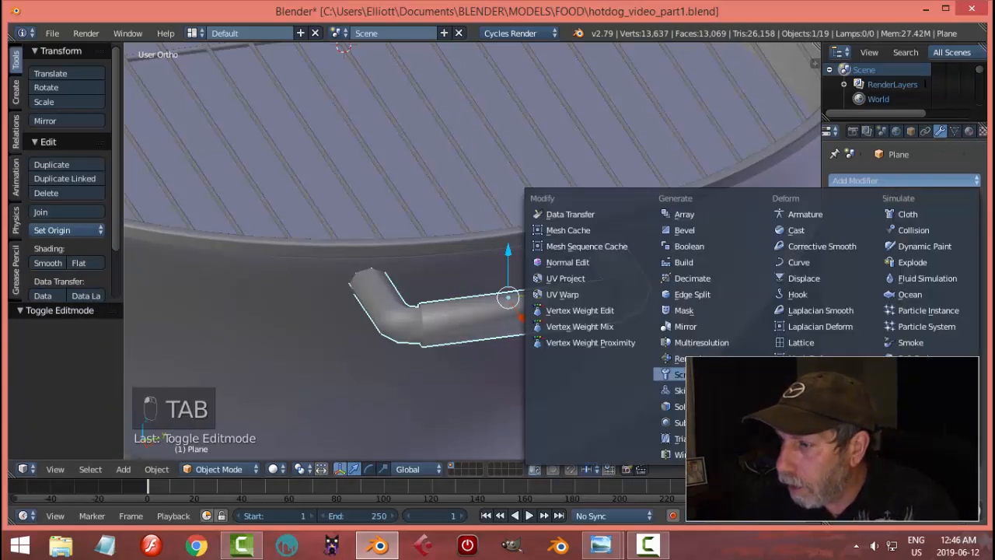
left_click(680, 423)
left_click(895, 277)
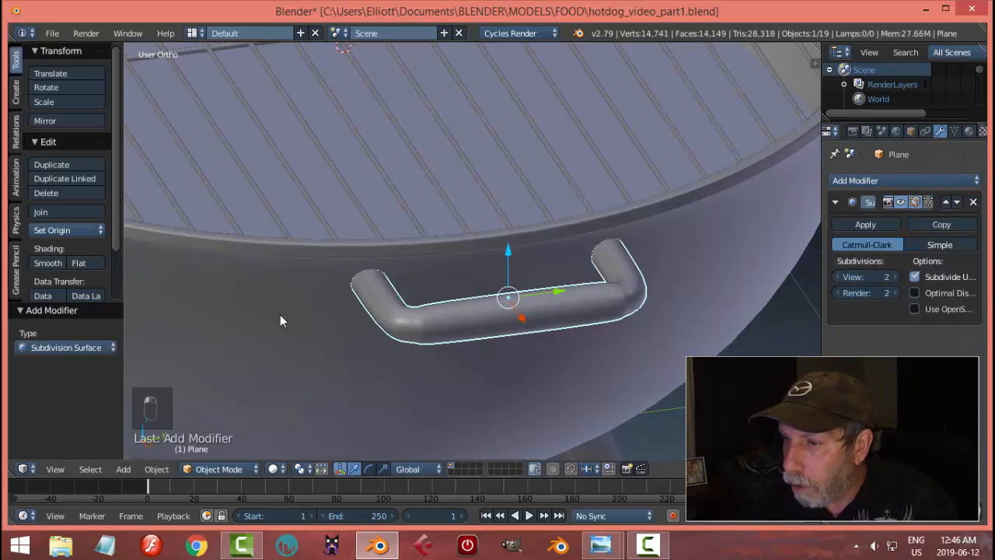
left_click(48, 262)
Sharpen one end of the thicker grip with two loop cuts, one just inside its end and one on the raised step.
key("Tab")
left_click(688, 329)
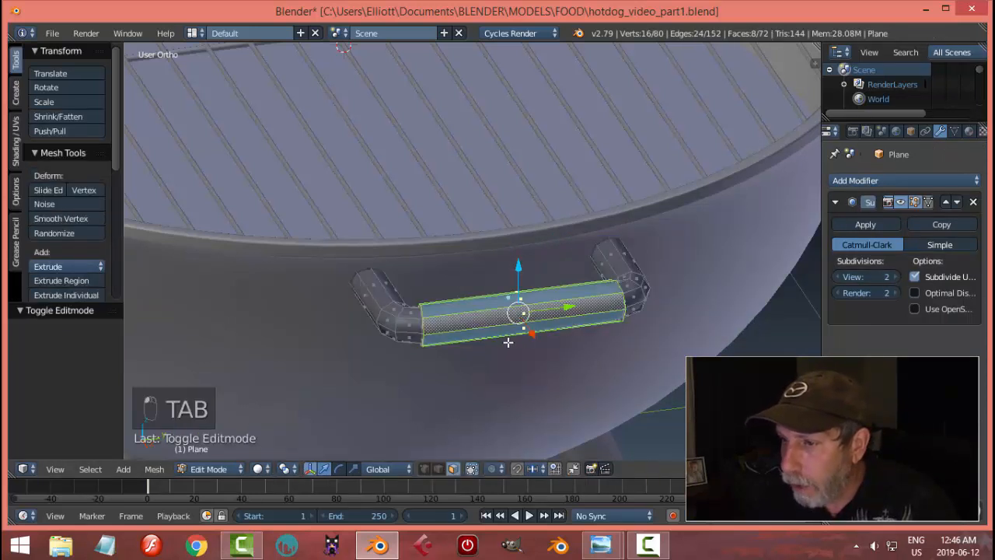
key("ctrl+r")
left_click(449, 341)
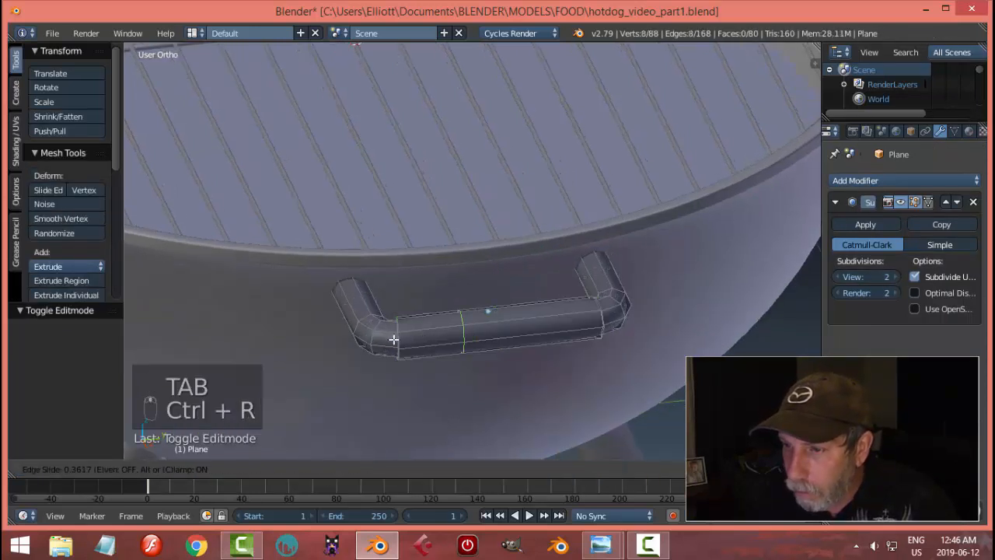
left_click(348, 344)
scroll(346, 344, "up", 2)
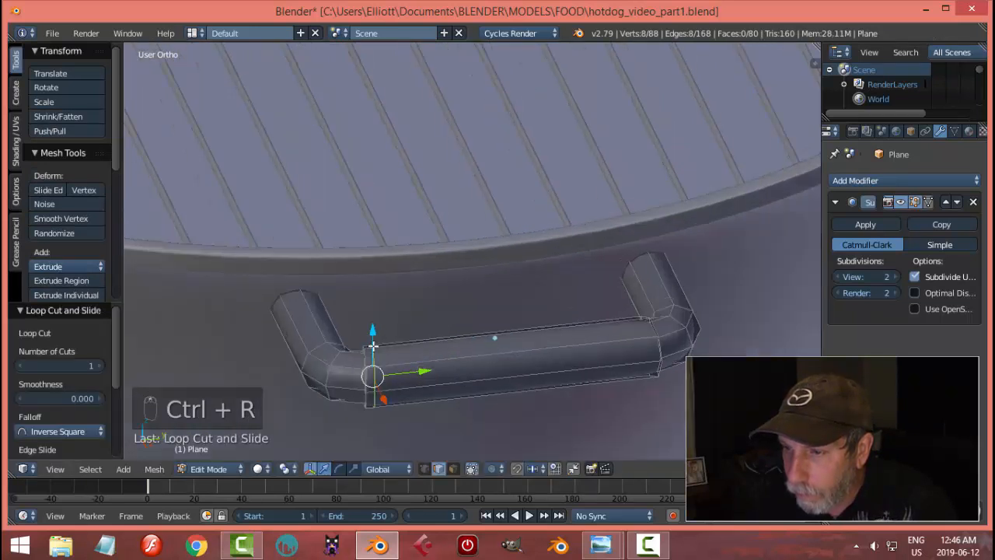
key("ctrl+r")
left_click(354, 375)
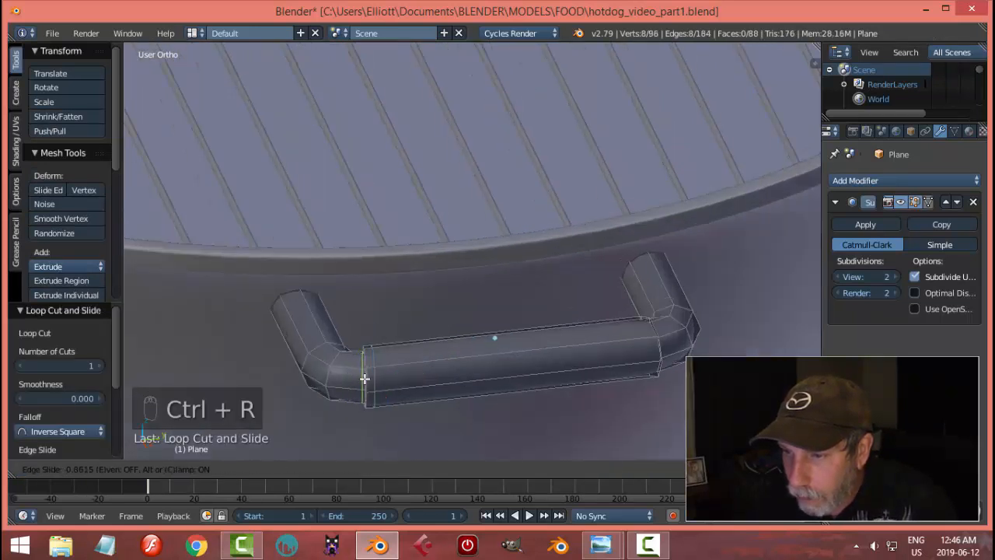
left_click(364, 379)
Sharpen the opposite end of the grip with two matching loop cuts and return to Object Mode.
middle_click_drag(604, 378, 566, 367)
key("ctrl+r")
left_click(323, 269)
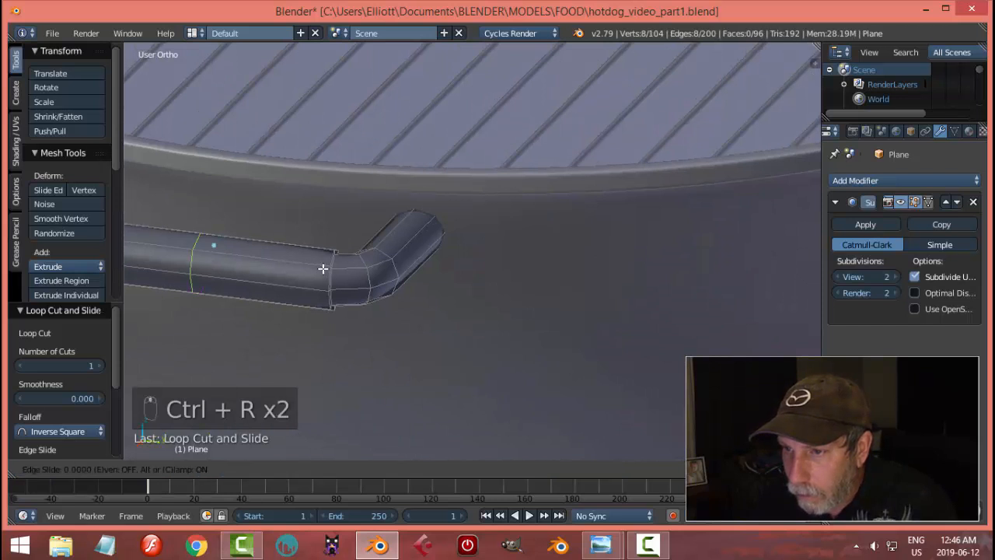
left_click(454, 291)
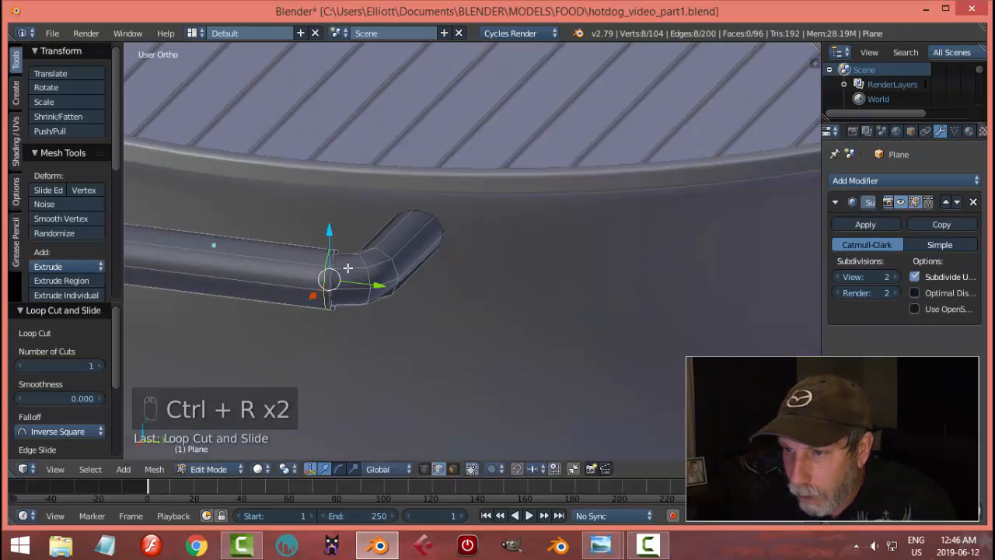
key("ctrl+r")
left_click(337, 270)
left_click(336, 272)
key("a")
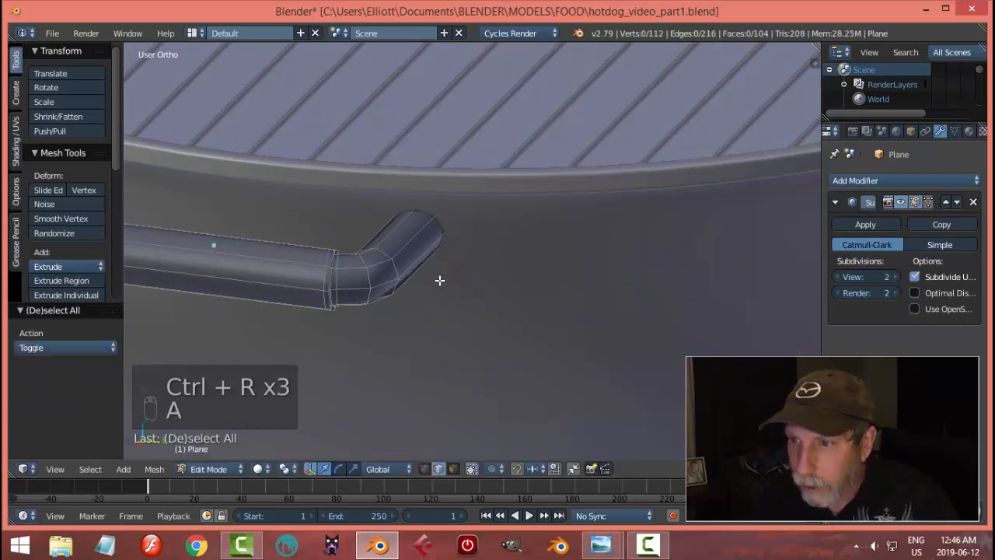
key("Tab")
left_click(310, 286)
Shift the handle about 0.002 along X and view its fit against the bowl from the top.
scroll(422, 290, "down", 4)
key("a")
middle_click_drag(421, 290, 551, 321)
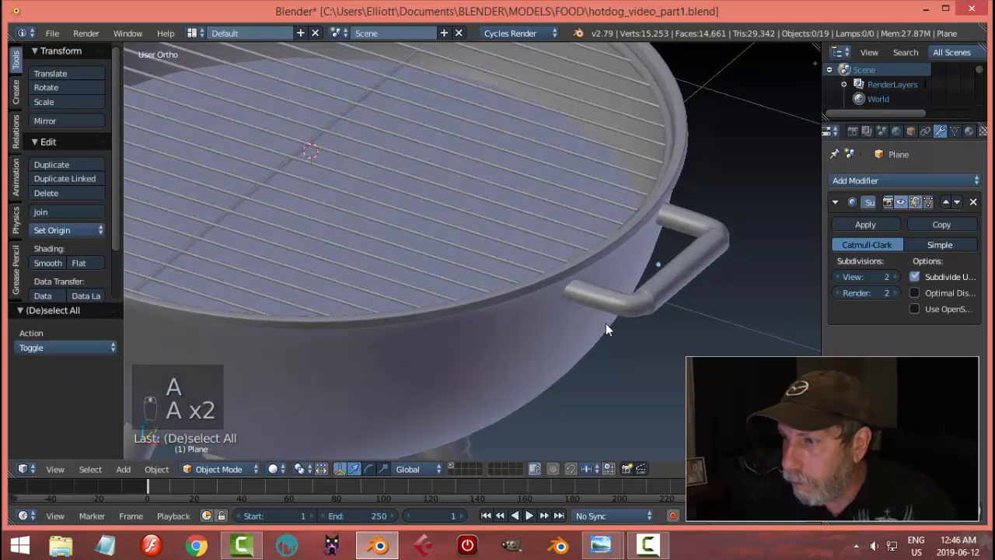
scroll(608, 324, "down", 3)
middle_click_drag(610, 325, 673, 316)
right_click(629, 225)
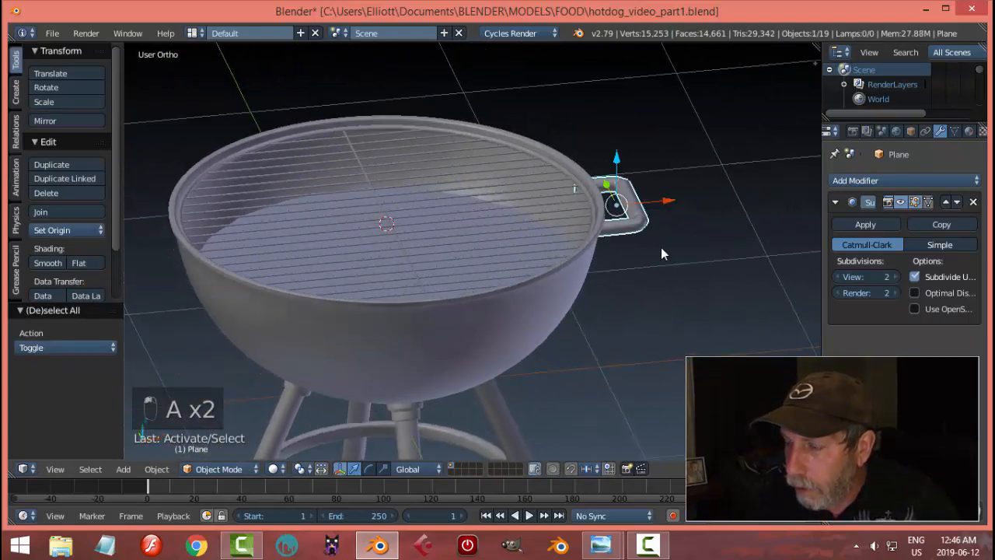
scroll(615, 306, "up", 2)
middle_click_drag(661, 247, 651, 293, "shift")
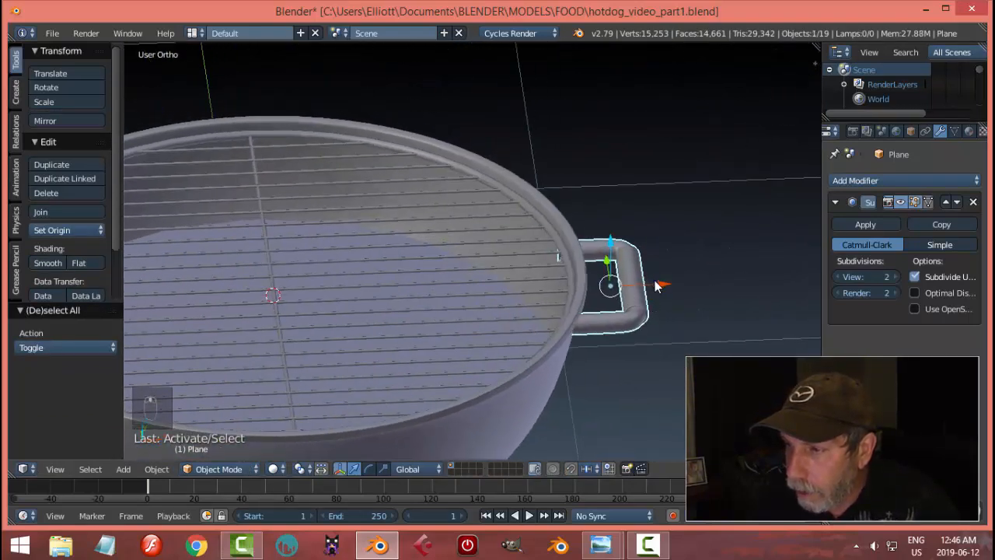
left_click_drag(656, 282, 660, 284)
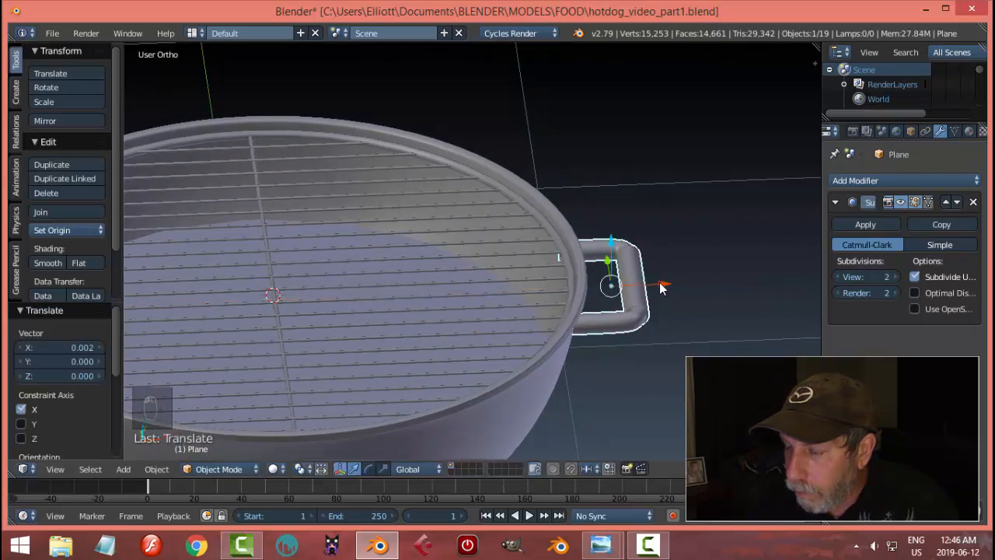
key("KP_7")
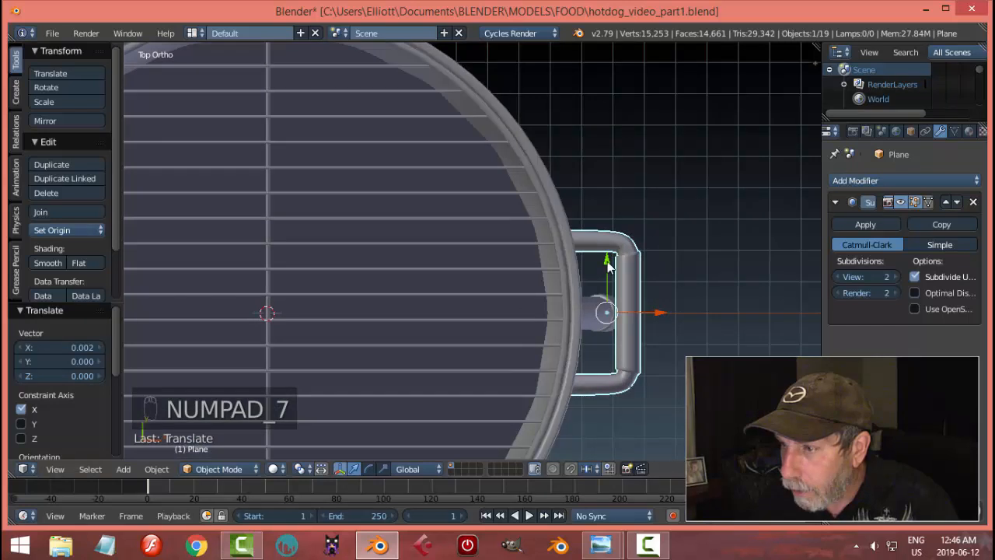
Nudge the handle slightly farther outward from the bowl along X.
key("a")
middle_click_drag(645, 288, 659, 251)
right_click(647, 256)
left_click_drag(660, 252, 672, 254)
key("a")
middle_click_drag(694, 256, 535, 309)
right_click(549, 301)
key("a")
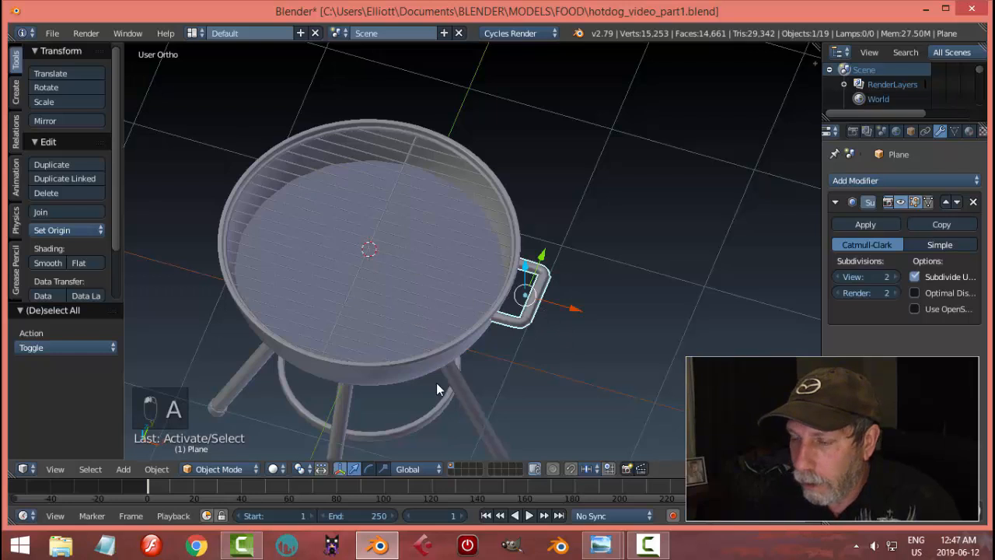
Select the bowl and snap the 3D cursor to it.
right_click(402, 370)
middle_click_drag(402, 369, 535, 295)
key("shift+s")
left_click(552, 338)
Add a Mirror modifier to the handle with the bowl as mirror object, placing a second handle on the opposite side.
right_click(536, 295)
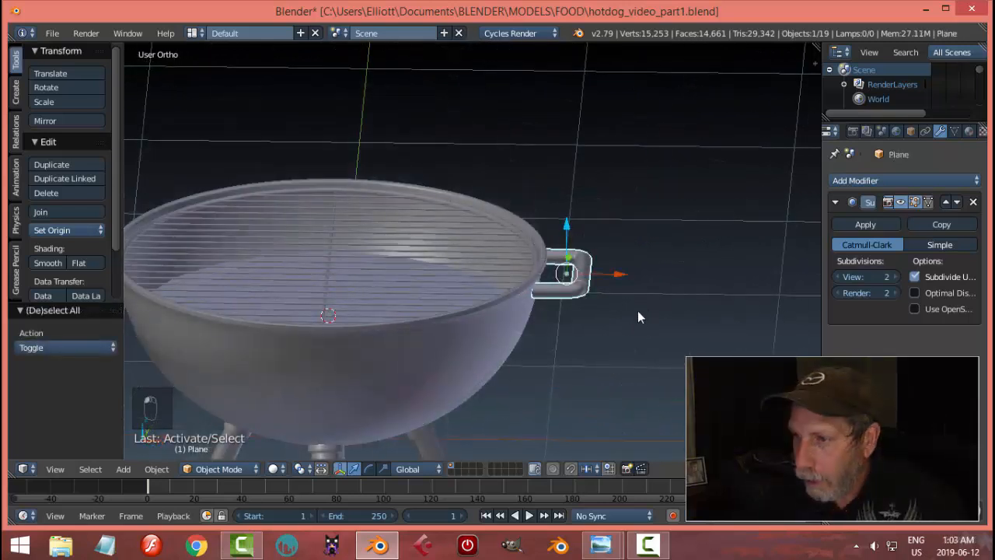
middle_click_drag(638, 316, 653, 296)
left_click(871, 180)
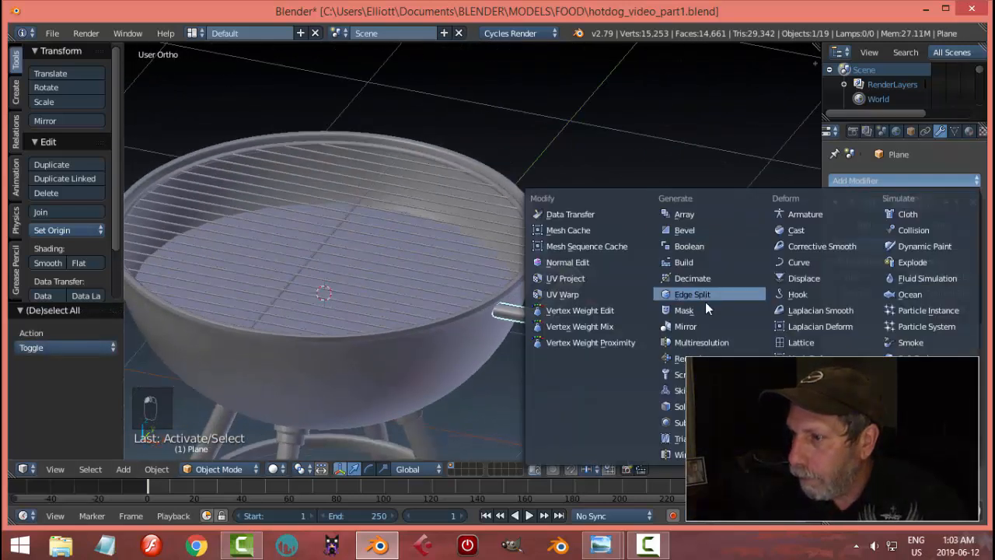
left_click(699, 323)
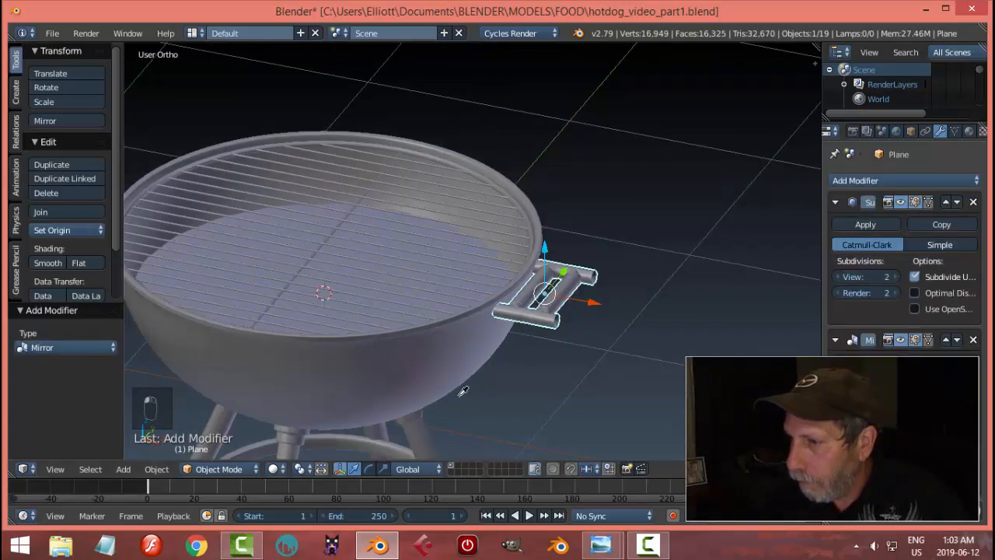
left_click(407, 368)
scroll(436, 358, "down", 2)
middle_click_drag(377, 352, 601, 305)
Deselect everything and save the blend file over the existing version.
key("a")
key("ctrl+s")
key("Return")
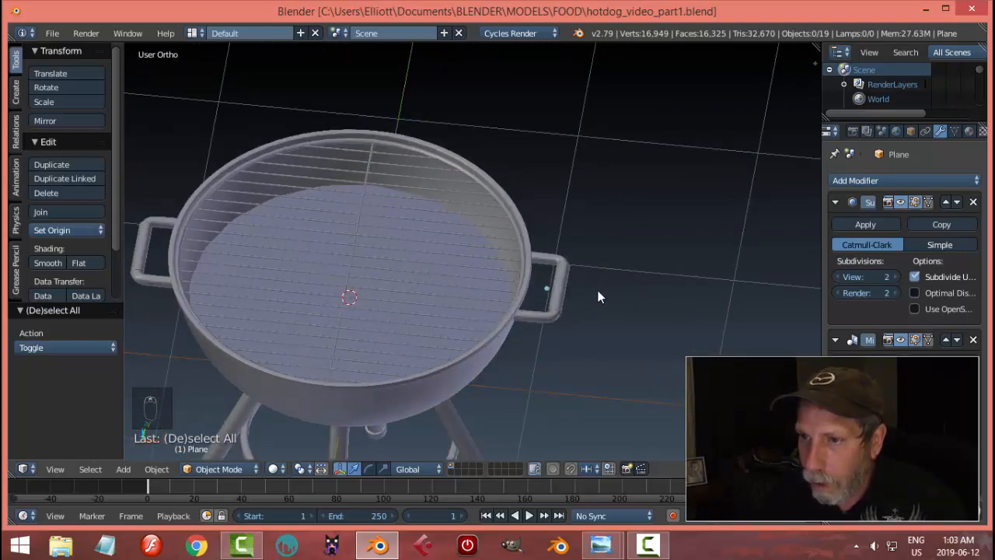
Rotate the grill bars and their crossbar together 90 degrees about the Z axis.
right_click(569, 280)
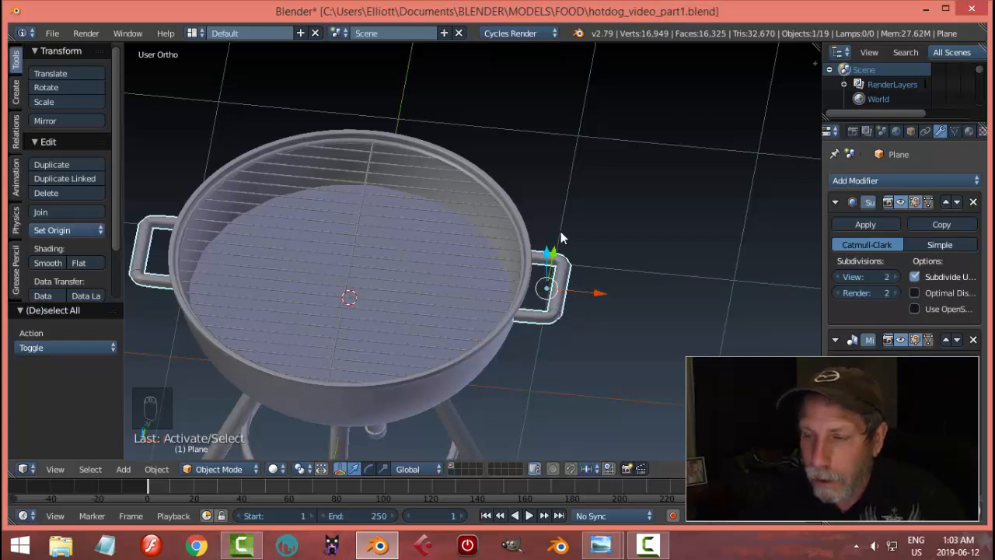
key("a")
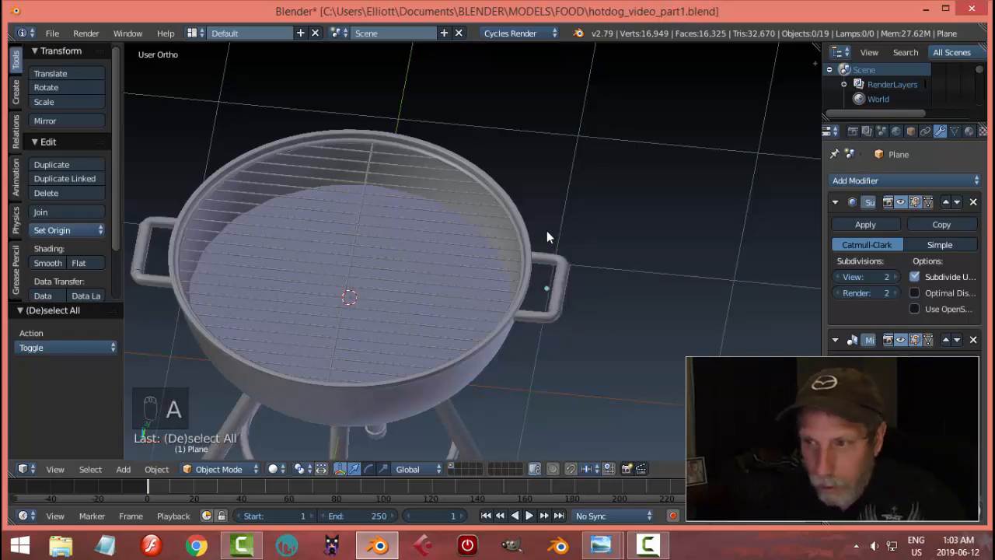
right_click(436, 206)
scroll(378, 212, "up", 2)
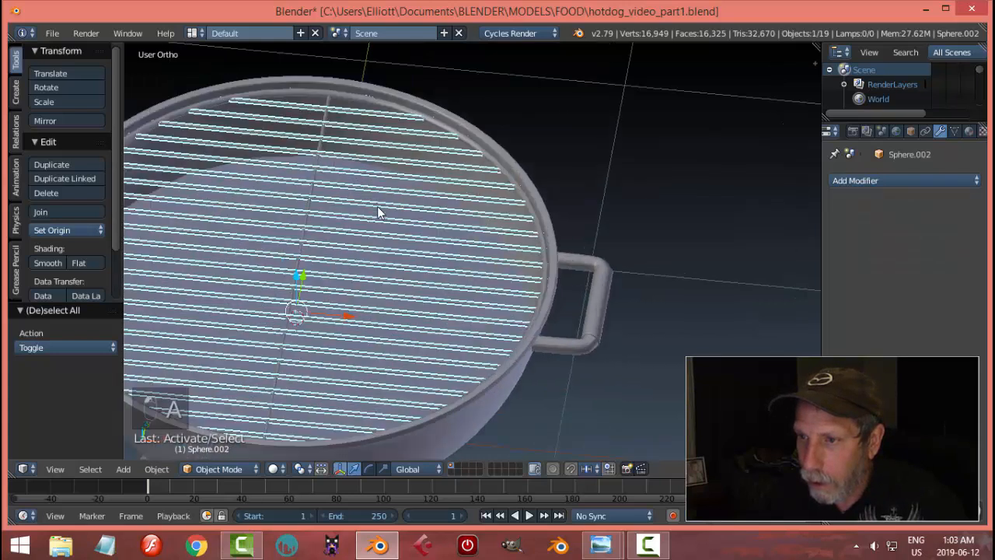
right_click(314, 178, "shift")
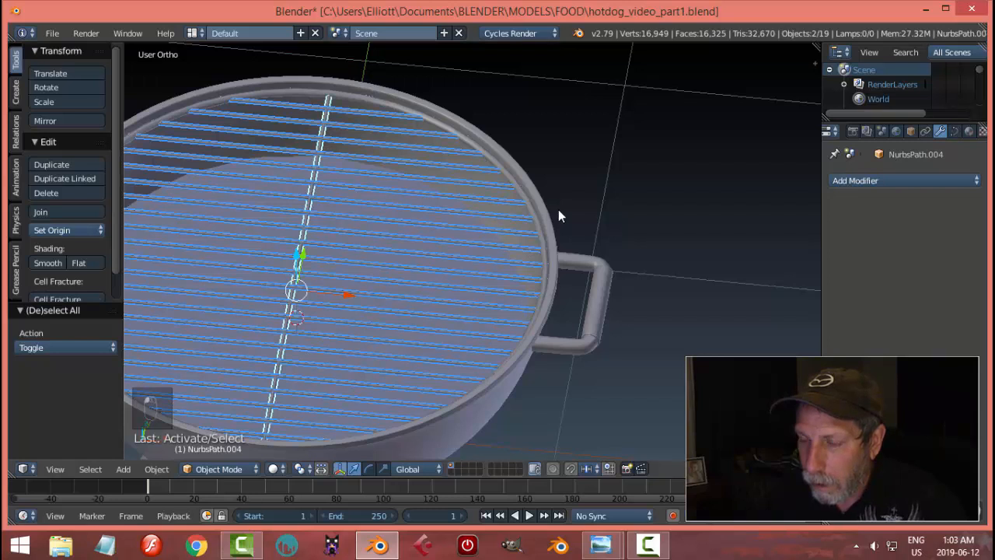
scroll(558, 209, "down", 3)
middle_click_drag(571, 210, 535, 202)
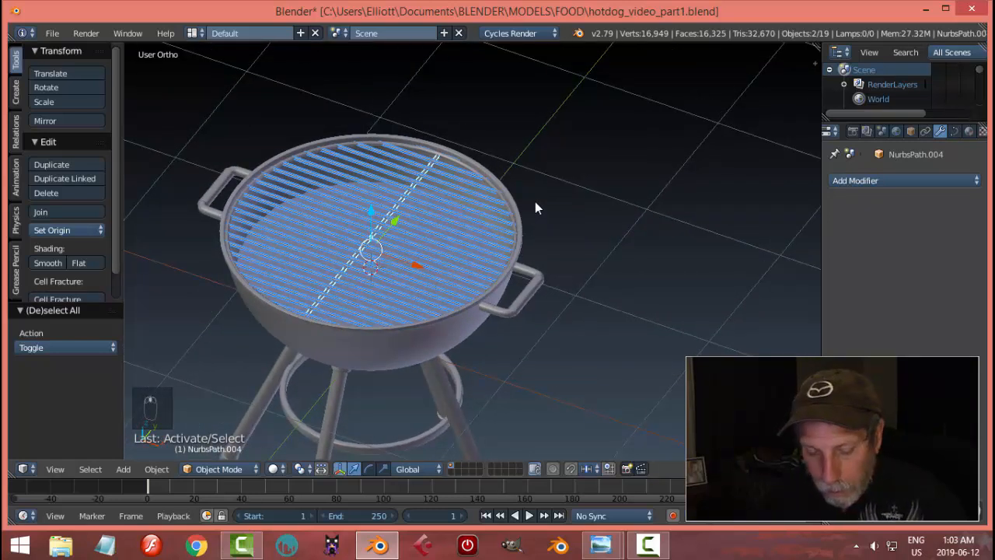
key("r")
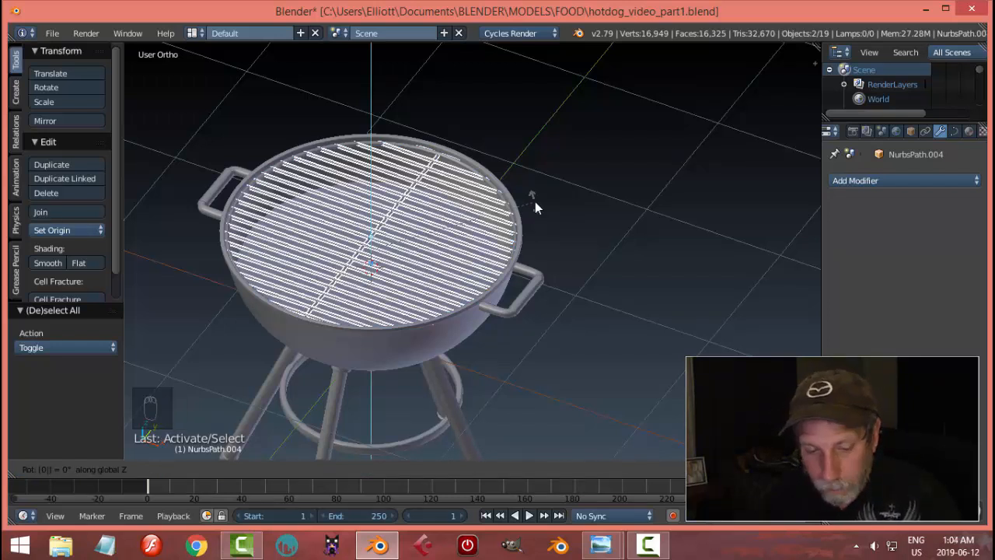
key("Escape")
type("r")
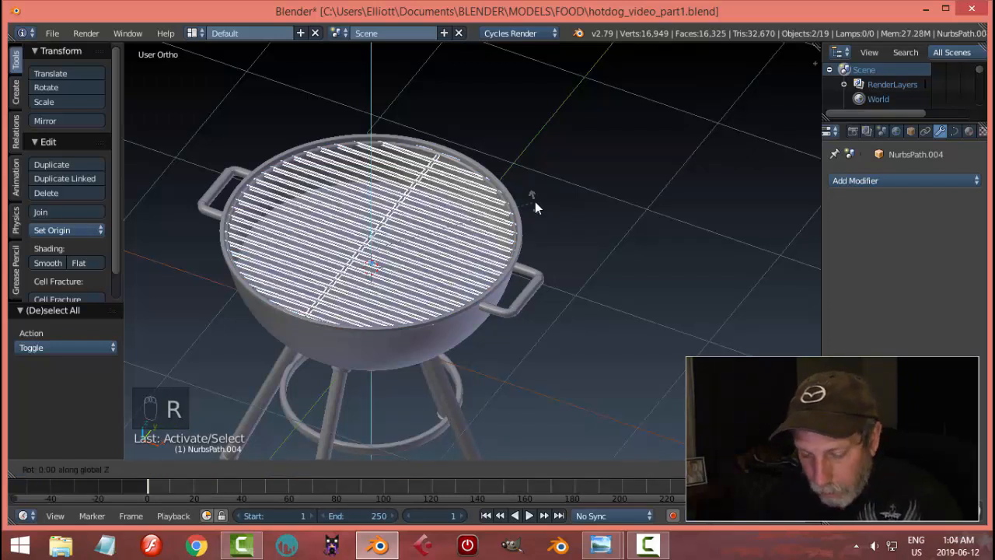
type("z90")
key("Return")
key("a")
middle_click_drag(535, 208, 367, 189)
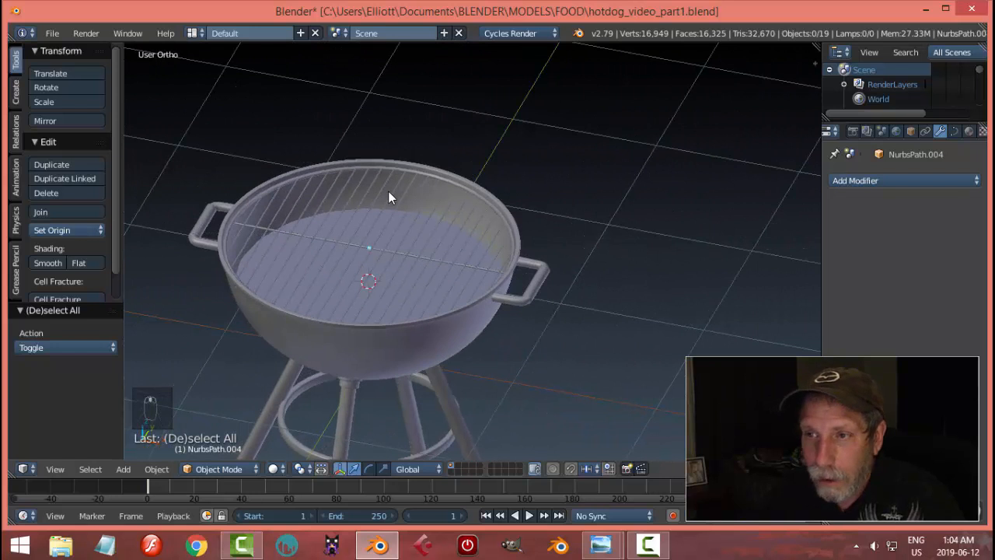
Add a mesh plane at the 3D cursor and raise it along Z to the level of the bowl's rim.
key("shift+a")
mouse_move(368, 216)
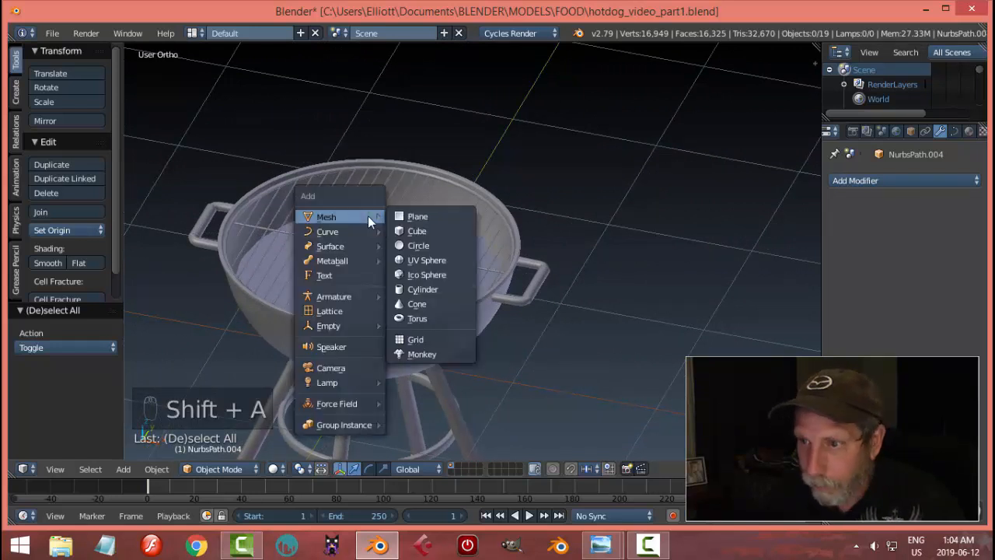
left_click(418, 217)
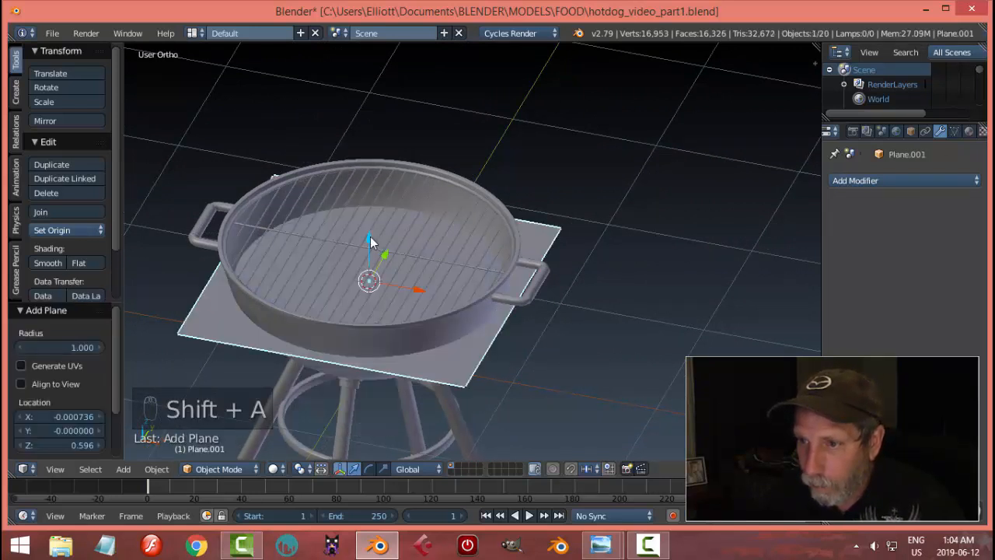
left_click_drag(370, 236, 373, 201)
Delete the two front corner vertices of the rim-level plane, keeping only its back edge.
key("Tab")
left_click(566, 222)
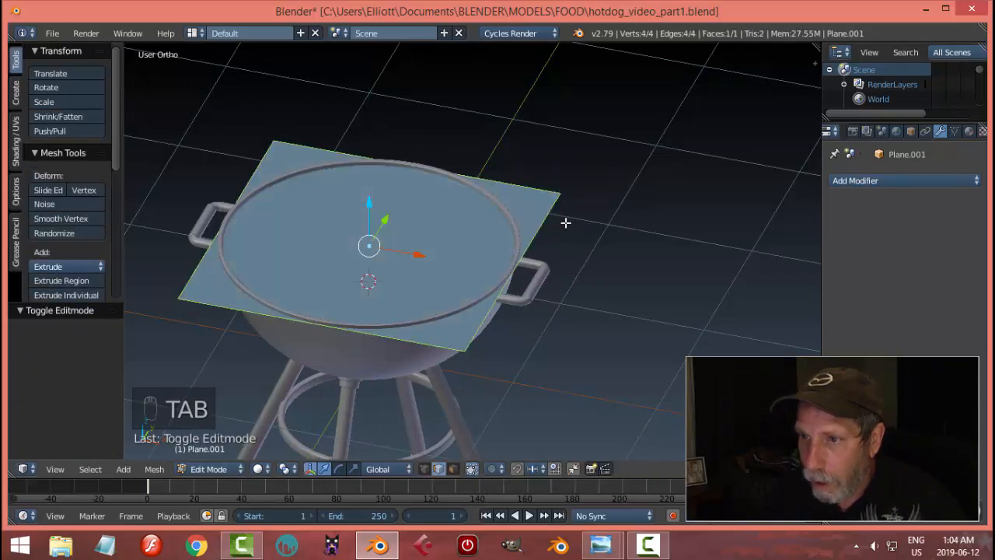
key("ctrl+Tab")
left_click(557, 193)
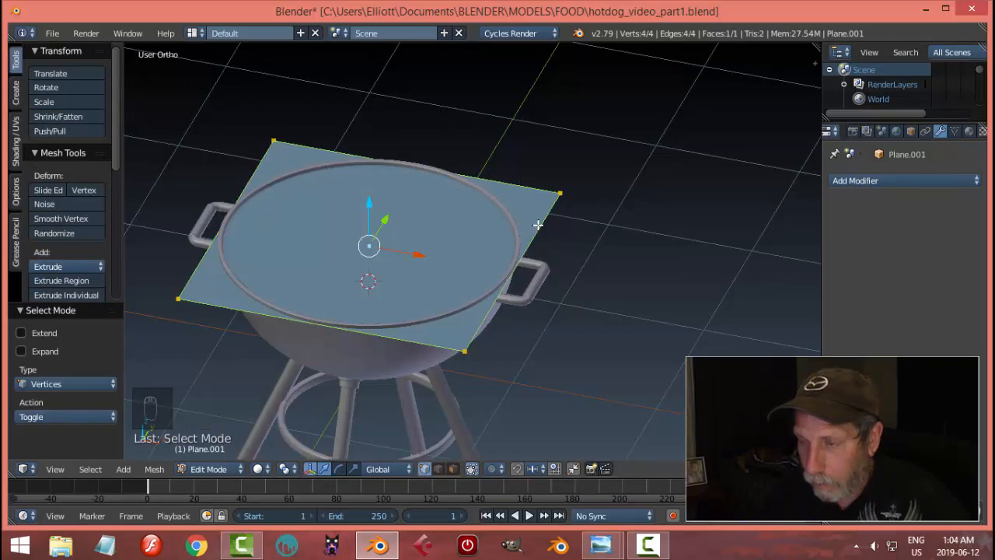
right_click(465, 352)
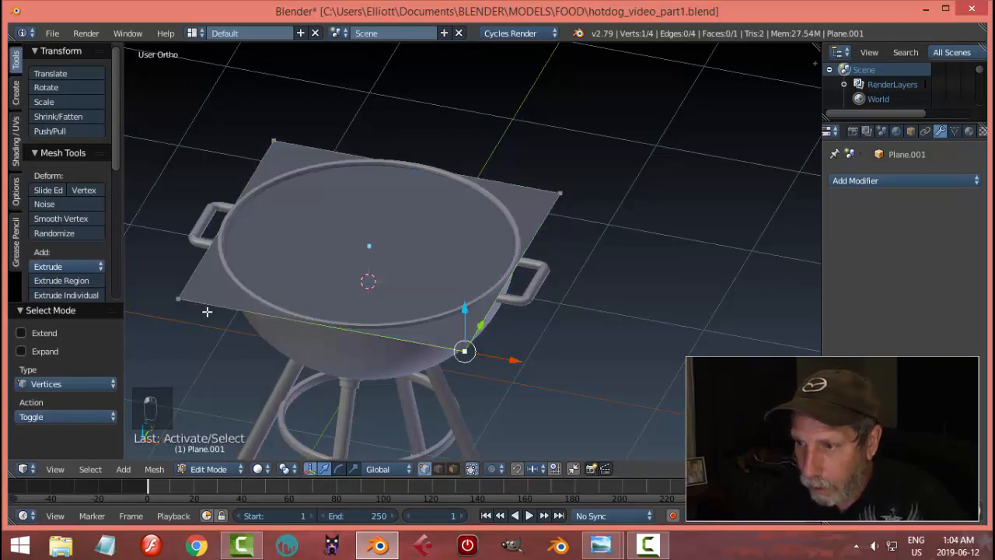
right_click(179, 299, "shift")
key("x")
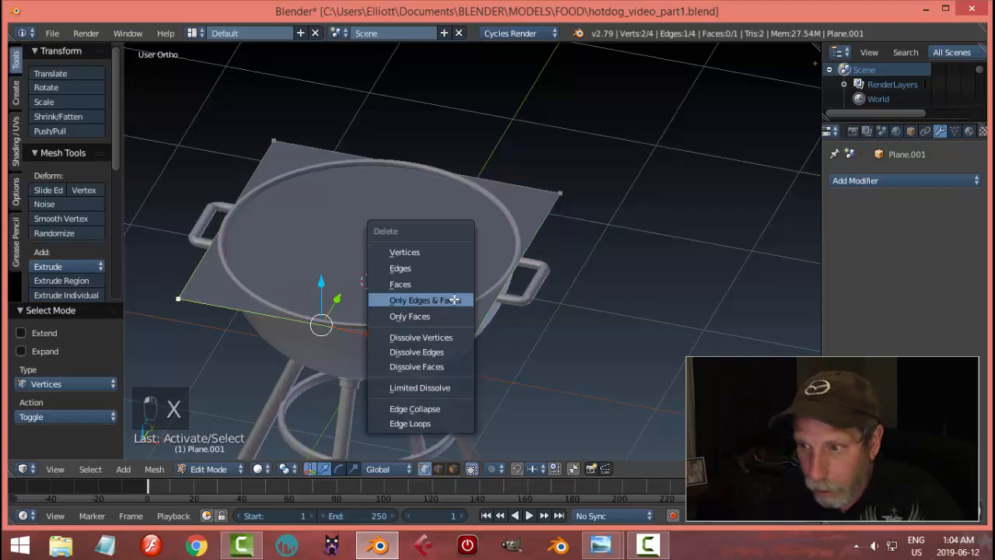
left_click(437, 254)
key("a")
Scale the remaining edge along X to about 0.2 and move it about -0.16 along Y inside the bowl's rim.
middle_click_drag(566, 242, 588, 247)
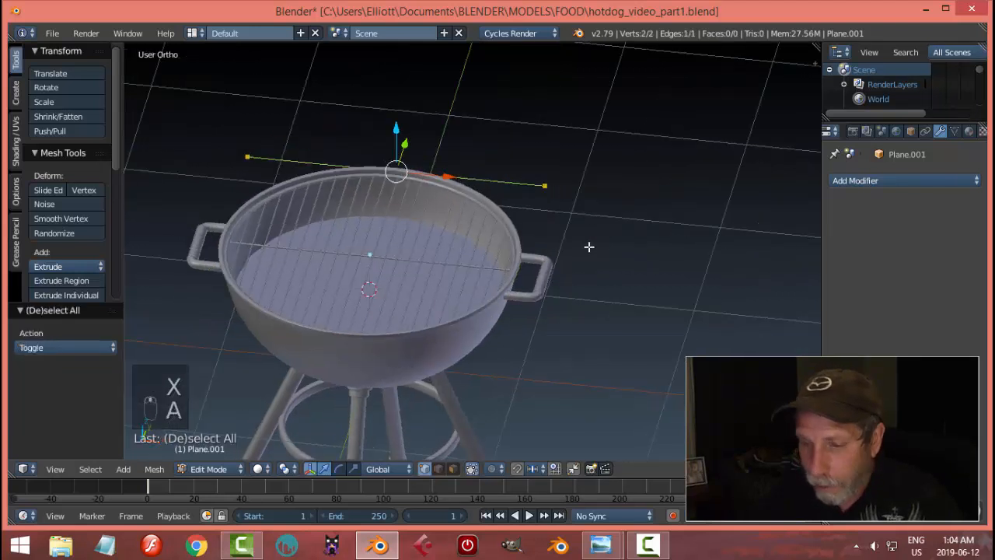
key("s")
key("x")
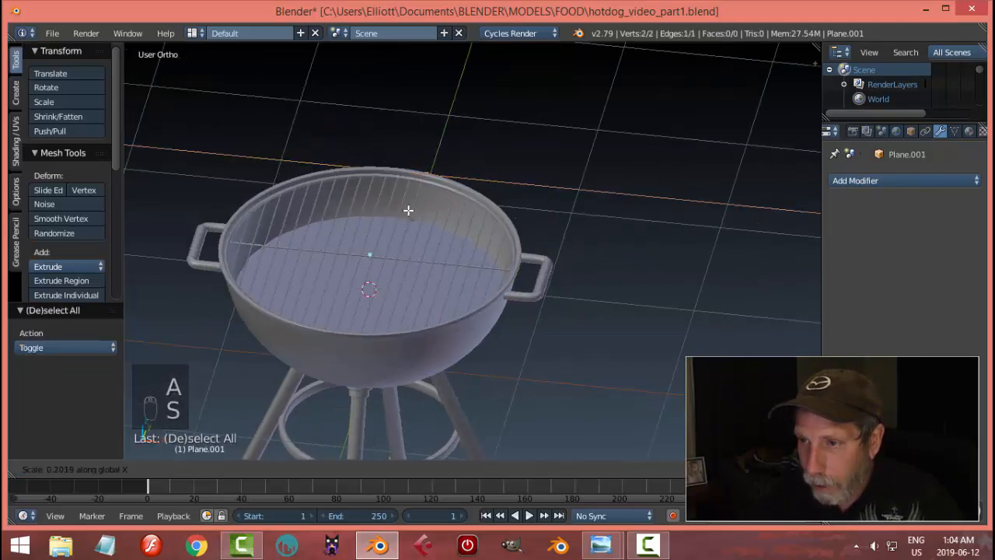
left_click(410, 209)
middle_click_drag(431, 205, 508, 162)
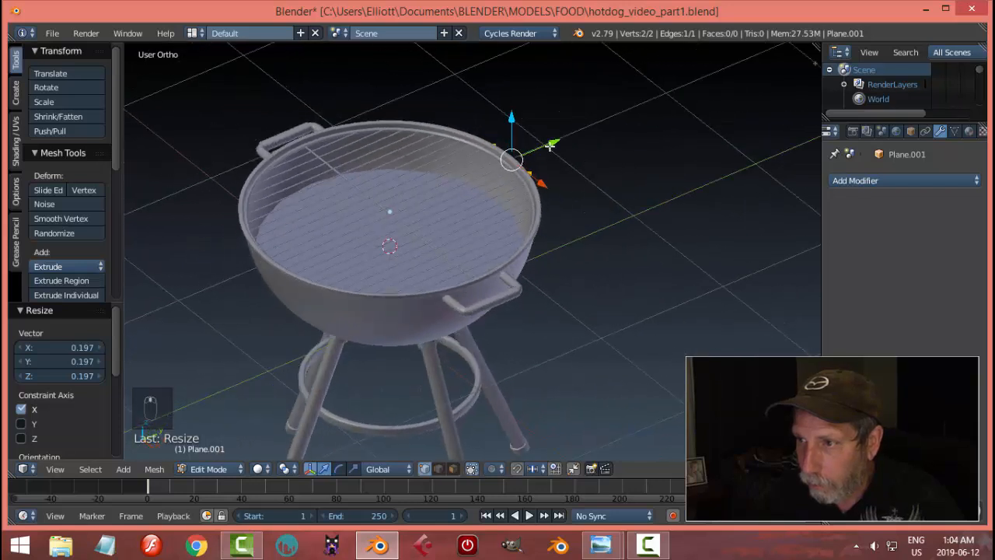
left_click_drag(550, 146, 530, 157)
Lower the edge about 0.012 along Z toward the grill bars.
middle_click_drag(605, 193, 536, 198)
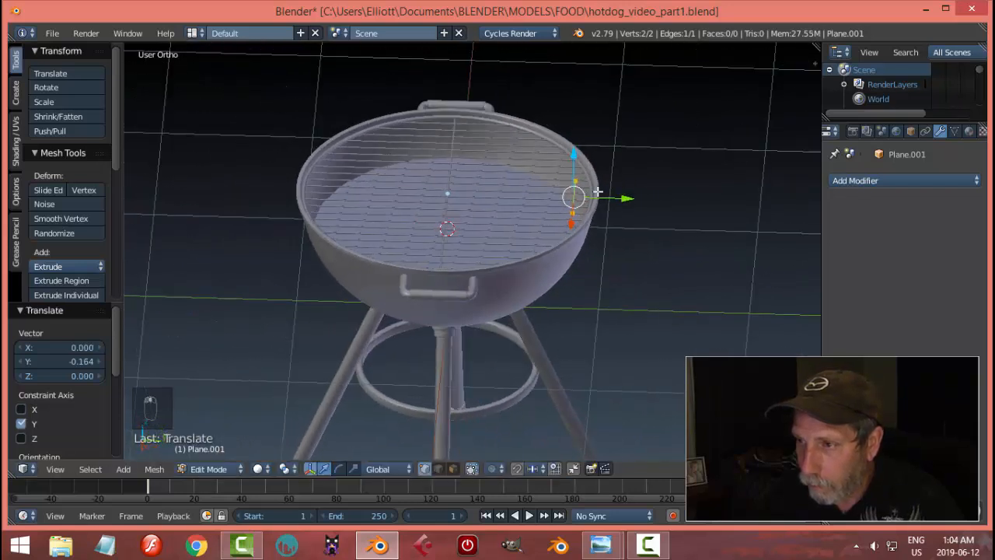
scroll(606, 189, "up", 2)
middle_click_drag(645, 176, 487, 191, "shift")
scroll(472, 205, "up", 7)
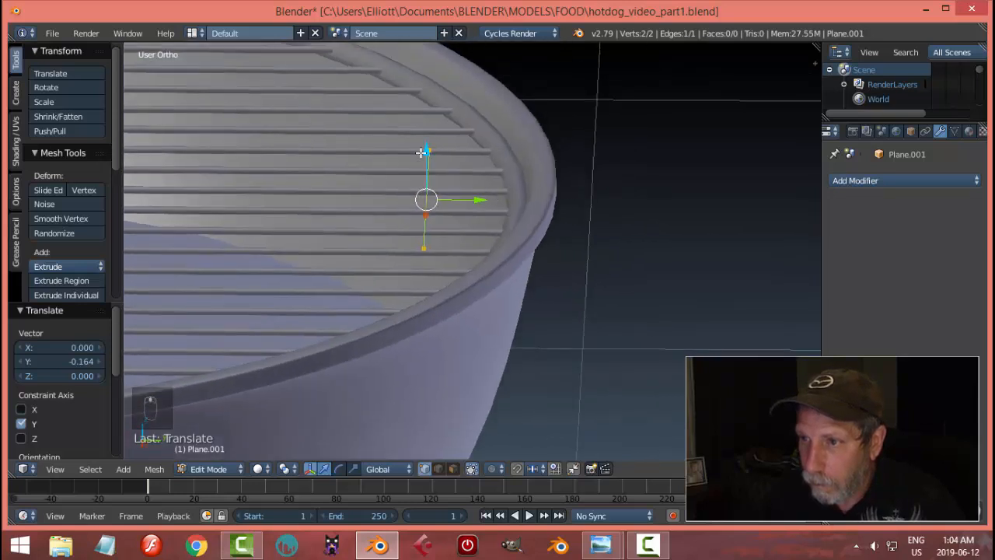
left_click_drag(422, 149, 425, 160)
Narrow the edge along X by a factor of about 0.6 so it spans only a few grill bars.
middle_click_drag(507, 184, 440, 196)
scroll(689, 213, "down", 3)
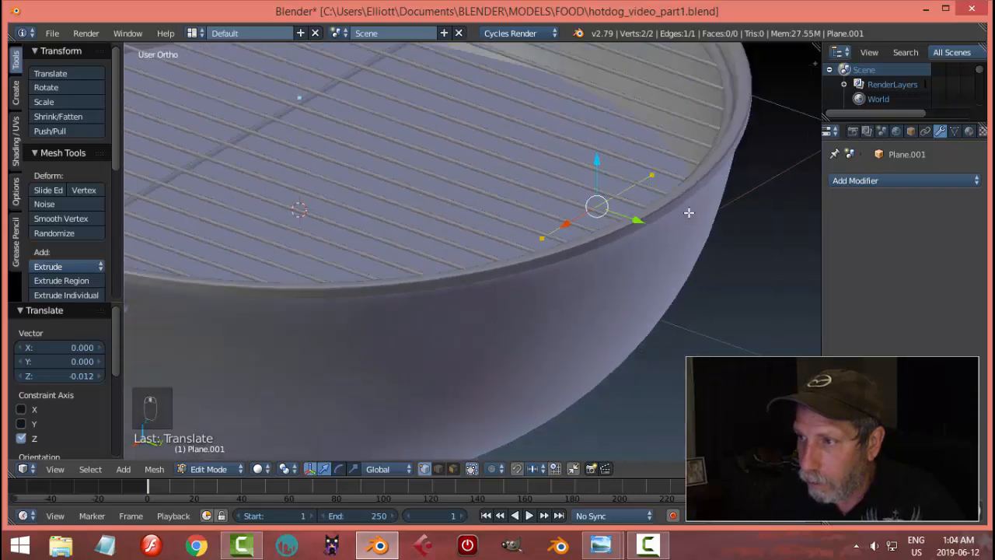
middle_click_drag(689, 212, 594, 238)
key("KP_Decimal")
key("s")
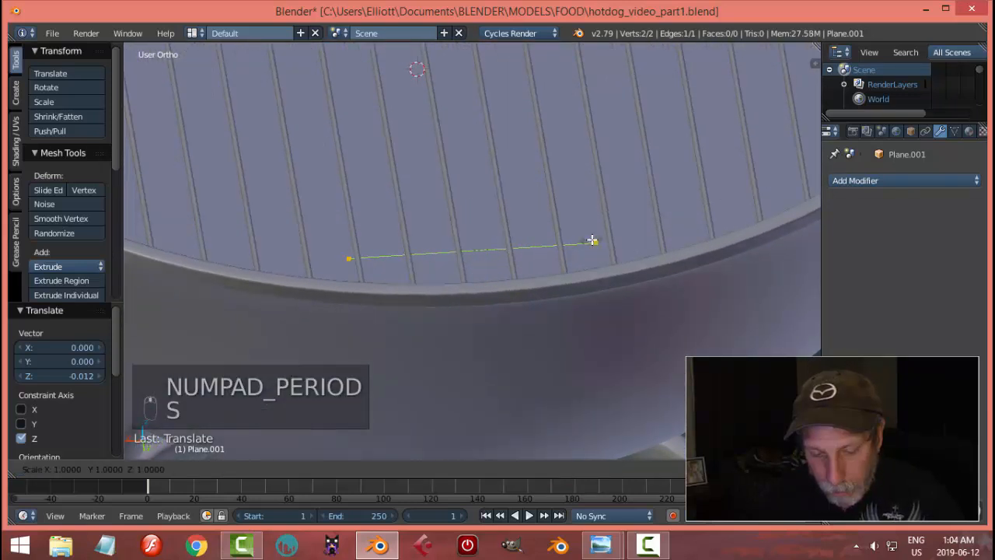
key("x")
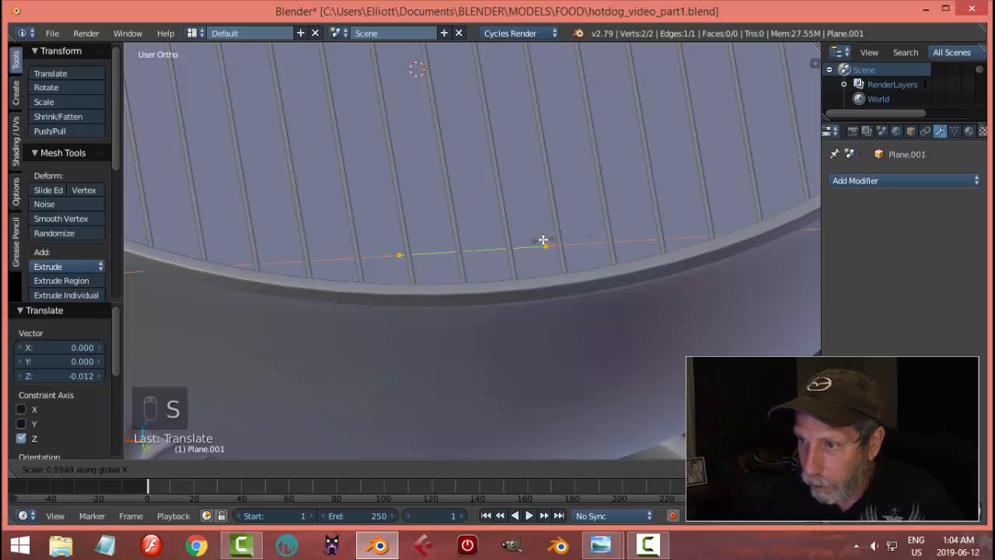
left_click(543, 240)
Extrude the edge outward along Y about 0.08 toward the bowl's rim.
middle_click_drag(591, 231, 578, 249)
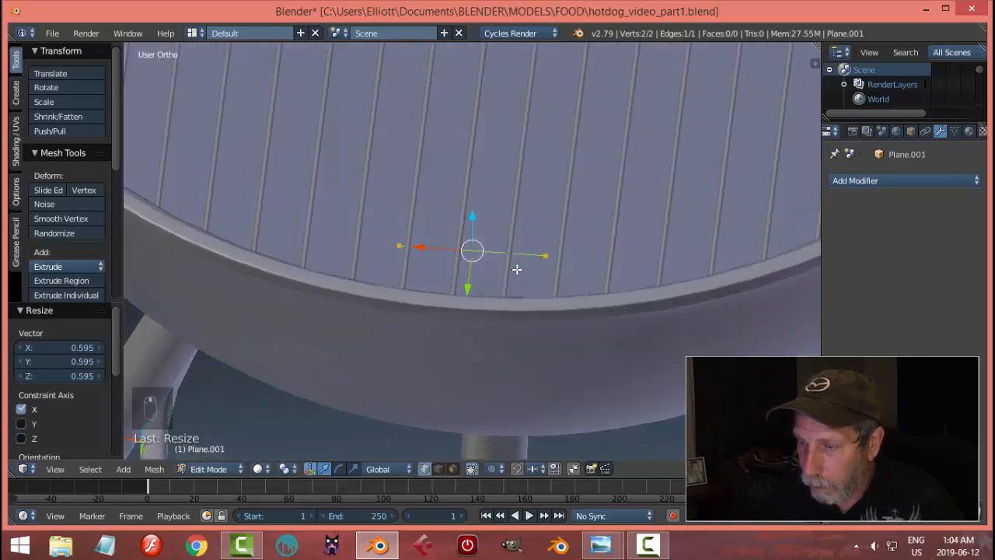
middle_click_drag(516, 269, 595, 258)
key("e")
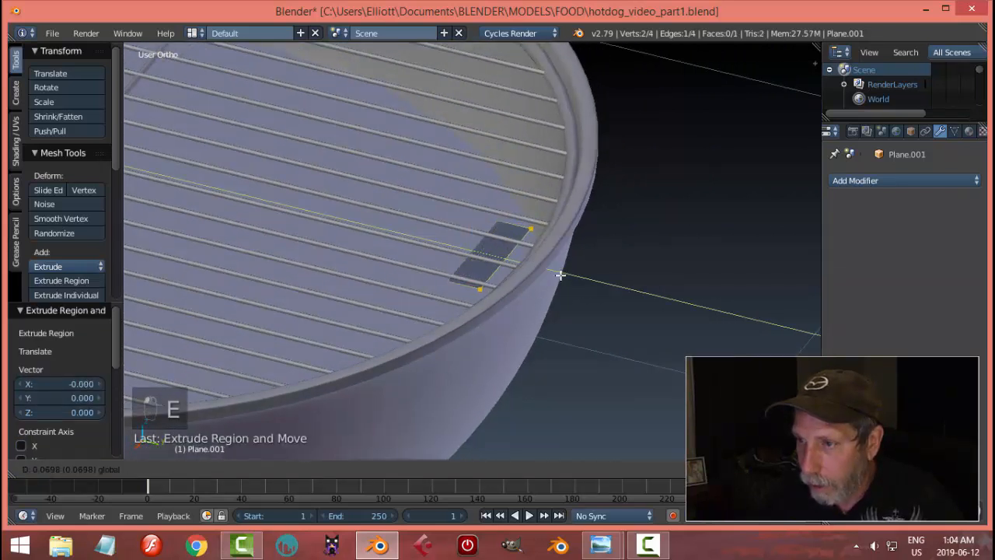
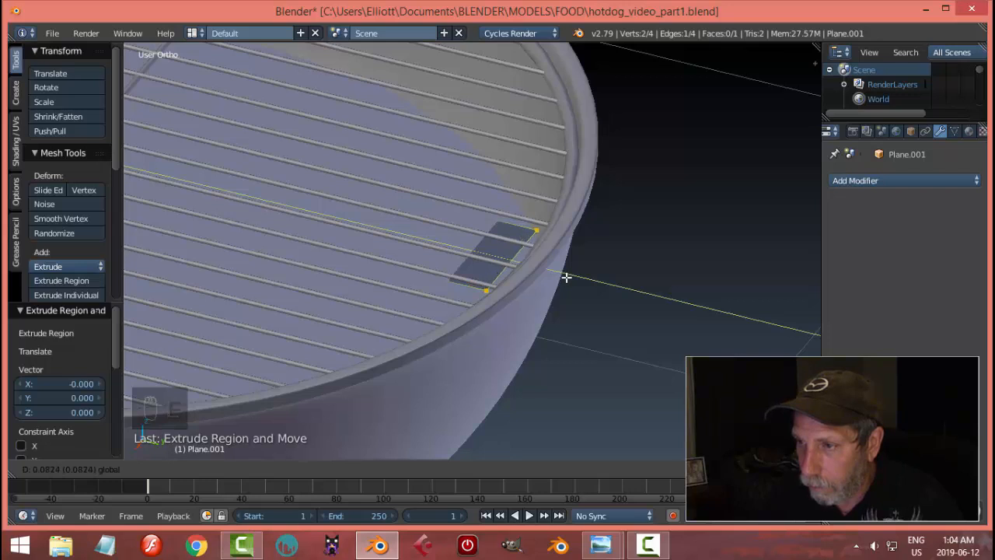
left_click_drag(567, 278, 569, 277)
Extrude the outer edge again and raise it about 0.16 along Z, above the rim.
middle_click_drag(603, 271, 653, 254)
key("e")
left_click(652, 253)
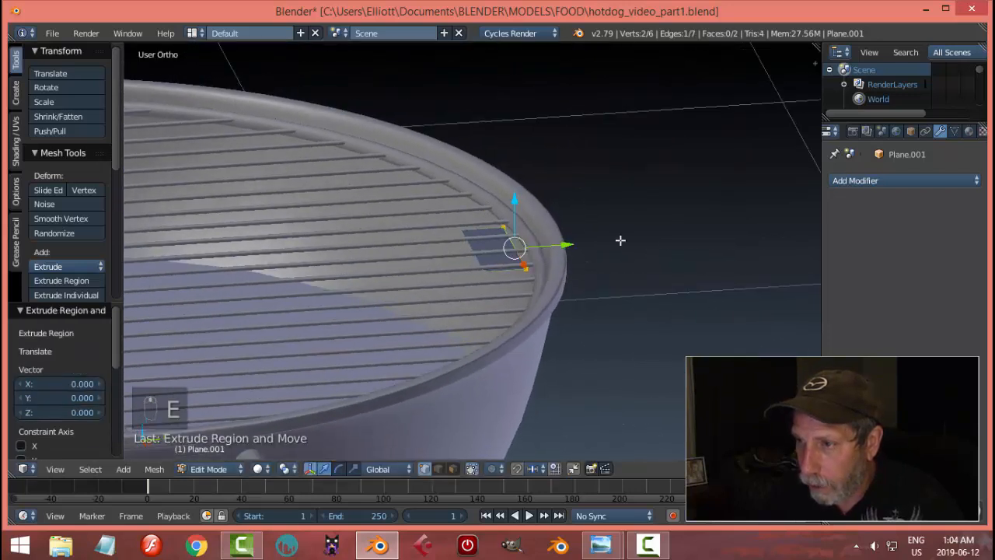
left_click_drag(518, 203, 527, 163)
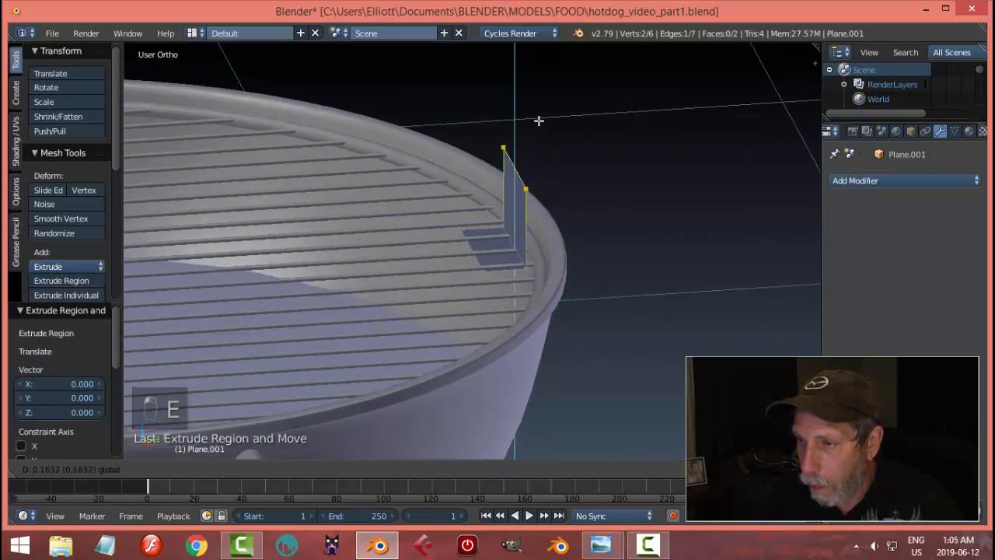
left_click_drag(539, 120, 539, 119)
Delete only the two faces of the L-shaped handle mesh, keeping its edges.
key("a")
middle_click_drag(552, 215, 595, 216)
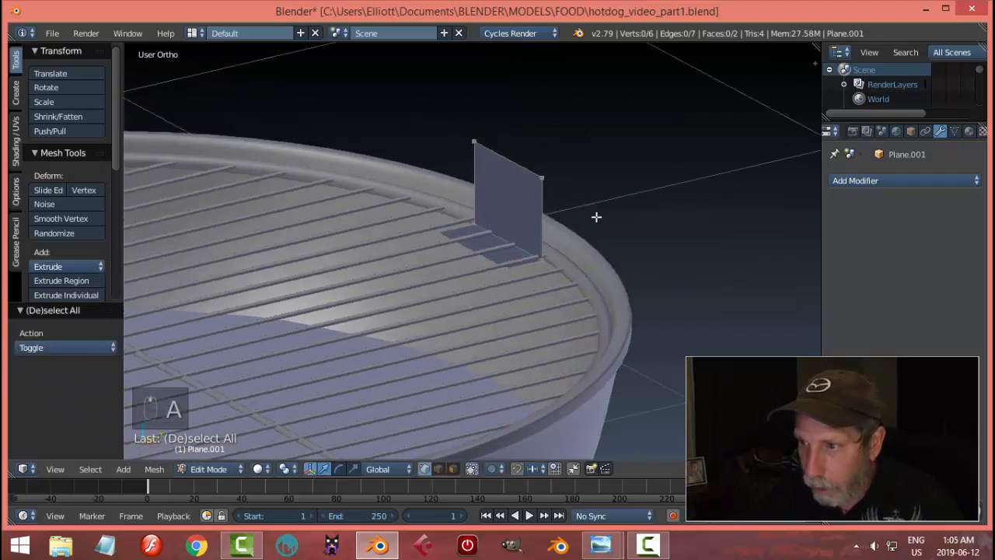
key("ctrl+Tab")
left_click(565, 247)
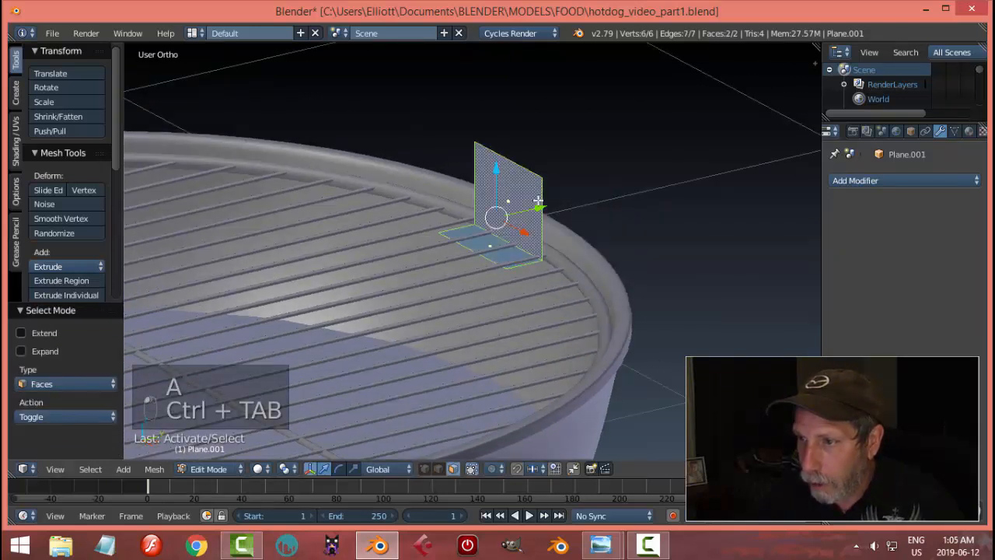
key("x")
left_click(522, 261)
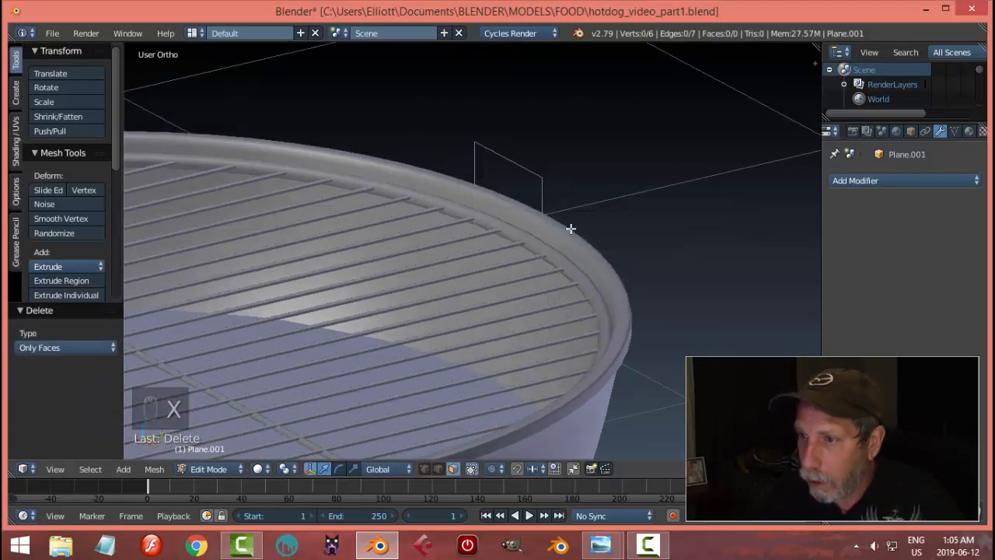
Delete the two lower cross edges of the handle outline, keeping their vertices so that an open wire path remains.
middle_click_drag(602, 228, 647, 233)
key("a")
key("a")
key("ctrl+Tab")
left_click(488, 227)
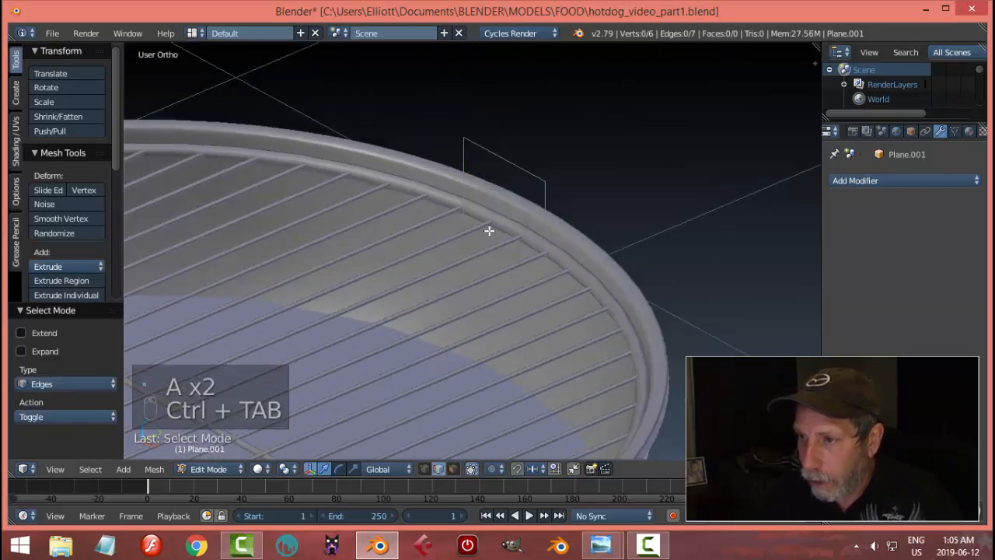
right_click(496, 224)
right_click(476, 246, "shift")
key("x")
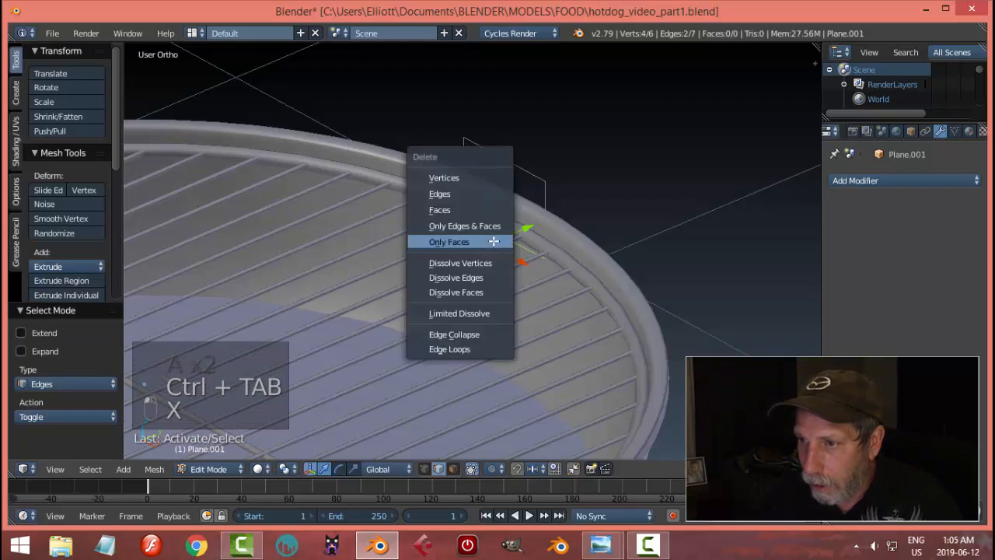
left_click(467, 229)
Bevel the four corner vertices of the wire path with an amount of about 0.017 and 2 segments.
key("a")
middle_click_drag(587, 216, 674, 208)
key("ctrl+Tab")
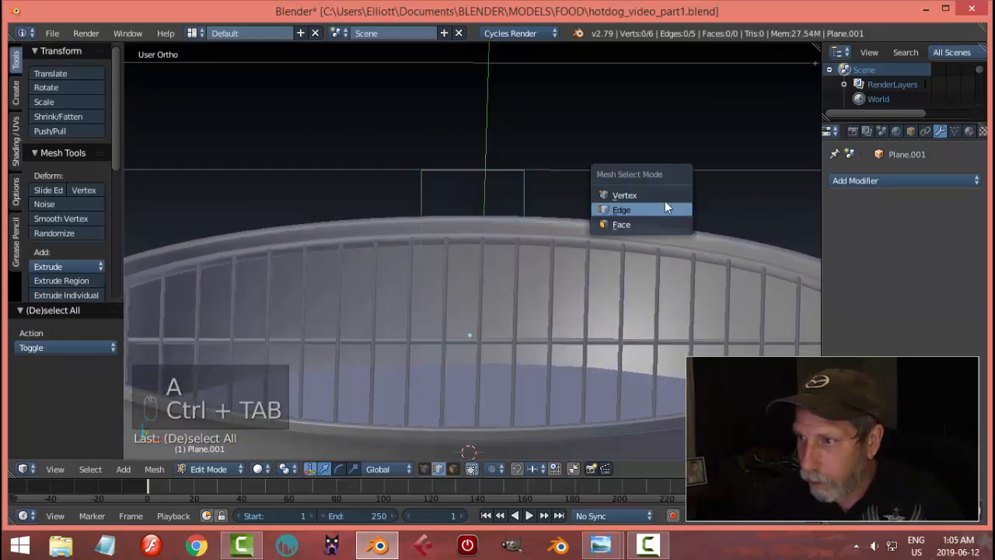
left_click(665, 201)
middle_click_drag(617, 205, 442, 161)
right_click(441, 161)
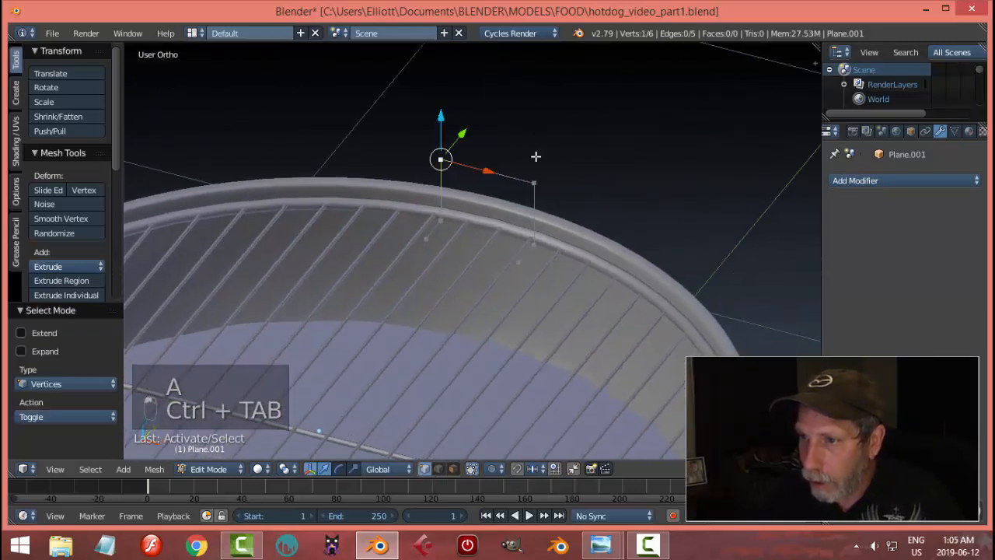
right_click(535, 183, "shift")
right_click(544, 239, "shift")
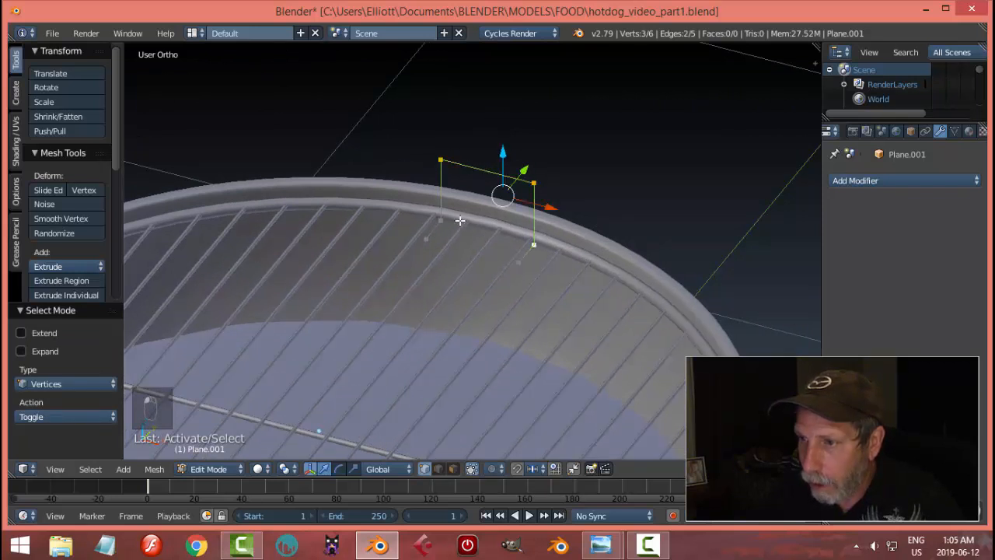
right_click(440, 220, "shift")
middle_click_drag(649, 220, 615, 208)
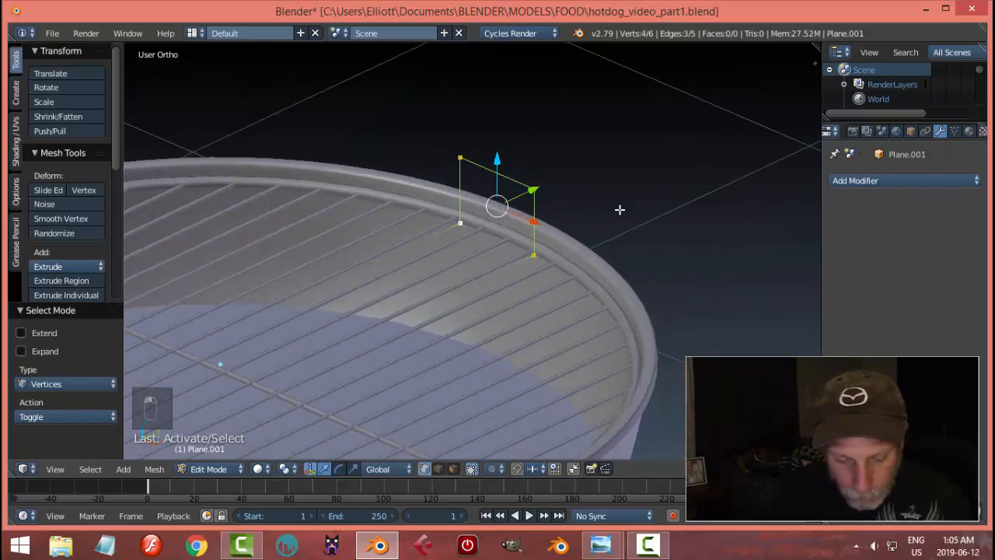
key("ctrl+shift+b")
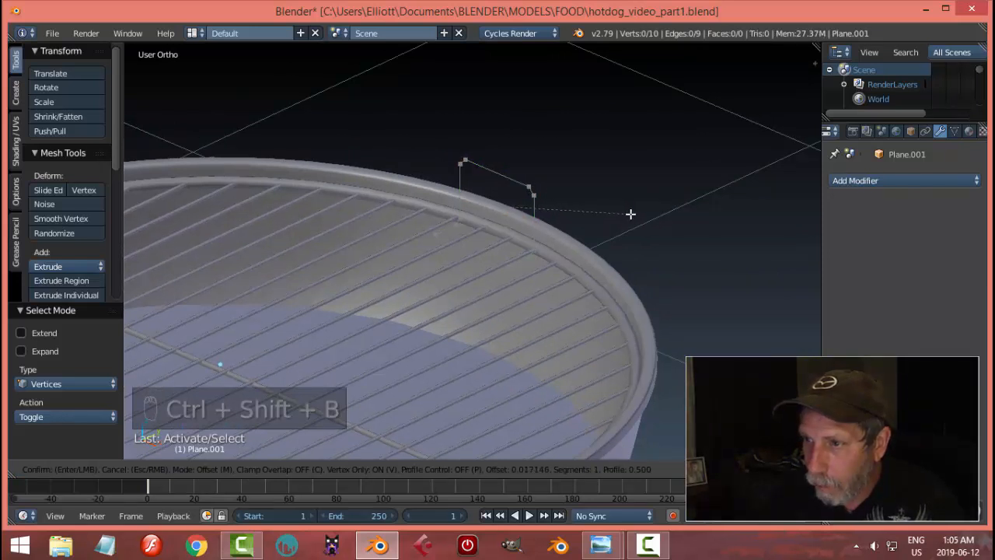
left_click(630, 214)
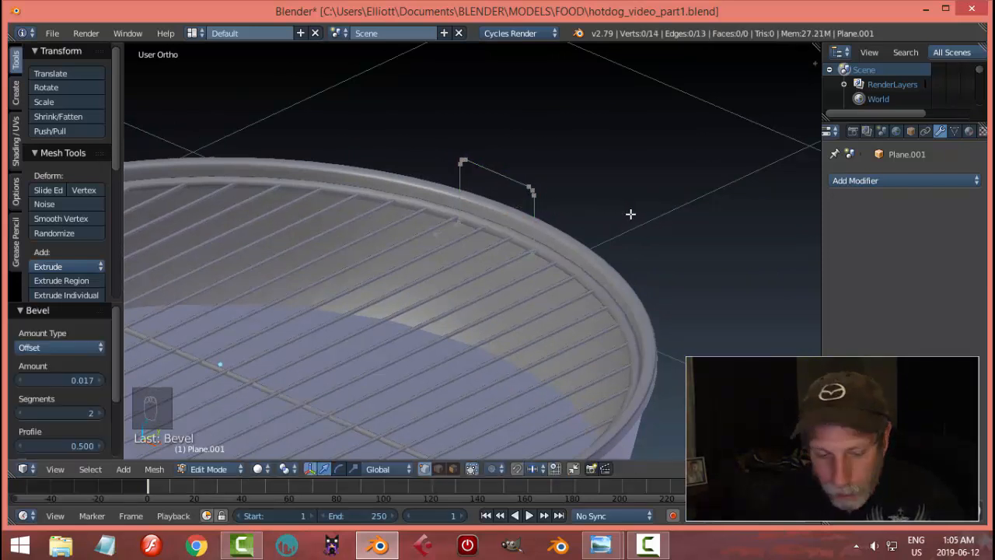
Leave mesh editing and convert the rounded wire outline to a curve.
key("a")
middle_click_drag(628, 213, 597, 208)
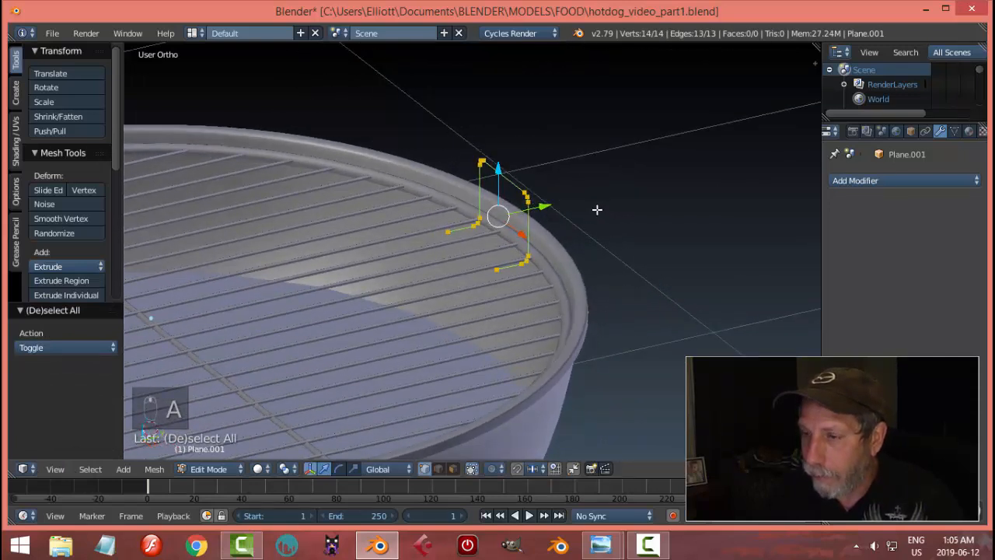
key("Tab")
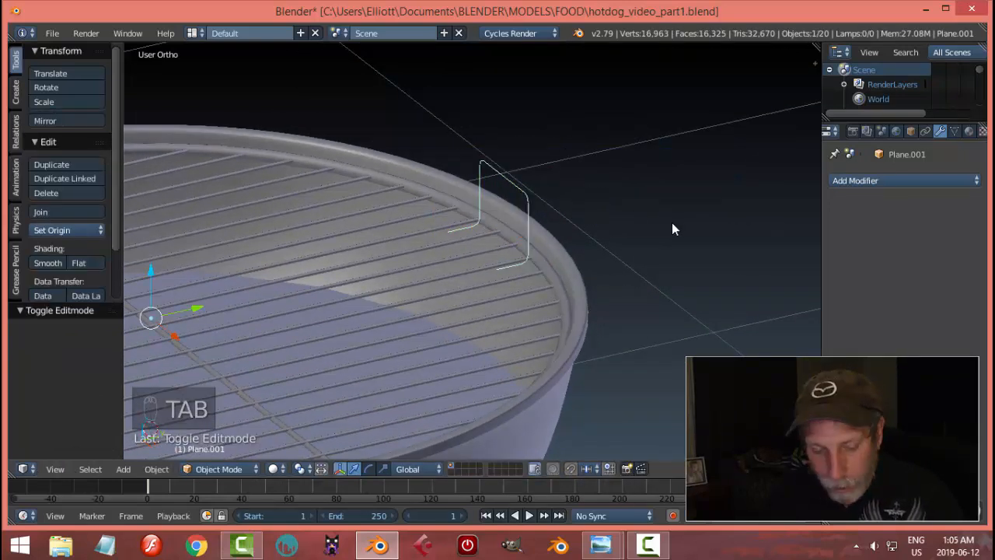
key("alt+c")
left_click(657, 206)
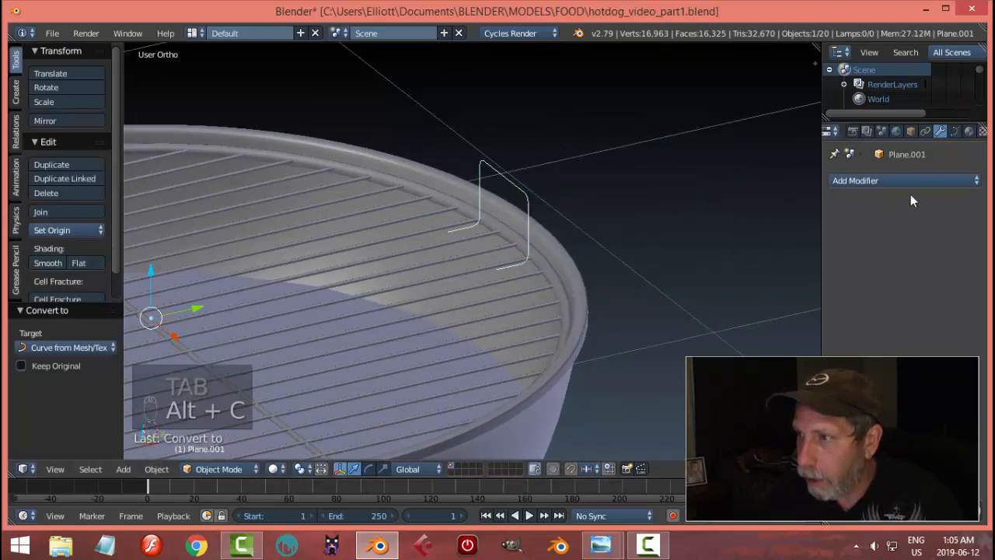
Set the curve's fill to Full and preview resolution to 3, and give it a bevel depth that makes it a thin rod.
left_click(955, 131)
left_click(930, 258)
left_click(923, 240)
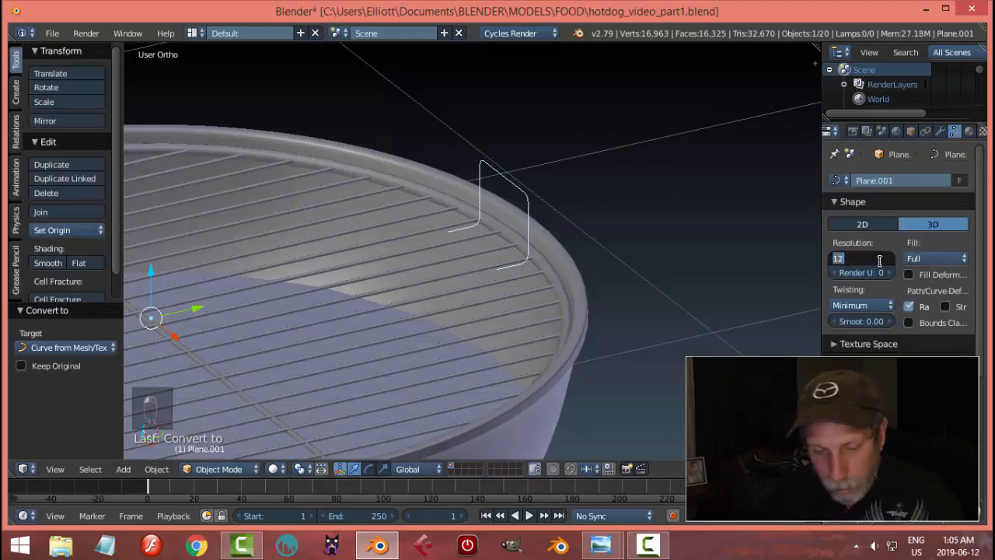
type("3")
key("Return")
left_click(964, 398)
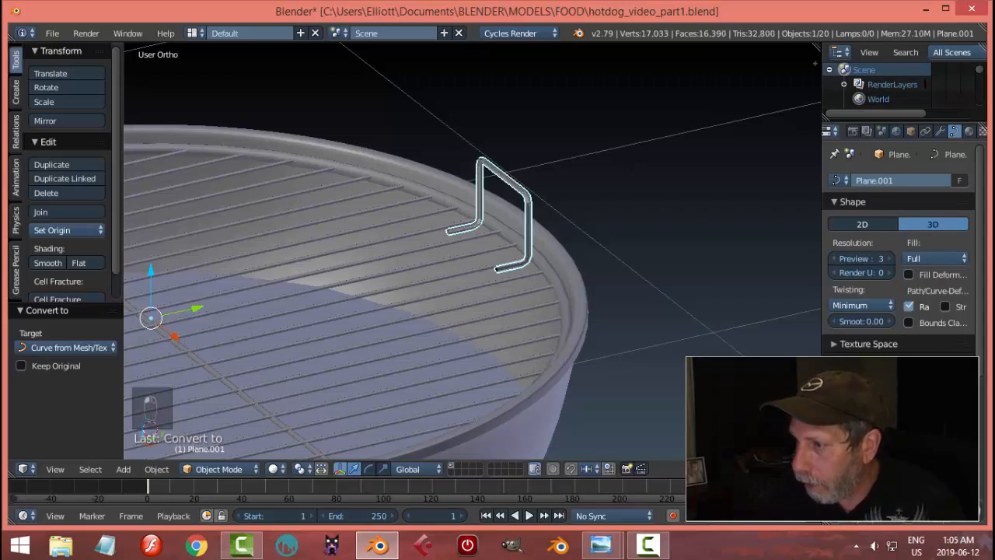
Select the grill bars together with their crossbar and rotate them 90° about the Z axis.
key("a")
middle_click_drag(613, 257, 736, 274)
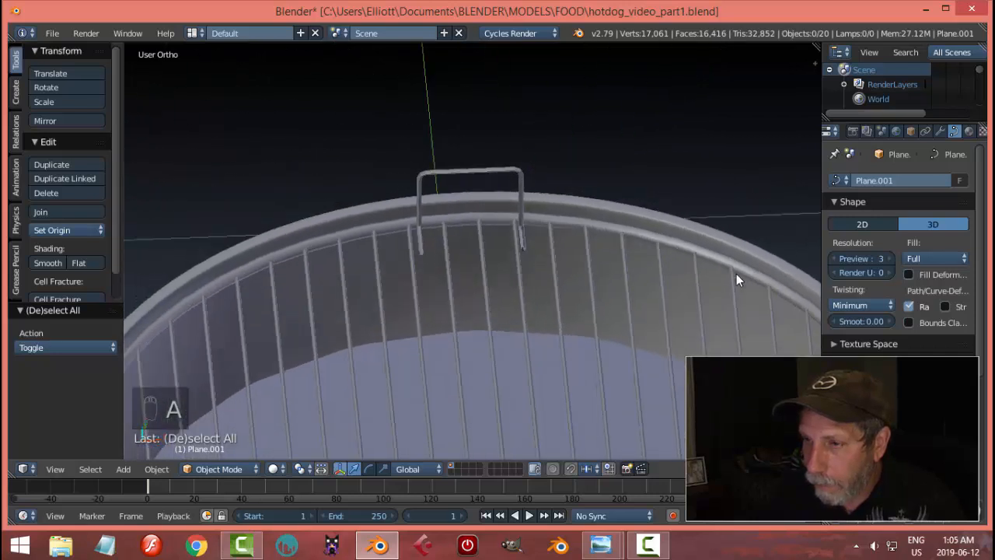
right_click(521, 267)
scroll(521, 267, "down", 5)
scroll(524, 359, "up", 2)
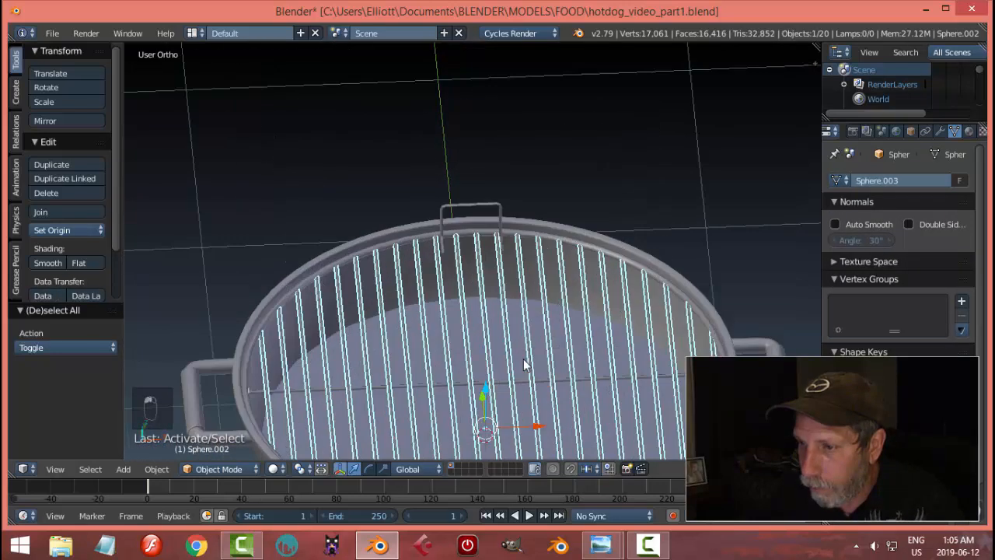
right_click(564, 387, "shift")
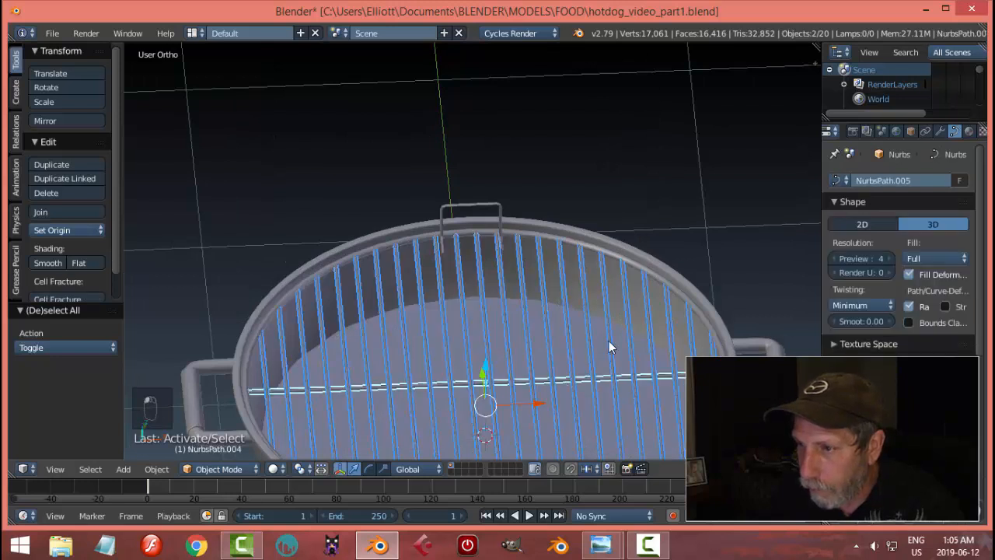
key("r")
key("z")
key("9")
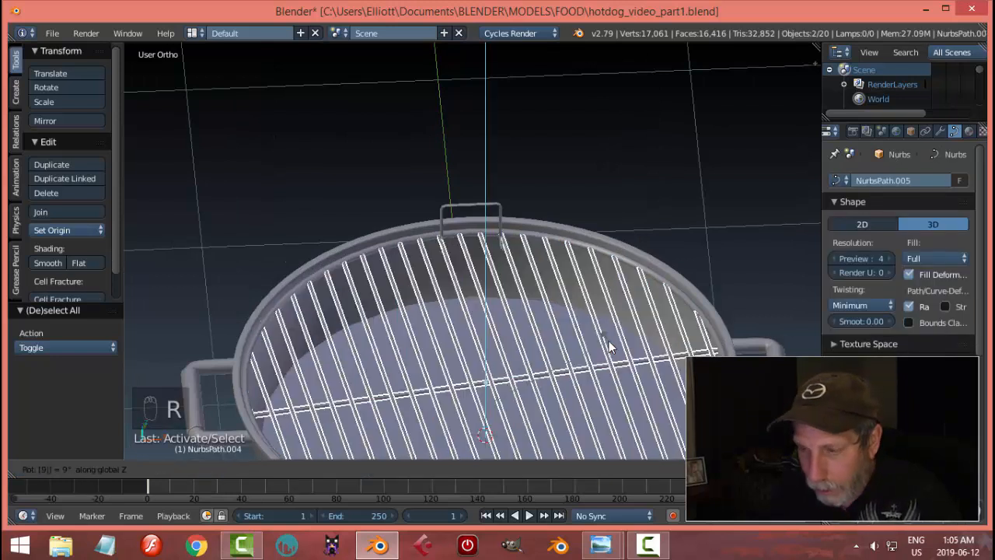
key("0")
key("Return")
Select the bent-rod handle and set its origin to its geometry.
key("a")
middle_click_drag(603, 253, 574, 239)
scroll(514, 241, "up", 3)
right_click(522, 217)
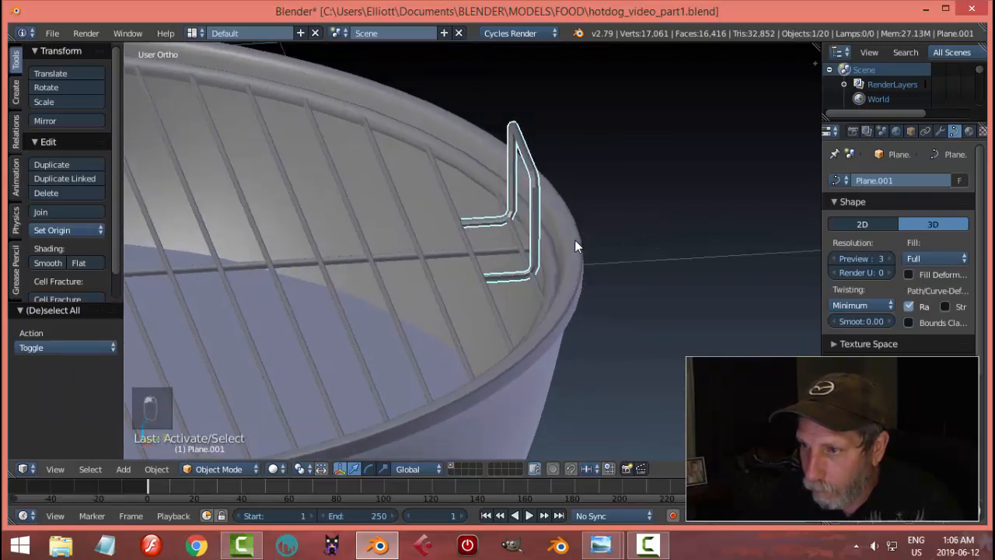
left_click(66, 227)
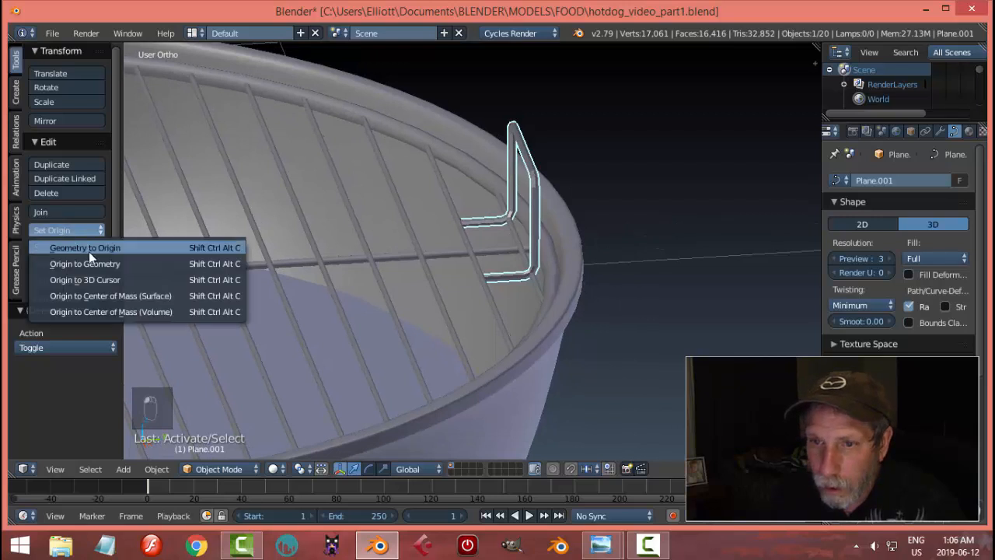
left_click(89, 264)
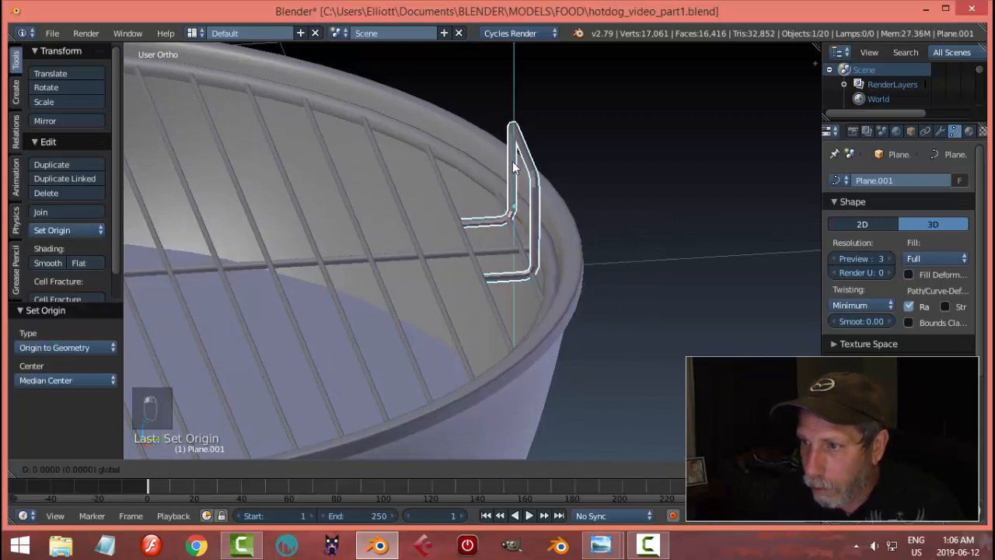
Shade the handle rod smooth and convert it from a curve to a mesh.
key("a")
middle_click_drag(574, 194, 610, 155)
right_click(605, 154)
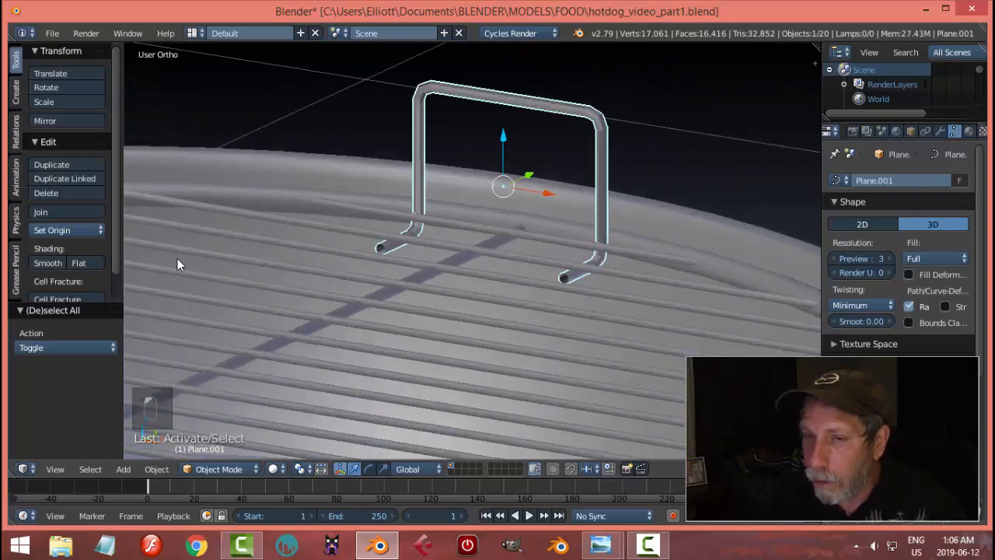
left_click(49, 263)
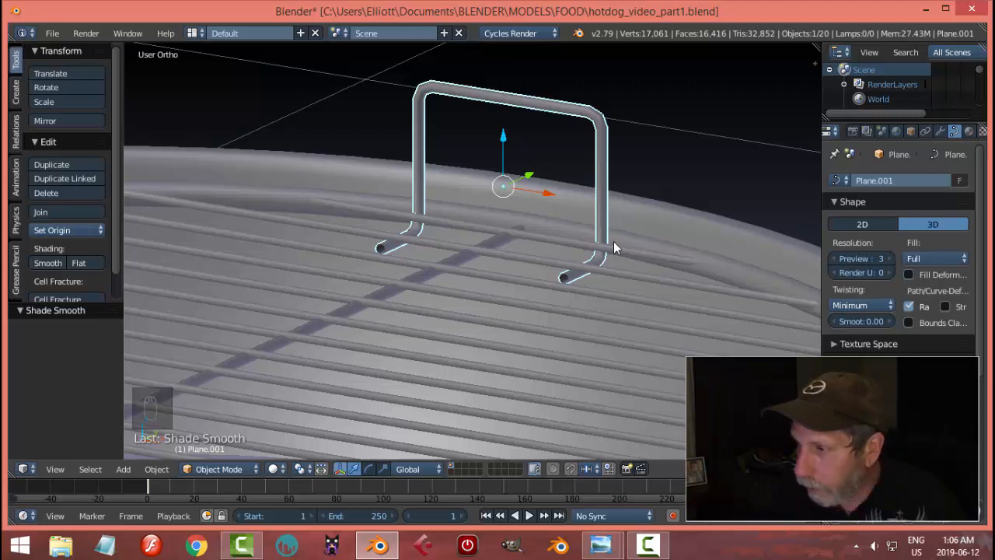
key("alt+c")
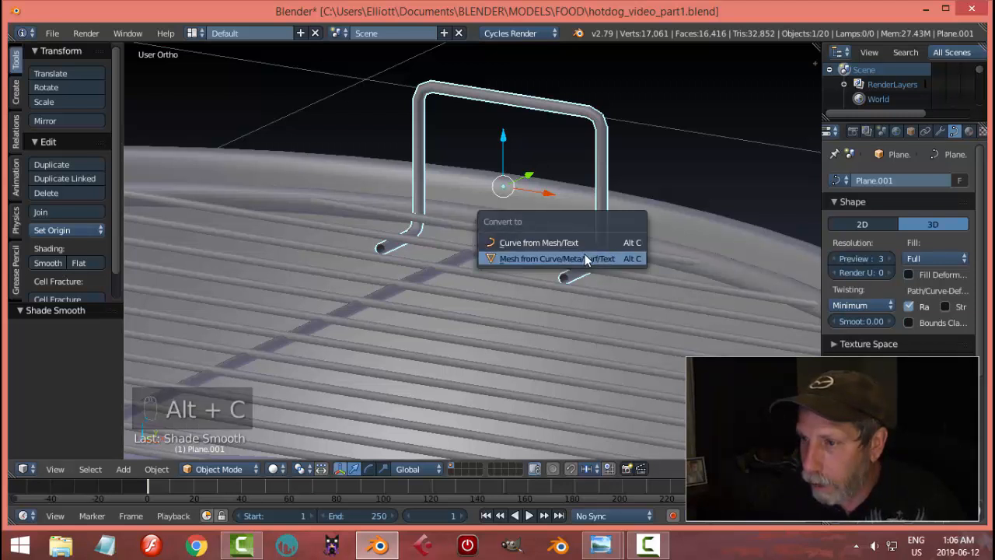
left_click(585, 254)
Cap one open foot end of the handle: extrude its rim in place, scale it inward to about 0.757 and grid fill it.
key("Tab")
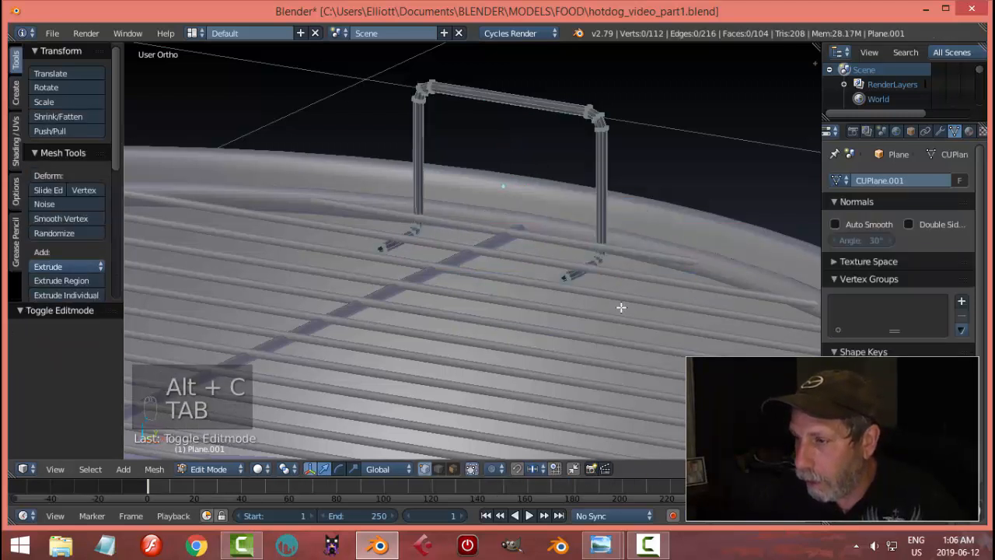
scroll(486, 274, "up", 5)
scroll(486, 274, "up", 3)
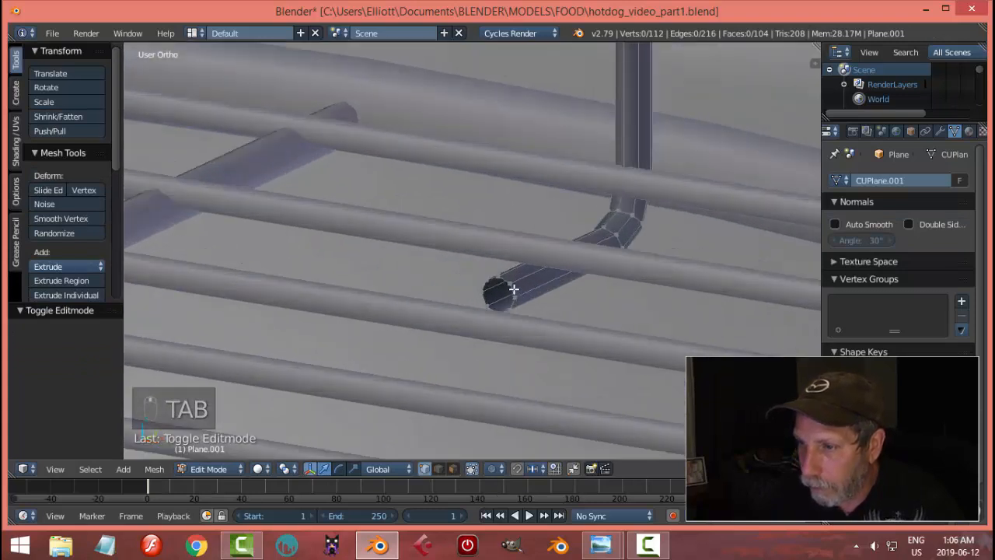
right_click(514, 289, "alt")
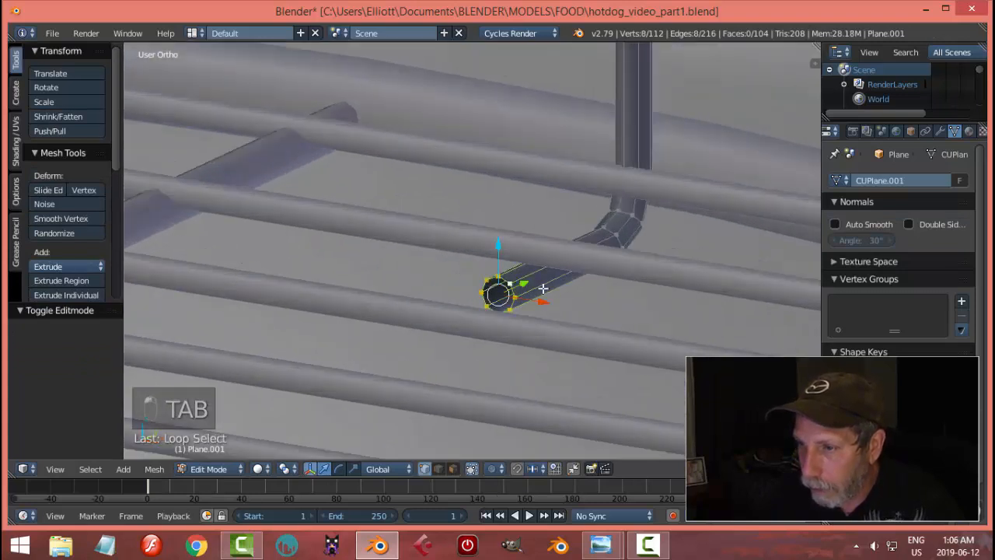
key("e")
right_click(595, 288)
key("s")
left_click(574, 297)
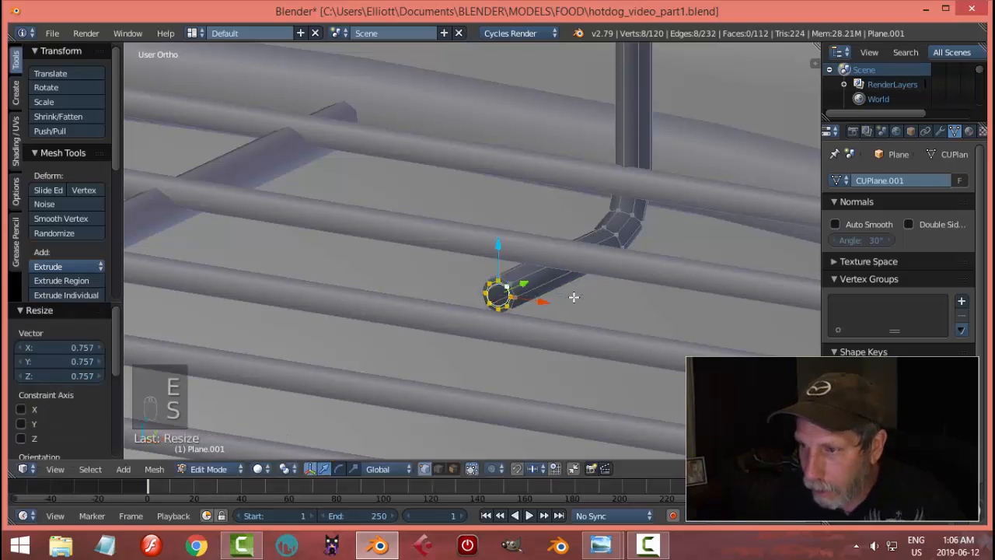
left_click(156, 469)
mouse_move(193, 251)
left_click(303, 294)
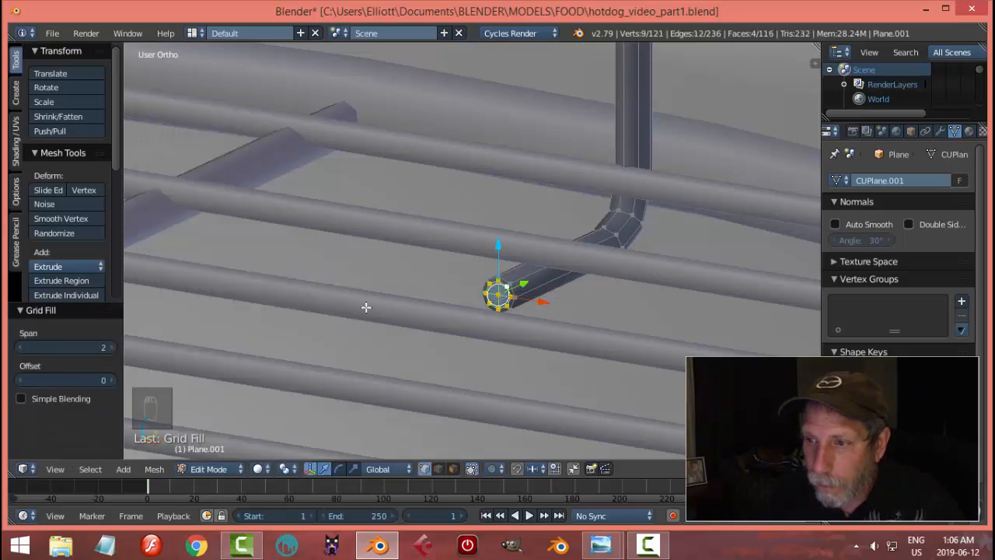
Cap the other open foot end by extruding its rim in place, scaling it inward to about 0.732 and applying Grid Fill.
key("a")
middle_click_drag(460, 309, 238, 280)
right_click(225, 290, "alt")
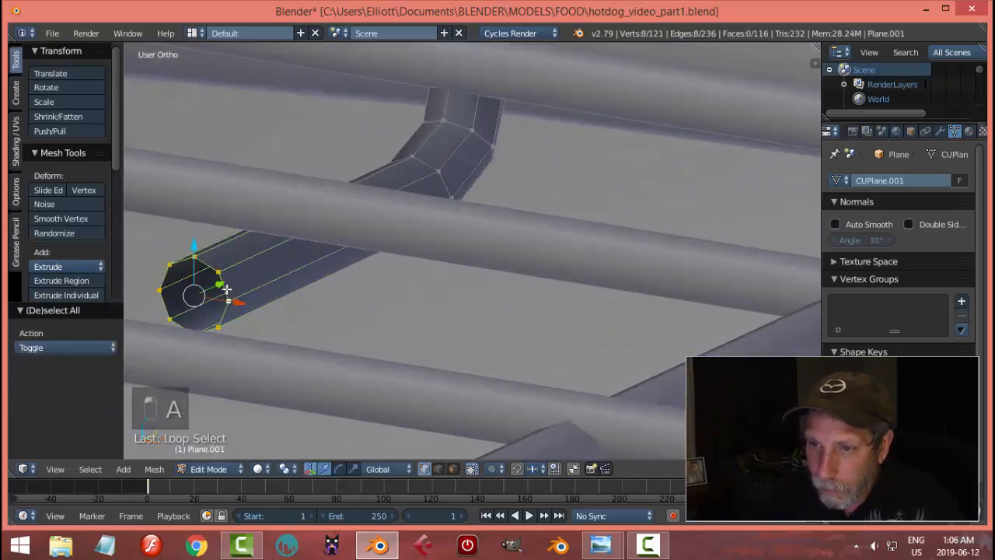
key("e")
key("s")
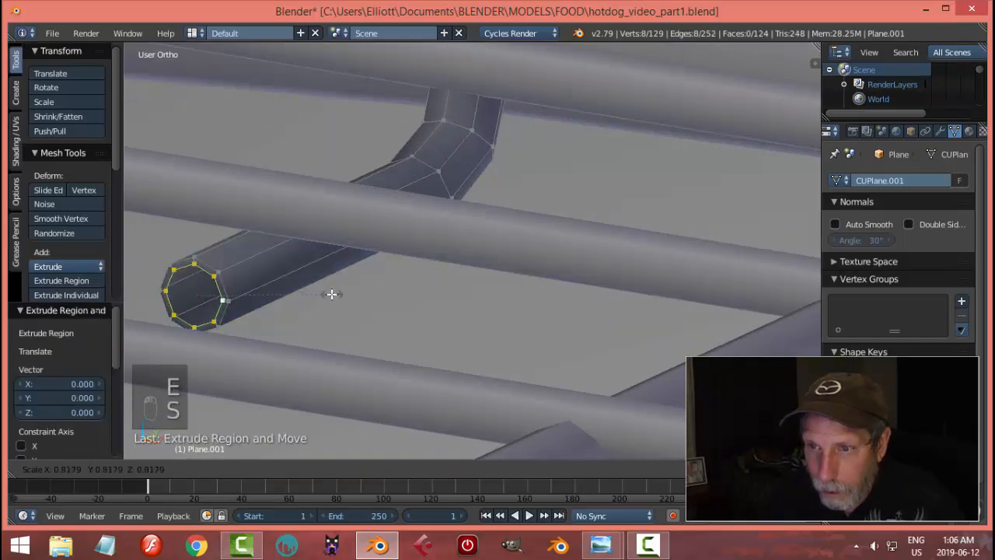
left_click(307, 308)
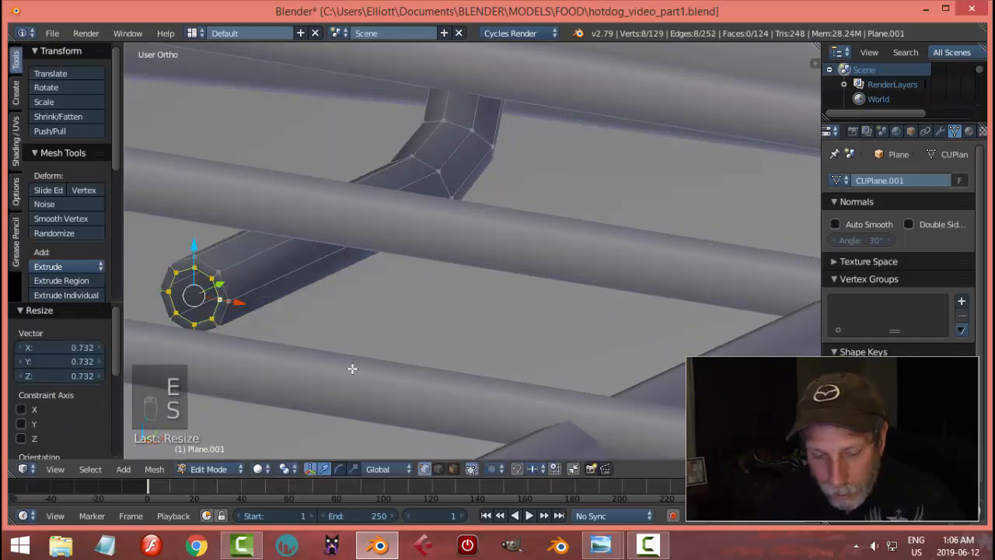
key("ctrl+g")
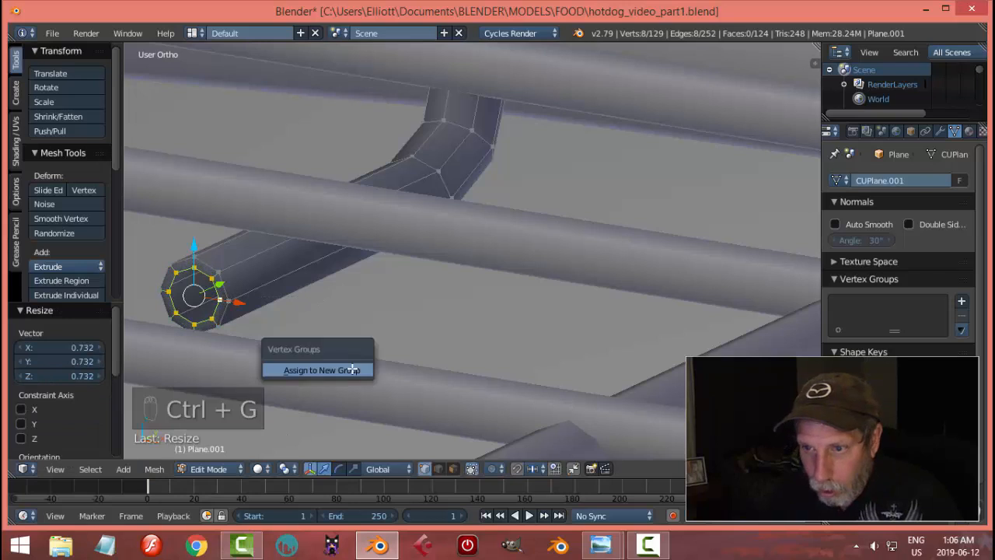
key("Escape")
key("ctrl+f")
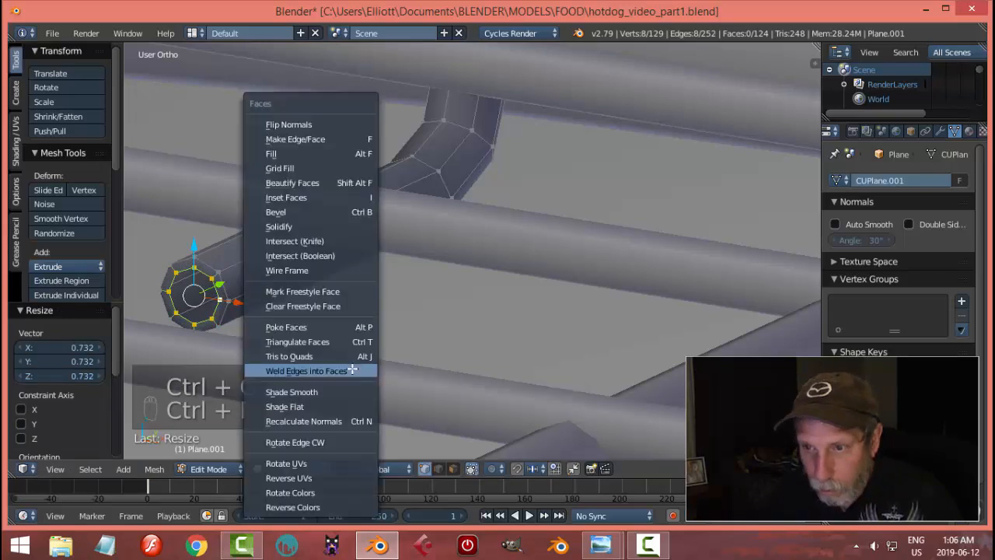
left_click(342, 368)
key("a")
Leave mesh editing, add a Subdivision Surface modifier to the handle and shade it smooth.
middle_click_drag(338, 326, 501, 244)
key("Tab")
scroll(501, 242, "down", 3)
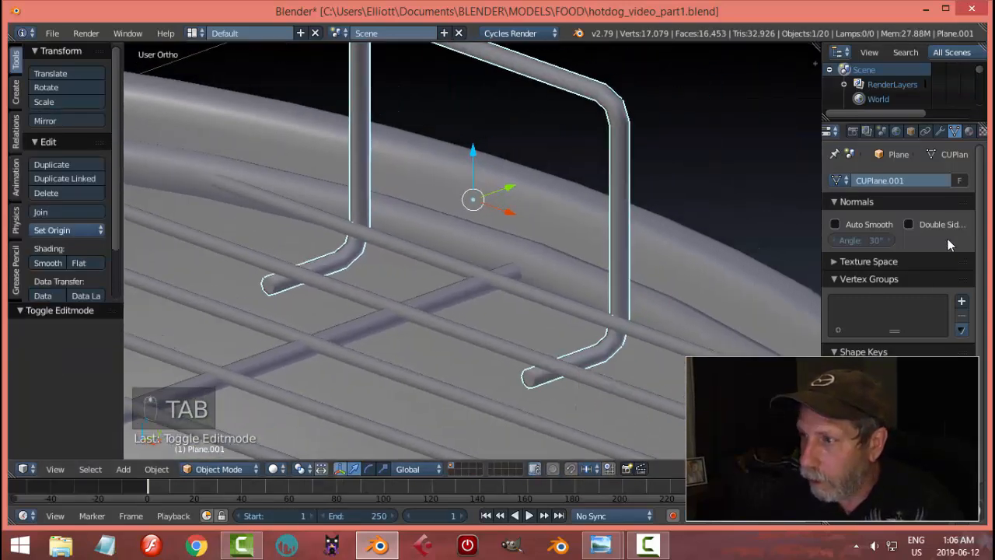
left_click(946, 134)
left_click(869, 179)
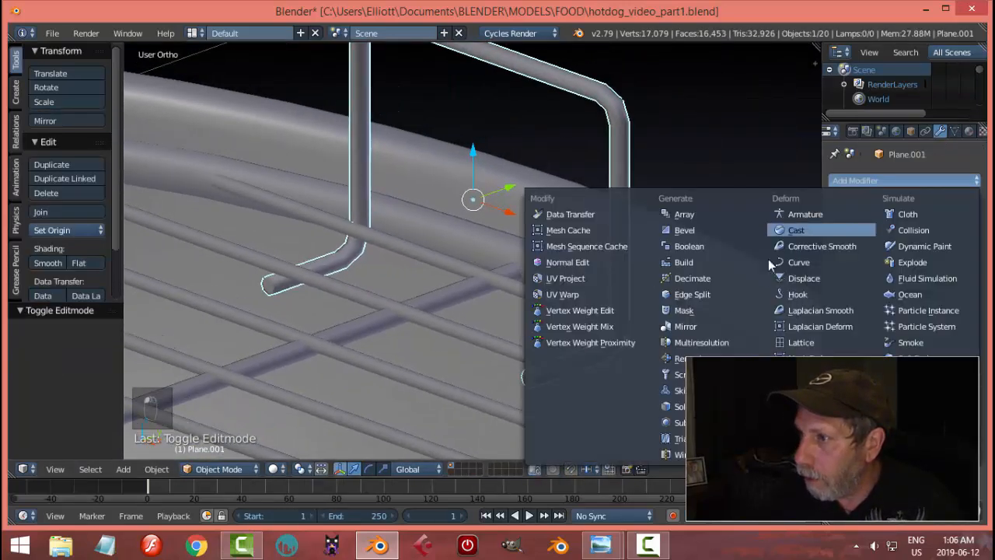
left_click(671, 422)
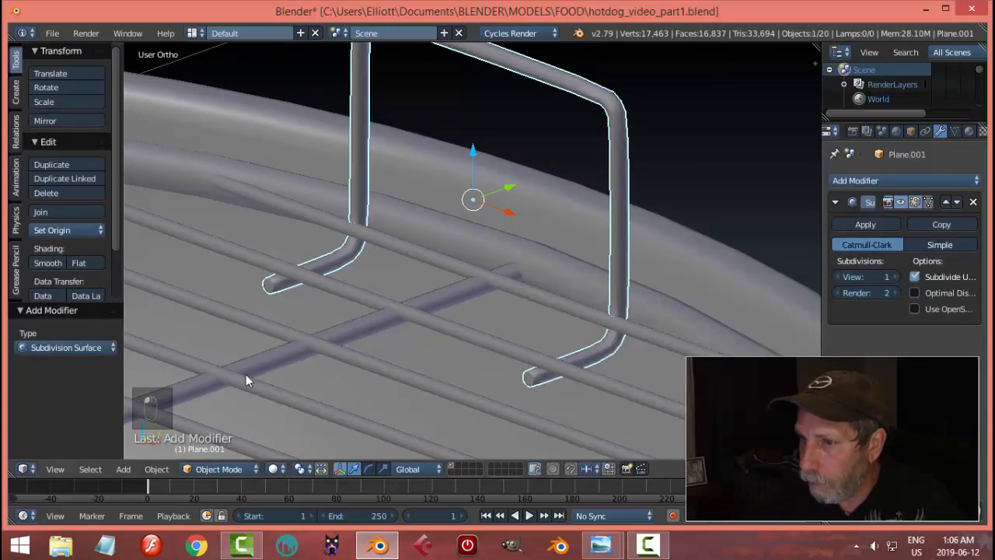
left_click(48, 264)
Add a loop cut close to the capped tip of each handle foot to sharpen the ends, and leave mesh editing.
key("Tab")
left_click(589, 271)
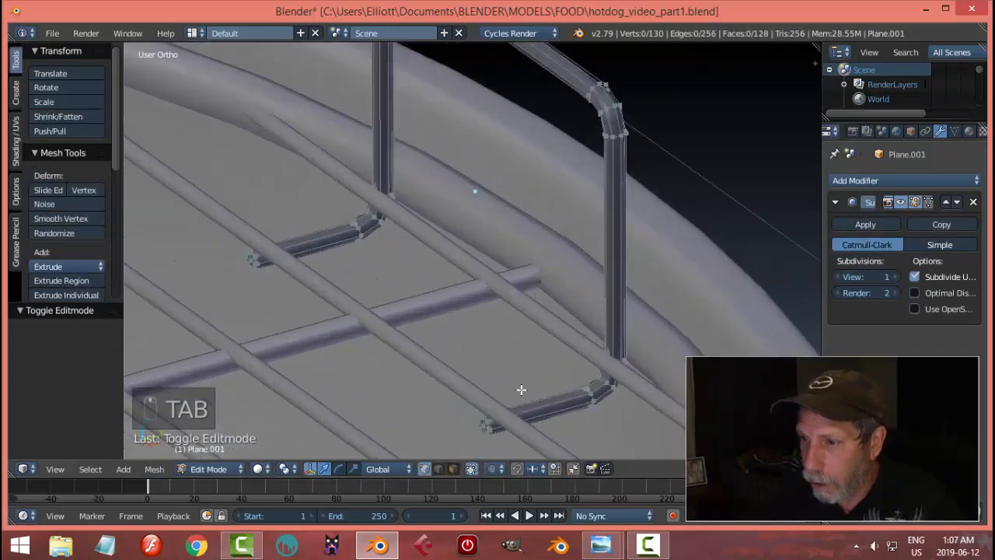
scroll(521, 389, "up", 1)
key("ctrl+r")
left_click(544, 432)
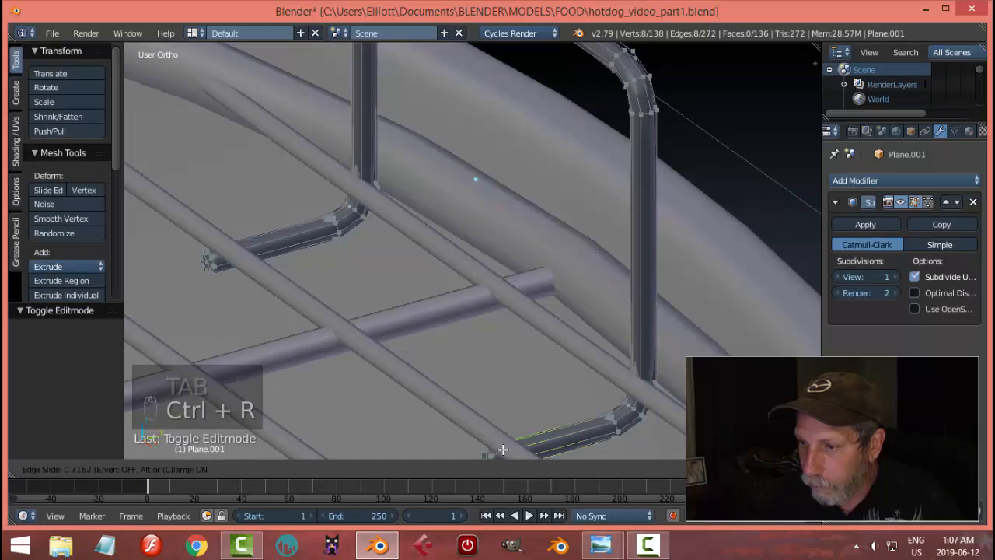
left_click(488, 454)
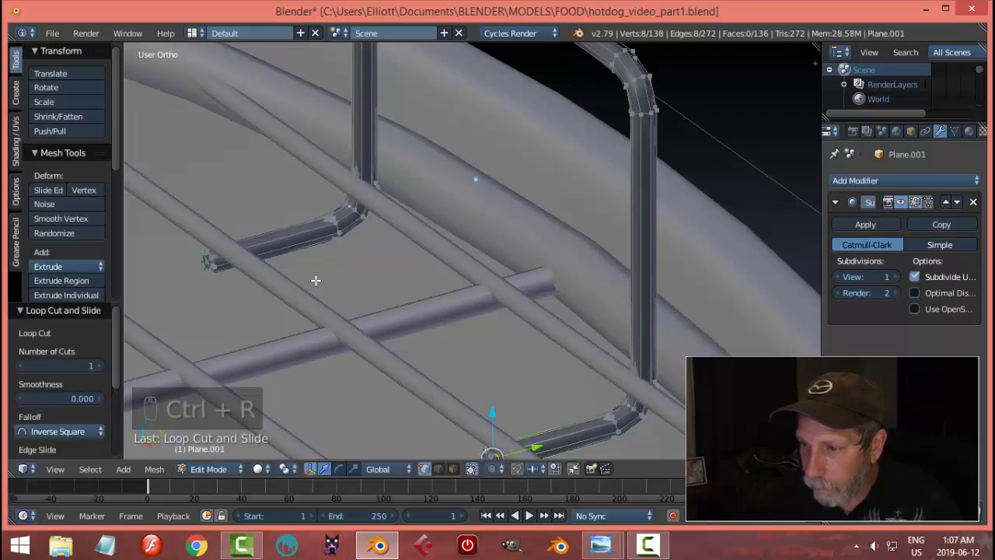
key("ctrl+r")
left_click(232, 260)
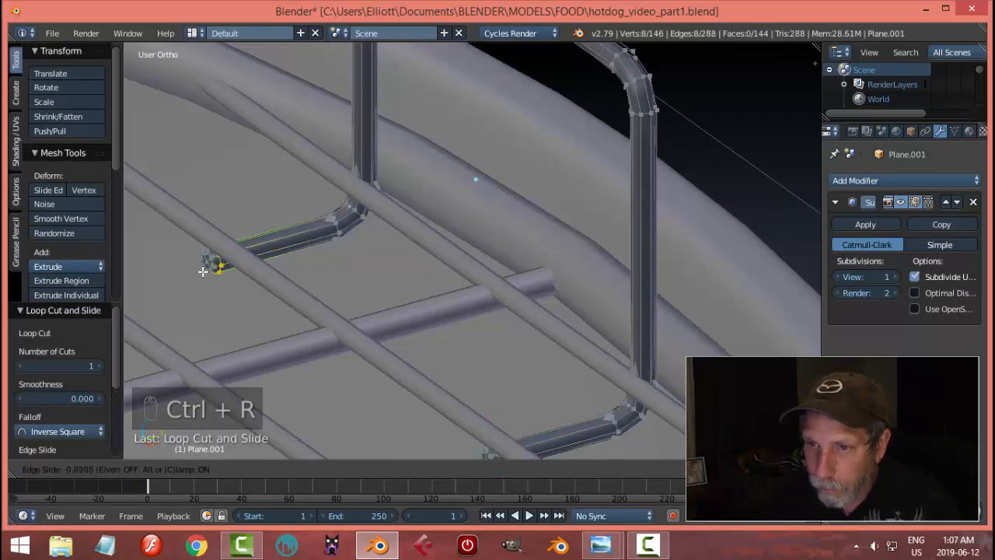
left_click(204, 269)
key("Tab")
key("a")
key("a")
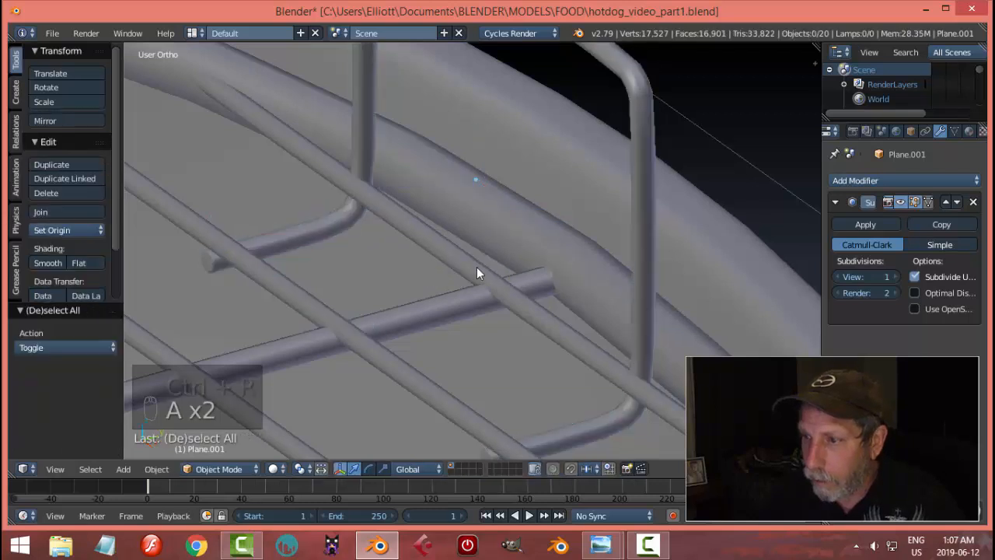
middle_click_drag(477, 267, 571, 121)
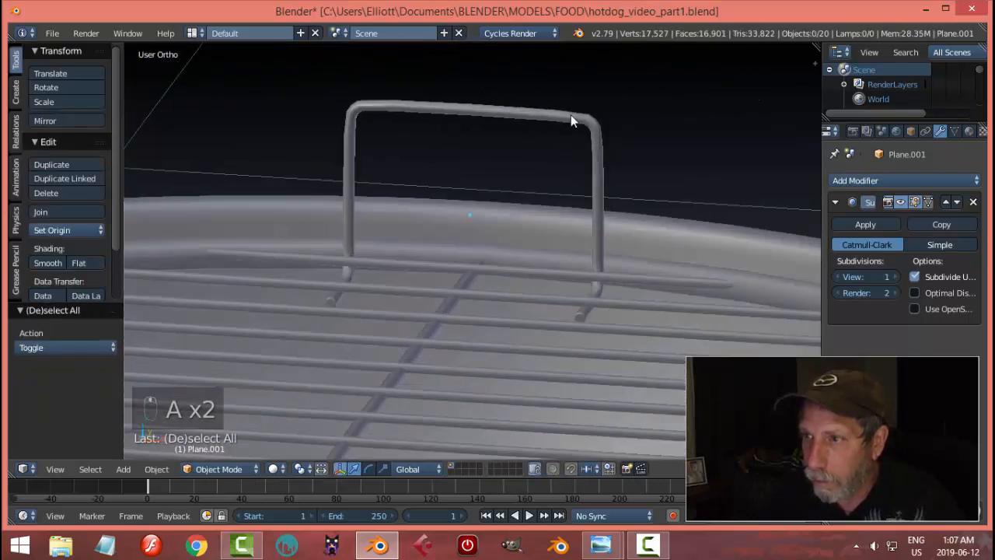
Add a loop cut to each upright of the handle, slid up close to the upper bend, and leave mesh editing.
right_click(570, 121)
middle_click_drag(696, 155, 709, 140)
key("Tab")
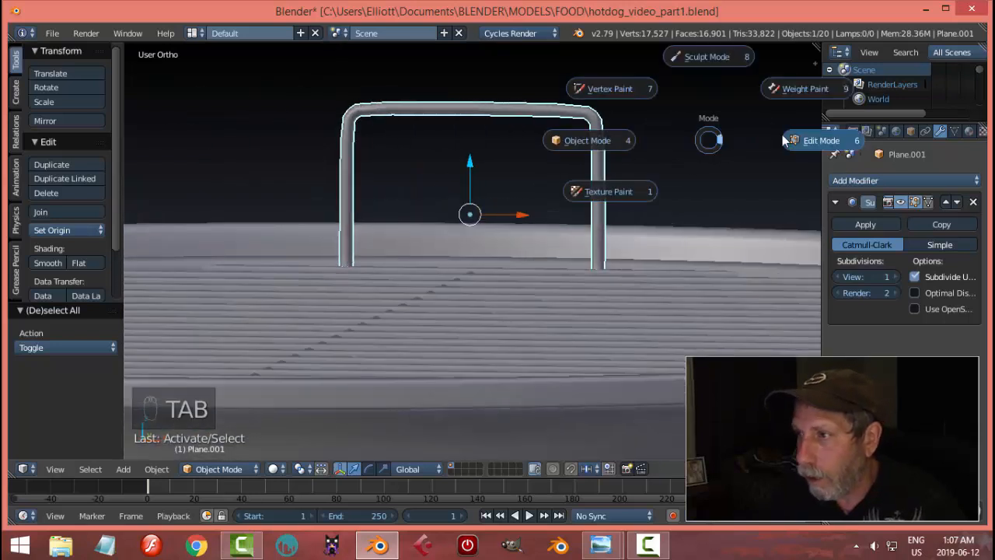
left_click(784, 137)
middle_click_drag(643, 169, 619, 180, "shift")
scroll(614, 182, "up", 1)
key("ctrl+r")
left_click(570, 187)
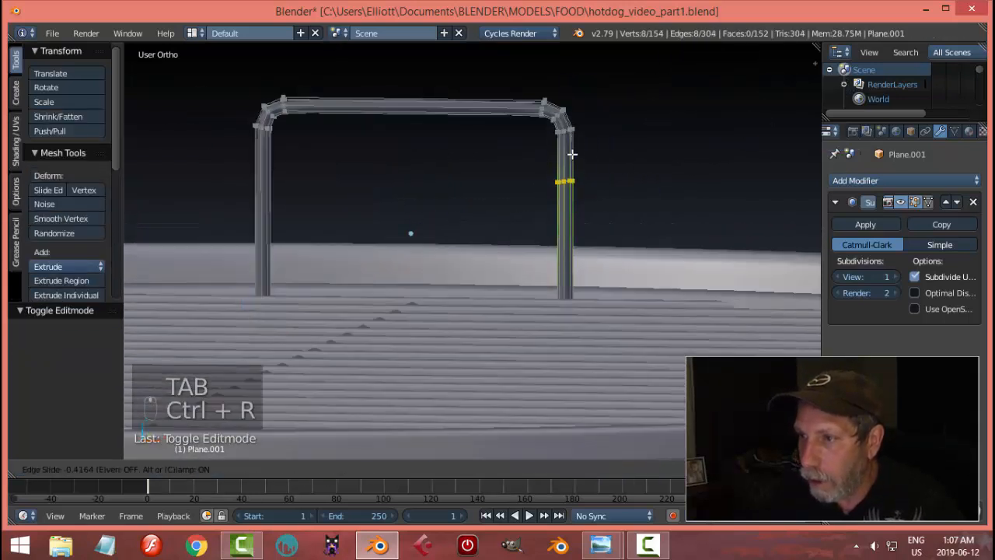
left_click(577, 126)
key("ctrl+r")
left_click(264, 195)
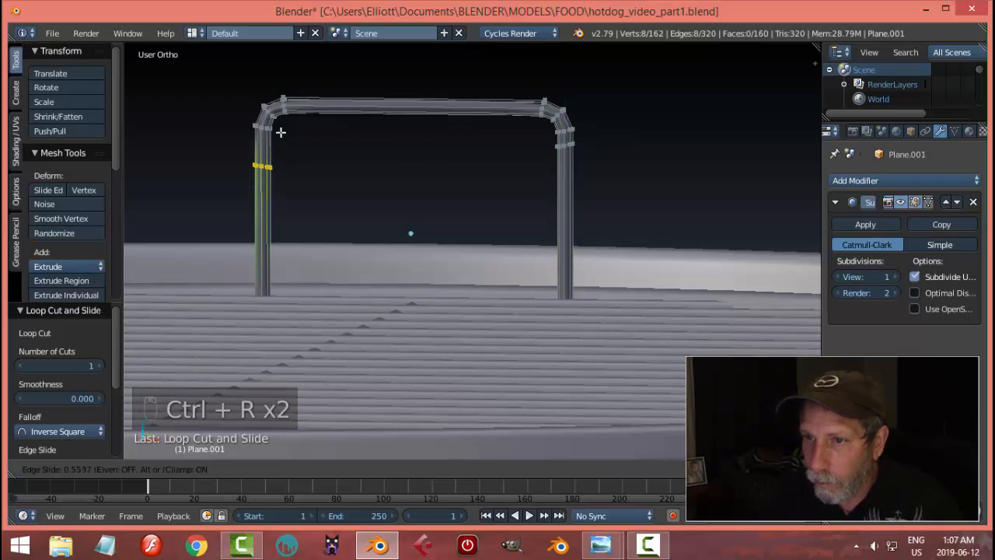
left_click(283, 115)
key("Tab")
left_click(358, 136)
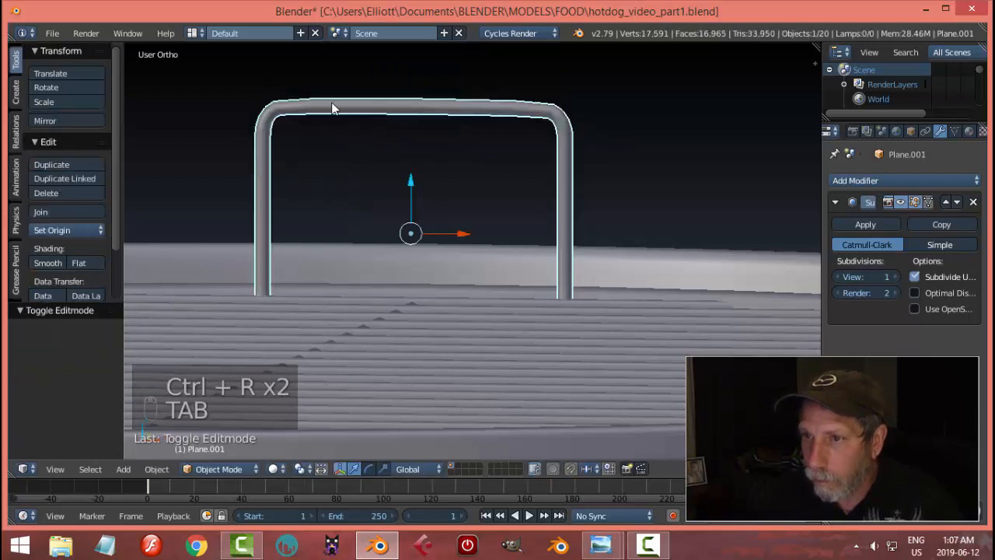
Add two loop cuts to the handle's top bar, one slid close to each bend, and leave mesh editing.
key("Tab")
left_click(544, 133)
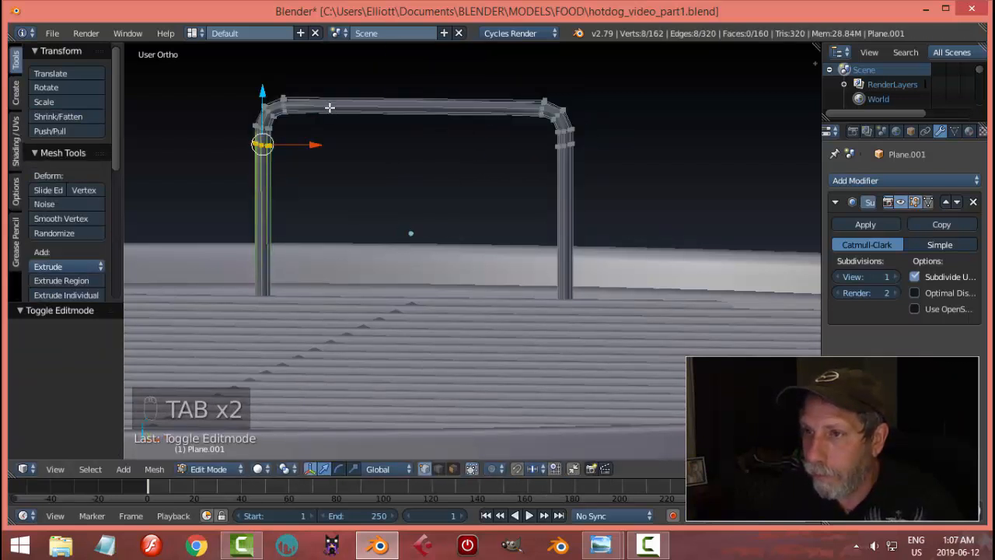
key("ctrl+r")
left_click(303, 112)
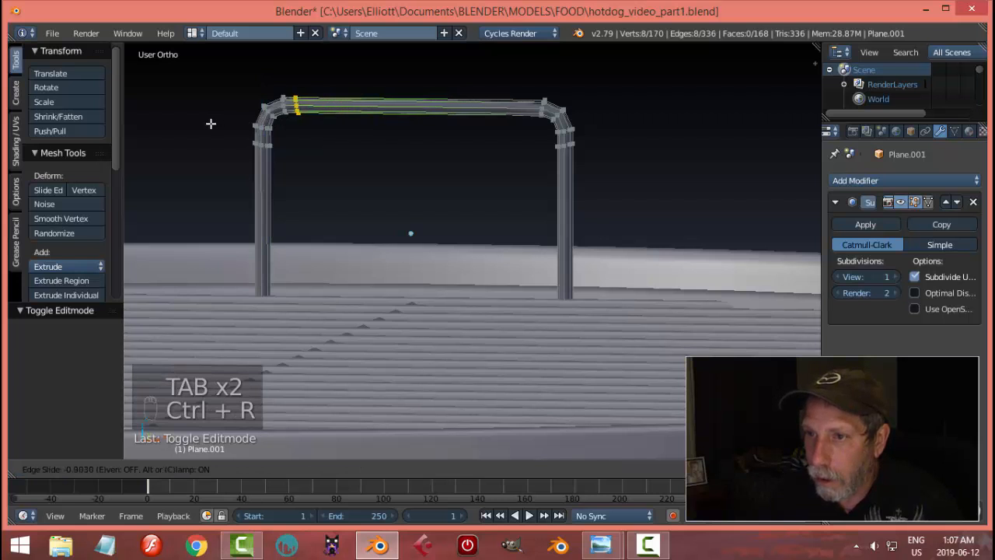
left_click(210, 123)
key("ctrl+r")
left_click(420, 113)
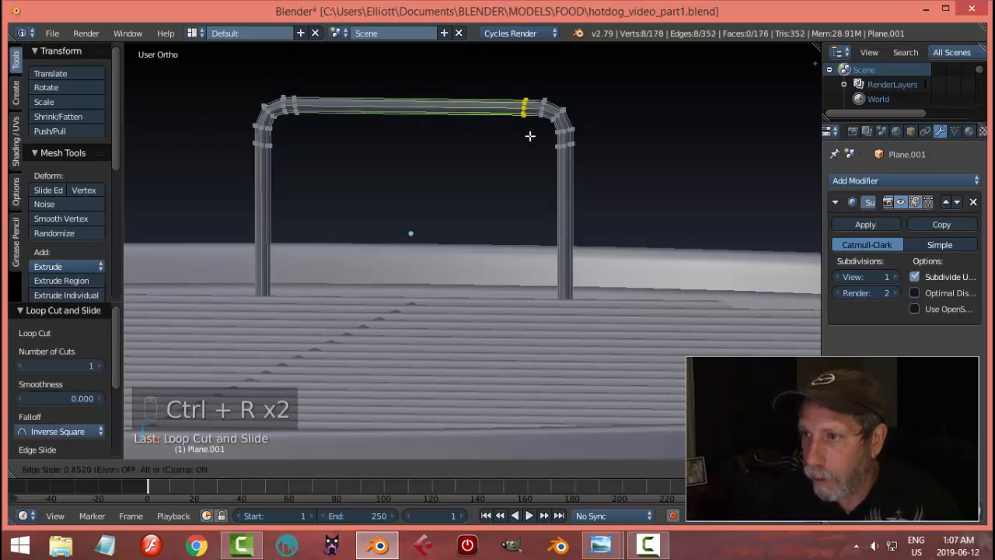
left_click(534, 137)
key("a")
key("Tab")
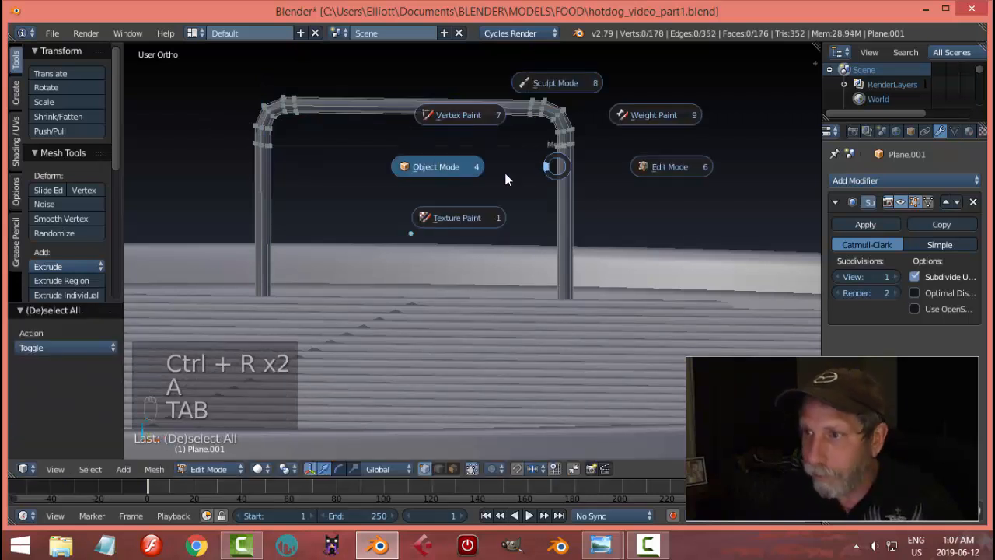
left_click(504, 169)
key("a")
Mirror the lifting handle to the opposite side of the grill with a Mirror modifier and save the file.
scroll(593, 172, "down", 4)
middle_click_drag(596, 172, 493, 234)
scroll(522, 159, "down", 2)
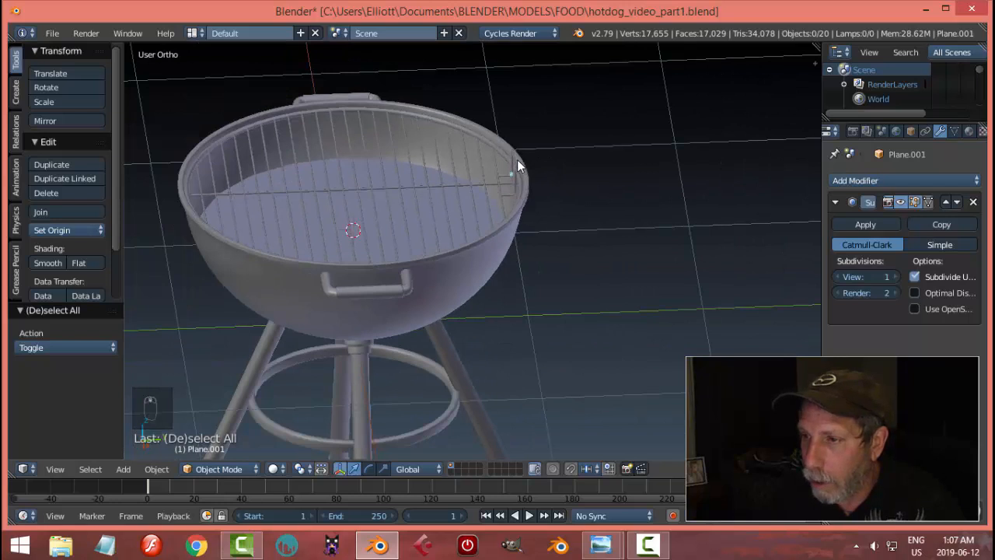
right_click(518, 161)
mouse_move(592, 177)
middle_mouse_down()
mouse_move(562, 176)
mouse_move(584, 168)
middle_mouse_up()
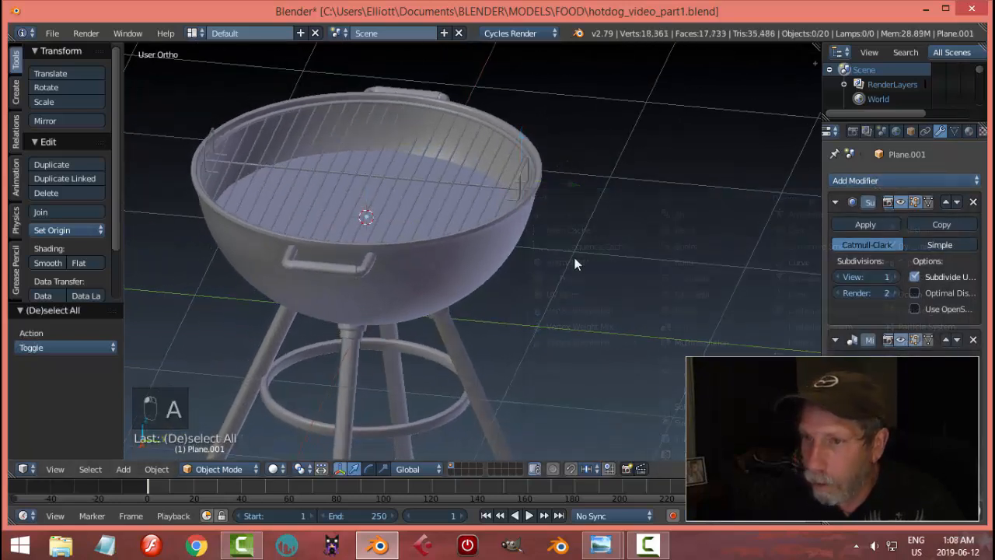
middle_click_drag(573, 262, 527, 229)
scroll(554, 238, "up", 2)
key("ctrl+s")
scroll(577, 223, "down", 2)
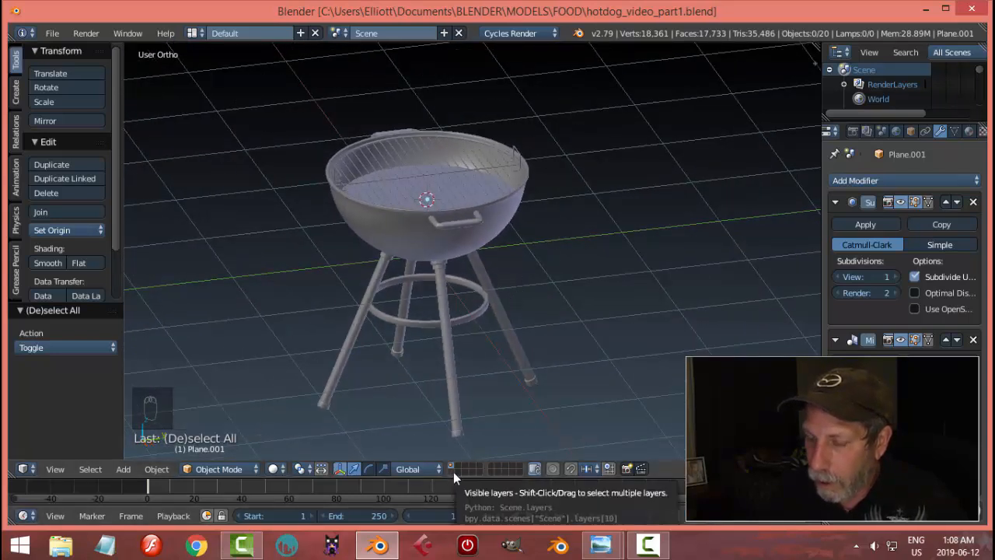
Add a Sun lamp, raise it above the barbecue, move it about -2.58 along Y and rotate it about -21.8° towards the grill.
key("shift+a")
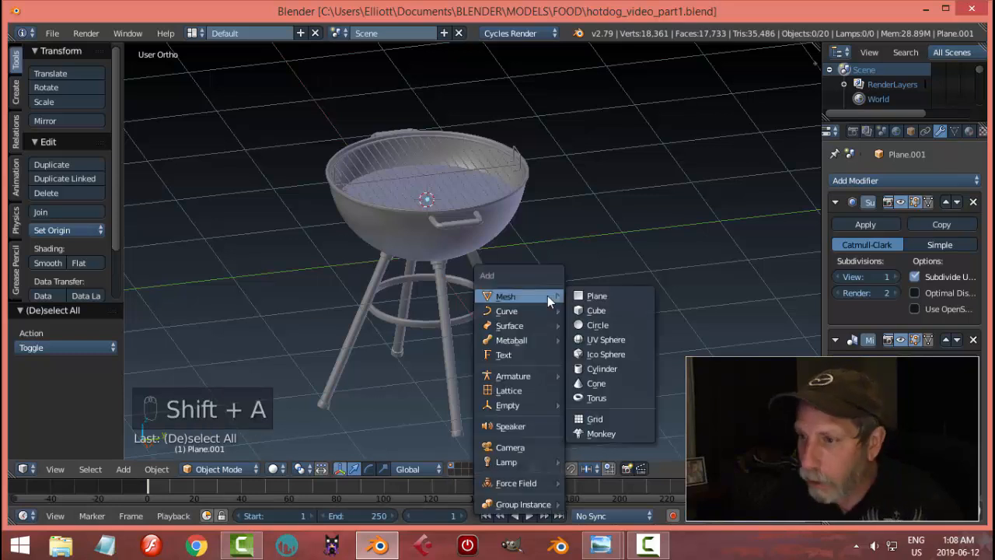
mouse_move(517, 465)
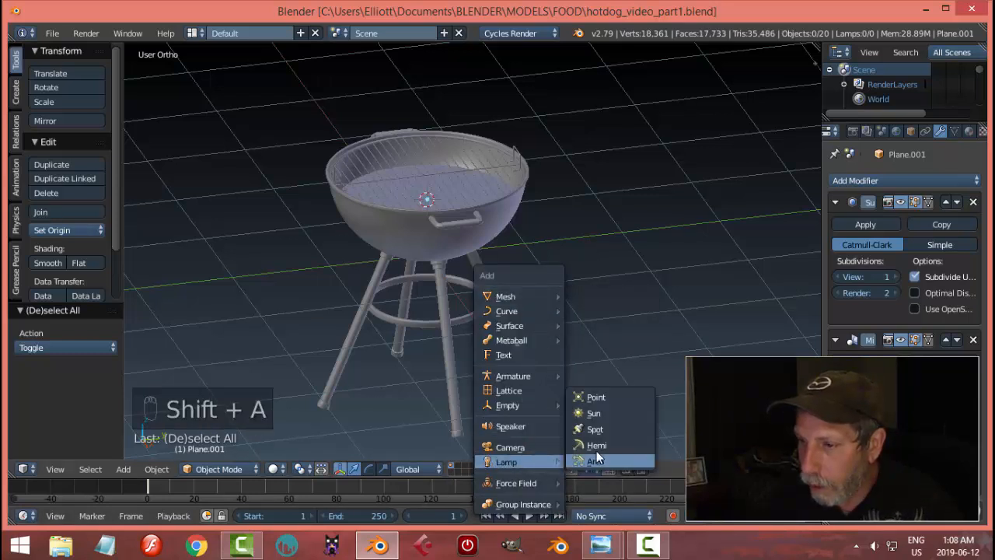
left_click(608, 413)
scroll(544, 327, "down", 3)
middle_click_drag(522, 303, 476, 257)
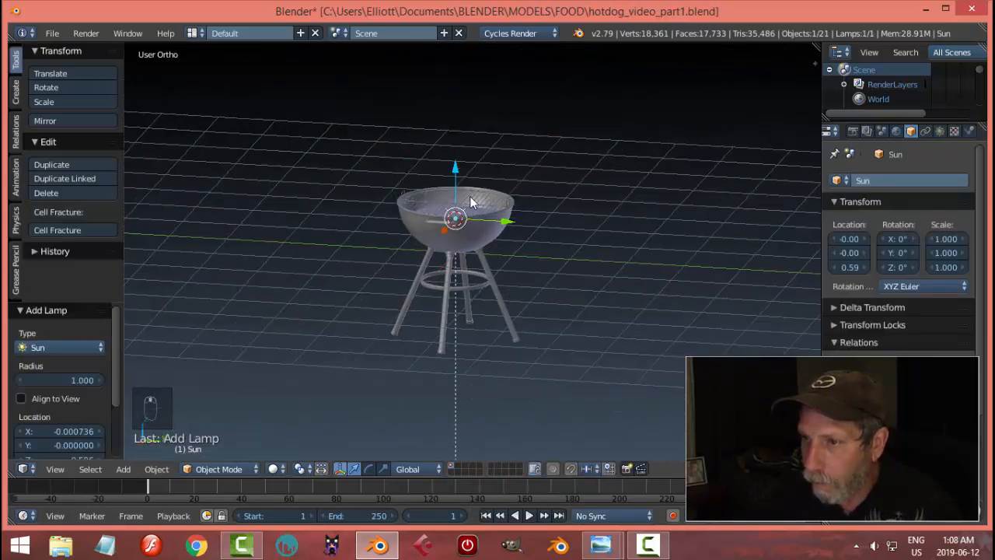
left_click_drag(456, 169, 457, 80)
left_click_drag(510, 135, 362, 133)
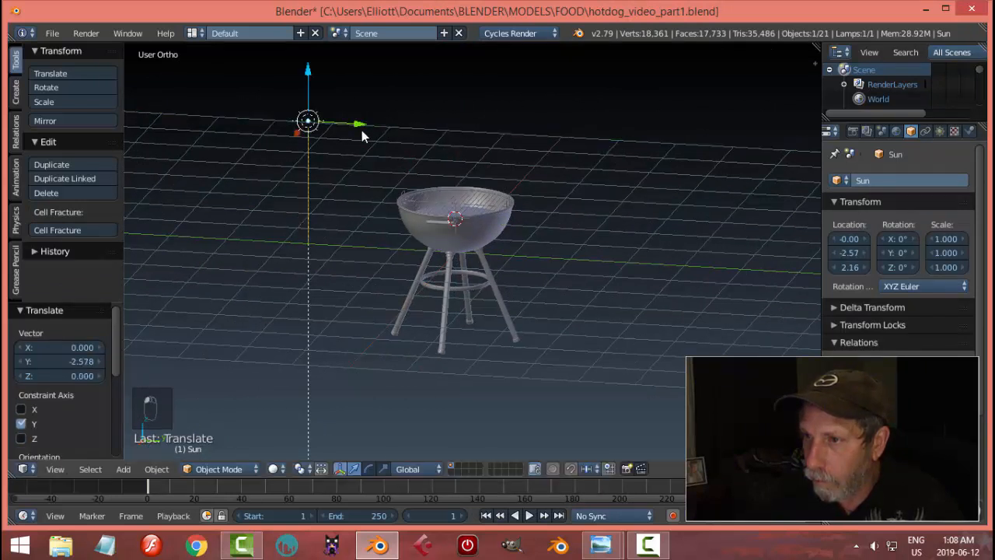
key("r")
left_click(403, 102)
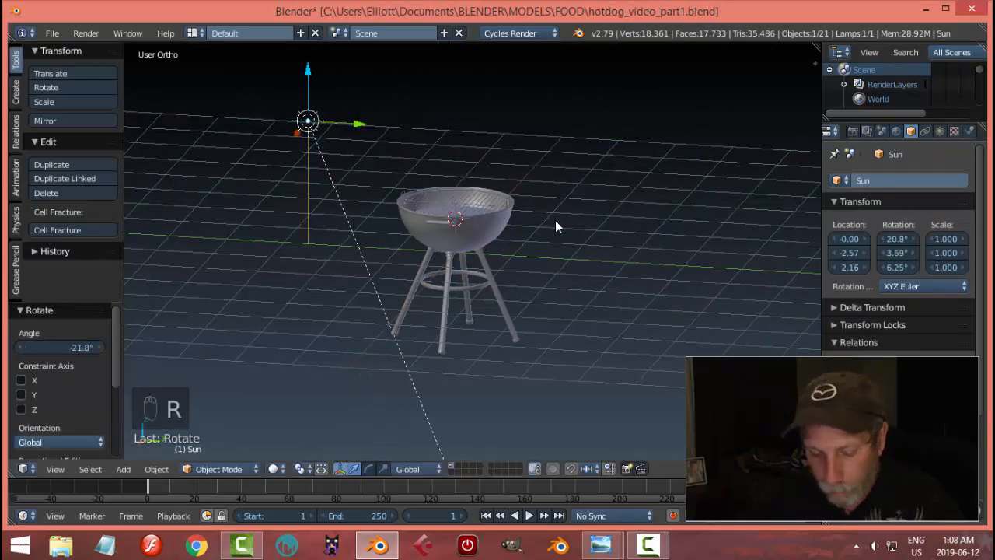
Preview the sun's lighting and set the lamp's size to 0.3, strength to 4 and colour to a pale warm yellow.
key("shift+z")
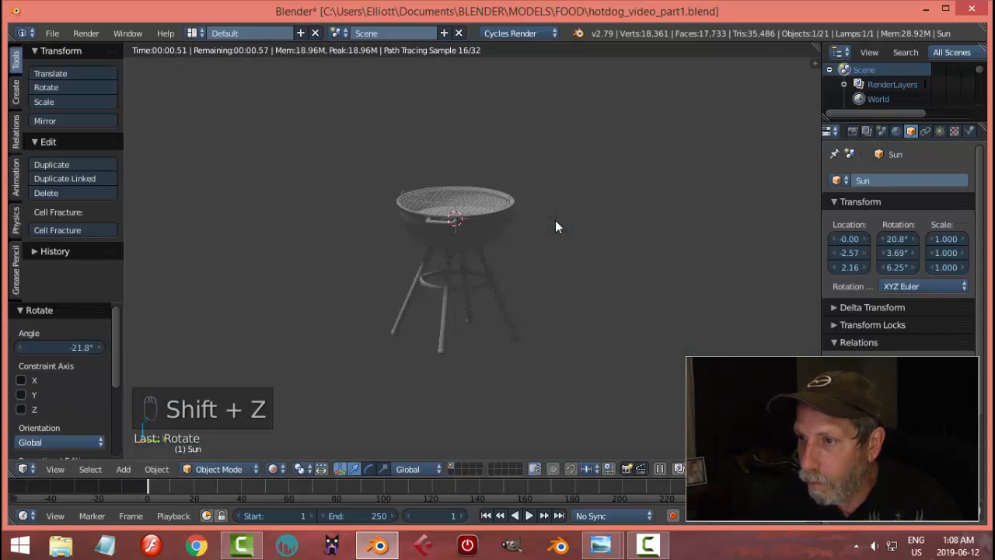
key("shift+z")
scroll(543, 265, "up", 2)
middle_click_drag(574, 227, 529, 278, "shift")
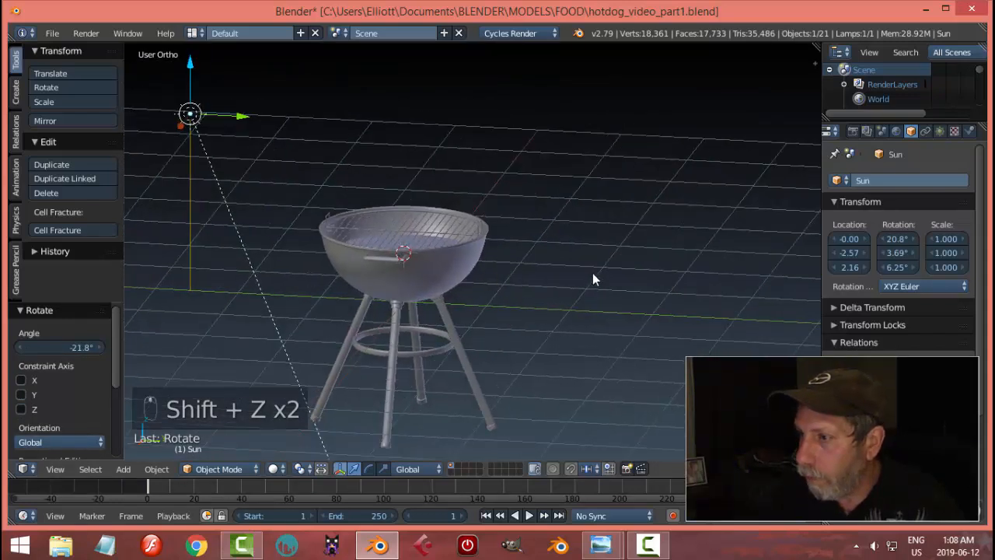
left_click(939, 132)
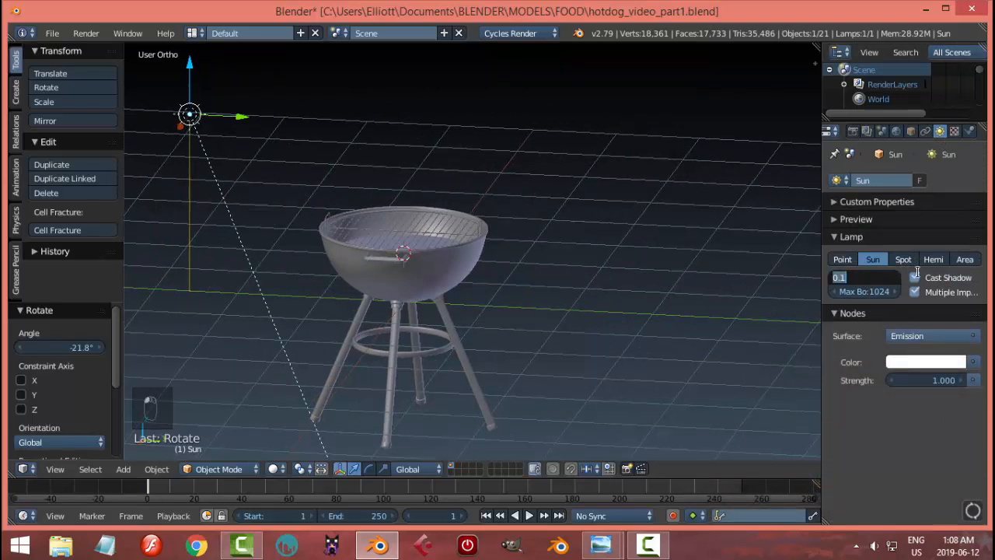
type("0.3")
key("Return")
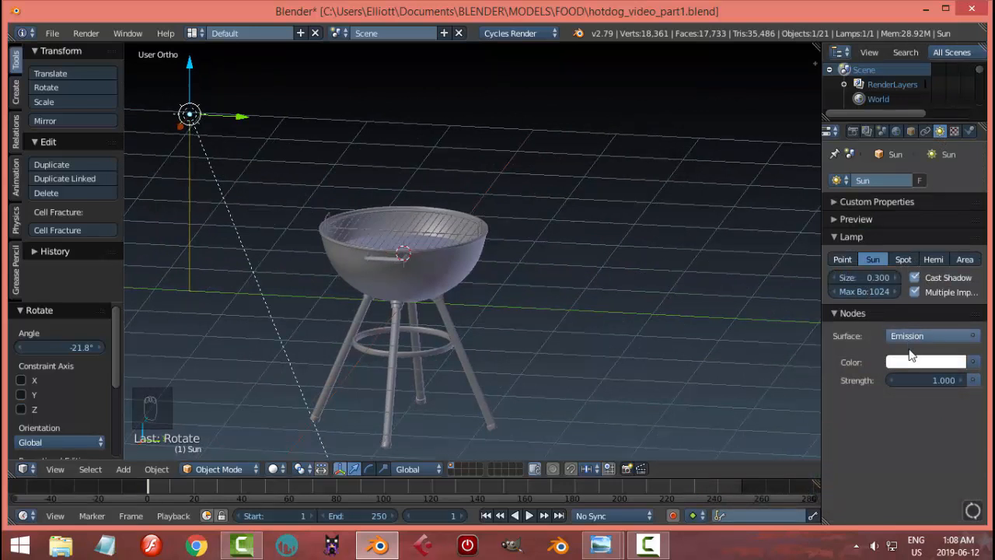
left_click(944, 378)
type("4")
key("Return")
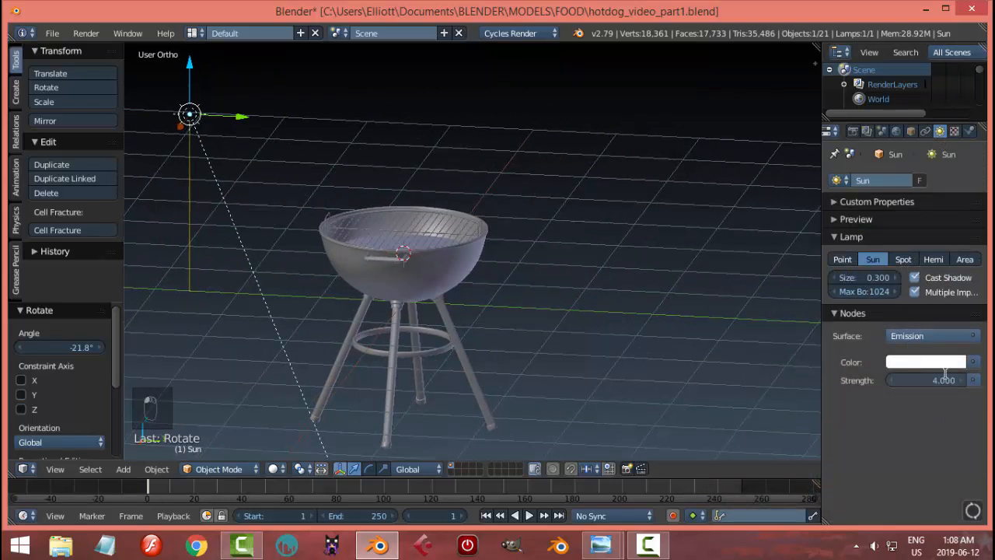
left_click(921, 365)
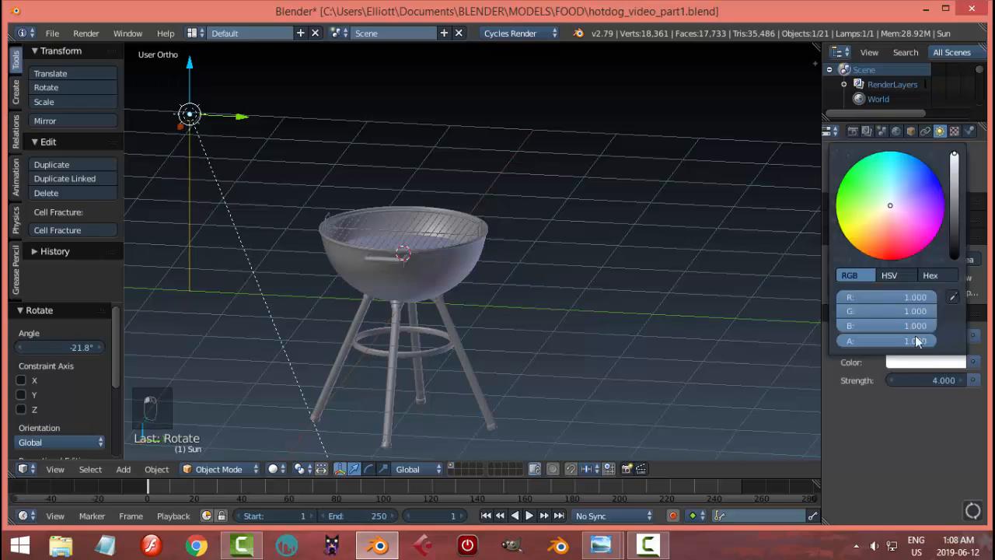
left_click(886, 210)
Inspect the lit barbecue in rendered shading from several angles, return to solid shading and save the file.
key("shift+z")
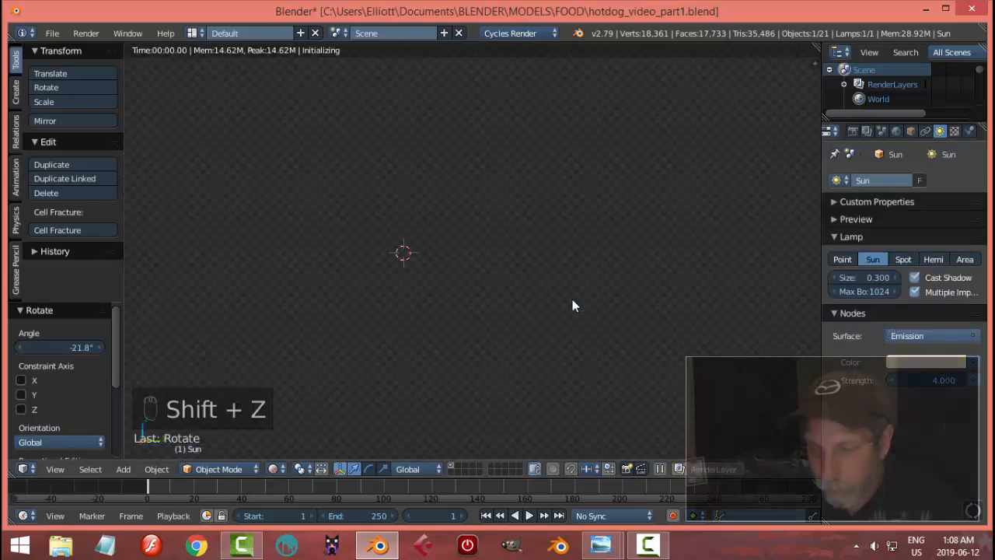
middle_click_drag(494, 297, 553, 291, "shift")
scroll(546, 272, "up", 1)
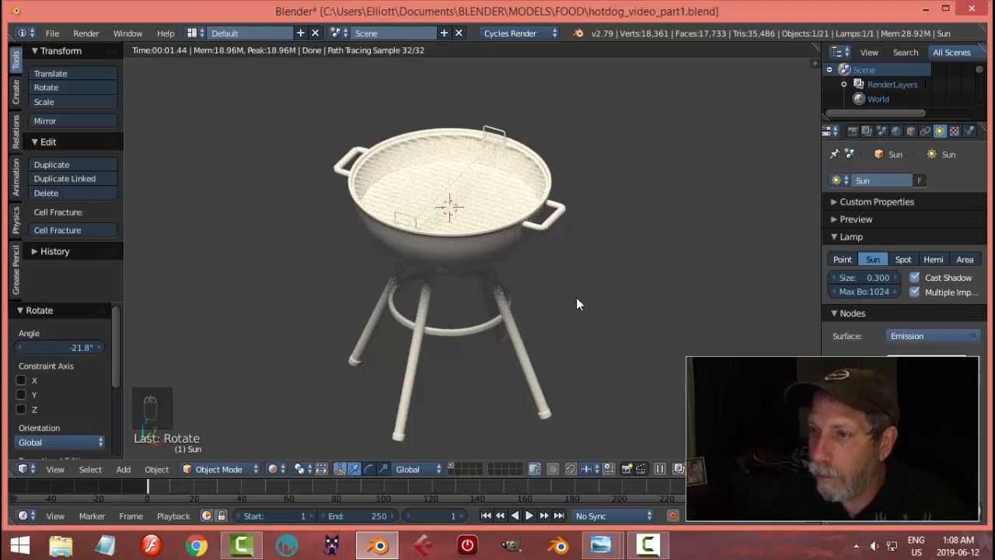
middle_click_drag(576, 297, 577, 287)
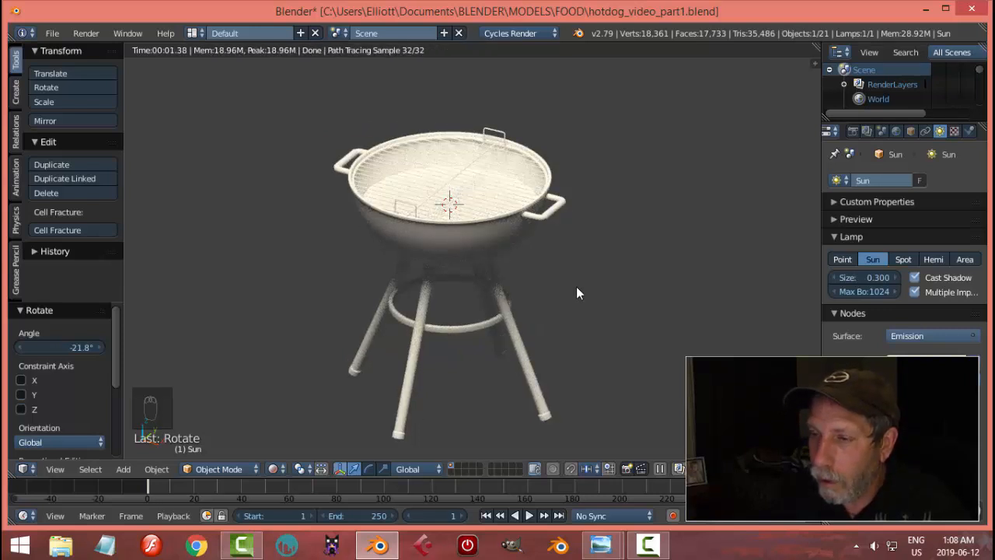
key("shift+z")
key("ctrl+s")
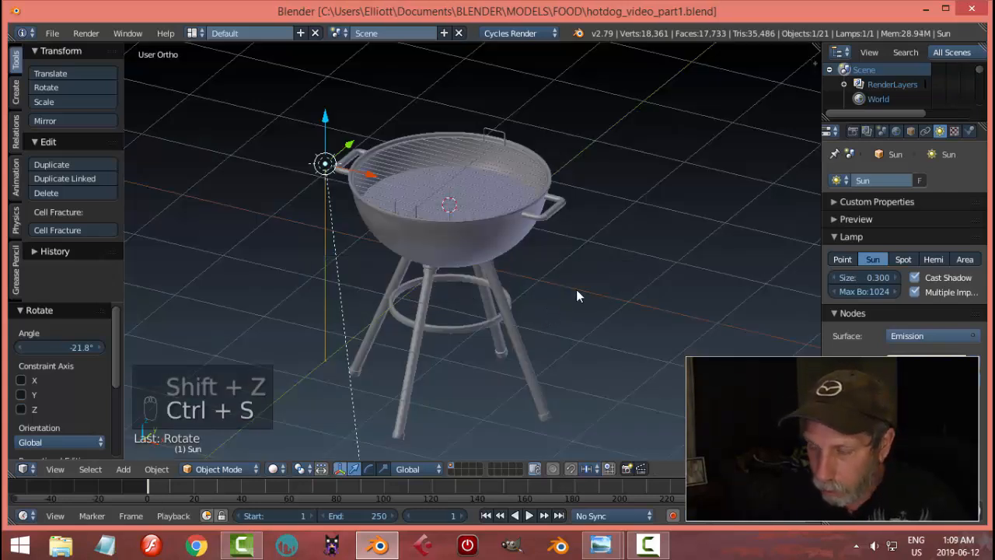
Add a camera and move it about -4.27 along Y, 3.66 along X and 1.08 along Z to face the barbecue.
scroll(577, 289, "down", 3)
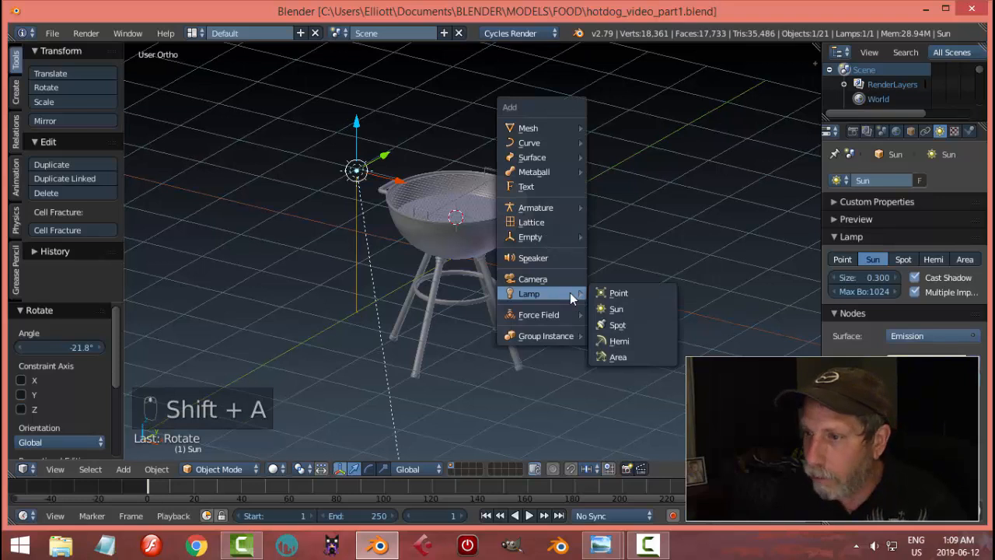
left_click(559, 280)
middle_click_drag(560, 278, 492, 240)
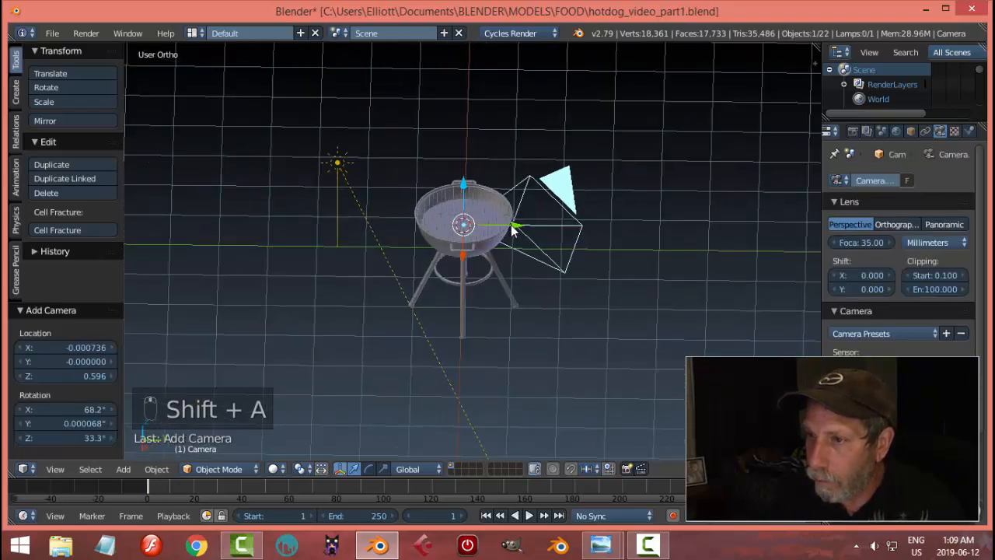
left_click_drag(512, 230, 336, 264)
middle_click_drag(336, 264, 403, 319)
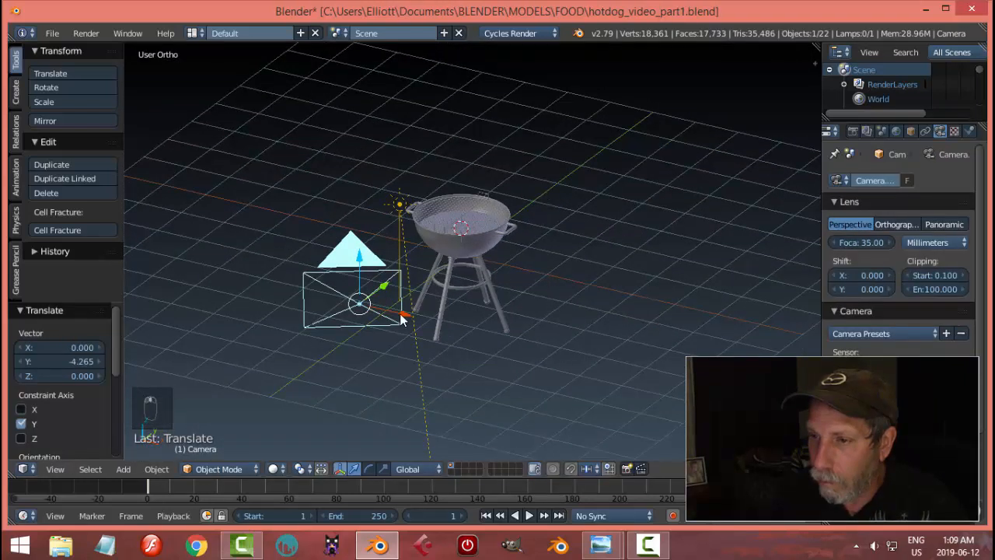
left_click_drag(402, 319, 519, 248)
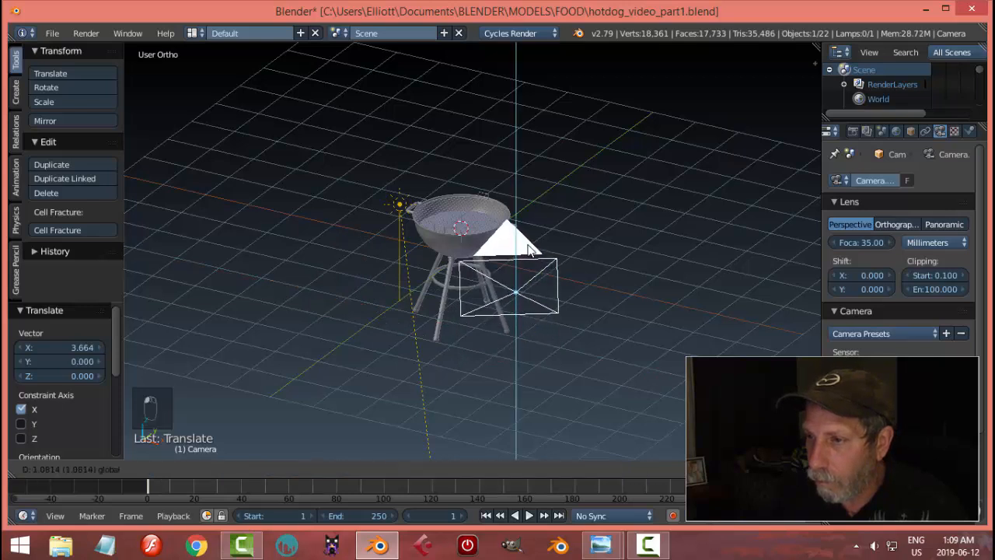
middle_click_drag(520, 247, 652, 270)
Enable Lock Camera to View, look through the camera and frame the whole barbecue in it.
key("n")
scroll(760, 186, "down", 3)
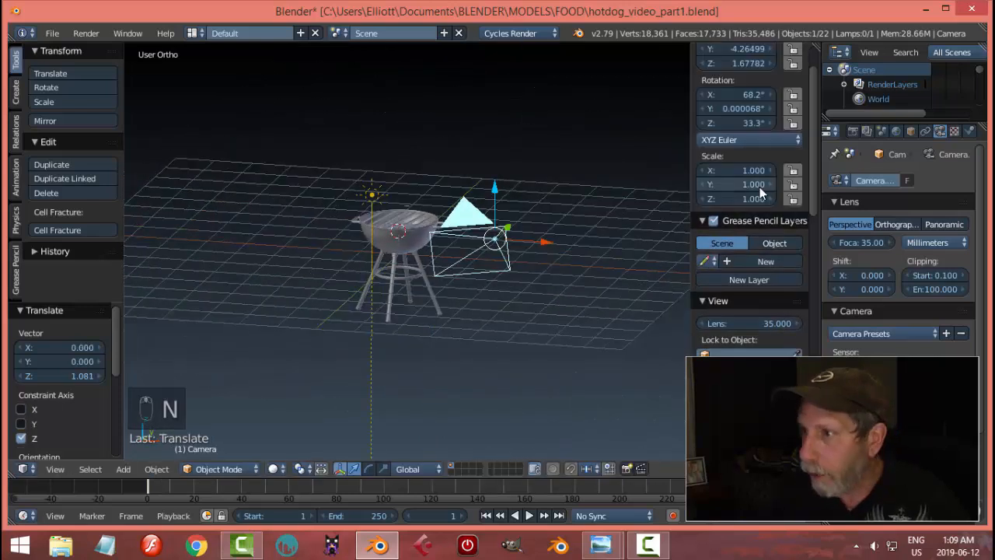
scroll(760, 192, "up", 4)
scroll(760, 191, "down", 5)
left_click(759, 327)
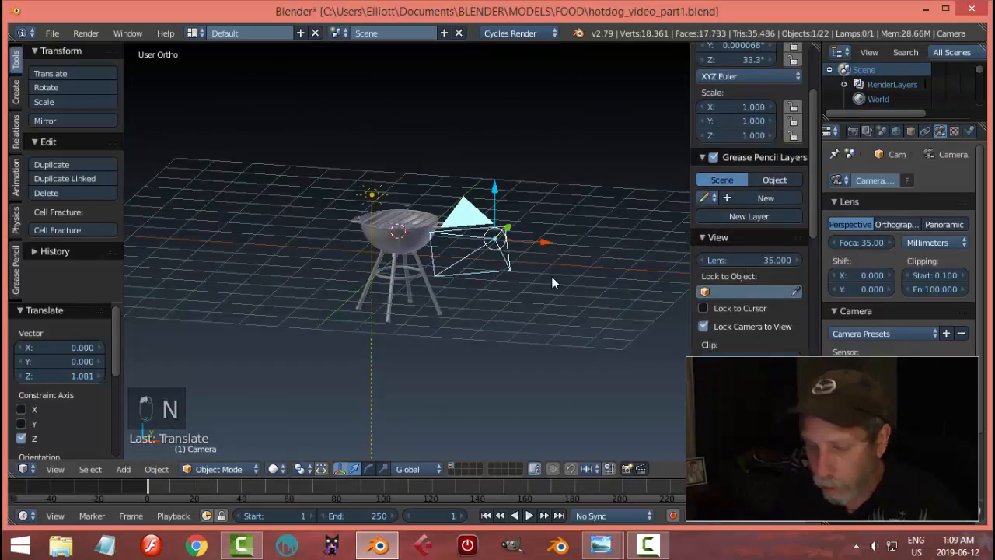
key("n")
key("KP_0")
middle_click_drag(413, 285, 480, 296)
key("Home")
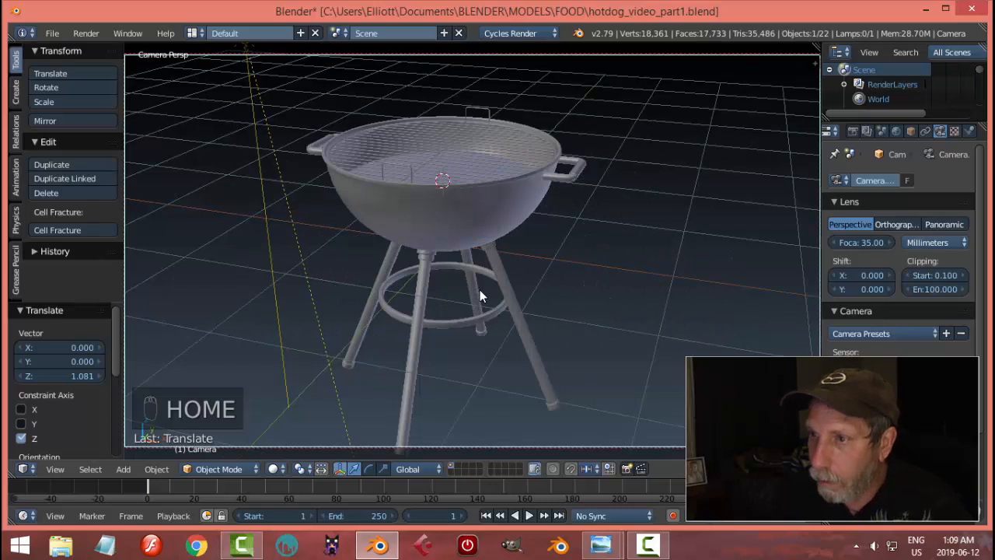
Check the camera's framing in rendered shading, return to solid shading and leave the camera view.
key("shift+z")
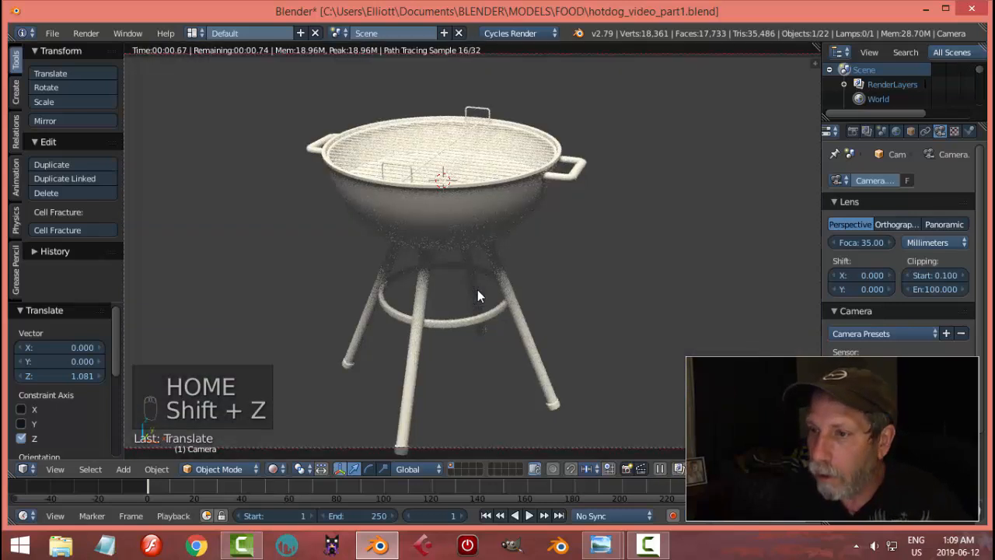
key("shift+z")
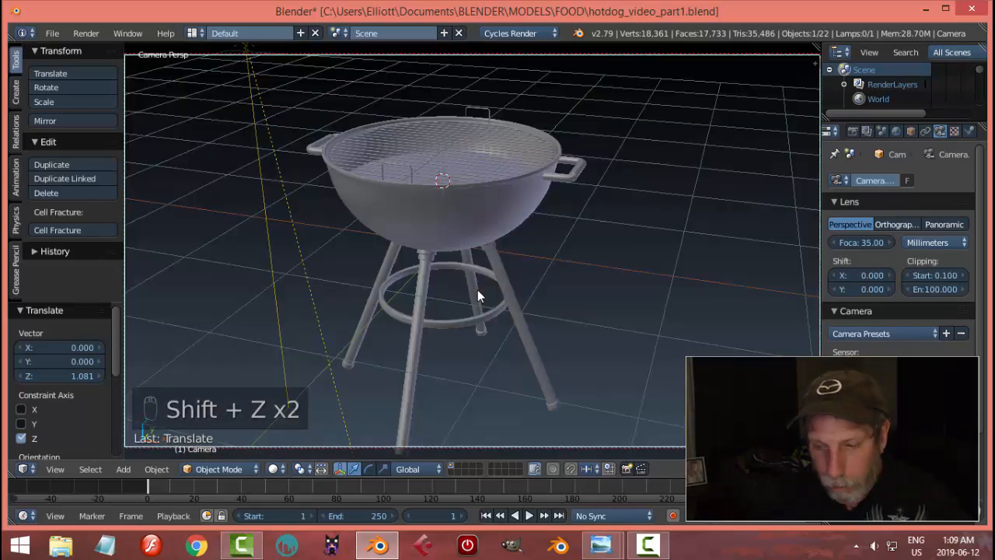
key("KP_0")
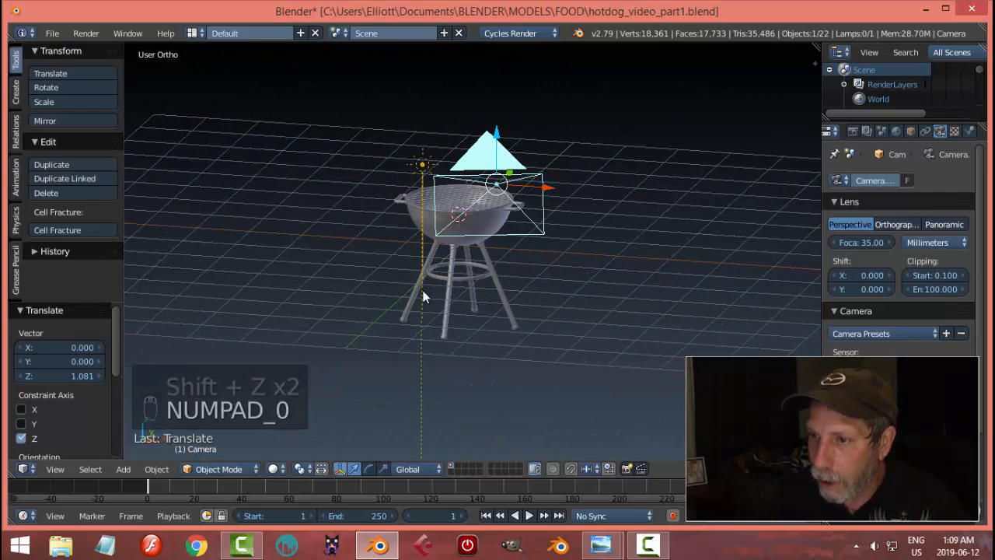
Move the sun lamp and camera together to the first layer of the second row and save the file.
right_click(423, 289)
key("m")
key("m")
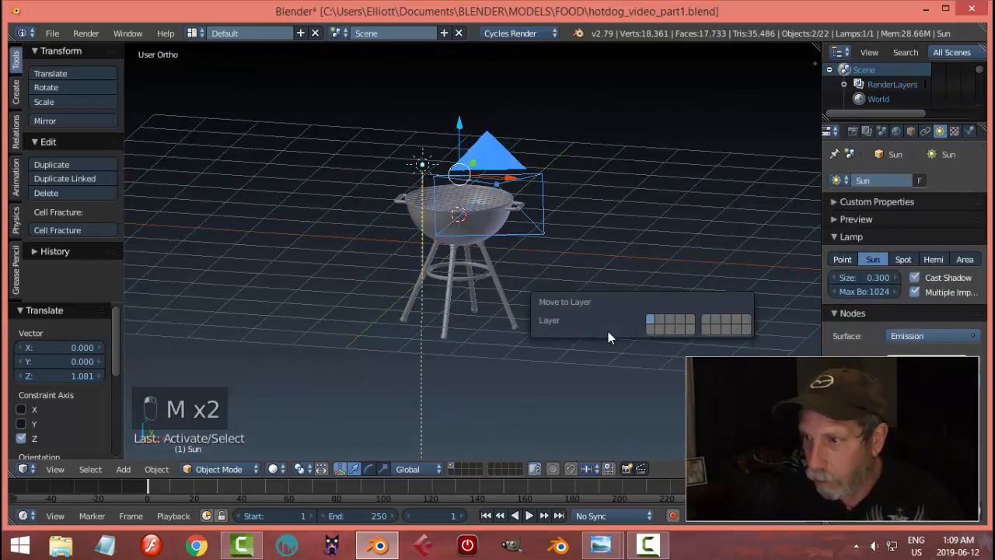
left_click(649, 326)
middle_click_drag(570, 217, 393, 225)
scroll(532, 266, "up", 4)
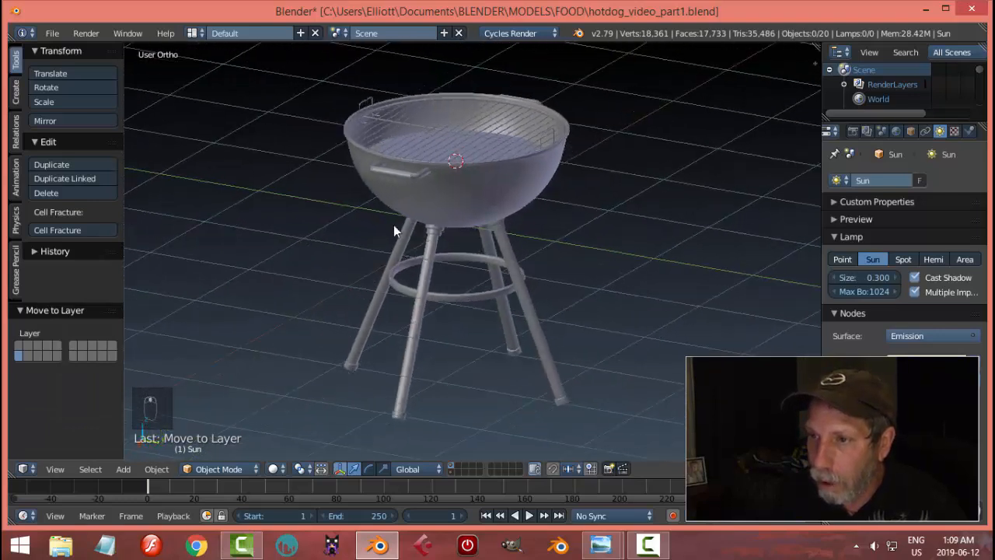
scroll(394, 228, "up", 2)
key("ctrl+s")
left_click(451, 229)
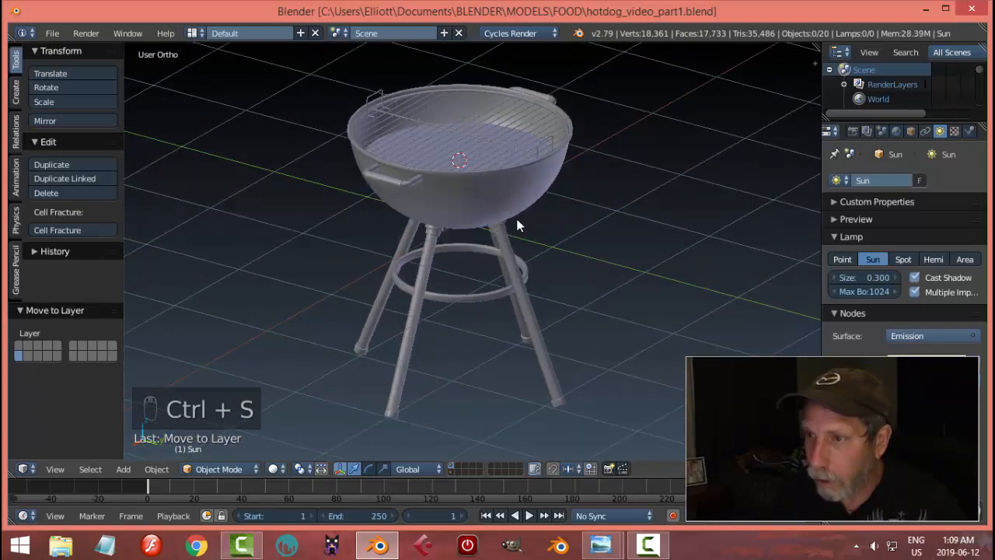
Add a UV sphere with 20 segments and 10 rings at the 3D cursor inside the barbecue bowl.
middle_click_drag(517, 219, 493, 234)
key("shift+a")
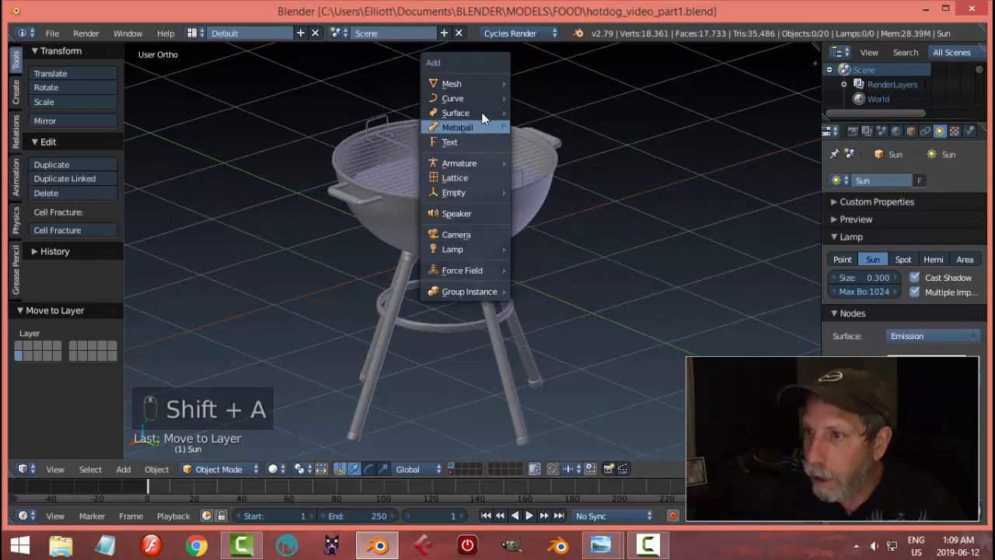
mouse_move(482, 81)
left_click(554, 127)
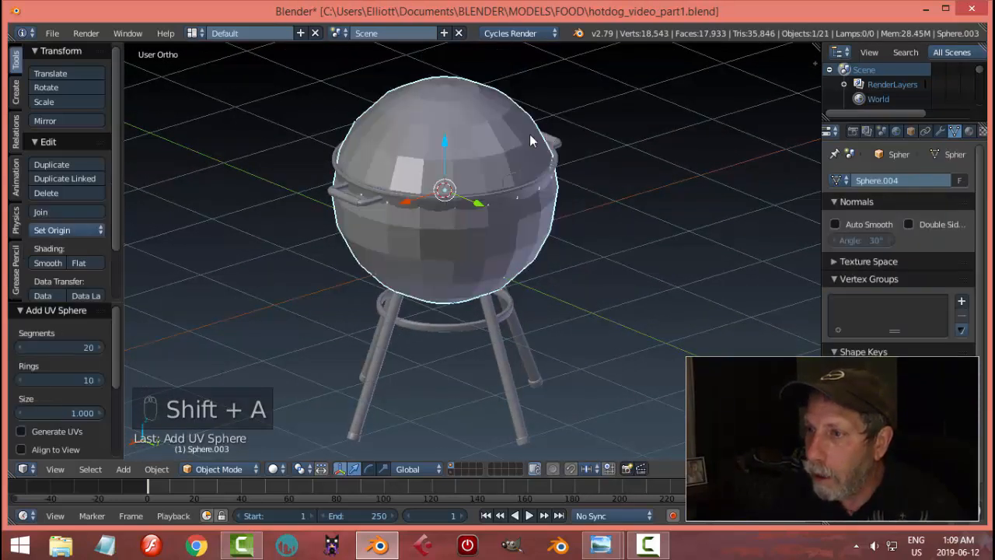
scroll(528, 244, "down", 1)
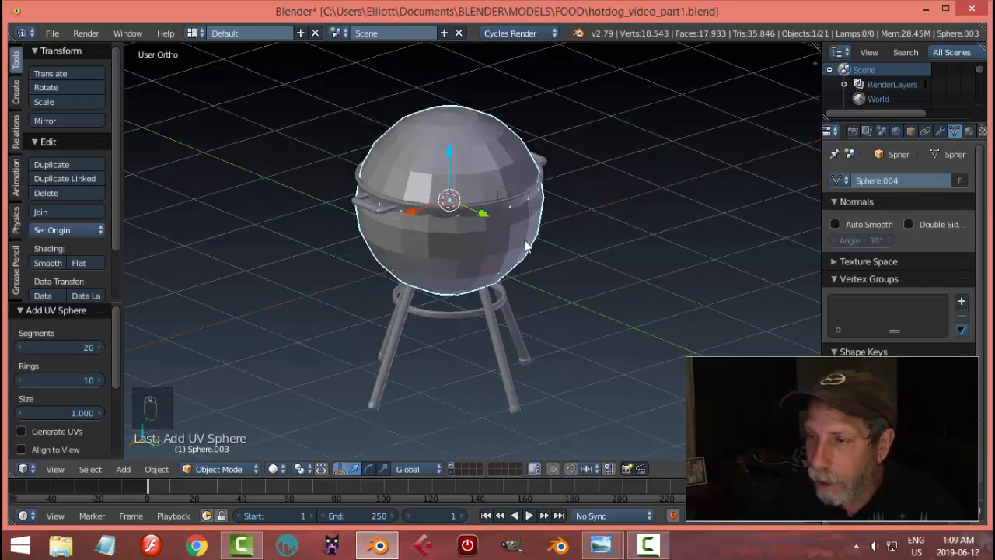
middle_click_drag(537, 241, 556, 228)
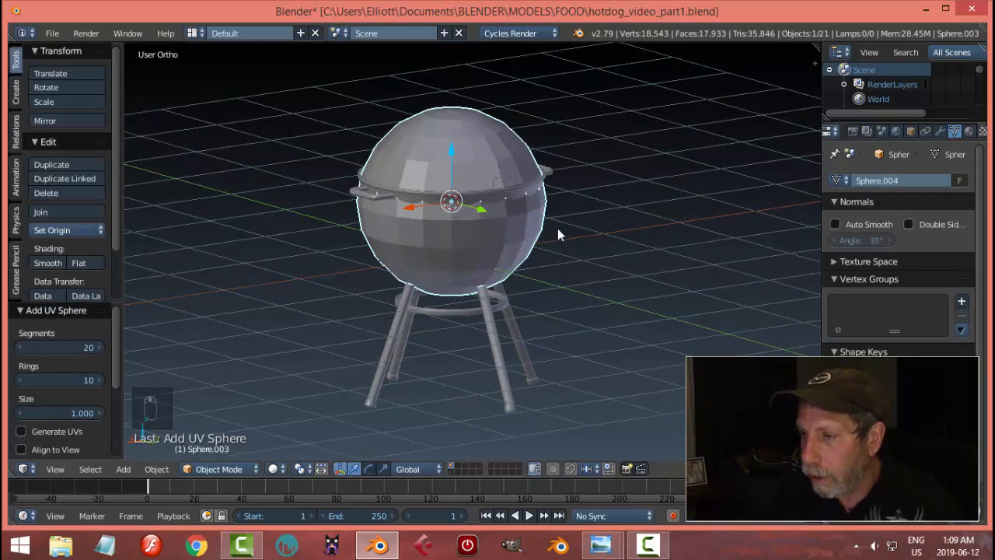
Enter Edit Mode, shrink the whole sphere to about 0.32 and raise it 0.737 along Z above the grill.
key("KP_1")
key("Tab")
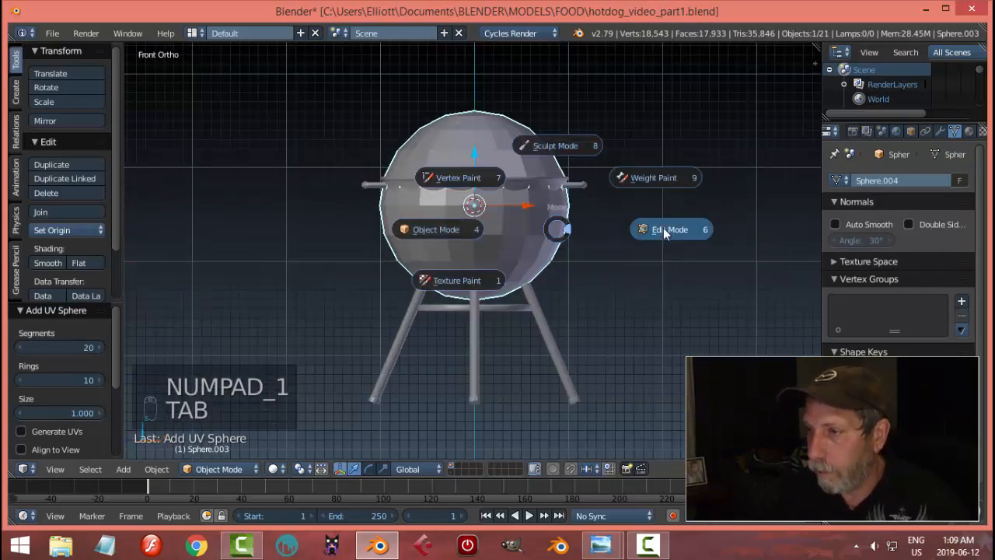
left_click(663, 228)
key("s")
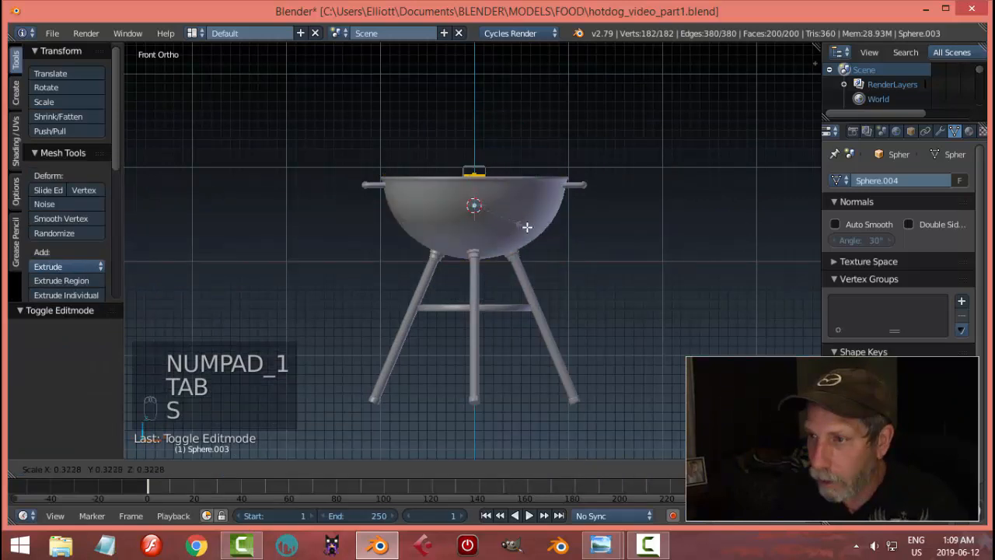
left_click(527, 226)
middle_click_drag(527, 226, 477, 183)
left_click_drag(469, 176, 476, 109)
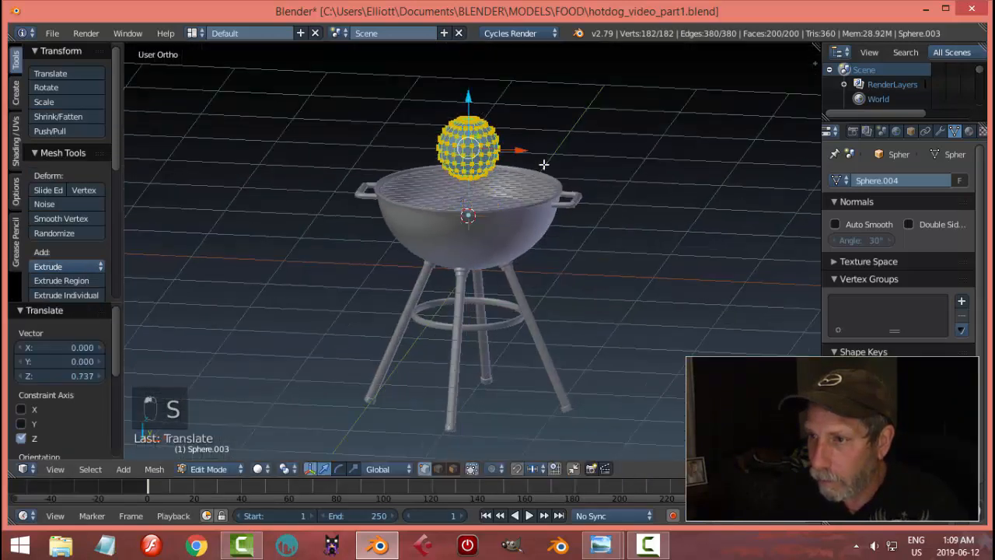
Scale the sphere by about 0.419 and rotate it 90° about Y so its poles lie along X.
key("s")
left_click(534, 186)
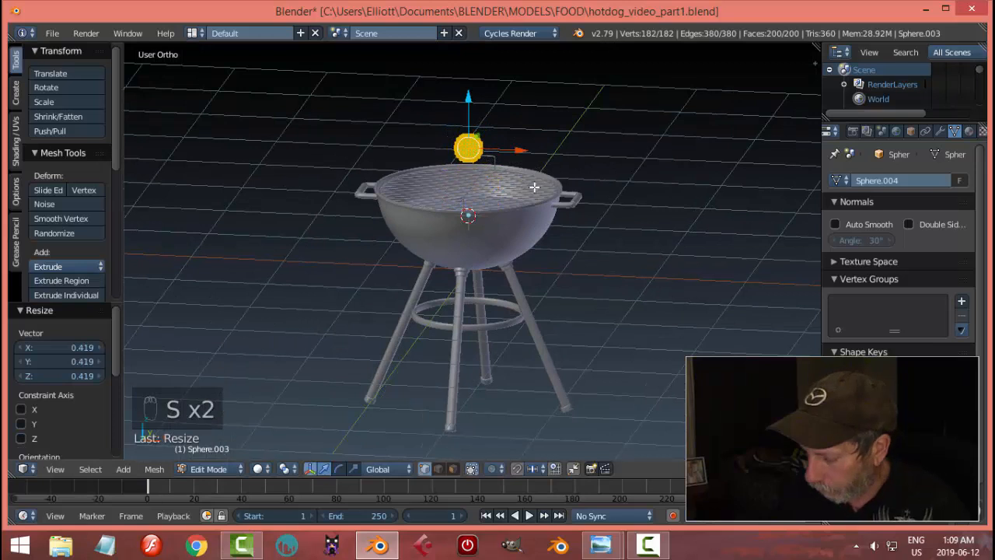
key("KP_Decimal")
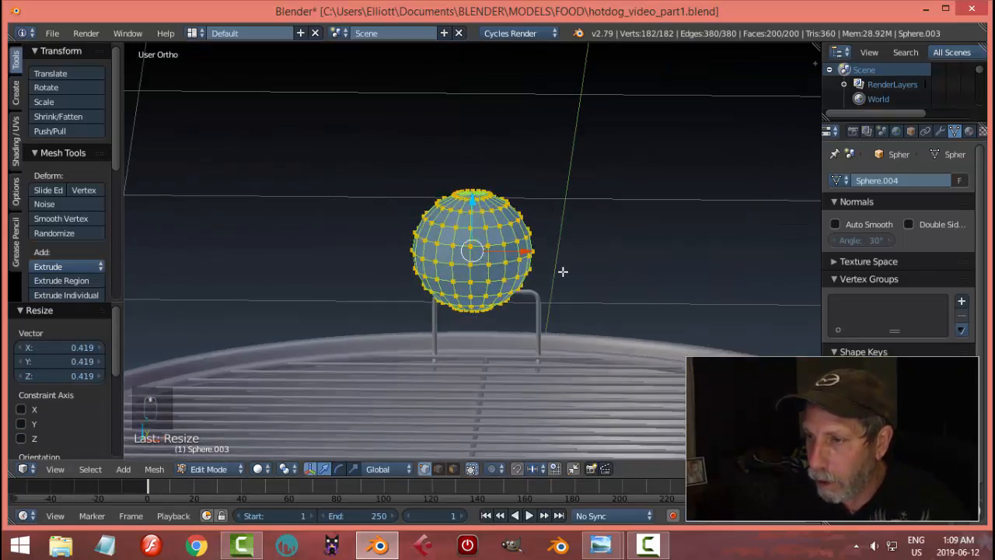
mouse_move(562, 271)
middle_mouse_down()
mouse_move(525, 271)
mouse_move(549, 267)
middle_mouse_up()
type("ry")
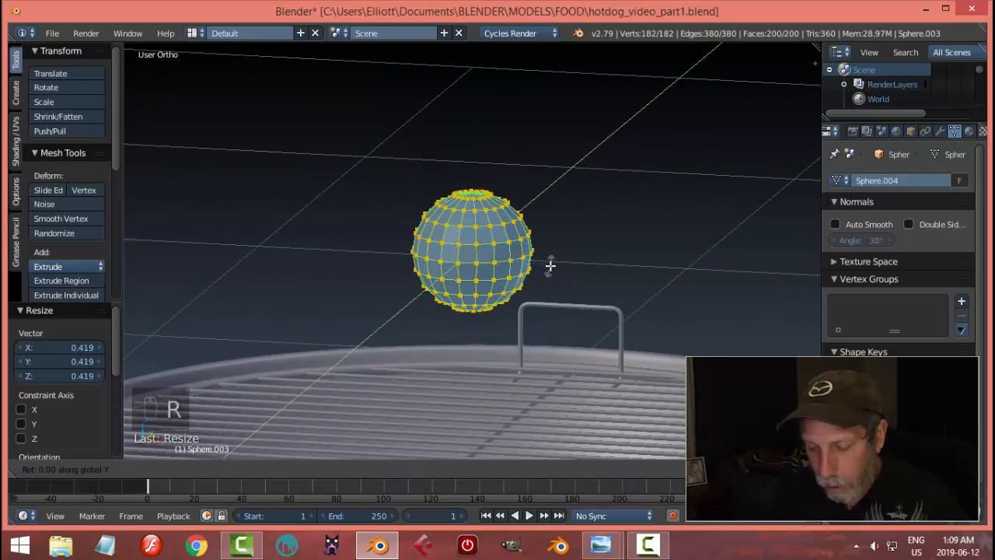
type("90")
key("Return")
In front wireframe view, delete the vertices of the sphere's +X half, keeping the center ring.
key("KP_1")
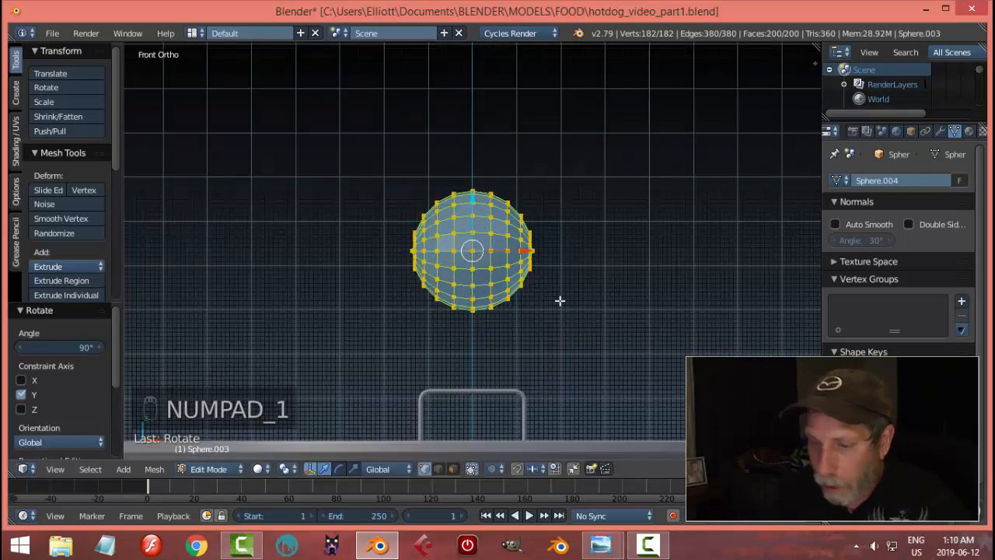
key("z")
left_click(655, 301)
key("a")
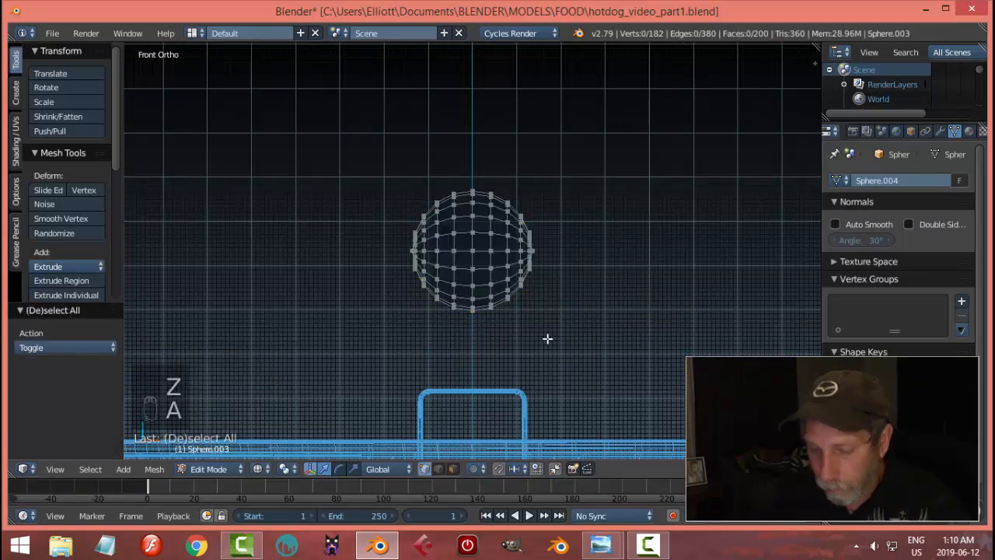
key("b")
left_click_drag(564, 355, 482, 158)
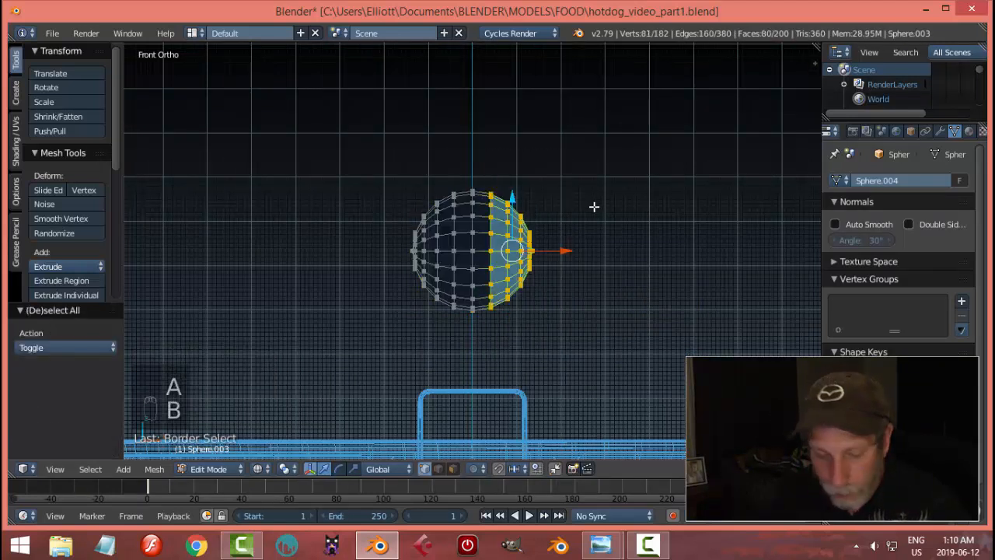
key("x")
left_click(537, 158)
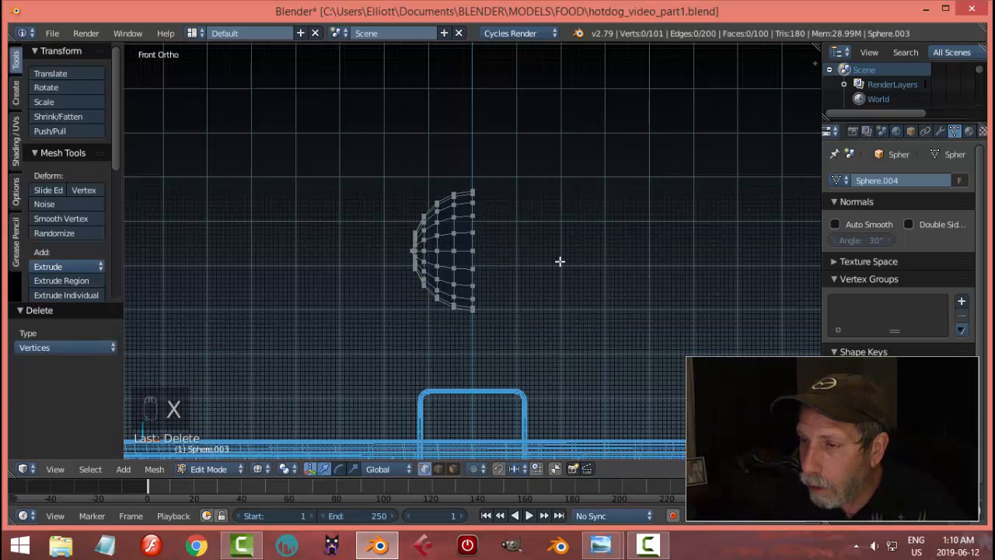
Duplicate the remaining hemisphere in place and rotate the copy 180° about Z.
key("a")
scroll(580, 262, "down", 2)
middle_click_drag(580, 262, 466, 262, "shift")
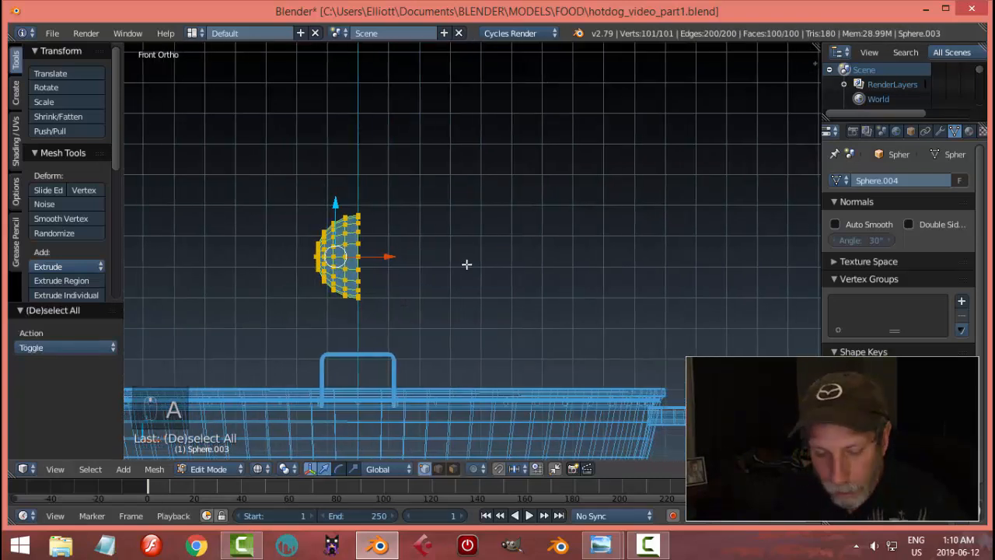
key("shift+d")
key("r")
key("z")
key("1")
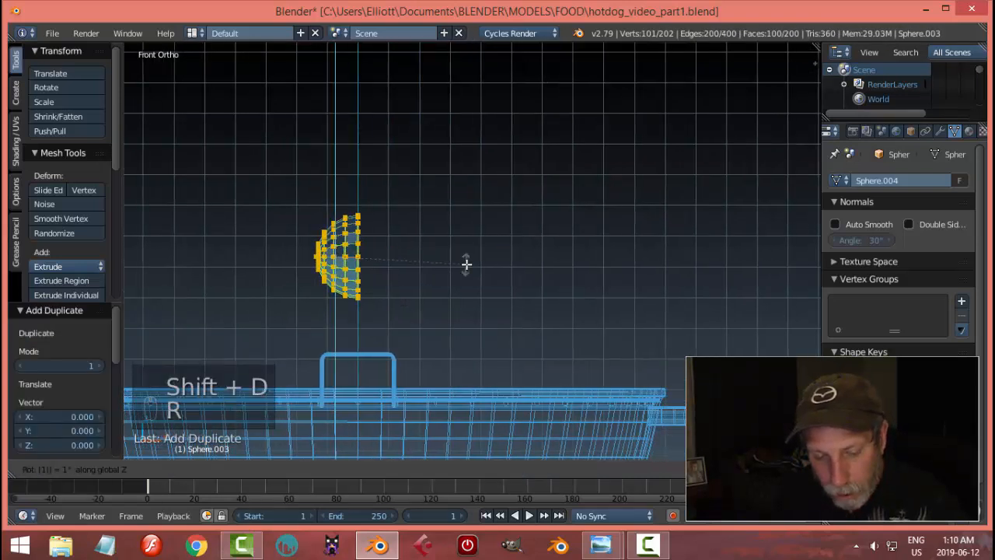
key("8")
key("0")
key("Return")
Move the copied hemisphere about 0.873 along X, and fine-tune the gap between the two halves.
key("g")
key("x")
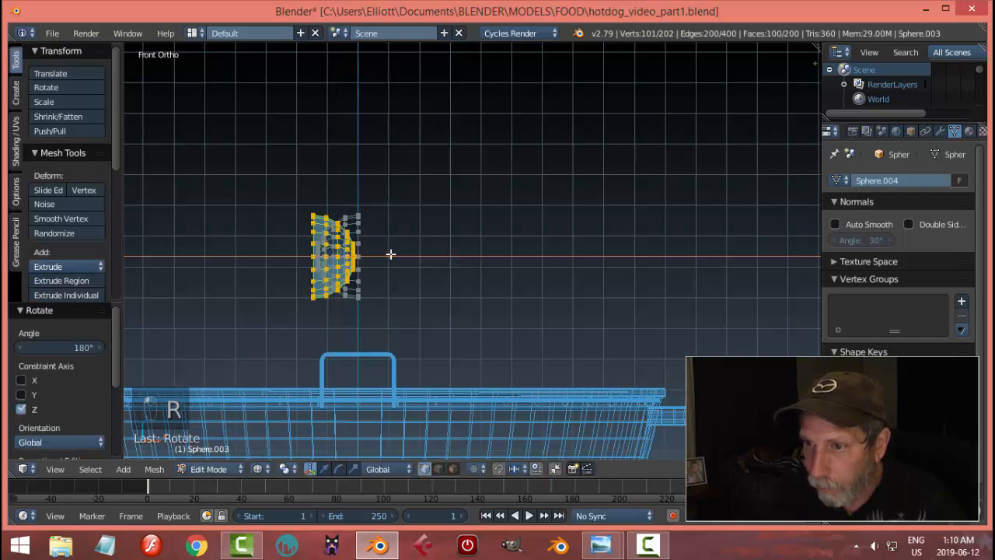
left_click(658, 256)
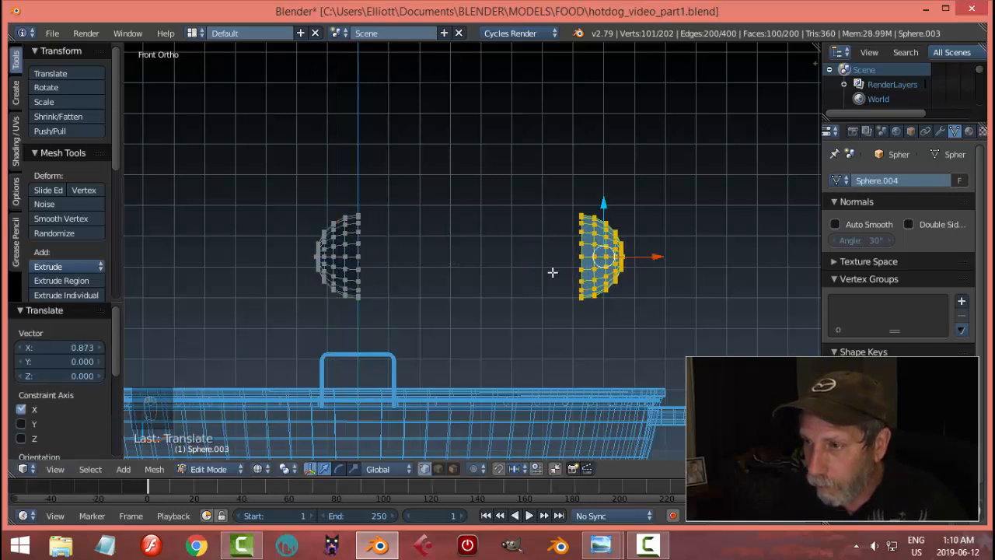
mouse_move(552, 271)
middle_mouse_down()
mouse_move(534, 284)
mouse_move(552, 276)
middle_mouse_up()
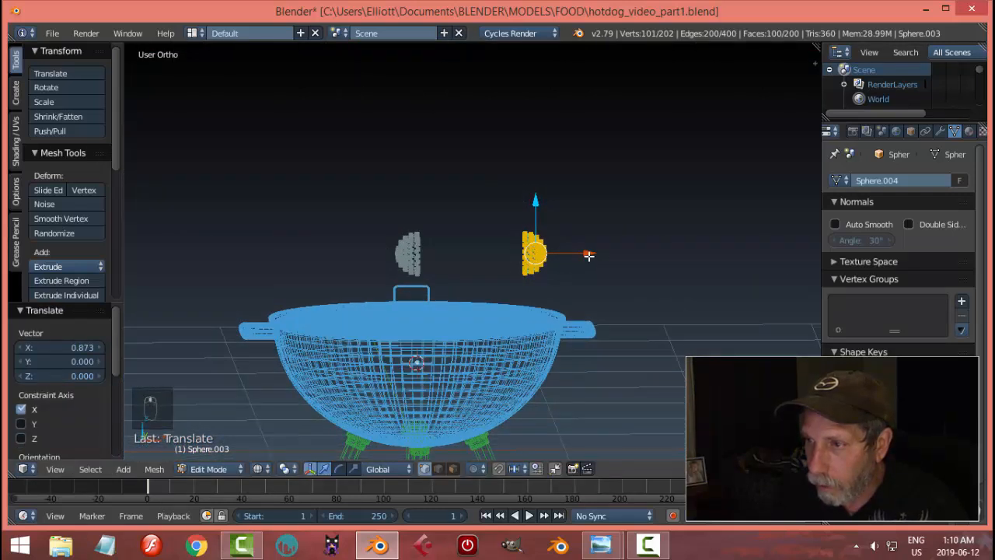
left_click_drag(590, 256, 587, 256)
scroll(545, 271, "up", 4)
middle_click_drag(587, 266, 480, 292, "shift")
In solid shading, select the open edge loops of both hemispheres and bridge them into a capsule.
key("a")
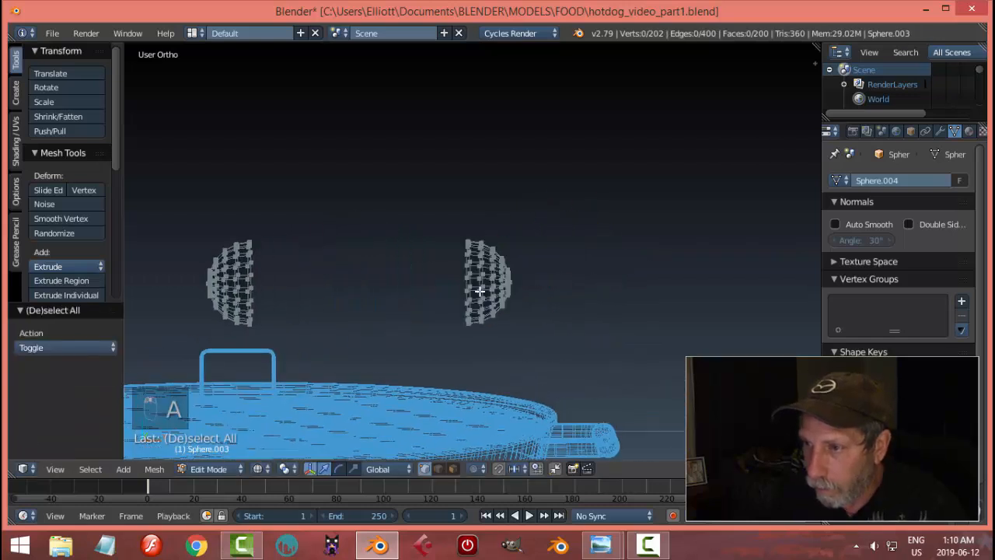
scroll(480, 290, "up", 2)
key("z")
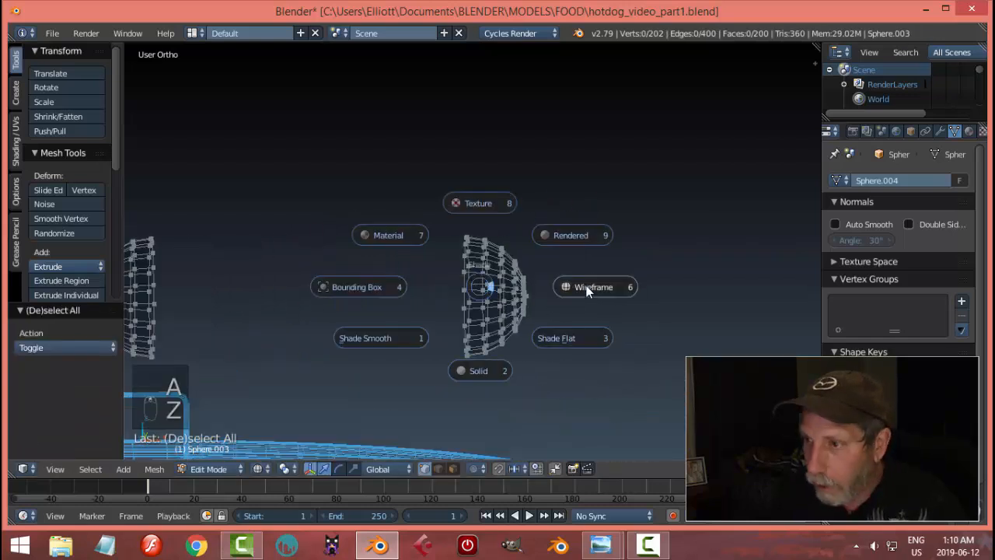
left_click(491, 342)
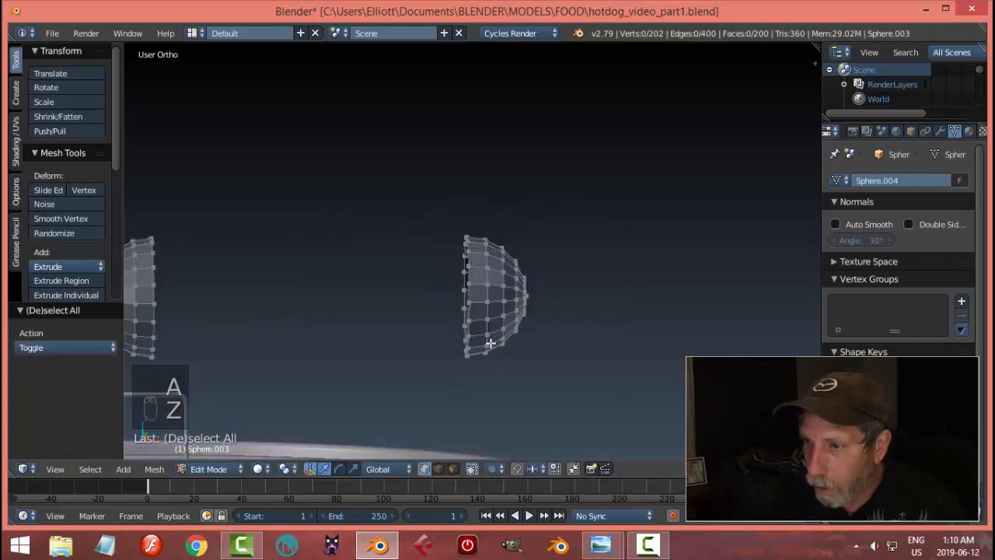
right_click(465, 299, "alt")
middle_click_drag(428, 316, 371, 316)
scroll(358, 316, "up", 4)
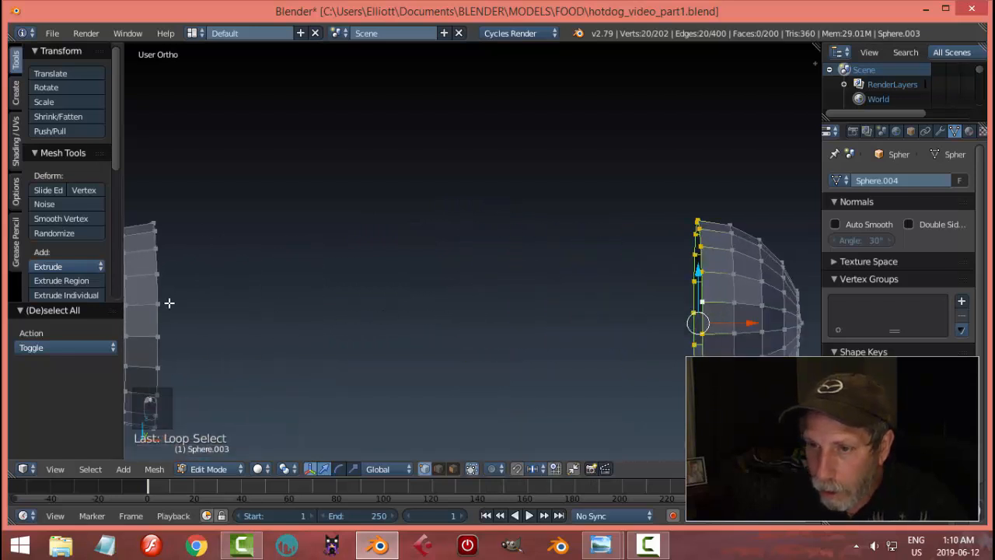
right_click(156, 290, "alt+shift")
key("ctrl+e")
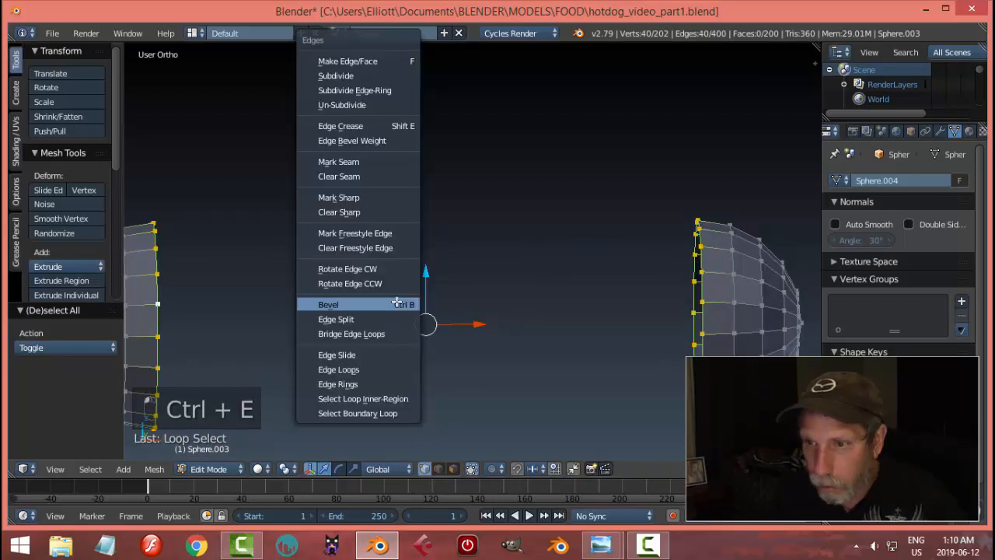
left_click(384, 329)
key("a")
scroll(477, 324, "down", 5)
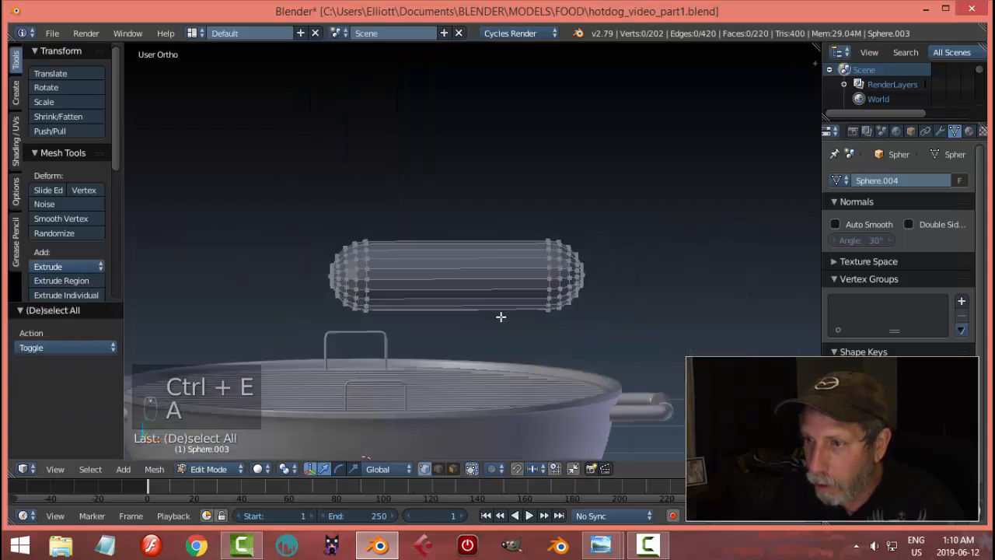
Scale the whole capsule down to sausage size and lower it 0.426 along Z onto the grill.
middle_click_drag(500, 316, 458, 279)
key("a")
key("s")
left_click(513, 311)
left_click_drag(460, 226, 468, 311)
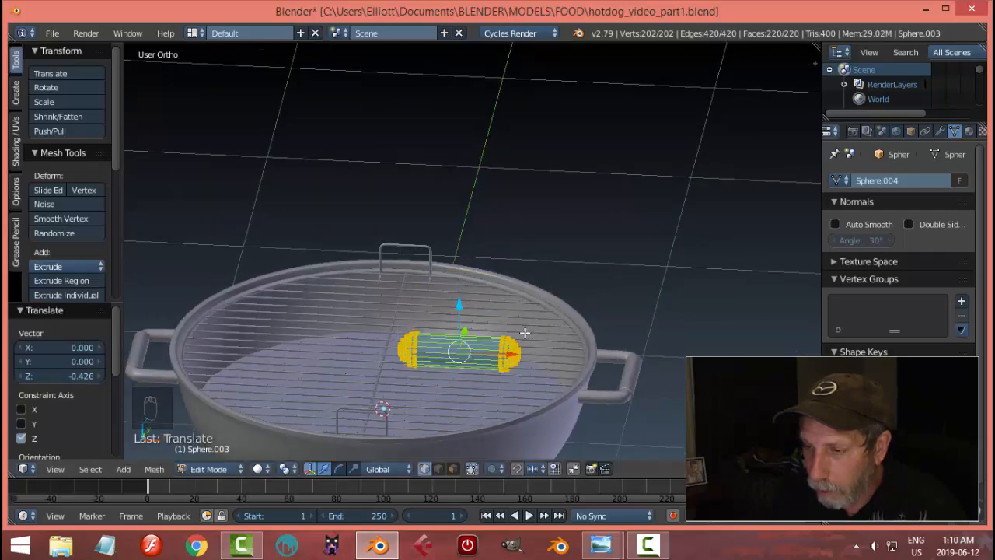
middle_click_drag(468, 311, 469, 231)
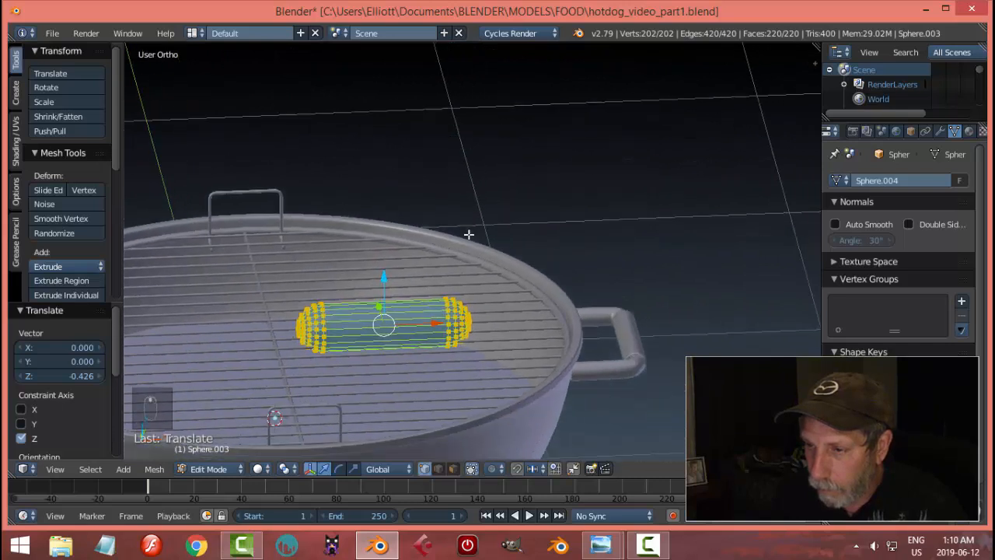
Stretch the capsule slightly along X and raise it 0.023 along Z to rest on the grate.
middle_click_drag(496, 264, 418, 235)
key("s")
key("x")
right_click(536, 261)
key("a")
scroll(493, 298, "up", 3)
scroll(522, 272, "up", 2)
key("a")
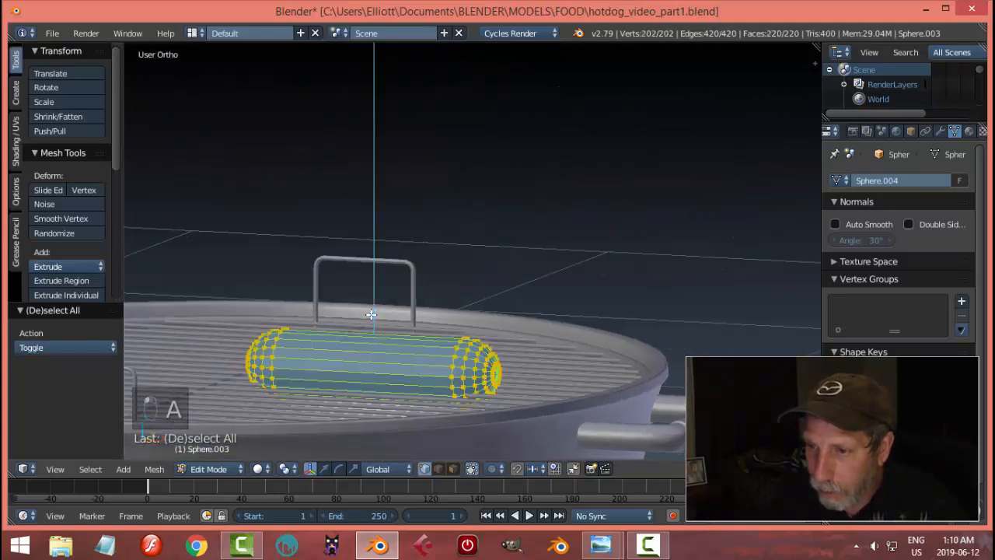
left_click(371, 314)
middle_click_drag(372, 314, 443, 305)
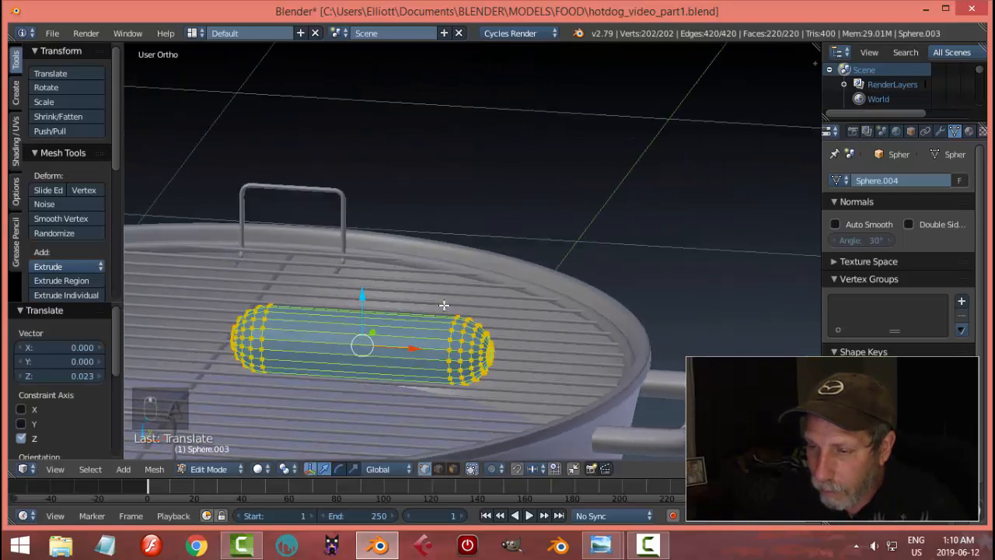
Return to Object Mode and move the sausage -0.295 along X toward the middle of the grill.
key("Tab")
middle_click_drag(496, 284, 491, 307)
left_click_drag(402, 343, 338, 328)
middle_click_drag(338, 328, 174, 238)
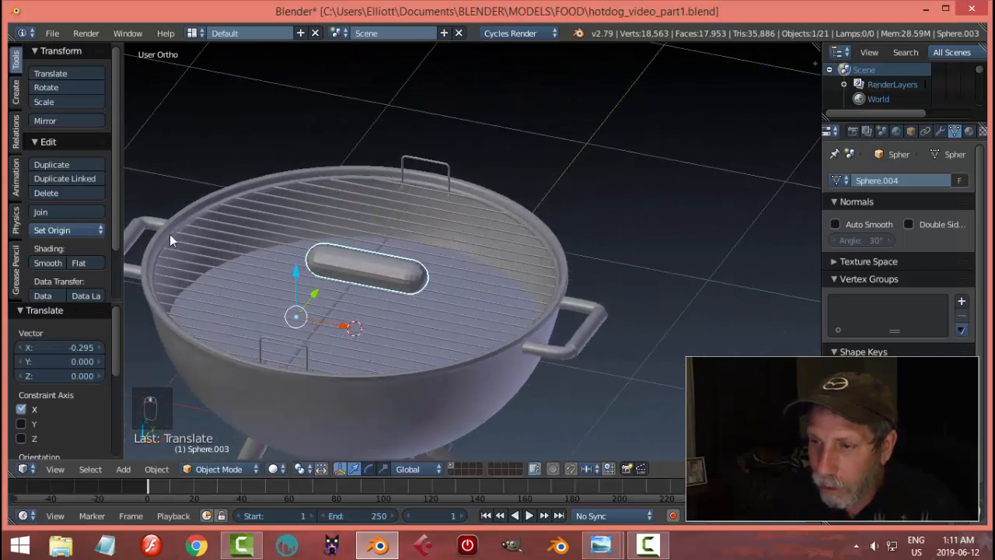
Set the sausage's origin to its geometry and snap the 3D cursor to it.
left_click(73, 228)
left_click(149, 264)
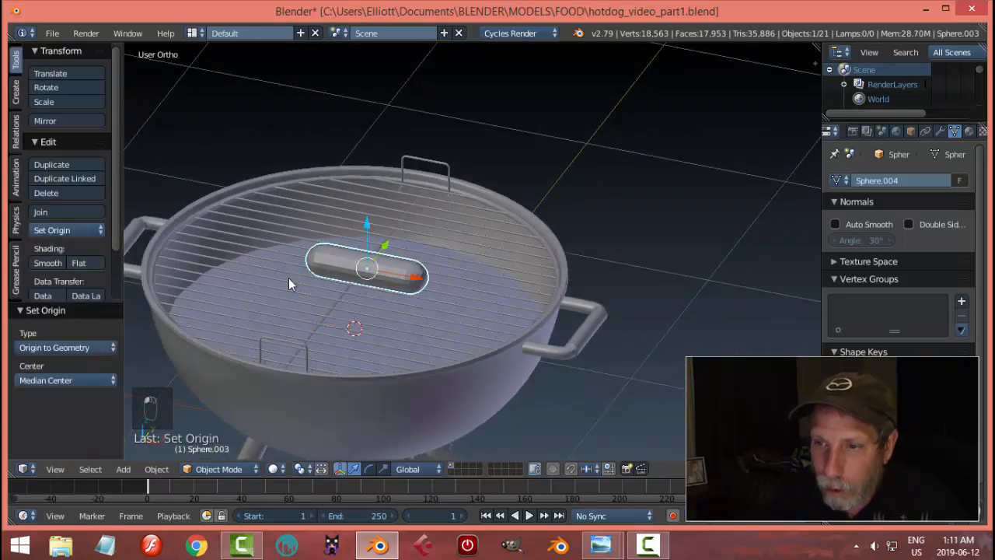
key("shift+s")
left_click(232, 281)
middle_click_drag(367, 300, 401, 285)
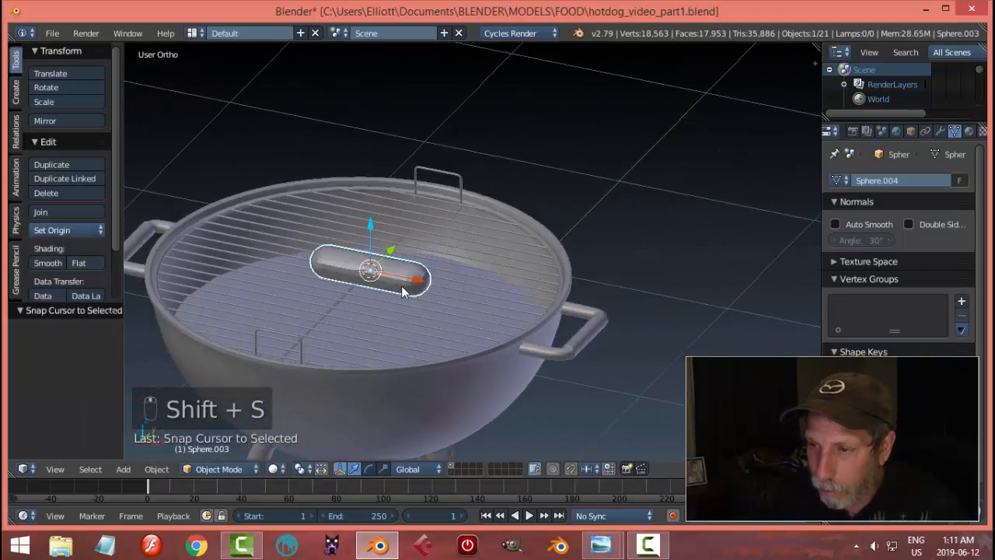
Hide every object except the sausage and center the view on it.
scroll(401, 286, "up", 2)
scroll(380, 285, "down", 2)
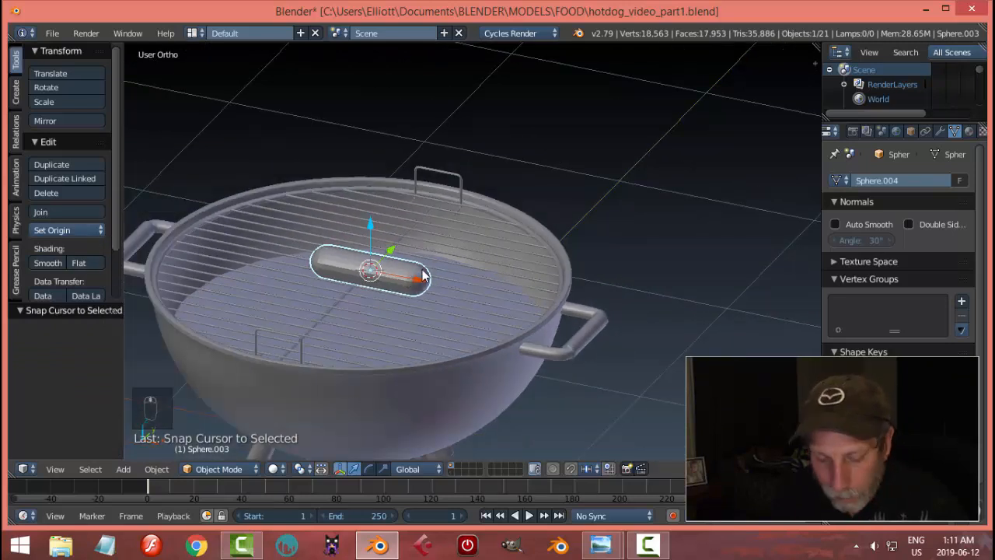
key("shift+h")
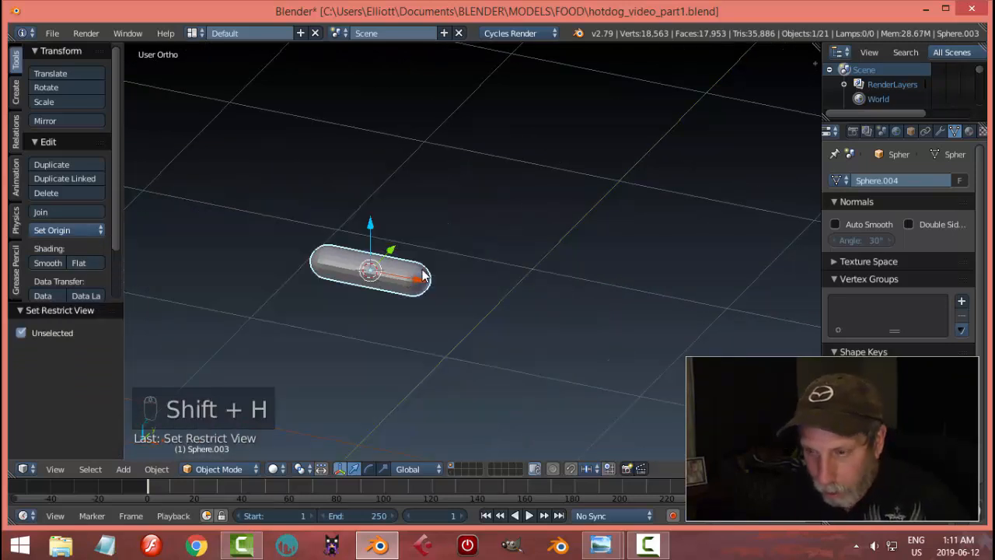
key("KP_Decimal")
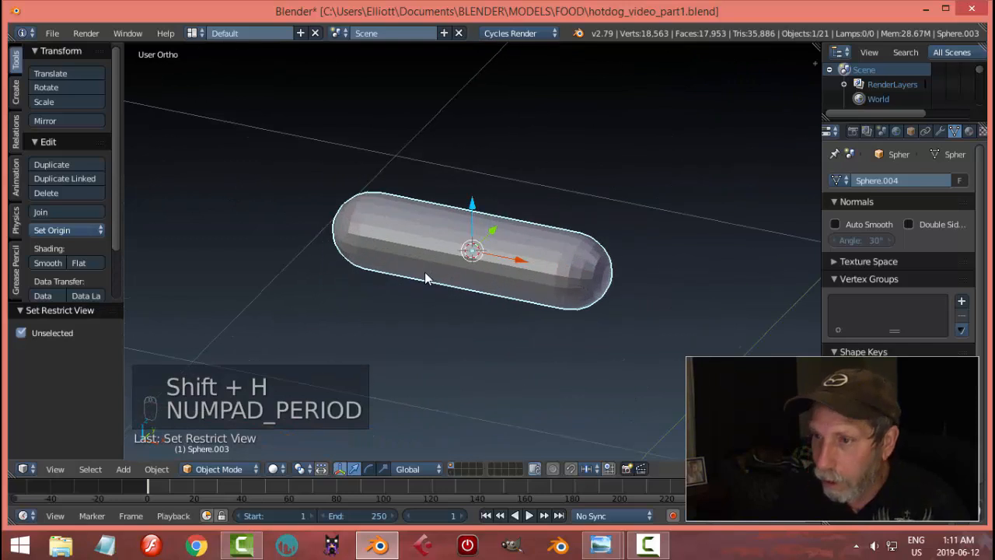
Enter Edit Mode on the sausage and add five evenly spaced loop cuts across its straight middle section.
scroll(424, 273, "down", 2)
middle_click_drag(517, 263, 424, 303)
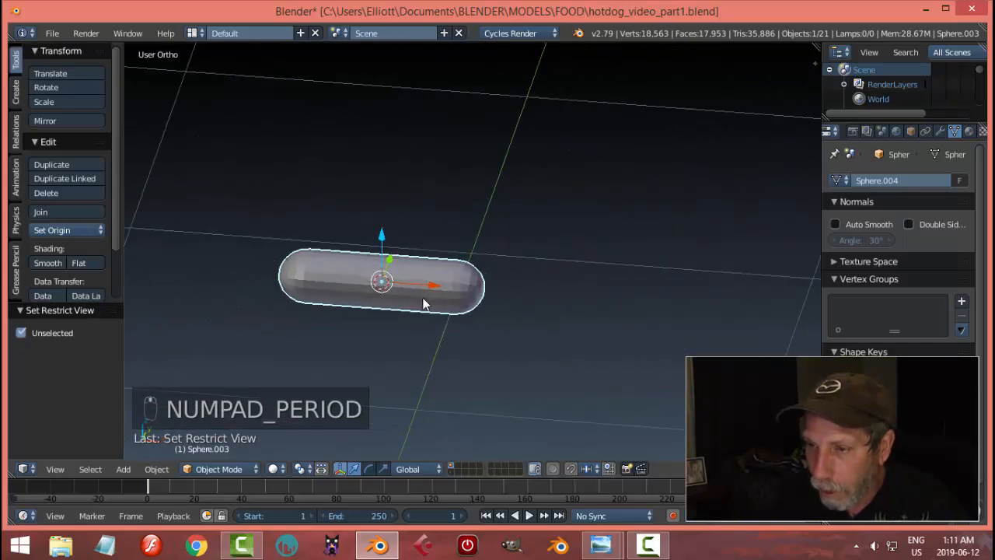
scroll(428, 303, "up", 3)
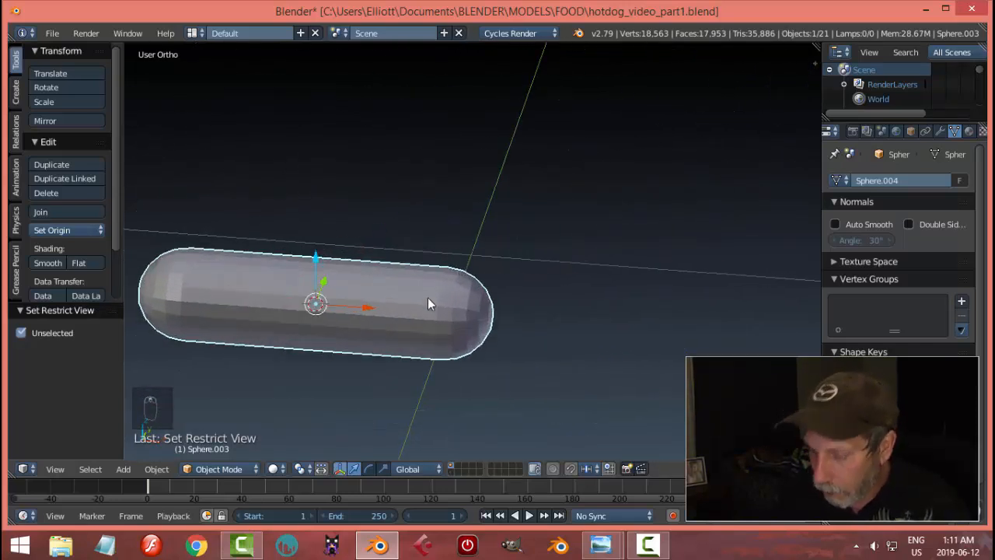
key("KP_1")
middle_click_drag(397, 285, 490, 276, "shift")
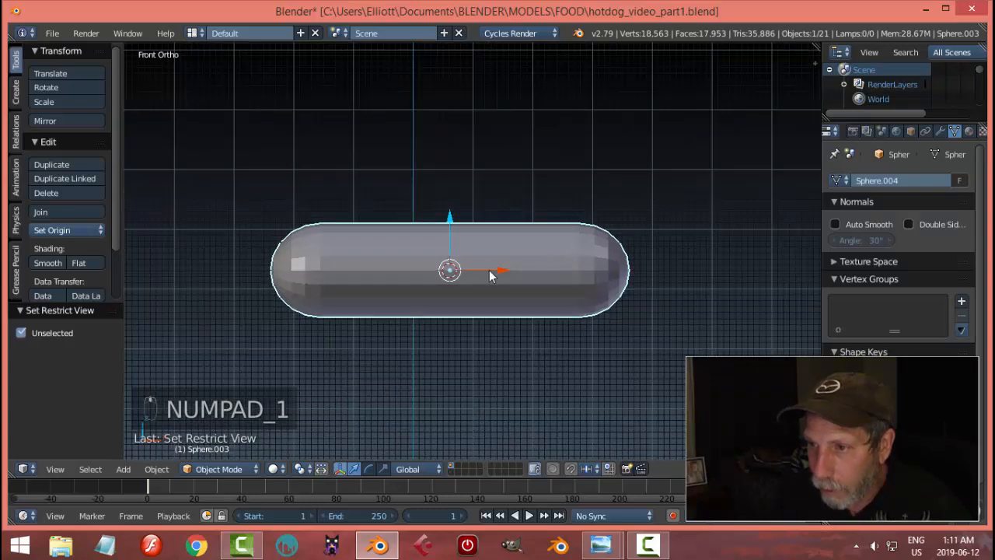
scroll(490, 276, "up", 2)
key("Tab")
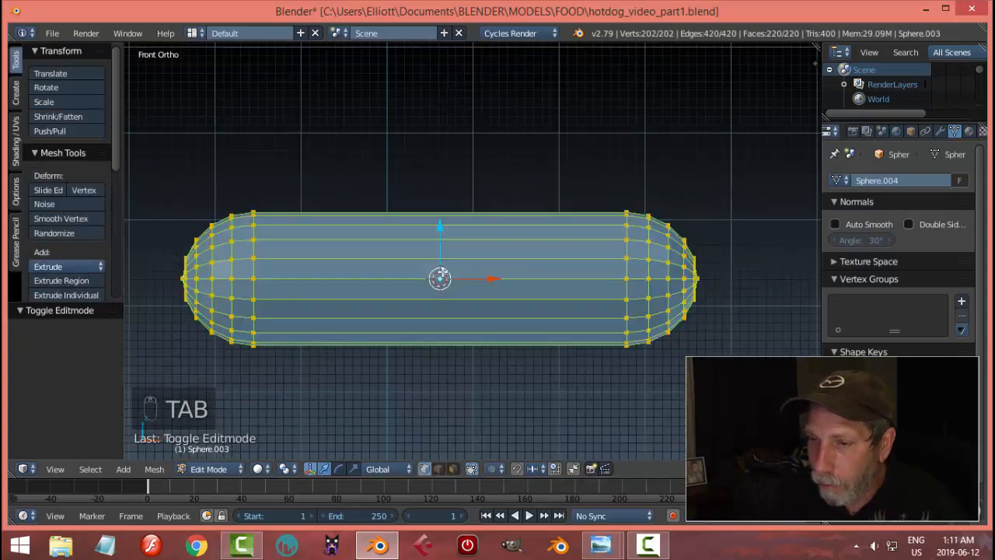
key("a")
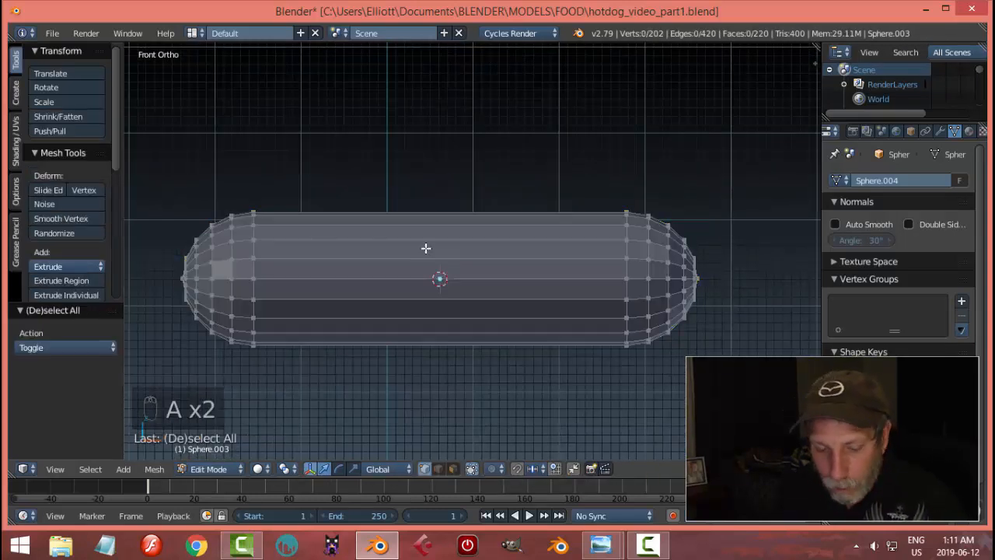
key("ctrl+r")
scroll(426, 248, "up", 2)
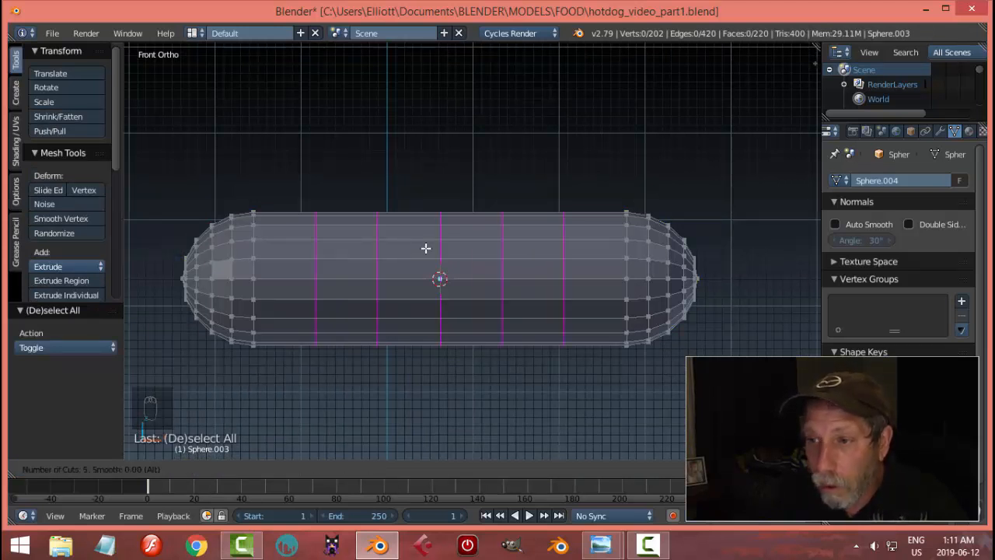
left_click(426, 248)
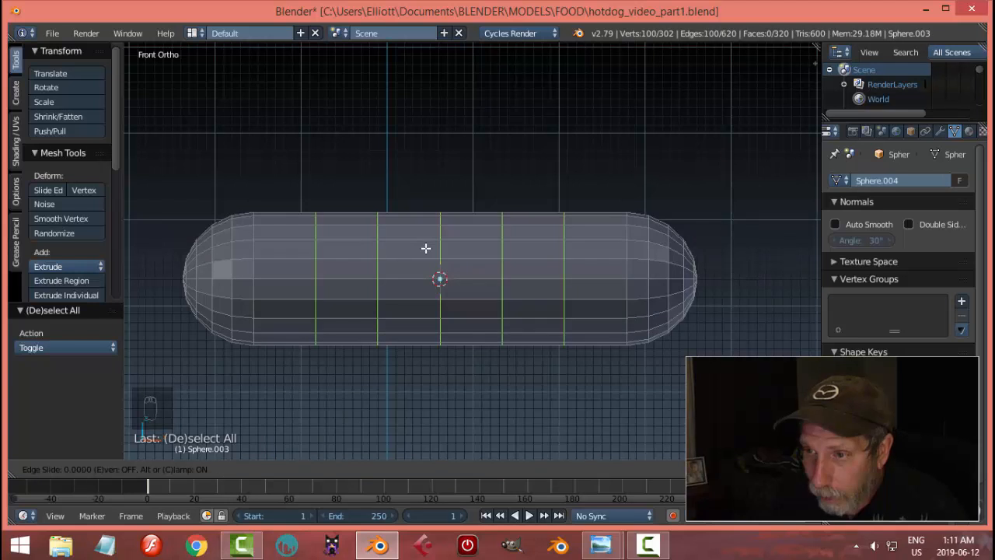
right_click(426, 248)
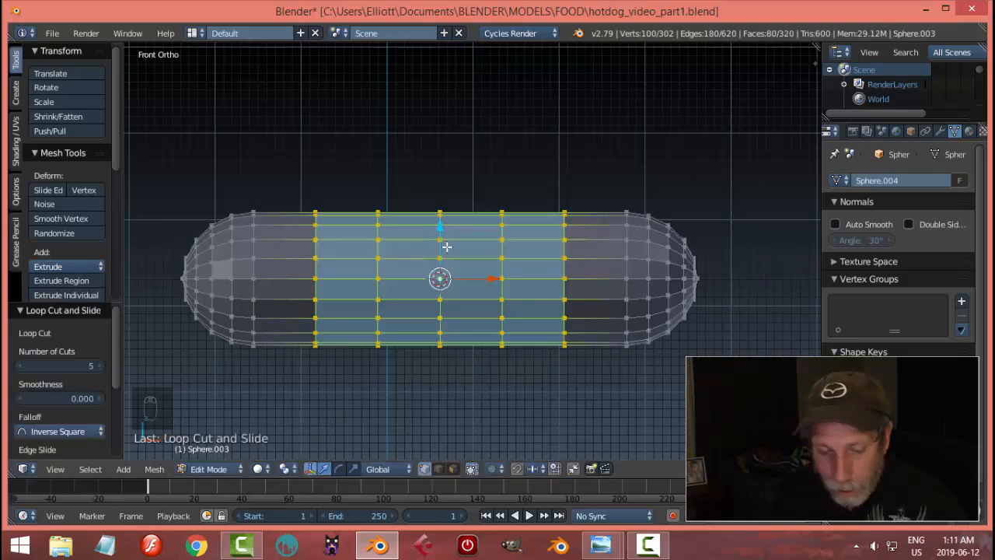
Select the five new edge loops in edge select mode and bevel them by about 0.011 with one segment.
key("a")
key("ctrl+Tab")
left_click(404, 262)
right_click(314, 244, "alt")
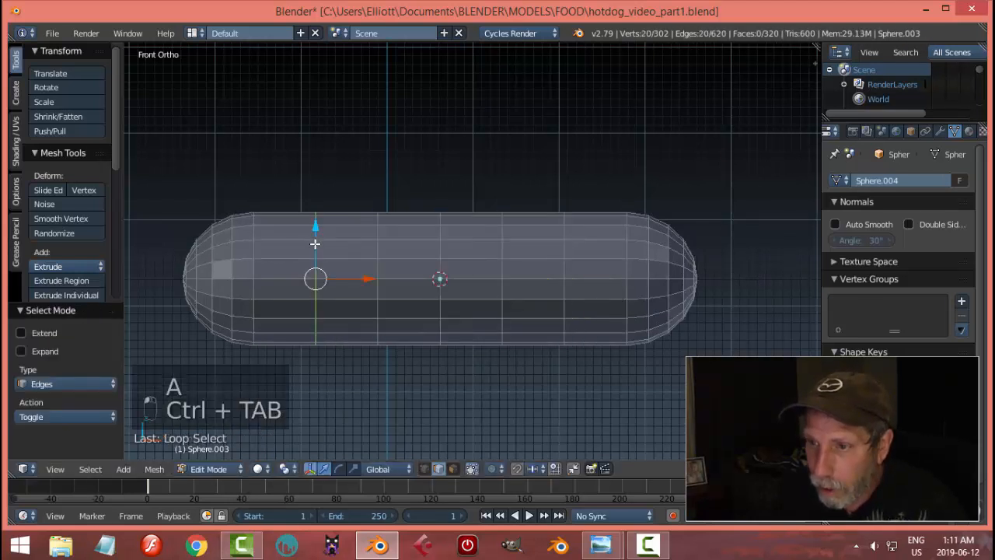
right_click(381, 245, "alt+shift")
right_click(438, 248, "alt+shift")
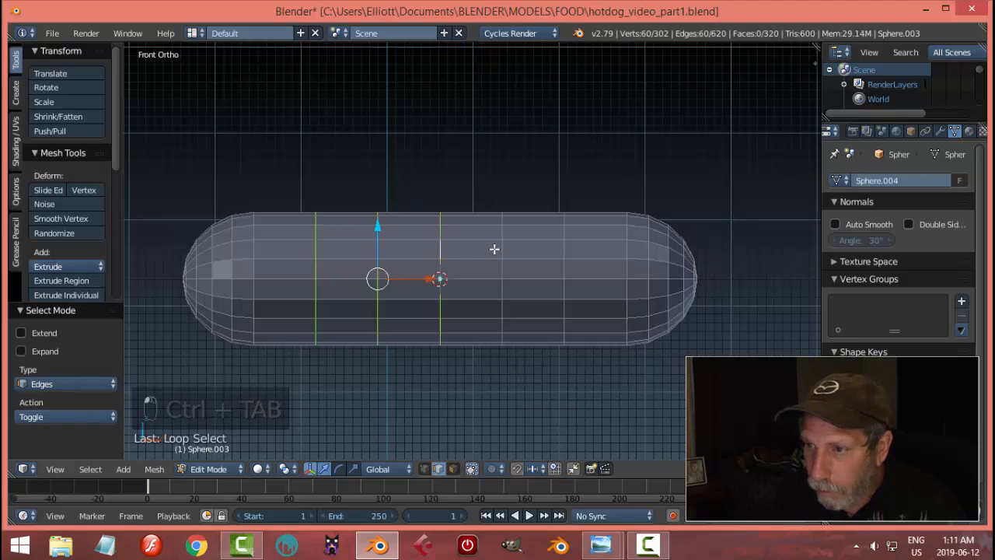
right_click(502, 249, "alt+shift")
right_click(562, 250, "alt+shift")
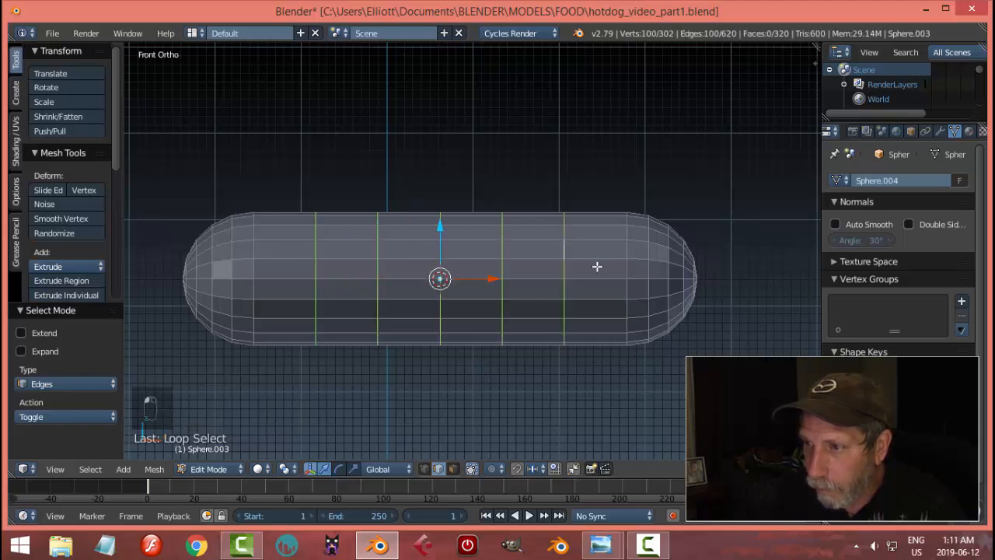
key("ctrl+b")
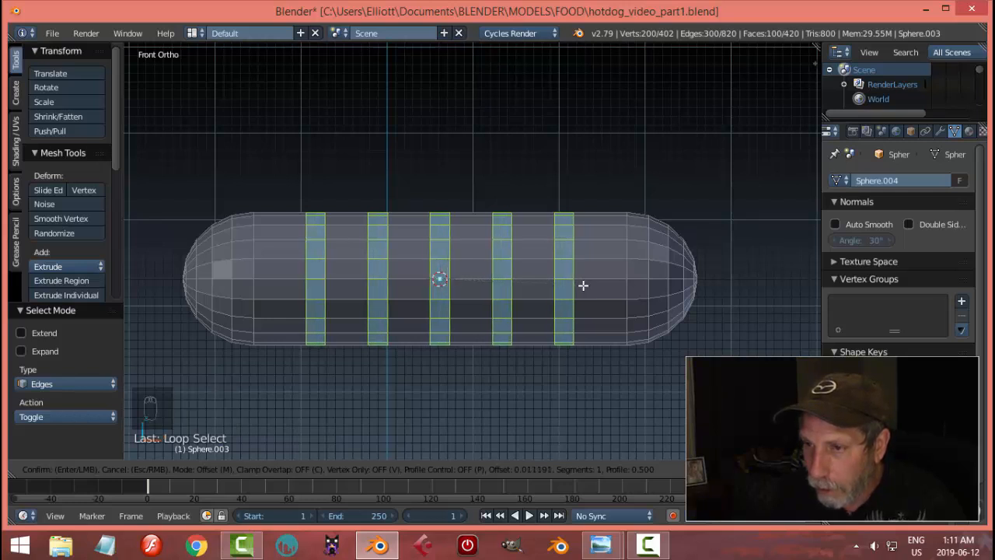
left_click(583, 285)
middle_click_drag(580, 223, 548, 265)
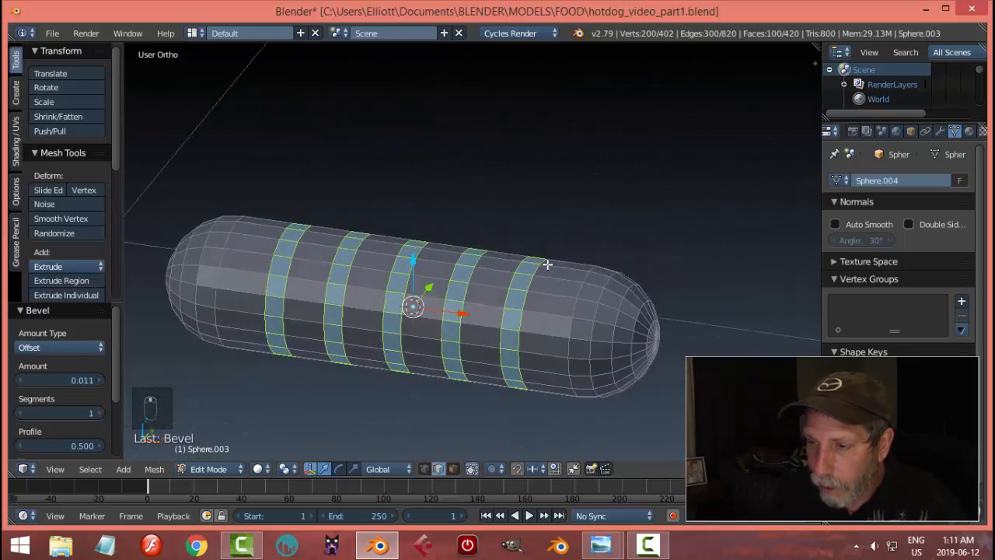
scroll(547, 265, "up", 1)
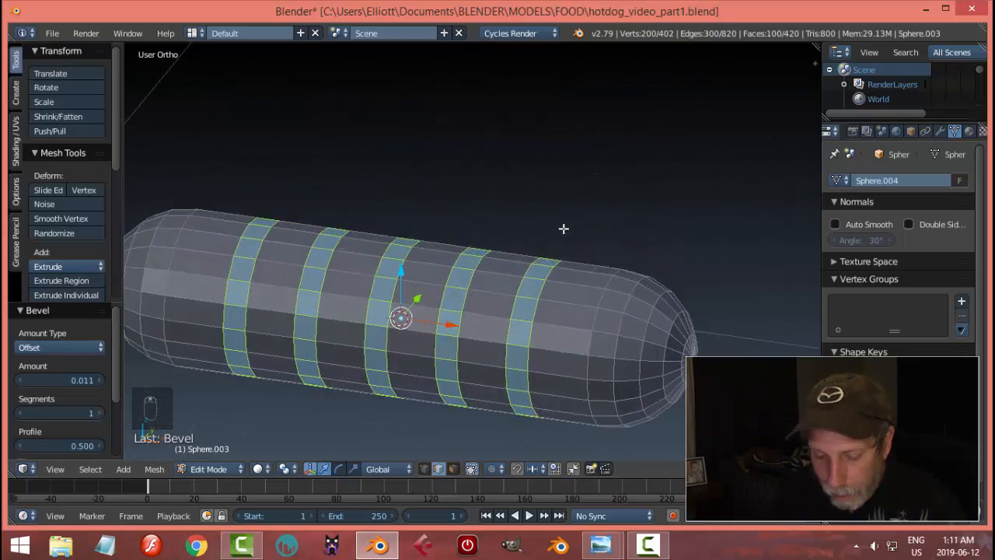
Clear the selection, switch to face select mode and select the six upper faces of the middle narrow band.
key("a")
key("KP_7")
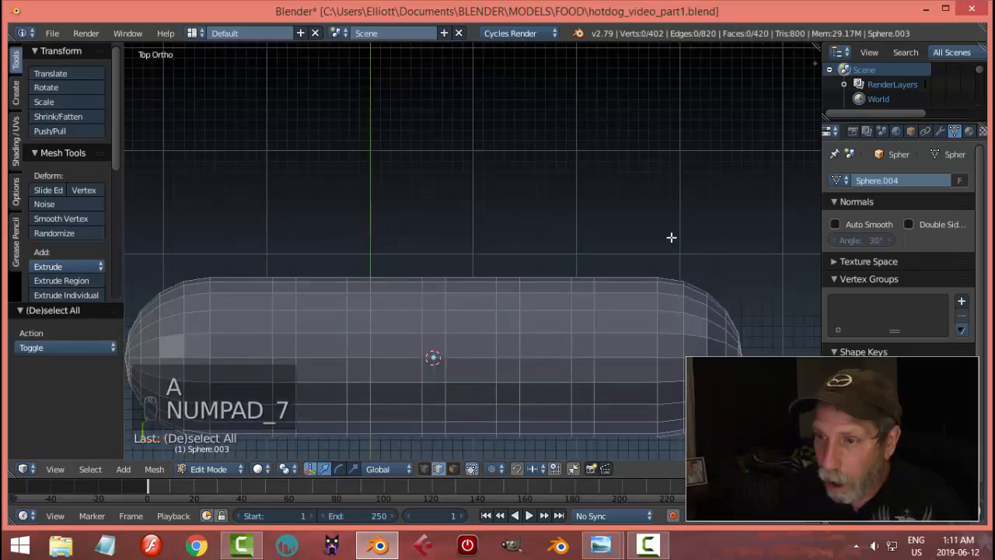
middle_click_drag(460, 316, 451, 226, "shift")
key("ctrl+Tab")
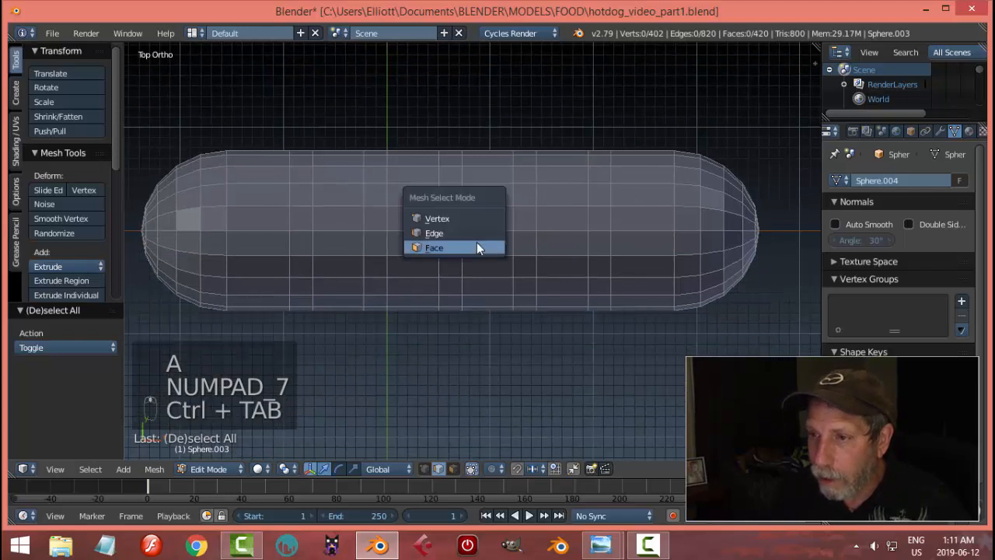
left_click(476, 245)
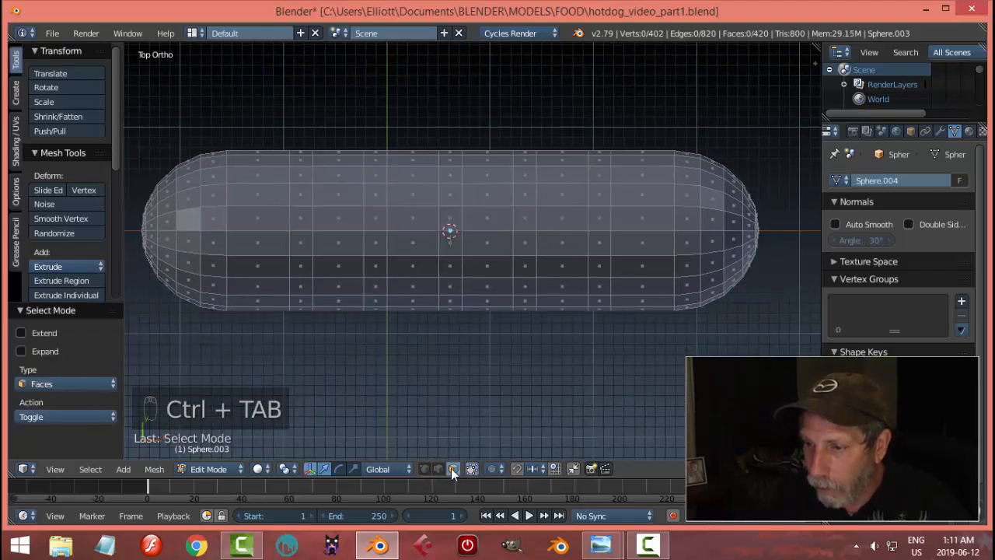
right_click(454, 218)
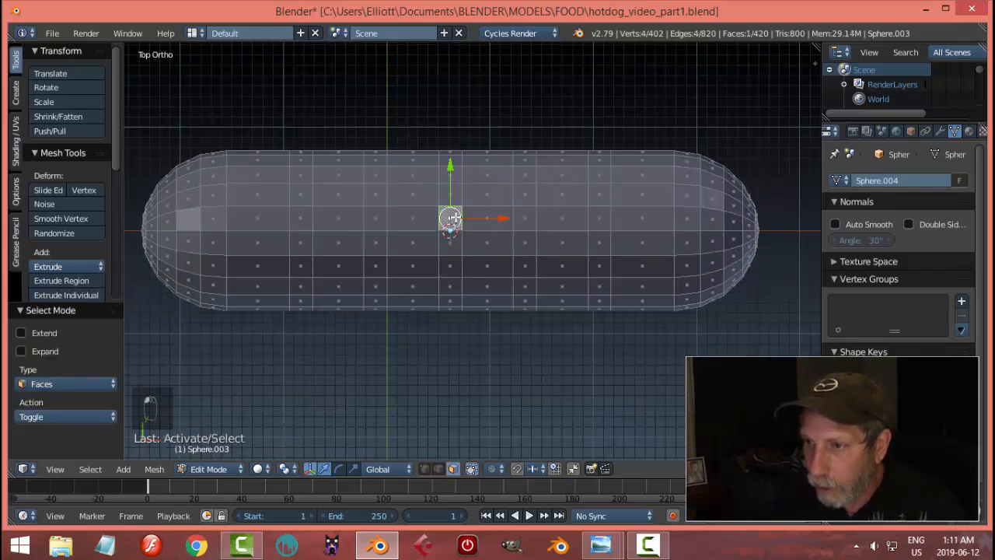
right_click(456, 243, "shift")
right_click(456, 266, "shift")
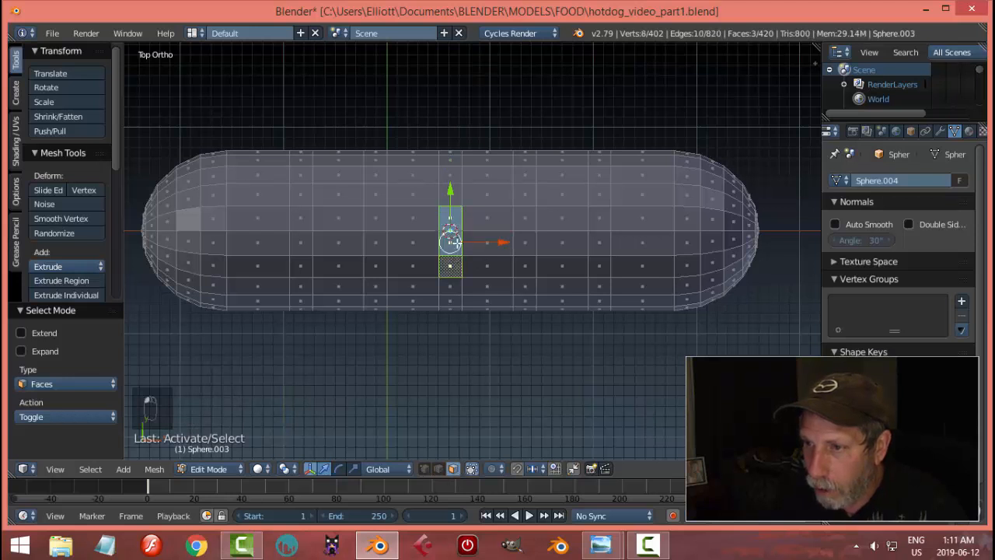
left_click(456, 192, "shift")
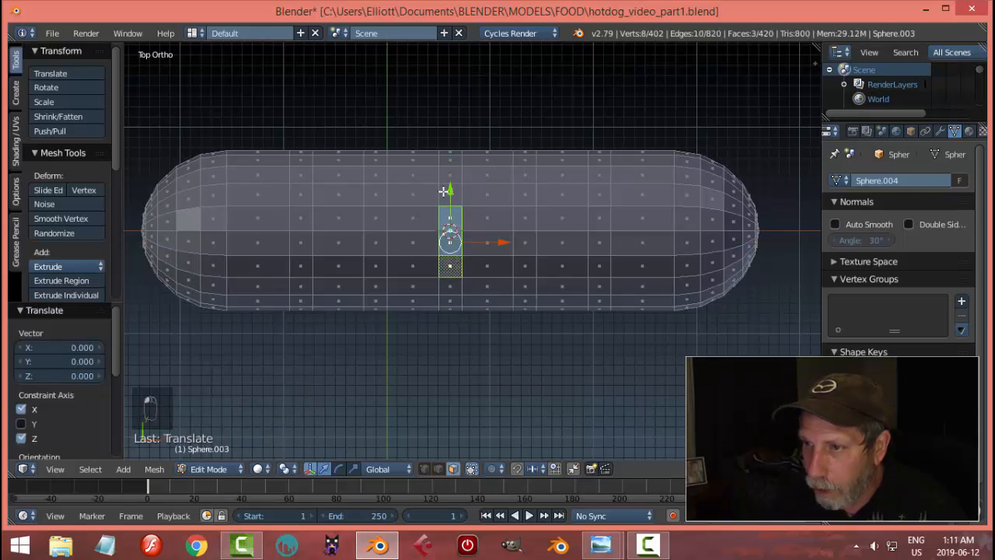
scroll(502, 208, "up", 3)
right_click(451, 194, "shift")
scroll(513, 218, "down", 2)
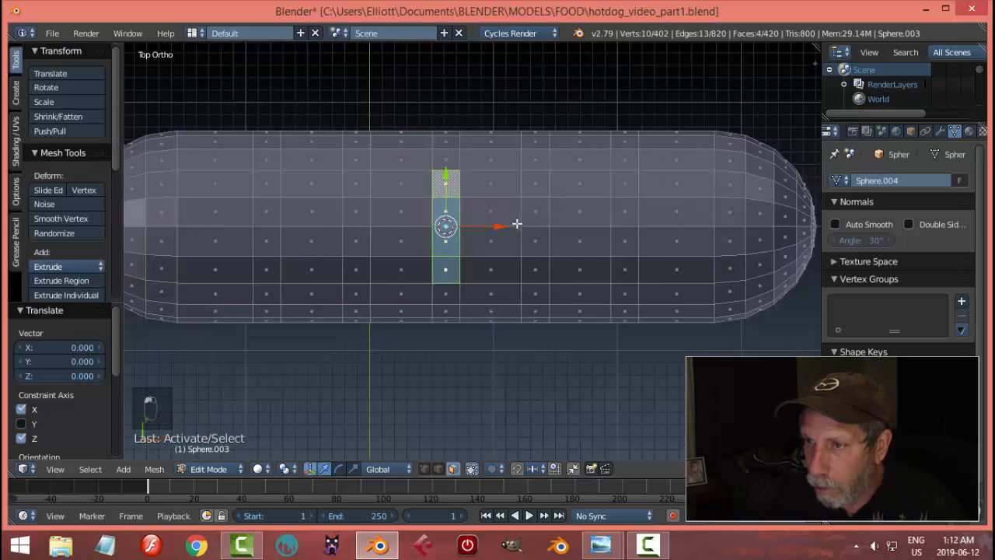
right_click(450, 159, "shift")
right_click(445, 293, "shift")
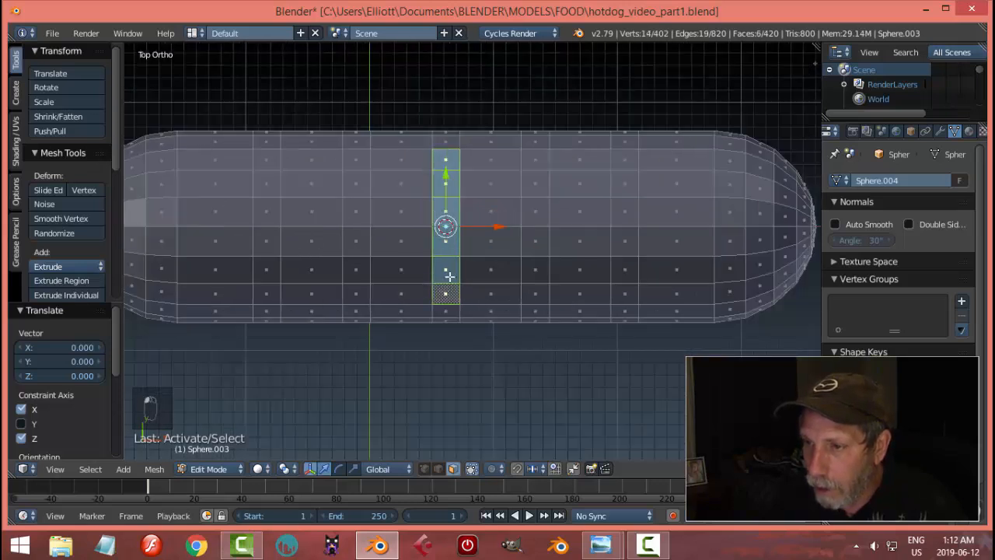
middle_click_drag(484, 271, 502, 244)
key("KP_7")
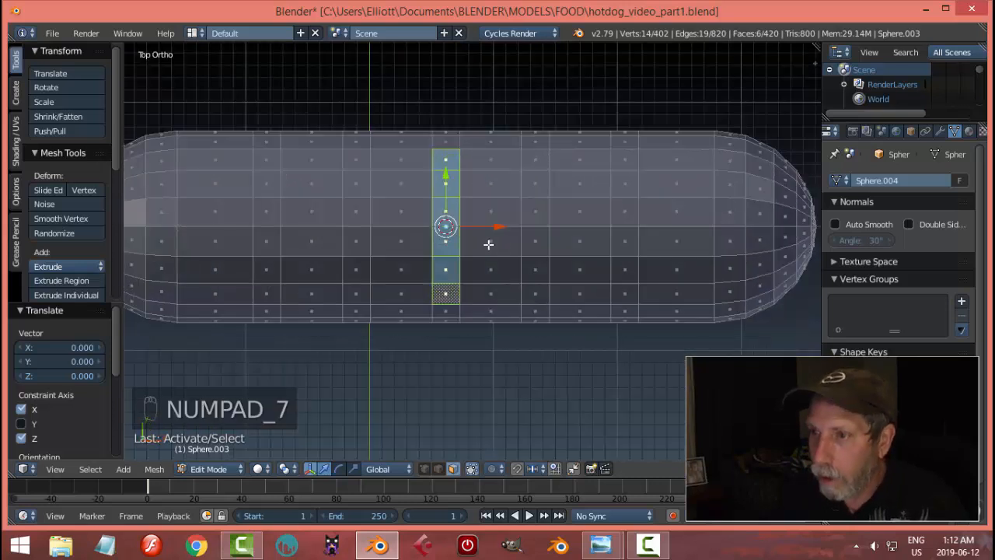
Add the six upper faces of each of the two narrow bands on the +X side to the selection.
right_click(534, 162, "shift")
right_click(535, 184, "shift")
right_click(538, 217, "shift")
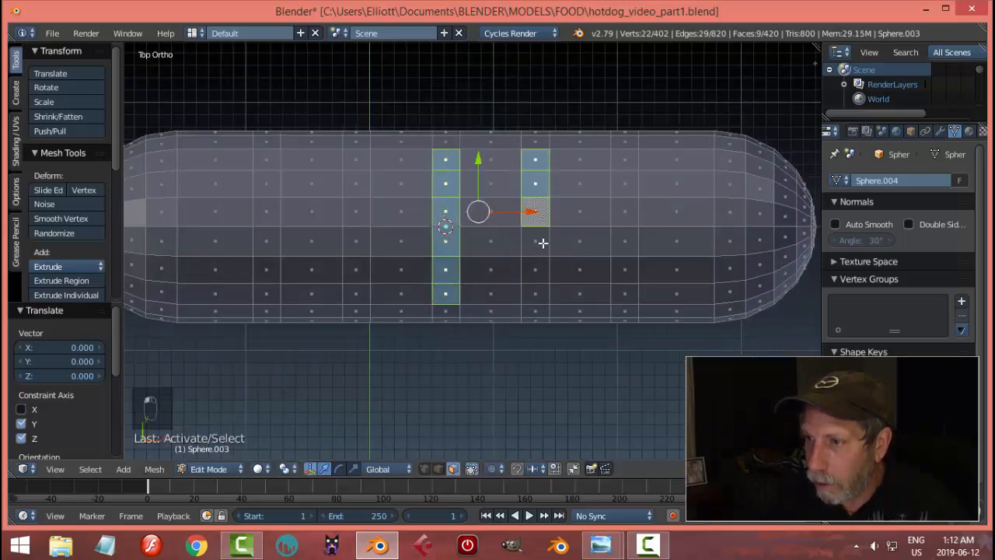
right_click(542, 241, "shift")
right_click(536, 269, "shift")
right_click(537, 291, "shift")
right_click(621, 163, "shift")
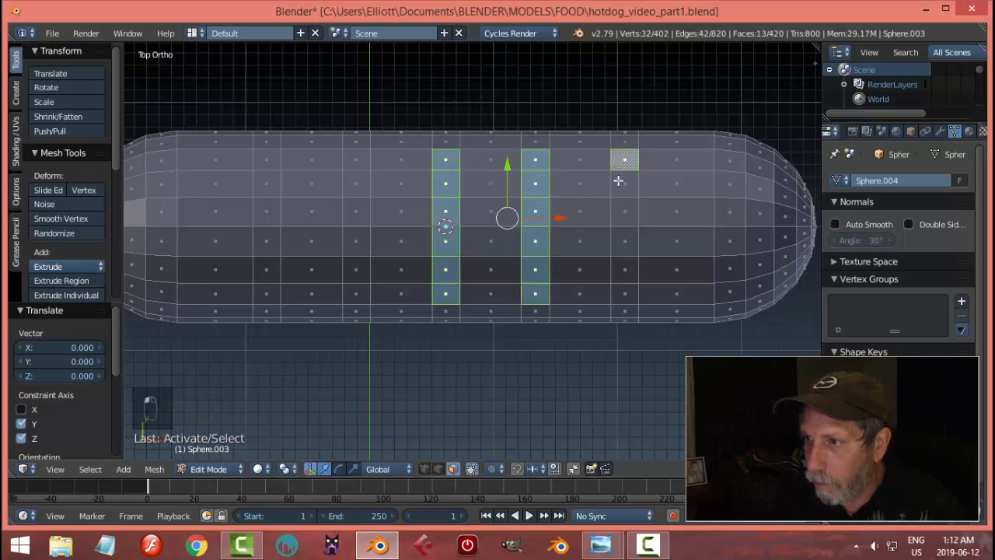
right_click(619, 183, "shift")
right_click(620, 211, "shift")
right_click(623, 238, "shift")
right_click(622, 269, "shift")
right_click(624, 289, "shift")
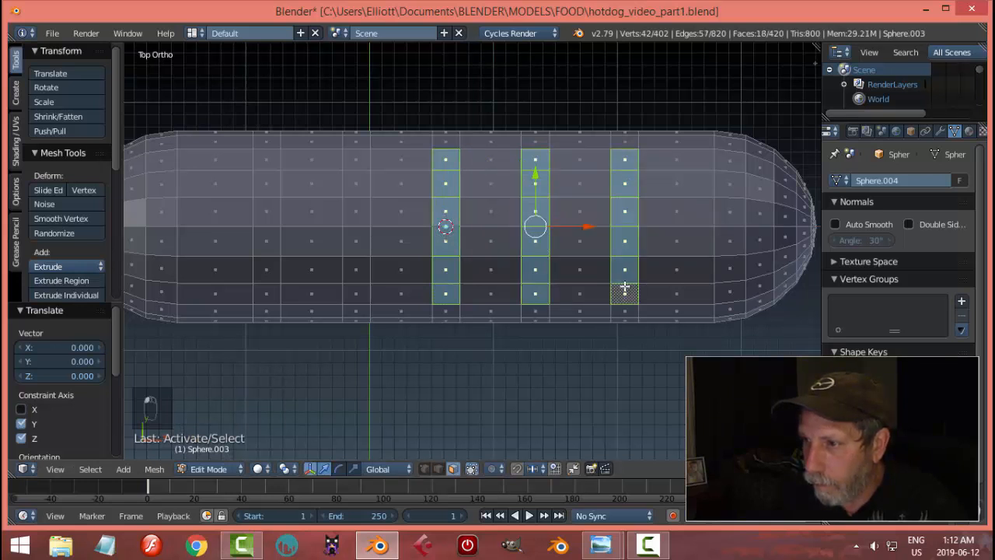
Add the six upper faces of each of the two narrow bands on the -X side to the selection.
right_click(358, 164, "shift")
right_click(358, 184, "shift")
right_click(357, 212, "shift")
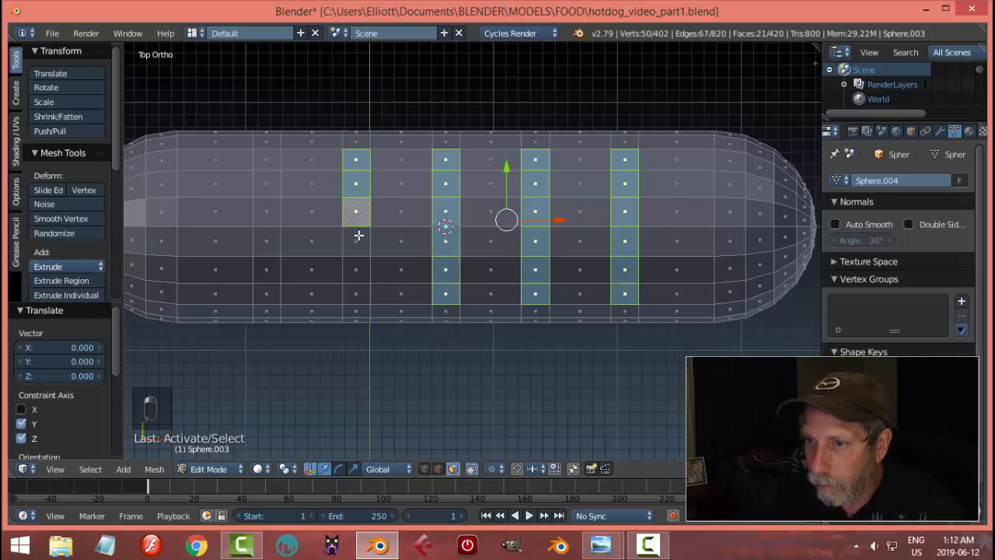
right_click(357, 239, "shift")
right_click(357, 267, "shift")
right_click(357, 287, "shift")
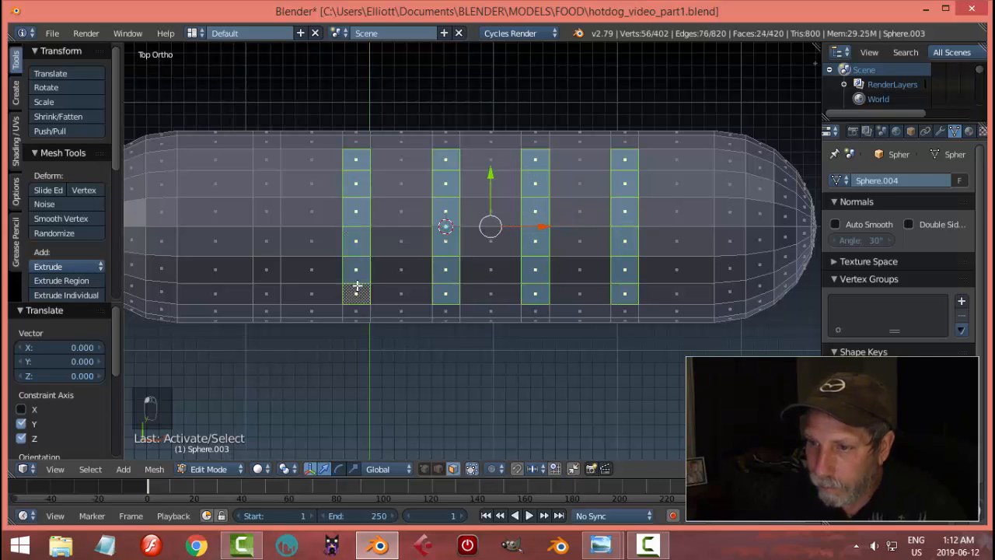
right_click(266, 163, "shift")
right_click(266, 185, "shift")
right_click(269, 211, "shift")
right_click(273, 238, "shift")
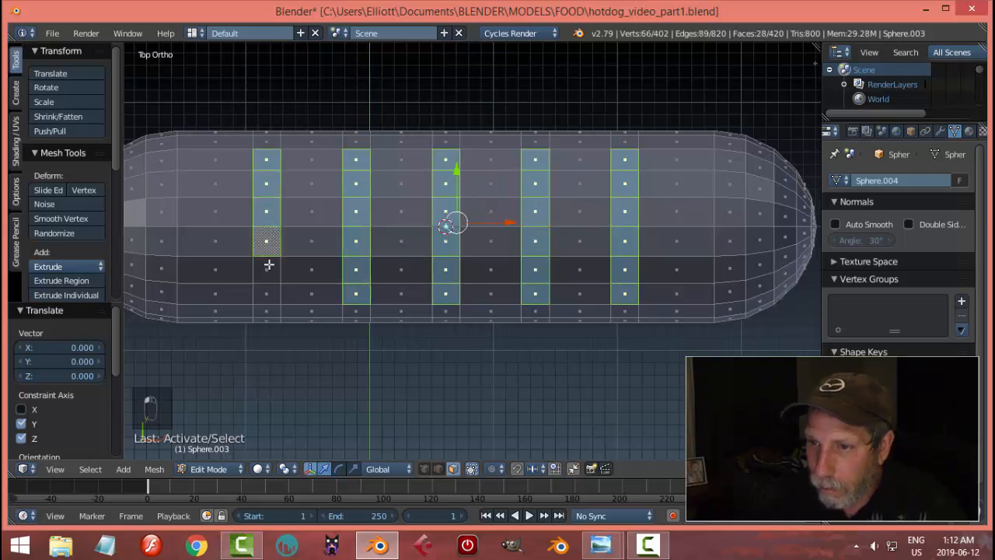
right_click(268, 265, "shift")
right_click(269, 291, "shift")
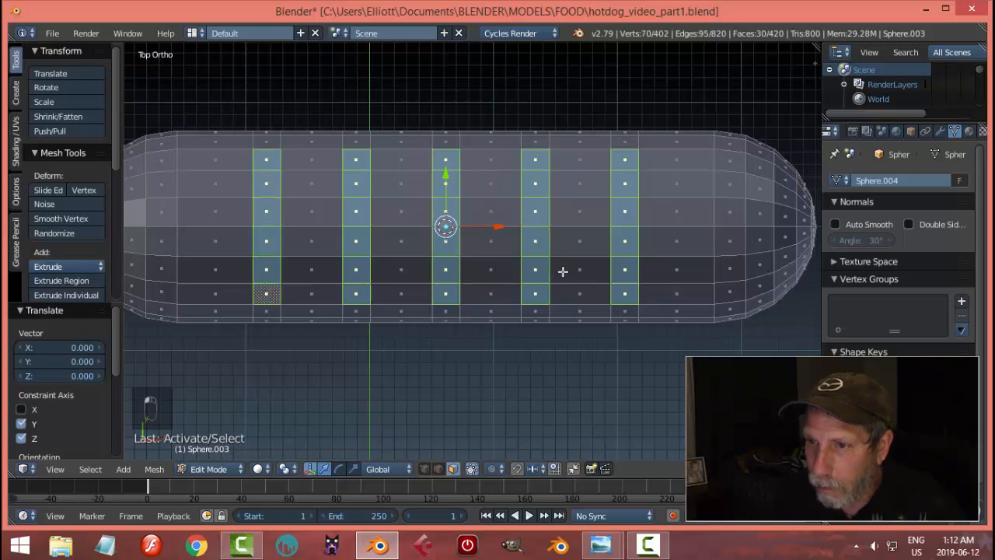
Inset the five selected face strips by about 0.0033.
middle_click_drag(563, 271, 404, 117)
middle_click_drag(405, 113, 518, 204)
middle_click_drag(393, 163, 573, 194)
key("i")
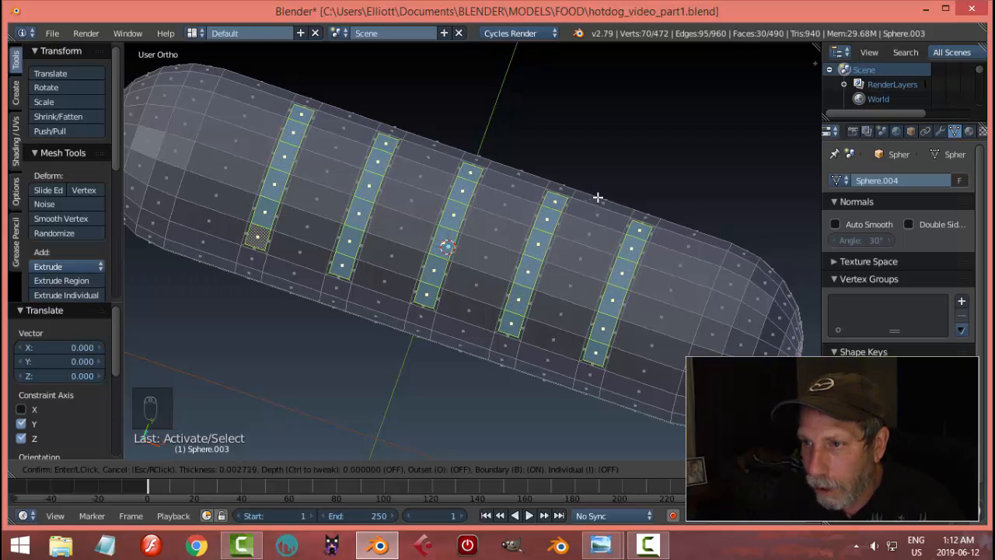
left_click(597, 197)
Extrude the inset strips down about 0.005 along Z to cut shallow slits into the sausage.
middle_click_drag(643, 187, 525, 130)
scroll(495, 197, "up", 4)
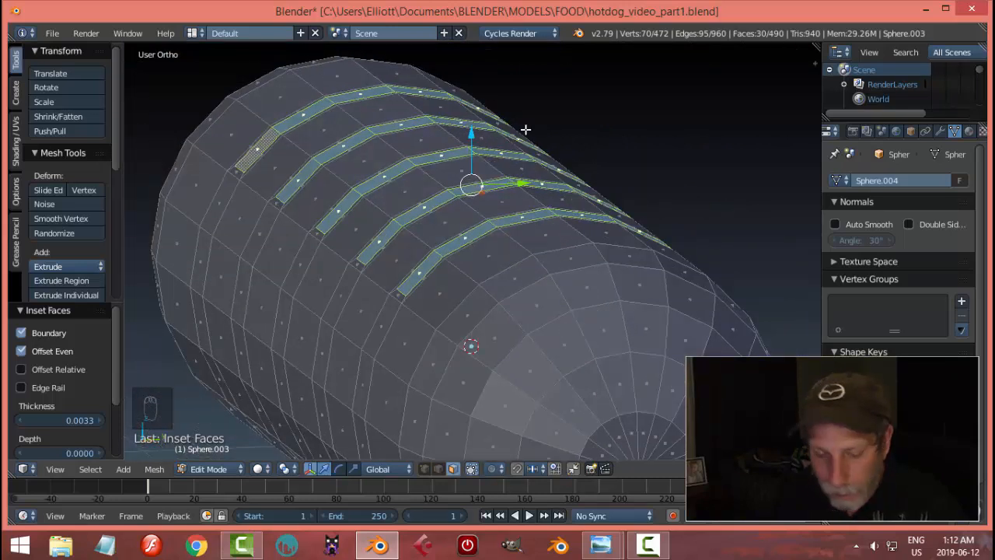
key("e")
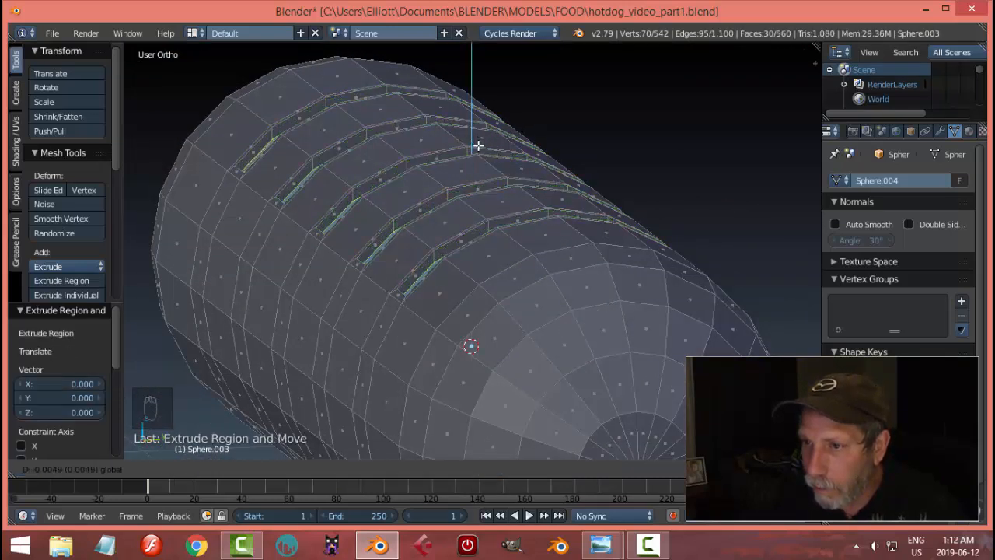
left_click(479, 145)
Set the pivot point to Individual Origins with the recessed slit faces still selected.
middle_click_drag(444, 150, 512, 175)
scroll(424, 215, "down", 2)
middle_click_drag(432, 217, 455, 227)
left_click(287, 468)
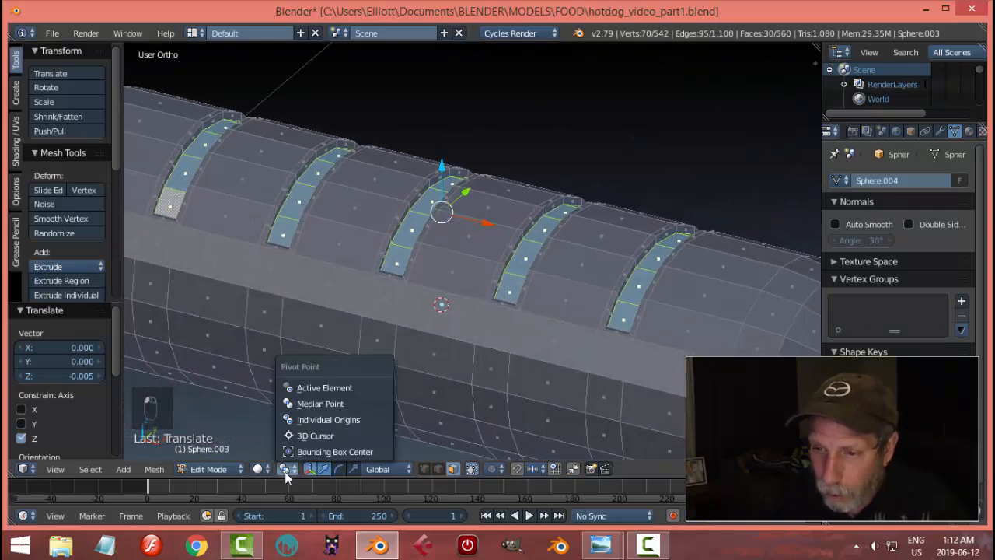
left_click(315, 419)
mouse_move(591, 233)
middle_mouse_down()
mouse_move(579, 237)
mouse_move(604, 225)
middle_mouse_up()
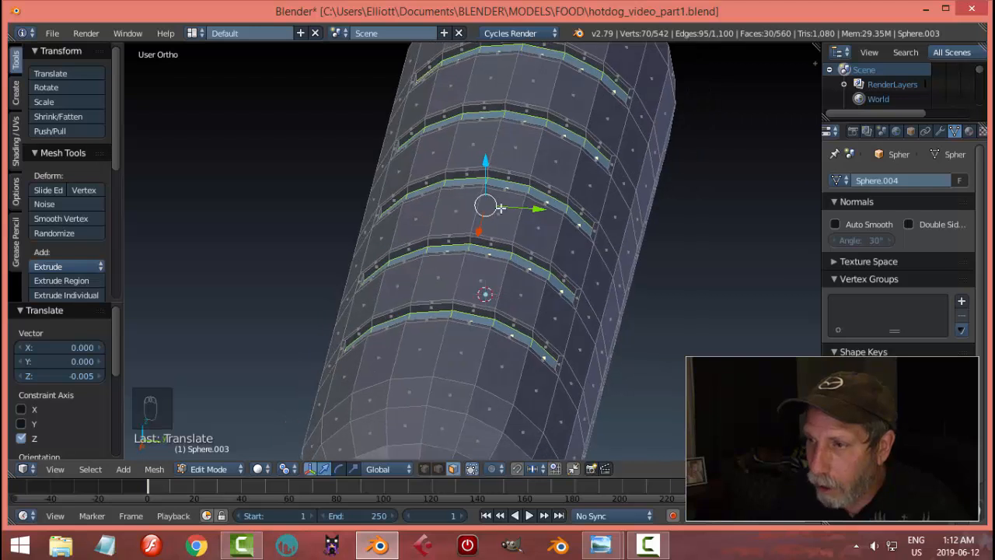
Scale the recessed slit floors by about 0.939 along Y and about 0.331 along X to taper the cuts.
key("s")
key("y")
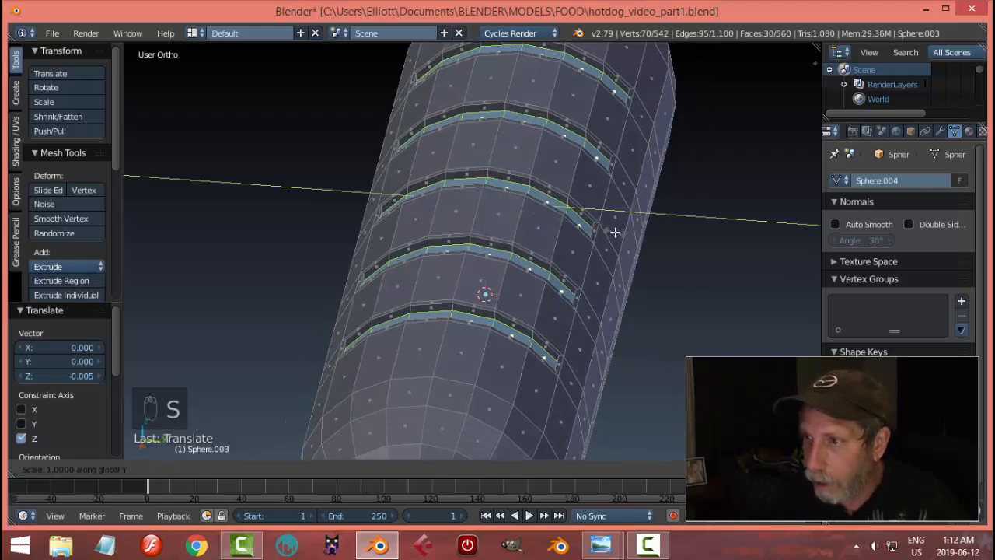
left_click(604, 235)
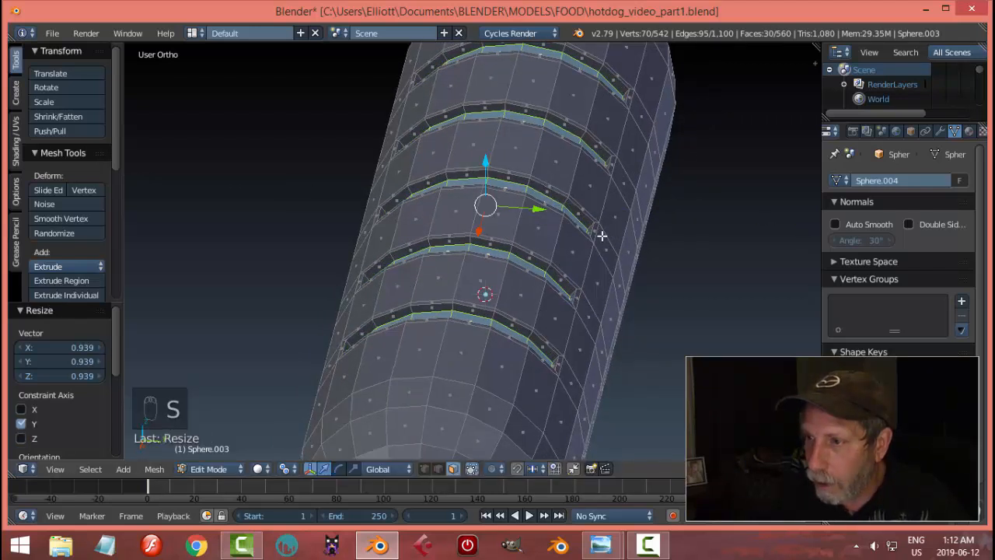
middle_click_drag(591, 225, 552, 221)
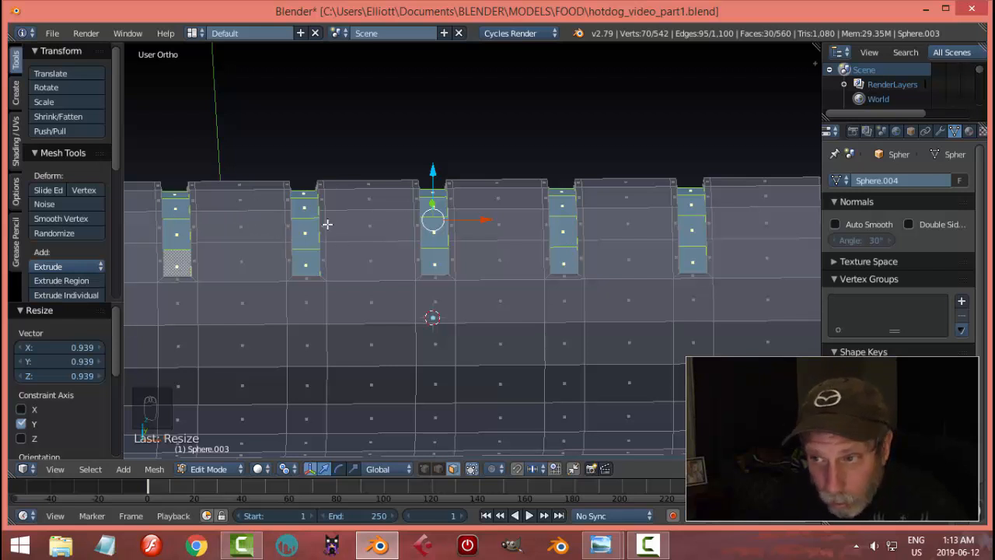
key("s")
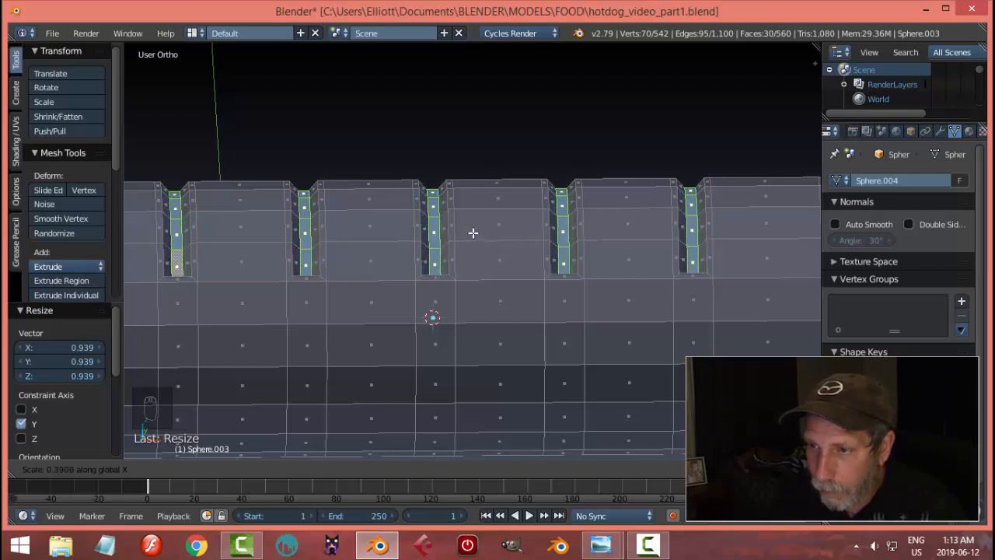
left_click(467, 233)
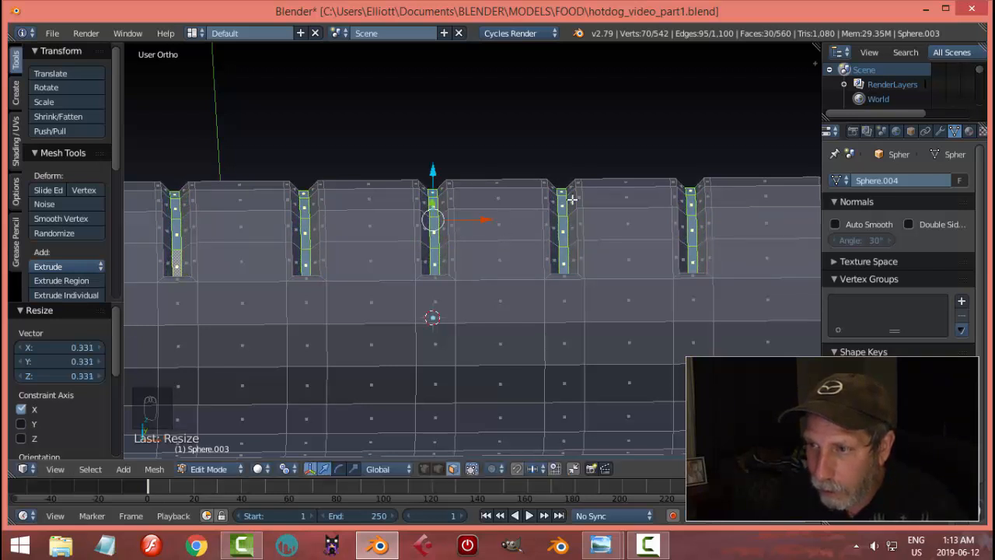
Scale the slit floors in slightly more along Y, deselect everything and return to Object Mode.
middle_click_drag(572, 200, 608, 238)
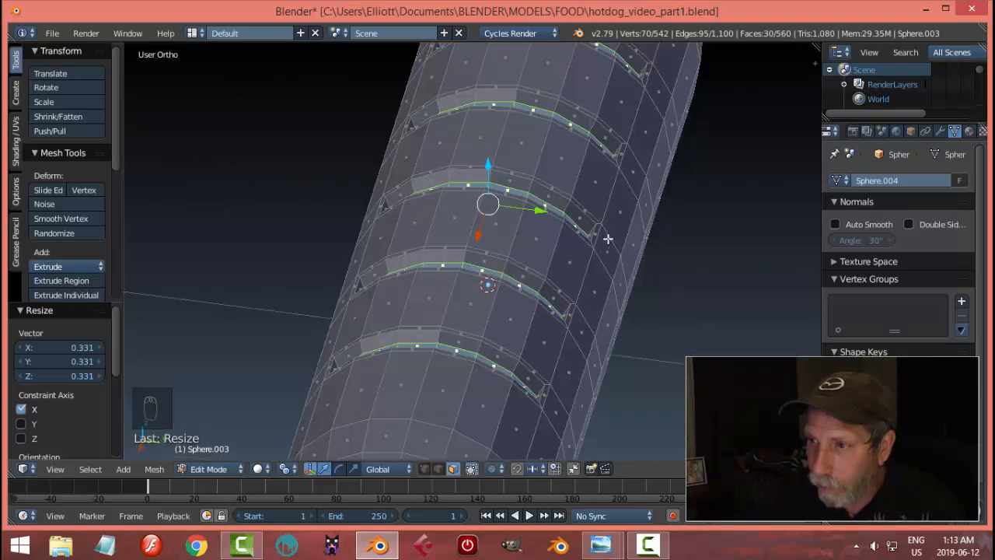
key("s")
key("y")
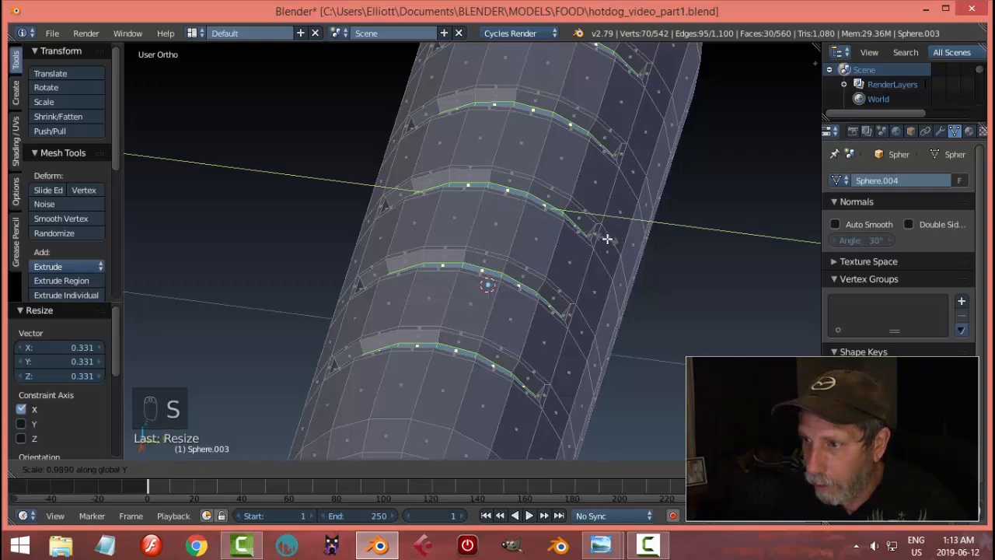
left_click(607, 239)
key("a")
middle_click_drag(607, 238, 655, 209)
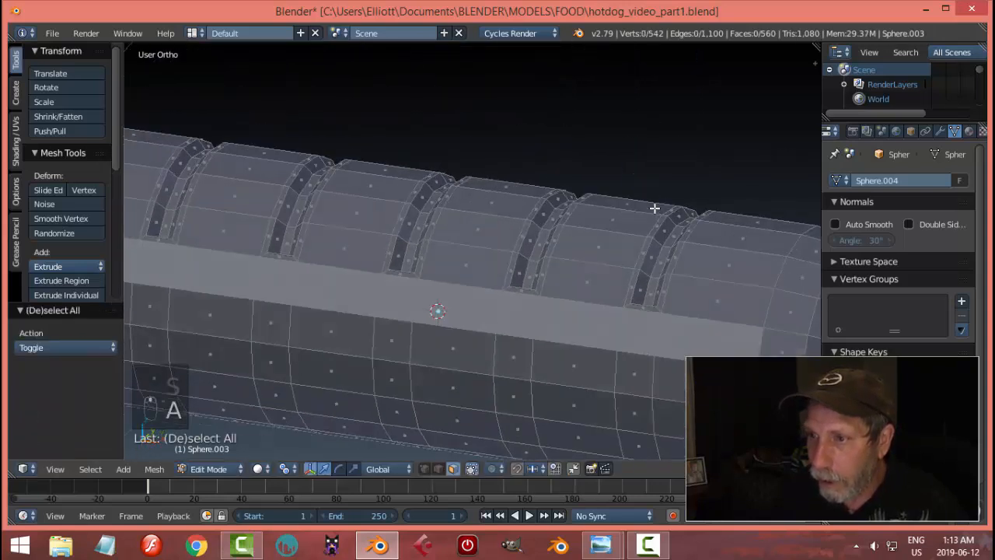
key("Tab")
left_click(564, 211)
scroll(576, 199, "down", 3)
middle_click_drag(575, 199, 512, 195)
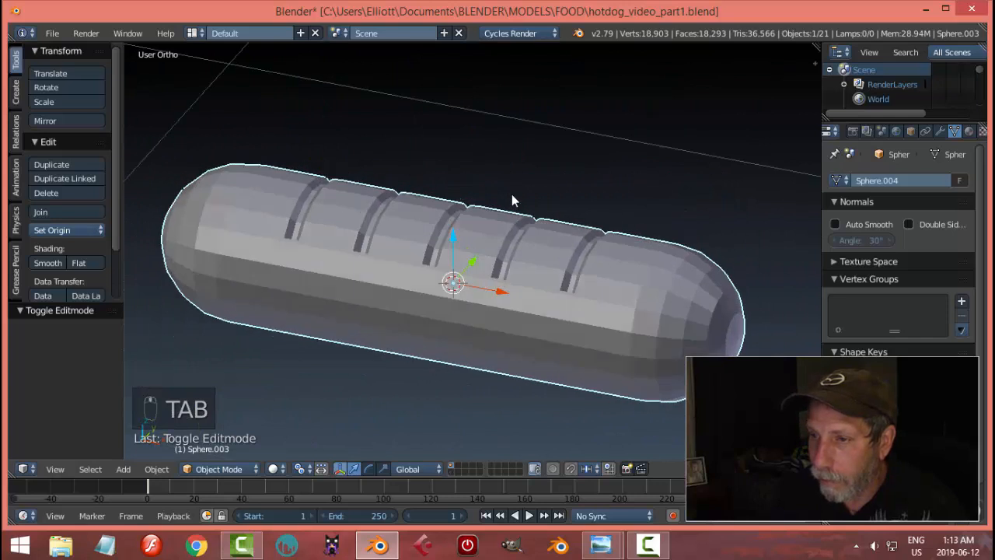
Add a Subdivision Surface modifier to the sausage and turn off its Edit Mode display.
left_click(940, 132)
left_click(881, 182)
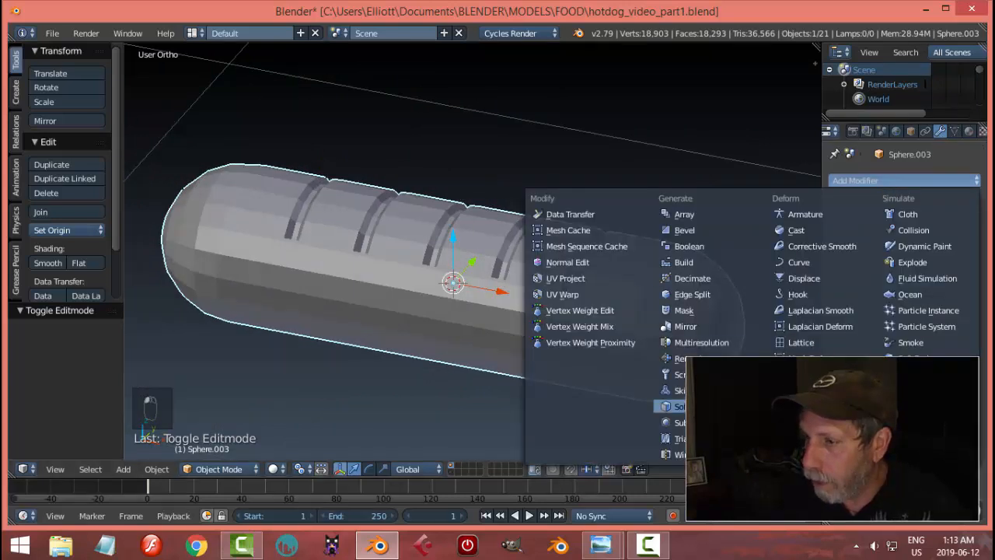
left_click(678, 422)
middle_click_drag(603, 322, 663, 337)
left_click(901, 204)
Enter Edit Mode on the sausage and switch to edge selection at its +X end.
key("Tab")
left_click(763, 341)
middle_click_drag(737, 371, 575, 300, "shift")
scroll(599, 301, "up", 2)
key("ctrl+Tab")
left_click(580, 294)
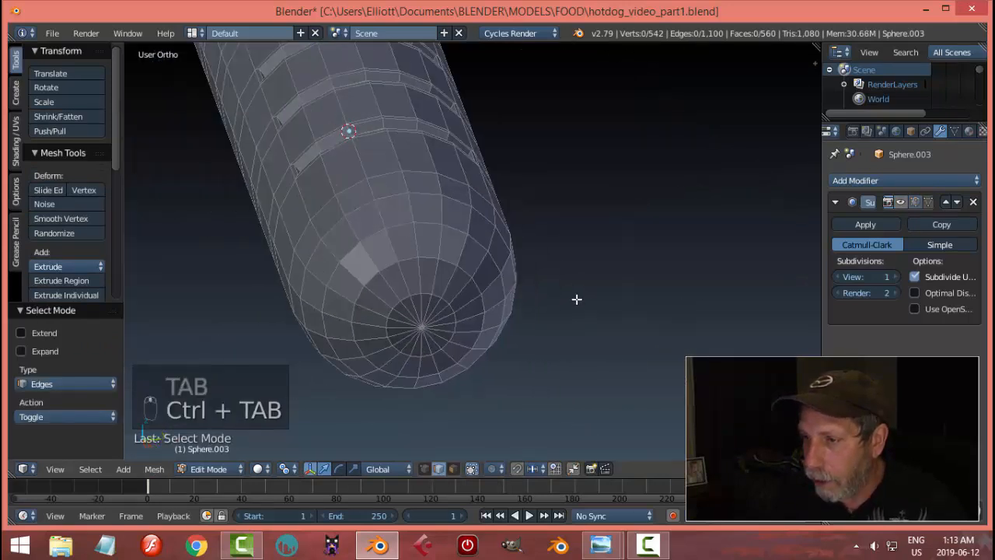
Select every second pair of radial edges around the +X end cap, leaving out the innermost ring touching the pole.
scroll(536, 302, "up", 2)
middle_click_drag(457, 304, 527, 224, "shift")
scroll(521, 233, "up", 2)
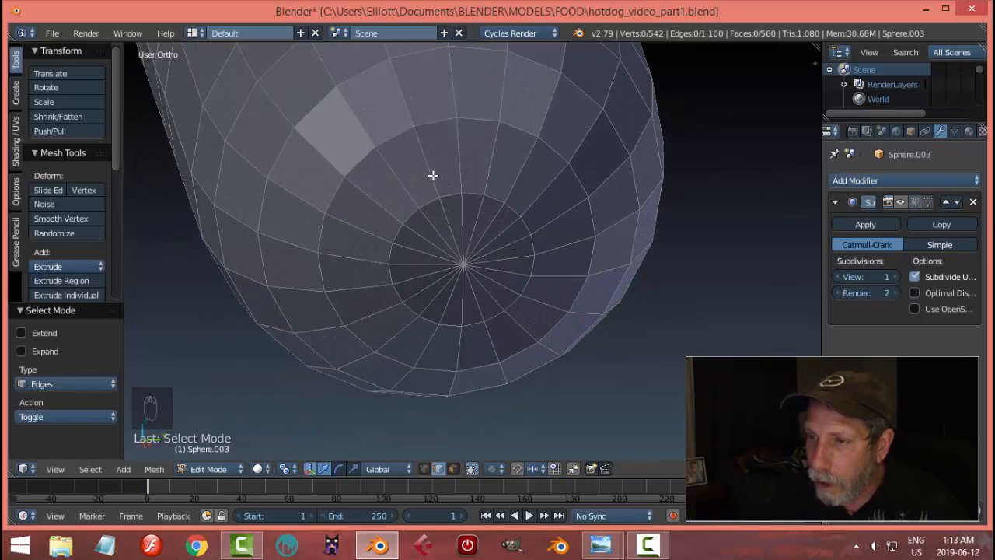
left_click(504, 92, "shift")
left_click(491, 156, "shift")
left_click(577, 130, "shift")
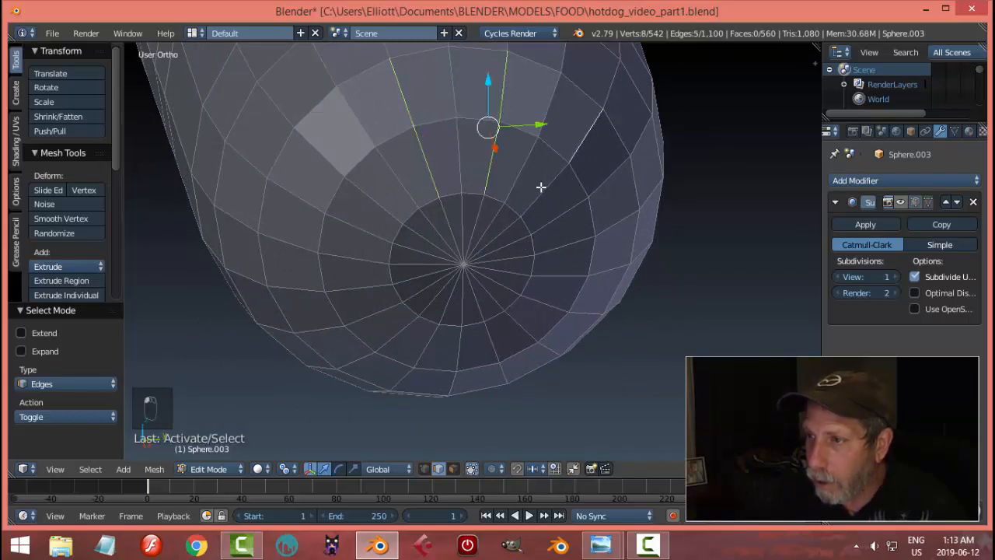
left_click(616, 228, "shift")
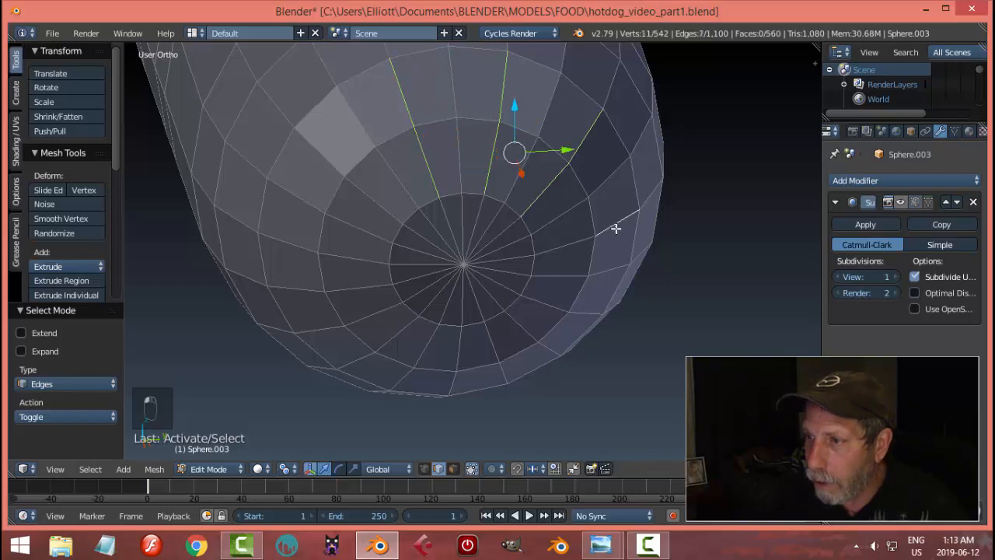
left_click(589, 313, "shift")
left_click(542, 303, "shift")
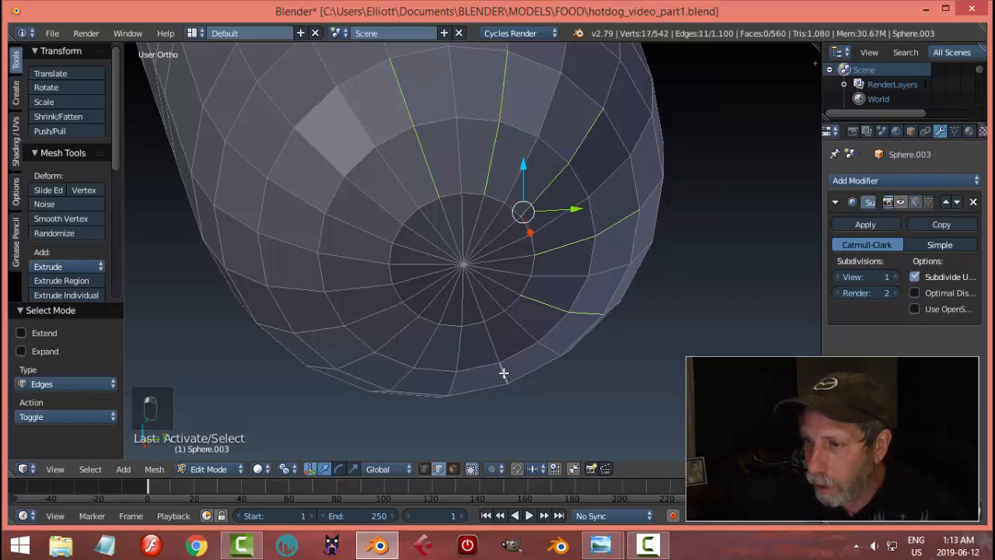
left_click(428, 340, "shift")
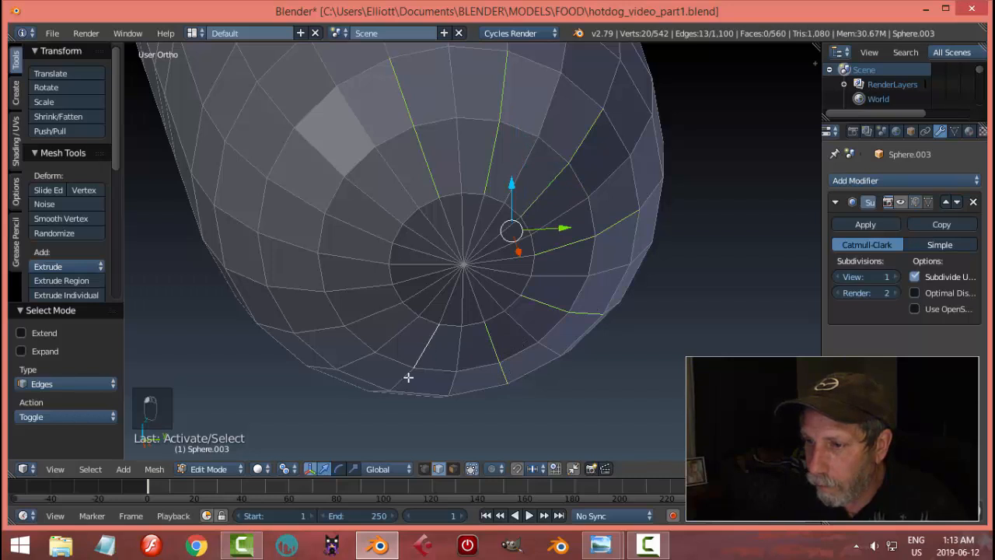
left_click(373, 316, "shift")
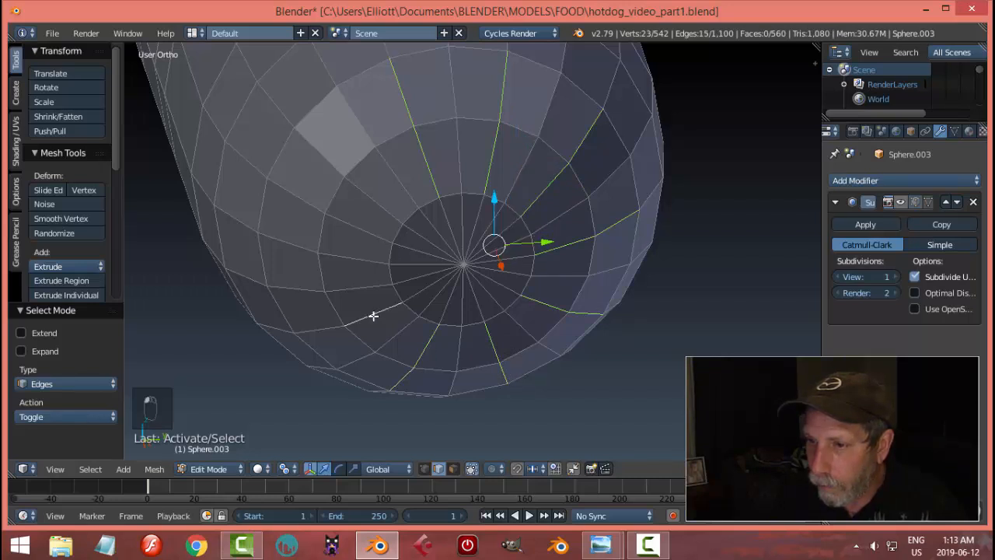
left_click(350, 256, "shift")
left_click(286, 246, "shift")
left_click(376, 192, "shift")
left_click(343, 166, "shift")
Move the selected edges outward about 0.005 plus another 0.001 along X, with the modifier's Edit Mode display turned on.
middle_click_drag(342, 166, 570, 237)
key("g")
key("x")
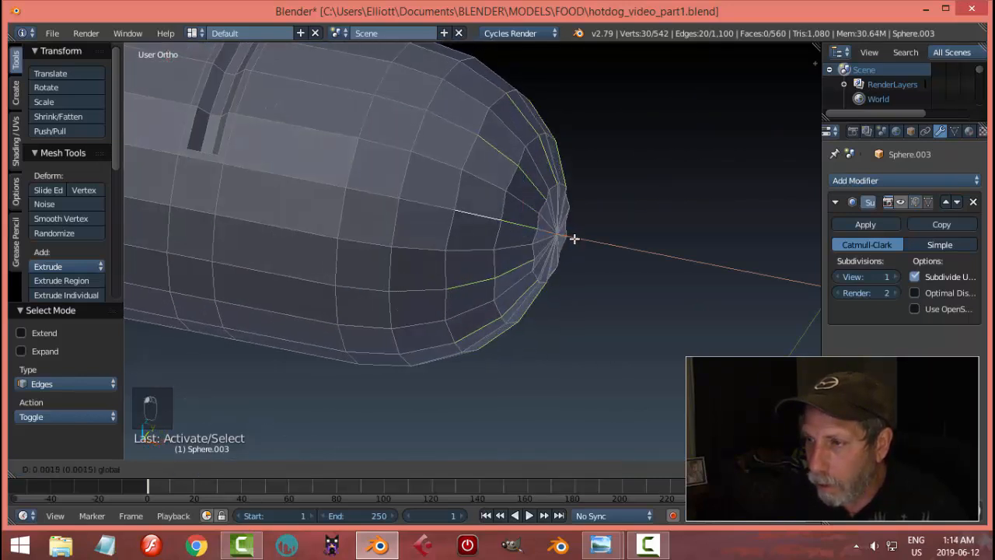
left_click(579, 245)
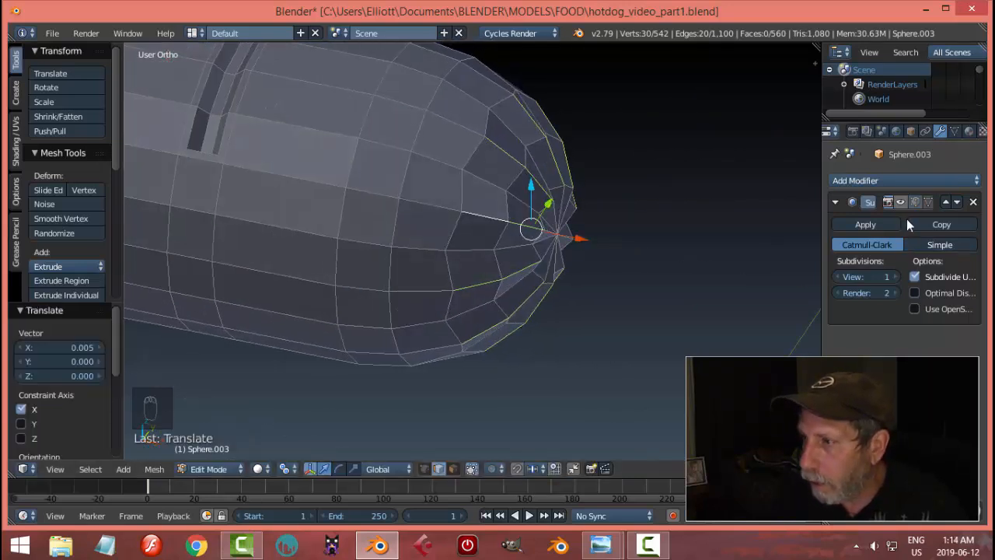
middle_click_drag(579, 245, 599, 264)
left_click_drag(537, 270, 540, 269)
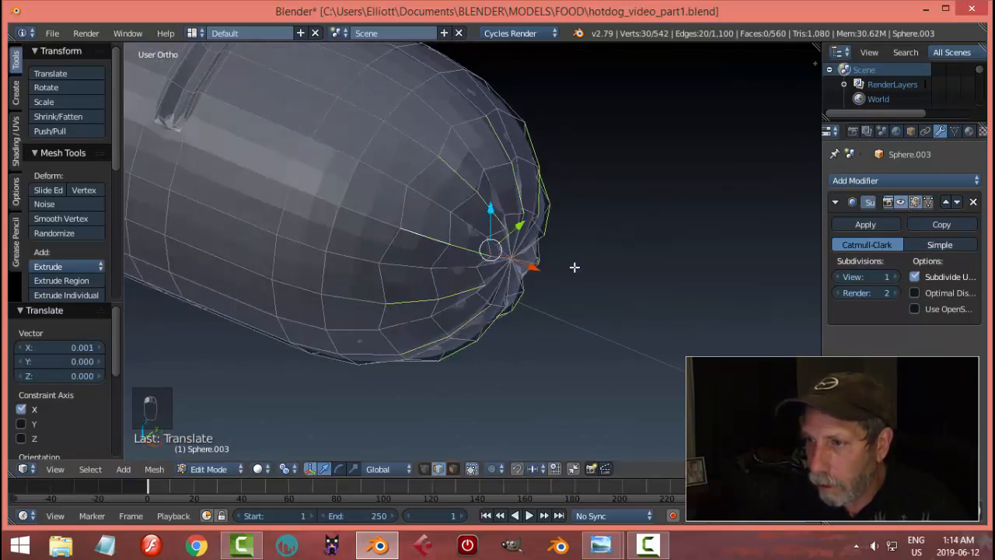
Return to Object Mode, apply smooth shading to the sausage and set the modifier's View subdivisions to 2.
key("Tab")
middle_click_drag(651, 265, 707, 252)
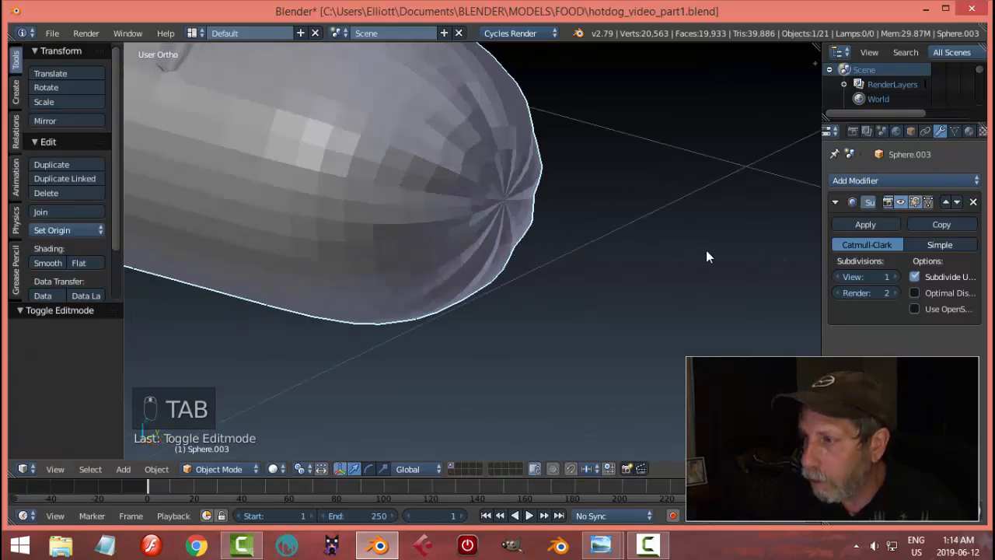
left_click(895, 276)
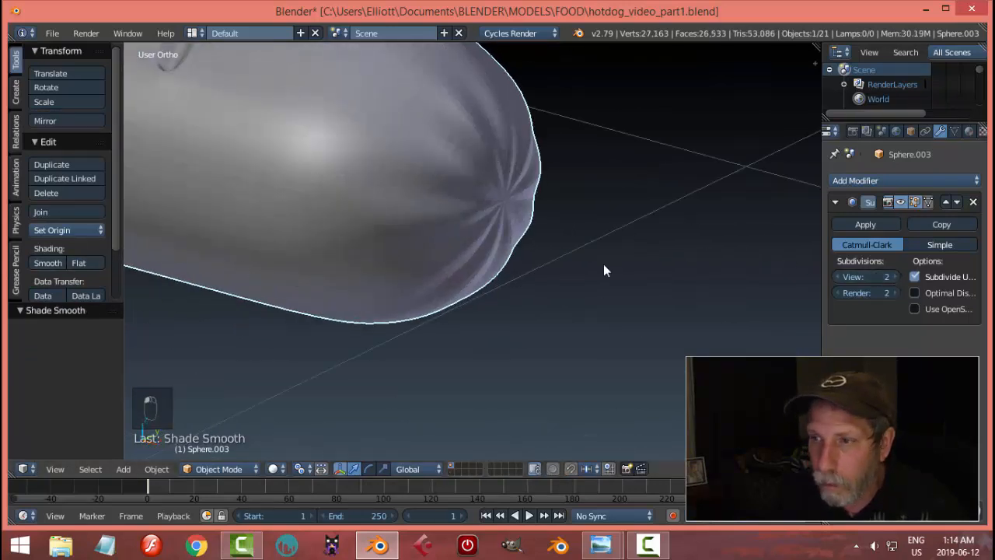
middle_click_drag(604, 270, 524, 261)
In Edit Mode, move the selected +X end edges another 0.003 or so along X, and return to Object Mode.
key("Tab")
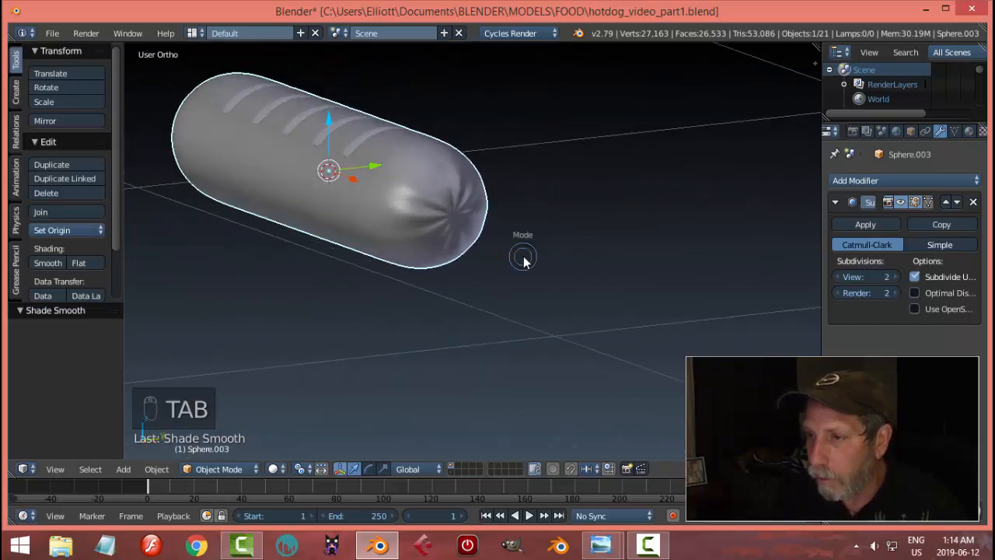
left_click(628, 257)
scroll(498, 238, "up", 3)
middle_click_drag(460, 207, 507, 229)
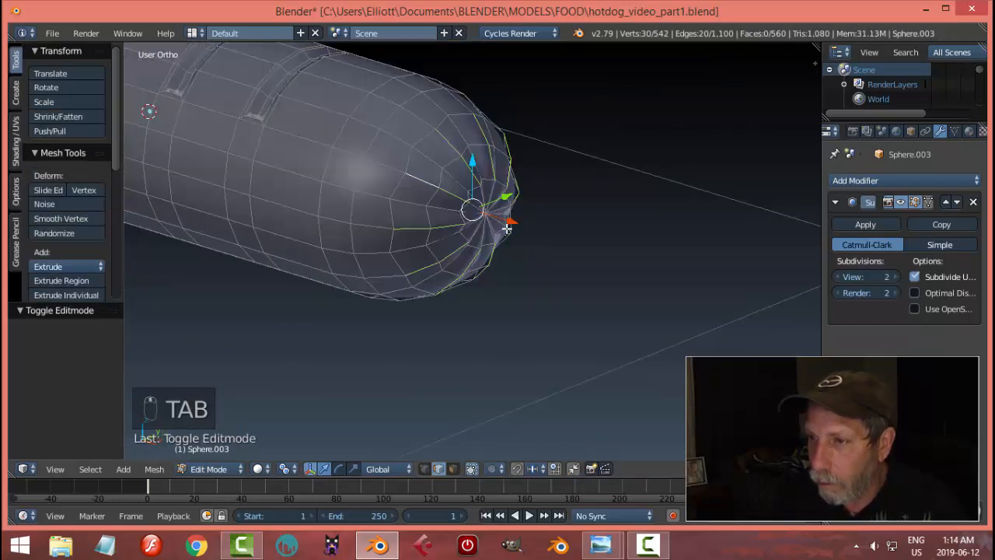
left_click(506, 222)
key("Tab")
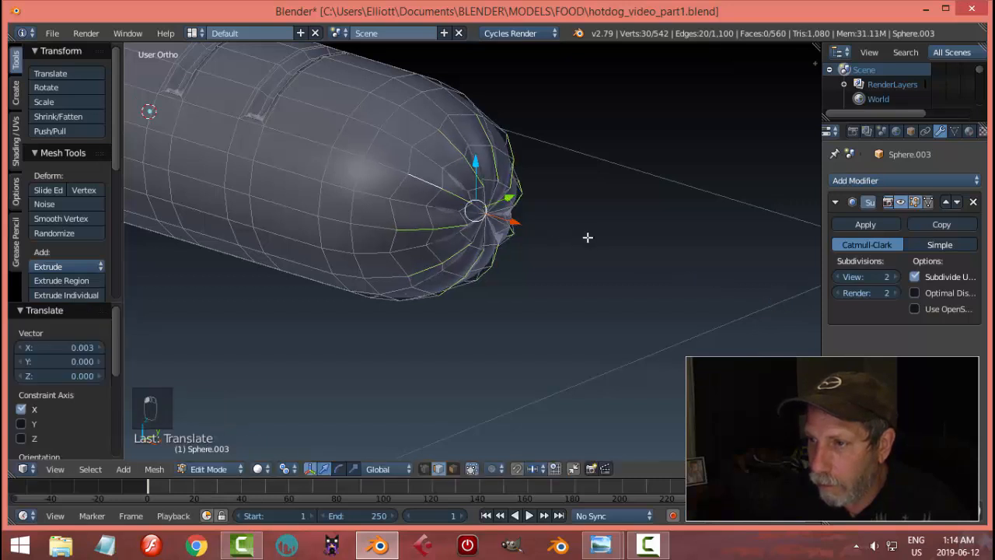
left_click(470, 244)
In Edit Mode, select every second pair of radial edges around the -X end cap, leaving out the ring touching the pole.
mouse_move(506, 265)
middle_mouse_down()
mouse_move(484, 205)
mouse_move(573, 220)
mouse_move(454, 237)
mouse_move(640, 220)
mouse_move(611, 247)
mouse_move(627, 233)
mouse_move(452, 274)
middle_mouse_up()
scroll(467, 268, "up", 4)
key("Tab")
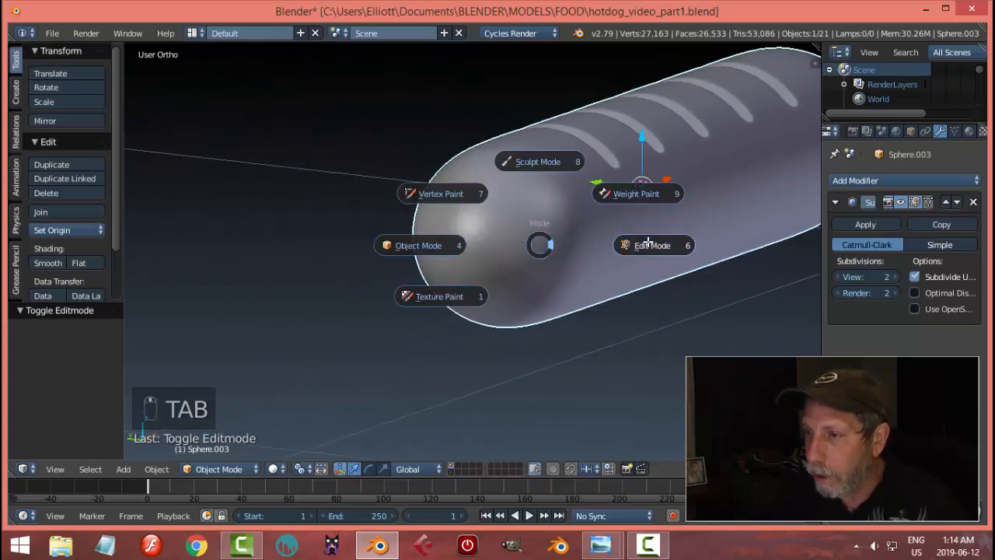
left_click(645, 244)
scroll(425, 264, "up", 2)
scroll(469, 240, "up", 2)
right_click(505, 167)
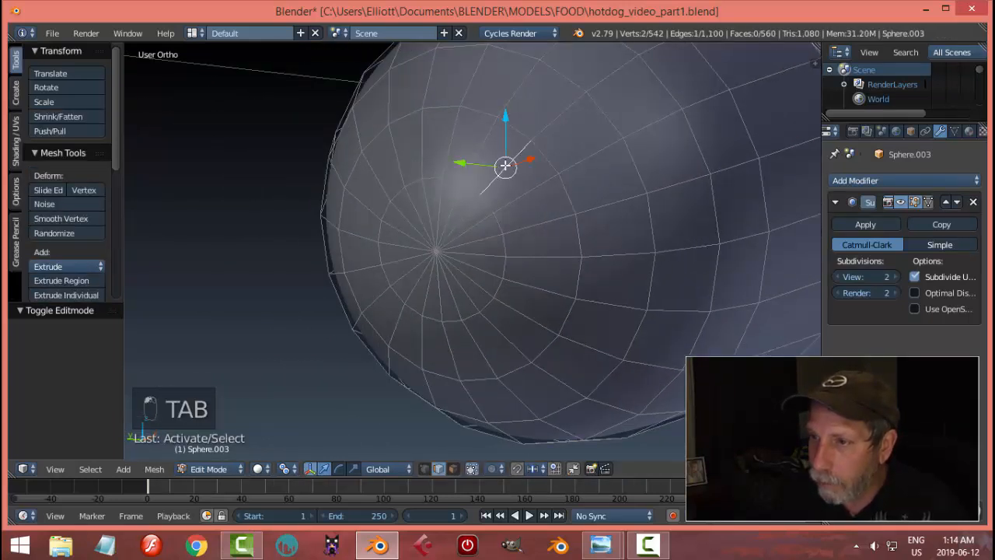
right_click(453, 134, "shift")
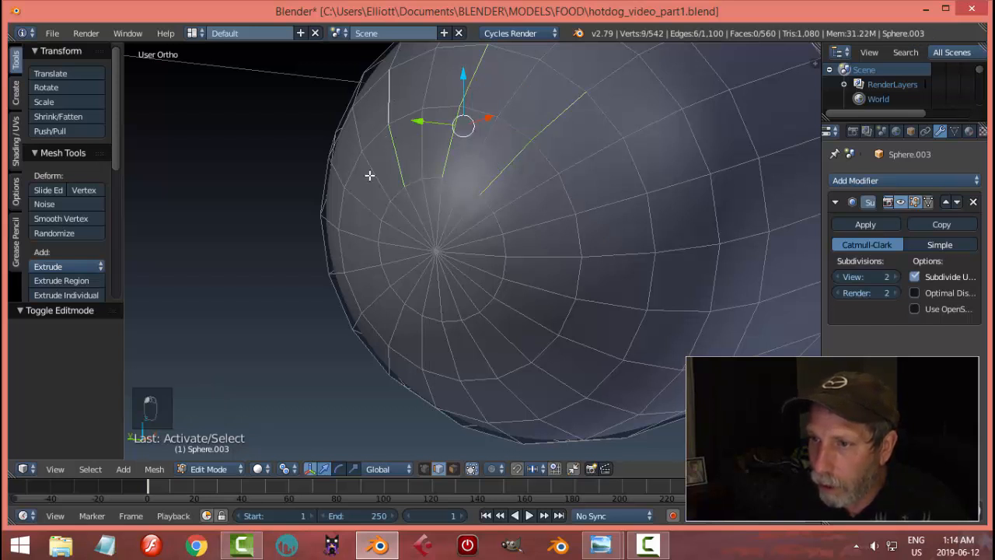
right_click(323, 171, "shift")
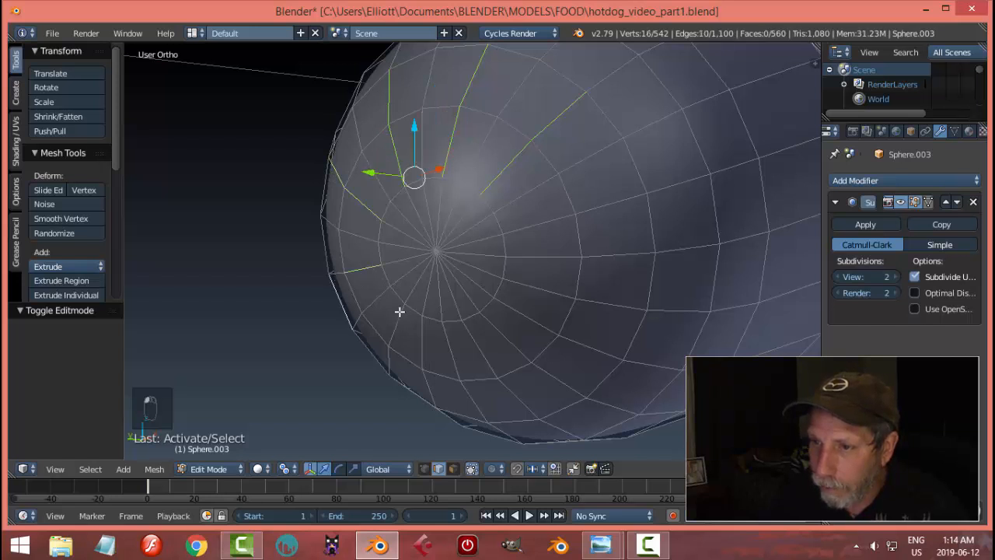
key("ctrl+z")
right_click(336, 274, "shift")
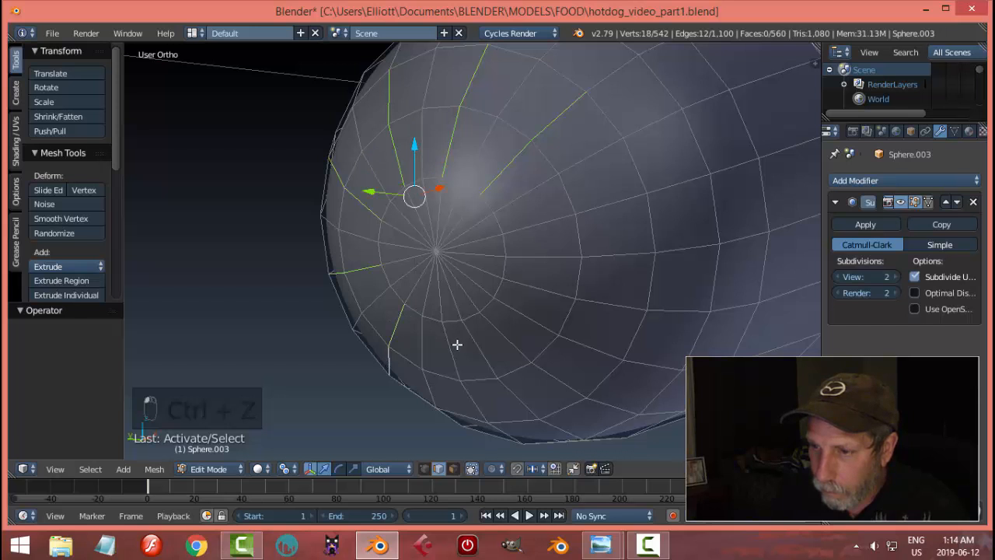
right_click(448, 345, "shift")
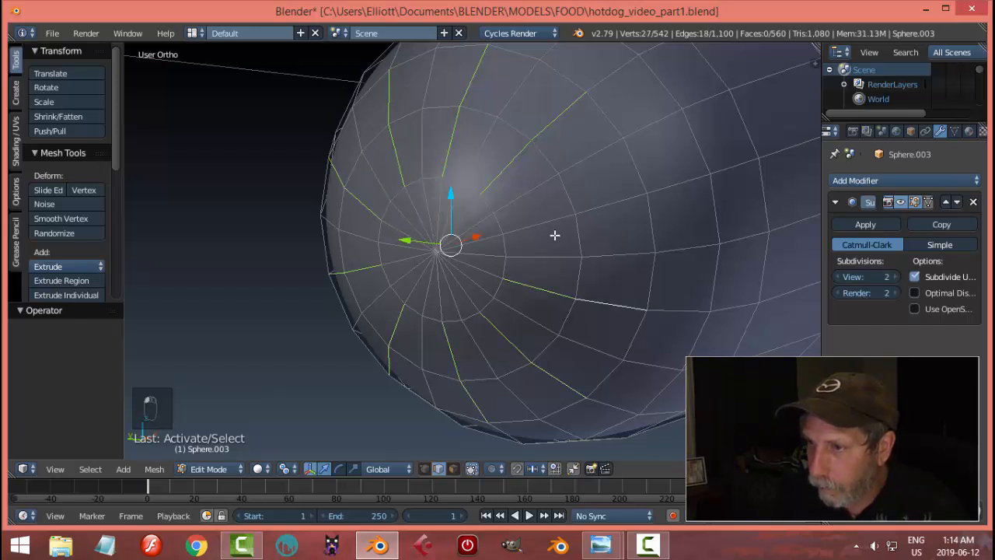
right_click(597, 209, "shift")
Move the selected -X end edges outward by about -0.012 along X to pucker the tip.
scroll(684, 266, "down", 1)
middle_click_drag(687, 268, 658, 285)
middle_click_drag(331, 372, 590, 269, "shift")
key("g")
key("x")
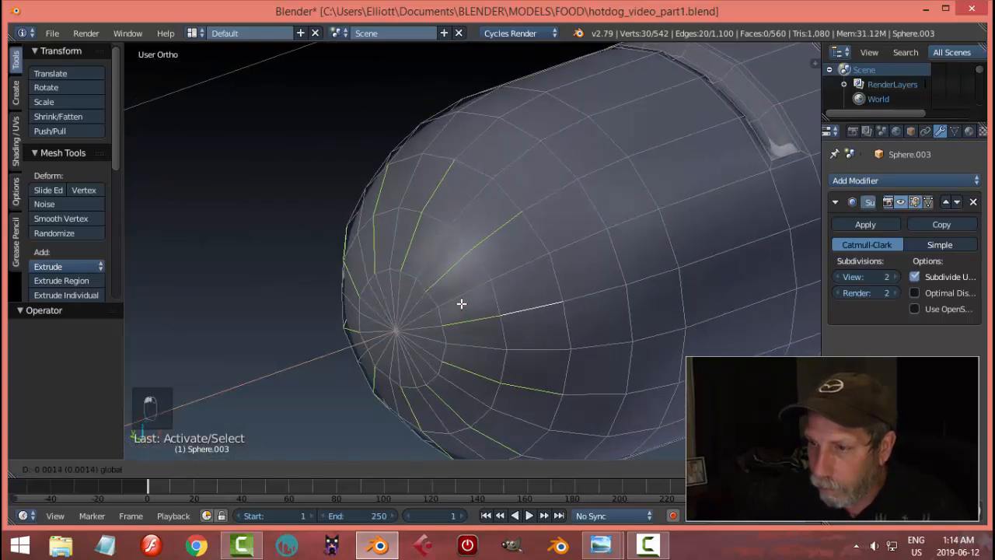
left_click(509, 307)
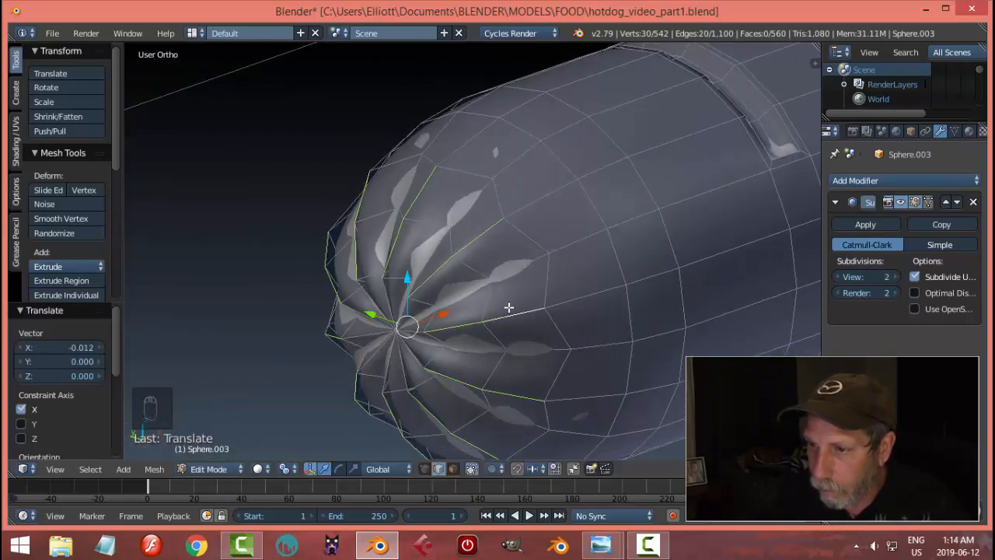
Return to Object Mode, deselect everything and check the sausage's slits and puckered ends.
key("Tab")
scroll(614, 292, "down", 3)
key("a")
key("a")
middle_click_drag(621, 297, 579, 311)
middle_click_drag(474, 345, 446, 317)
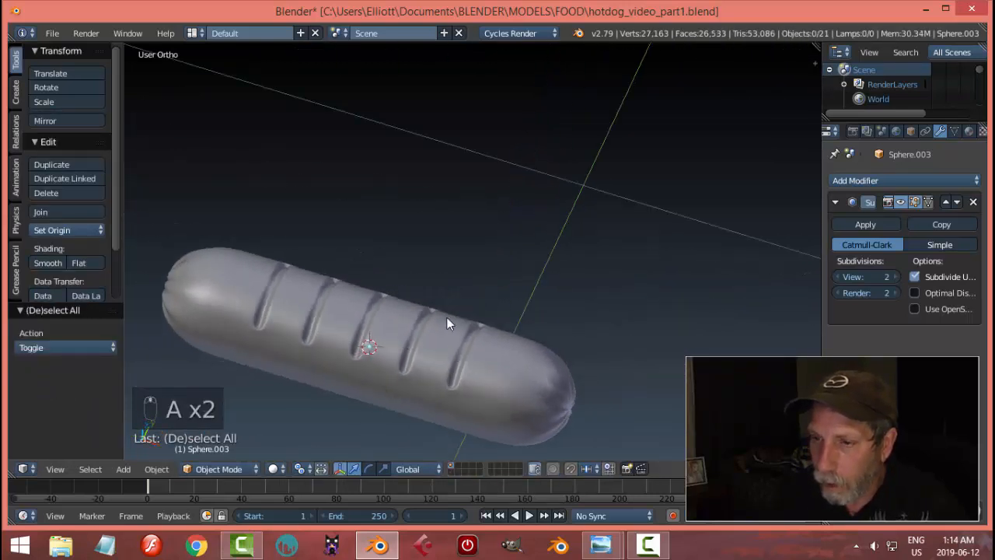
scroll(447, 316, "up", 4)
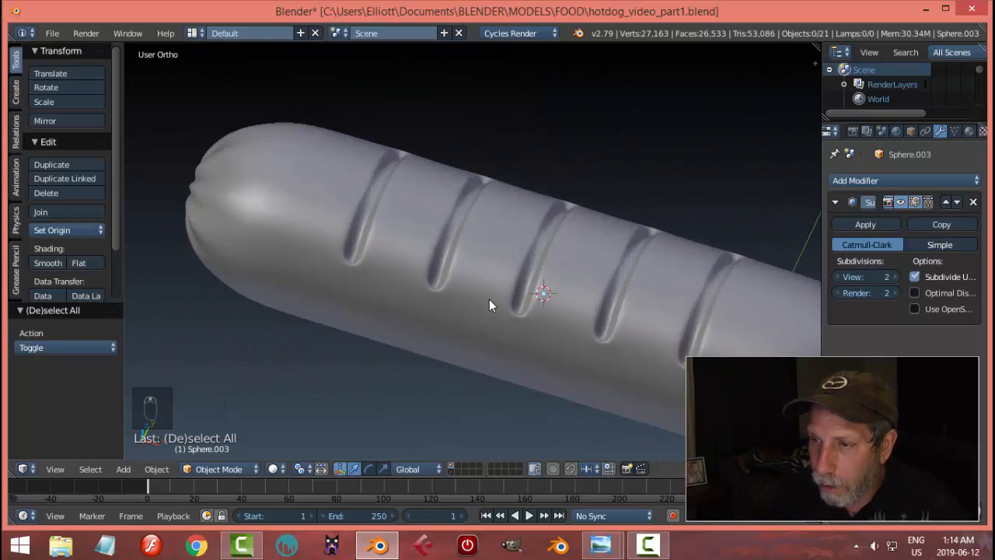
Unhide all hidden objects, deselect everything and check the sausage on the barbecue grill.
scroll(492, 299, "down", 4)
middle_click_drag(567, 299, 528, 255)
scroll(548, 231, "down", 3)
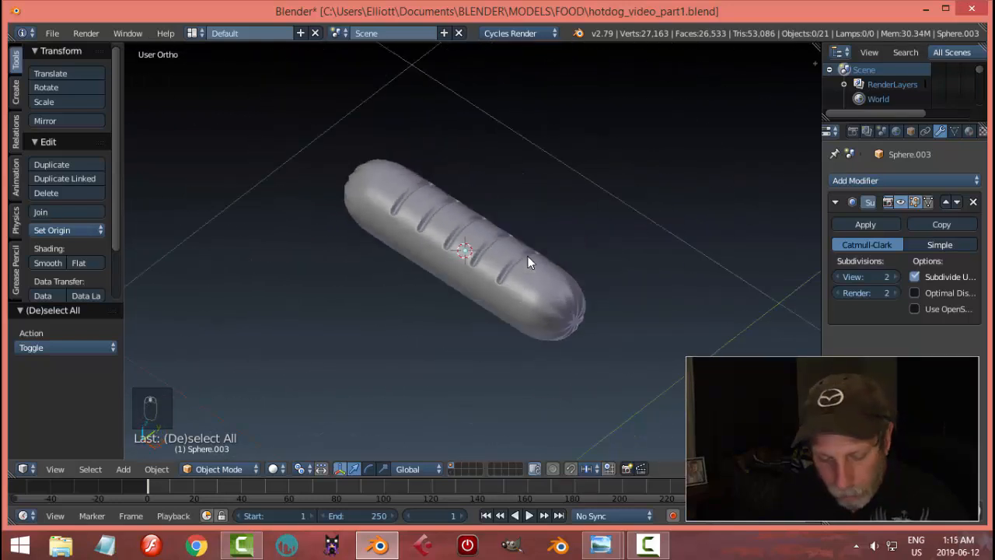
key("alt+h")
key("a")
scroll(529, 262, "down", 3)
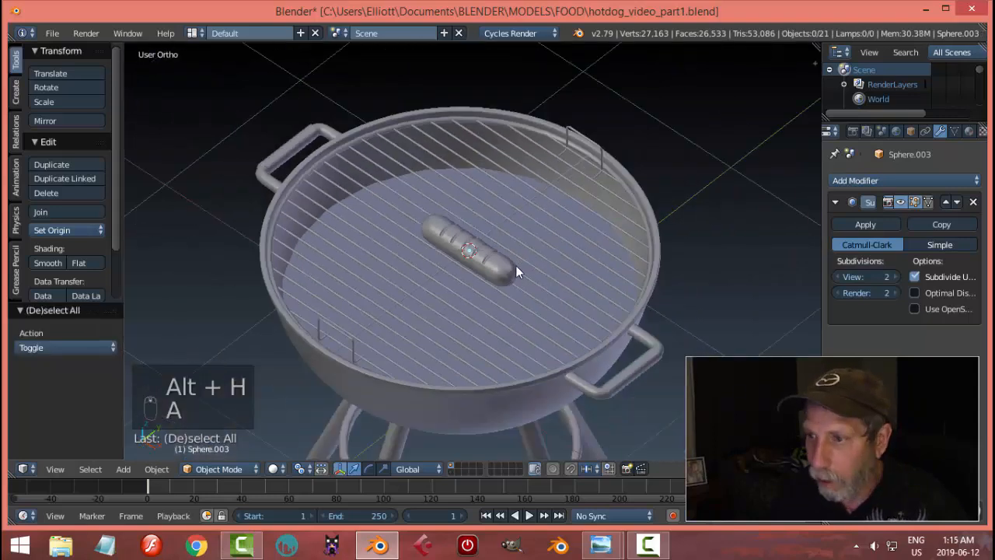
middle_click_drag(516, 264, 513, 246)
scroll(595, 236, "up", 2)
middle_click_drag(594, 230, 552, 260)
scroll(551, 261, "up", 3)
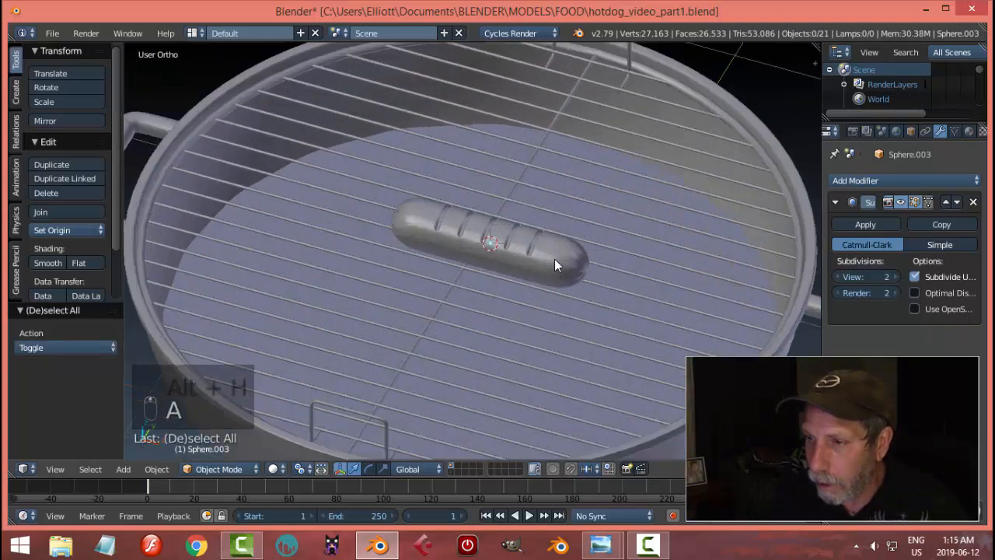
Adjust the sausage's length by scaling it along X and deselect everything.
right_click(554, 259)
scroll(604, 293, "up", 2)
key("s")
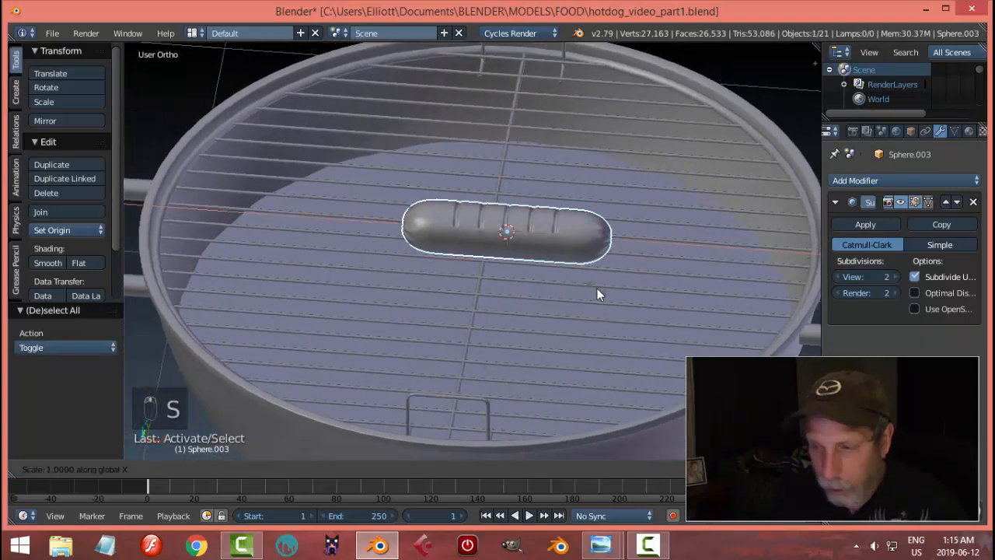
left_click(603, 296)
key("a")
scroll(603, 291, "down", 4)
middle_click_drag(608, 277, 484, 265)
Move the sausage about -0.523 along Y, off the centre of the grill.
right_click(458, 277)
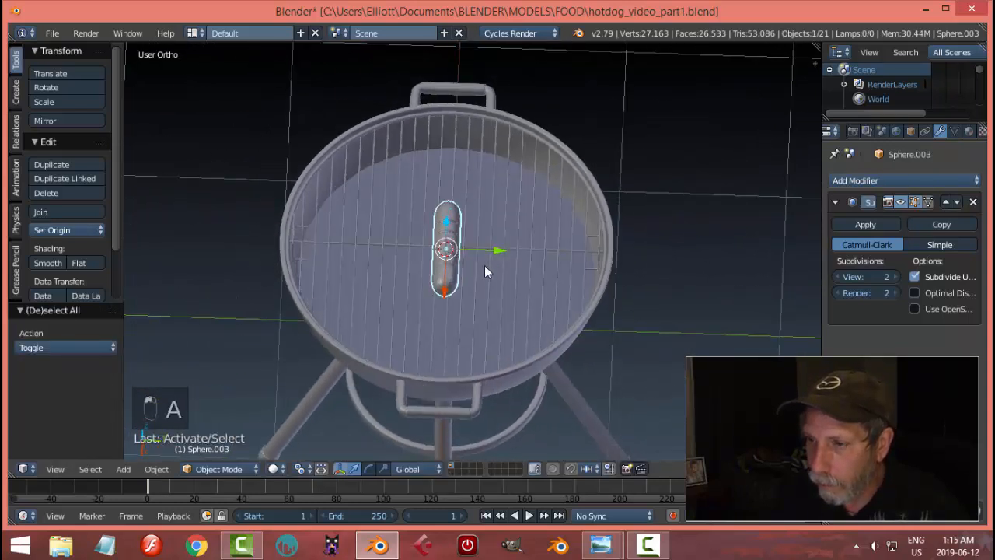
left_click_drag(497, 251, 411, 256)
middle_click_drag(537, 287, 574, 248)
scroll(533, 180, "up", 4)
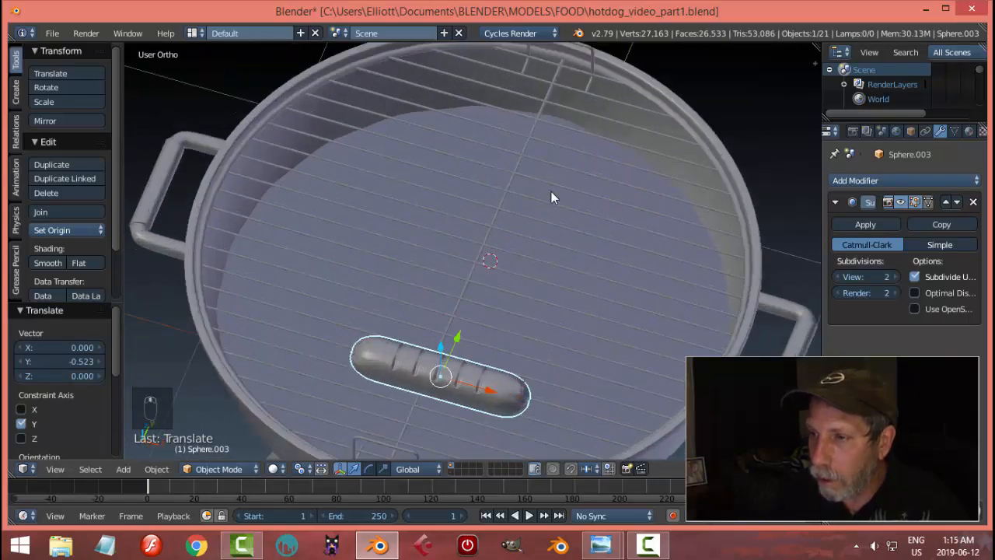
middle_click_drag(555, 170, 531, 295, "shift")
scroll(532, 295, "up", 2)
scroll(564, 348, "down", 6)
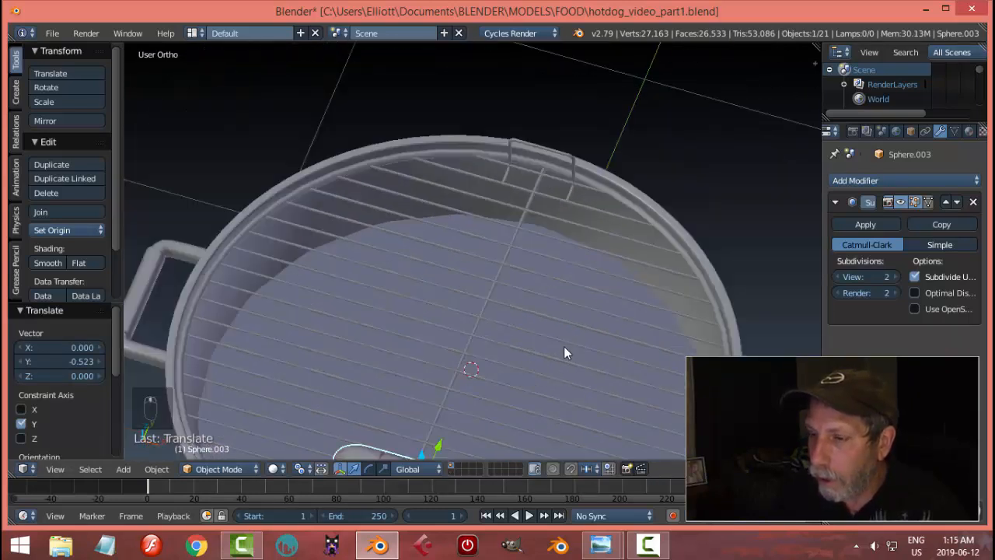
middle_click_drag(551, 355, 586, 343)
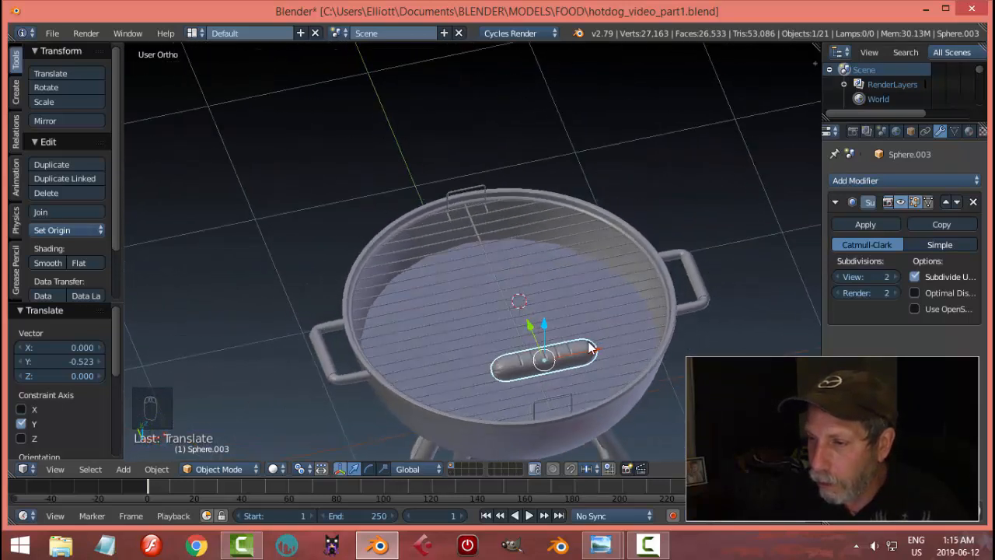
scroll(586, 345, "up", 1)
scroll(586, 347, "down", 3)
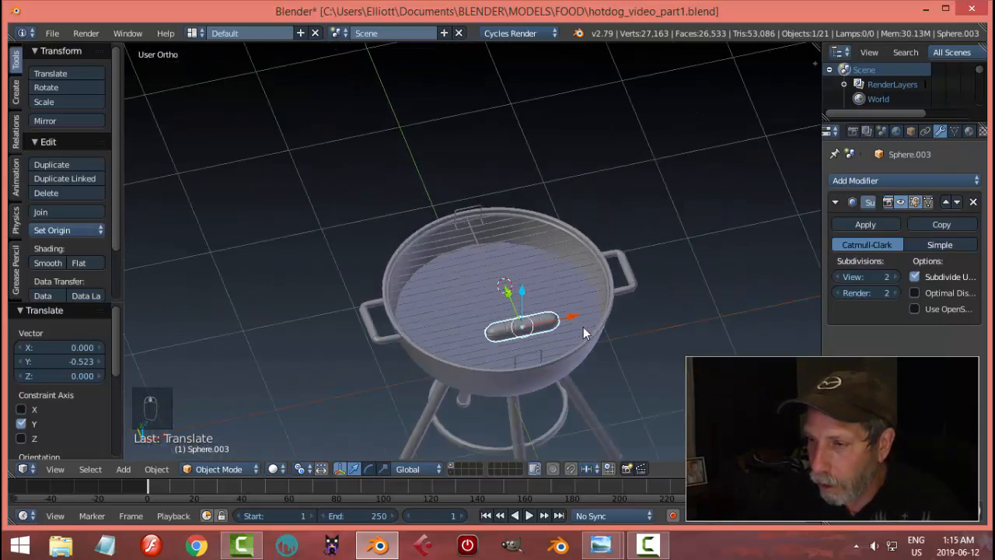
middle_click_drag(605, 312, 453, 309)
Duplicate the sausage three times along Y across the grill, rotate the last copy slightly about Z, and deselect everything.
key("shift+d")
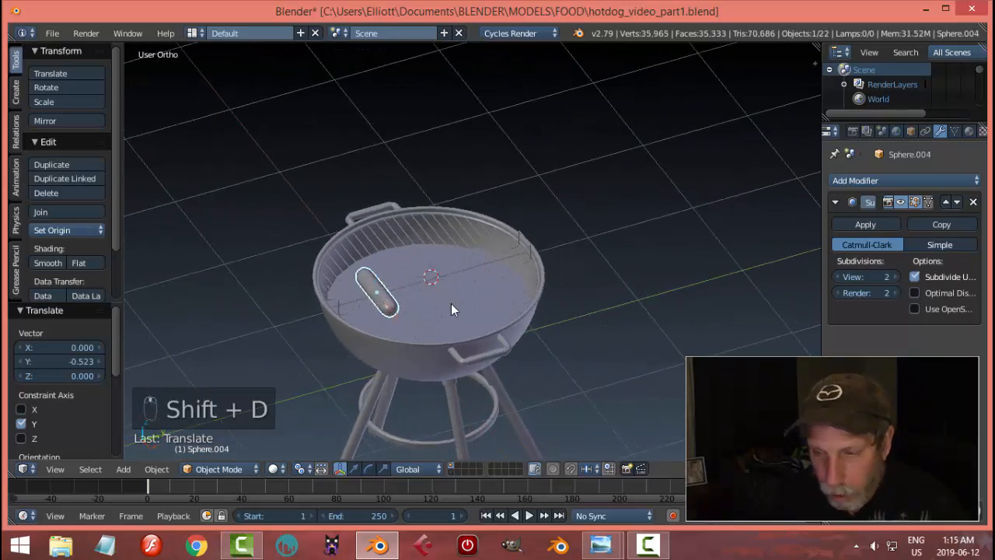
left_click(476, 277)
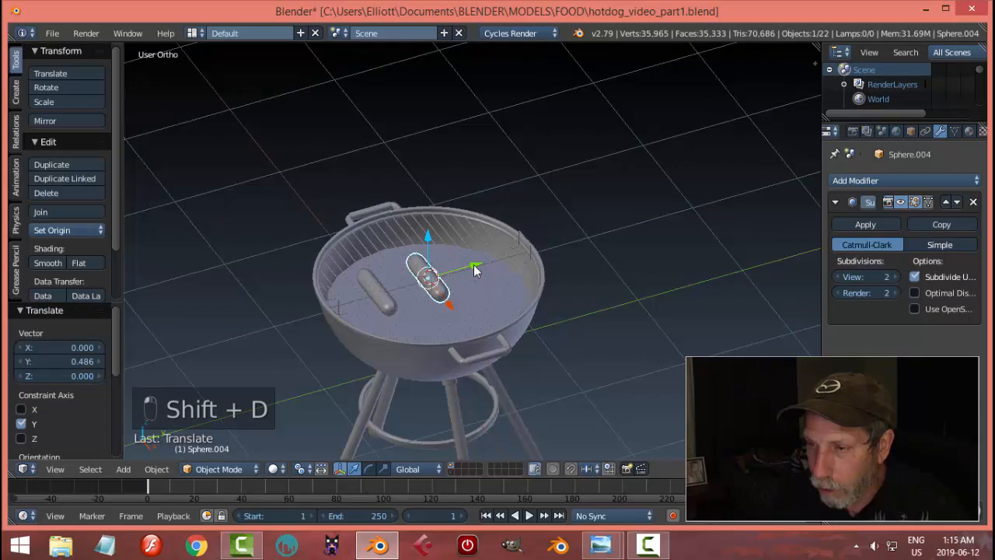
key("shift+d")
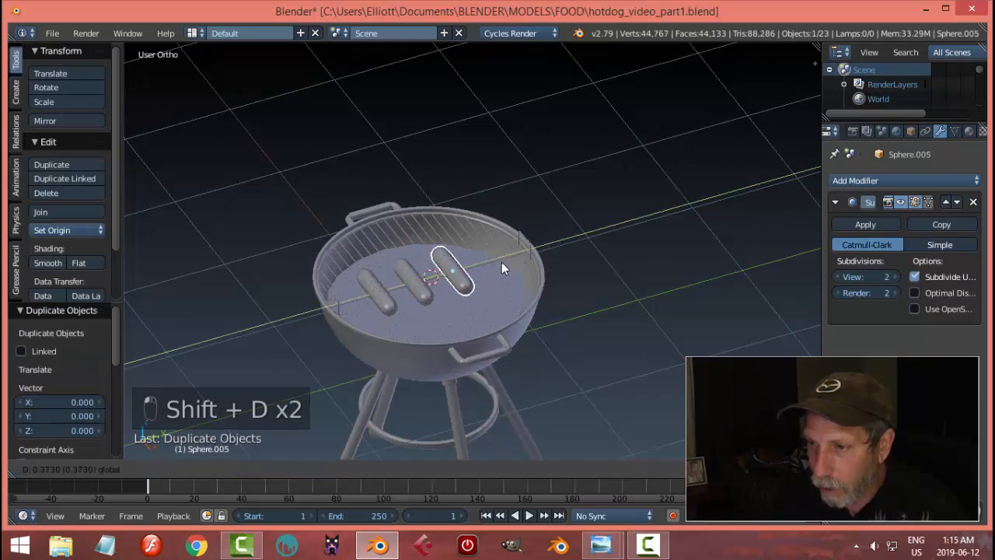
left_click(503, 264)
key("shift+d")
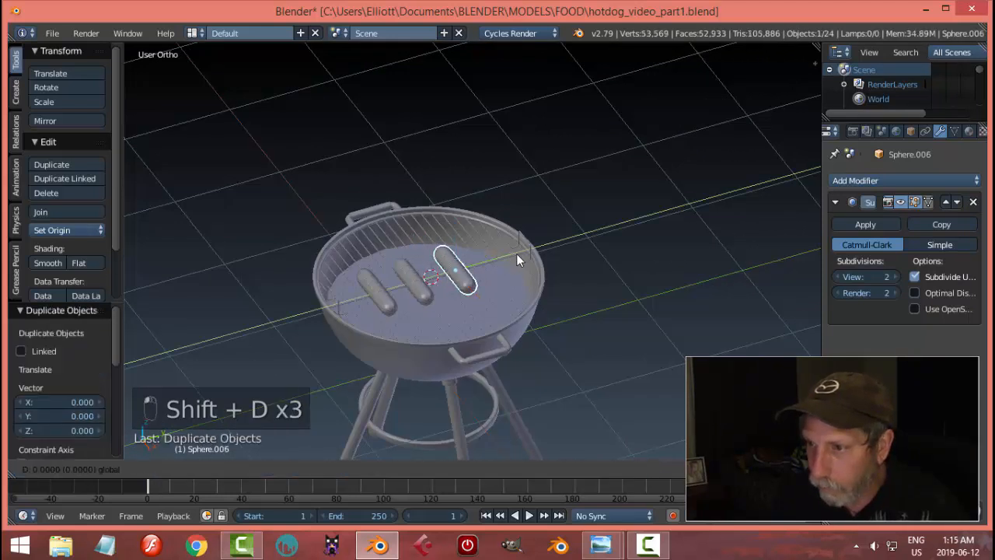
left_click(625, 263)
key("r")
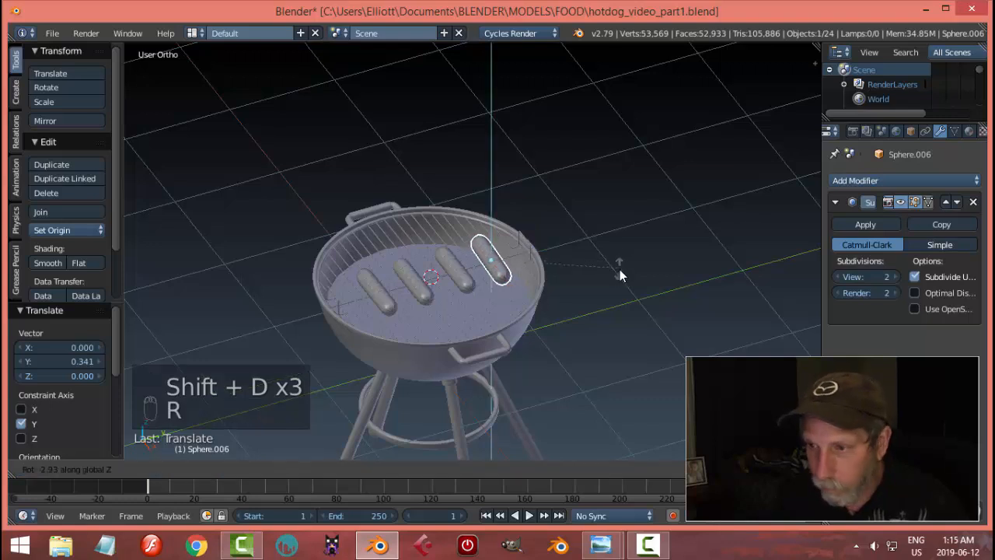
left_click(598, 286)
middle_click_drag(599, 287, 542, 304)
key("a")
scroll(622, 354, "up", 2)
scroll(615, 350, "up", 2)
scroll(542, 303, "down", 3)
Delete the three duplicated sausages, keeping only the original.
right_click(540, 268)
key("x")
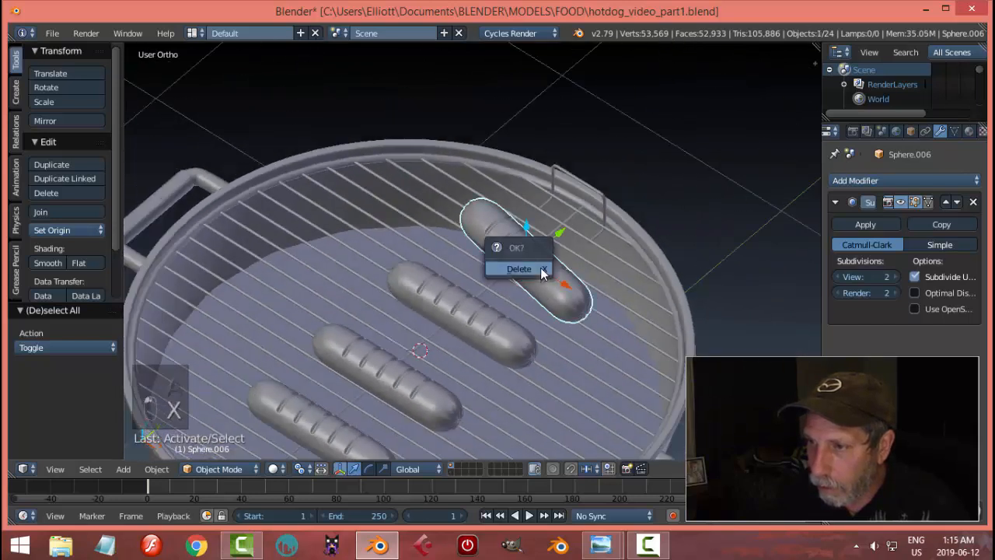
left_click(540, 267)
right_click(490, 310)
key("x")
left_click(490, 310)
right_click(388, 374)
key("x")
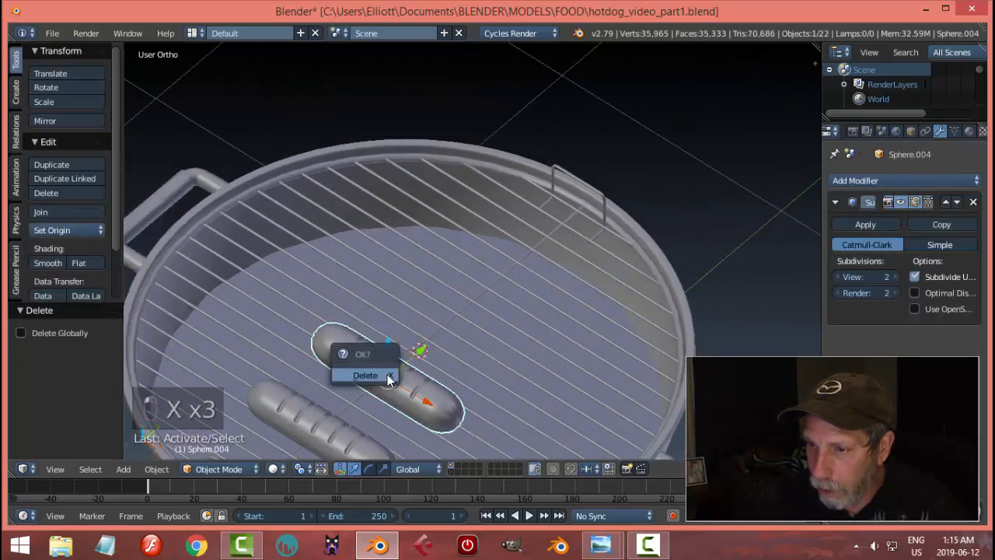
left_click(389, 376)
Hide everything except the sausage and snap the 3D cursor to it.
right_click(311, 412)
middle_click_drag(311, 412, 486, 238)
middle_click_drag(514, 287, 559, 257)
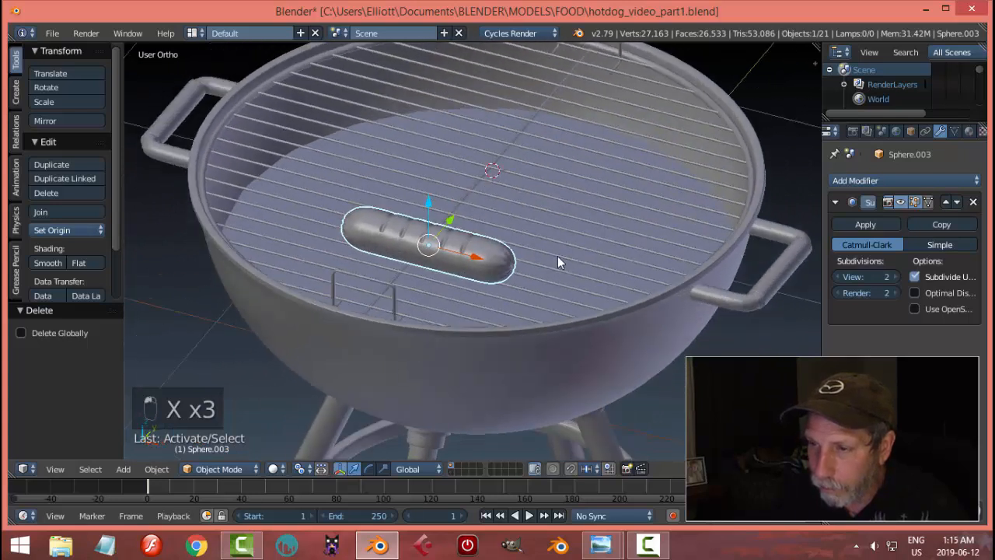
key("shift+h")
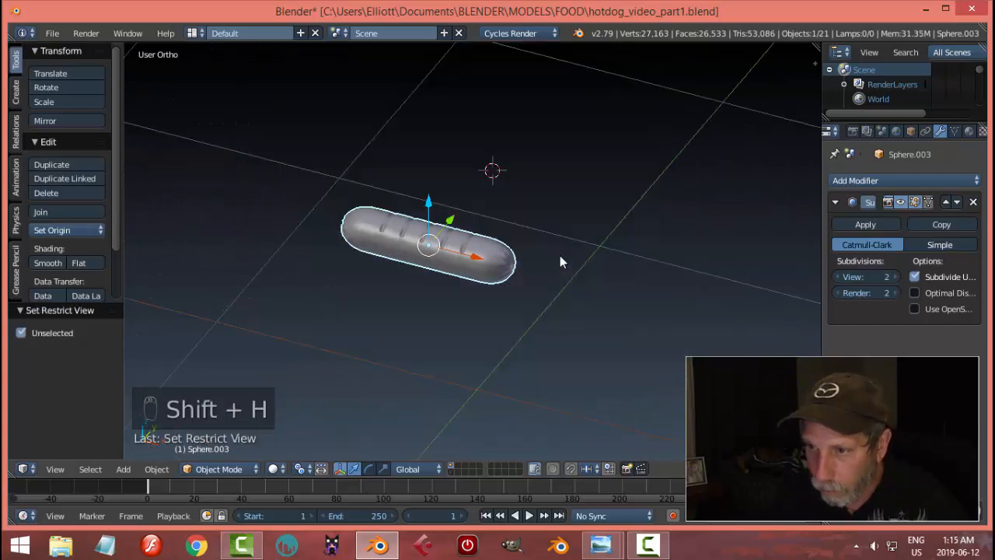
key("shift+s")
left_click(561, 260)
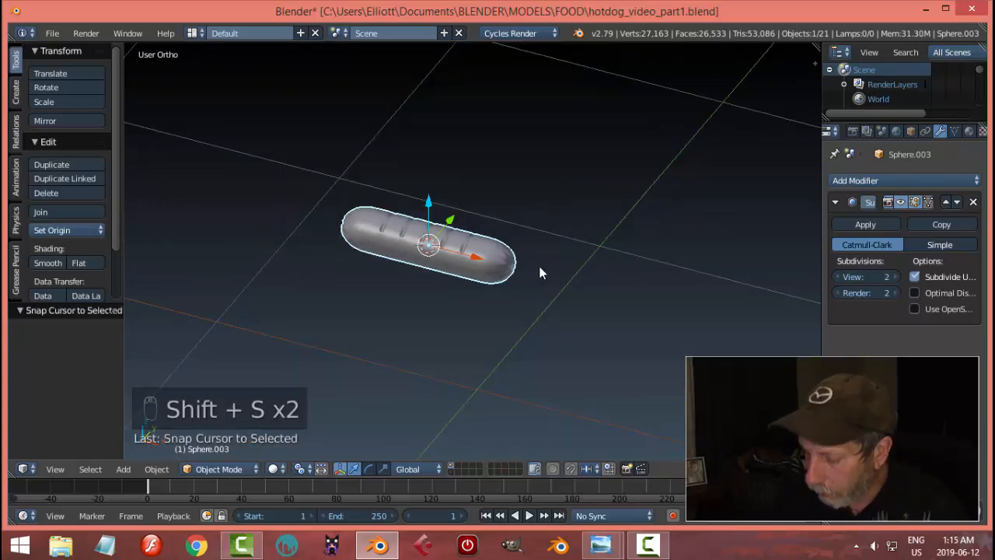
key("KP_Decimal")
scroll(537, 269, "down", 2)
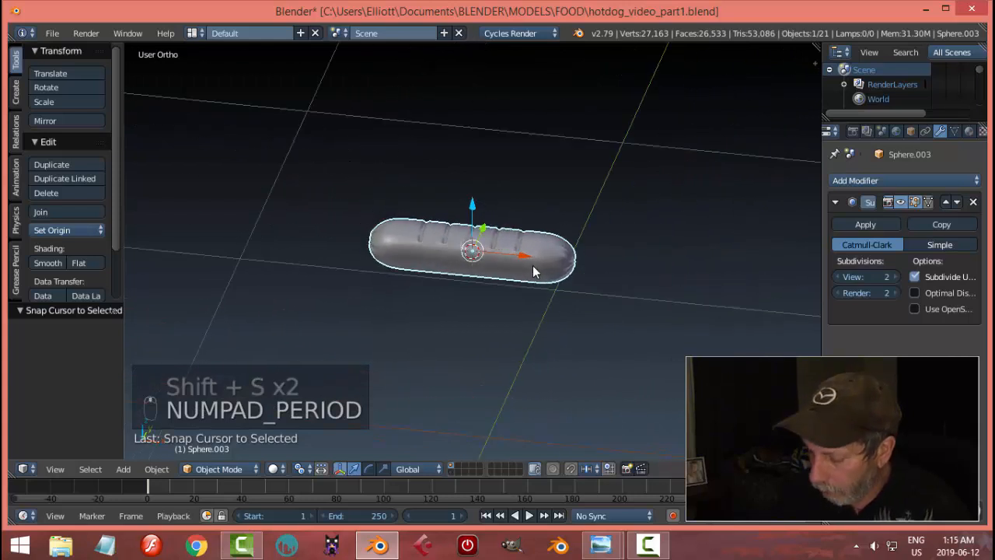
key("KP_1")
scroll(576, 261, "up", 4)
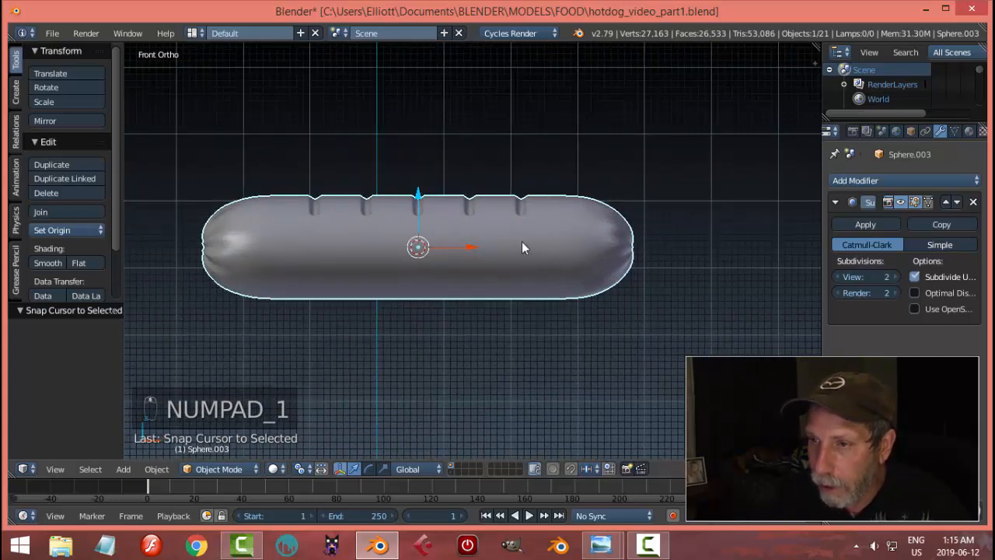
Add a lattice at the sausage's centre and scale it uniformly by about 0.449.
middle_click_drag(522, 247, 471, 289)
key("shift+a")
mouse_move(465, 284)
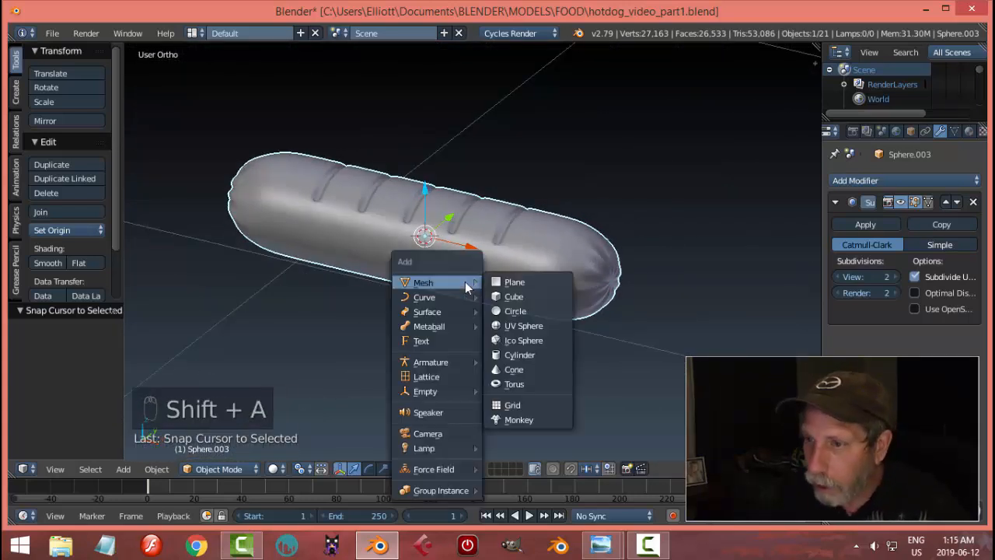
left_click(426, 377)
scroll(541, 286, "down", 3)
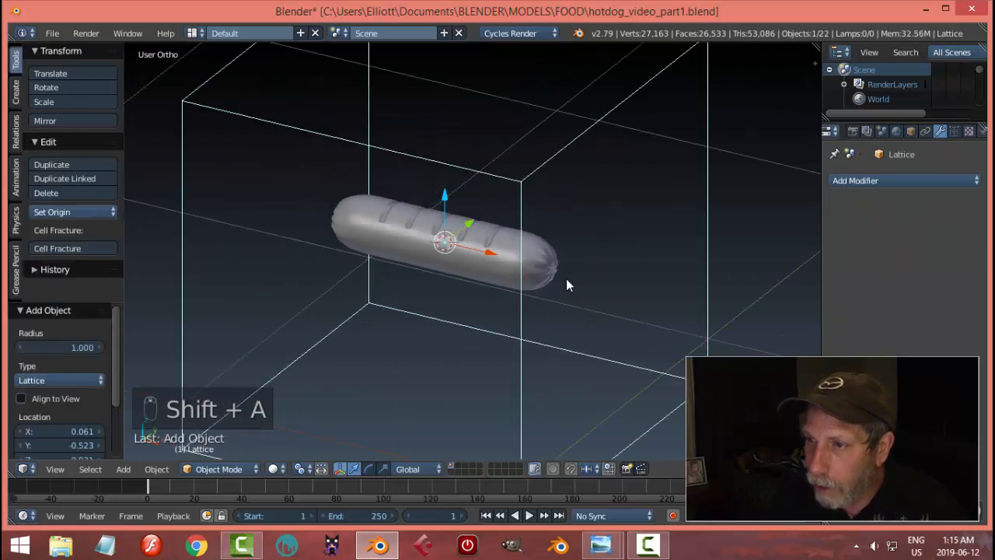
scroll(566, 280, "down", 7)
middle_click_drag(570, 273, 553, 288)
scroll(594, 250, "up", 5)
key("s")
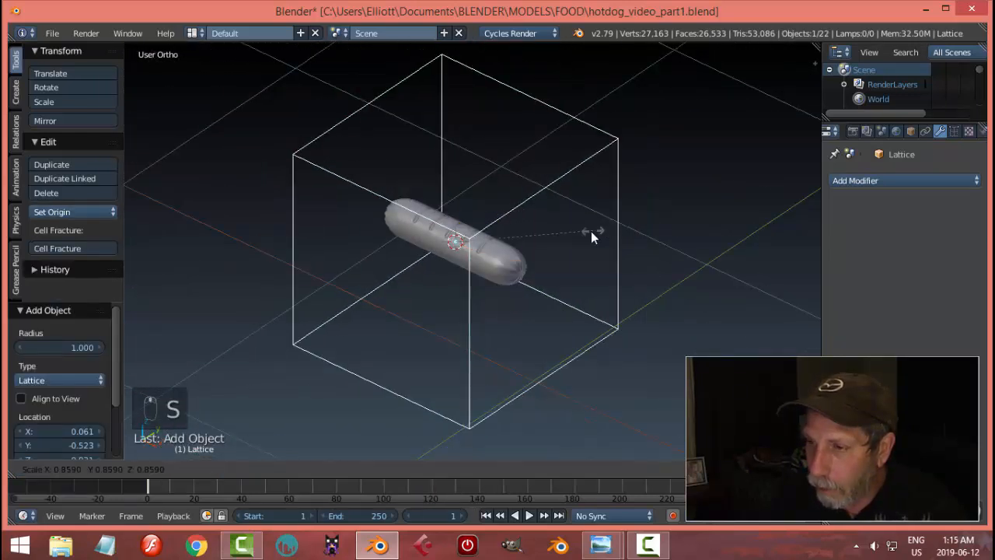
left_click(528, 252)
middle_click_drag(528, 251, 594, 210)
Scale the lattice by about 0.307 along Z and 0.361 along Y to fit the sausage's thickness.
key("s")
key("z")
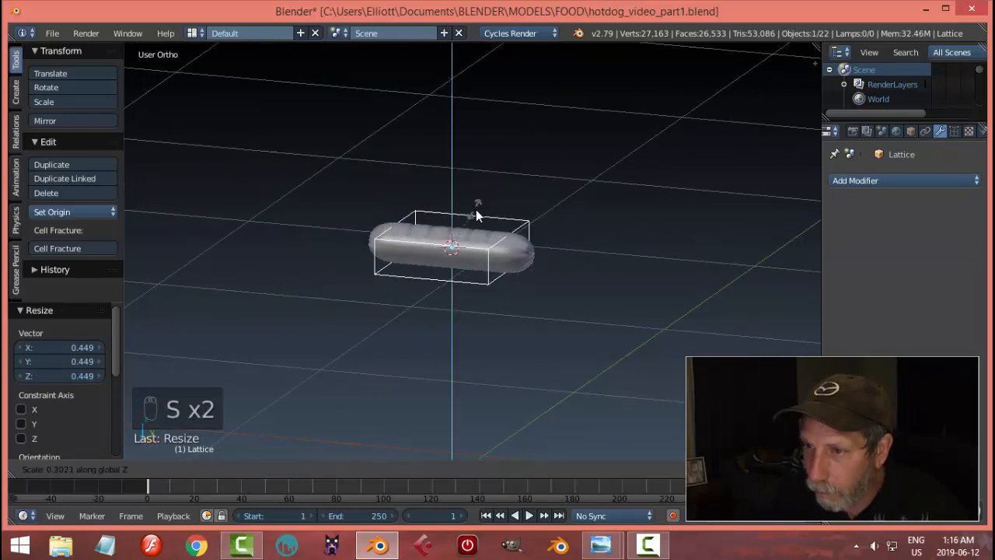
left_click(483, 216)
middle_click_drag(482, 217, 523, 249)
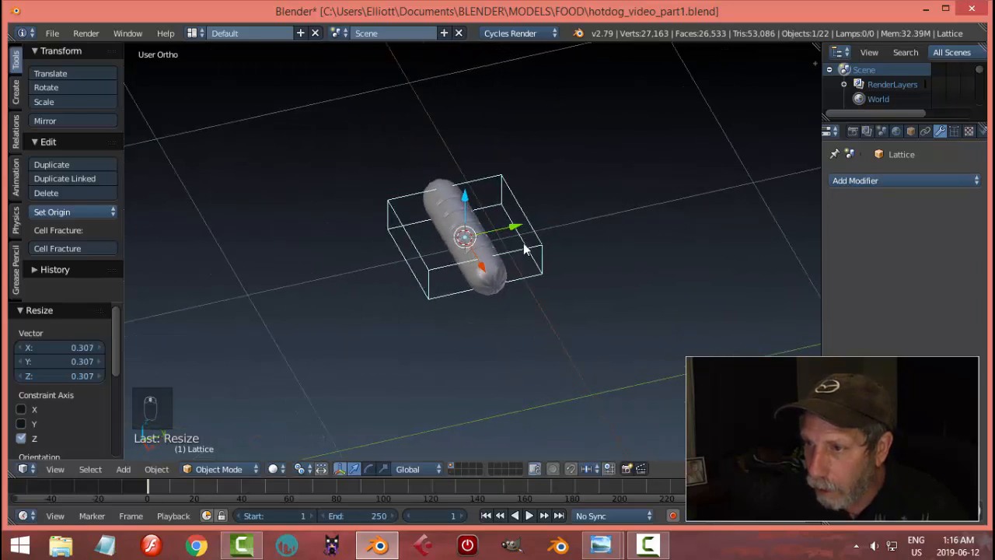
key("s")
key("y")
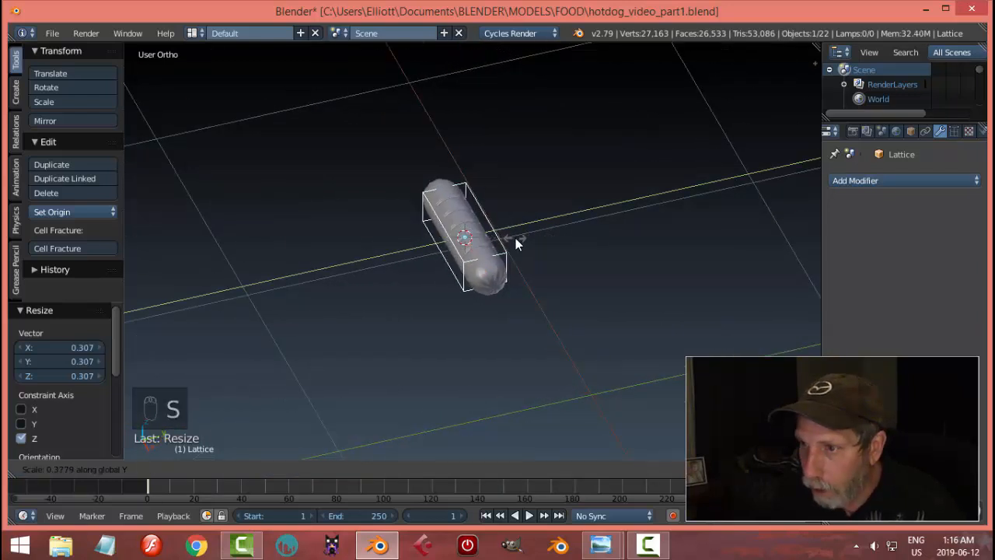
left_click(514, 239)
Scale the lattice by about 1.393 along X so that it encloses the sausage's full length.
middle_click_drag(548, 225, 593, 232)
scroll(596, 233, "up", 4)
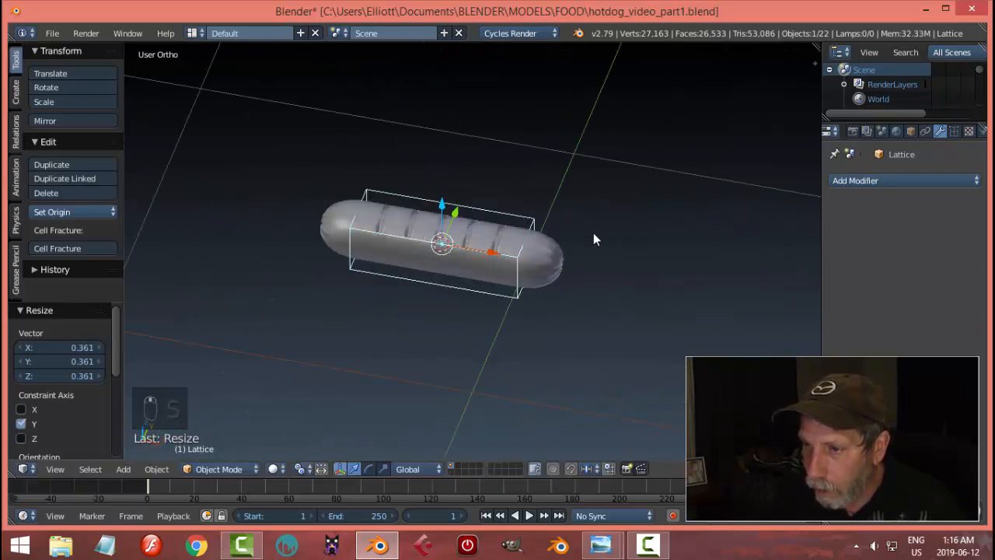
key("s")
key("x")
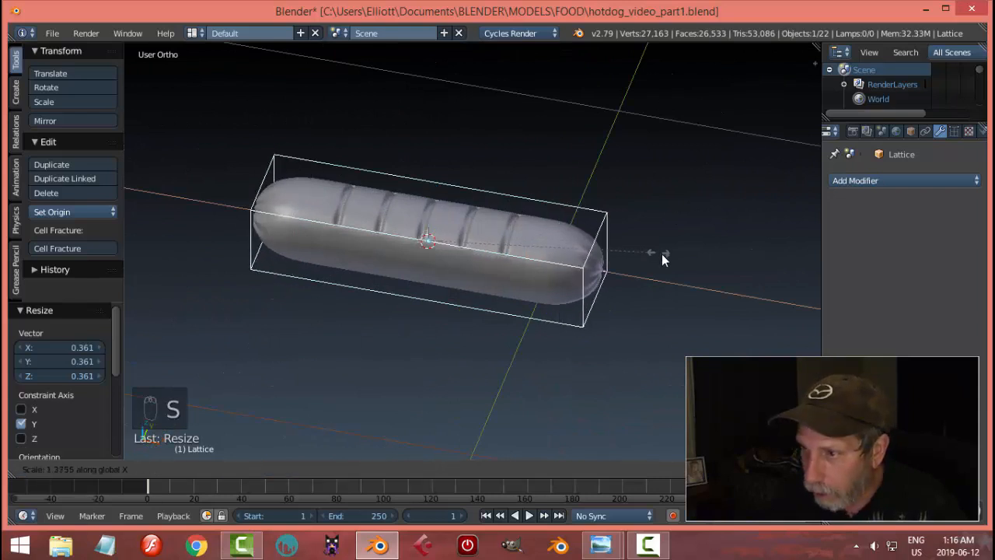
left_click(663, 255)
middle_click_drag(615, 229, 583, 245)
Set the lattice's U resolution to 5 and deselect everything.
left_click(955, 130)
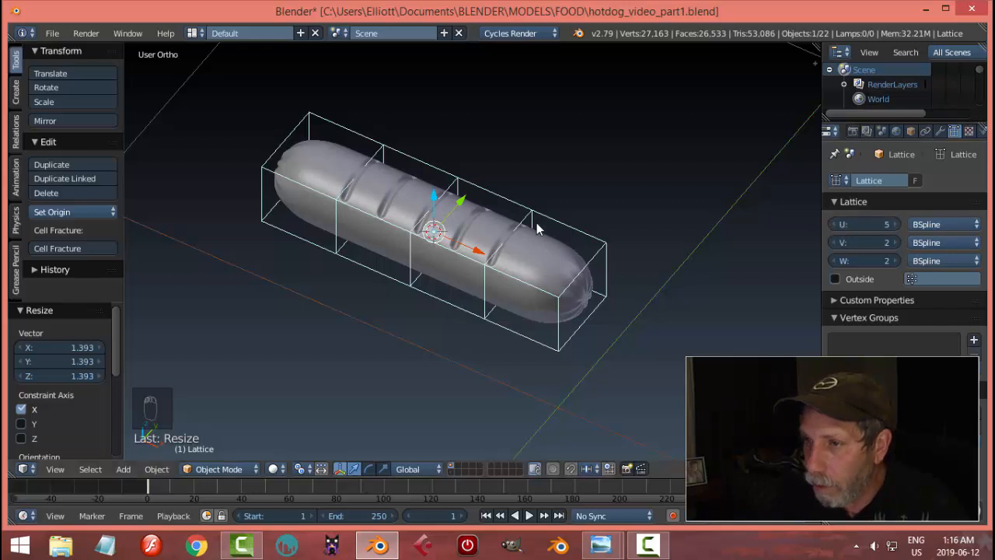
key("a")
middle_click_drag(566, 213, 478, 179)
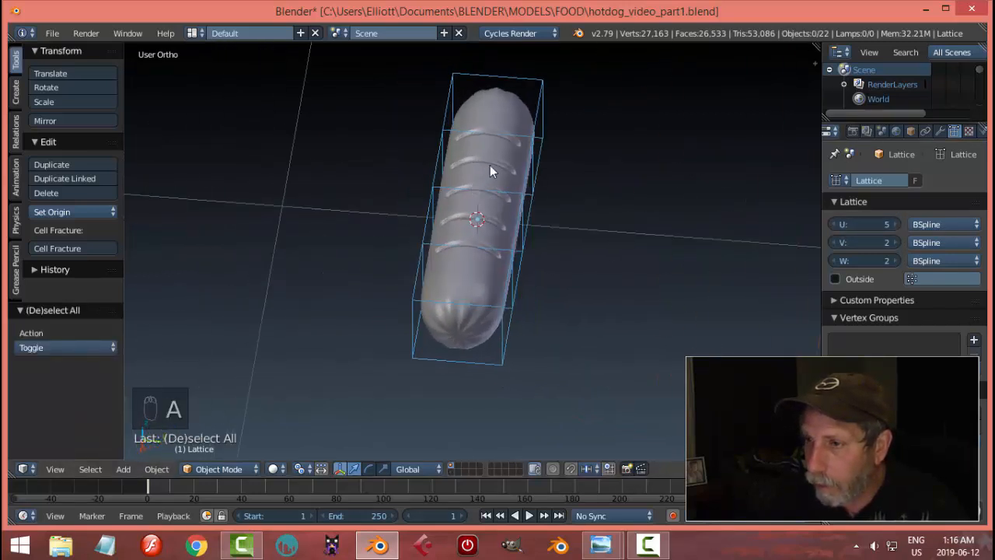
Add a Lattice modifier to the sausage with the Lattice object as its deforming object.
right_click(490, 165)
left_click(939, 131)
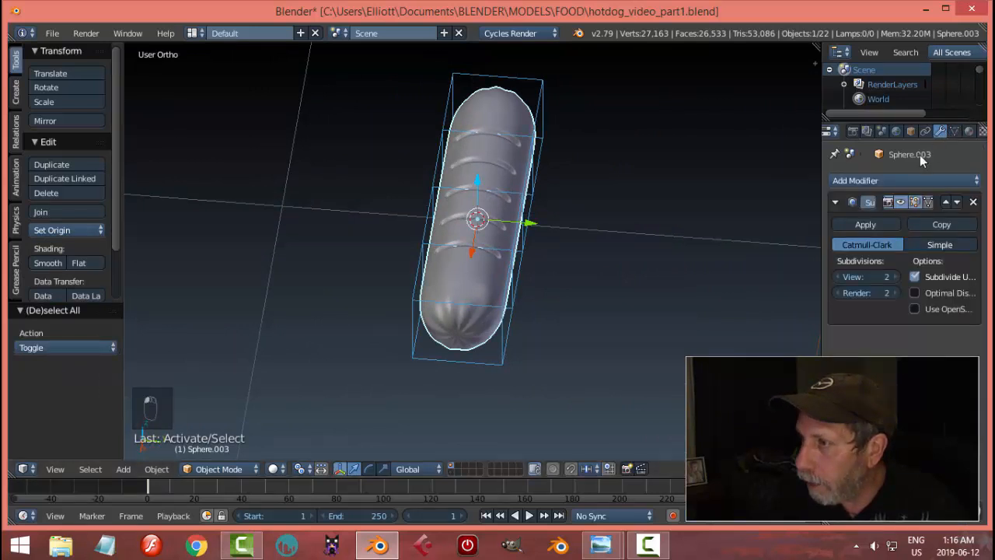
left_click(834, 203)
left_click(855, 181)
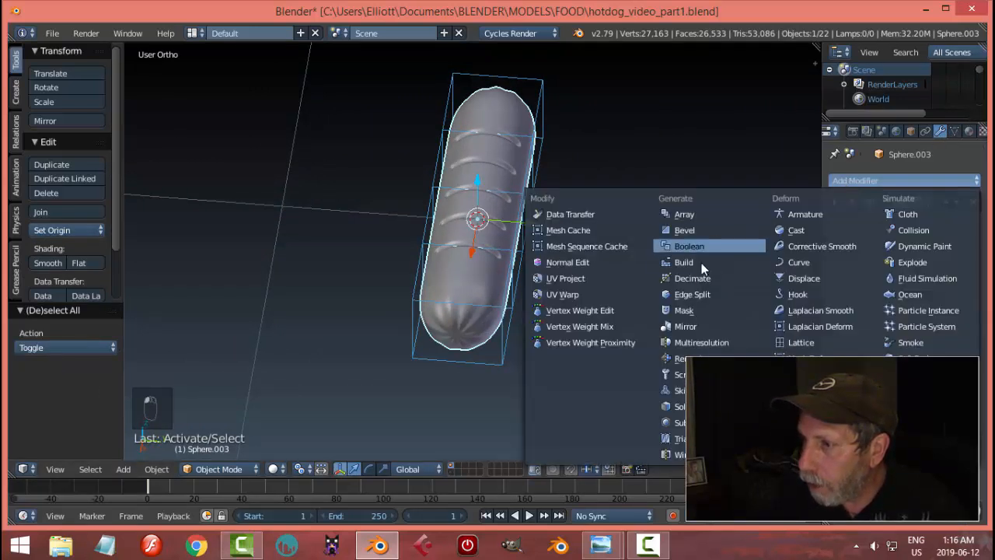
left_click(799, 343)
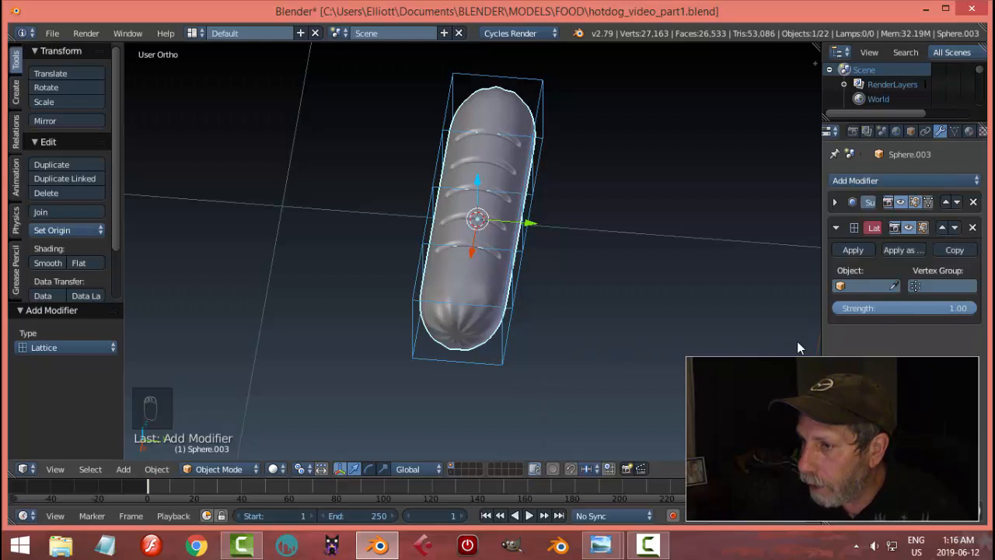
left_click(861, 286)
left_click(848, 306)
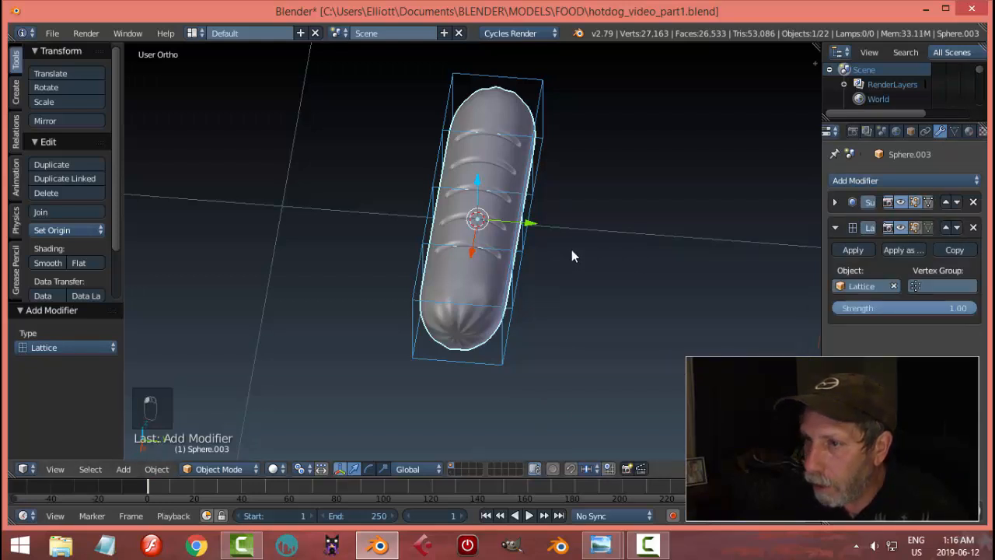
Select the lattice's twelve control points between its two end sections in Edit Mode and move them about 0.019 along Y.
middle_click_drag(571, 250, 596, 258)
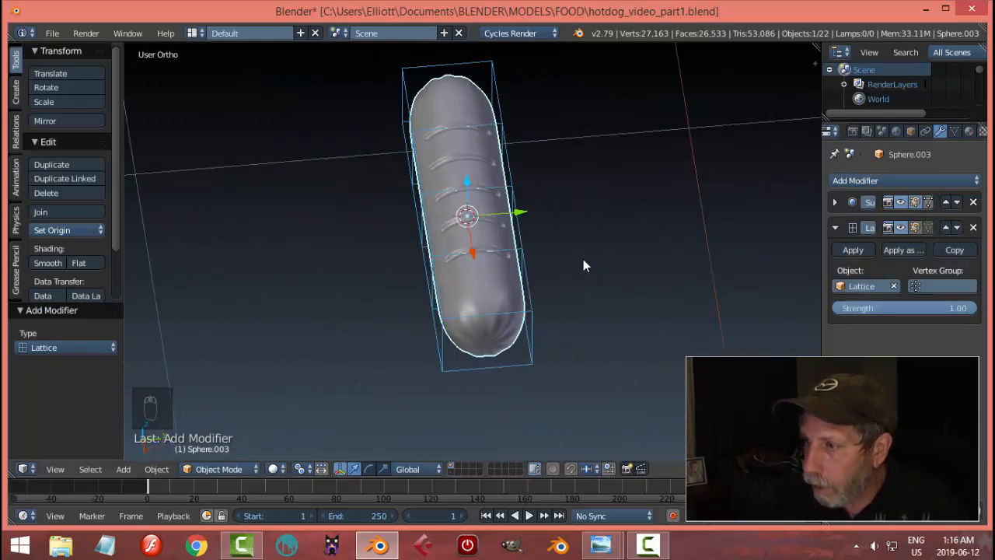
scroll(591, 259, "up", 3)
middle_click_drag(664, 262, 526, 190)
right_click(527, 198)
middle_click_drag(576, 221, 566, 174)
key("Tab")
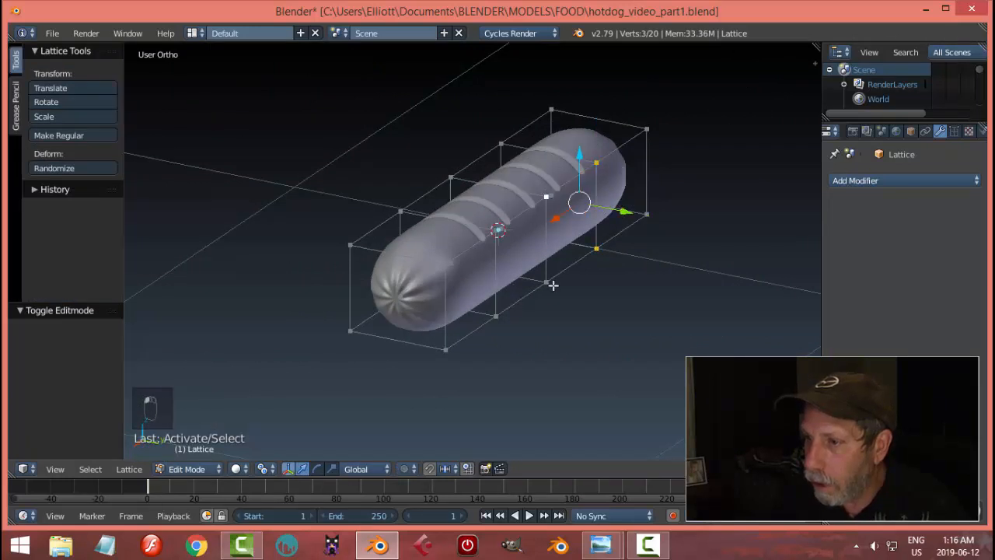
middle_click_drag(480, 245, 332, 224)
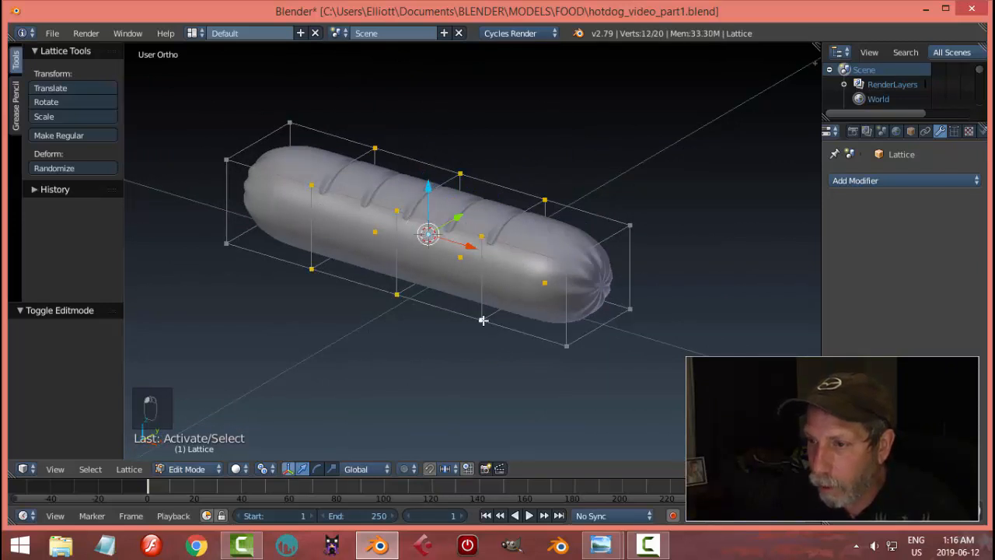
middle_click_drag(483, 320, 518, 257)
left_click_drag(525, 210, 540, 216)
Move only the control points of the lattice's middle cross-section further along Y to bend the sausage, and return to Object Mode.
middle_click_drag(624, 218, 692, 187)
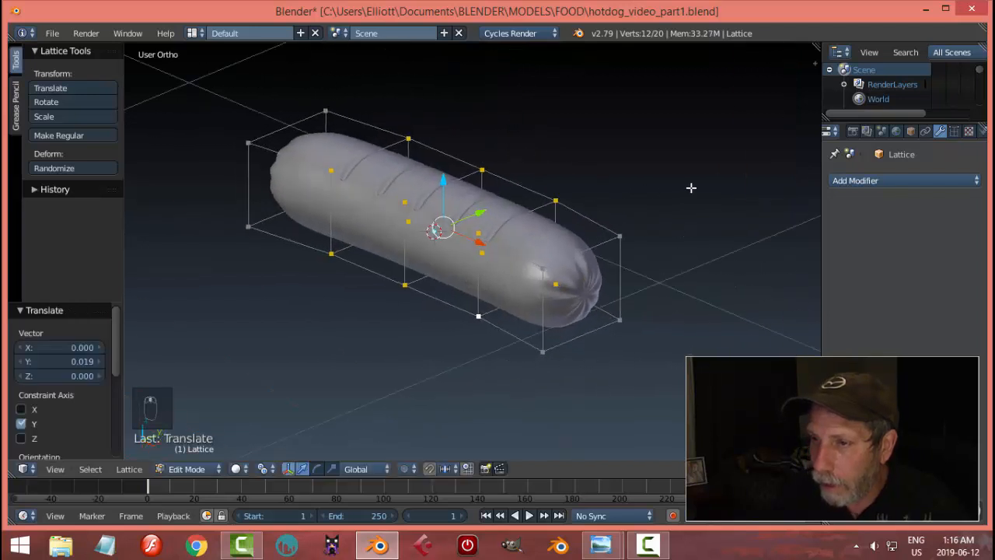
key("a")
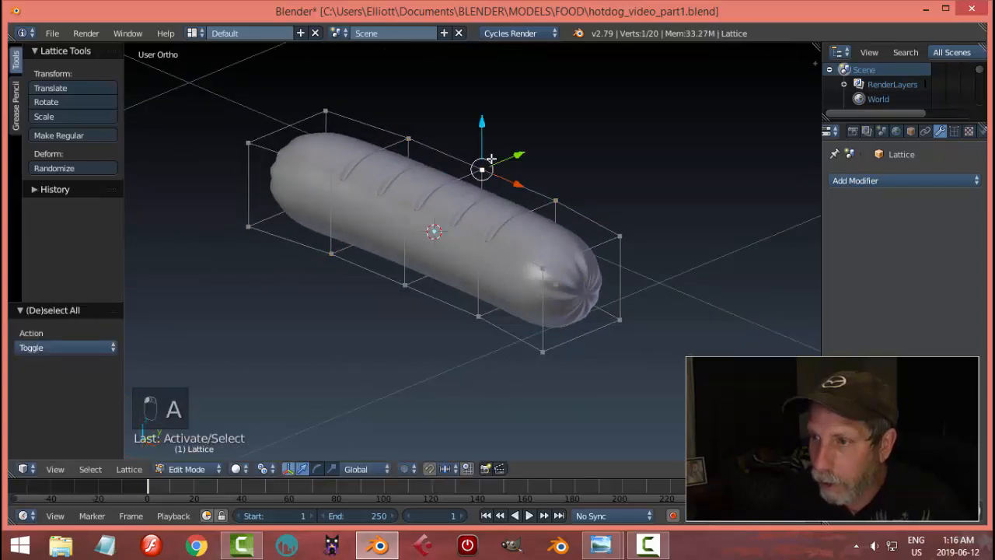
middle_click_drag(596, 191, 503, 237)
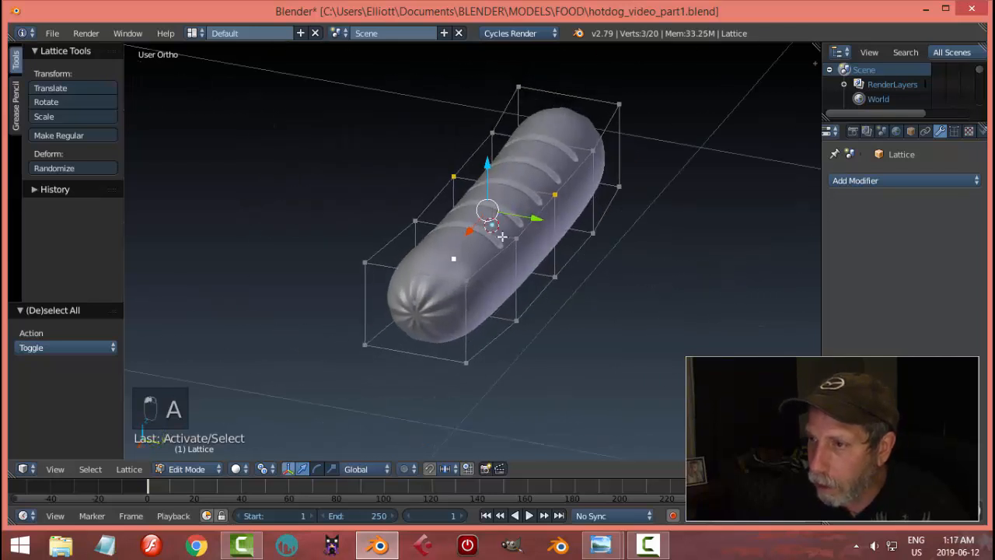
left_click_drag(557, 245, 564, 239)
key("Tab")
Hide the lattice and examine the bent sausage on its own.
left_click(519, 241)
middle_click_drag(405, 225, 533, 236)
key("h")
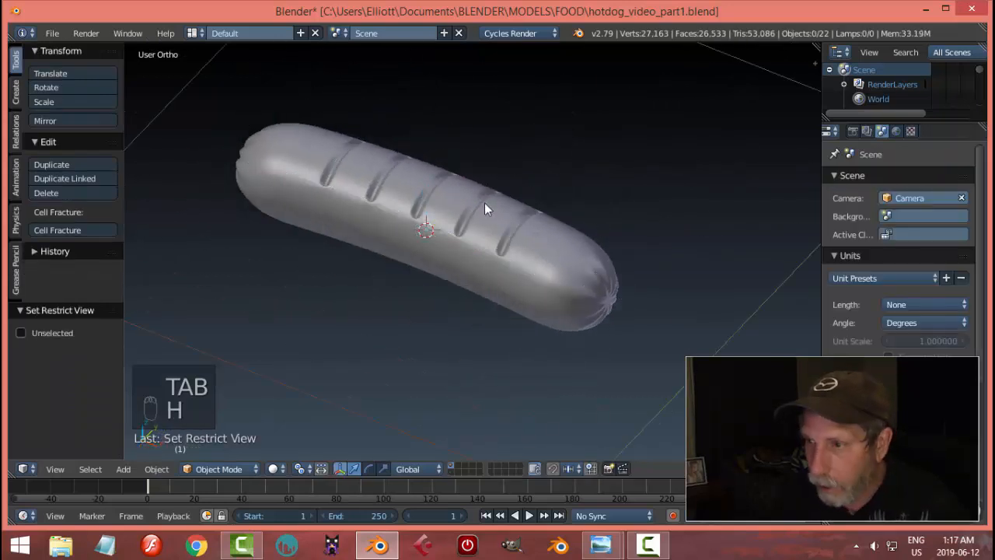
middle_click_drag(486, 207, 504, 259)
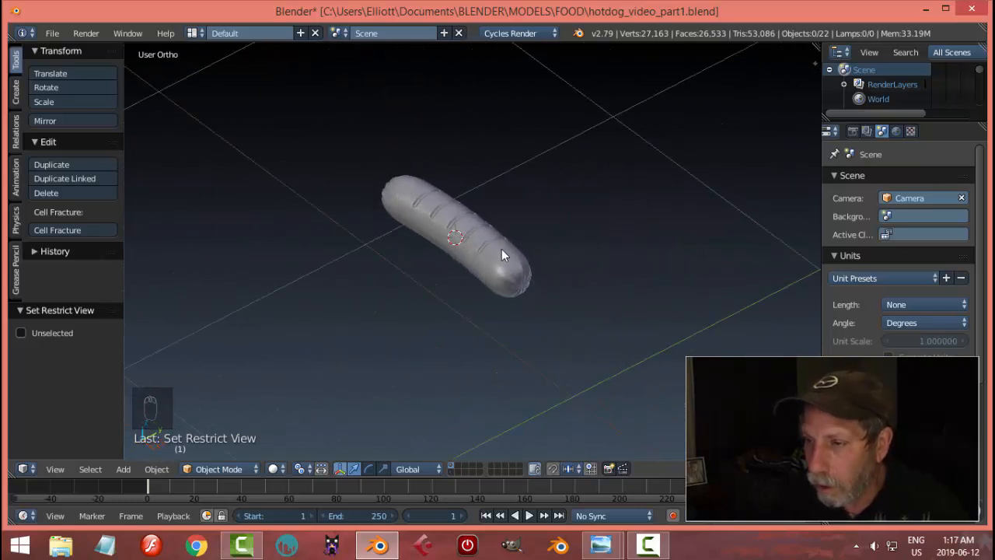
Reveal all hidden objects and apply the Lattice modifier on the sausage.
key("alt+h")
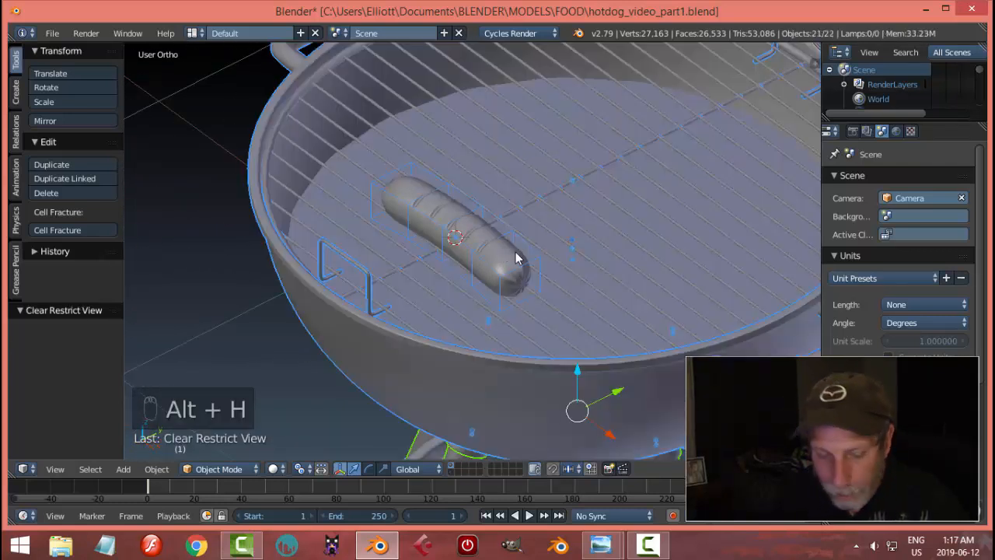
key("a")
scroll(519, 272, "up", 2)
right_click(529, 262)
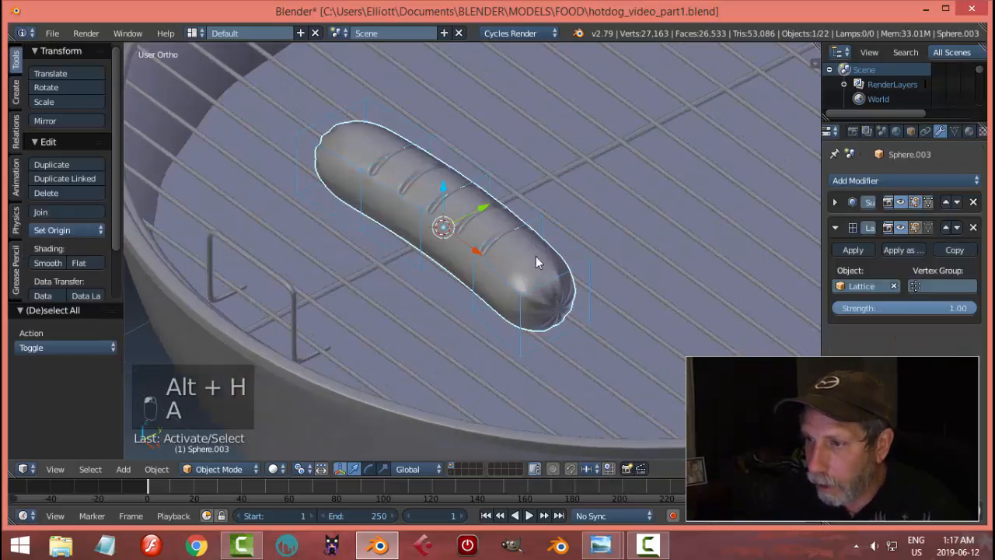
left_click(852, 249)
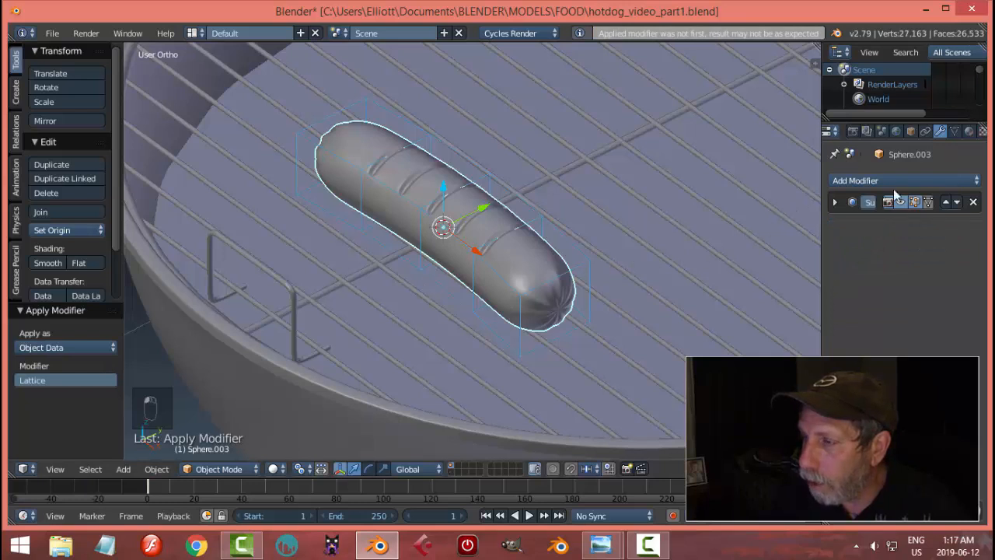
Delete the lattice object around the sausage.
right_click(553, 230)
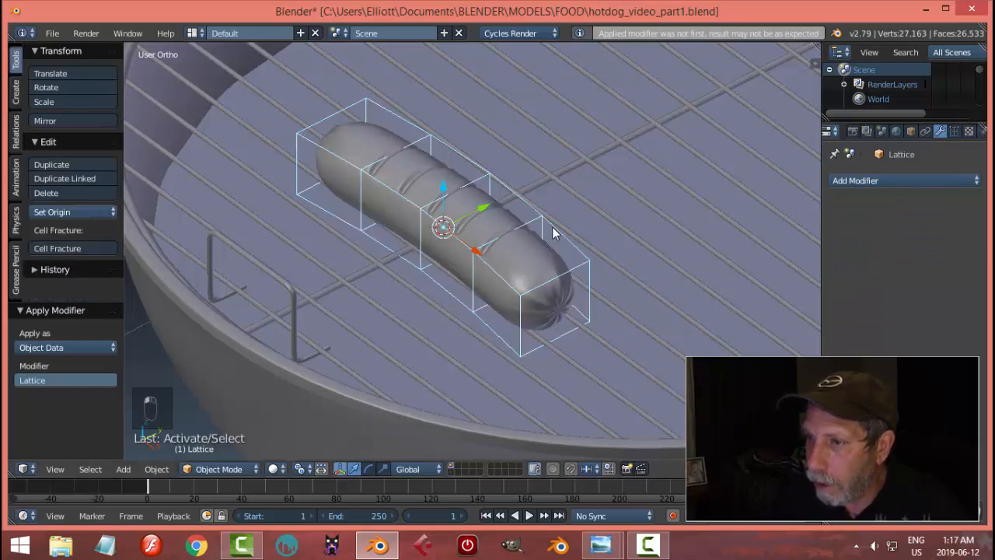
key("x")
left_click(552, 227)
Duplicate the sausage onto the grill about 0.43 away along Y, rotate the copy to a different angle, and deselect everything.
scroll(580, 220, "down", 3)
middle_click_drag(581, 225, 474, 235)
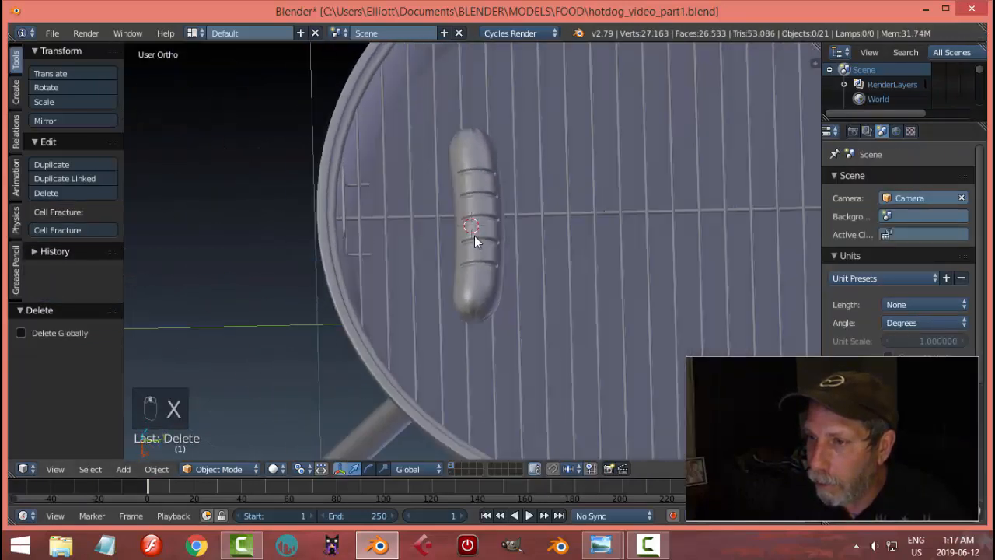
right_click(474, 236)
key("shift+d")
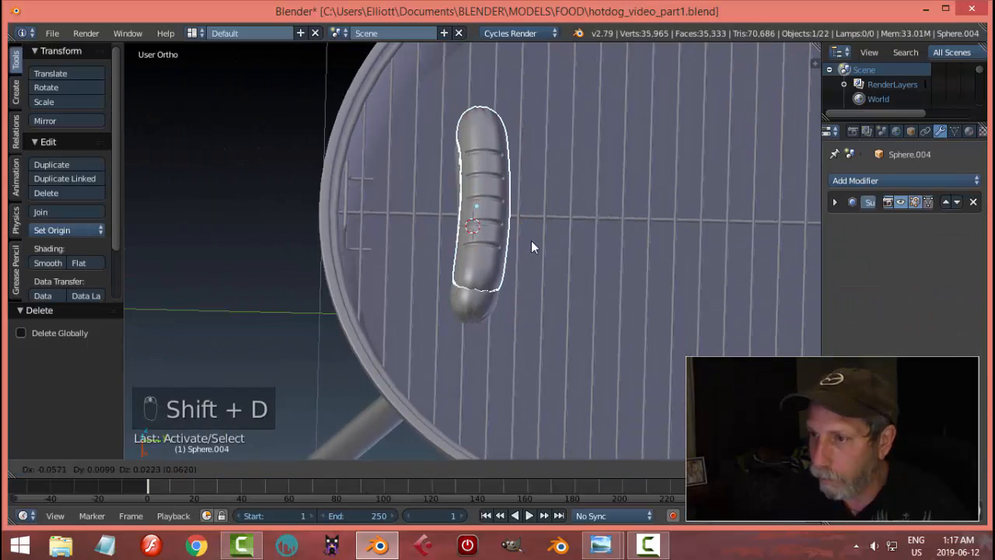
left_click(676, 244)
key("r")
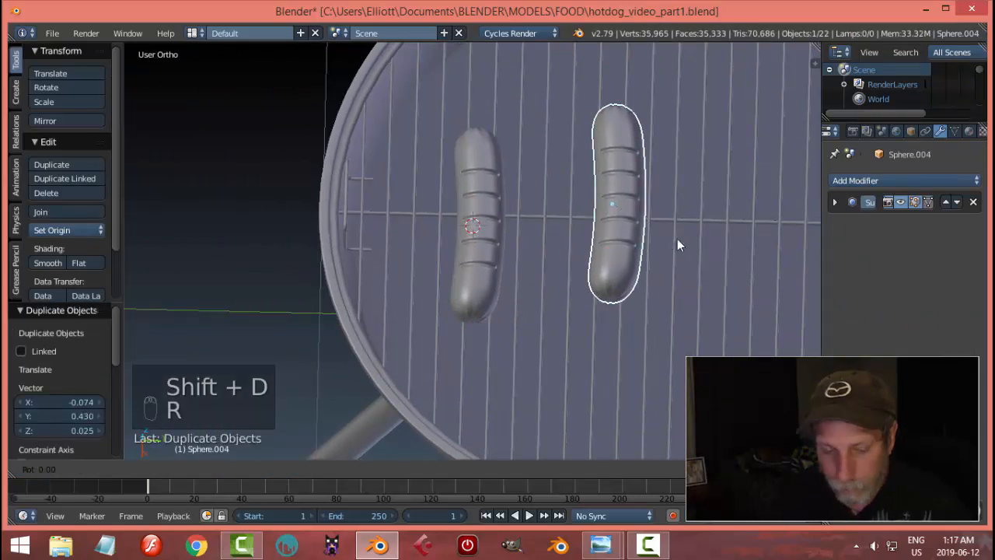
left_click(706, 199)
key("a")
View the kettle barbecue with both sausages on the grill and save the file.
scroll(662, 249, "down", 3)
middle_click_drag(662, 251, 663, 200)
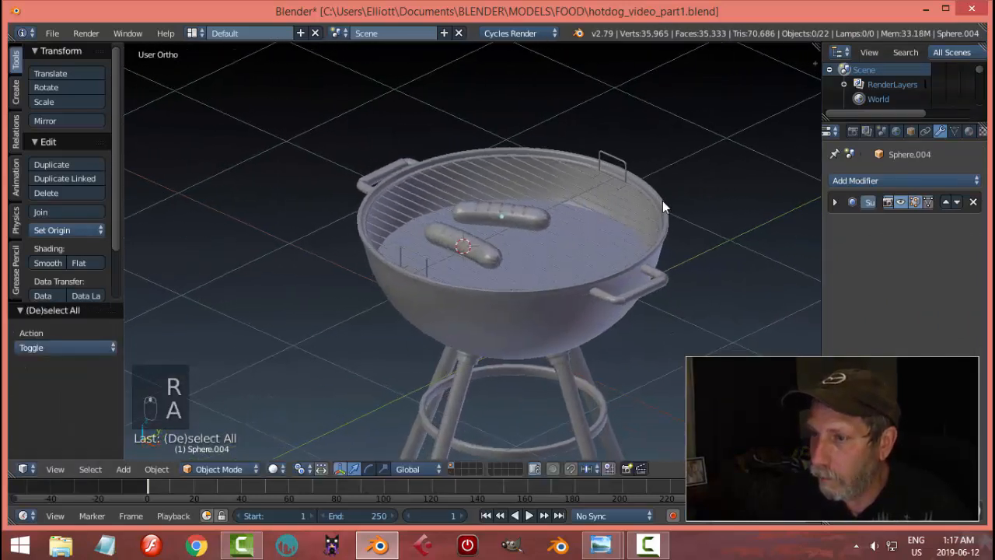
scroll(622, 225, "up", 3)
middle_click_drag(605, 234, 540, 251)
key("ctrl+s")
scroll(588, 260, "down", 3)
scroll(458, 268, "up", 4)
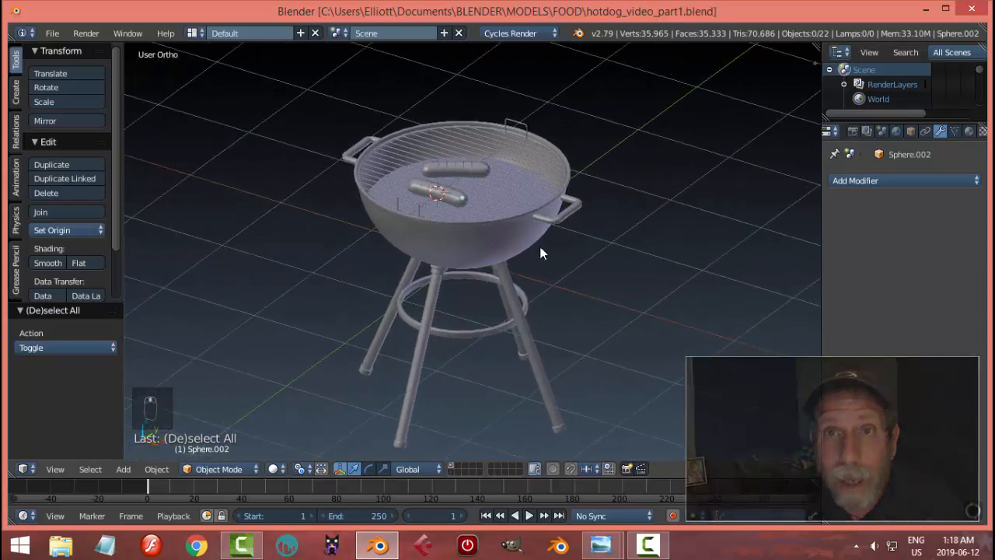